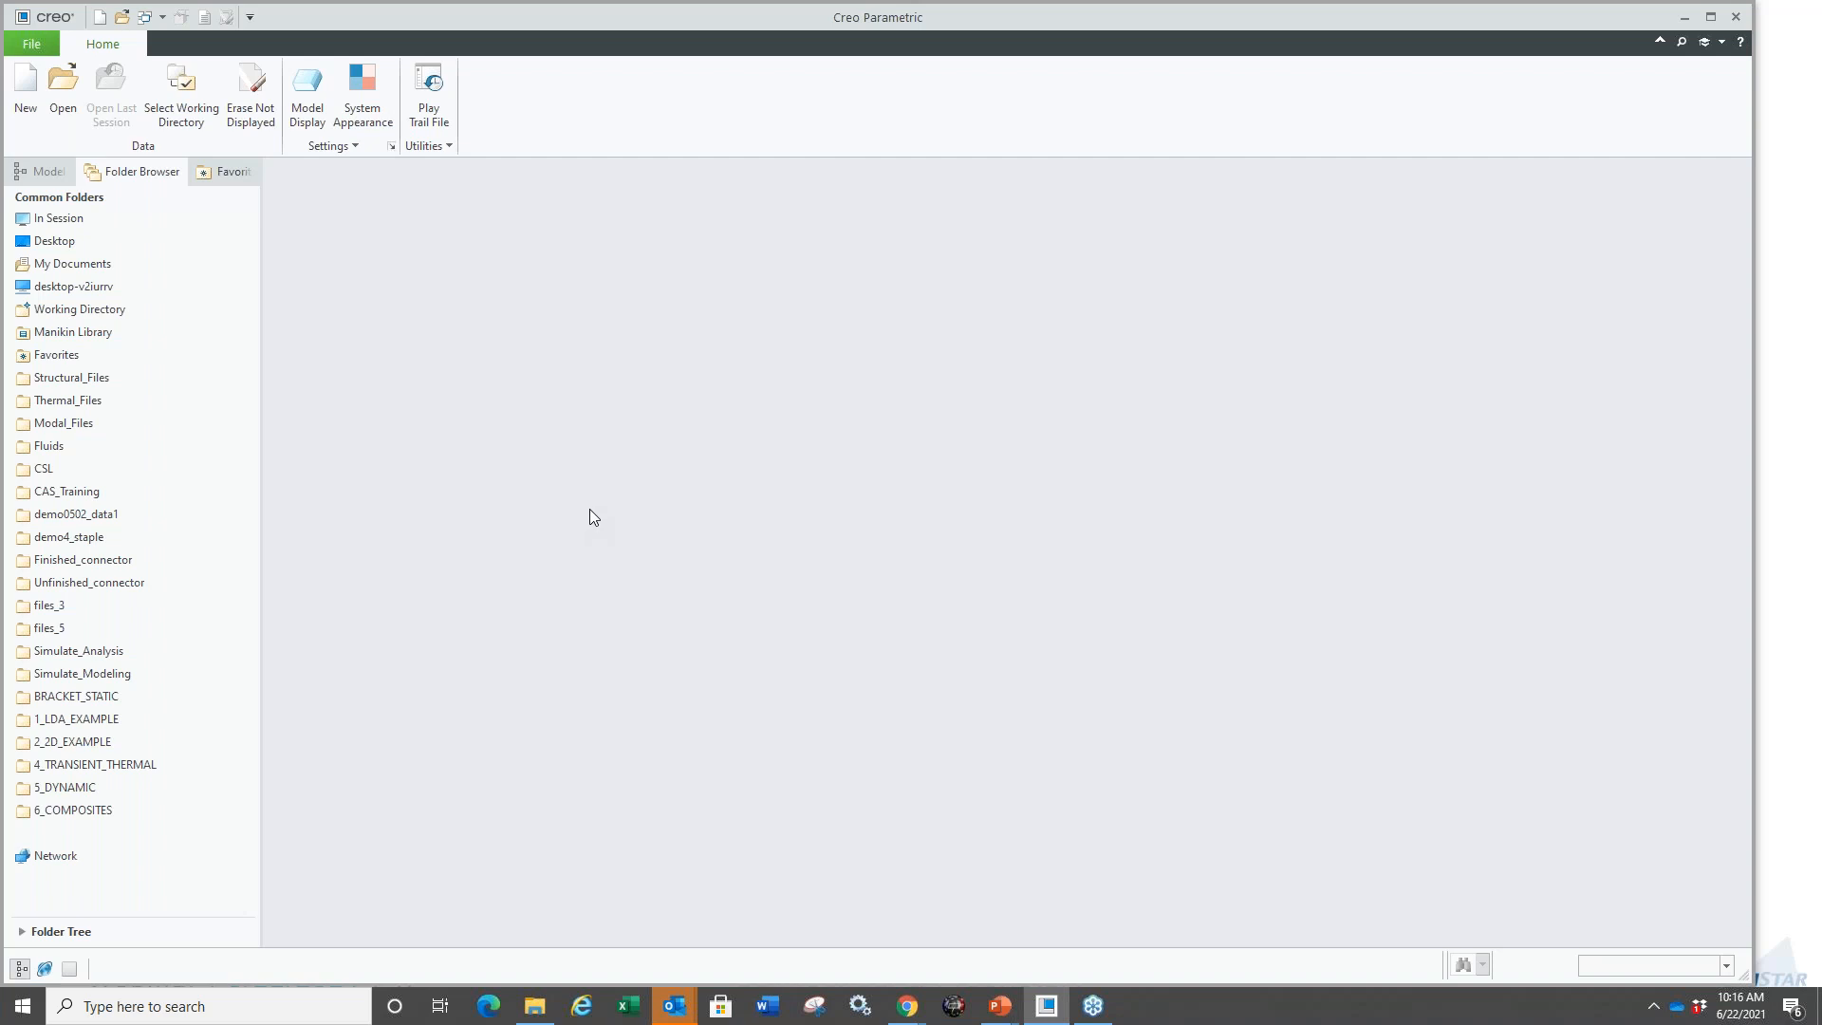
# Open the recent assembly creo_sim_live.asm and display it shaded with edges.
pyautogui.click(31, 44)
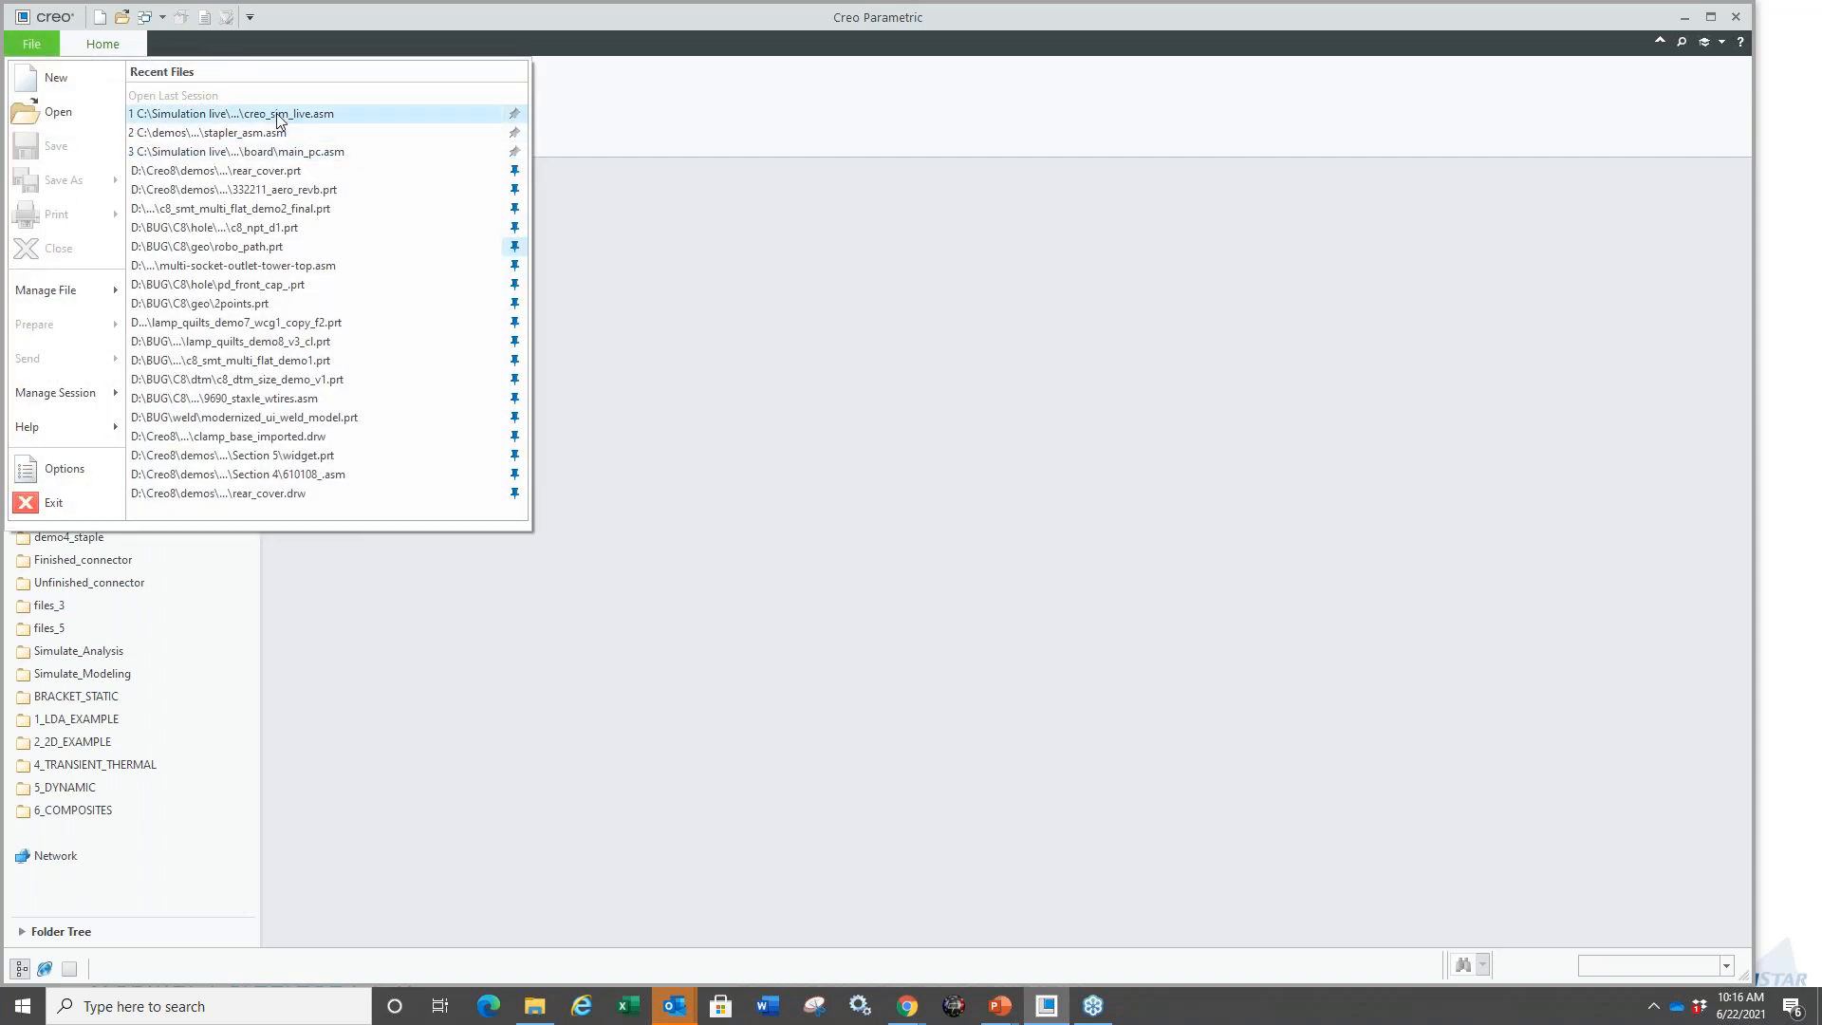
pyautogui.click(275, 114)
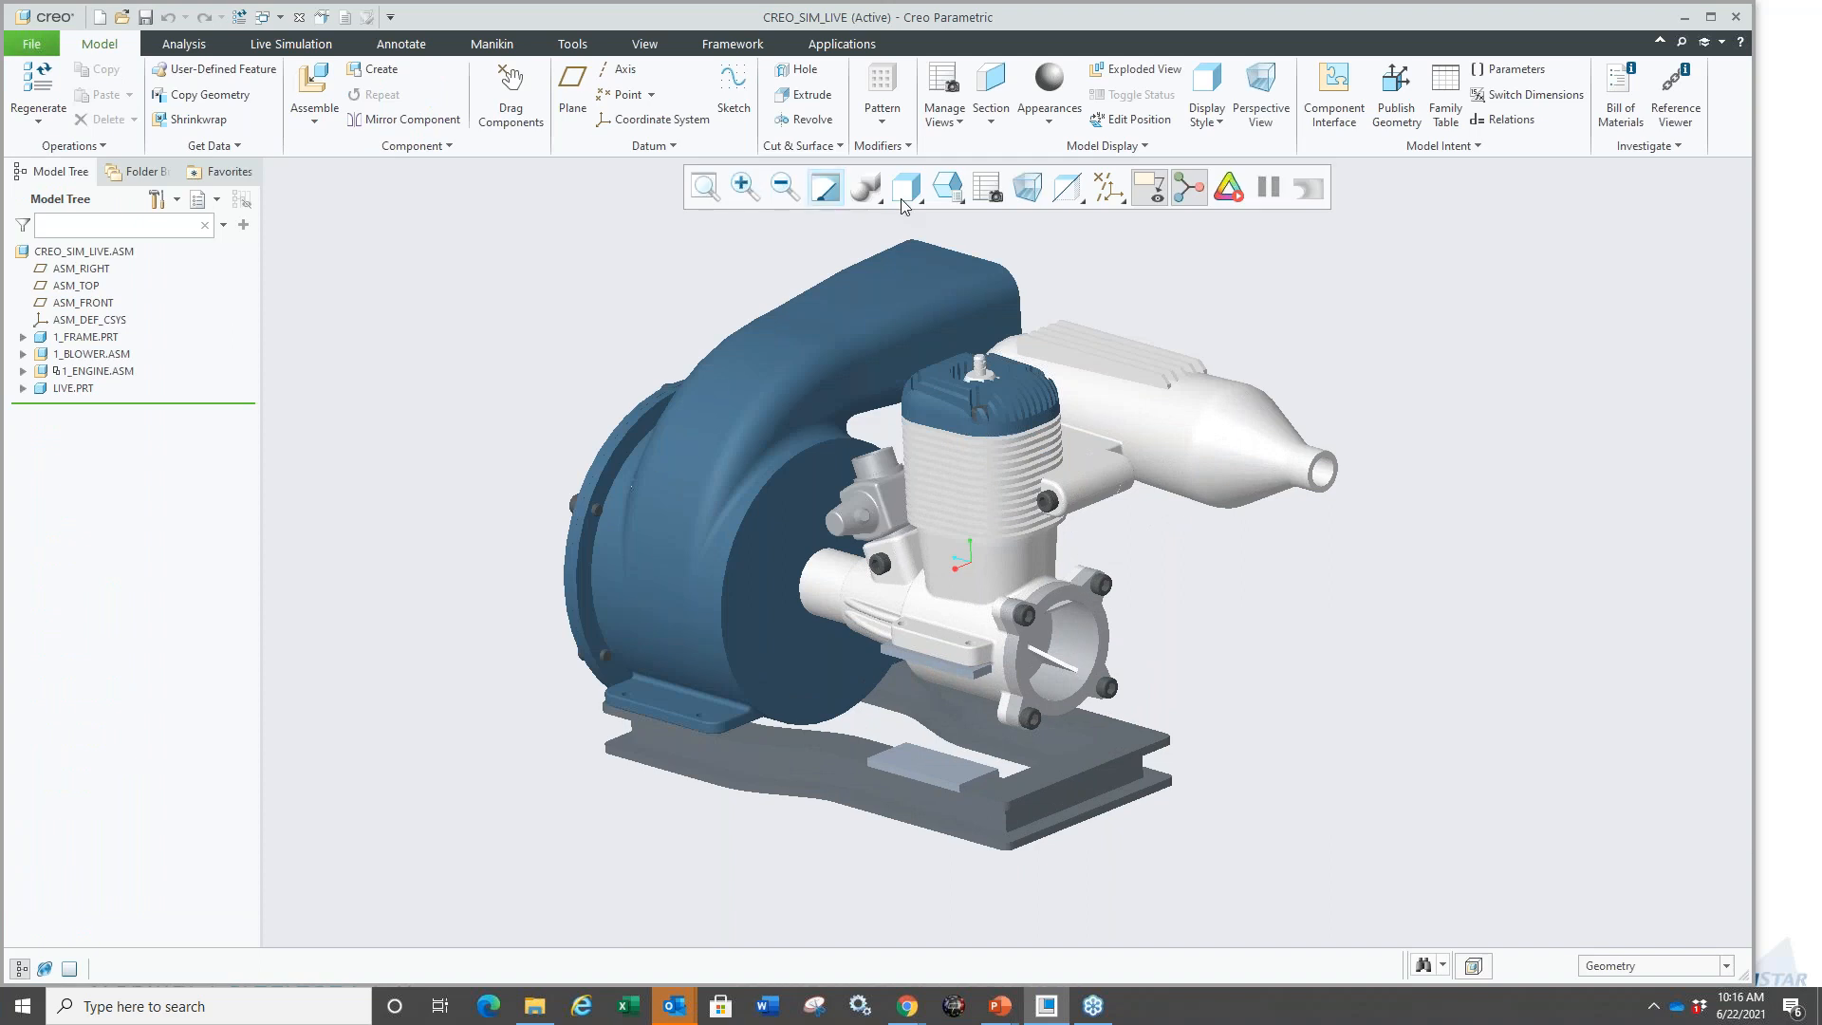
pyautogui.click(906, 187)
pyautogui.click(959, 263)
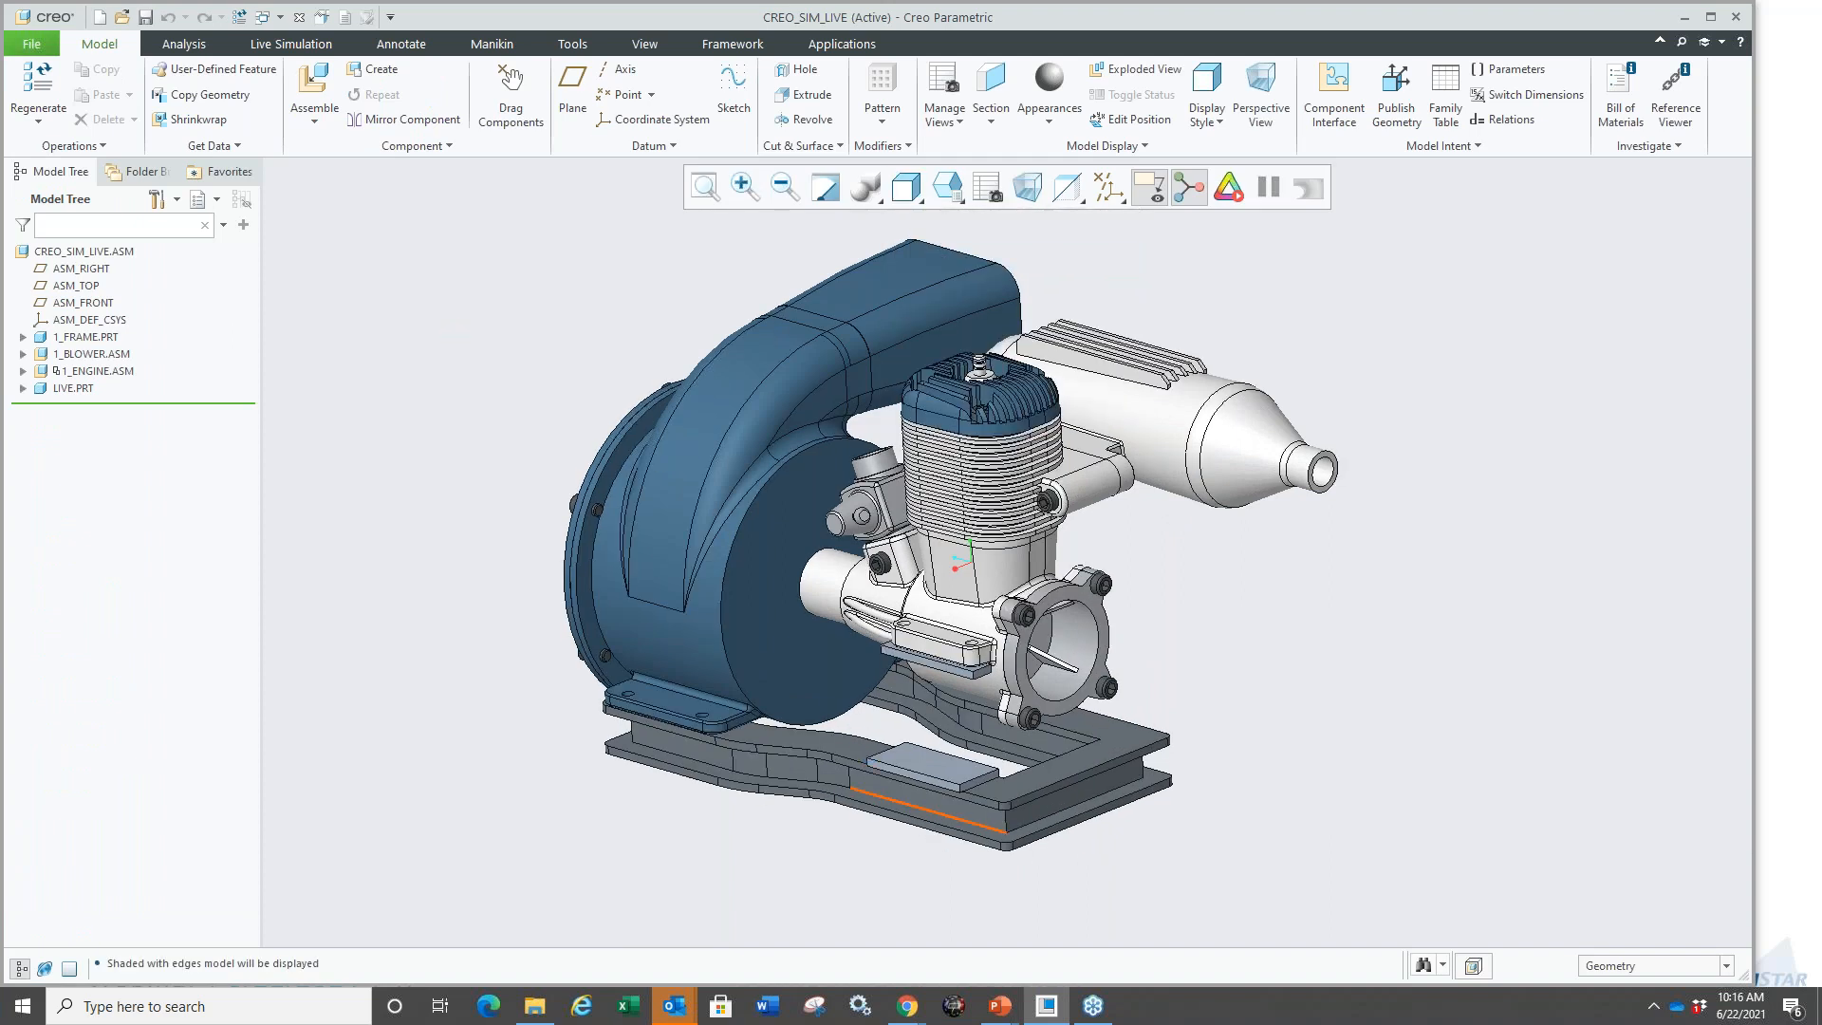
# Activate the plate part LIVE.PRT within the assembly for editing.
pyautogui.scroll(3, 915, 780)
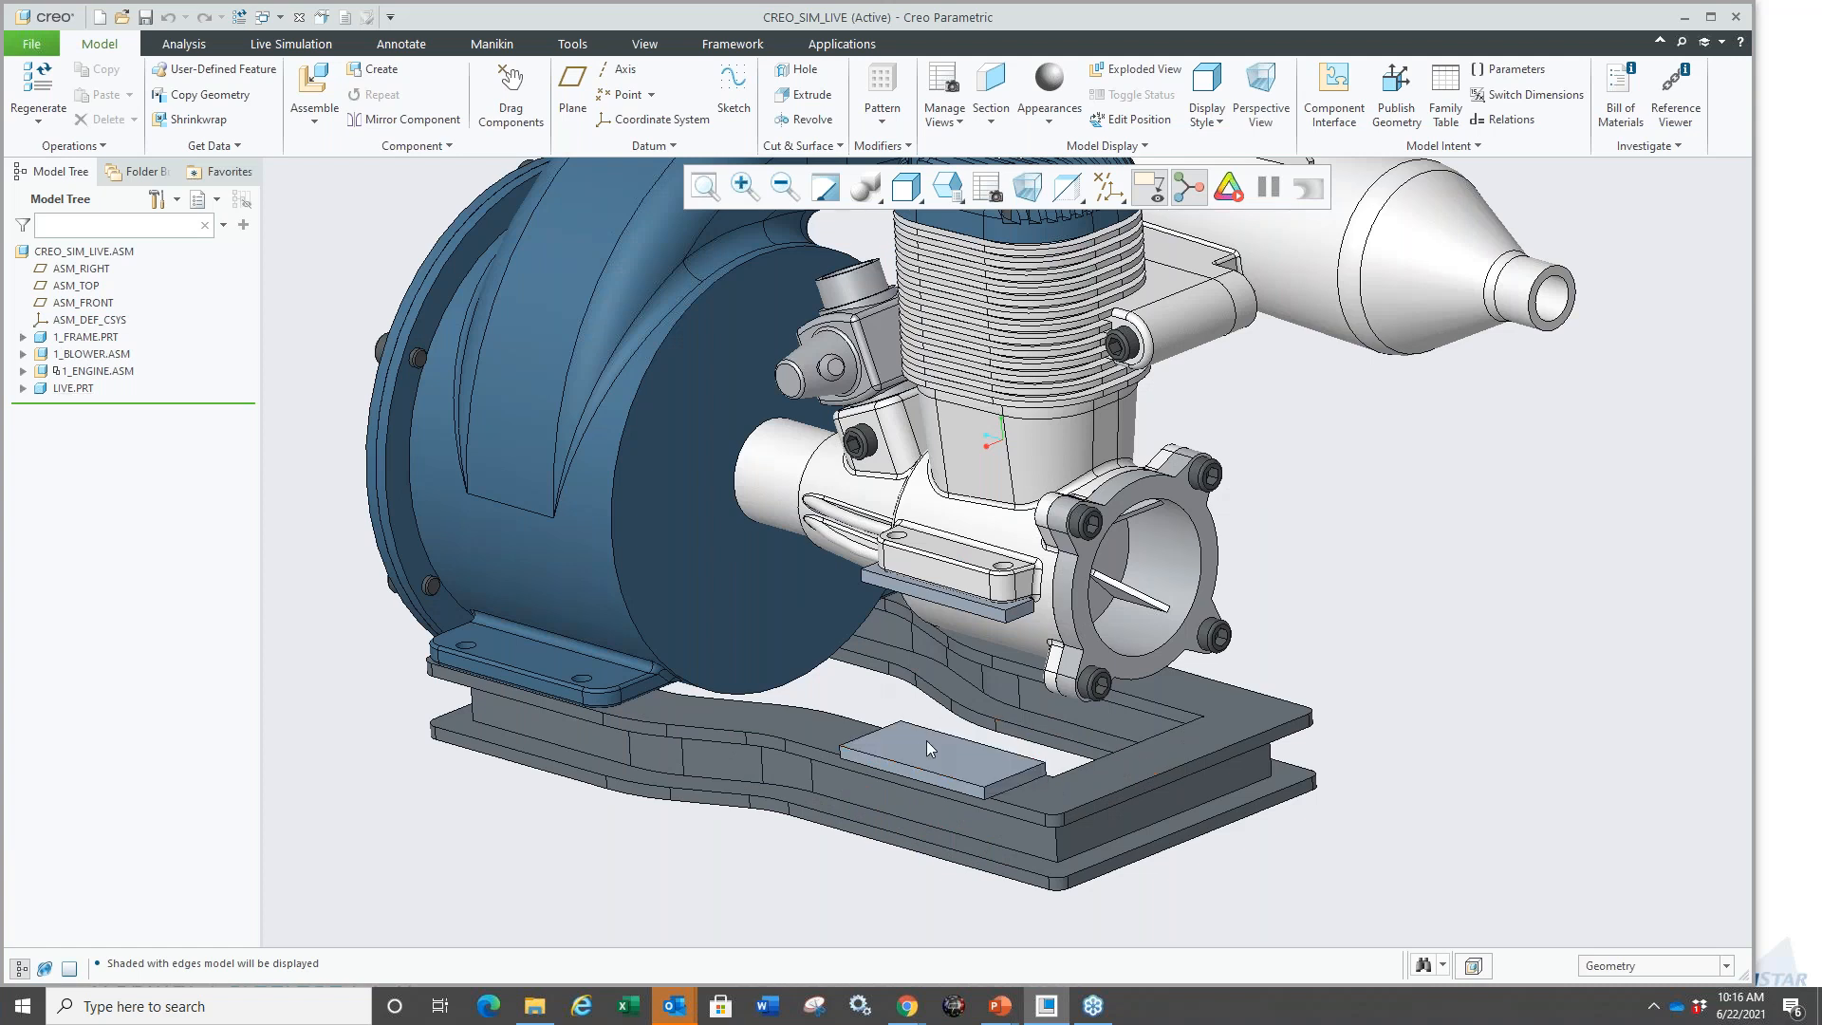
pyautogui.click(927, 755)
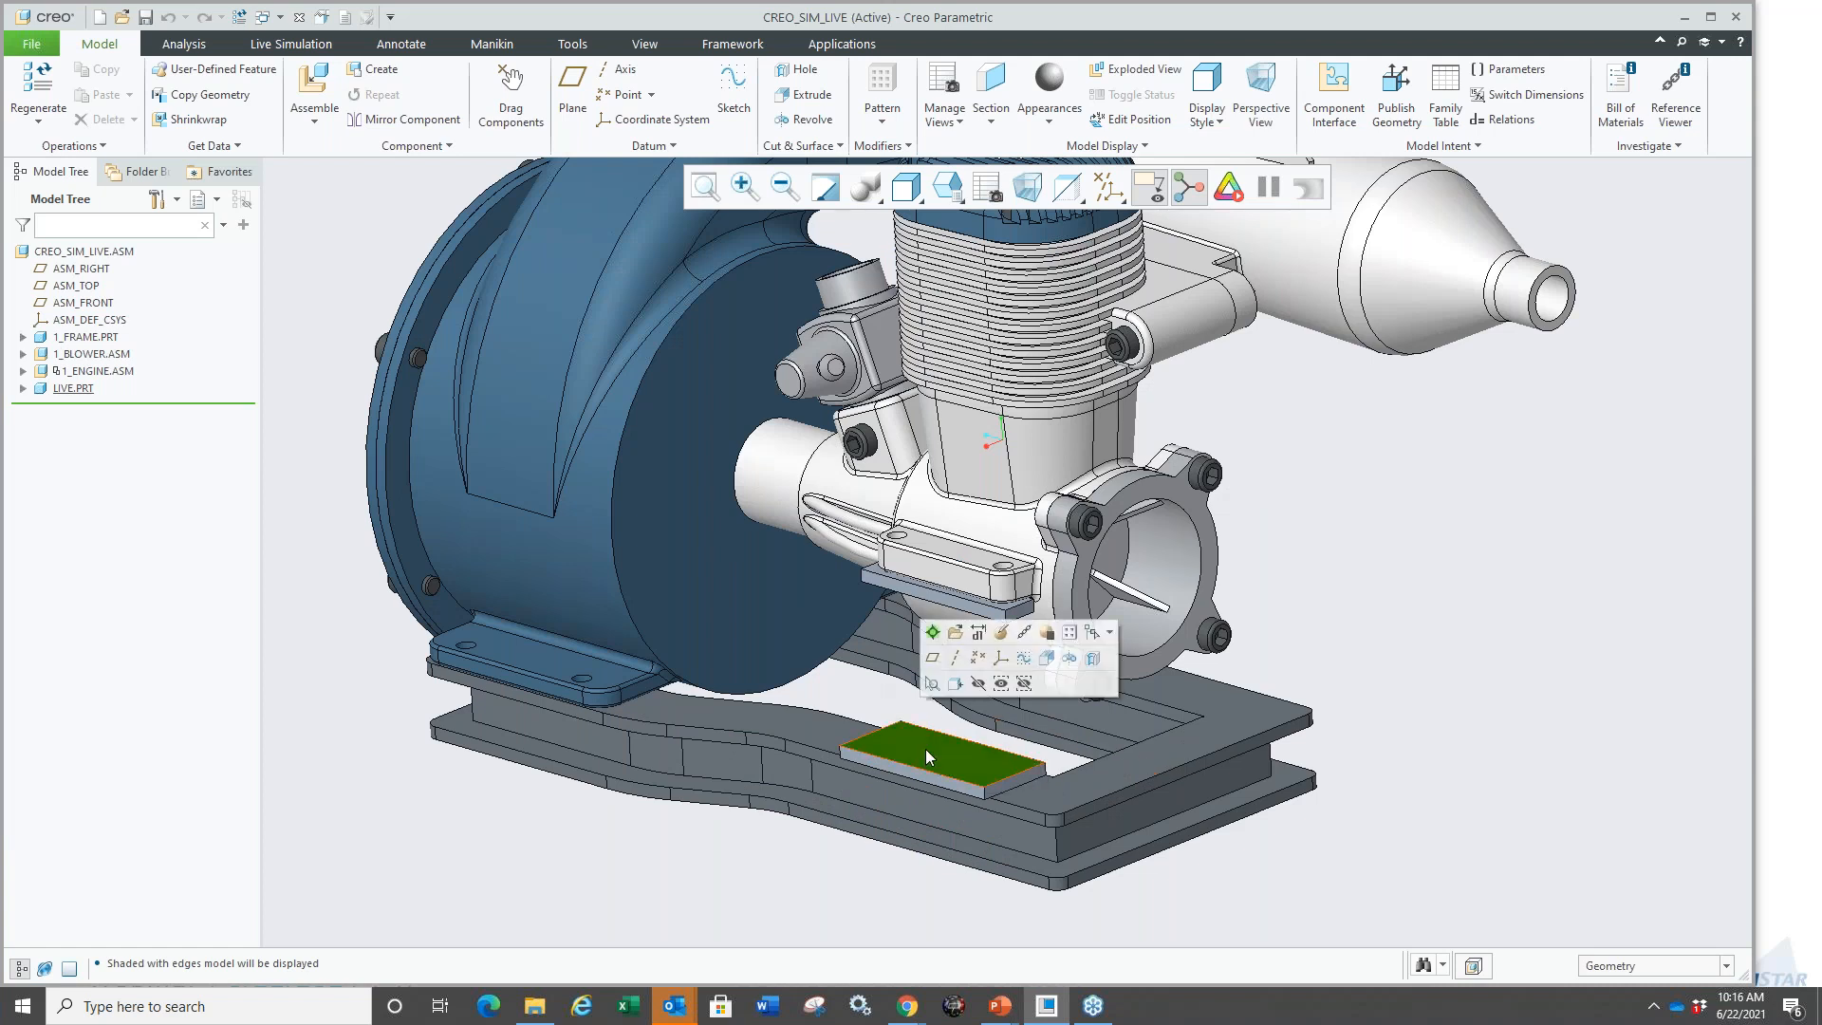
pyautogui.click(932, 632)
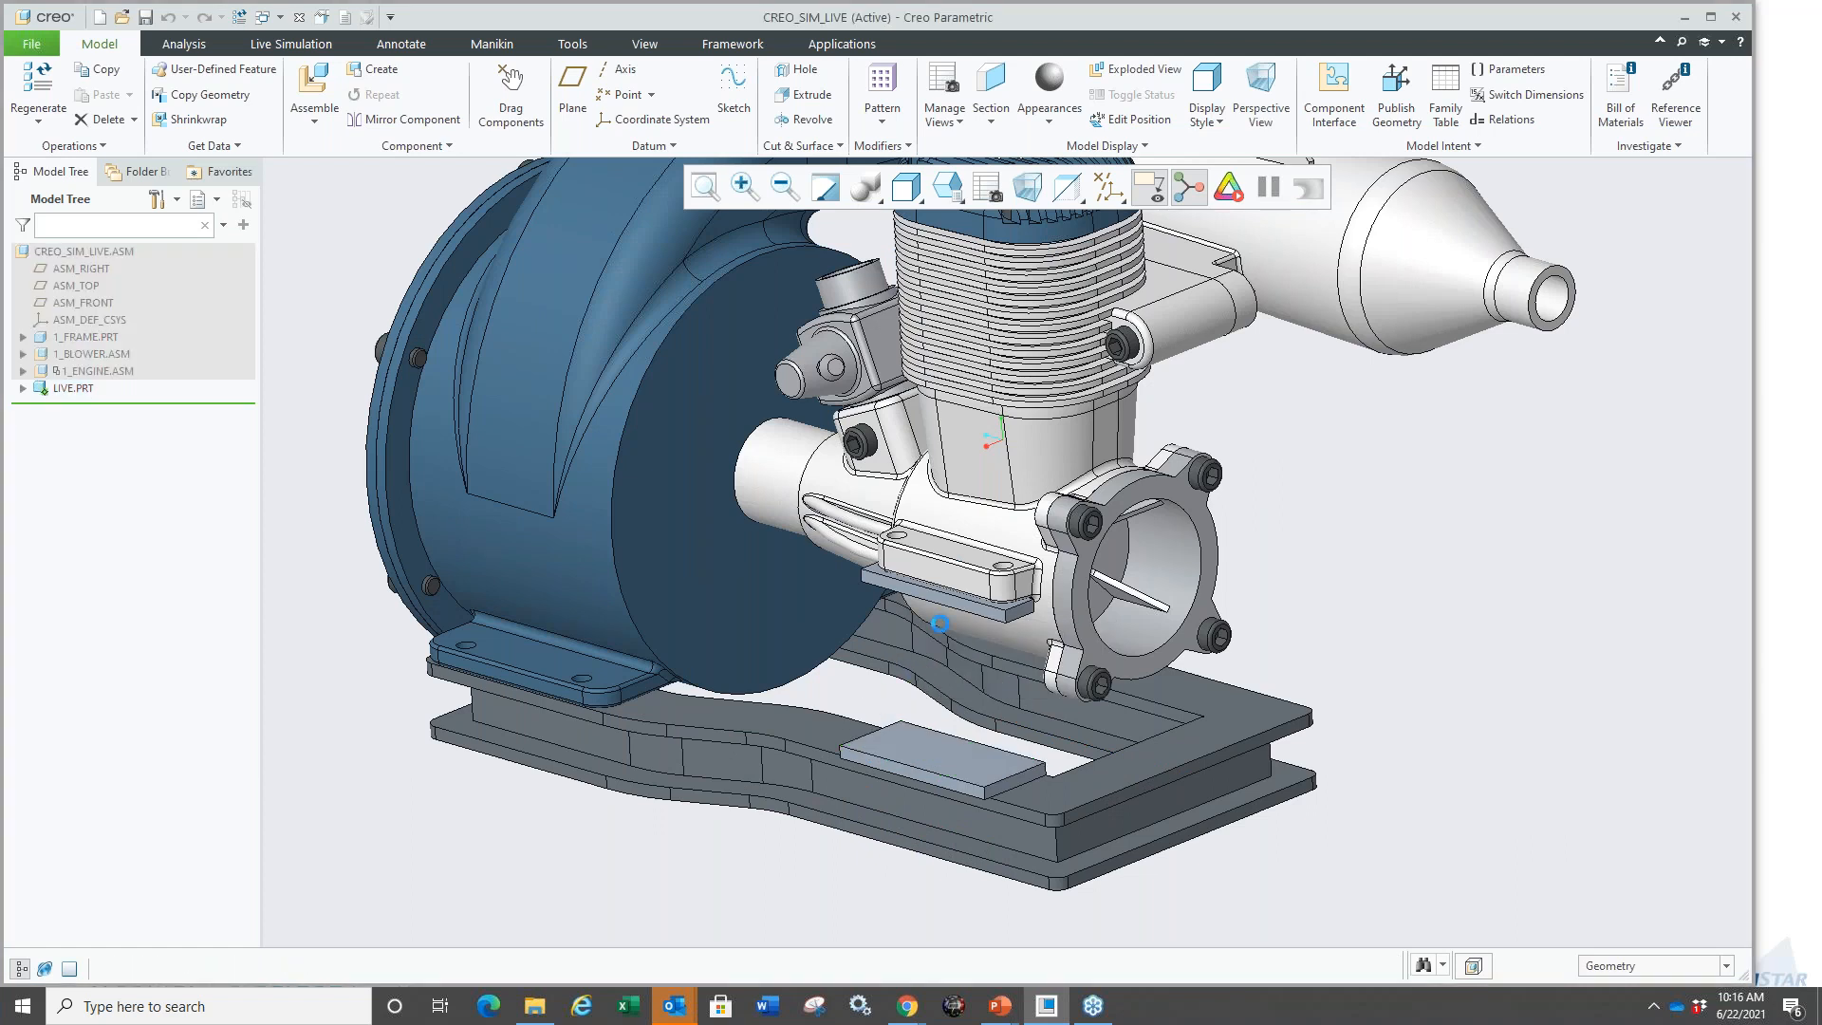
pyautogui.moveTo(831, 645)
pyautogui.mouseDown(button='middle')
pyautogui.moveTo(795, 616)
pyautogui.moveTo(826, 639)
pyautogui.mouseUp(button='middle')
pyautogui.scroll(-2, 968, 708)
pyautogui.scroll(1, 786, 637)
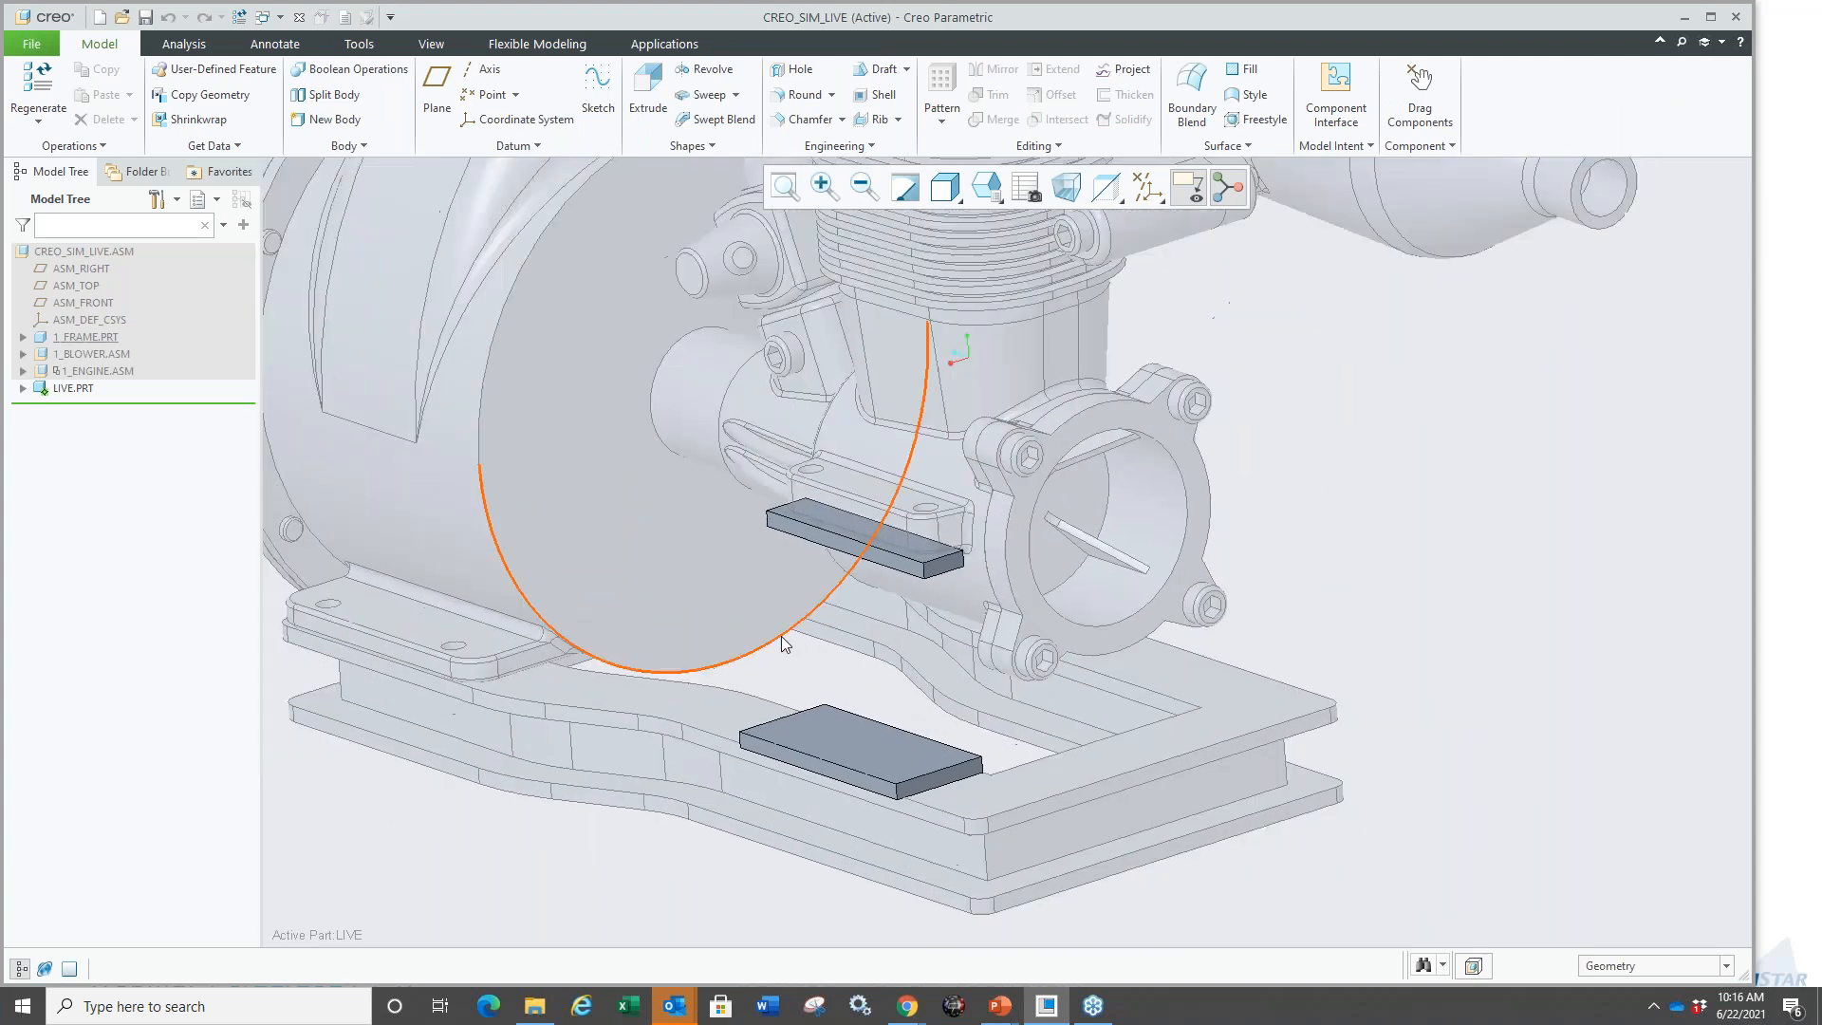
# Extrude the SHAPE1 sketch of LIVE.PRT as a solid up to the end face of the two plates.
pyautogui.click(23, 388)
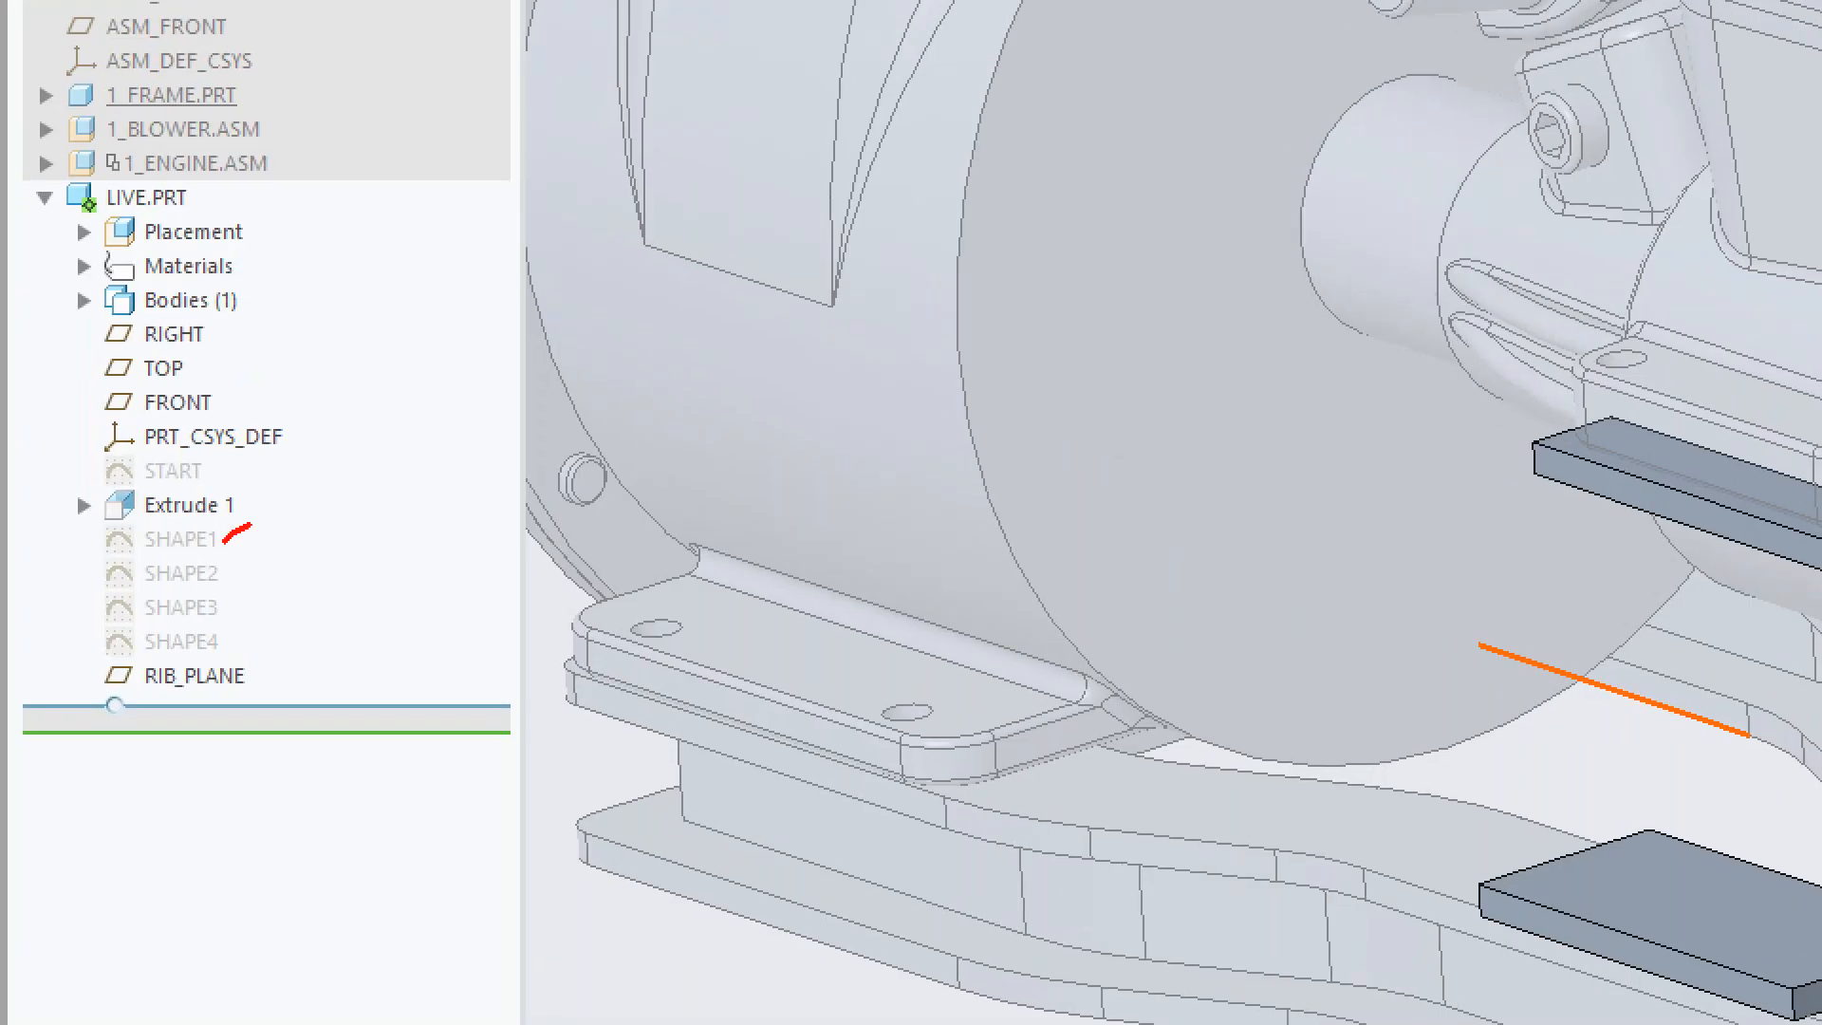
pyautogui.moveTo(238, 569); pyautogui.dragTo(299, 541)
pyautogui.moveTo(232, 619)
pyautogui.mouseDown()
pyautogui.moveTo(281, 583)
pyautogui.moveTo(322, 604)
pyautogui.mouseUp()
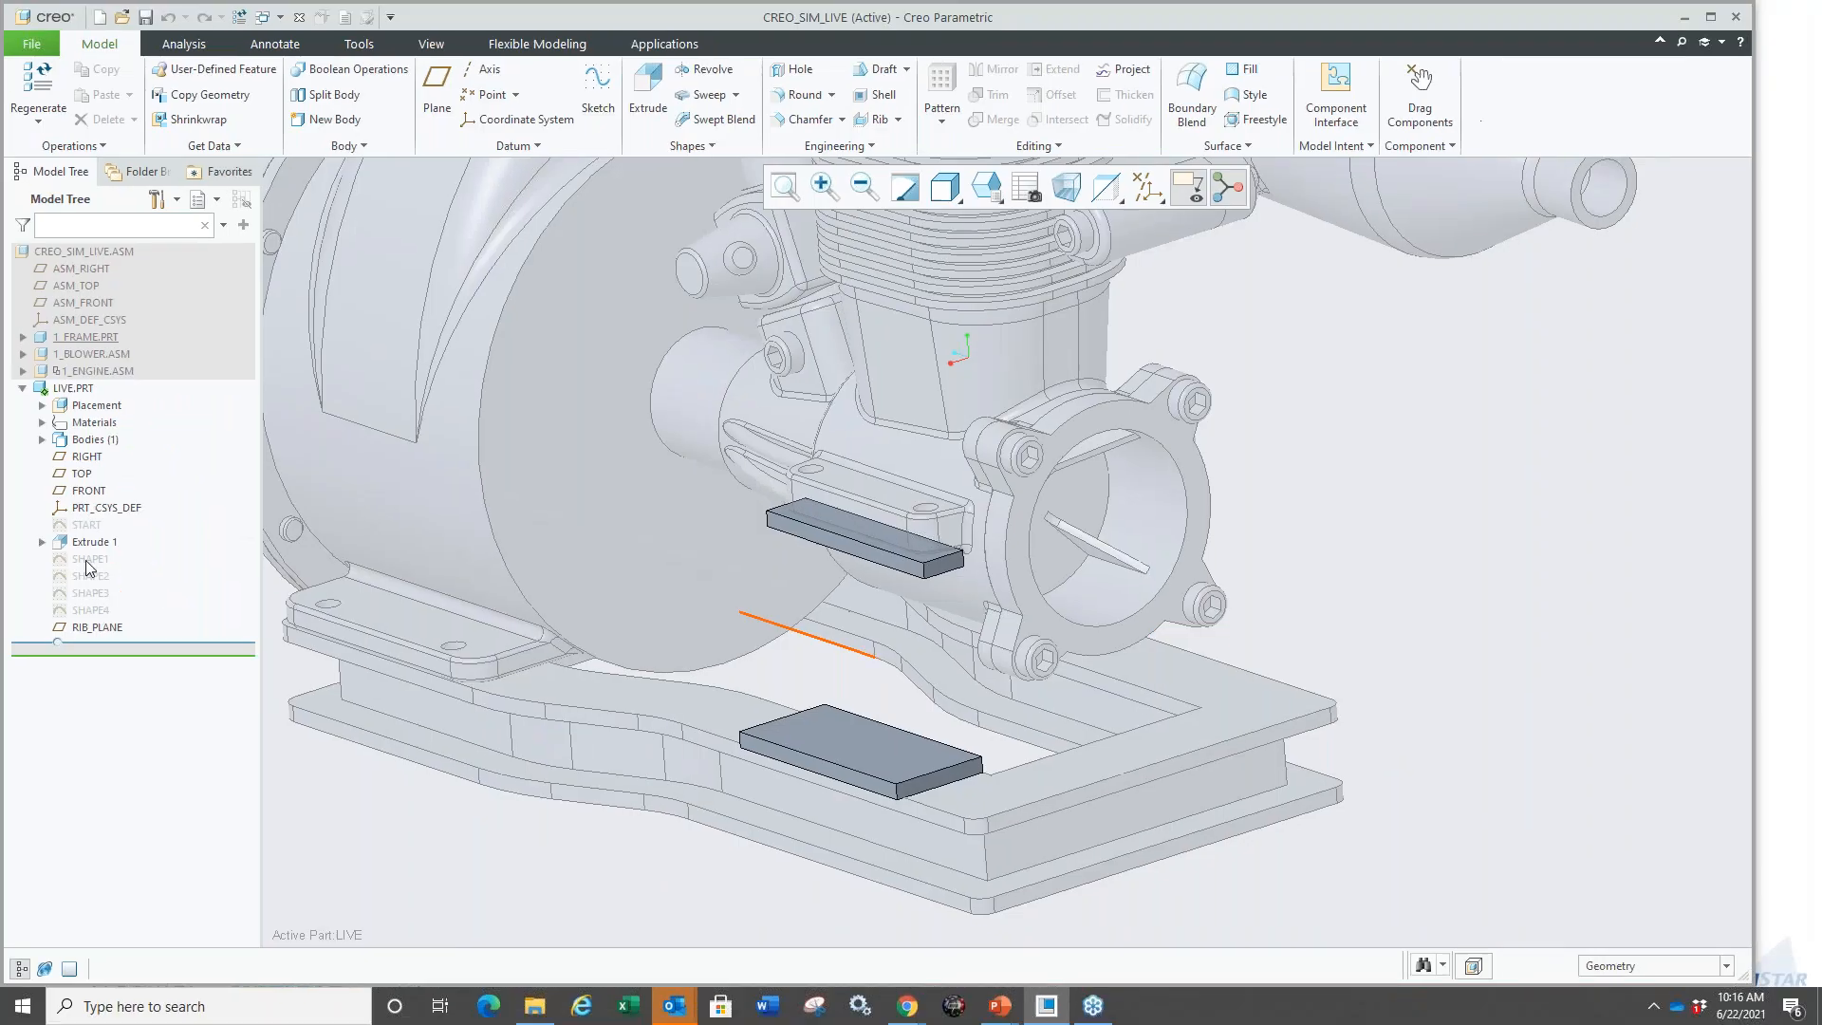
pyautogui.click(174, 543)
pyautogui.click(88, 560)
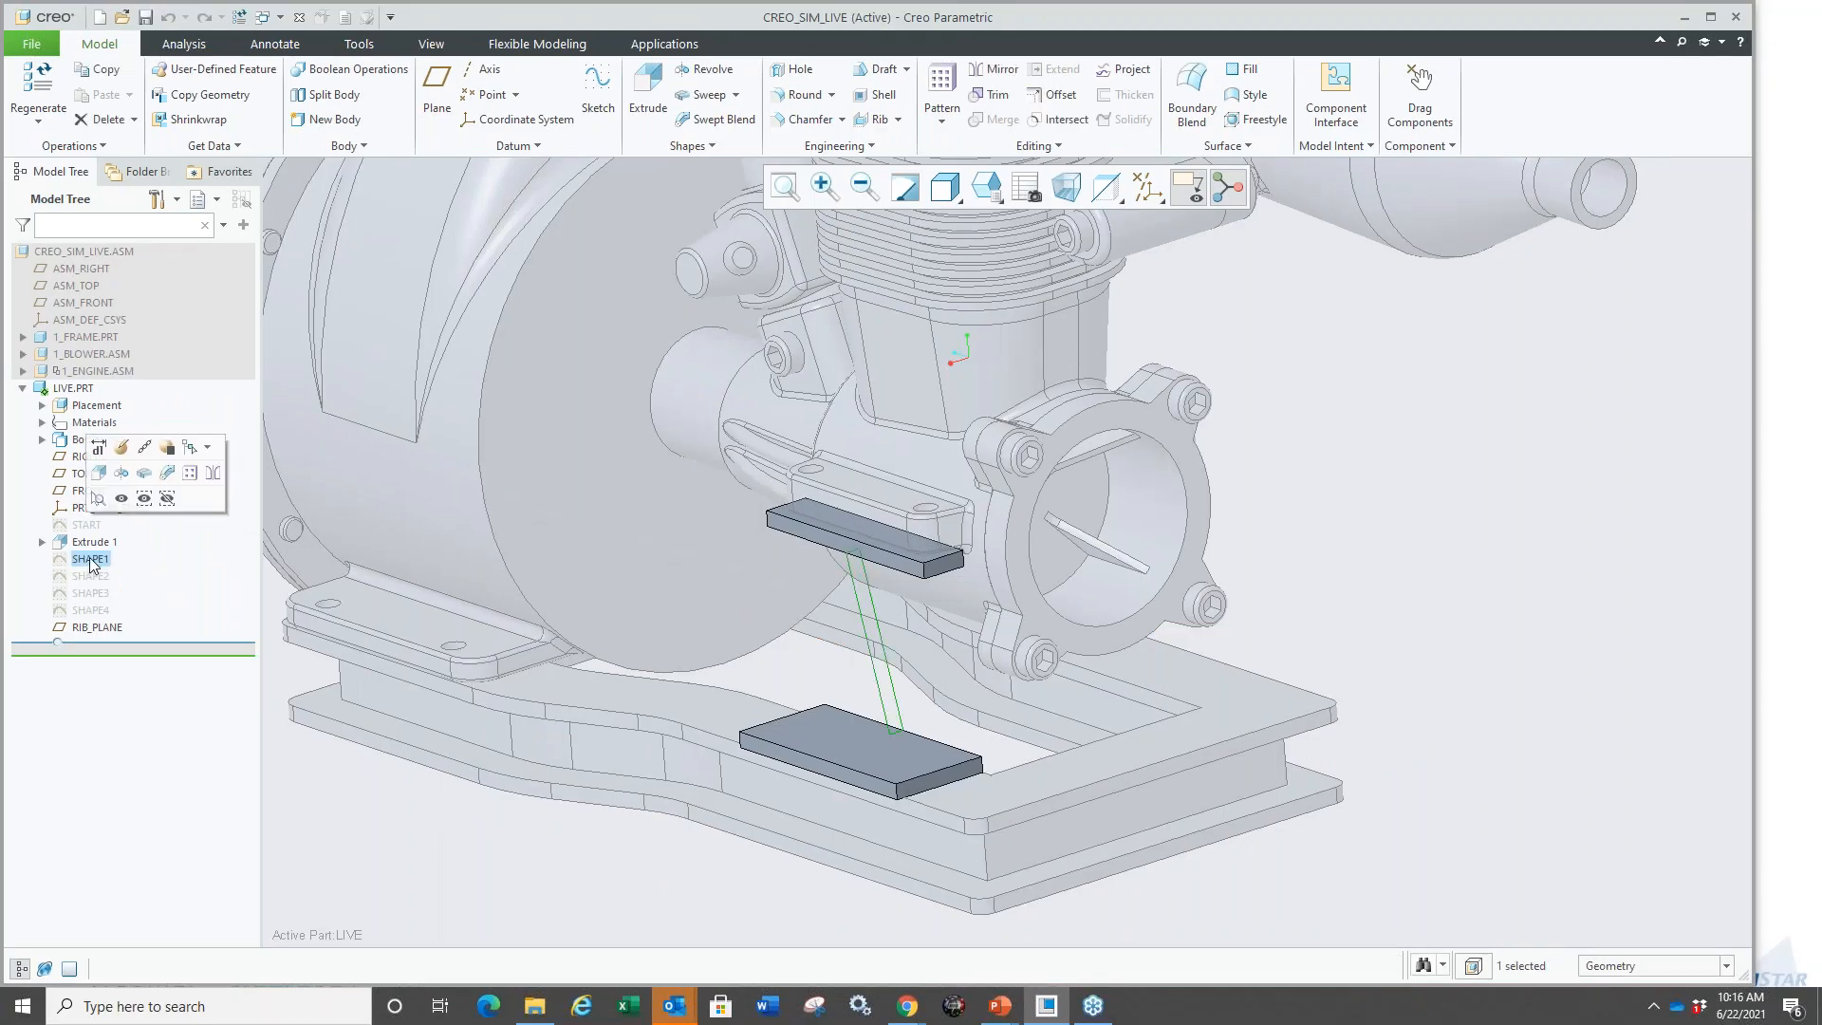
pyautogui.click(99, 473)
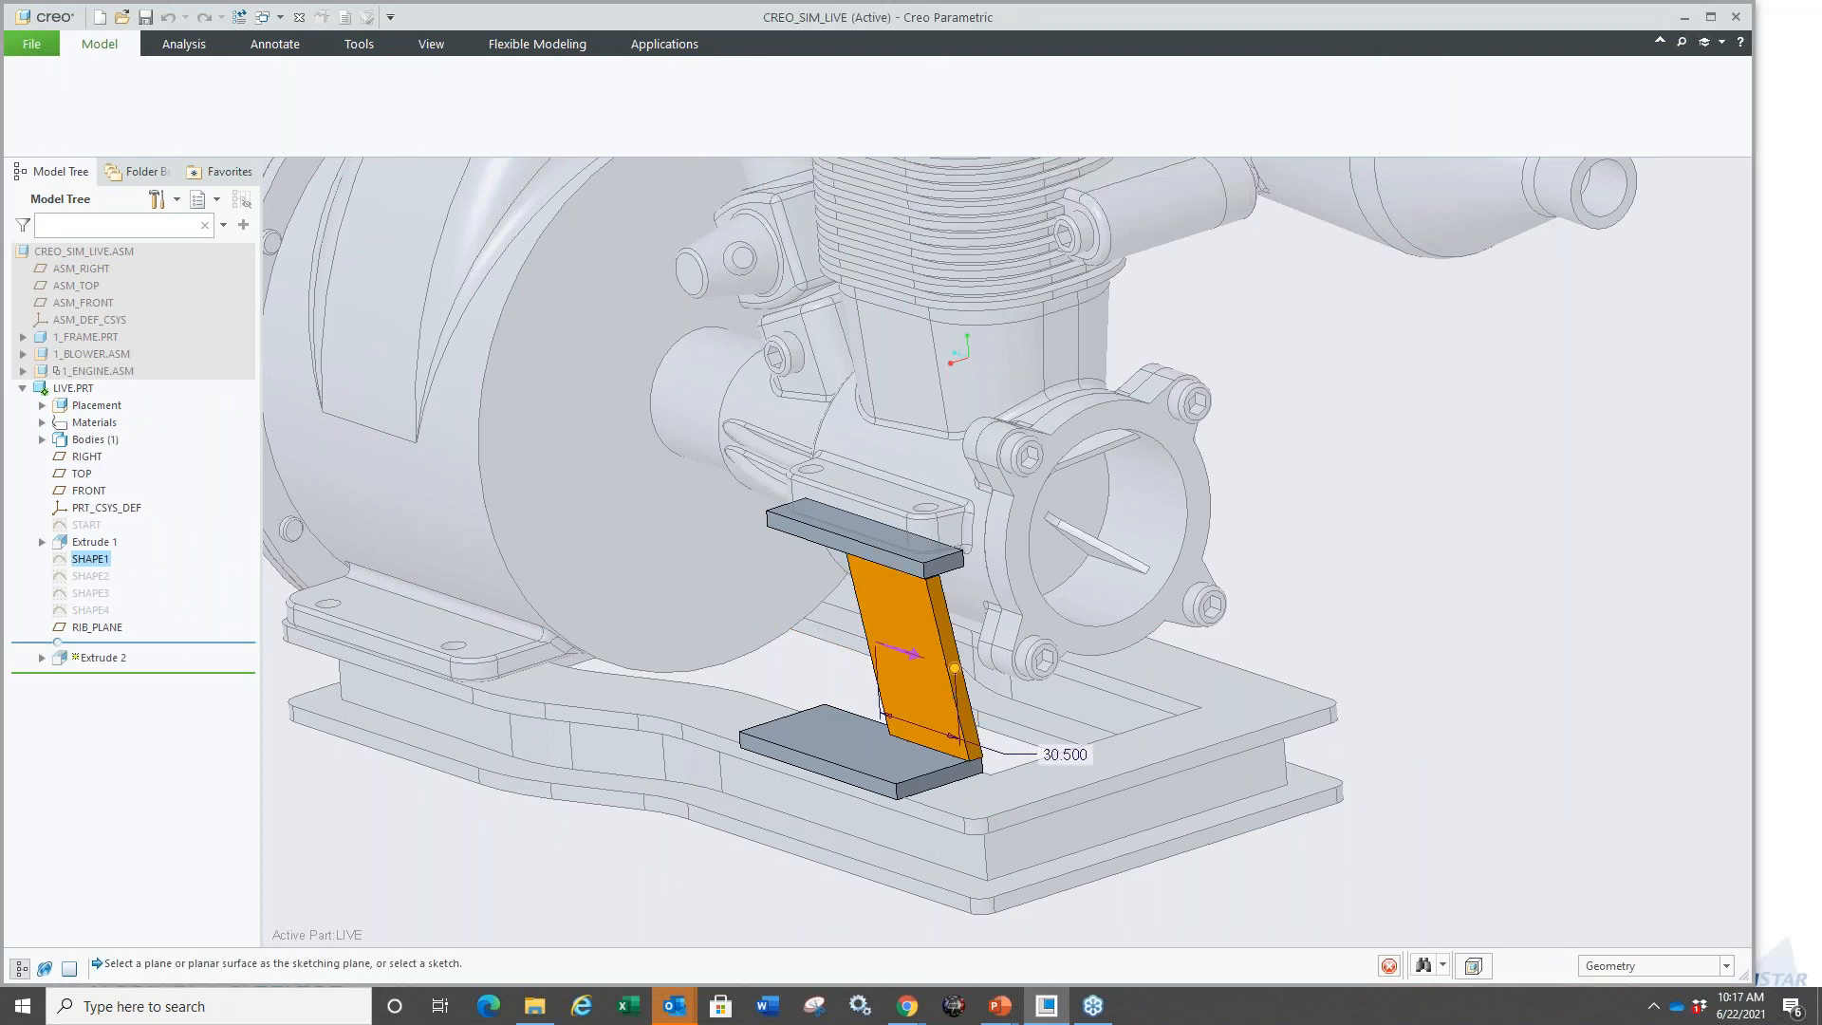
pyautogui.scroll(-3, 989, 712)
pyautogui.moveTo(922, 629); pyautogui.dragTo(873, 615)
pyautogui.keyDown('shift'); pyautogui.moveTo(888, 829); pyautogui.dragTo(873, 842); pyautogui.keyUp('shift')
pyautogui.scroll(3, 773, 687)
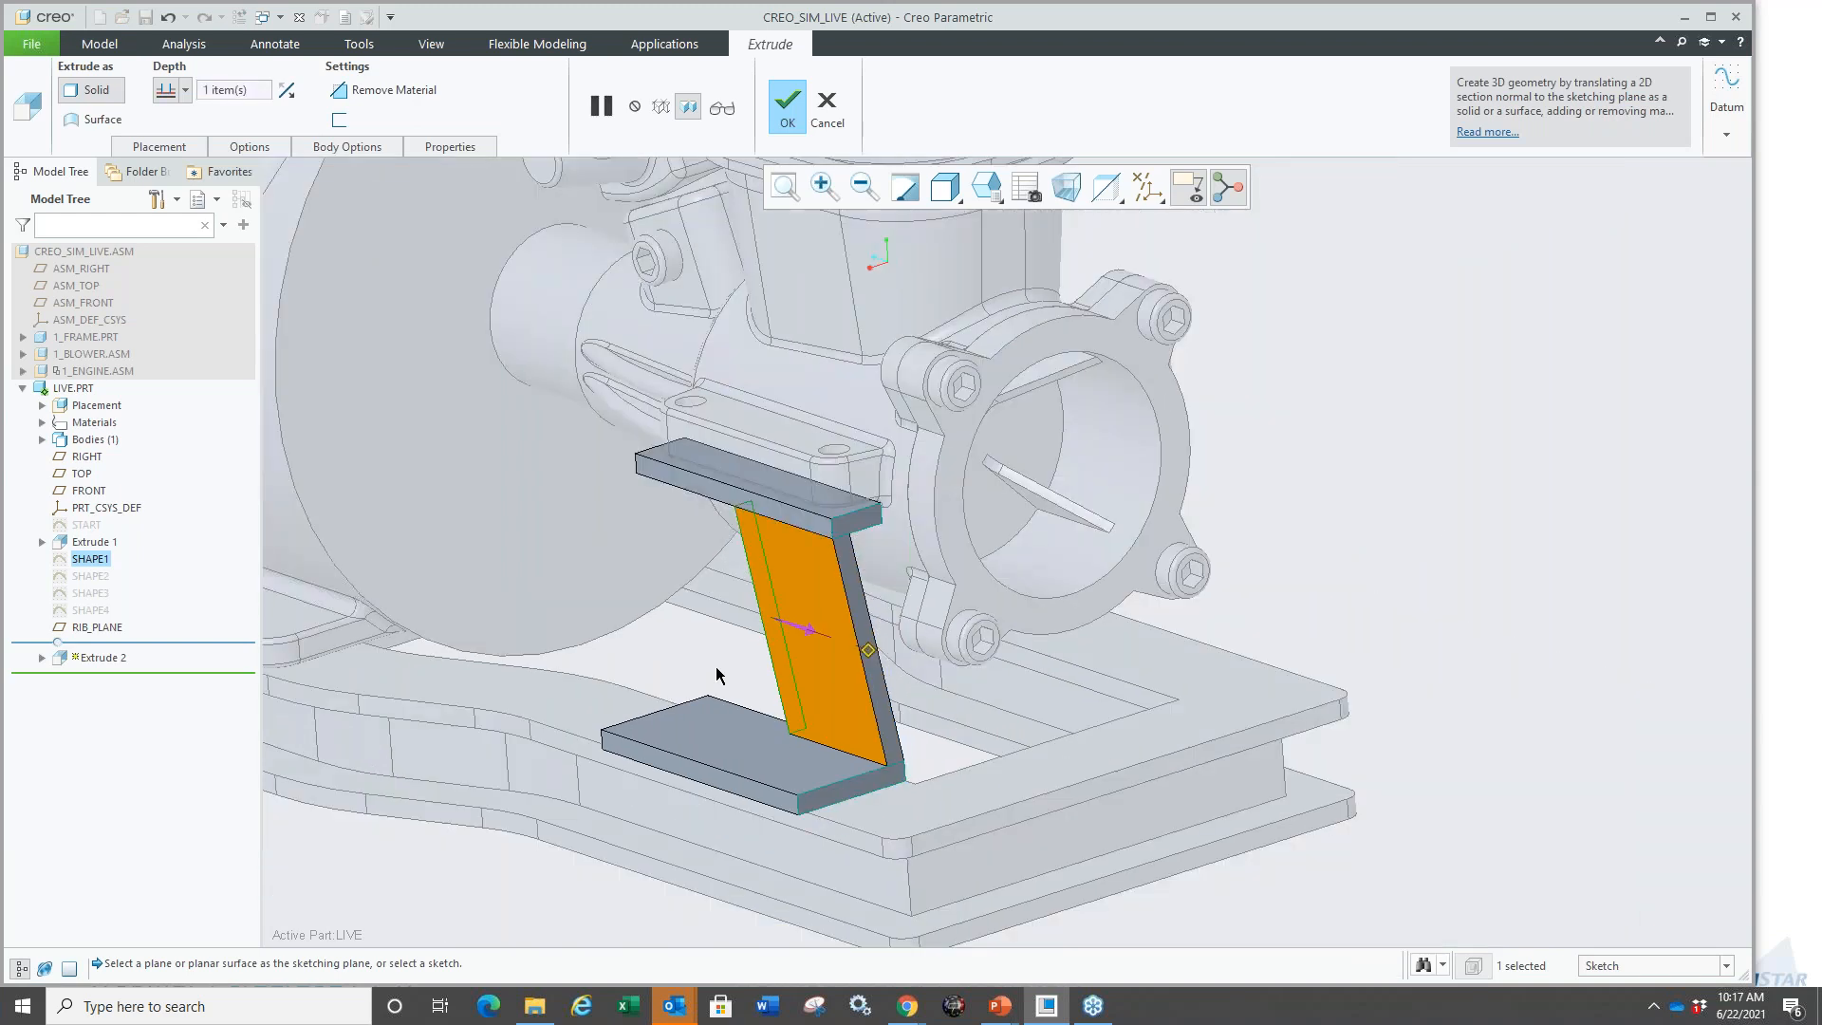
# Extend the SHAPE1 extrusion on its second side up to the opposite end of the plates and complete the feature.
pyautogui.rightClick(717, 668)
pyautogui.click(761, 834)
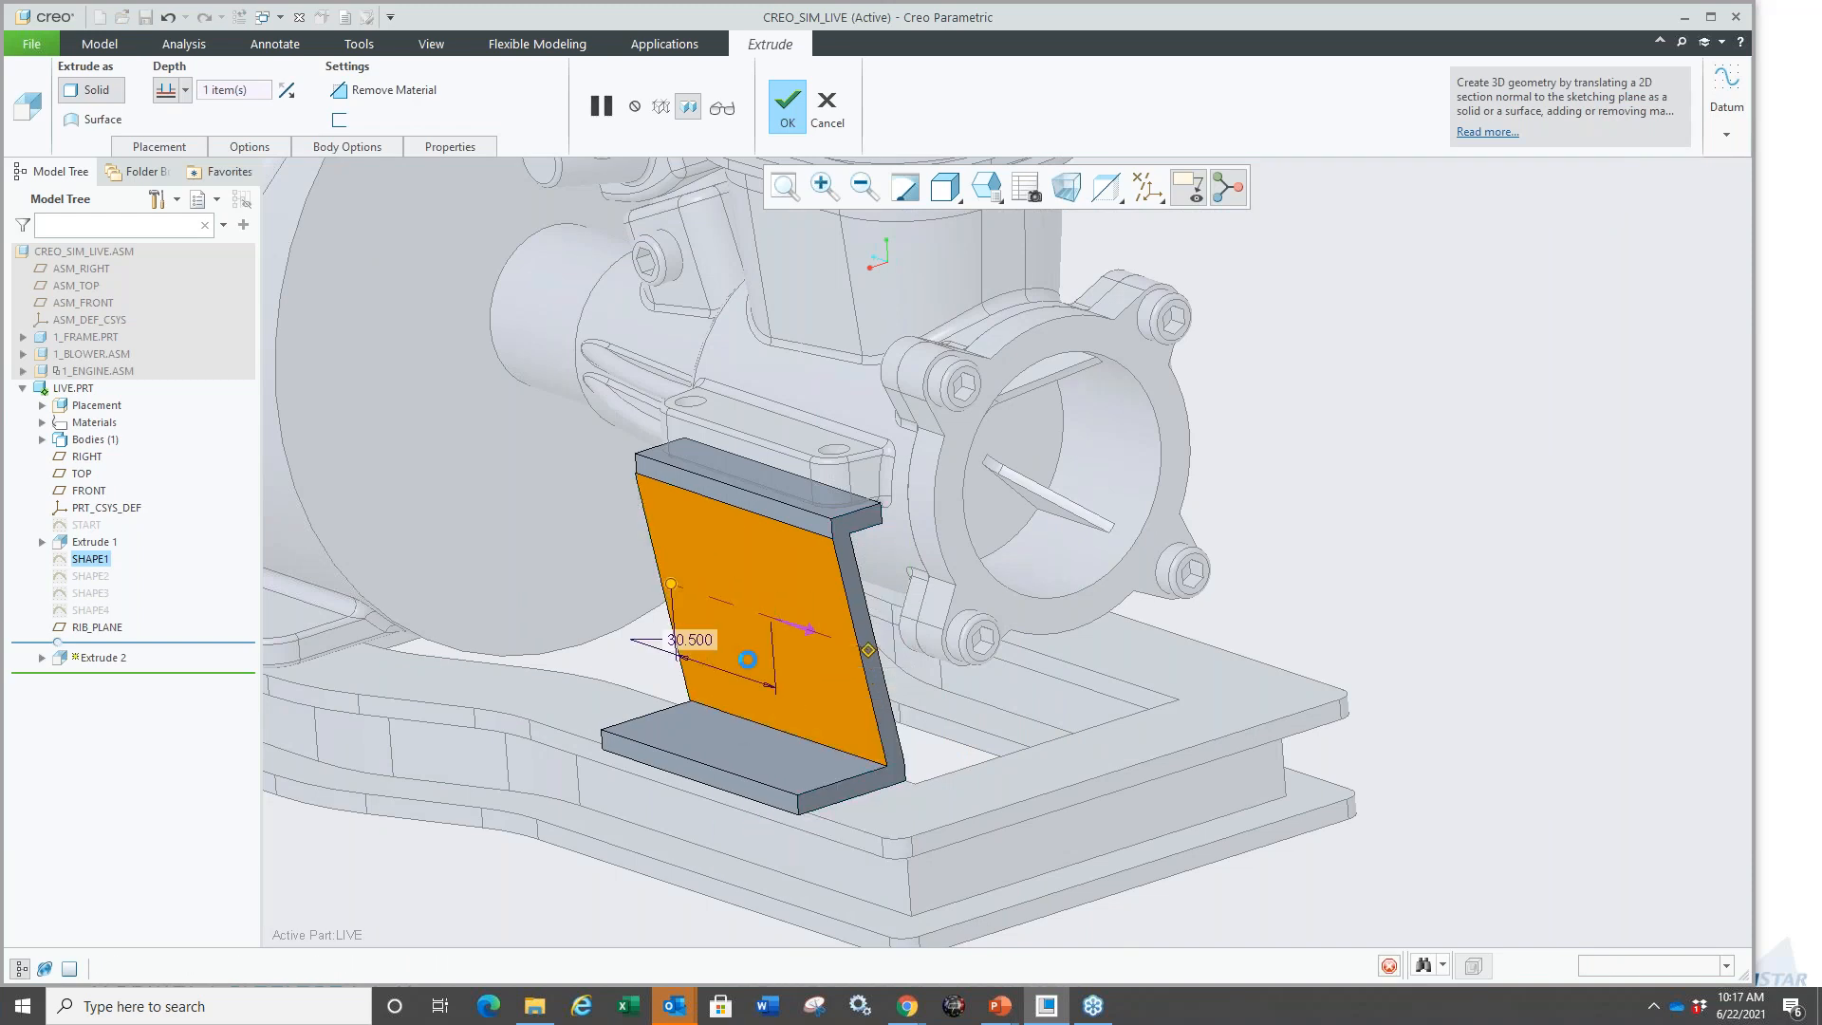
pyautogui.moveTo(671, 584); pyautogui.dragTo(652, 736)
pyautogui.scroll(2, 651, 743)
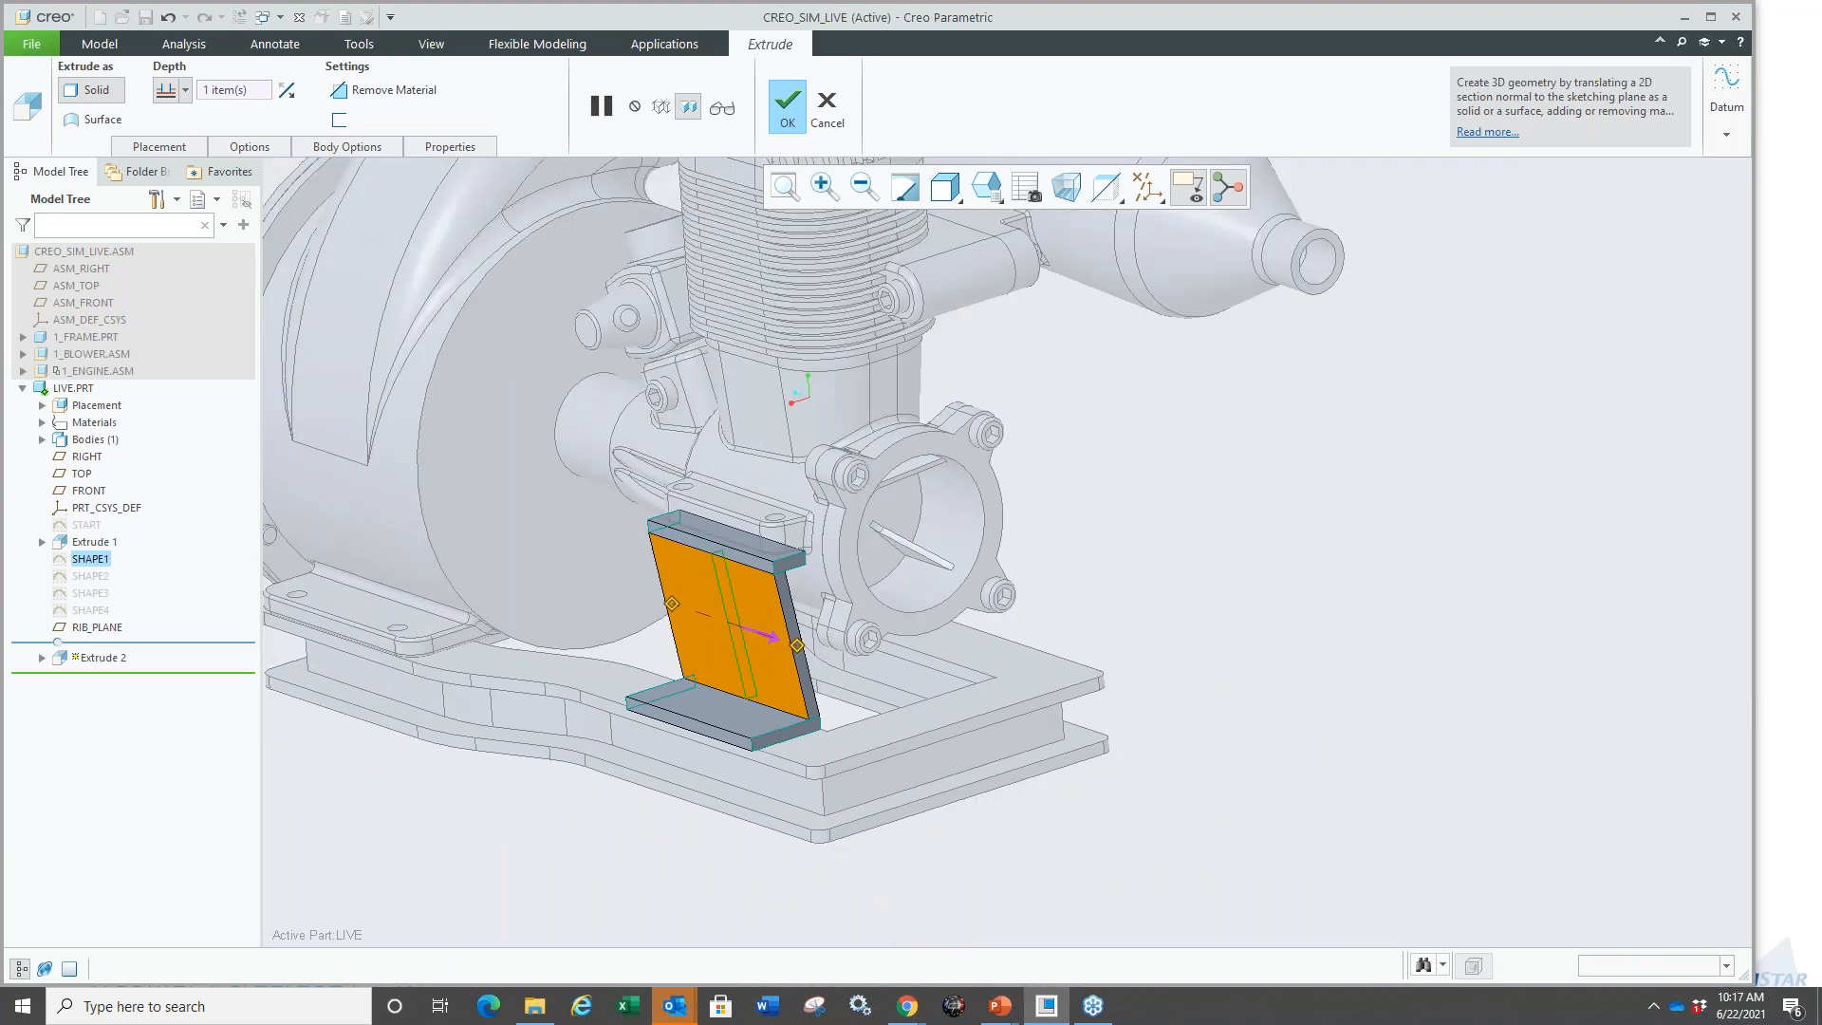
pyautogui.middleClick(1097, 548)
pyautogui.moveTo(1097, 548); pyautogui.dragTo(811, 652, button='middle')
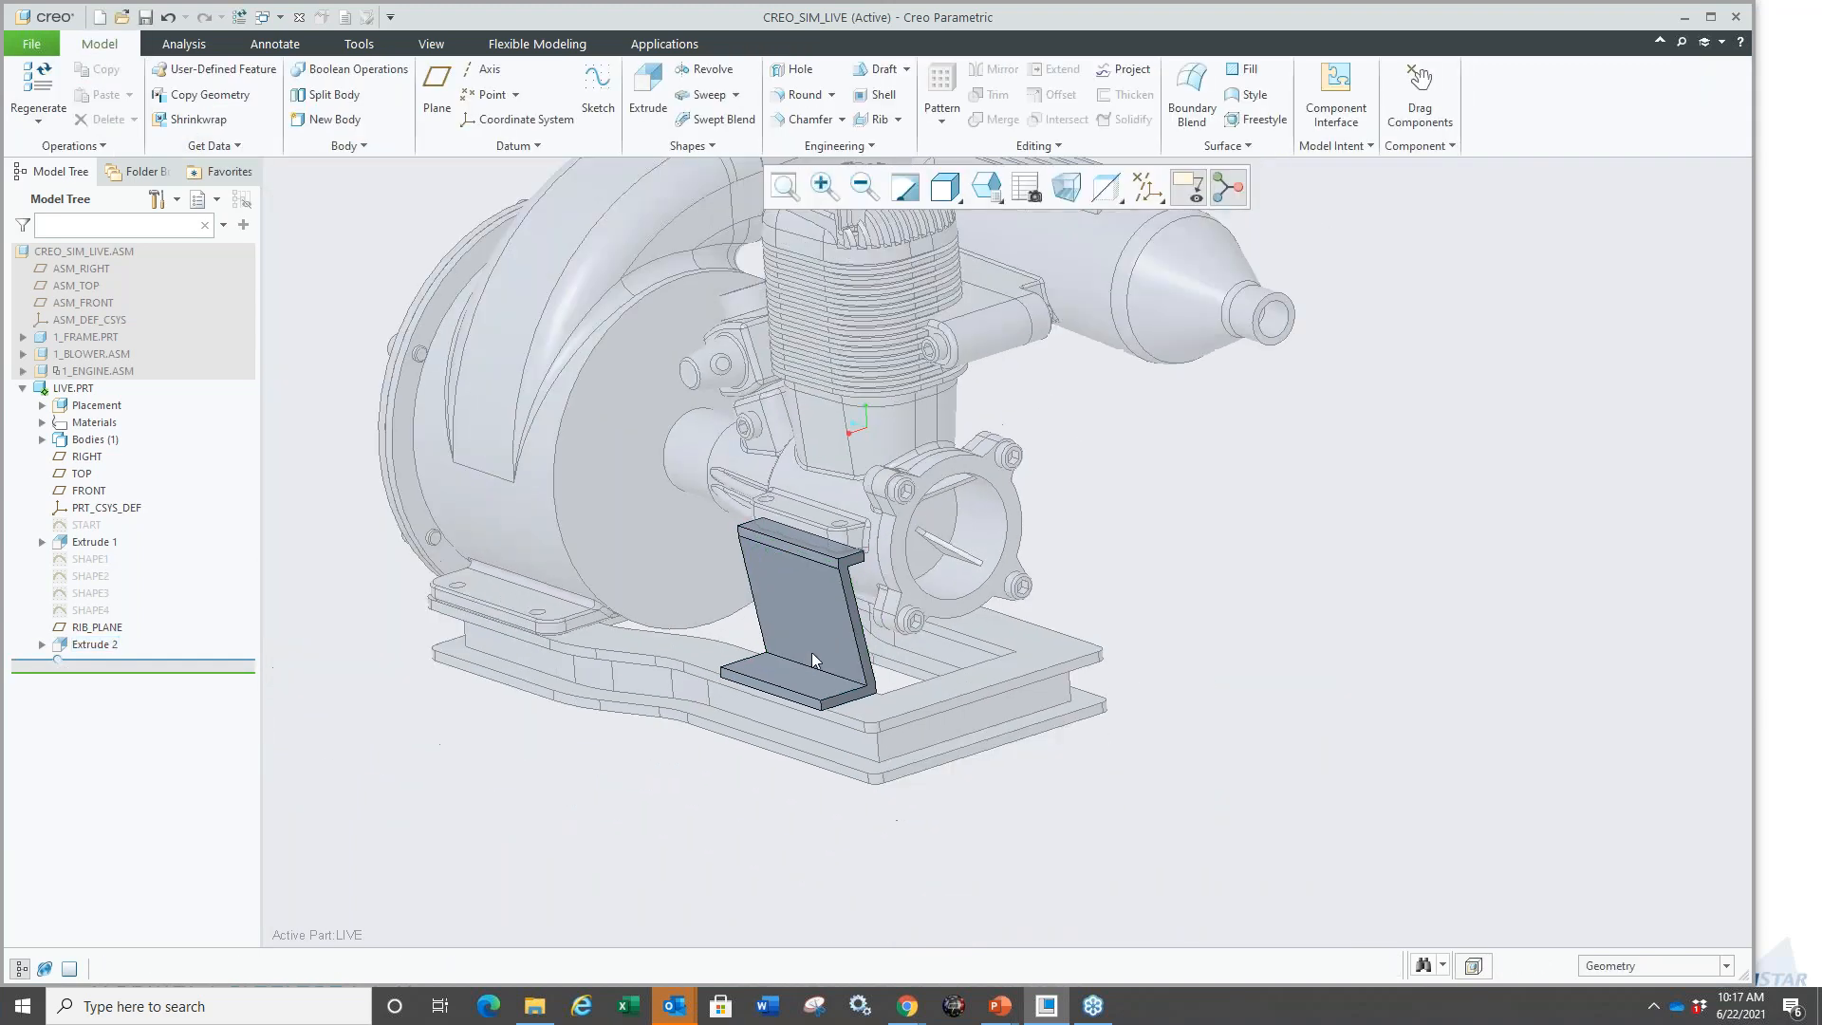
# Open the LIVE part in its own window, separate from the assembly.
pyautogui.scroll(-4, 812, 652)
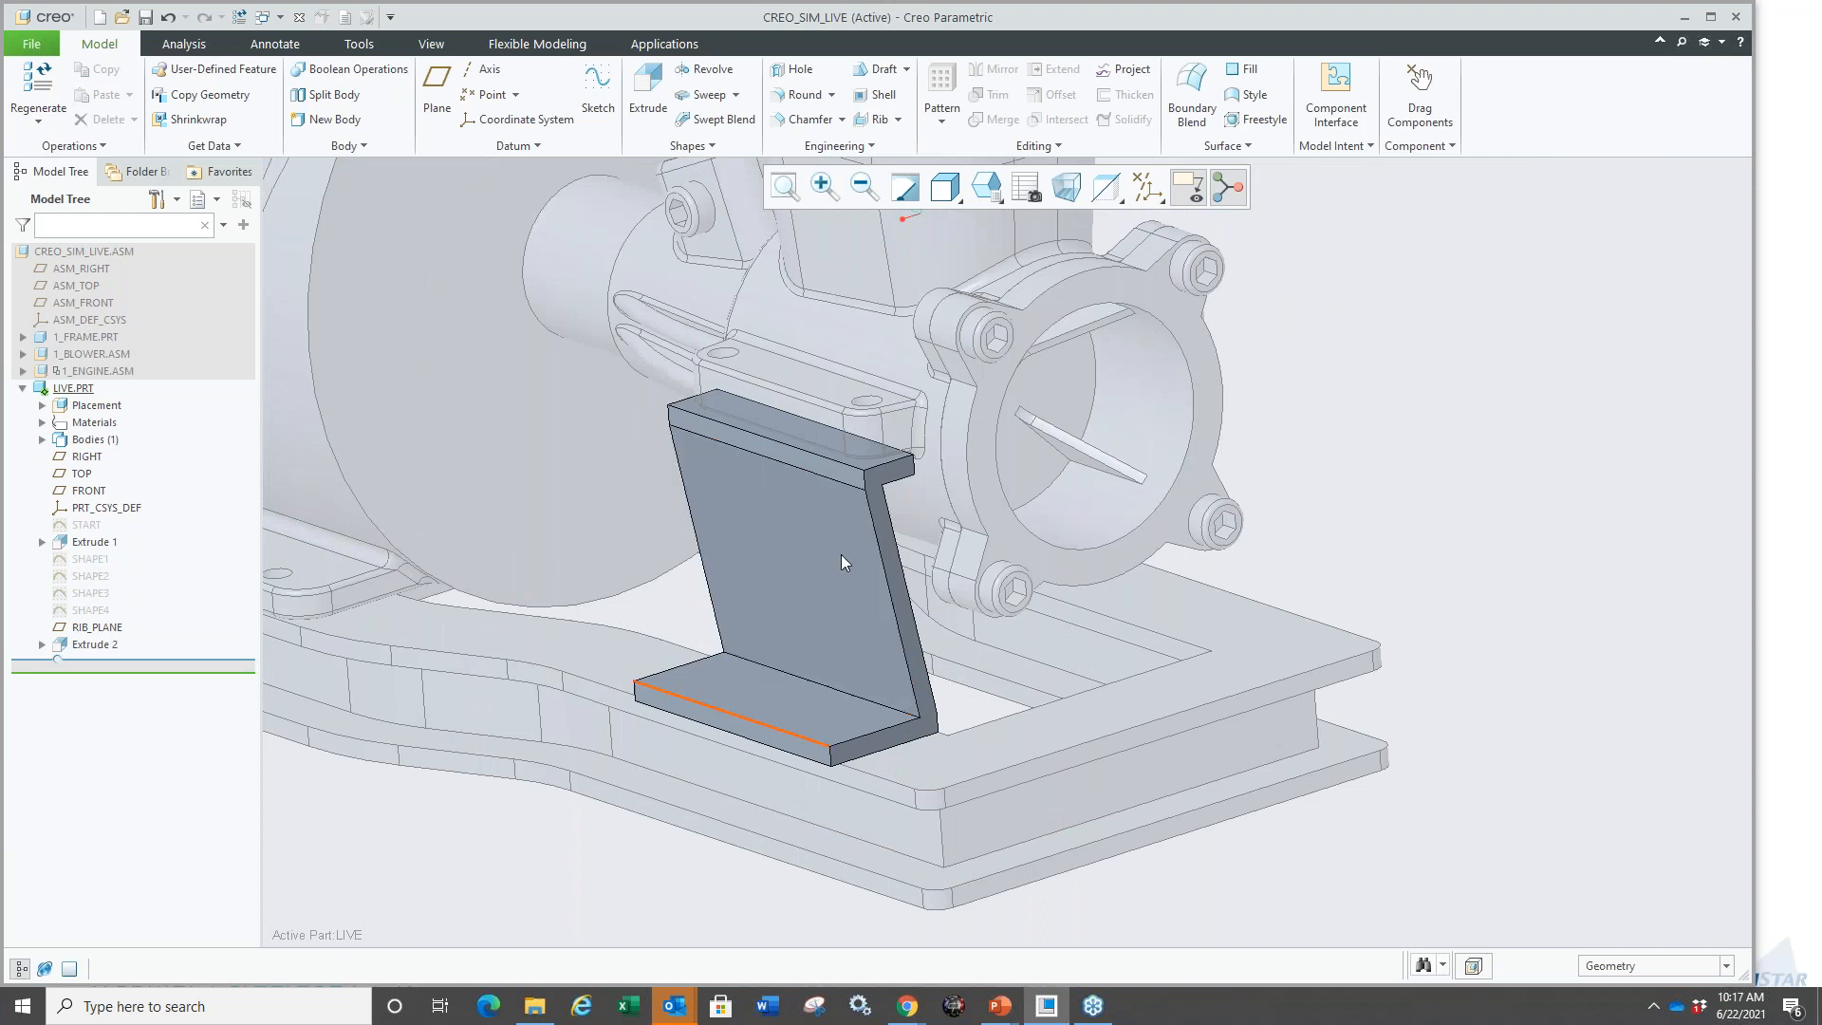
pyautogui.scroll(-2, 782, 732)
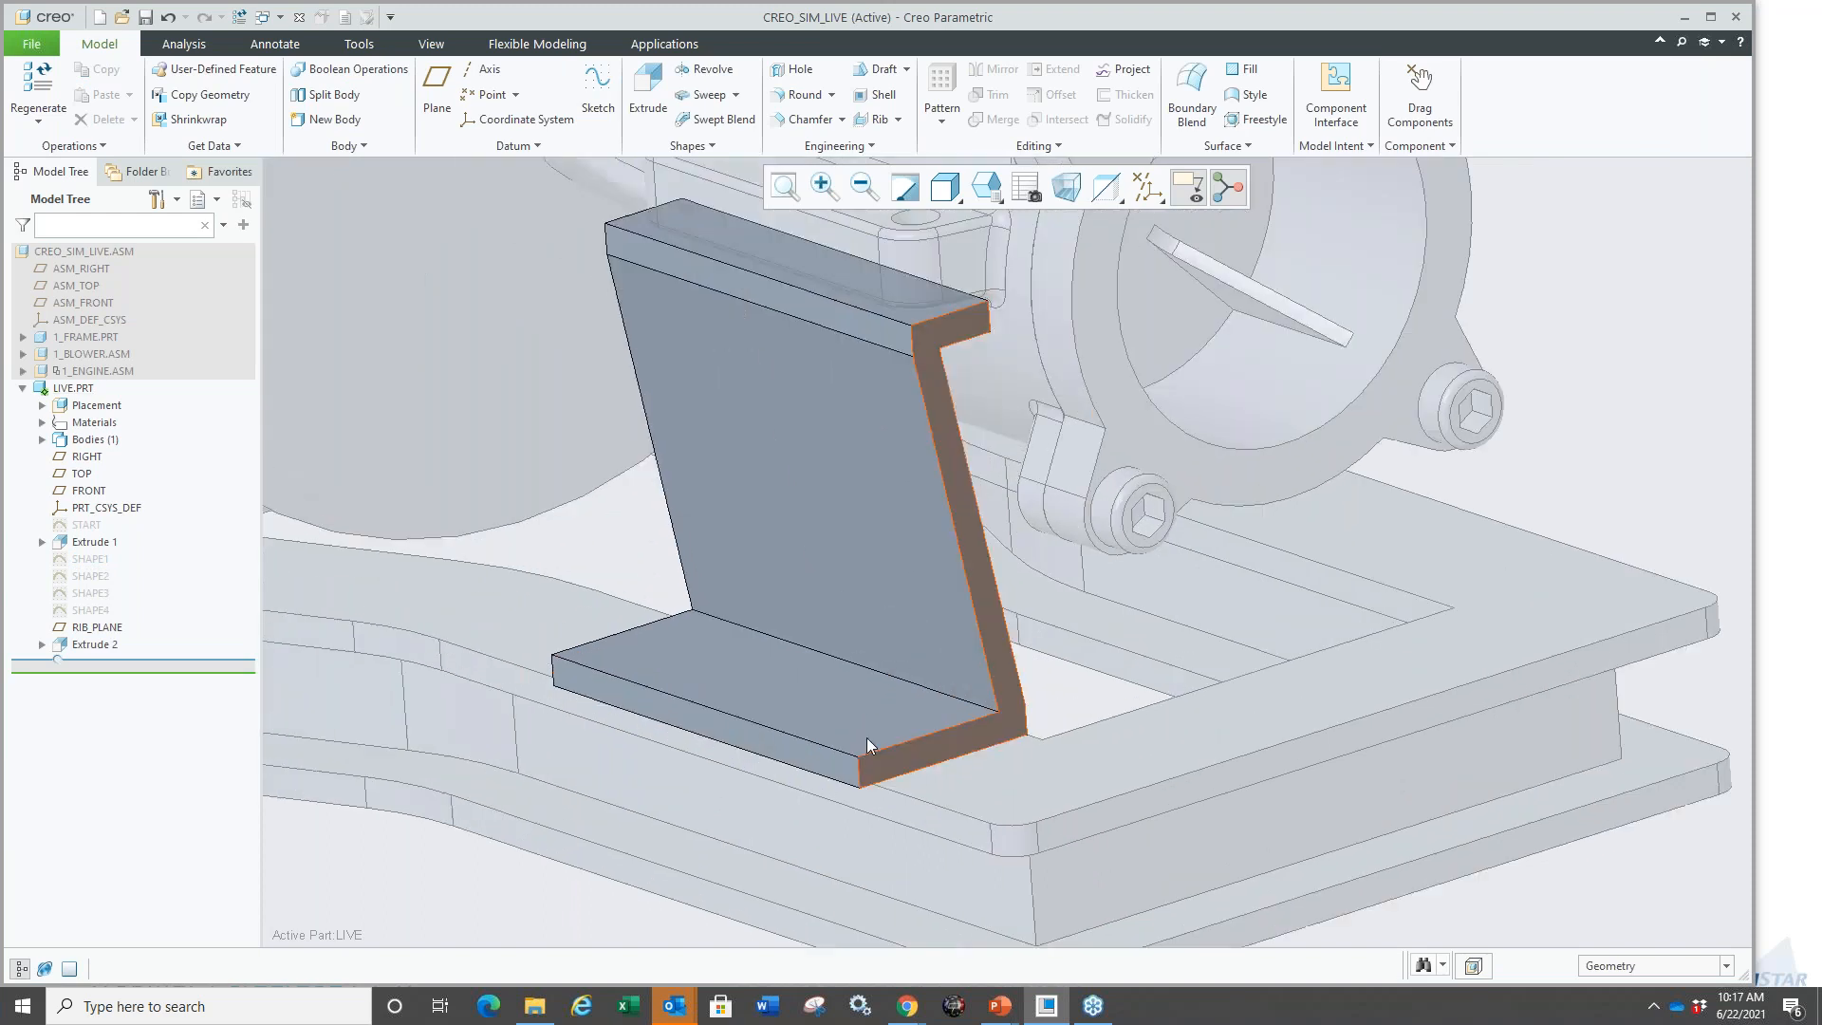
pyautogui.scroll(2, 879, 767)
pyautogui.scroll(-2, 853, 526)
pyautogui.scroll(4, 852, 525)
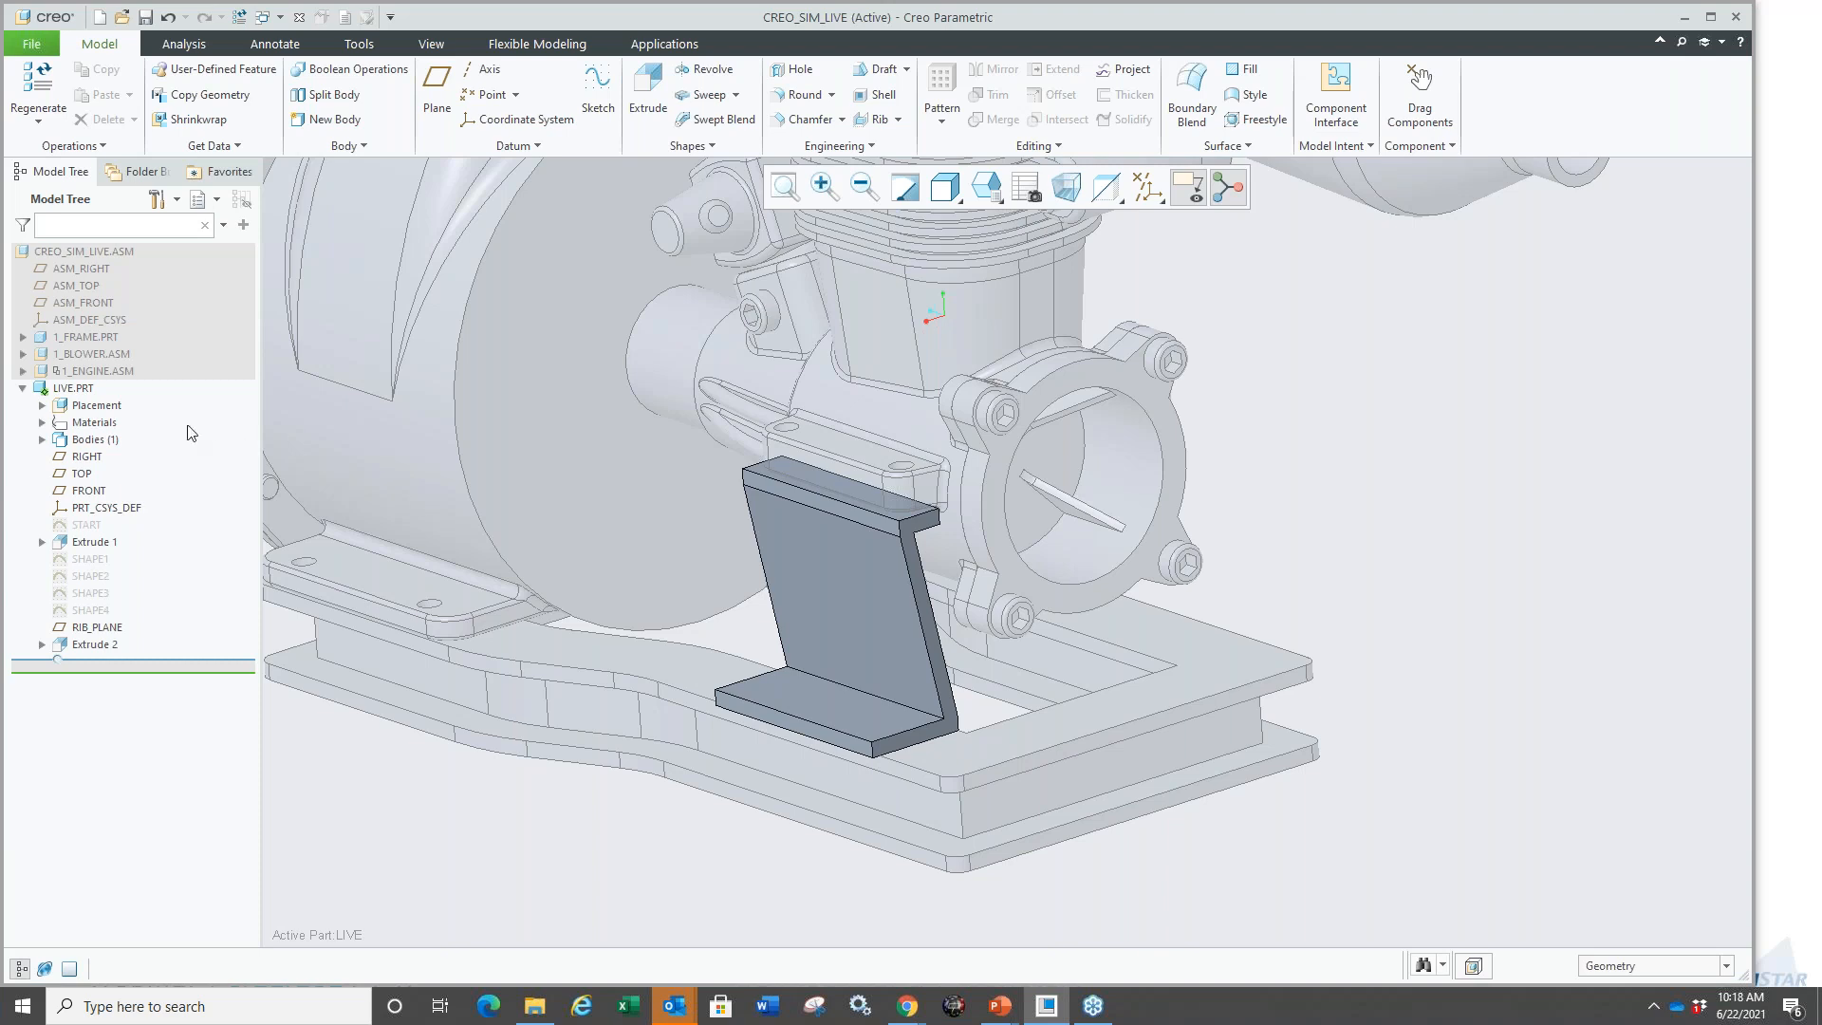
pyautogui.click(76, 389)
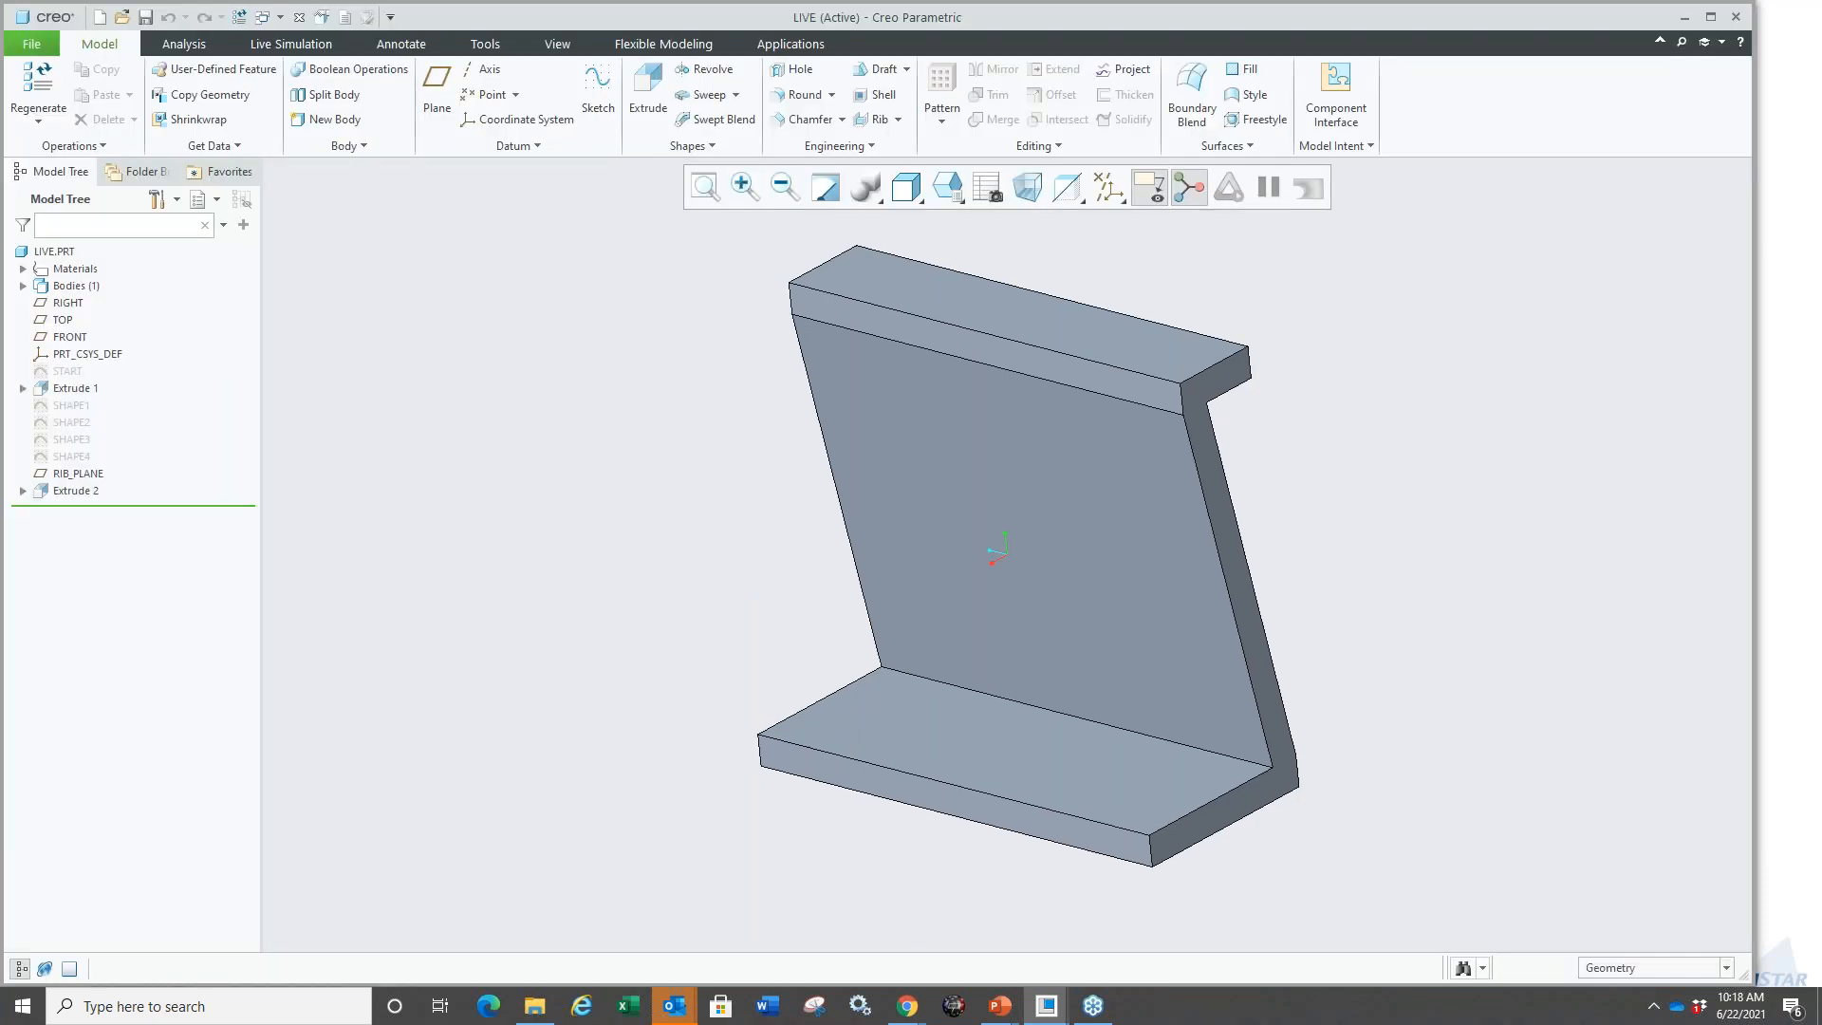
pyautogui.scroll(3, 641, 562)
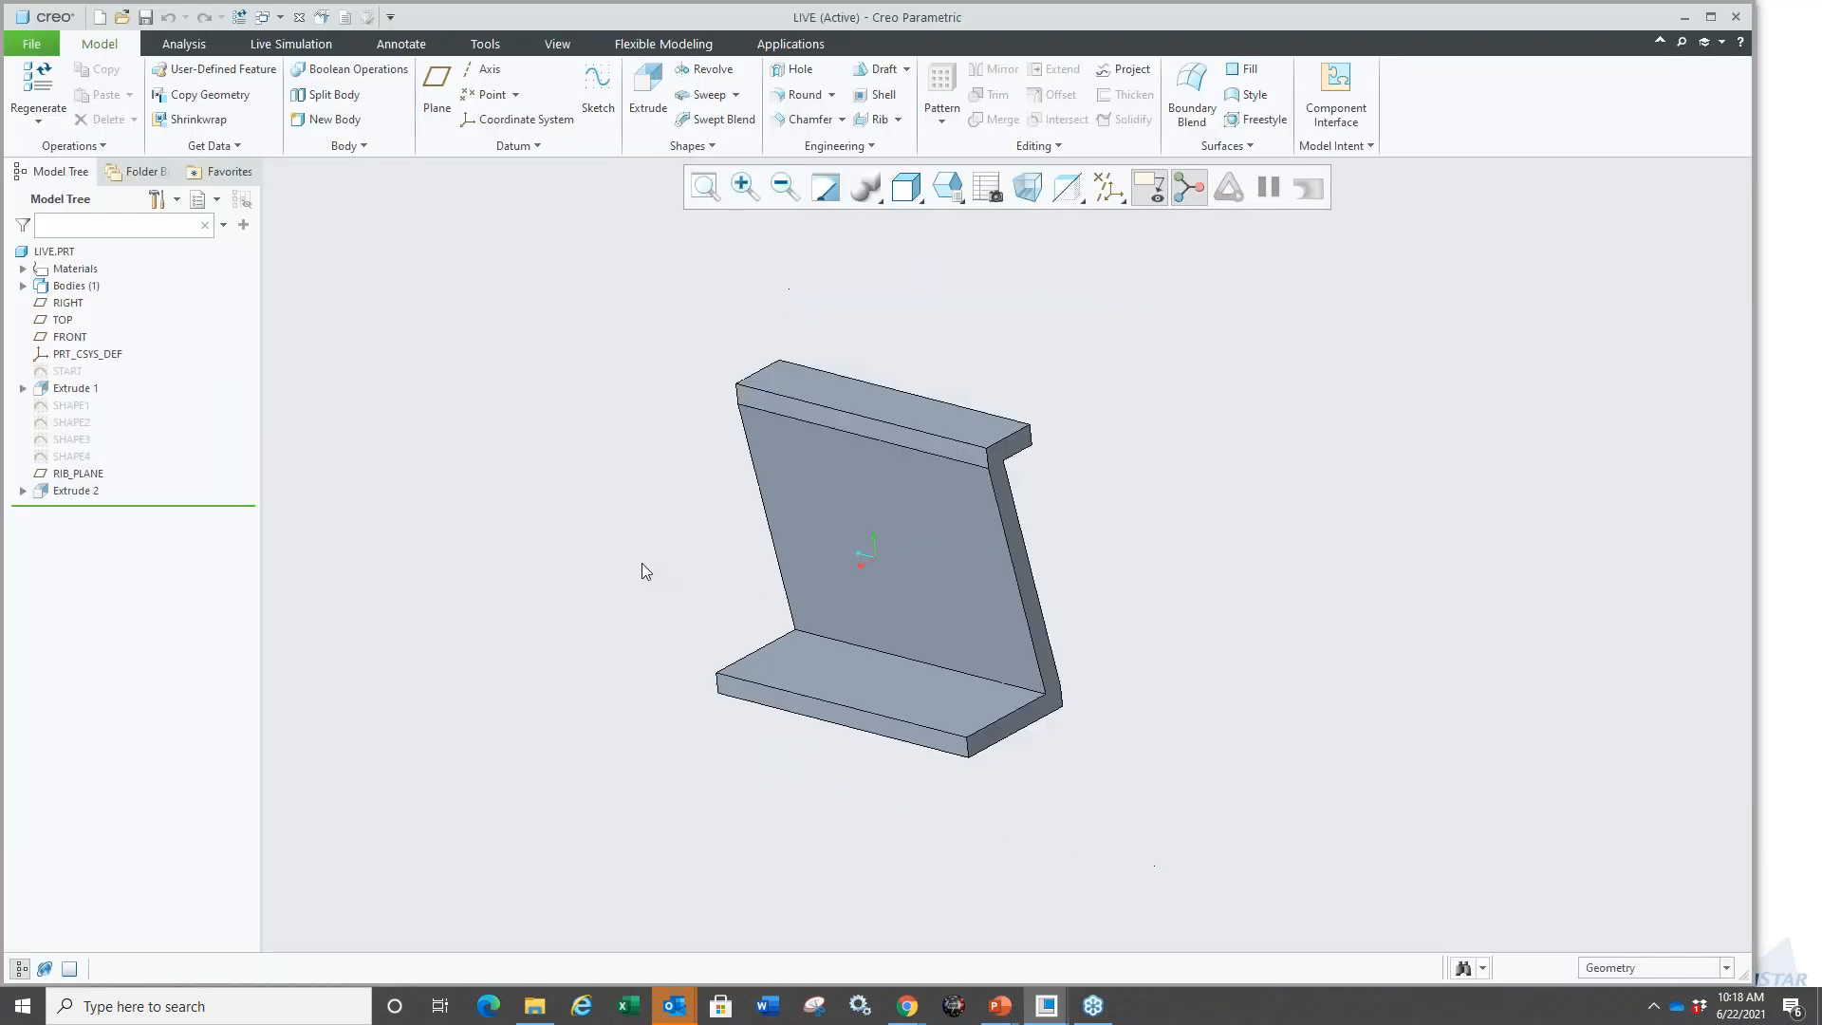
pyautogui.scroll(-2, 854, 565)
pyautogui.scroll(-2, 581, 516)
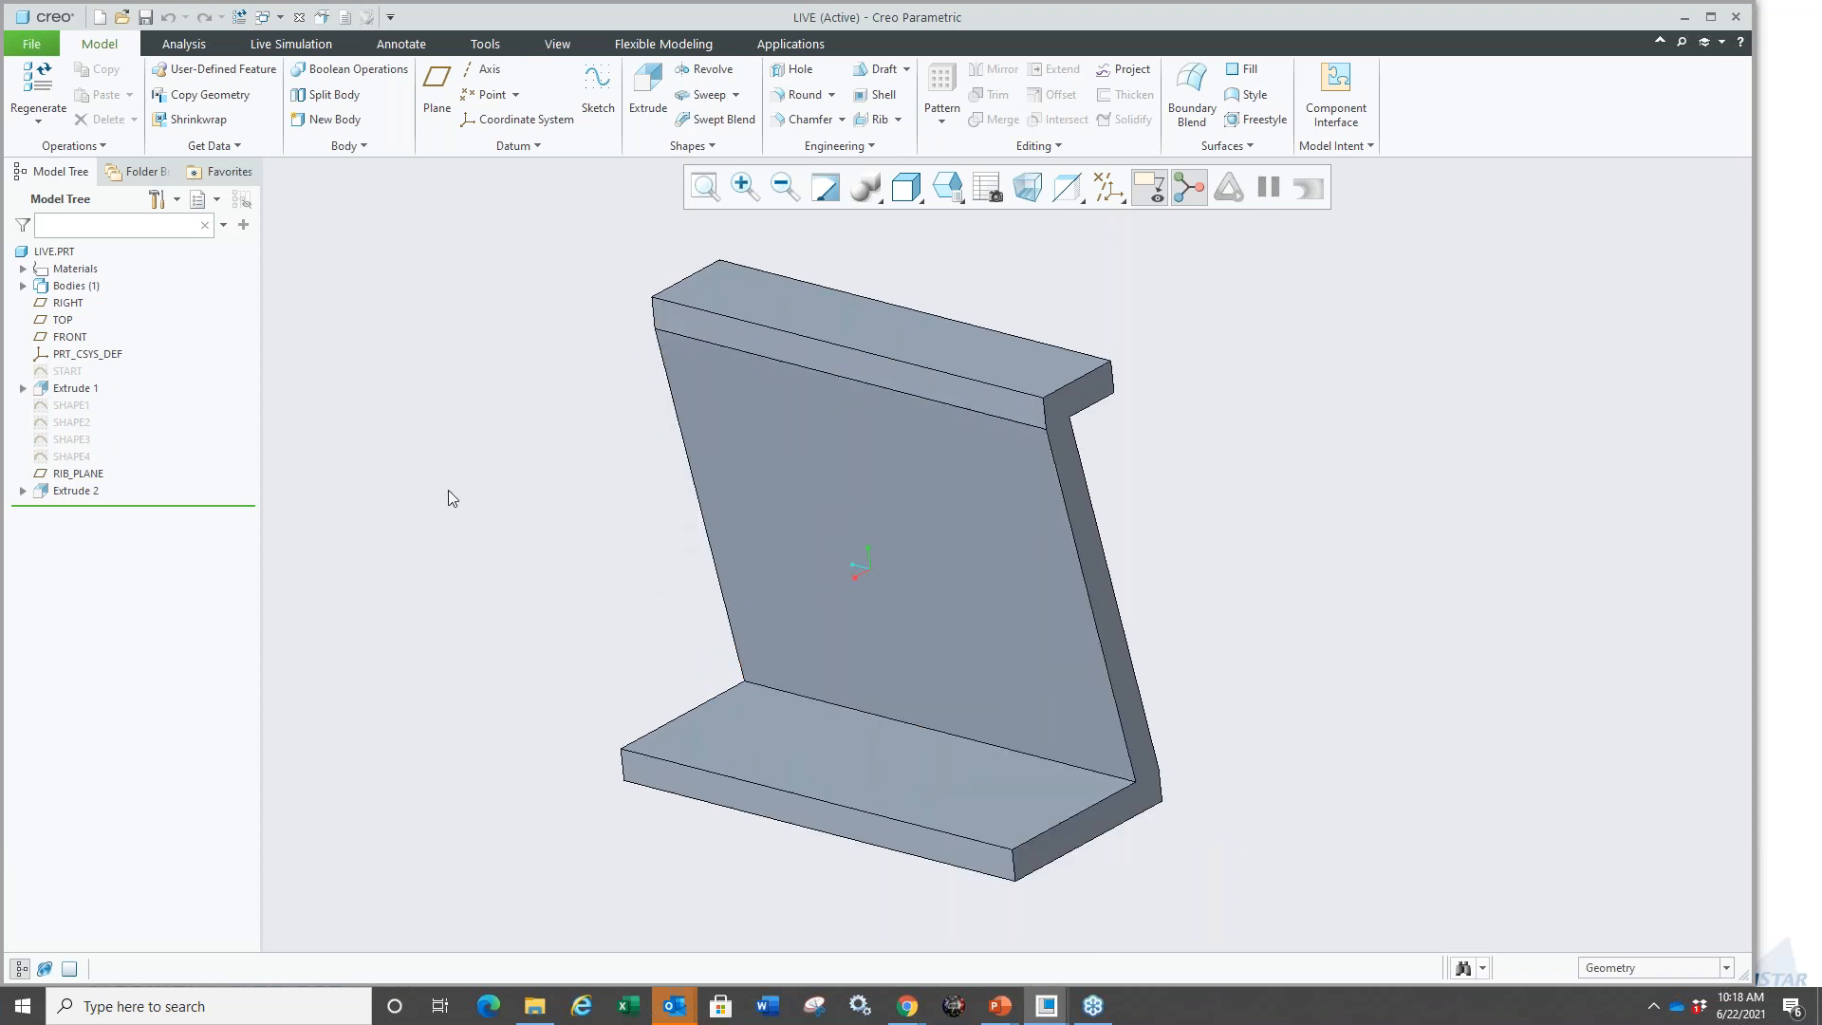
# Switch from the assembly back to the LIVE part window and bring up its Live Simulation tools.
pyautogui.click(291, 44)
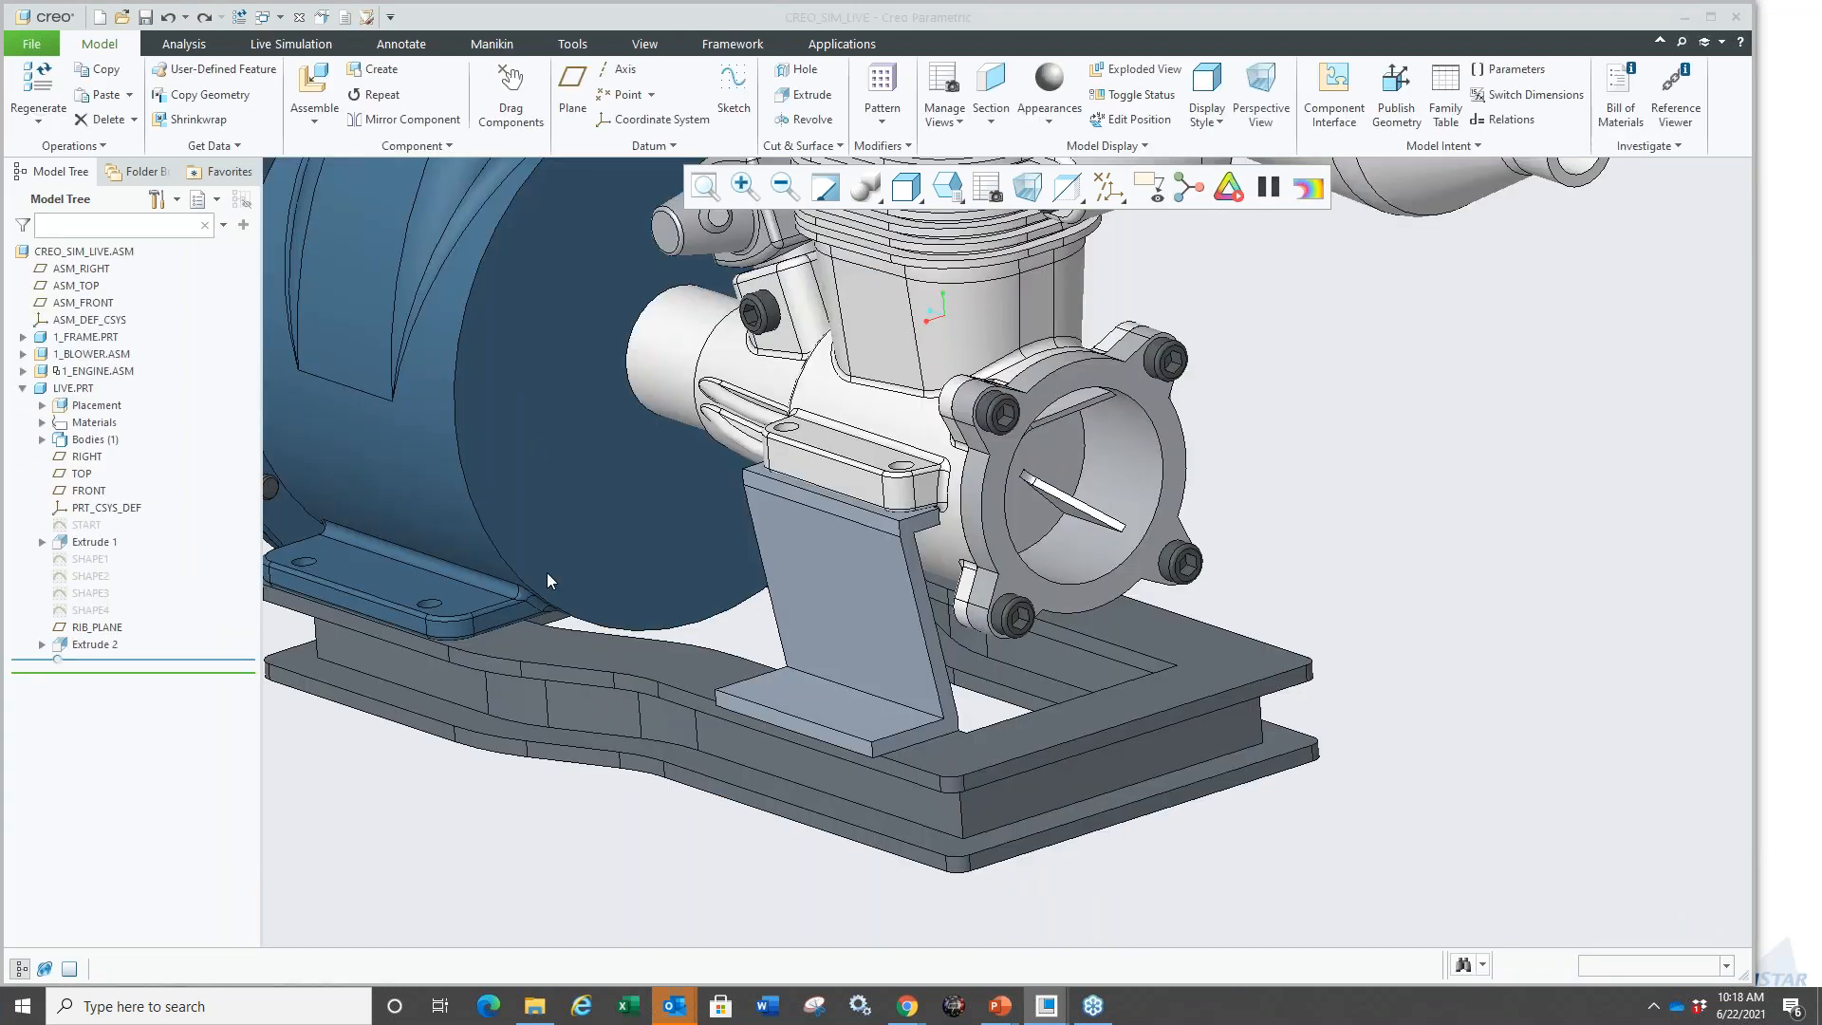
pyautogui.scroll(-3, 505, 490)
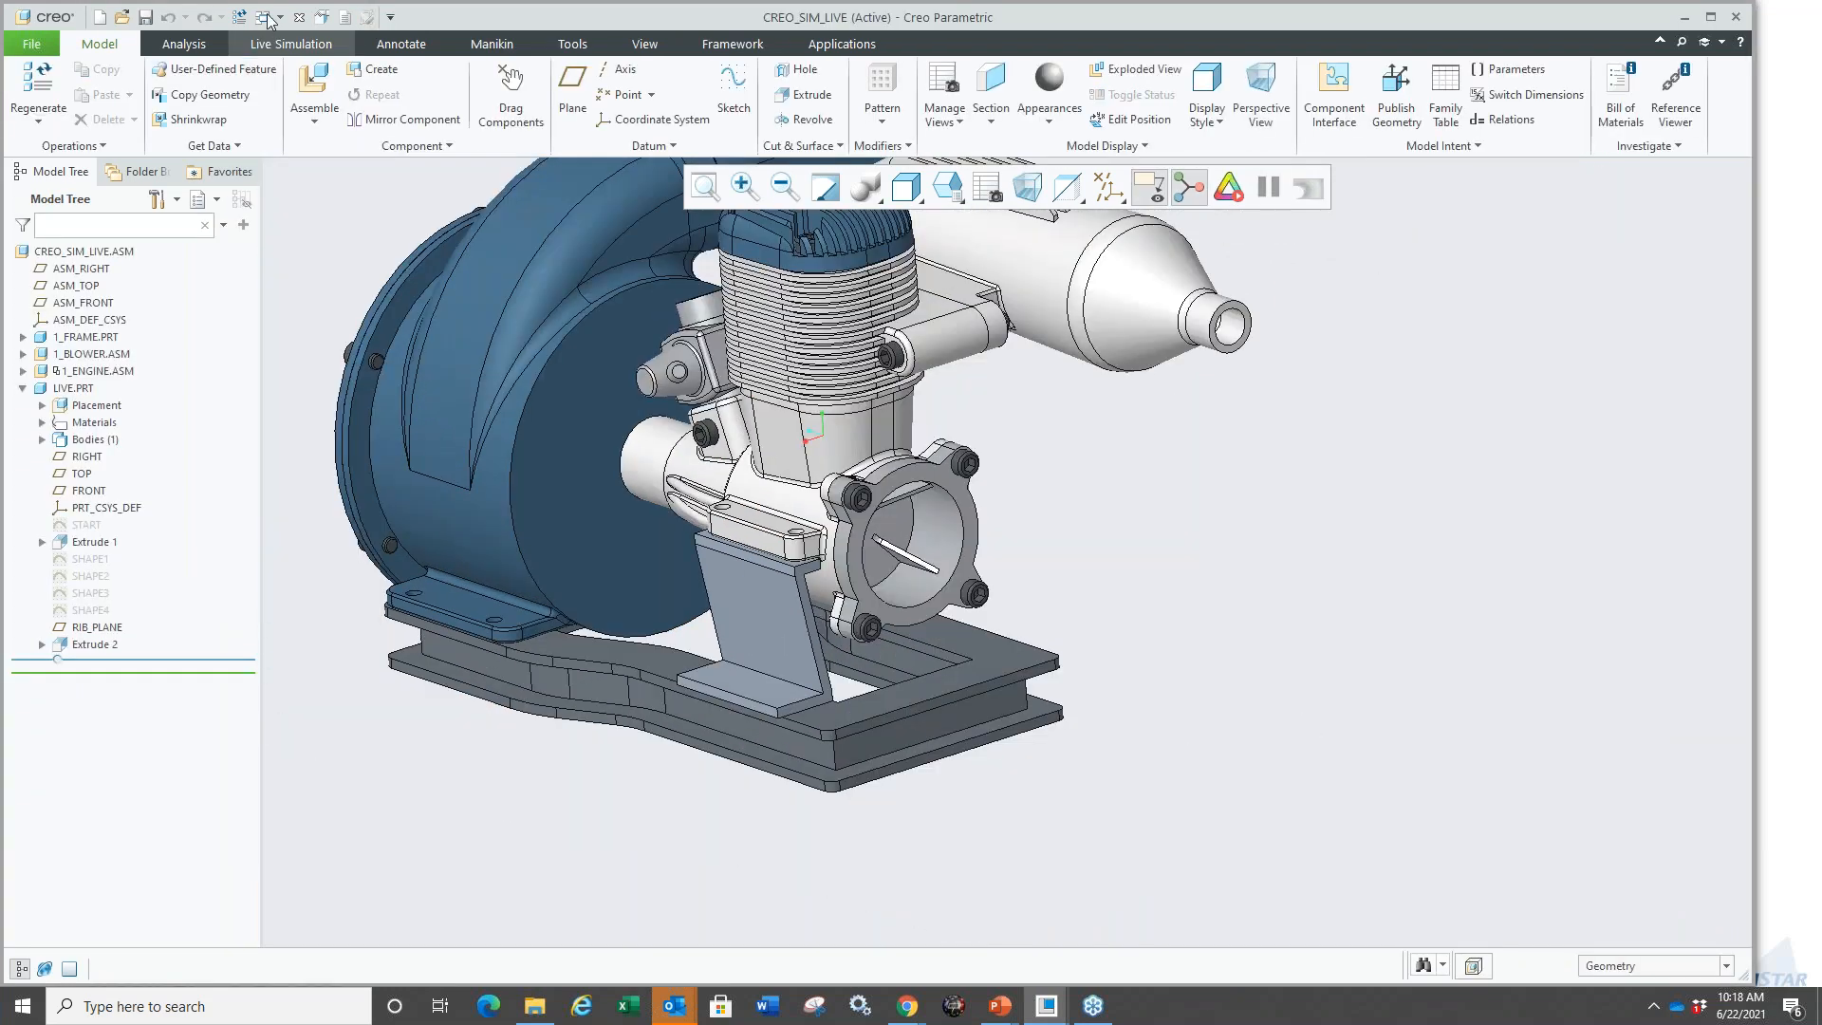
pyautogui.click(262, 17)
pyautogui.click(310, 61)
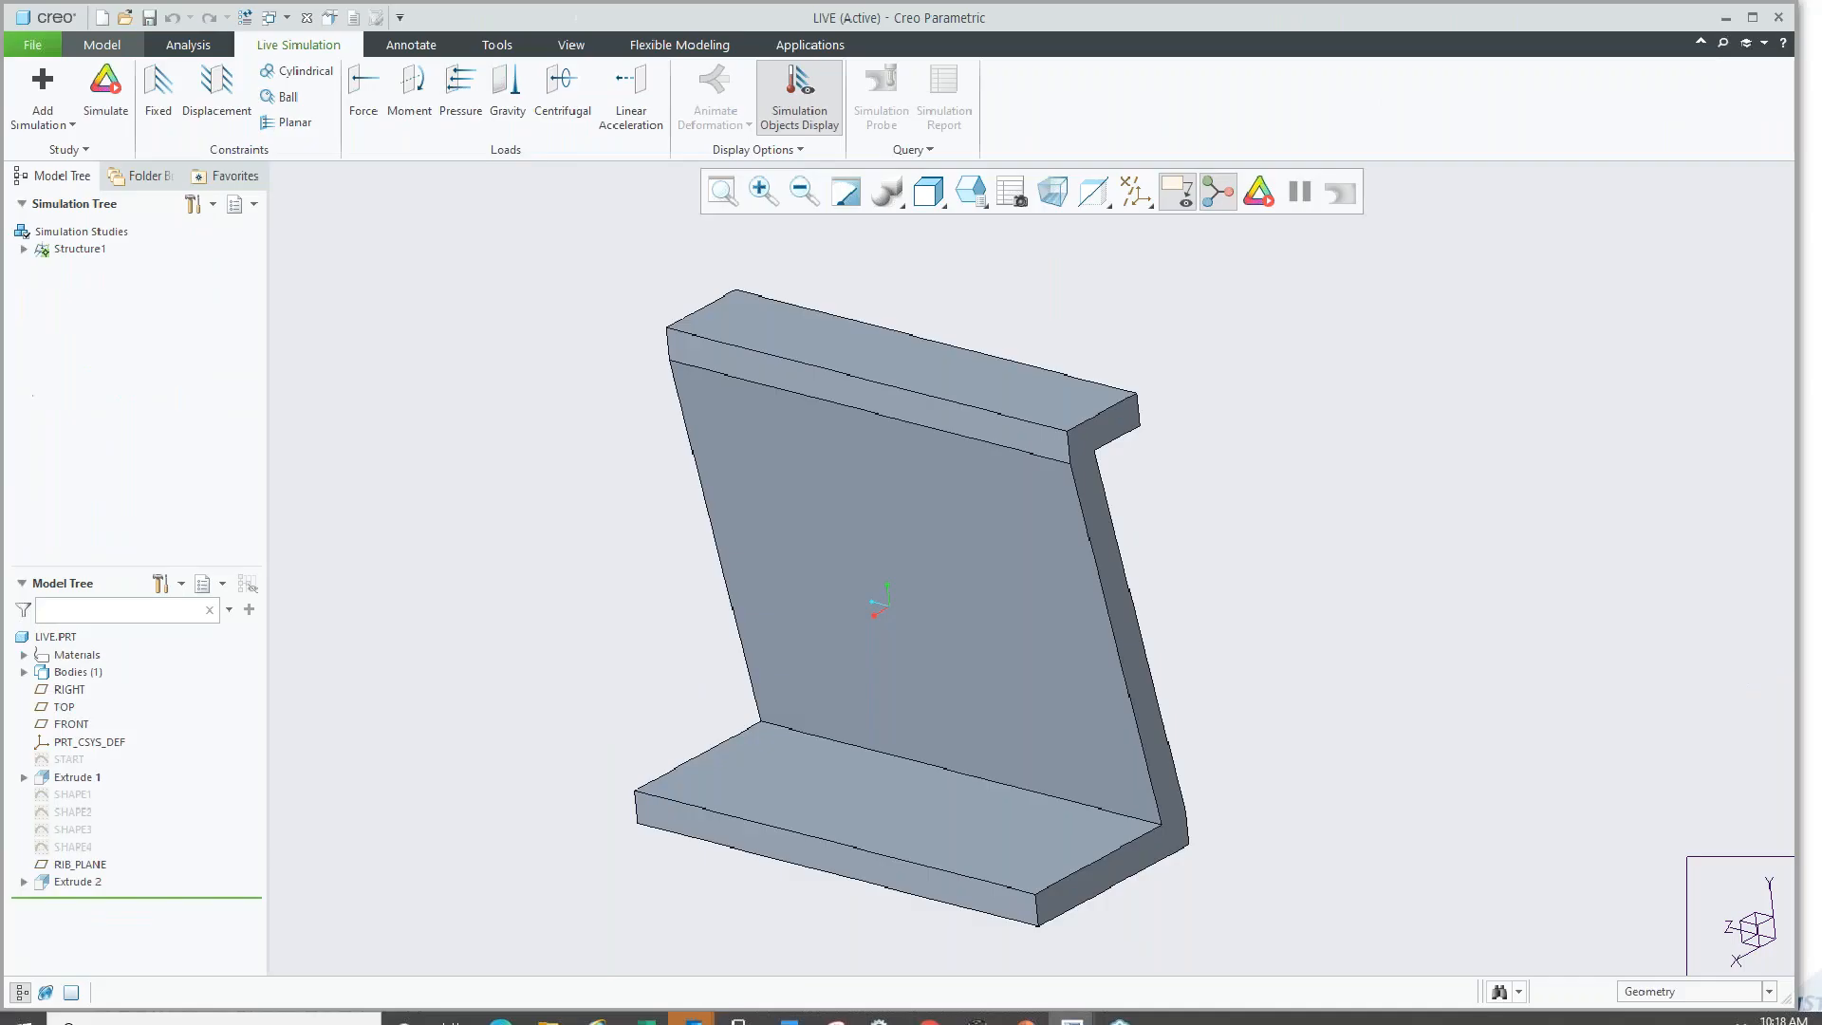
pyautogui.click(102, 45)
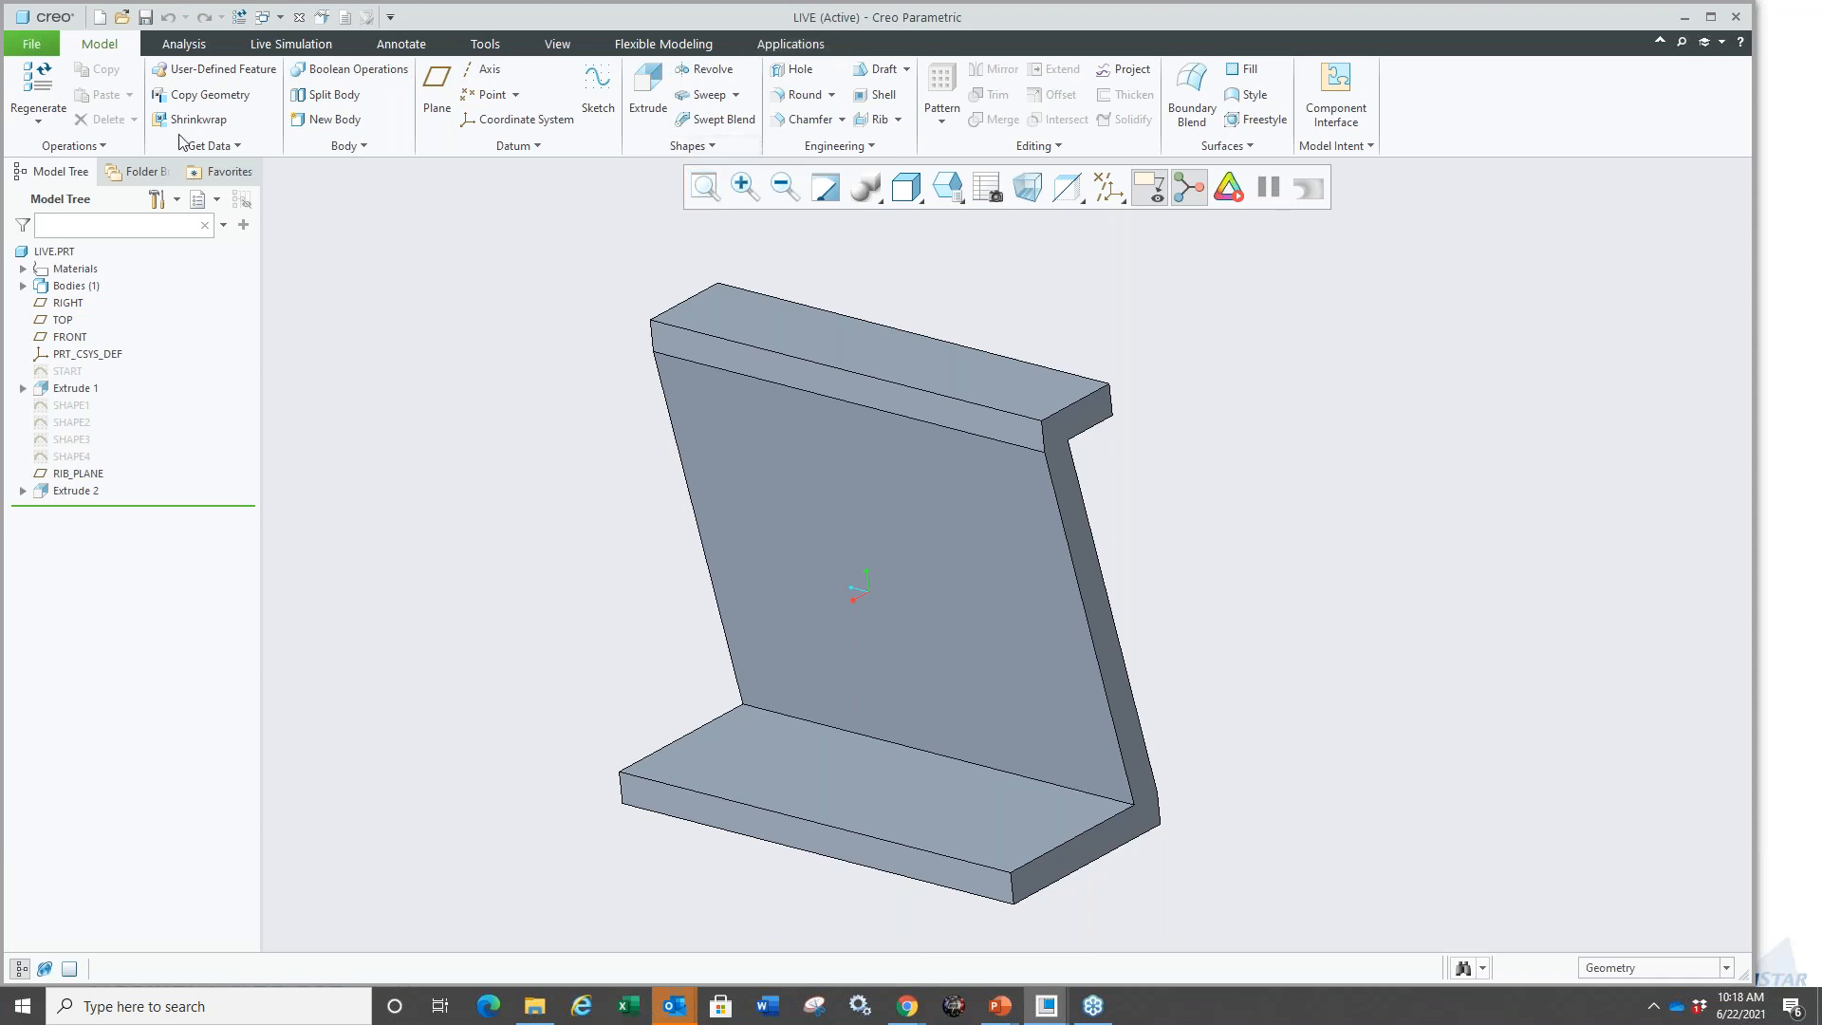
pyautogui.click(291, 44)
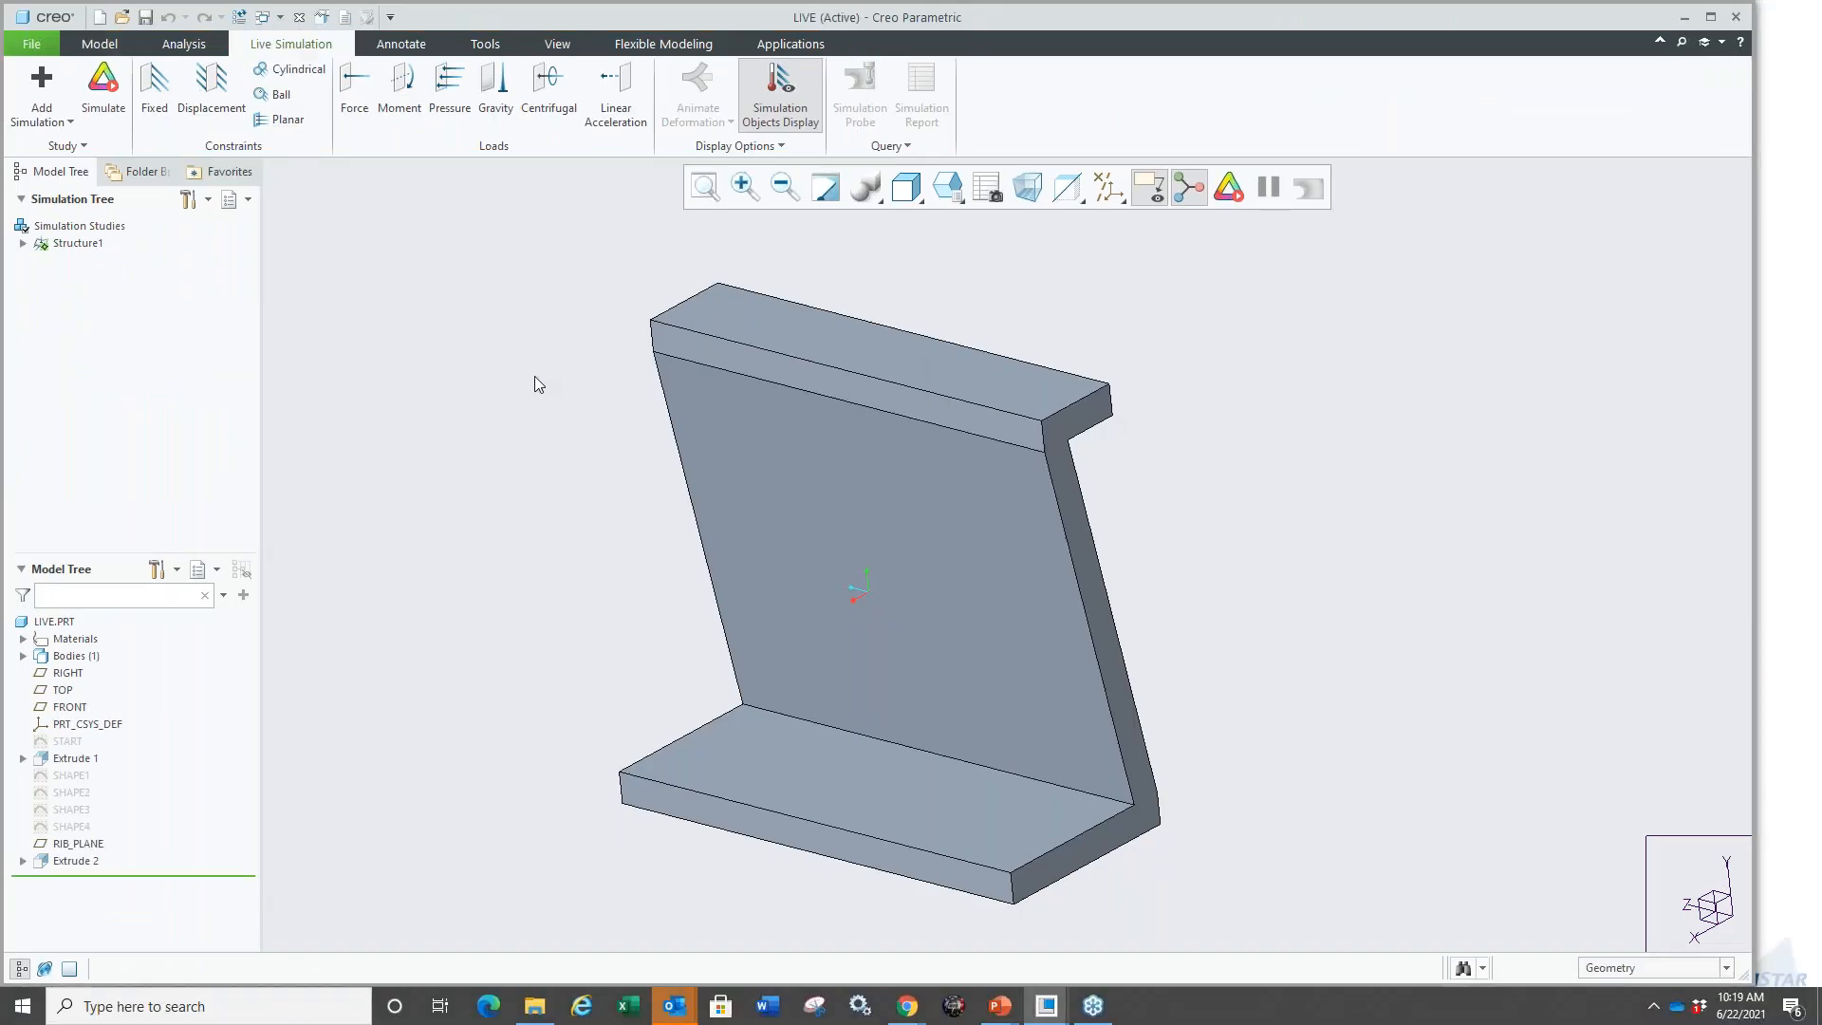
pyautogui.scroll(1, 408, 405)
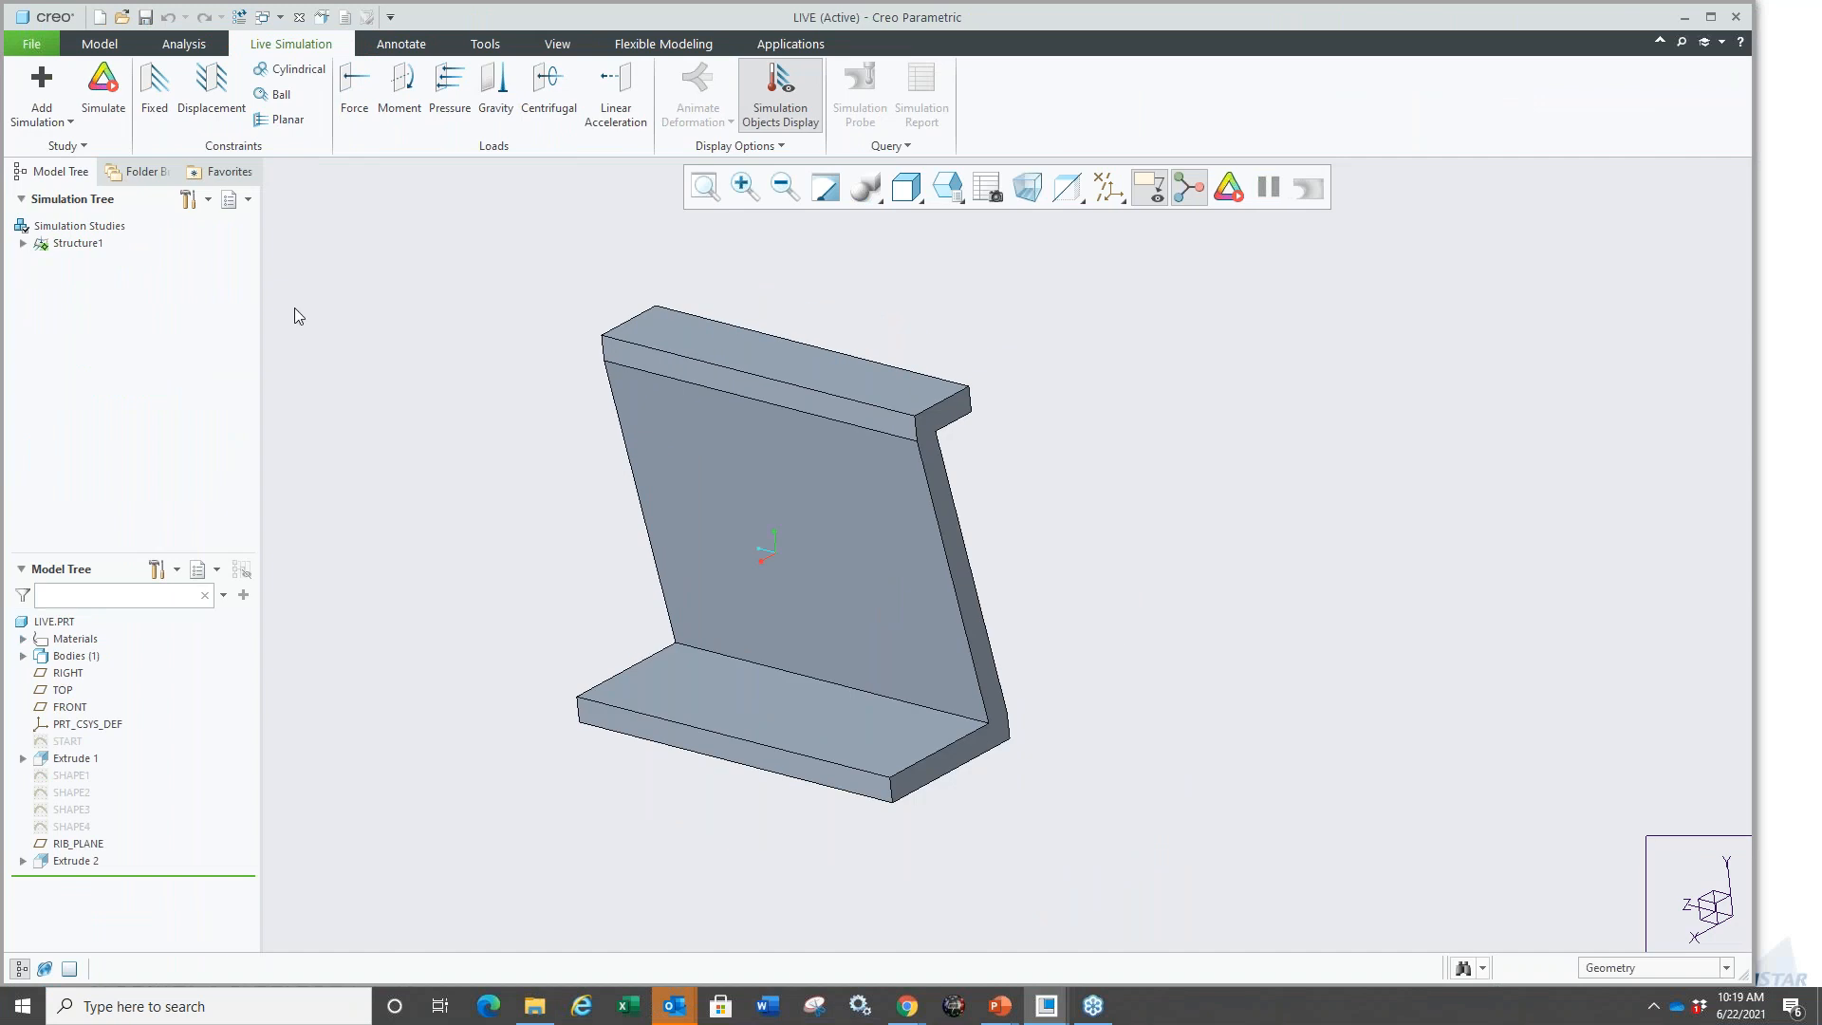
# Examine the types of simulation study that can be added to the part.
pyautogui.click(60, 124)
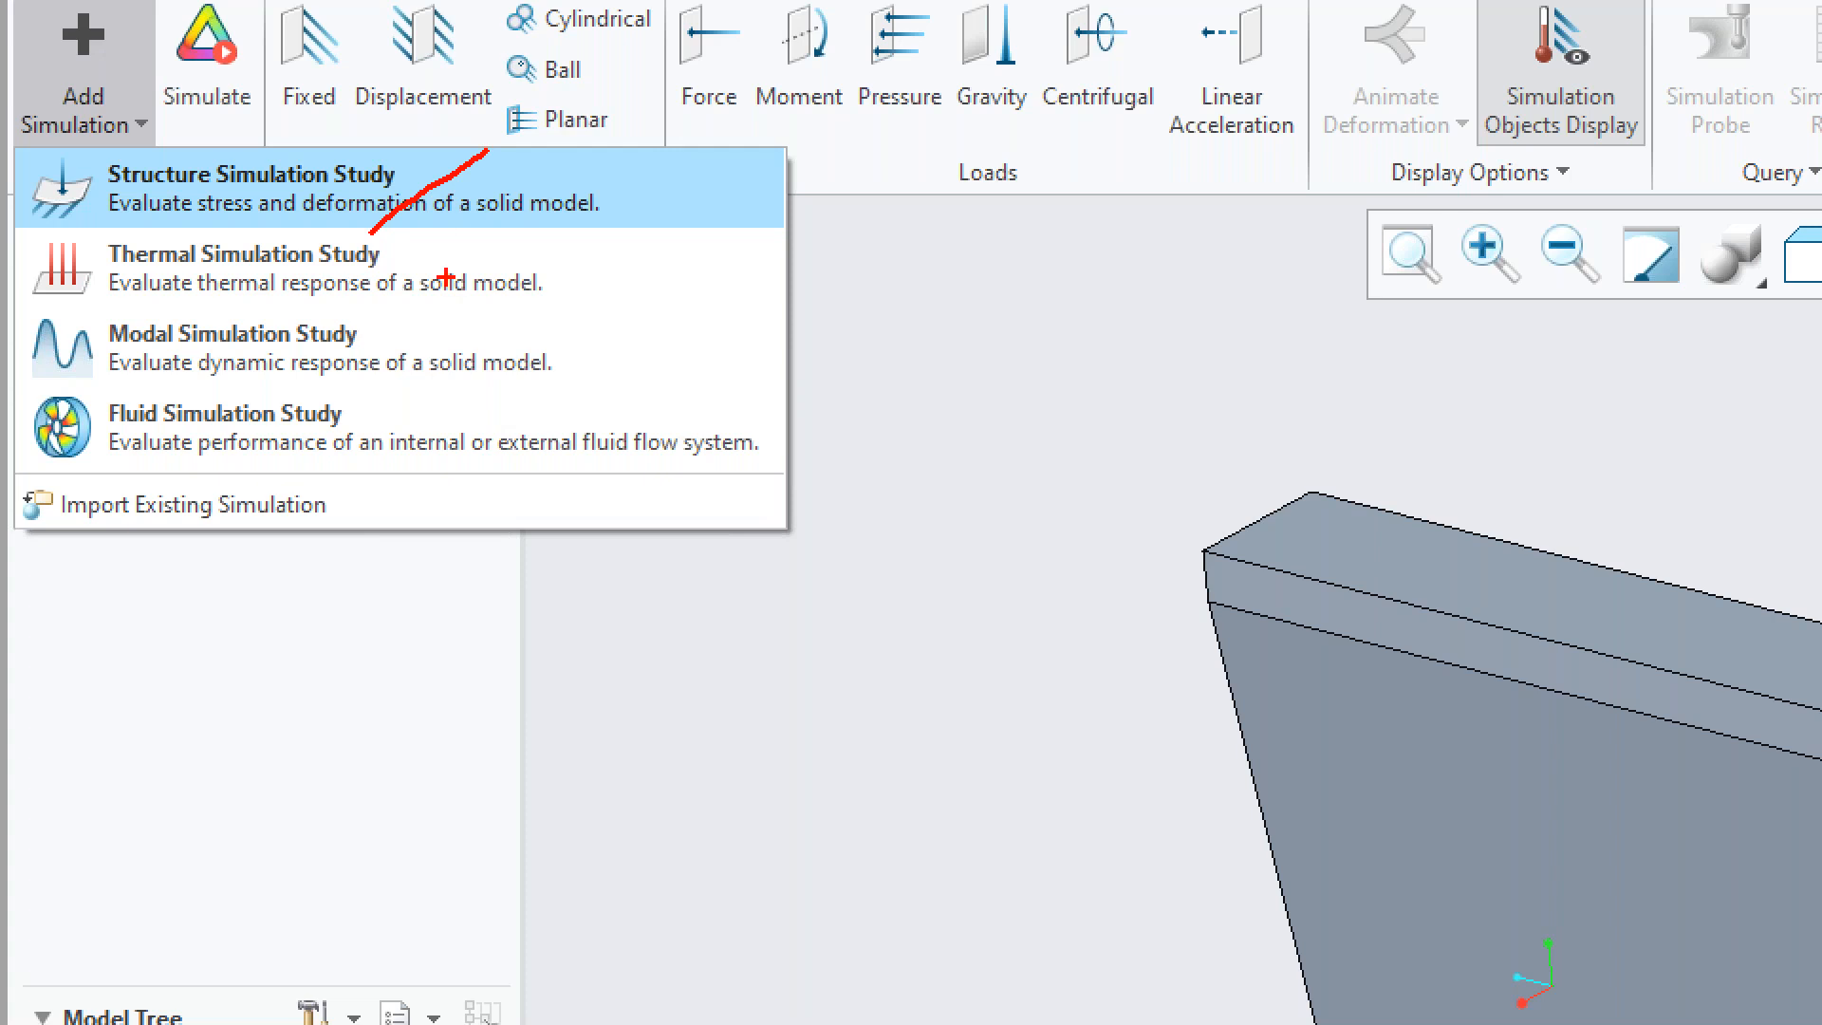
pyautogui.moveTo(424, 309); pyautogui.dragTo(508, 232)
pyautogui.moveTo(382, 373); pyautogui.dragTo(456, 318)
pyautogui.moveTo(386, 441); pyautogui.dragTo(471, 376)
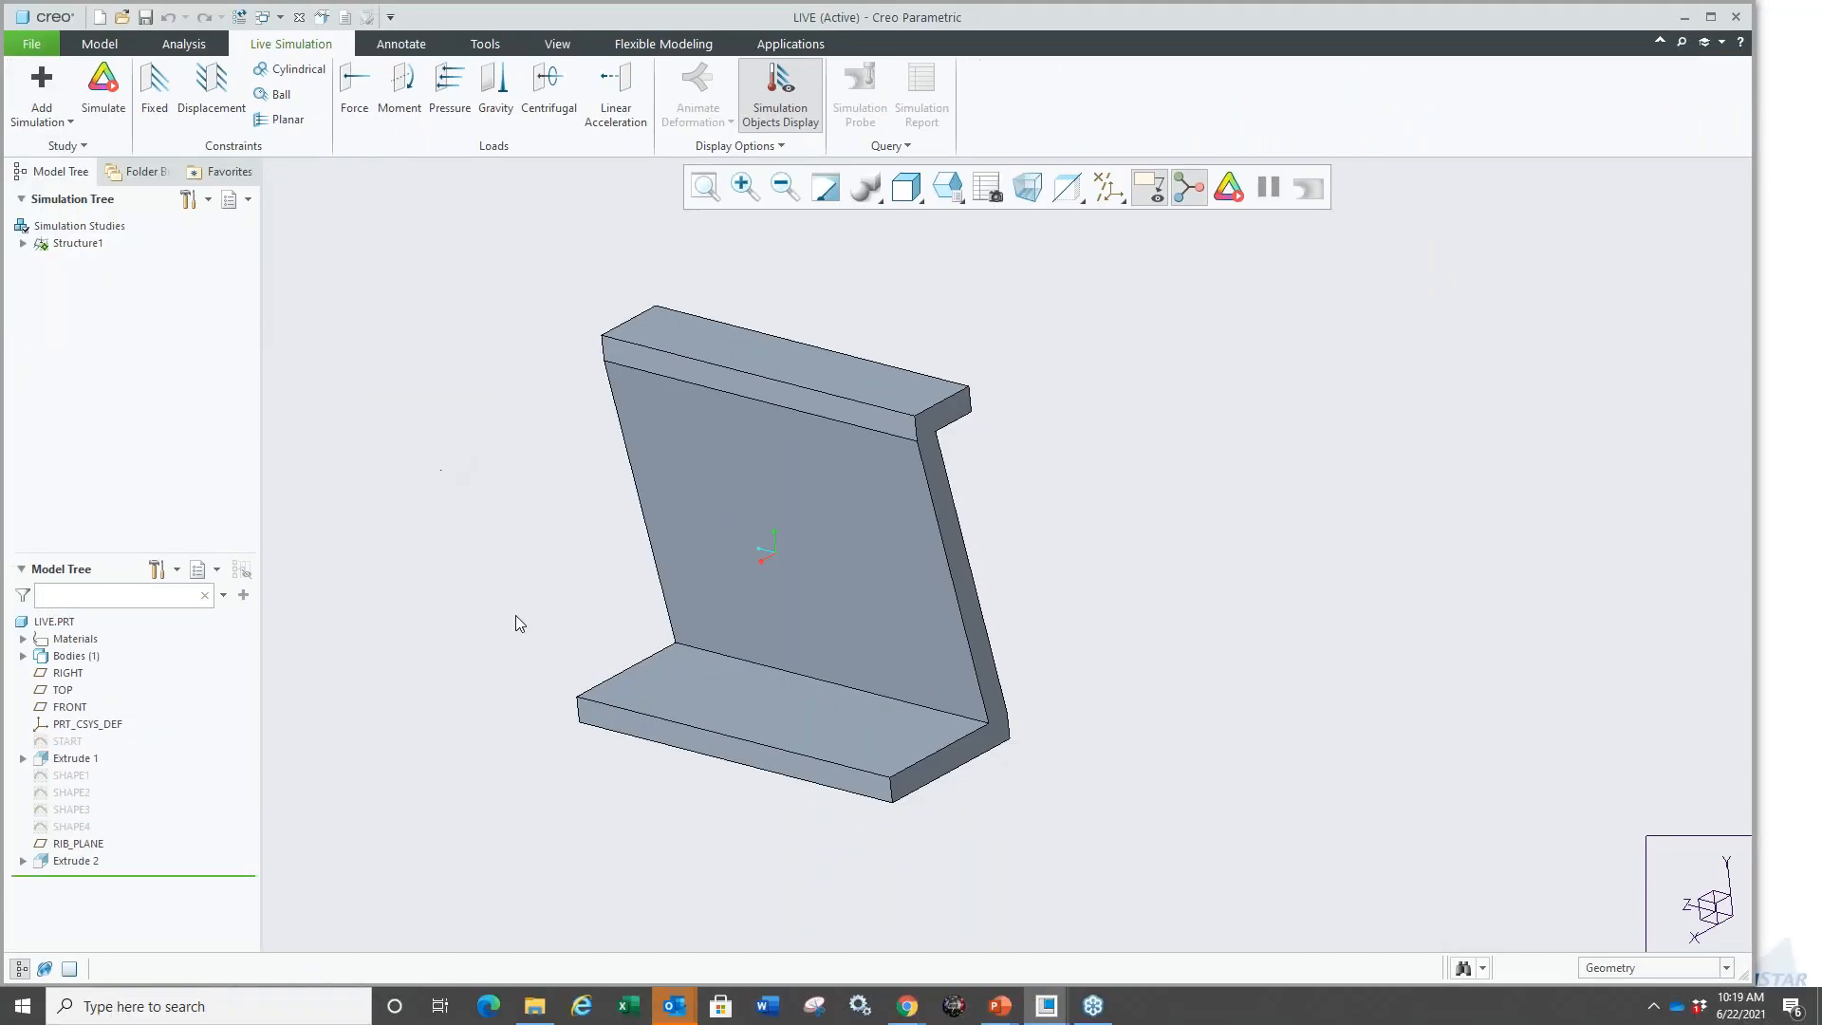
# Apply a fixed constraint to the underside of the bracket's lower plate.
pyautogui.moveTo(532, 614); pyautogui.dragTo(793, 745, button='middle')
pyautogui.click(794, 747)
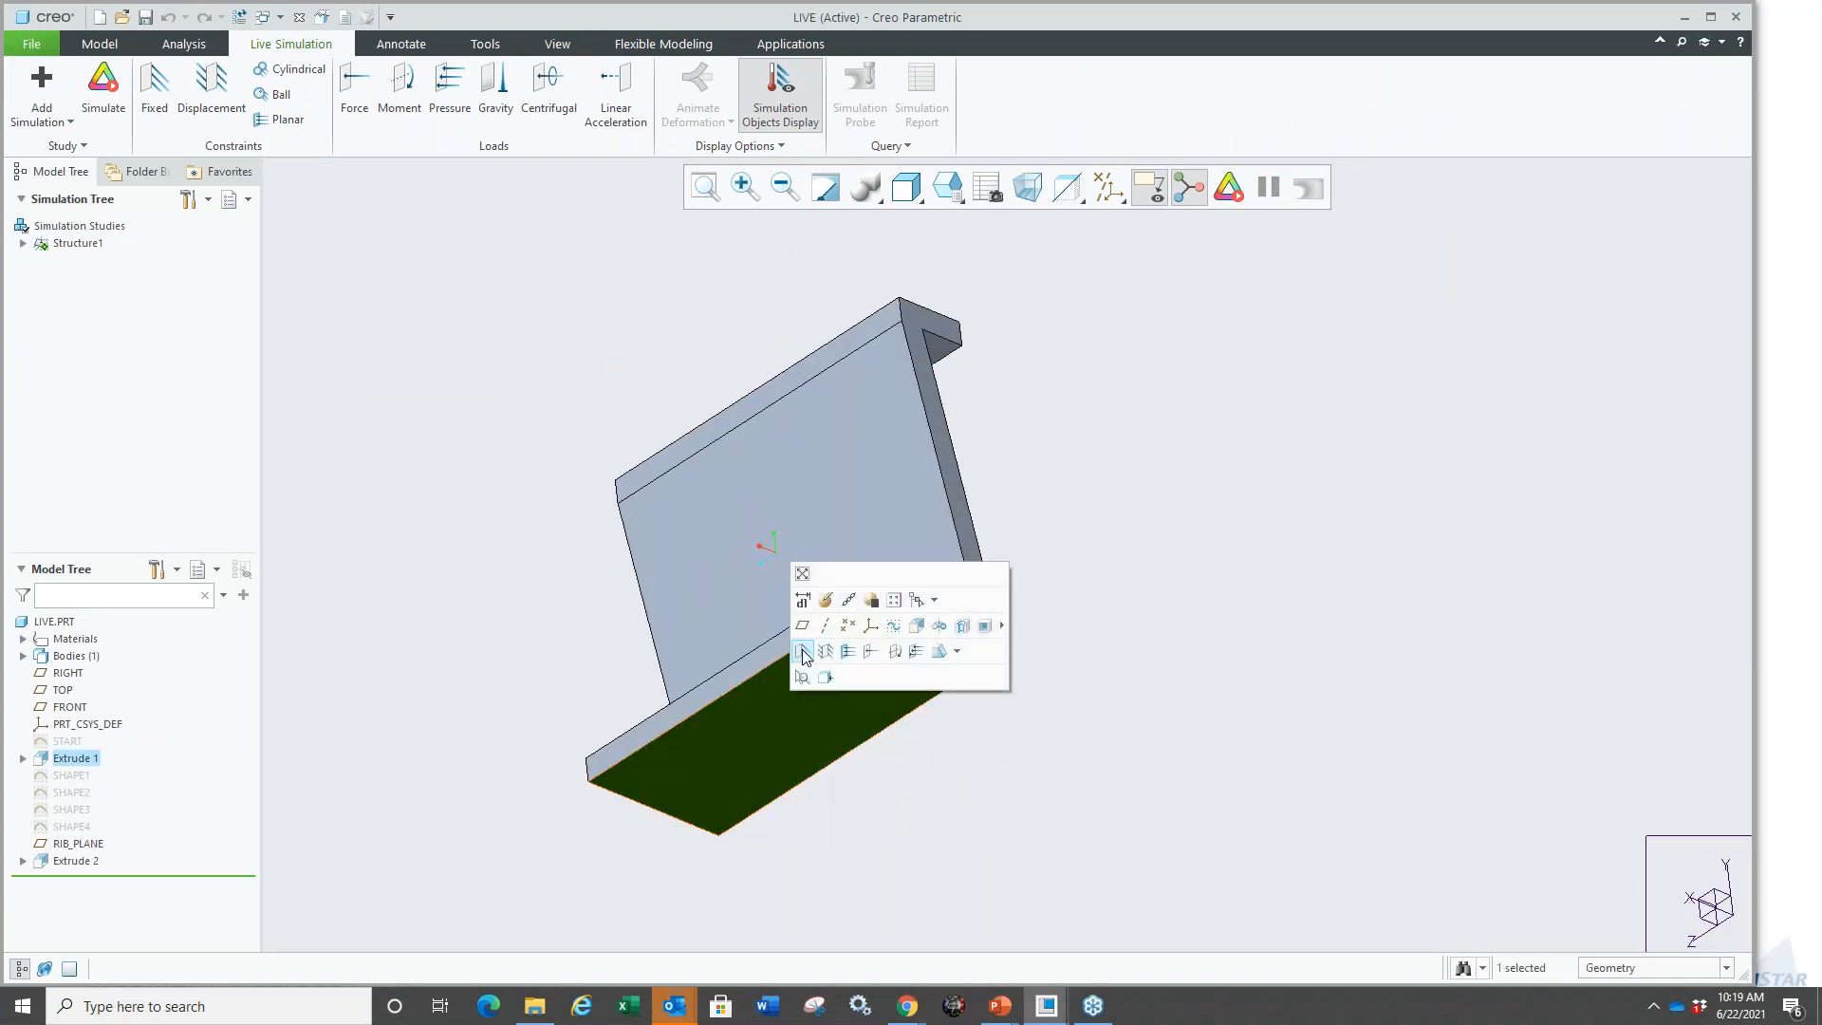
pyautogui.click(802, 651)
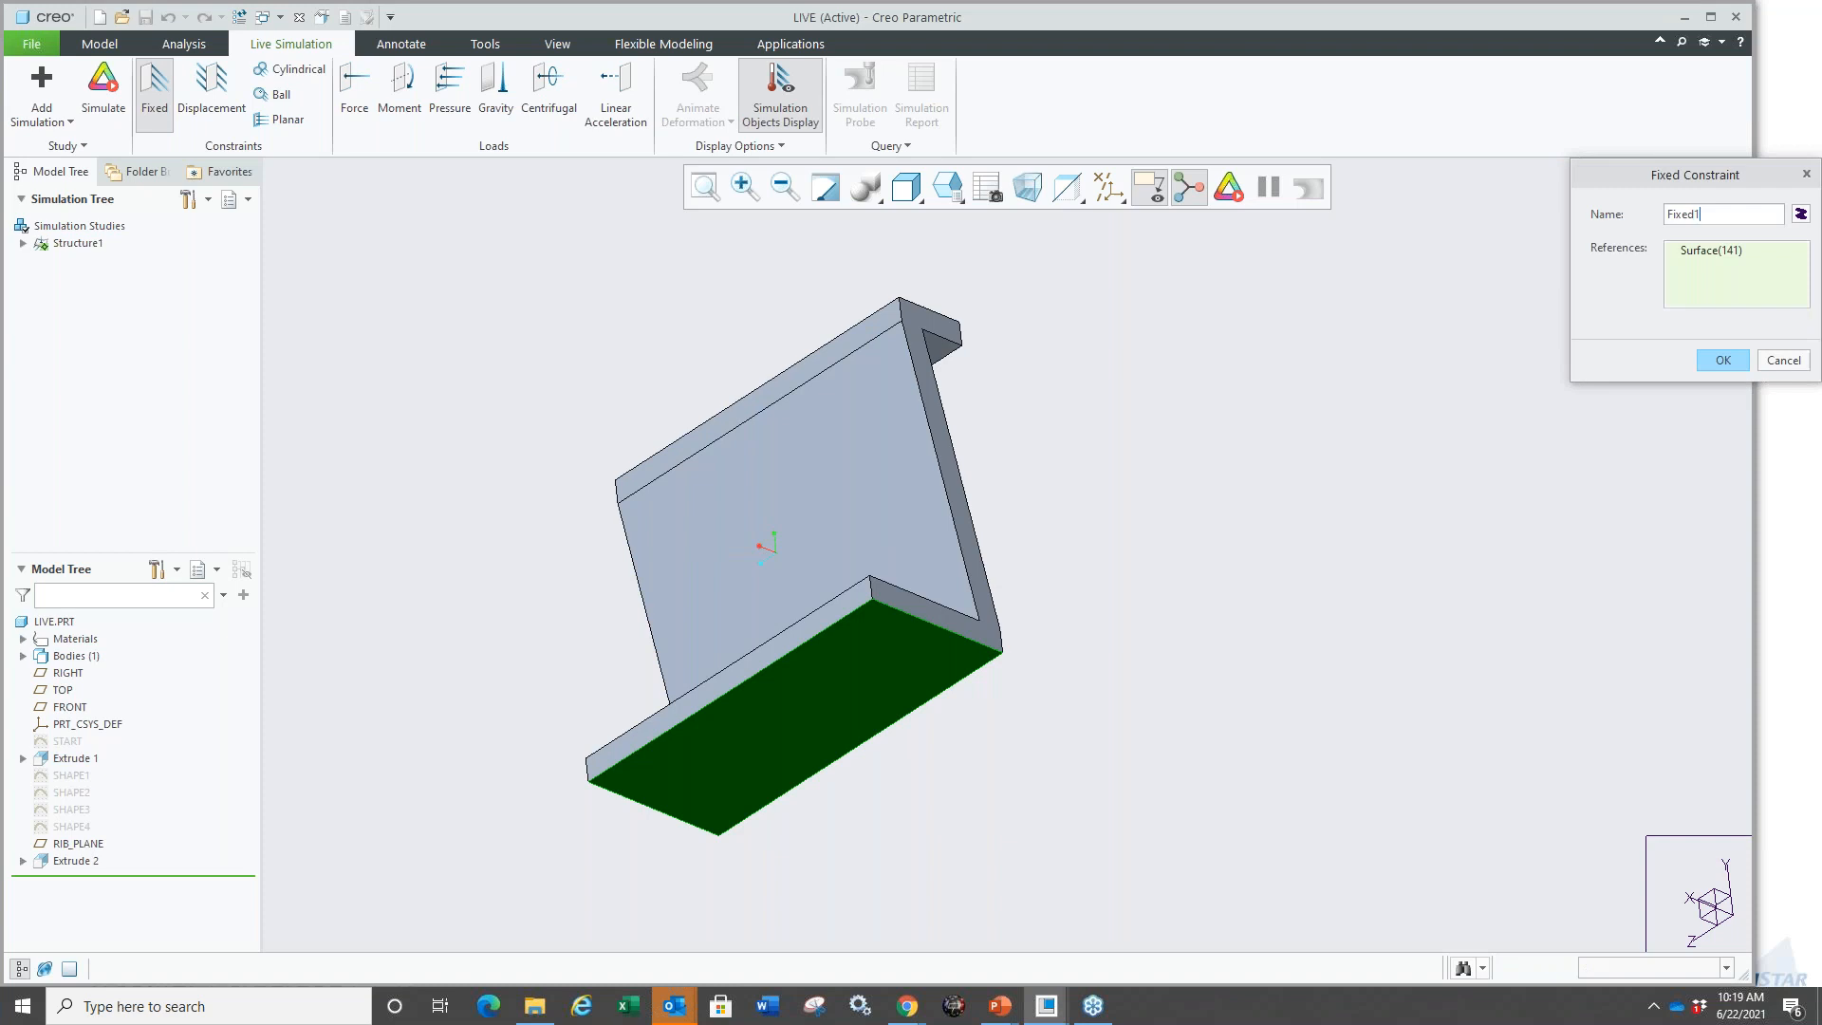
pyautogui.middleClick(497, 506)
# Apply a total force load to the bracket's top face, defined by directional components with Y set to -100.
pyautogui.moveTo(498, 511); pyautogui.dragTo(674, 425, button='middle')
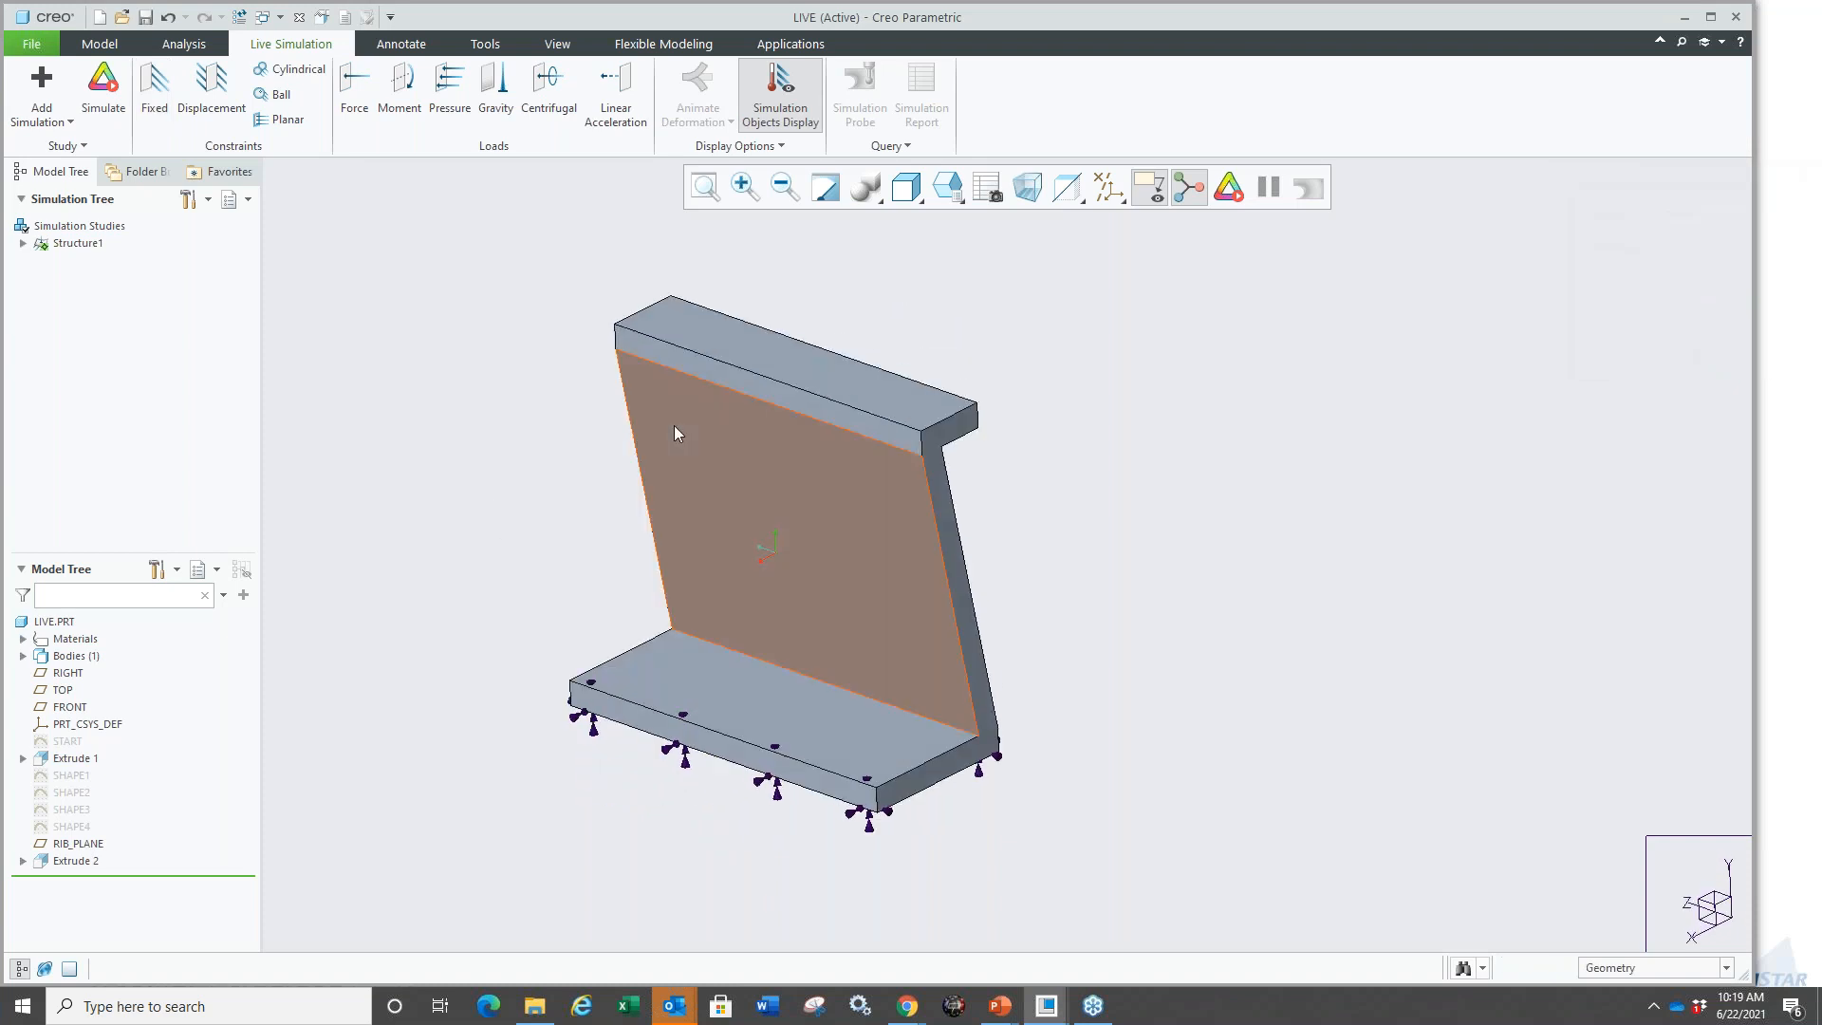
pyautogui.click(767, 340)
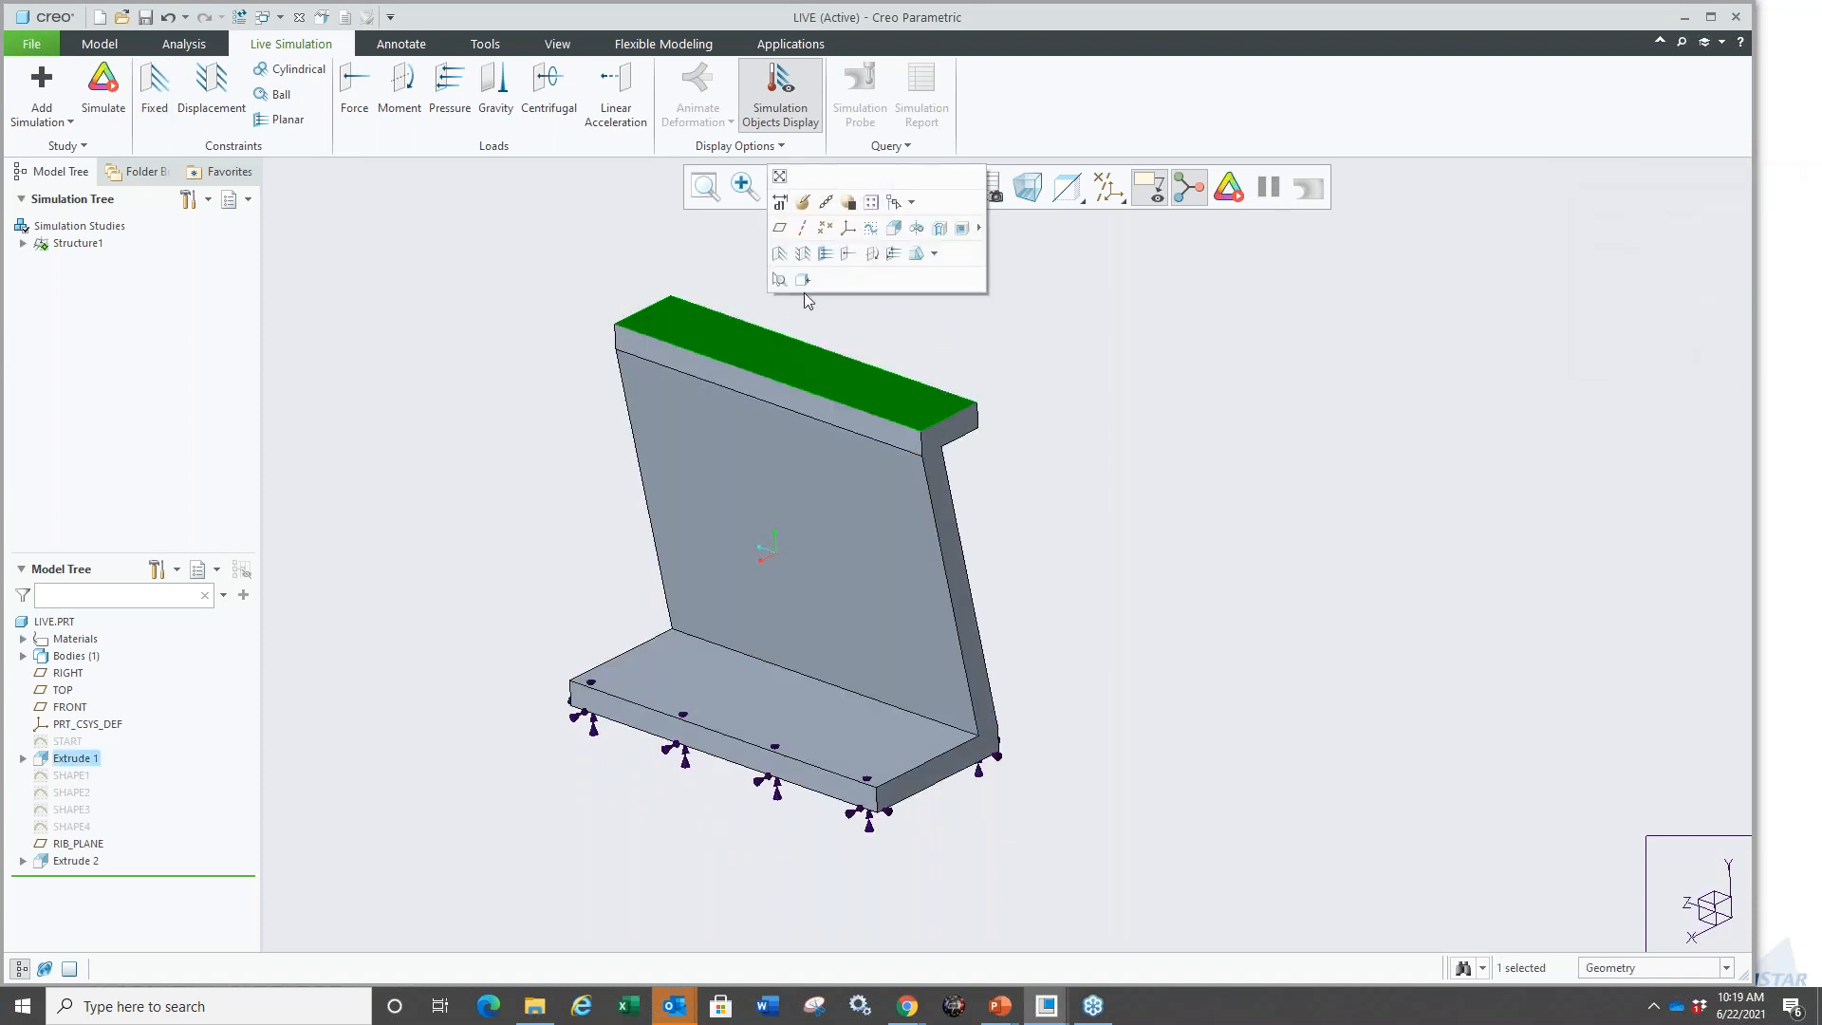
pyautogui.click(848, 253)
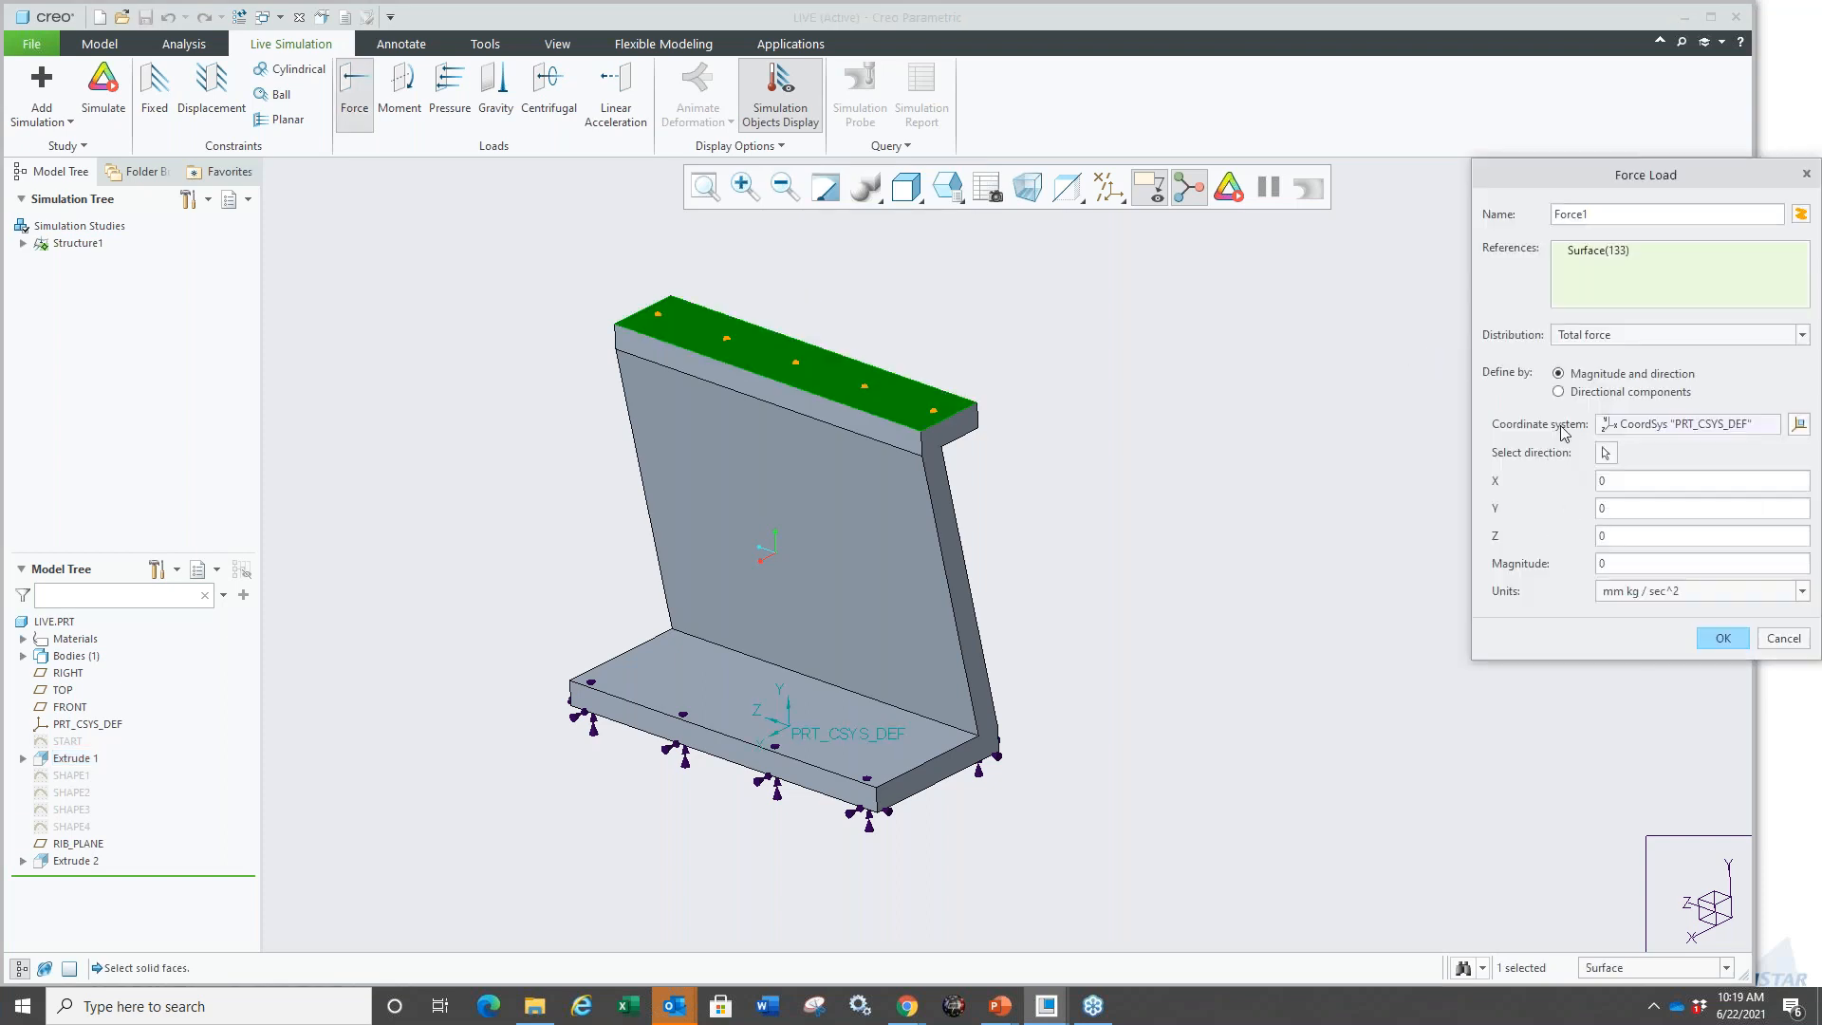
pyautogui.click(1559, 393)
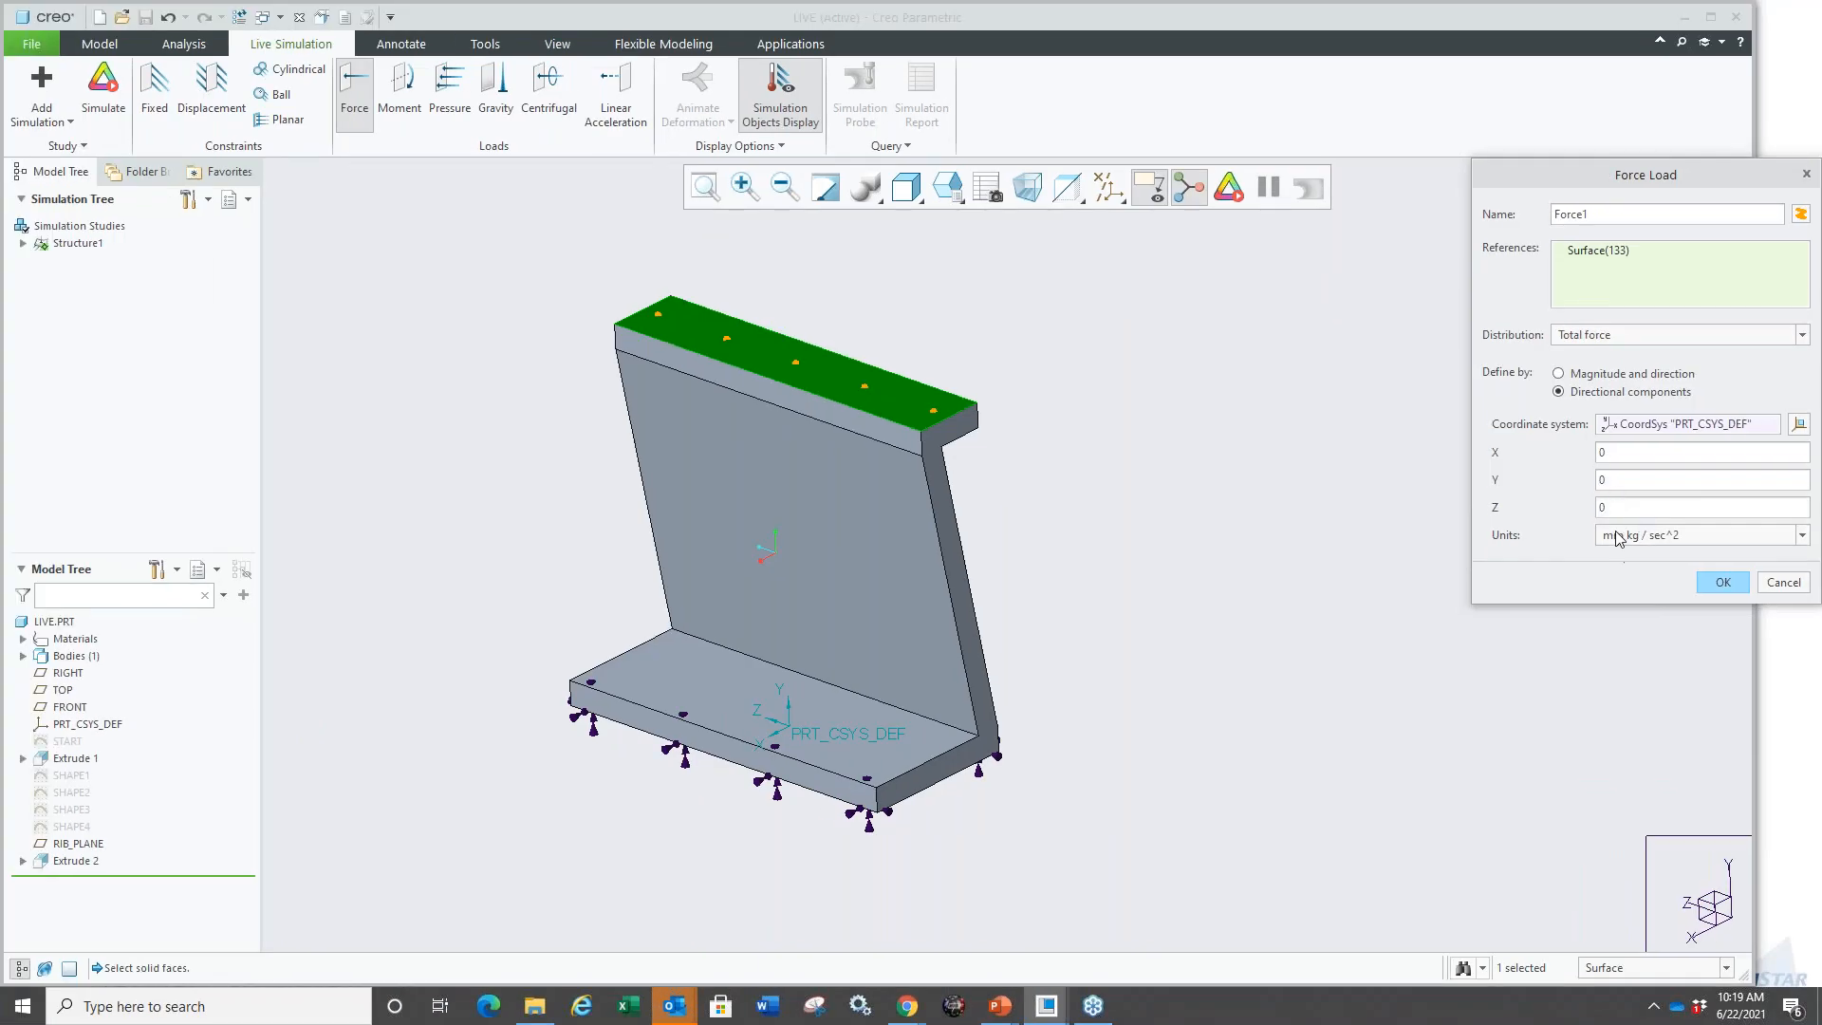
pyautogui.click(1616, 543)
pyautogui.click(1621, 636)
pyautogui.doubleClick(1613, 480)
pyautogui.write('-100')
pyautogui.click(1722, 582)
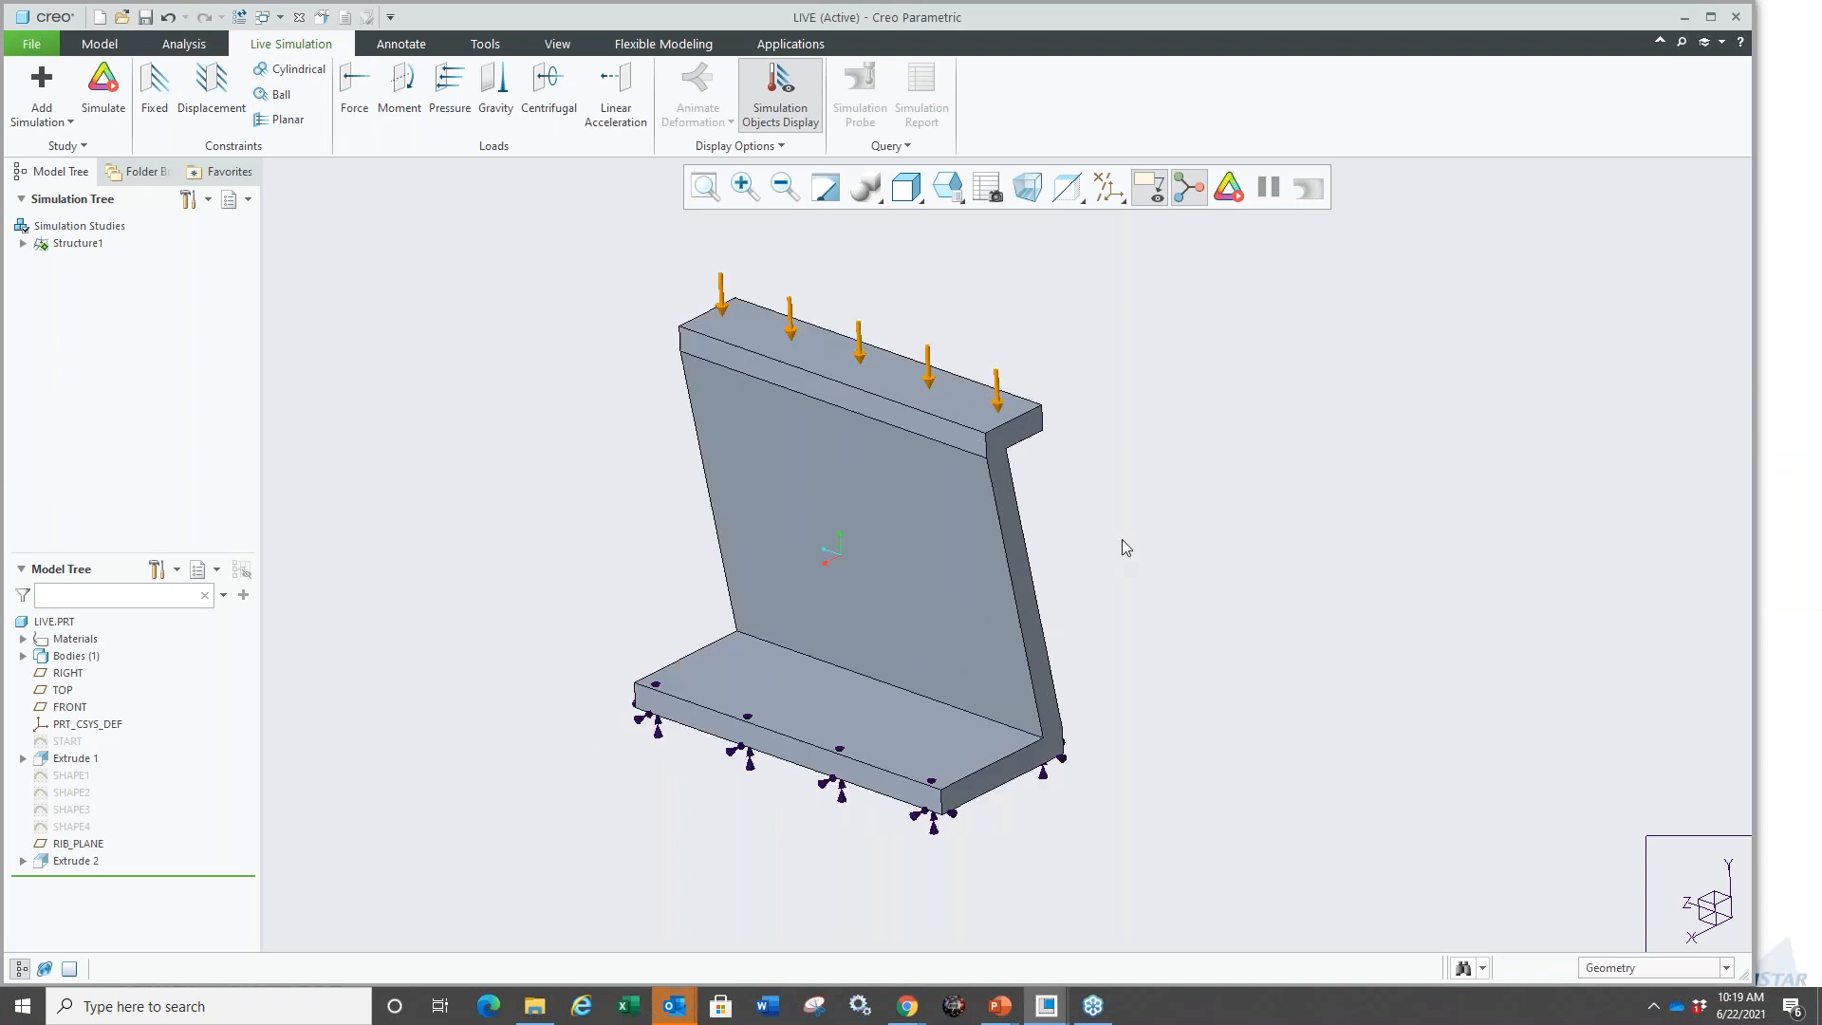
# Show the part's assigned material and display the live Von Mises stress results in MPa.
pyautogui.click(22, 639)
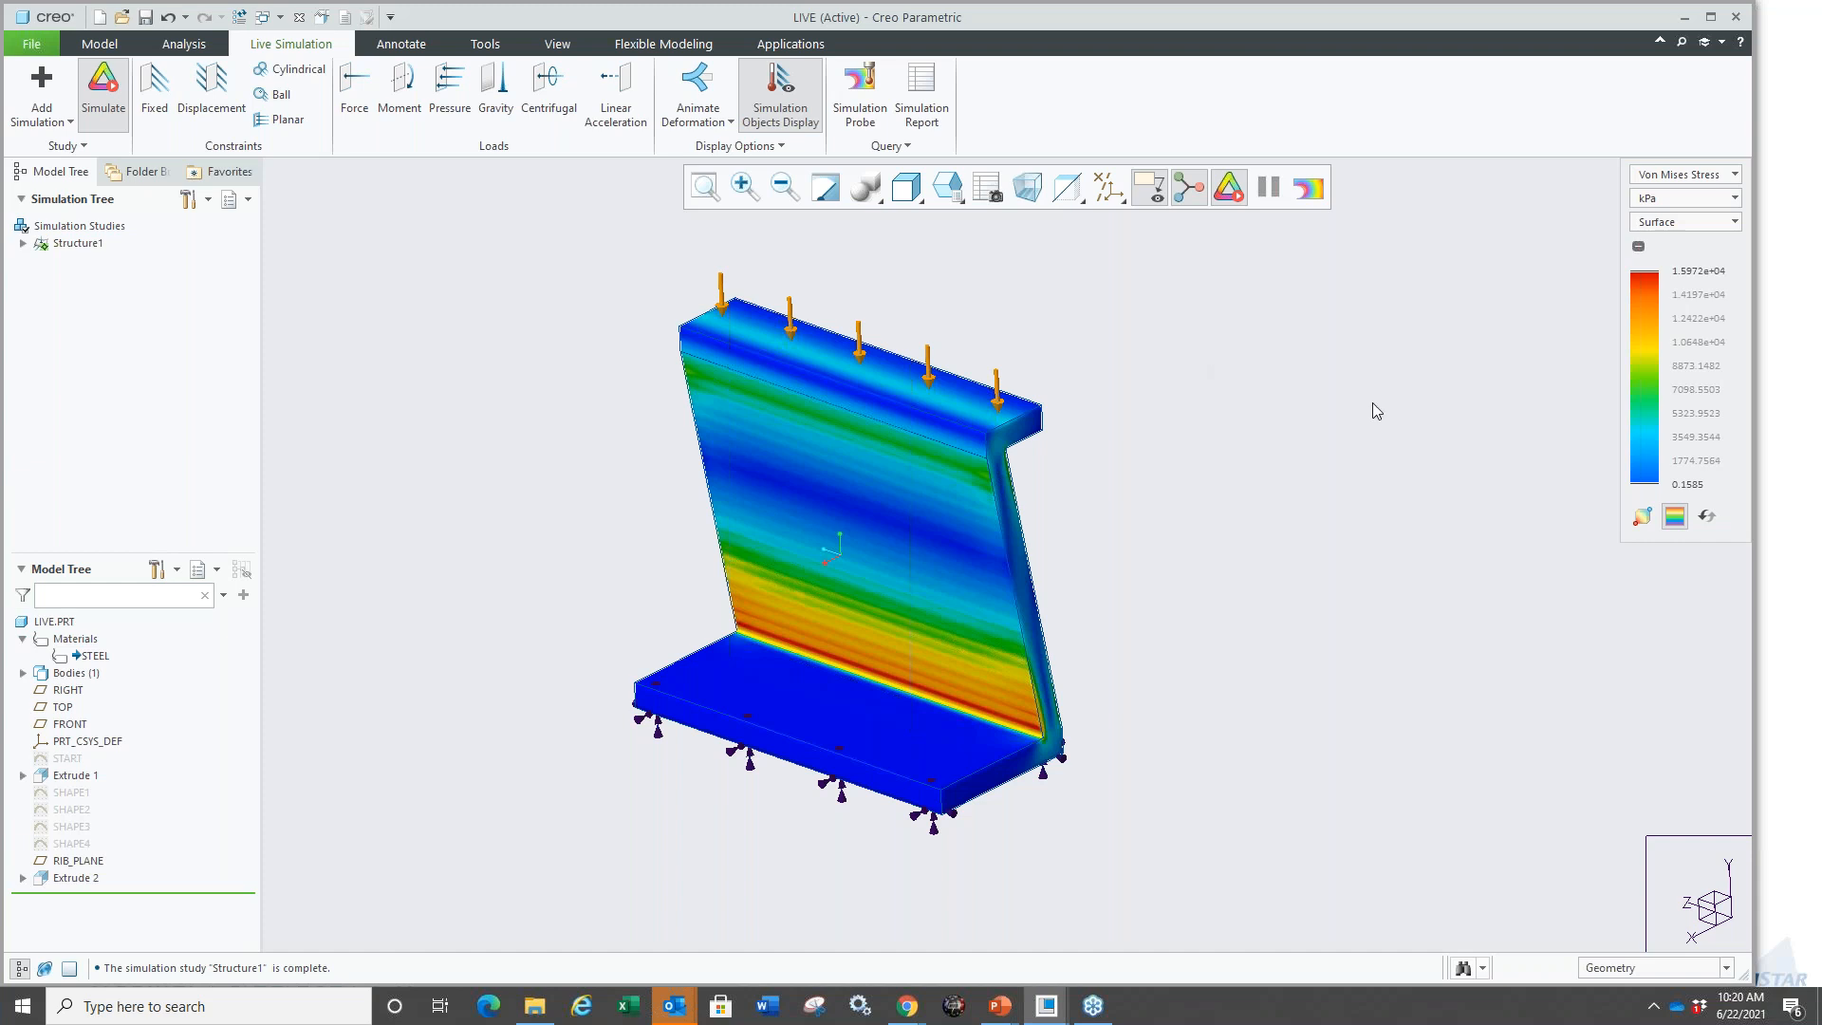
pyautogui.click(1678, 201)
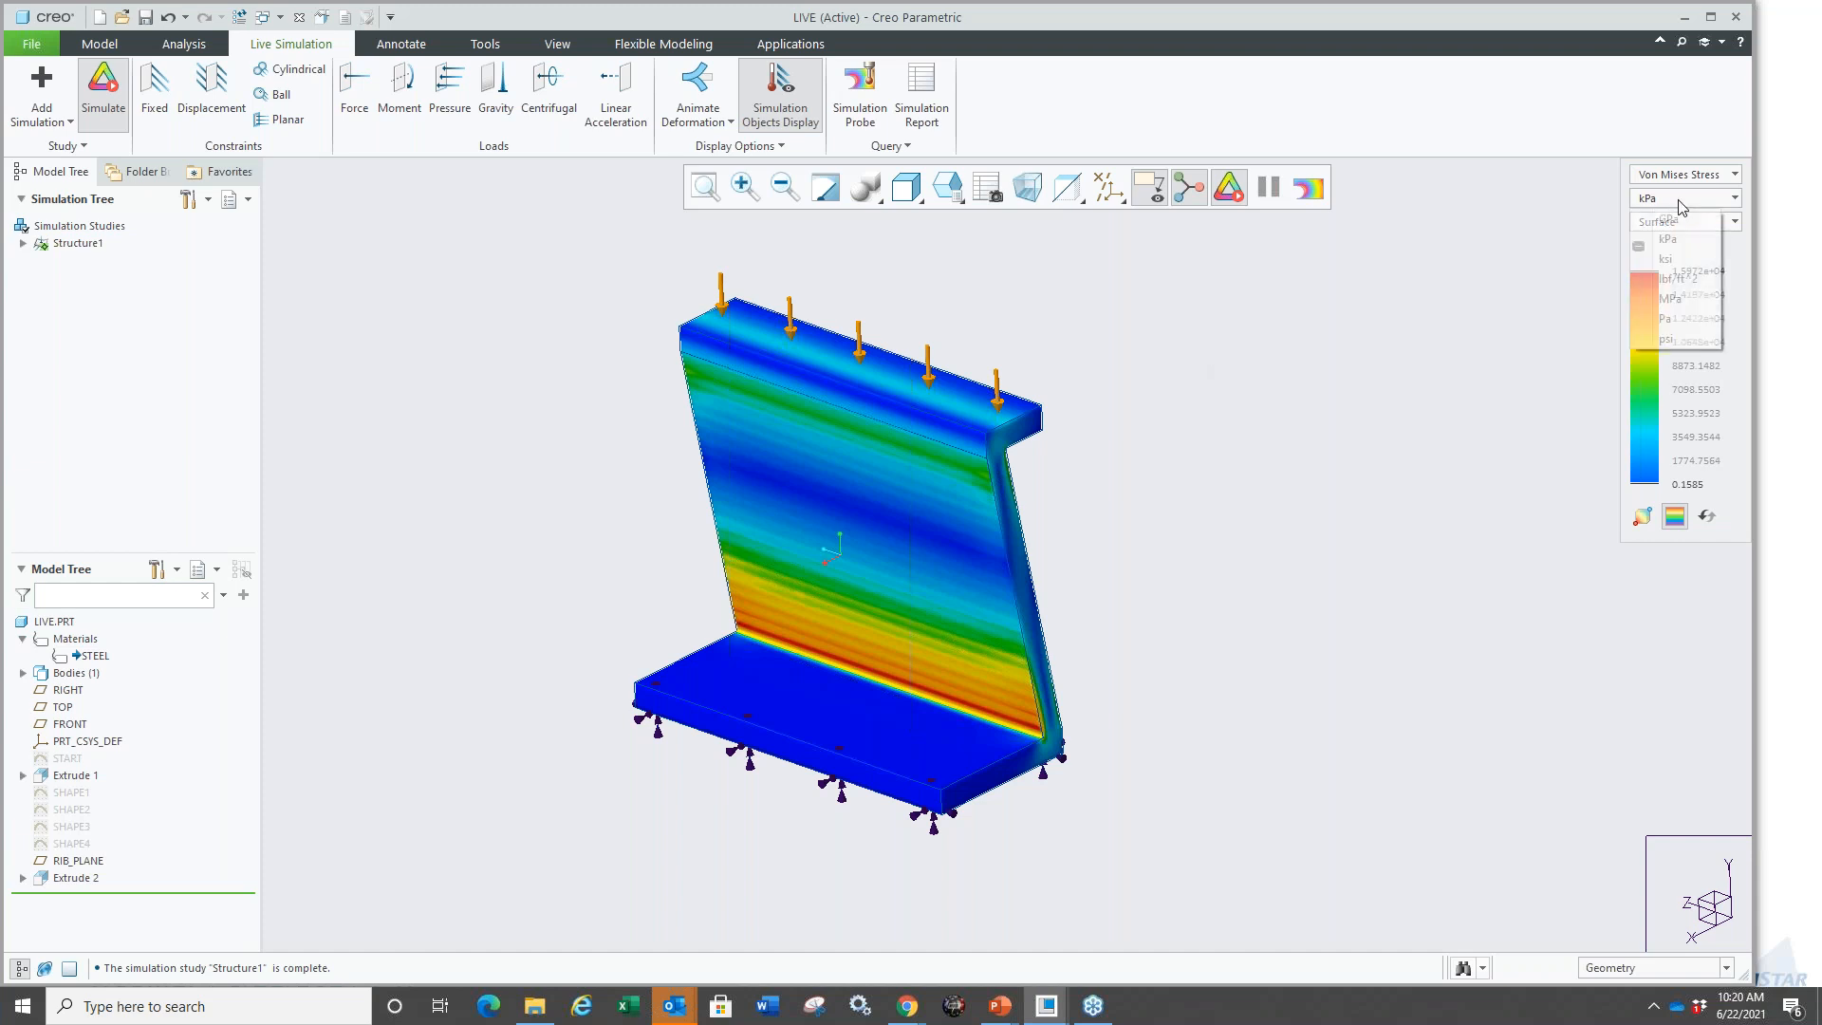
pyautogui.click(1669, 298)
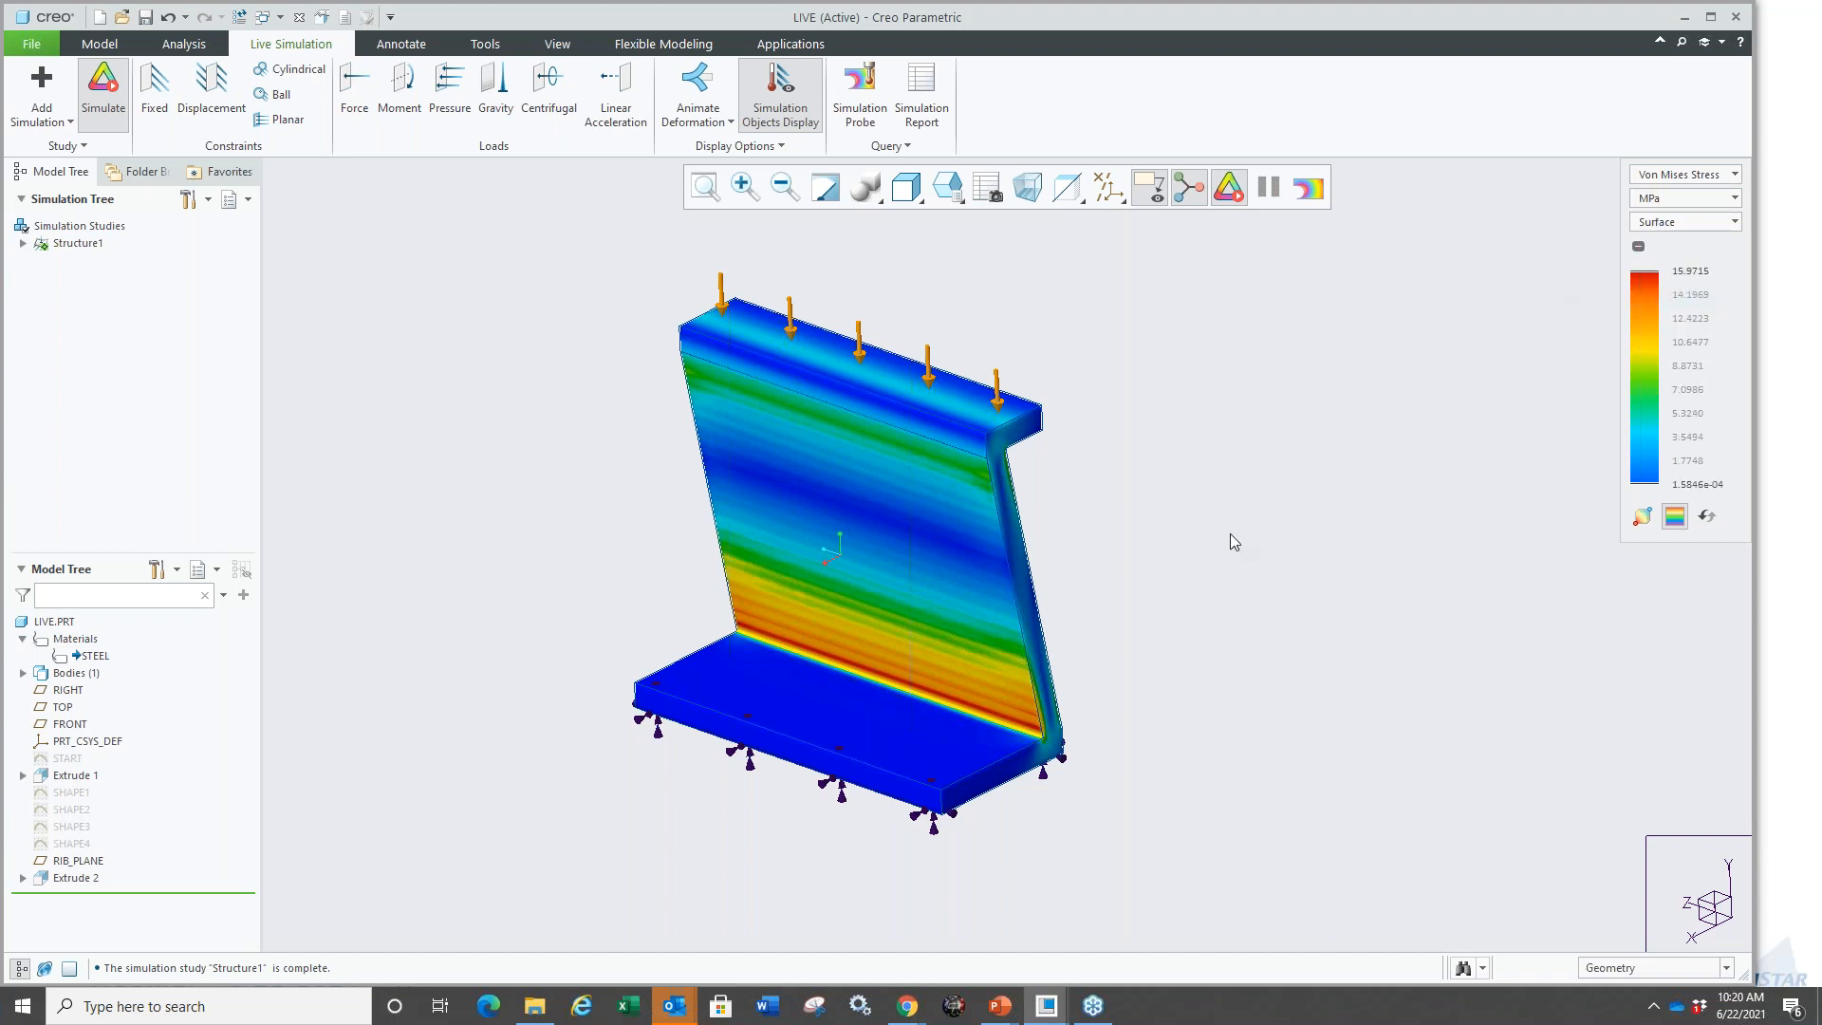
pyautogui.scroll(-2, 1230, 533)
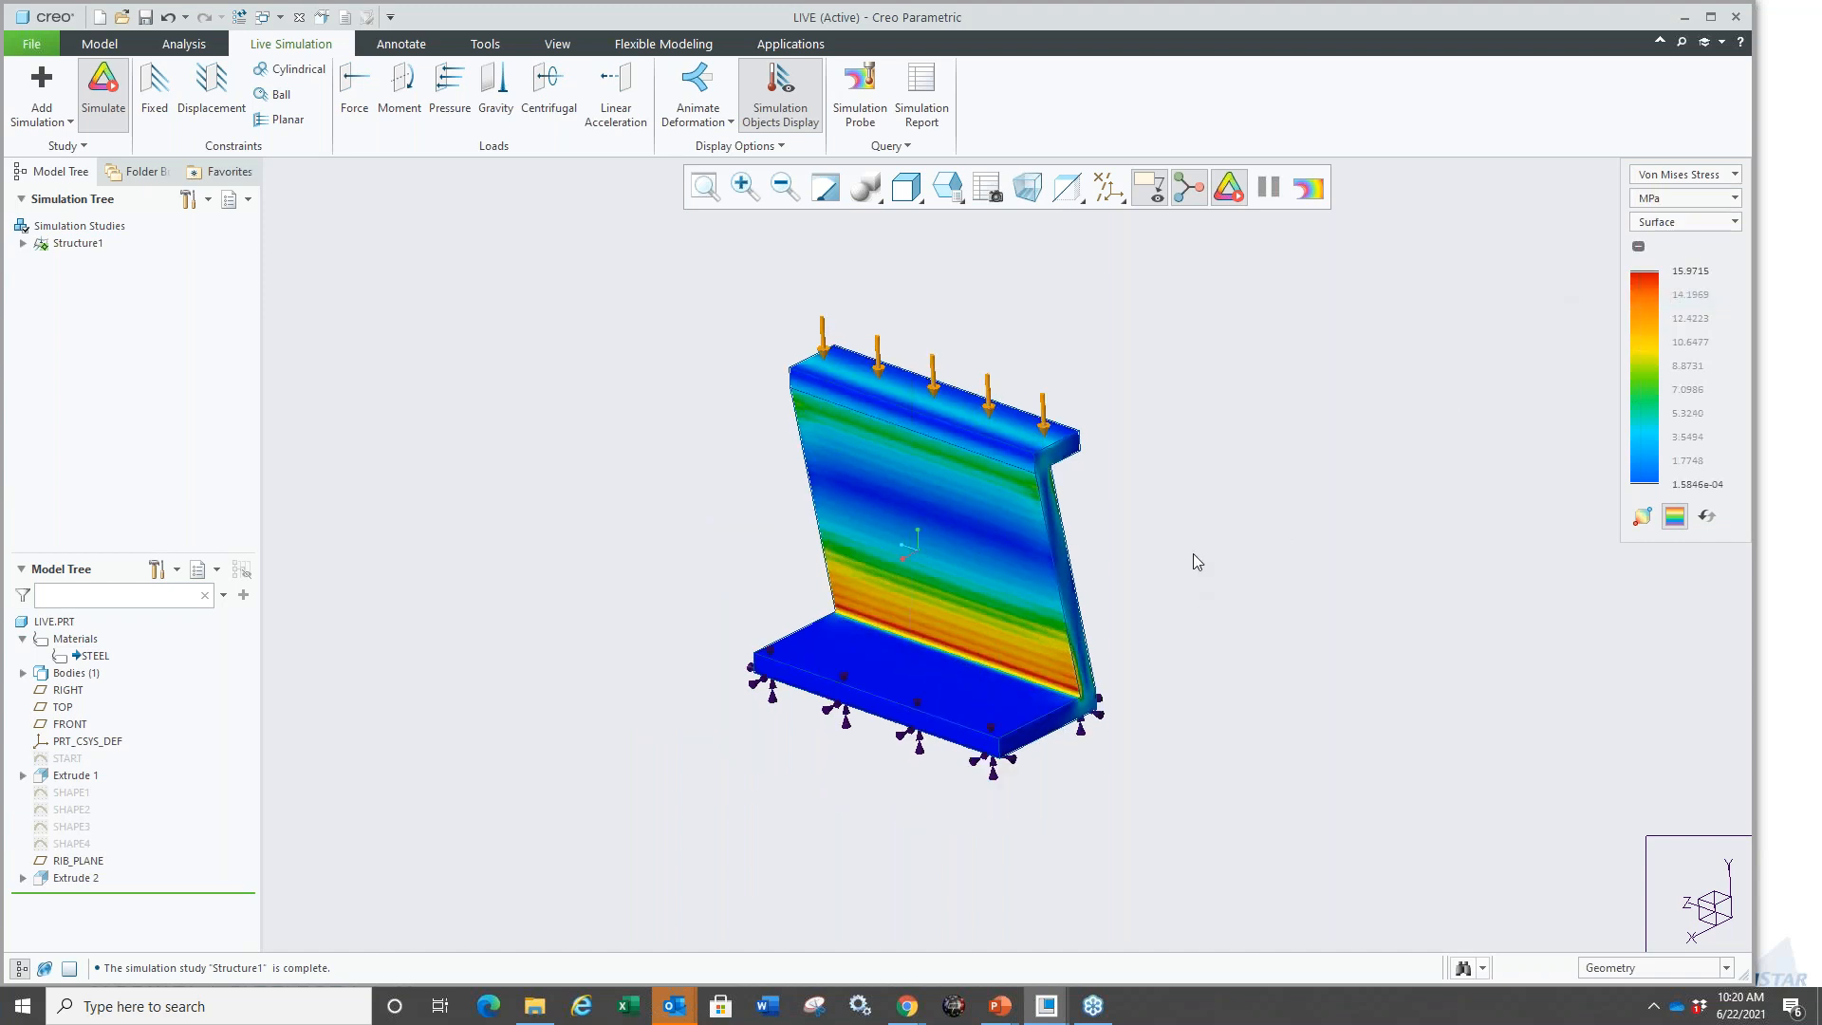
pyautogui.scroll(3, 1193, 562)
pyautogui.scroll(-2, 1193, 562)
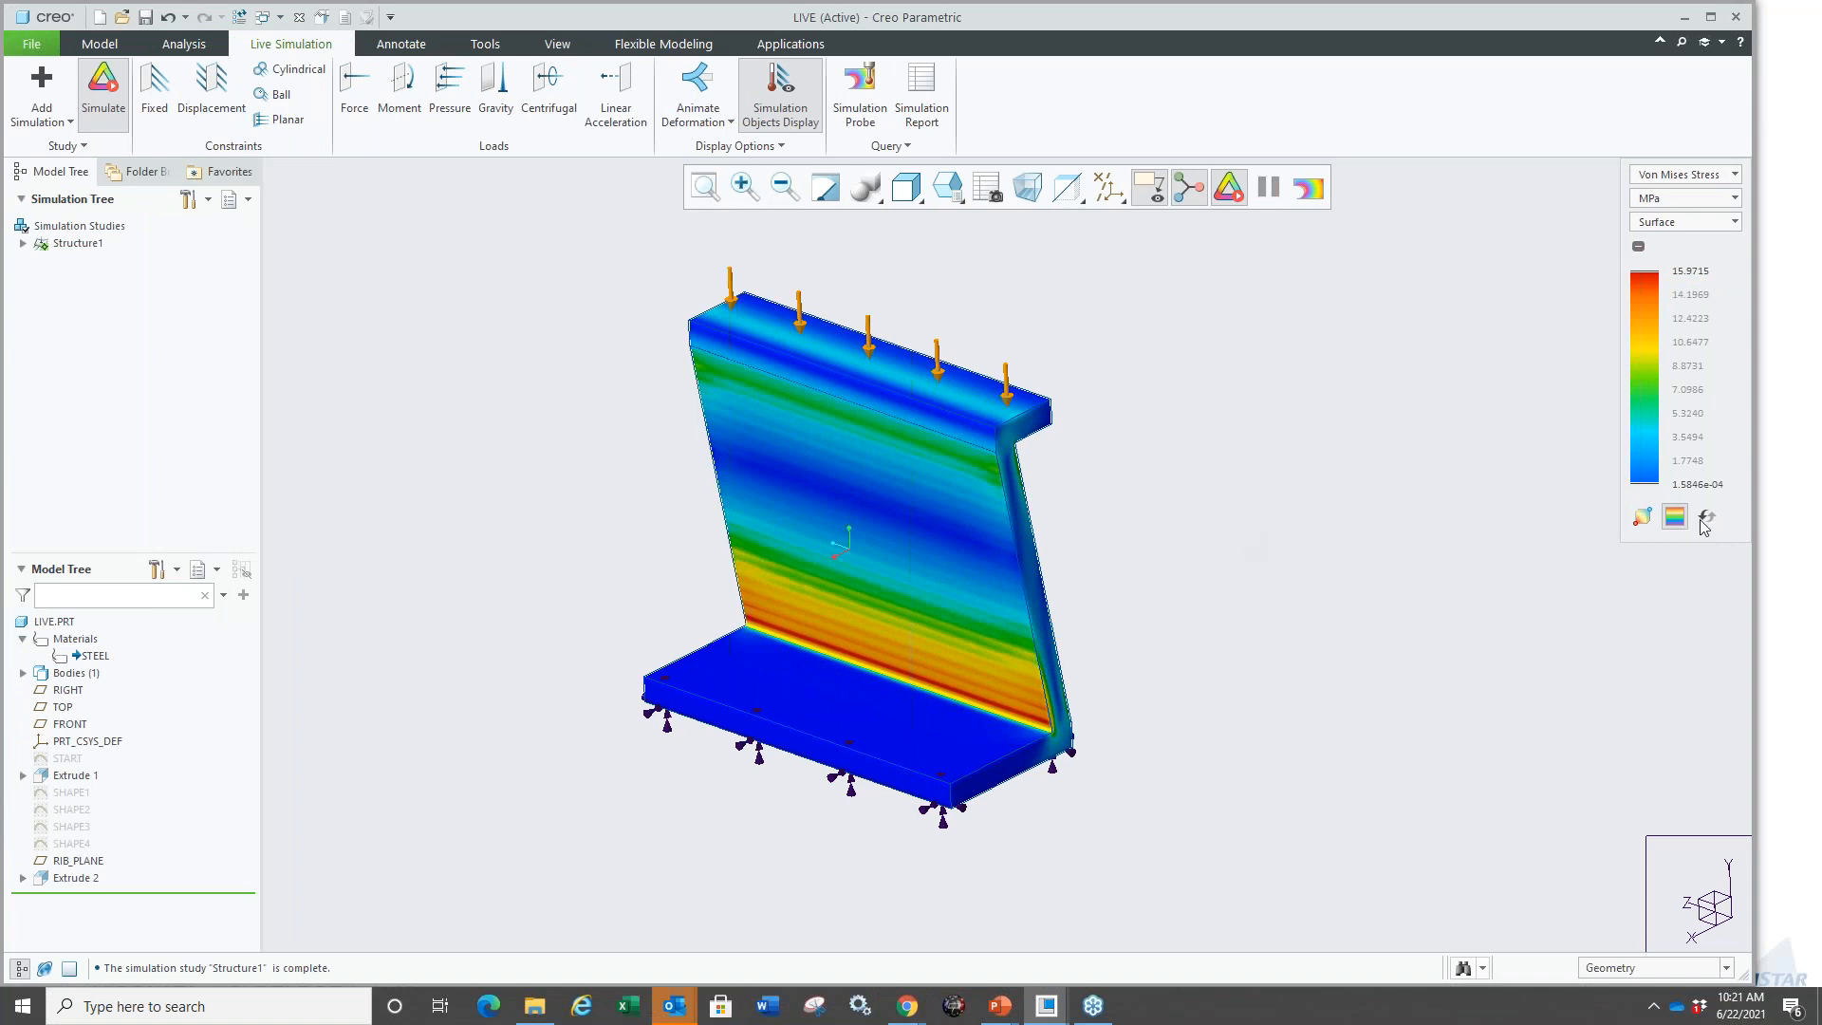
# Mark the locations of minimum and maximum Von Mises stress on the bracket.
pyautogui.click(1643, 517)
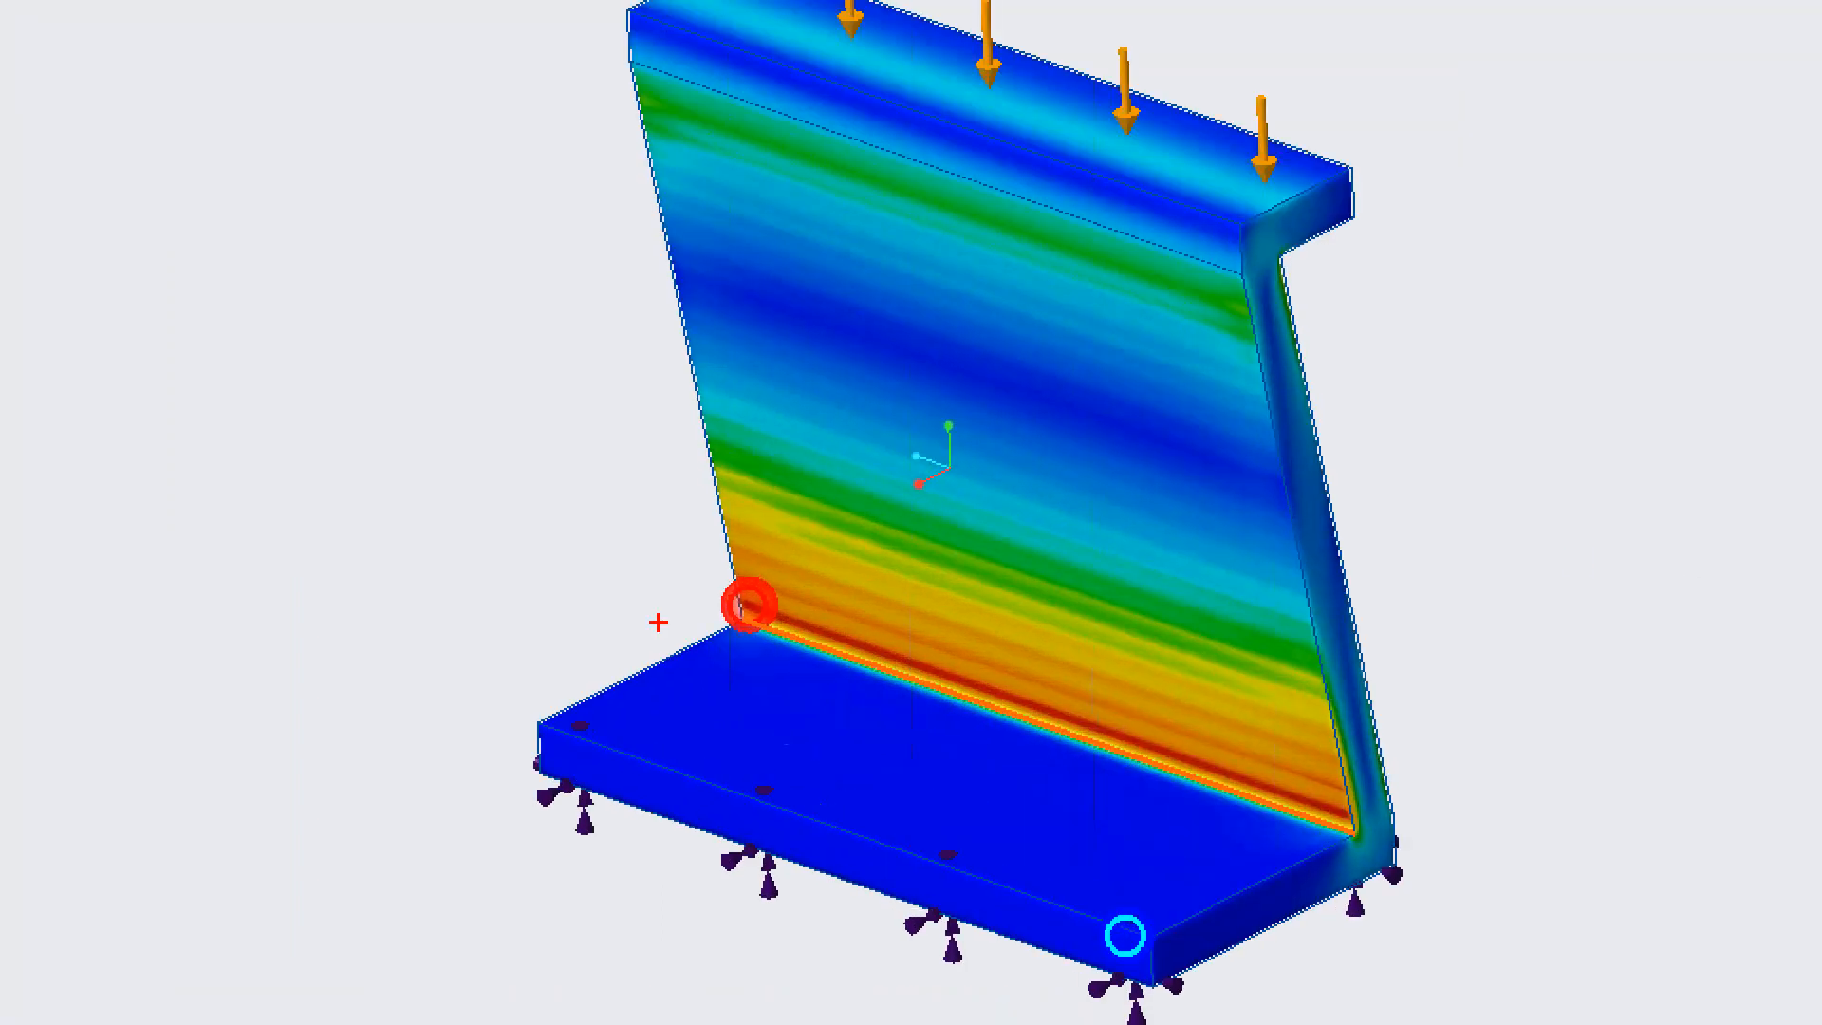
pyautogui.moveTo(697, 628); pyautogui.dragTo(822, 630)
pyautogui.moveTo(944, 839); pyautogui.dragTo(1007, 841)
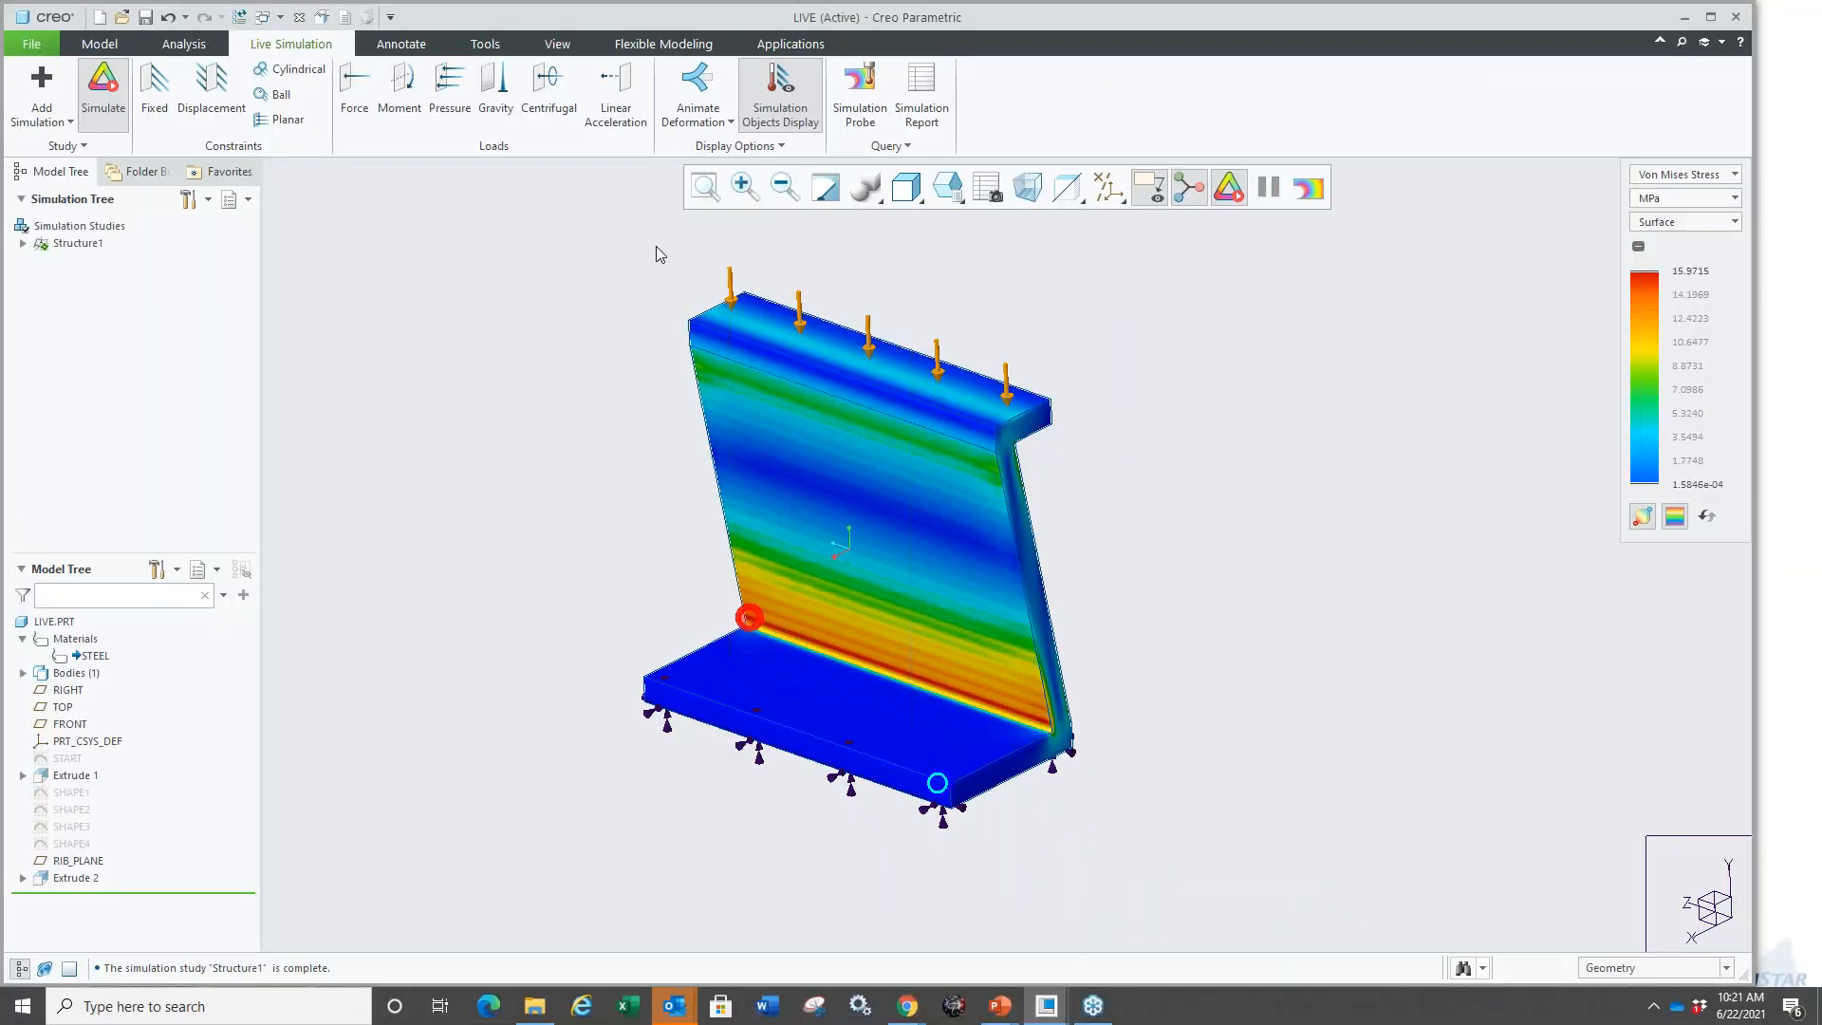
# Save a Maximum simulation probe on the whole LIVE part and place its callout in the open area beside the bracket.
pyautogui.click(860, 90)
pyautogui.click(439, 214)
pyautogui.click(409, 253)
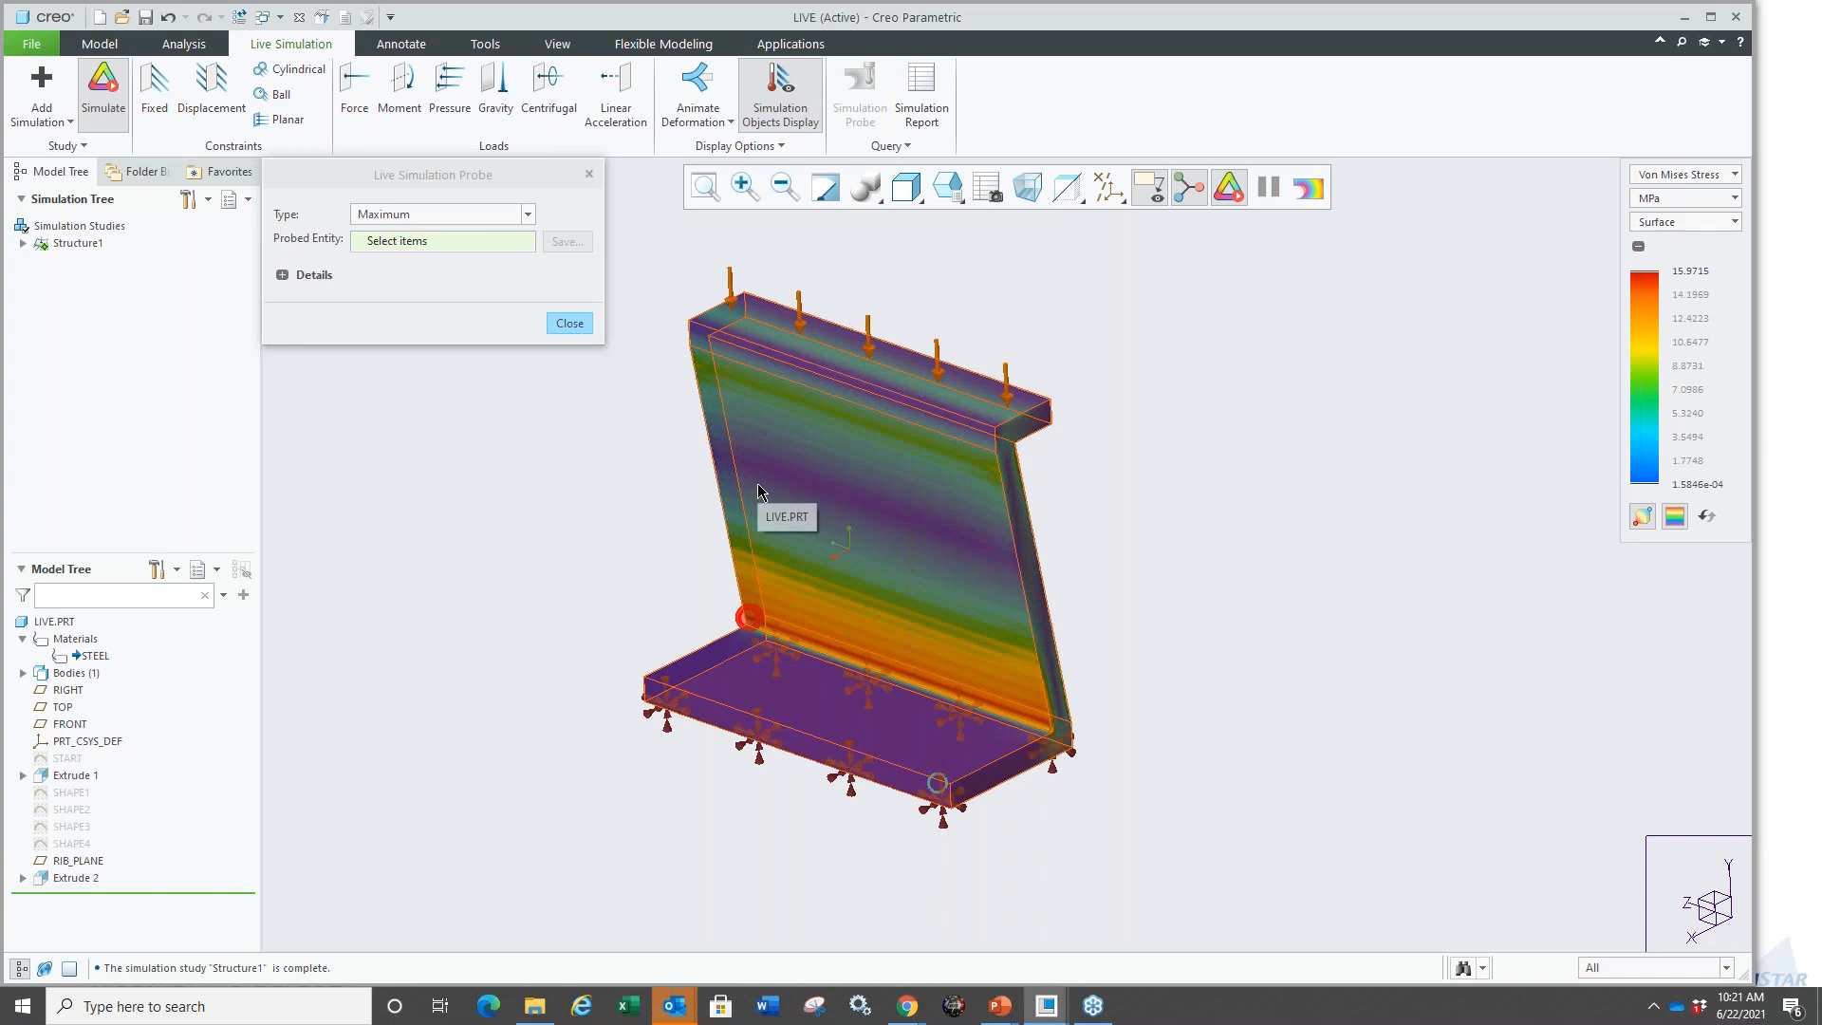
pyautogui.click(758, 491)
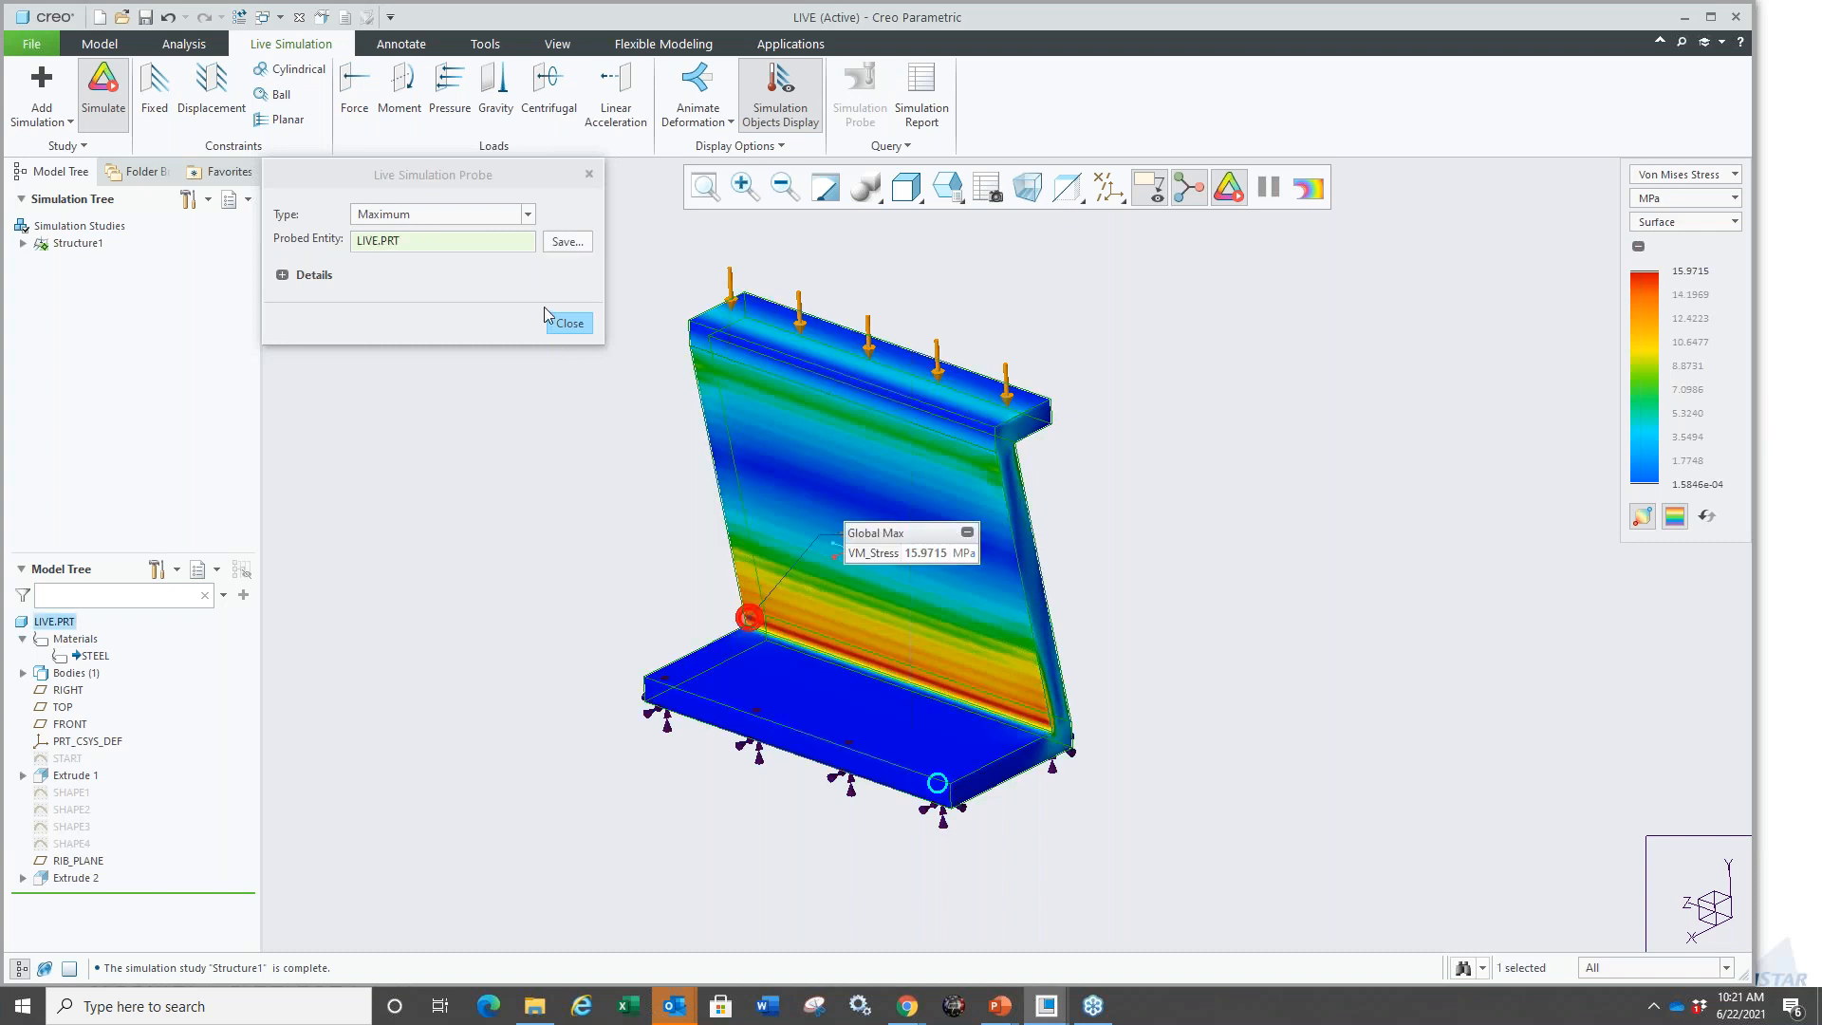
pyautogui.click(566, 242)
pyautogui.click(615, 336)
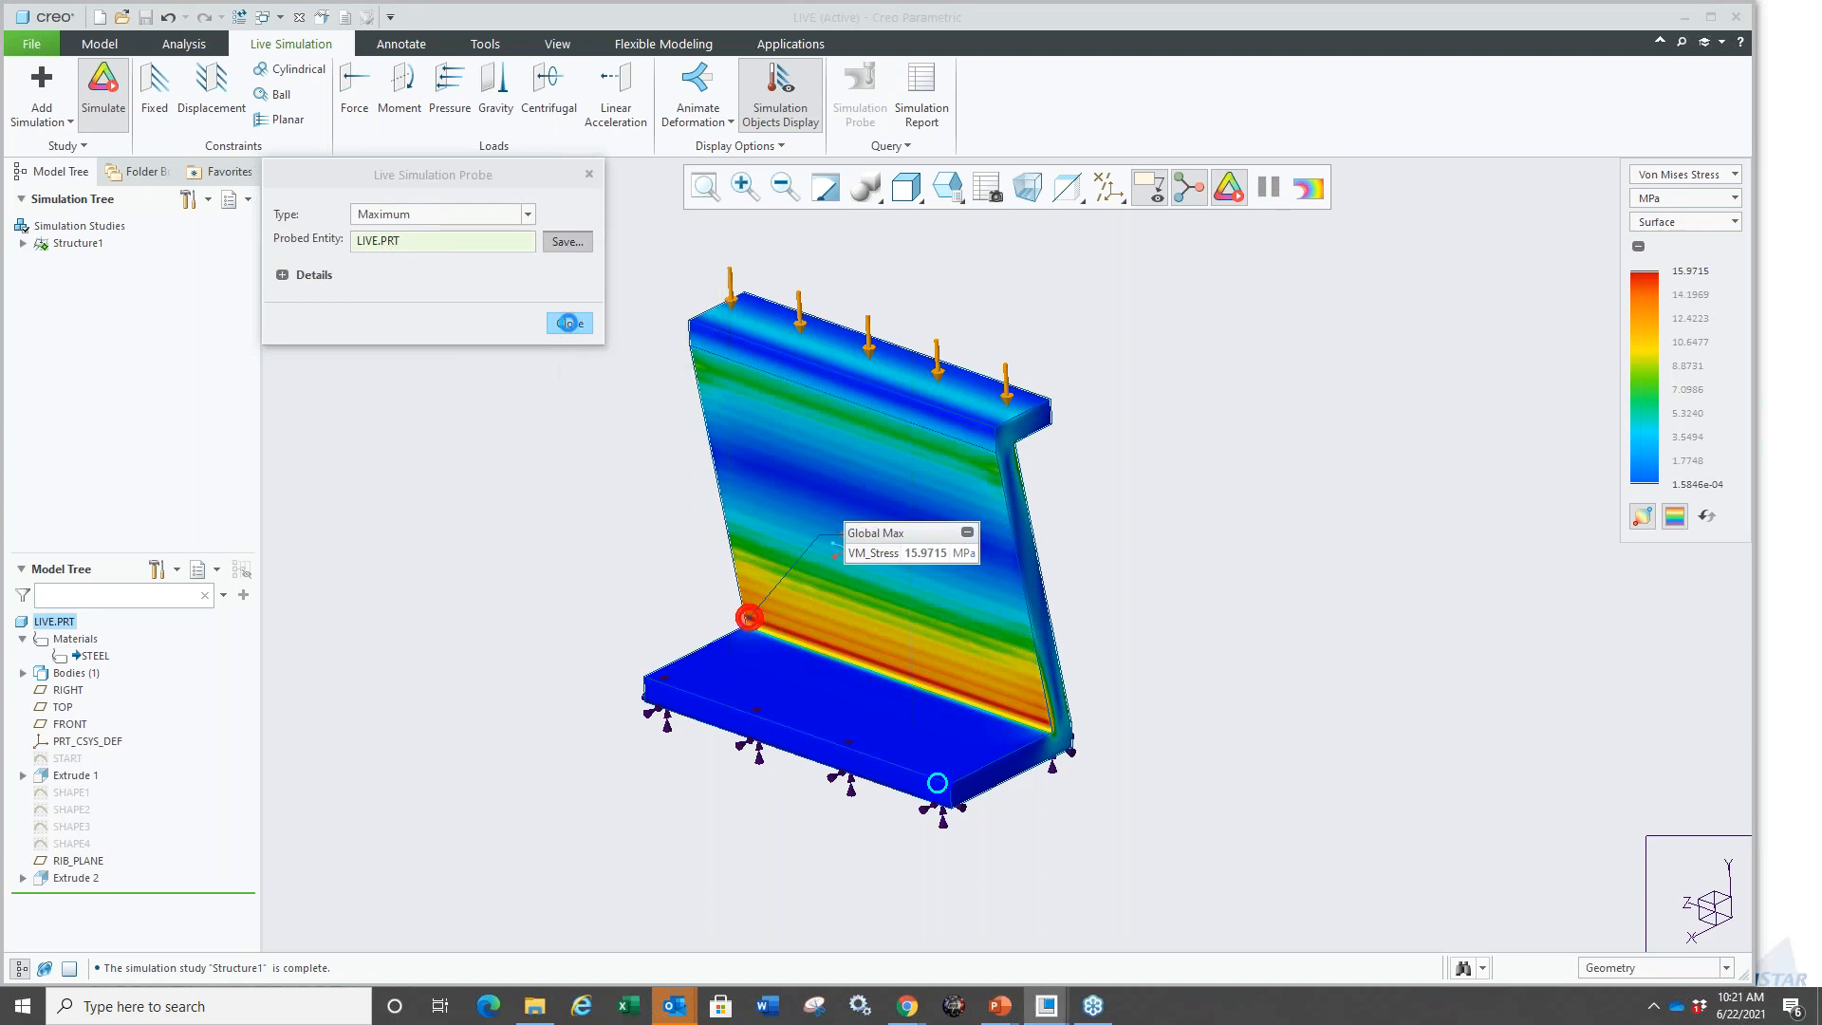
pyautogui.click(569, 323)
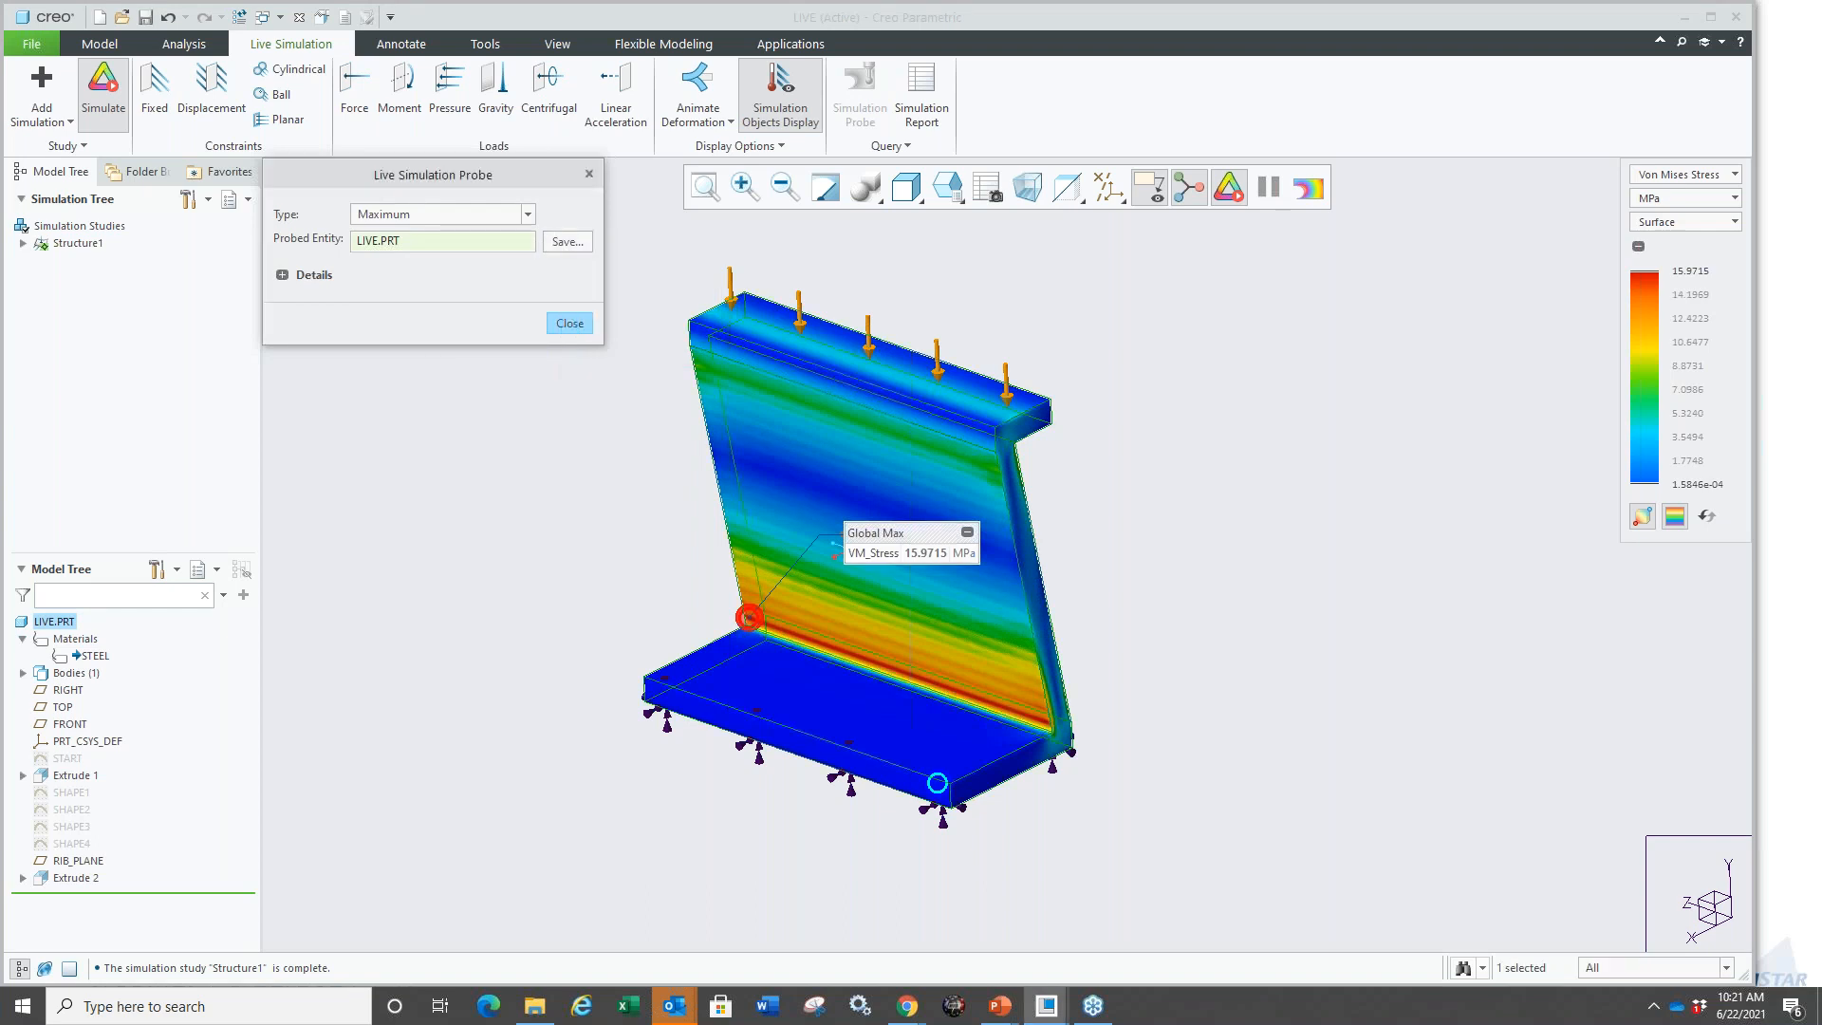
pyautogui.moveTo(885, 544); pyautogui.dragTo(506, 509)
pyautogui.scroll(-2, 675, 607)
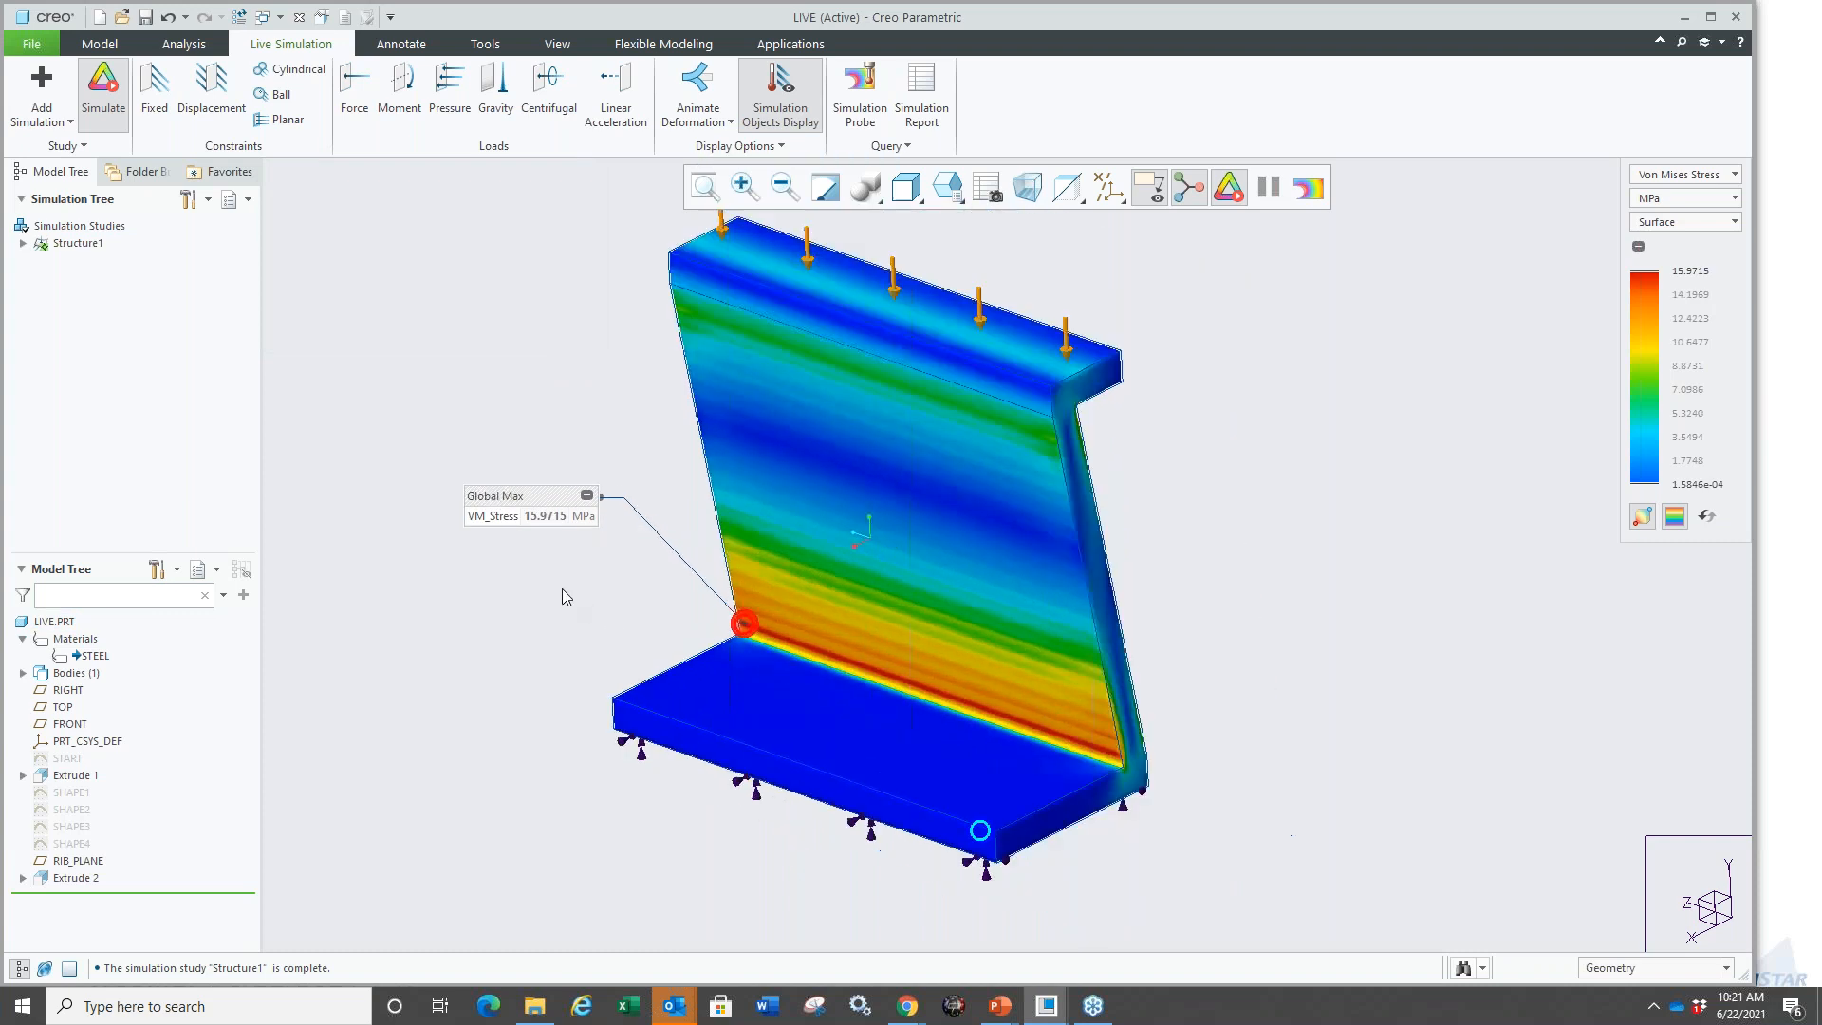
# Turn on data accumulation for the simulation results and view the Global Max probe's stress graph.
pyautogui.click(890, 146)
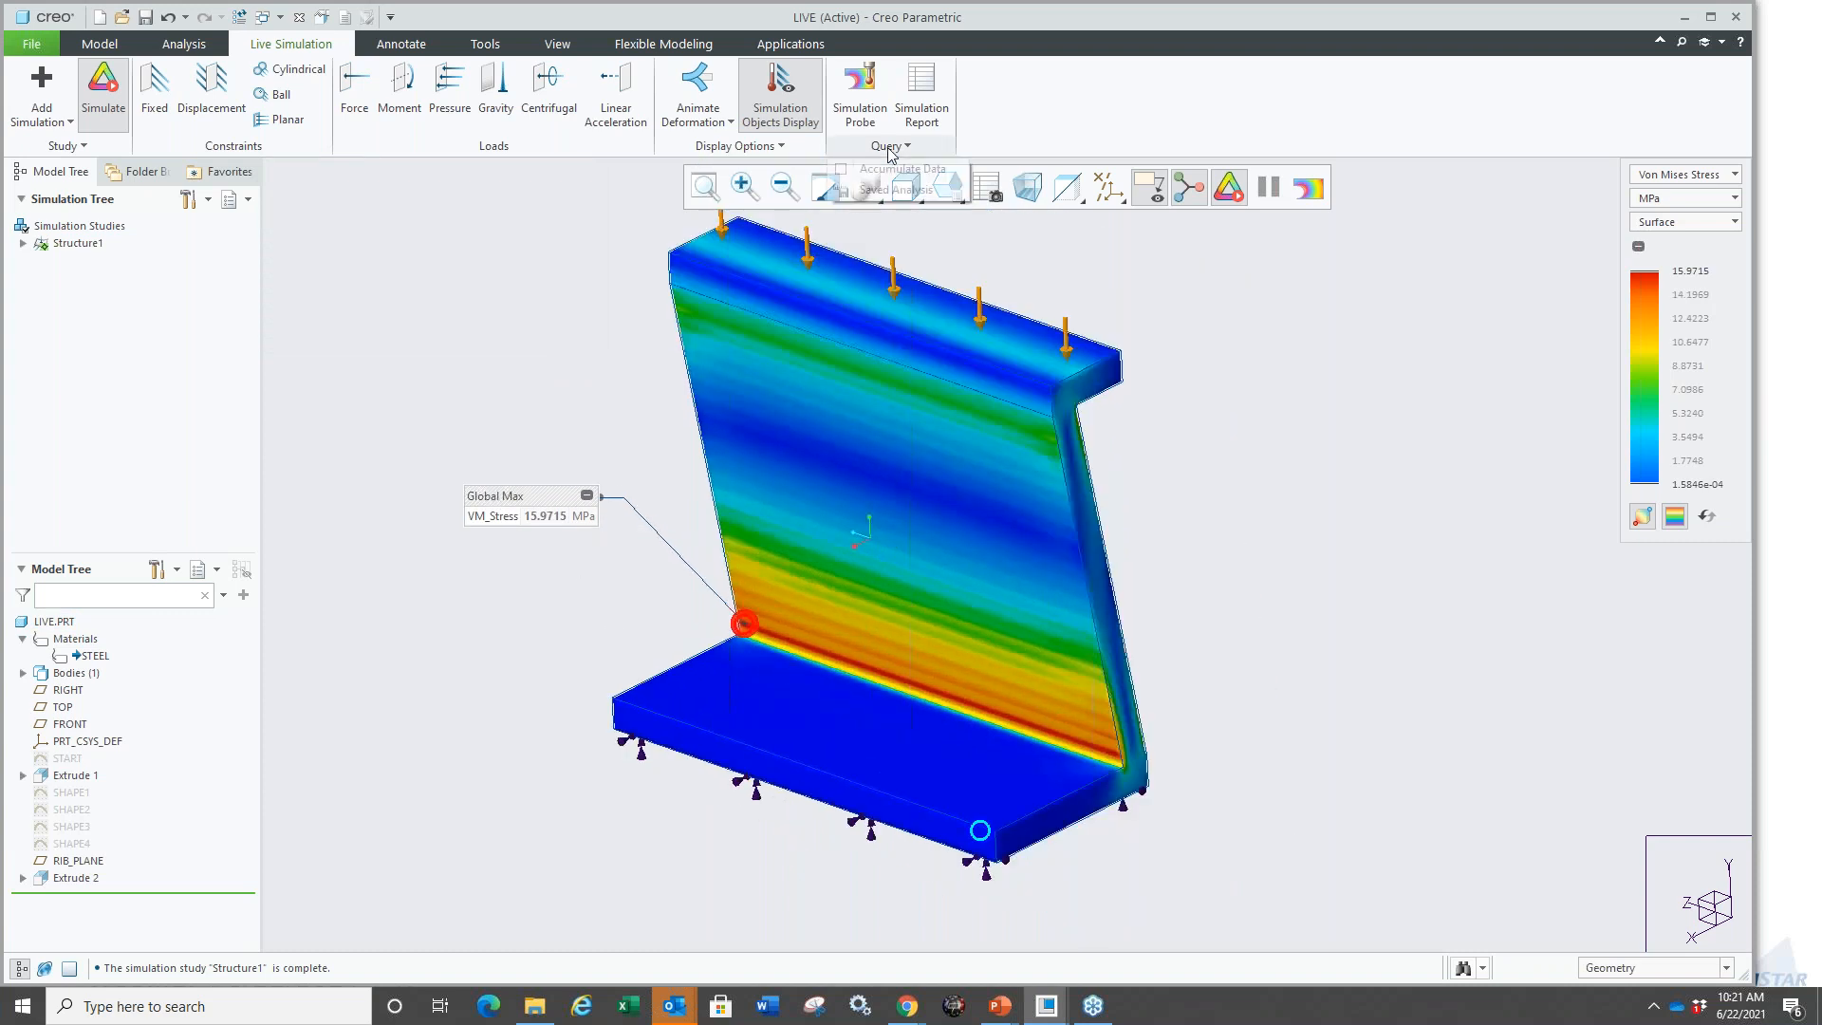
pyautogui.click(889, 169)
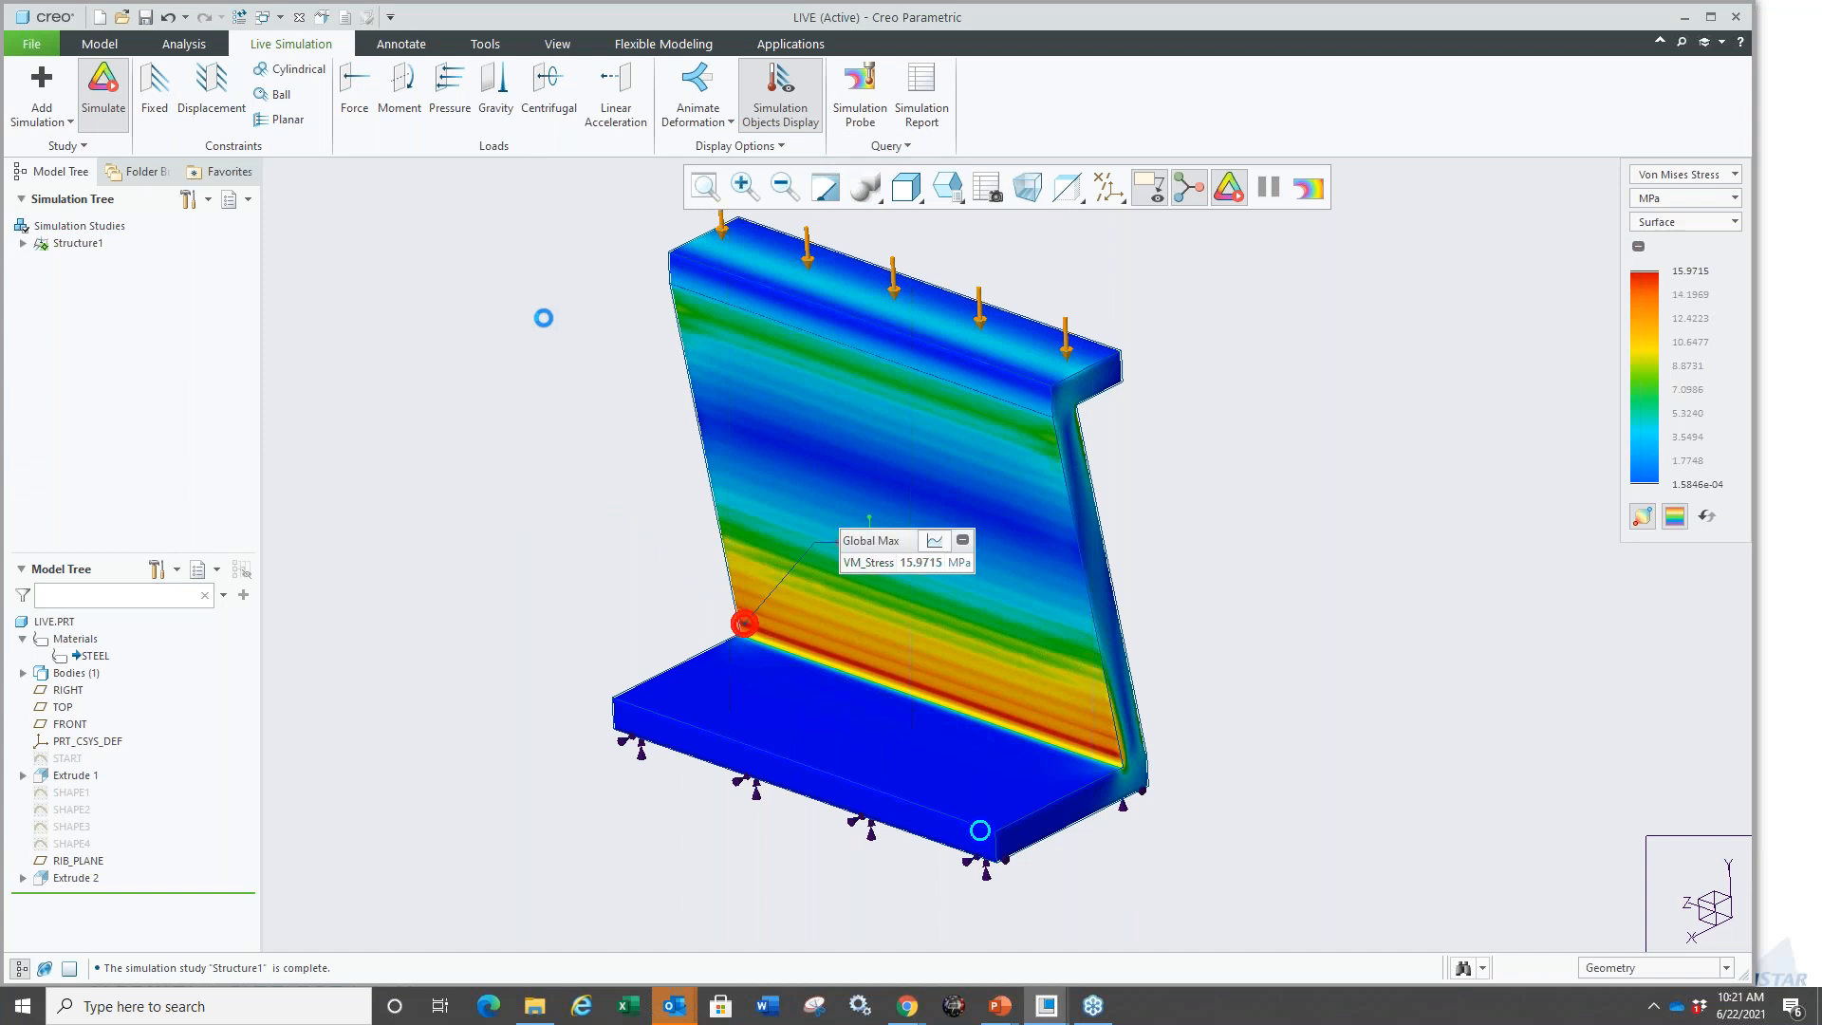
pyautogui.click(935, 541)
pyautogui.hotkey('ctrl', '1')
pyautogui.click(957, 933)
pyautogui.moveTo(814, 760)
pyautogui.keyDown('ctrl'); pyautogui.mouseDown()
pyautogui.moveTo(919, 912)
pyautogui.moveTo(883, 907)
pyautogui.mouseUp(); pyautogui.keyUp('ctrl')
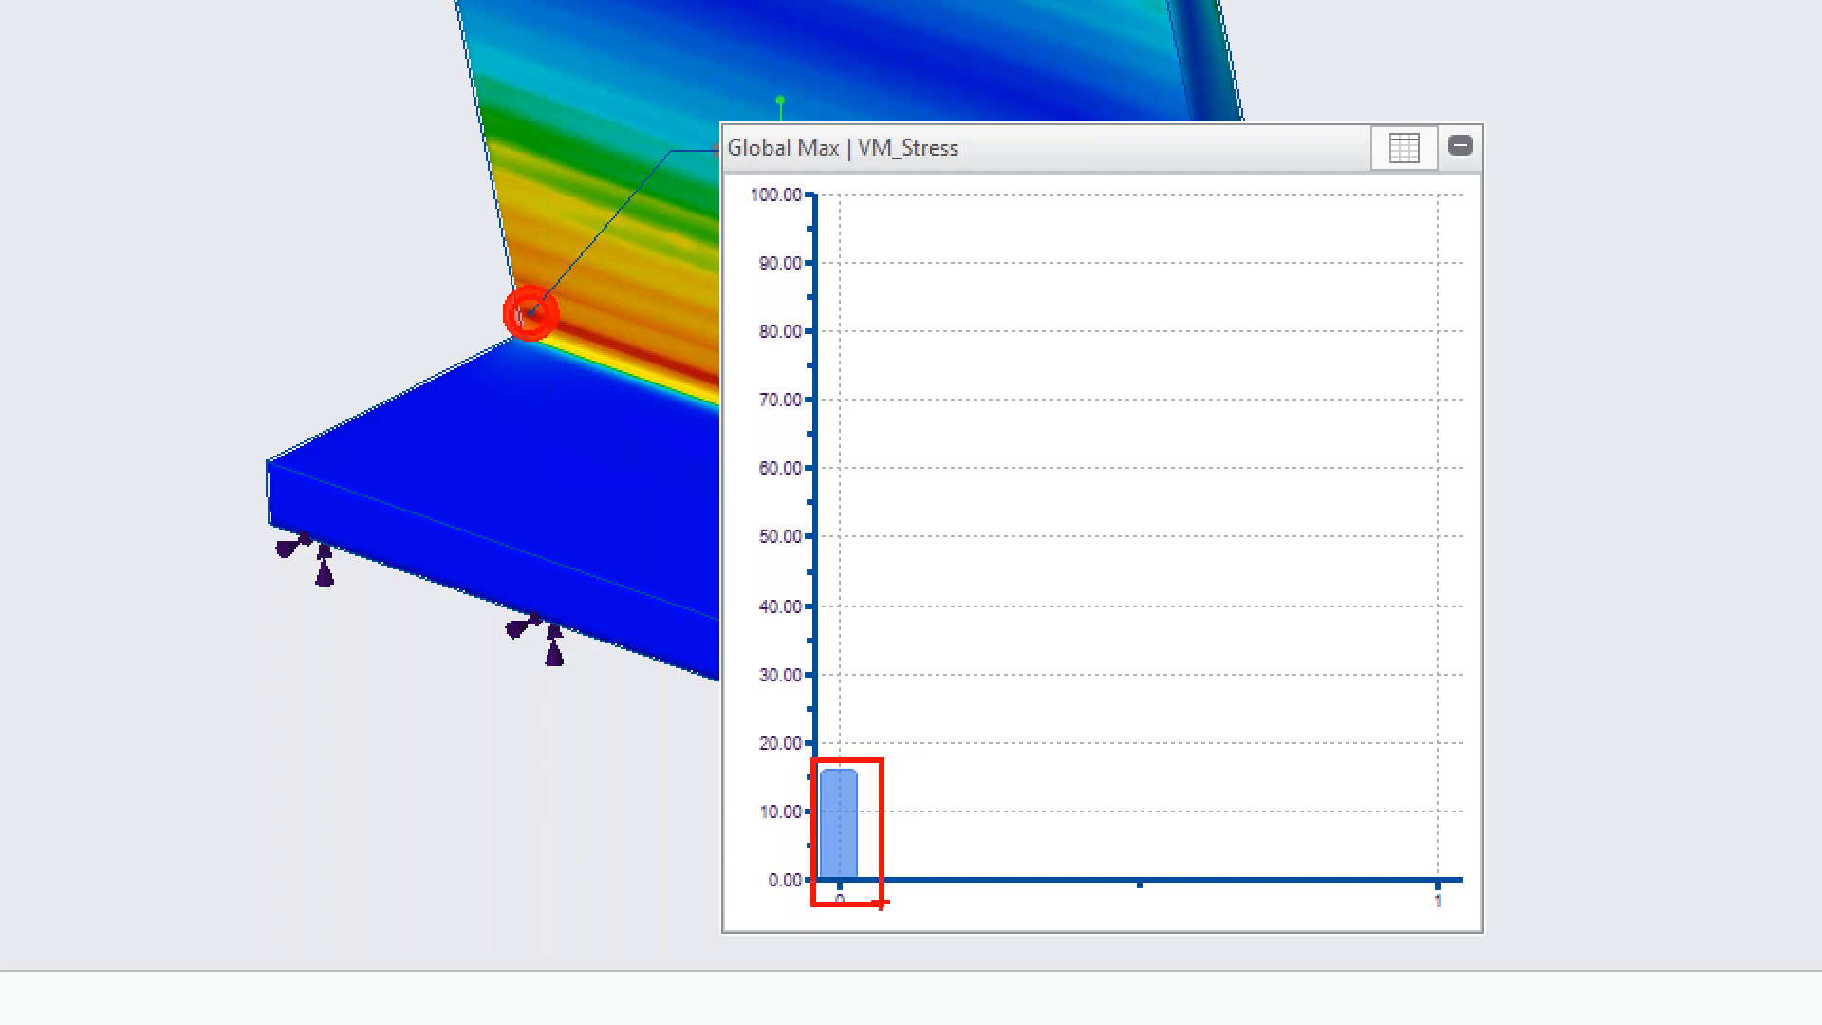
pyautogui.press('Escape')
pyautogui.click(1182, 541)
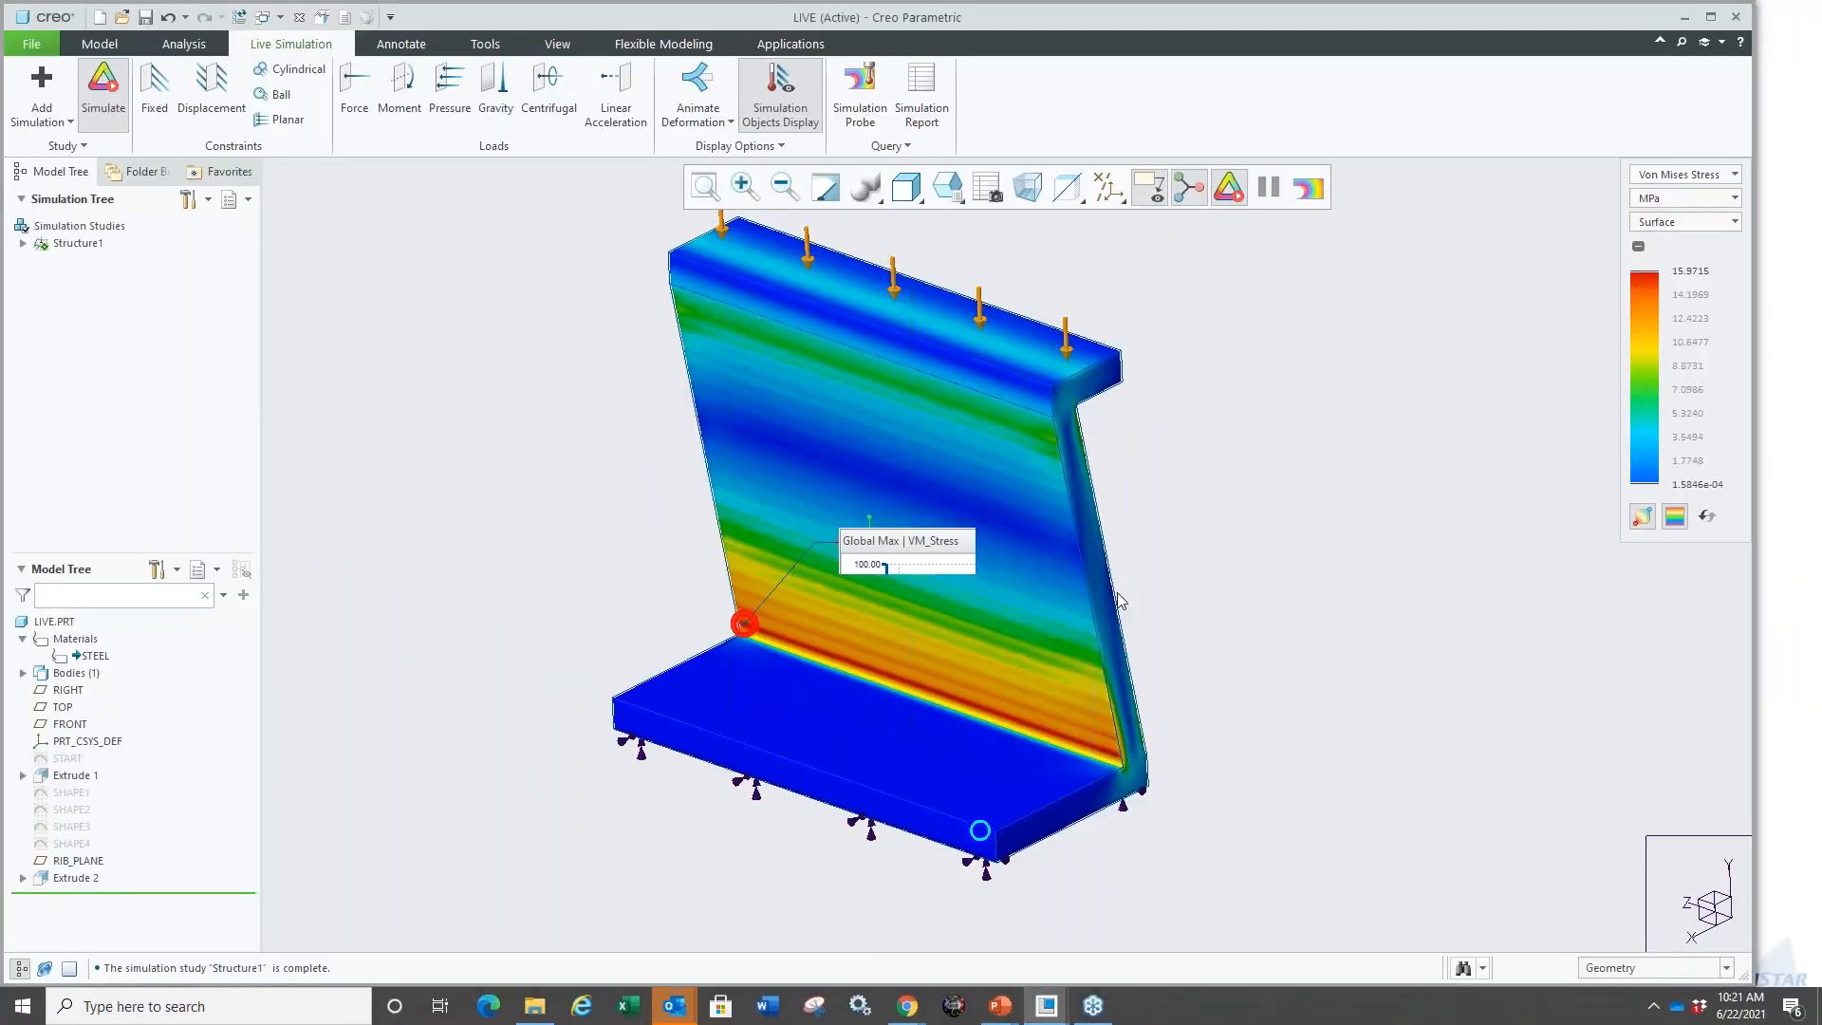
# Move the Global Max stress callout off the bracket into the empty area beside it.
pyautogui.moveTo(885, 542); pyautogui.dragTo(511, 520)
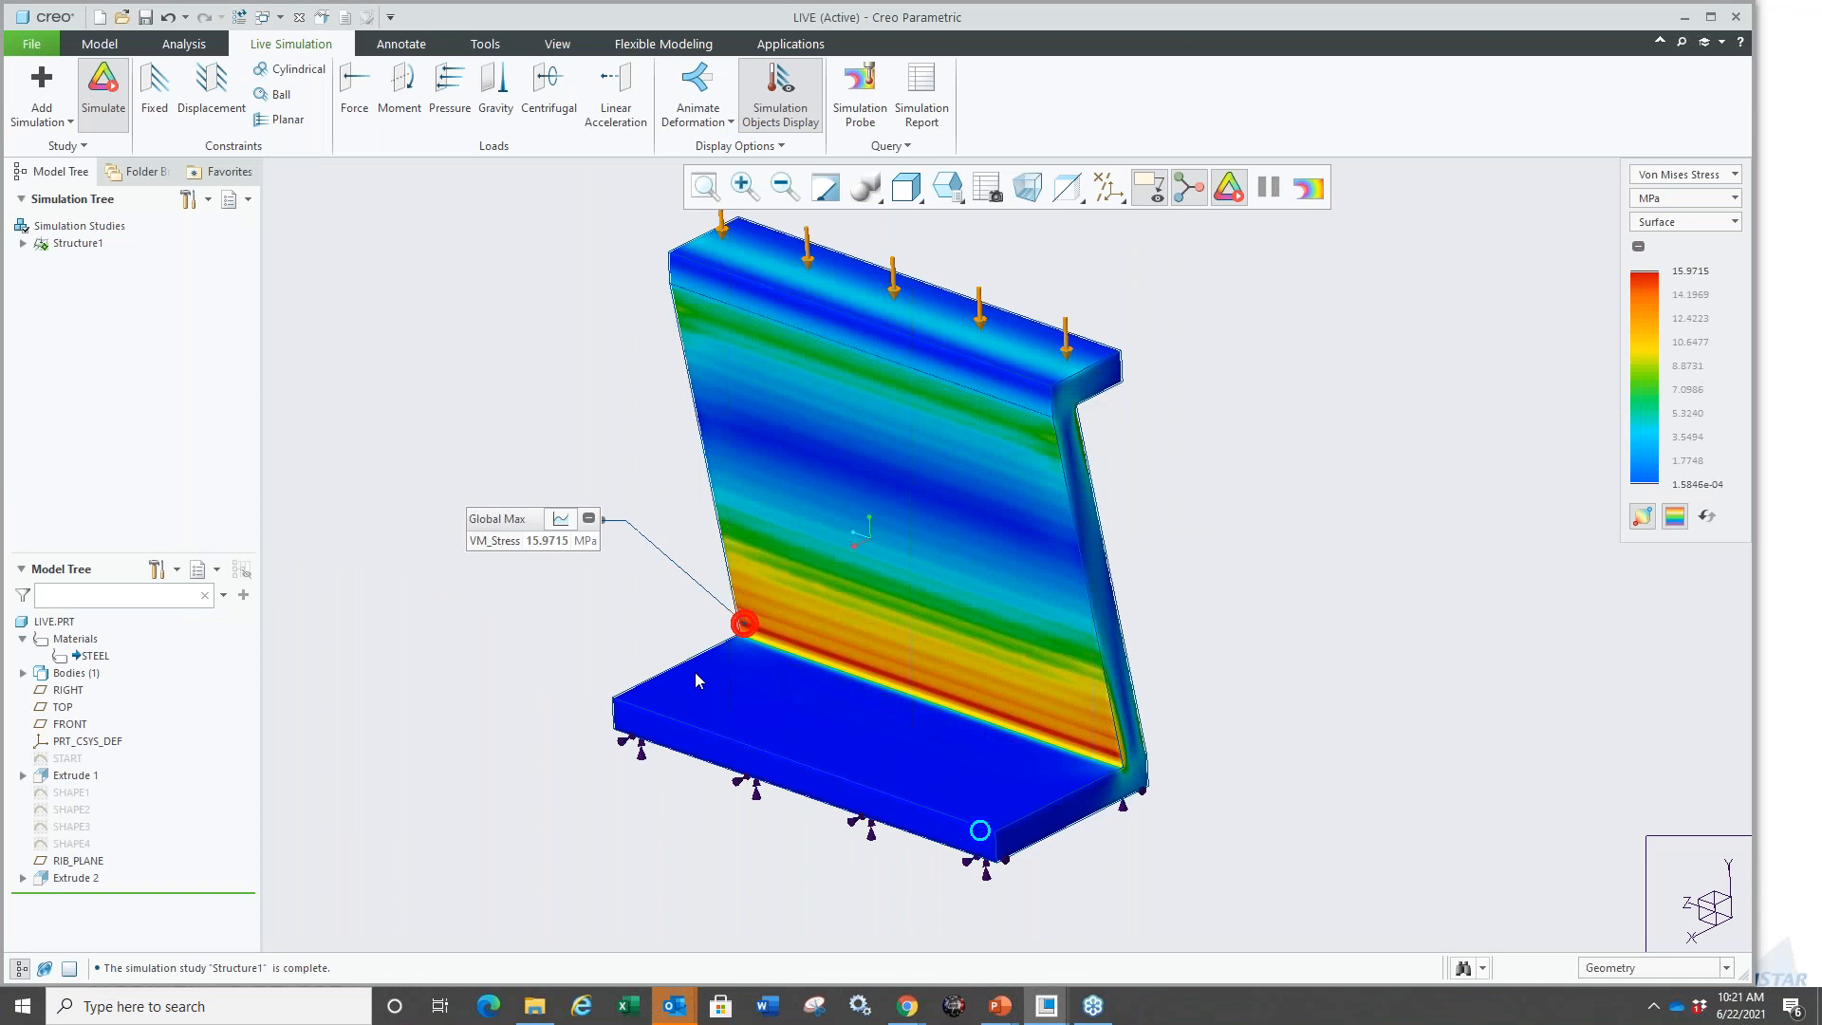
pyautogui.scroll(2, 703, 551)
pyautogui.scroll(-1, 646, 475)
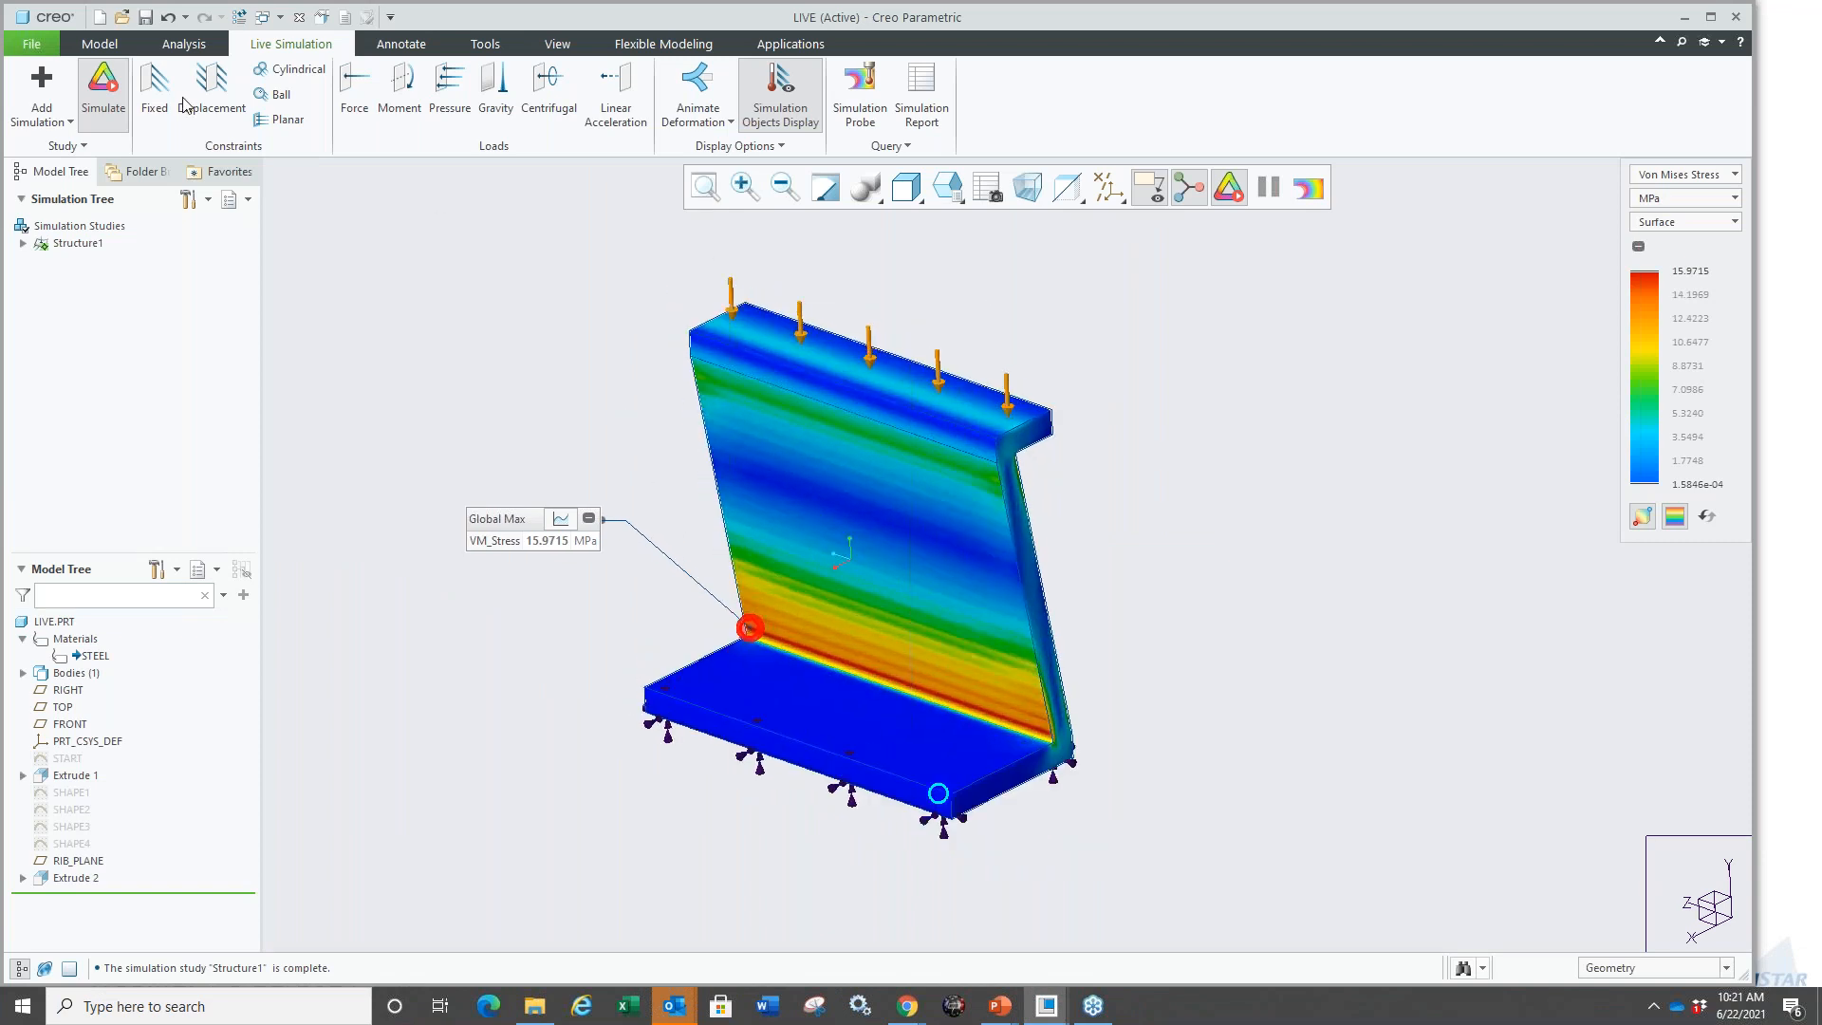
# Redefine the bracket's web extrusion, Extrude 2, to use the SHAPE2 sketch.
pyautogui.click(95, 43)
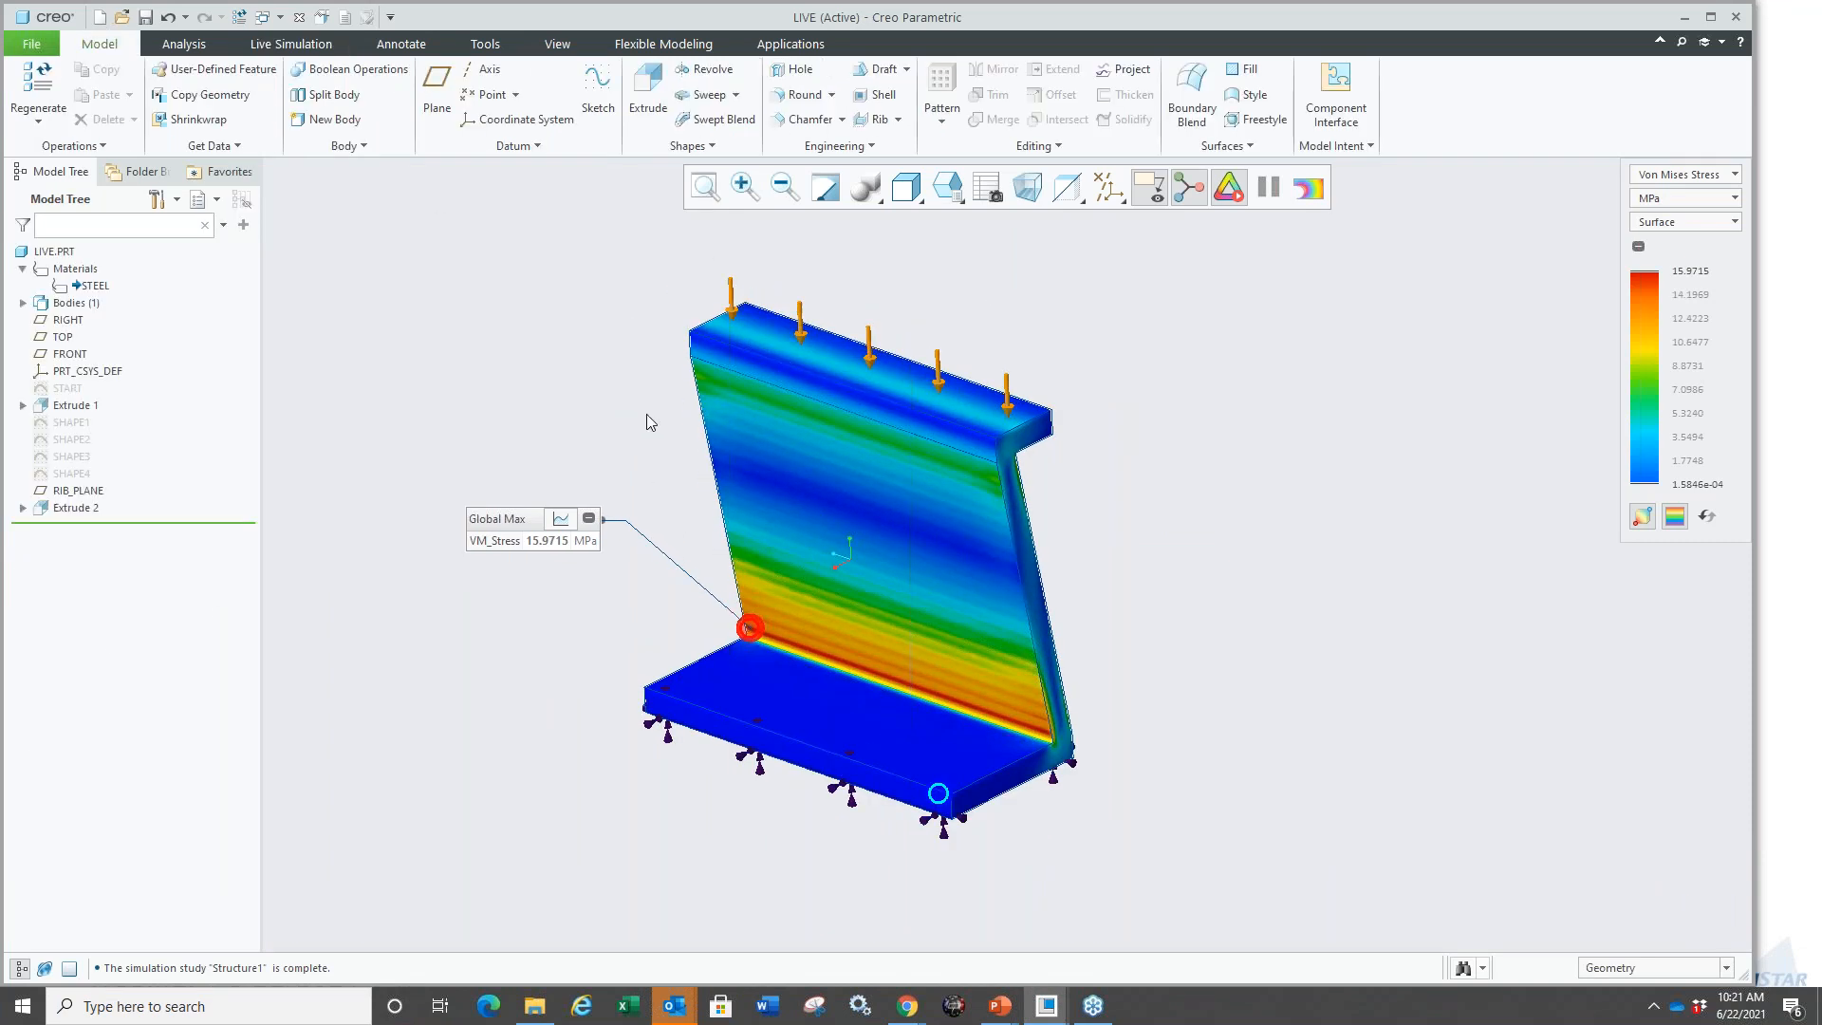
pyautogui.scroll(-1, 647, 414)
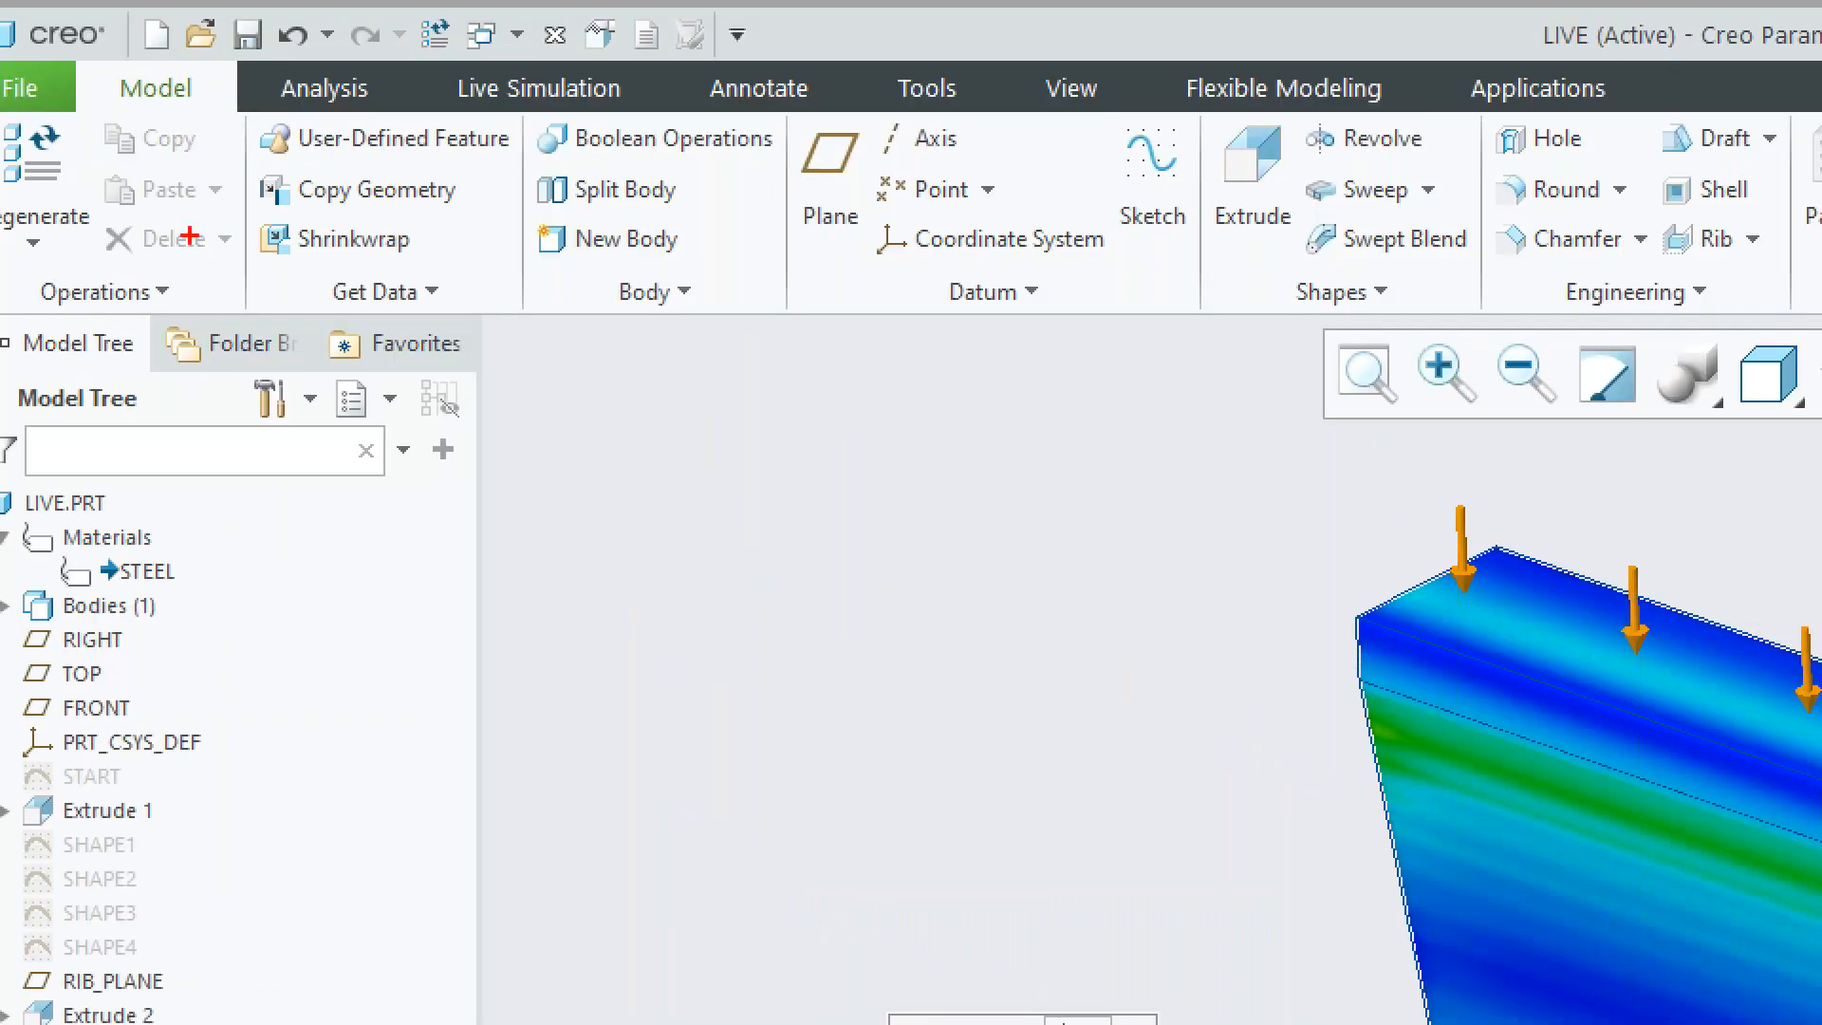
pyautogui.moveTo(124, 115); pyautogui.dragTo(561, 113)
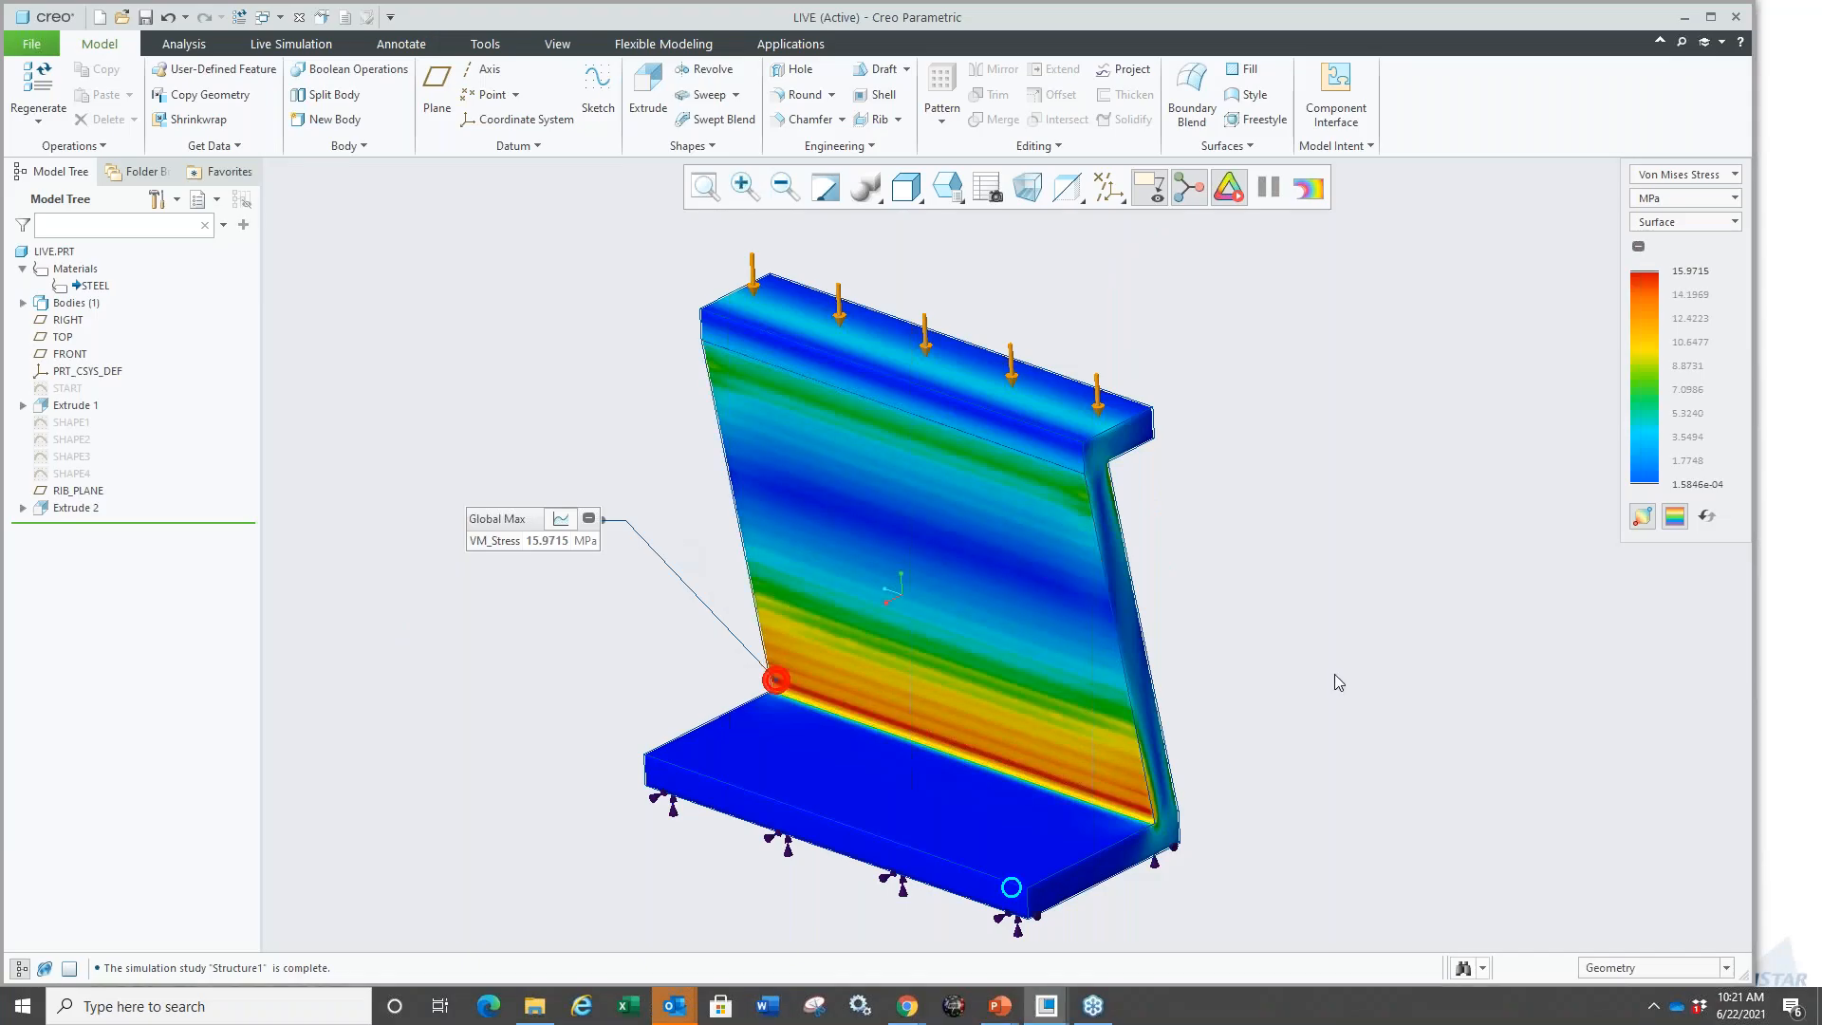
pyautogui.click(1002, 590)
pyautogui.click(1038, 475)
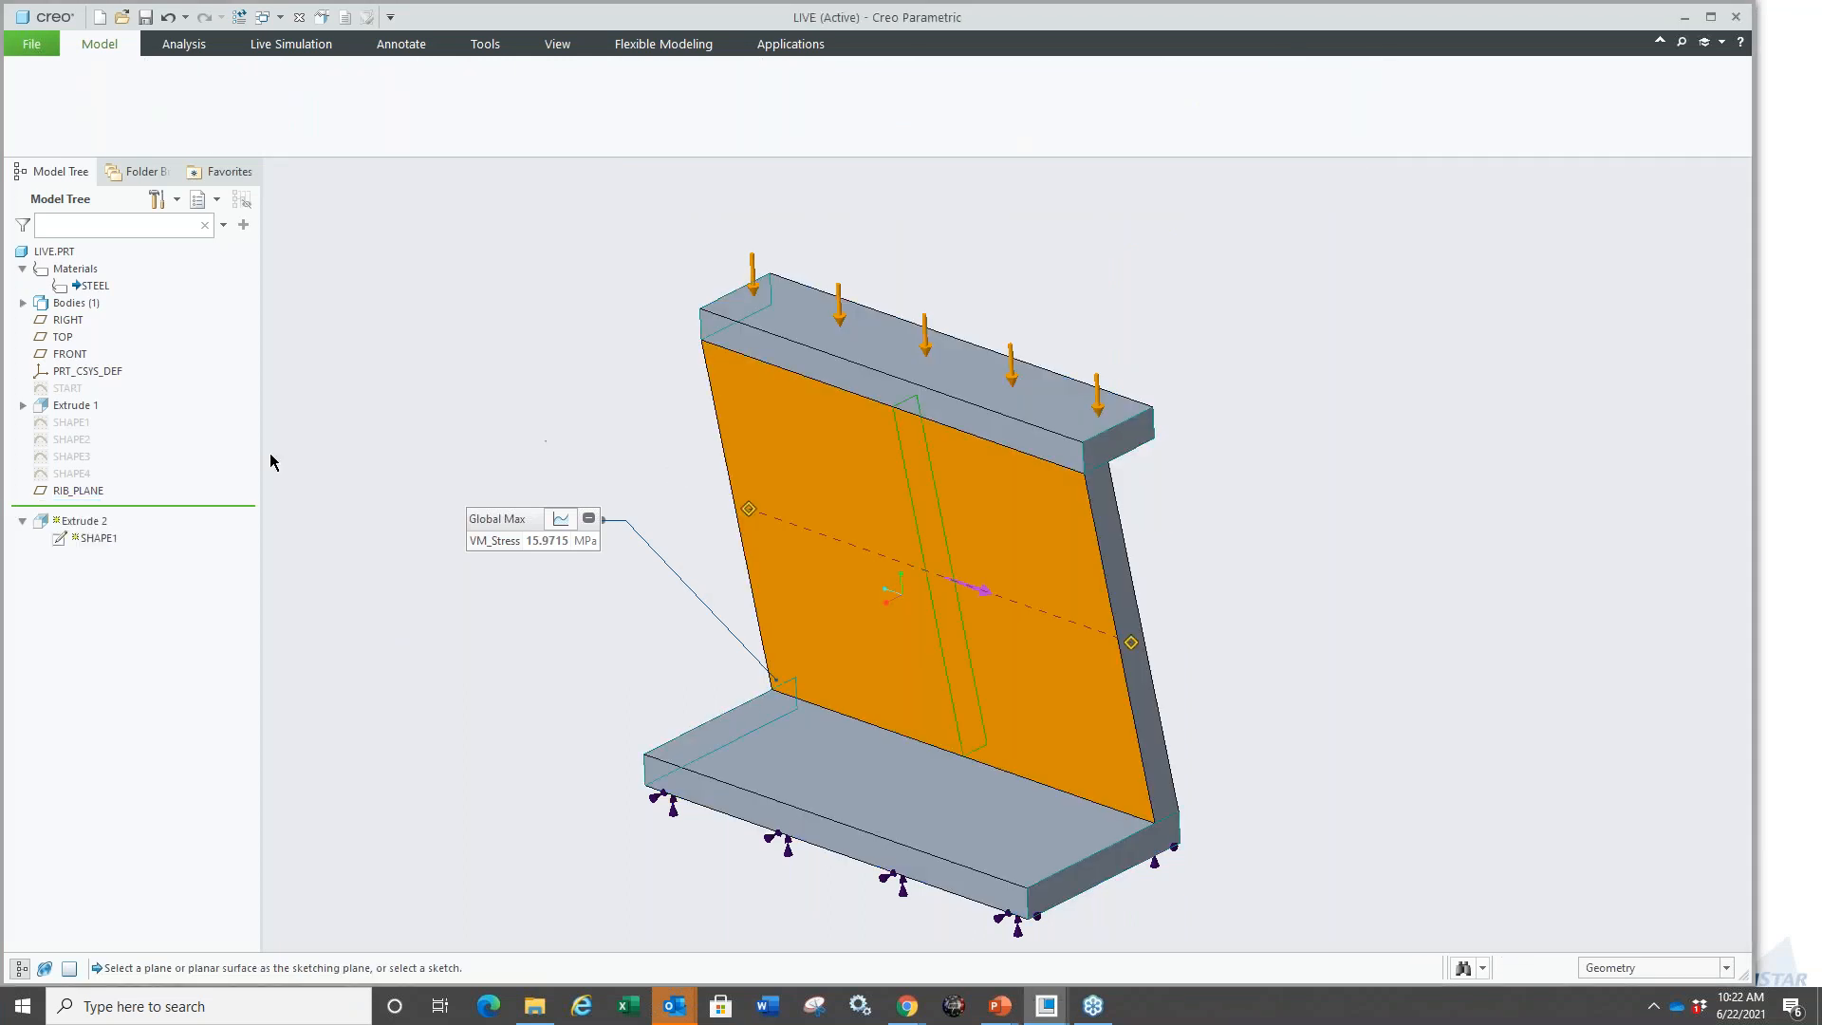
pyautogui.click(72, 441)
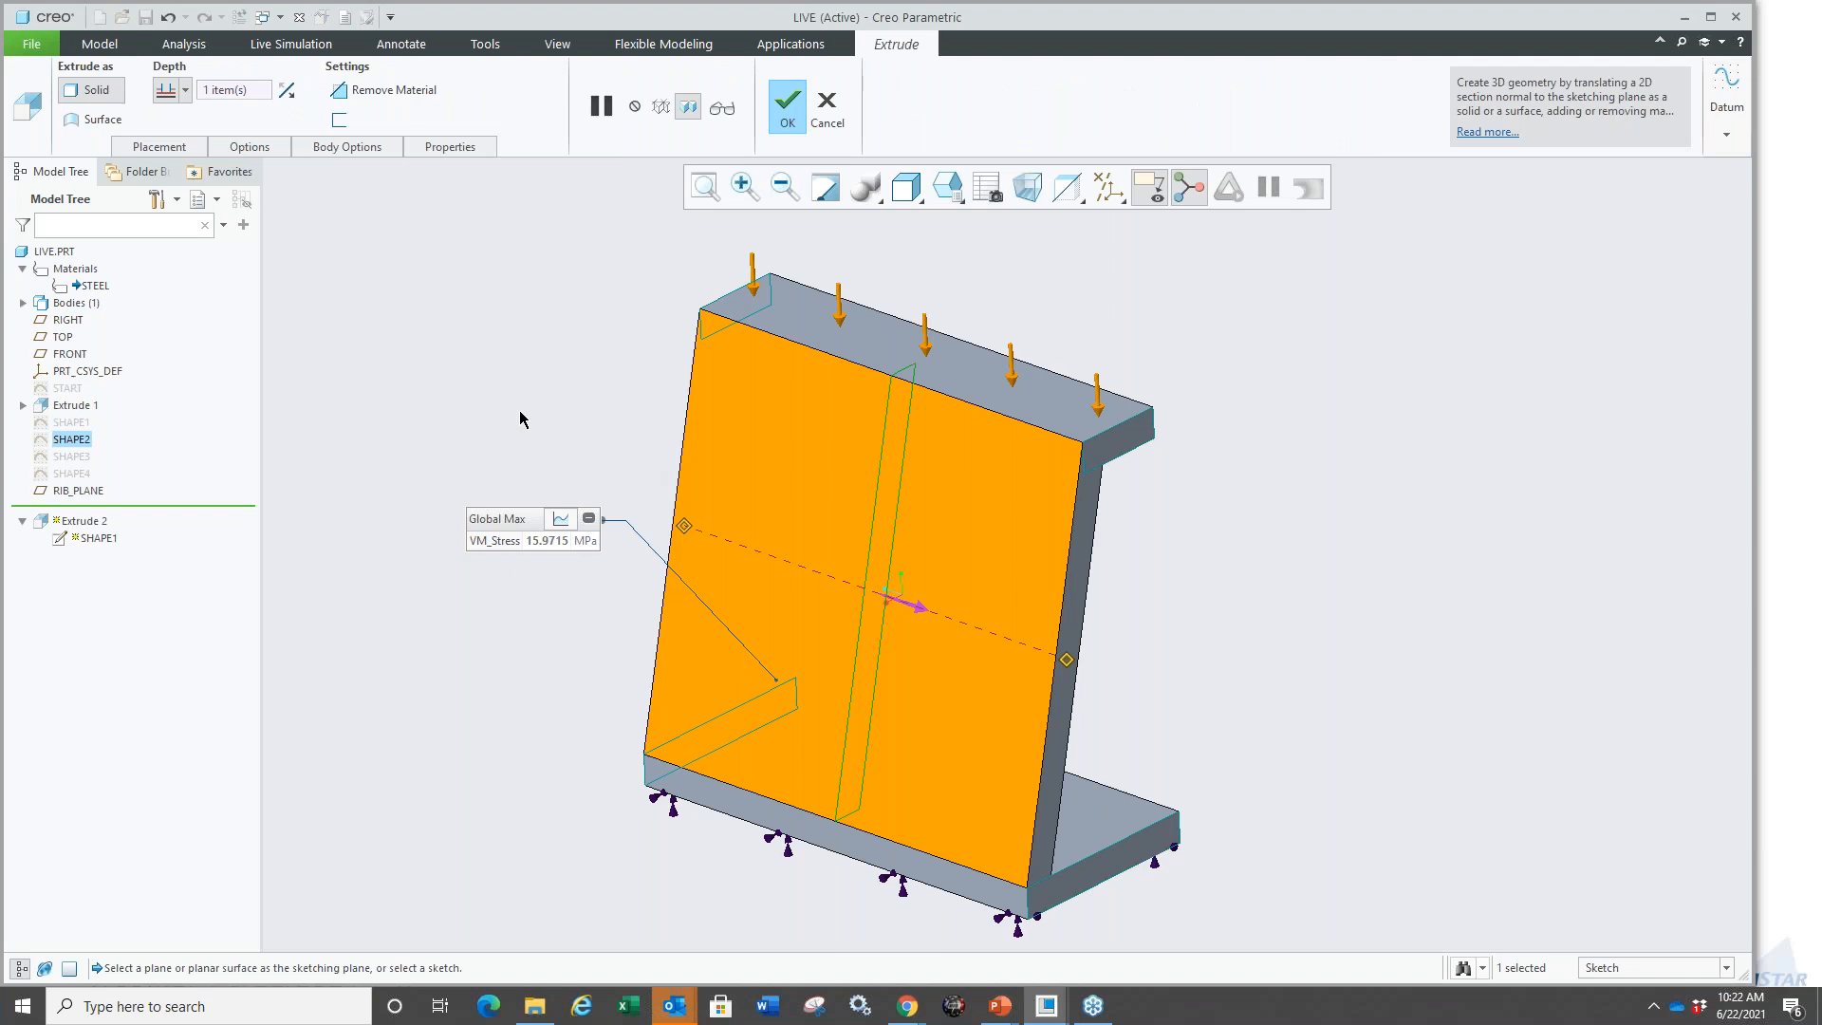
pyautogui.middleClick(521, 411)
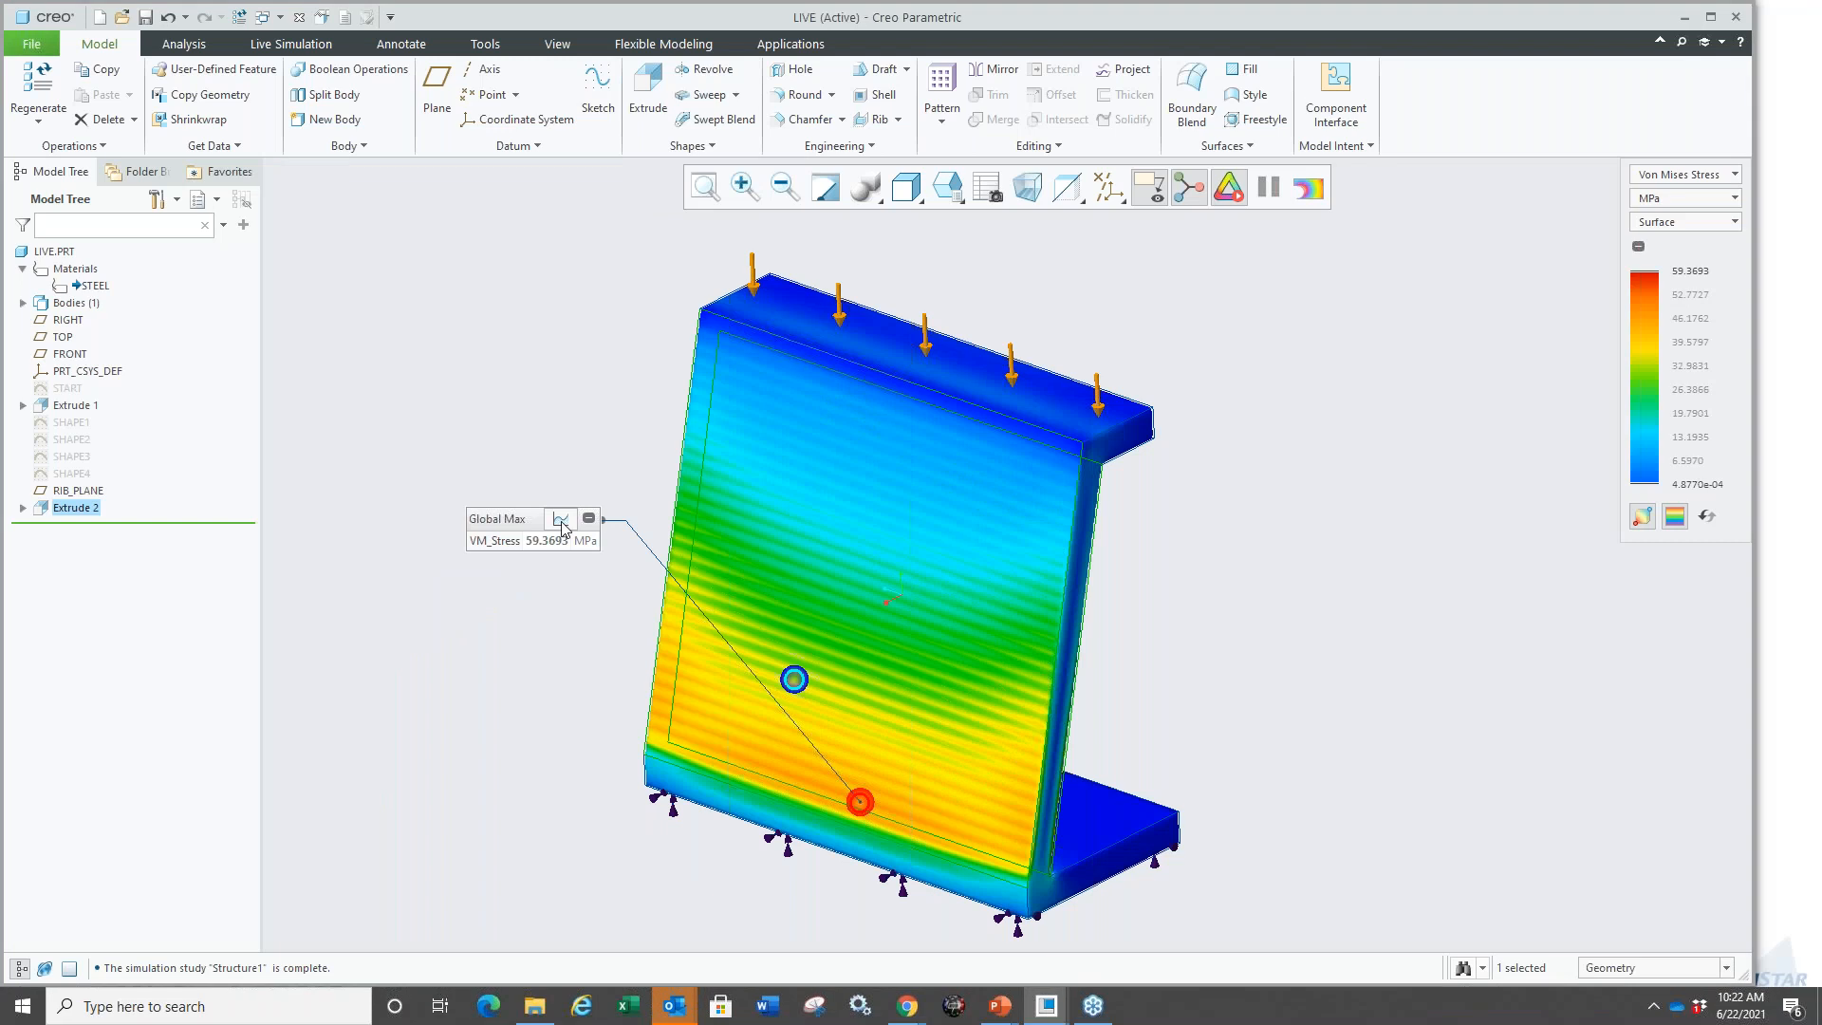
# Compare the accumulated Global Max stress of the two web shapes in the probe's graph.
pyautogui.click(560, 519)
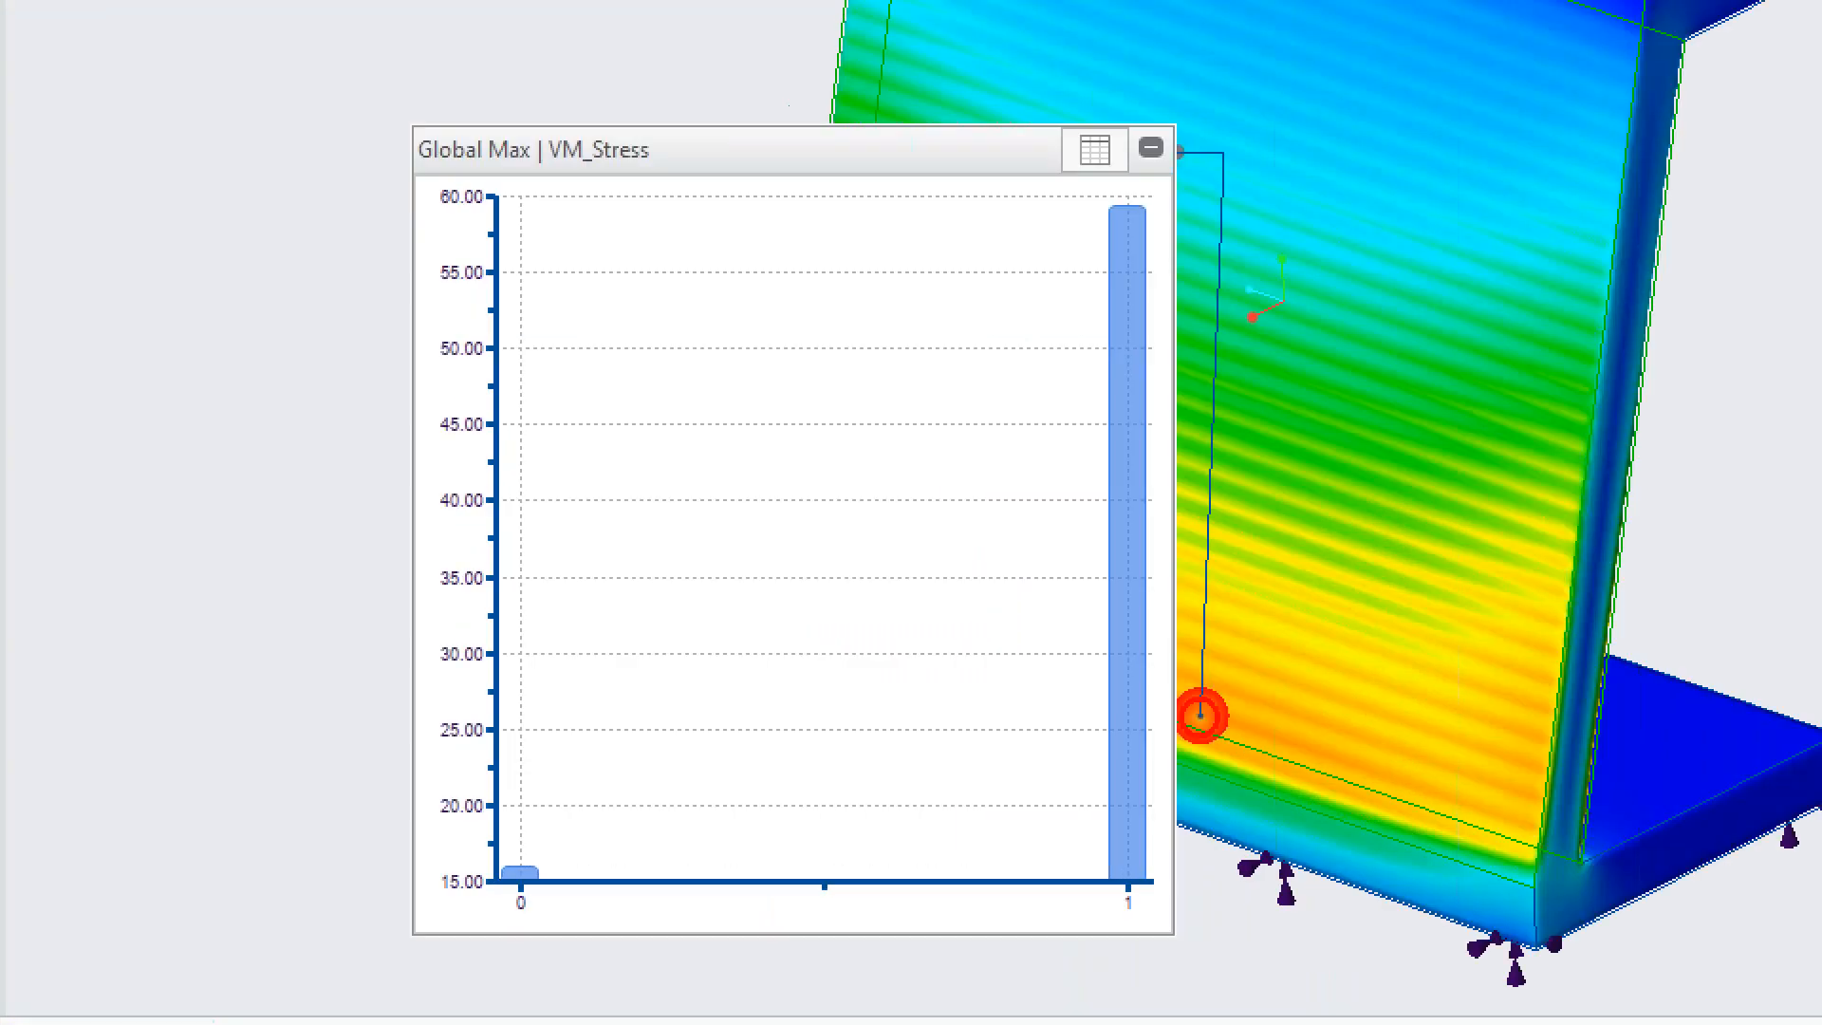
pyautogui.moveTo(513, 884); pyautogui.dragTo(543, 886)
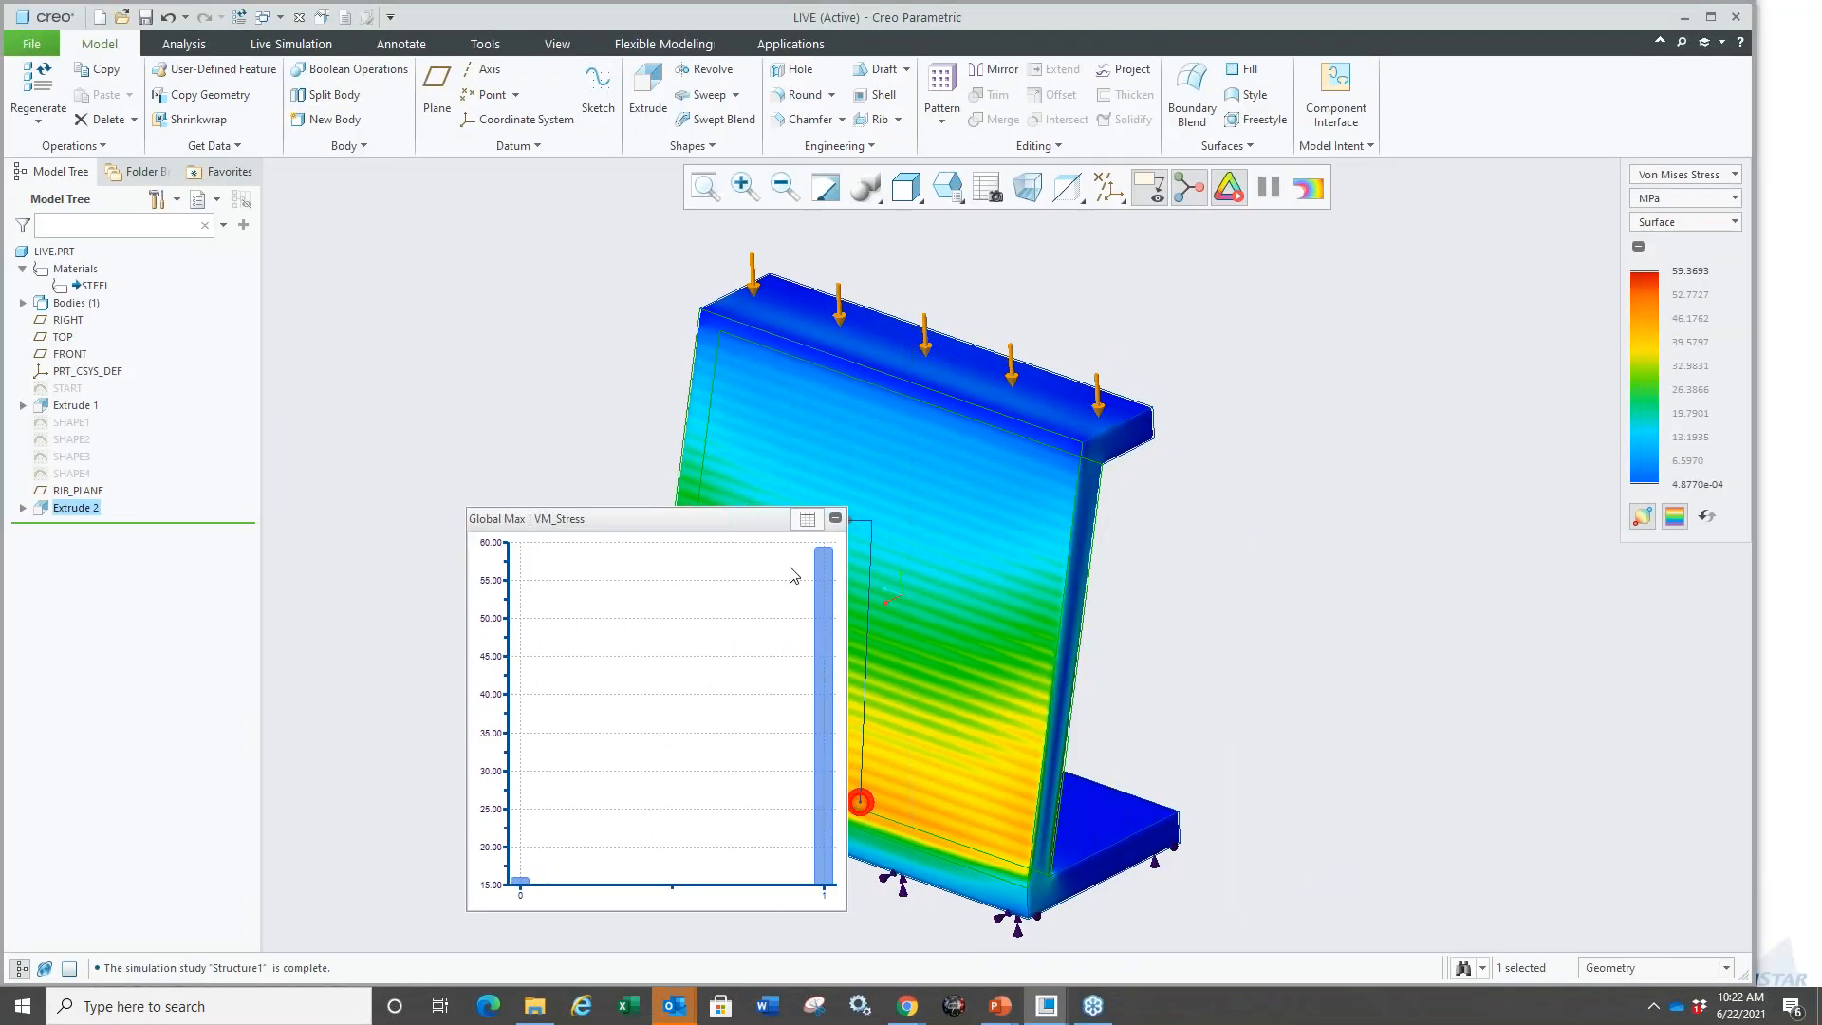
pyautogui.click(809, 522)
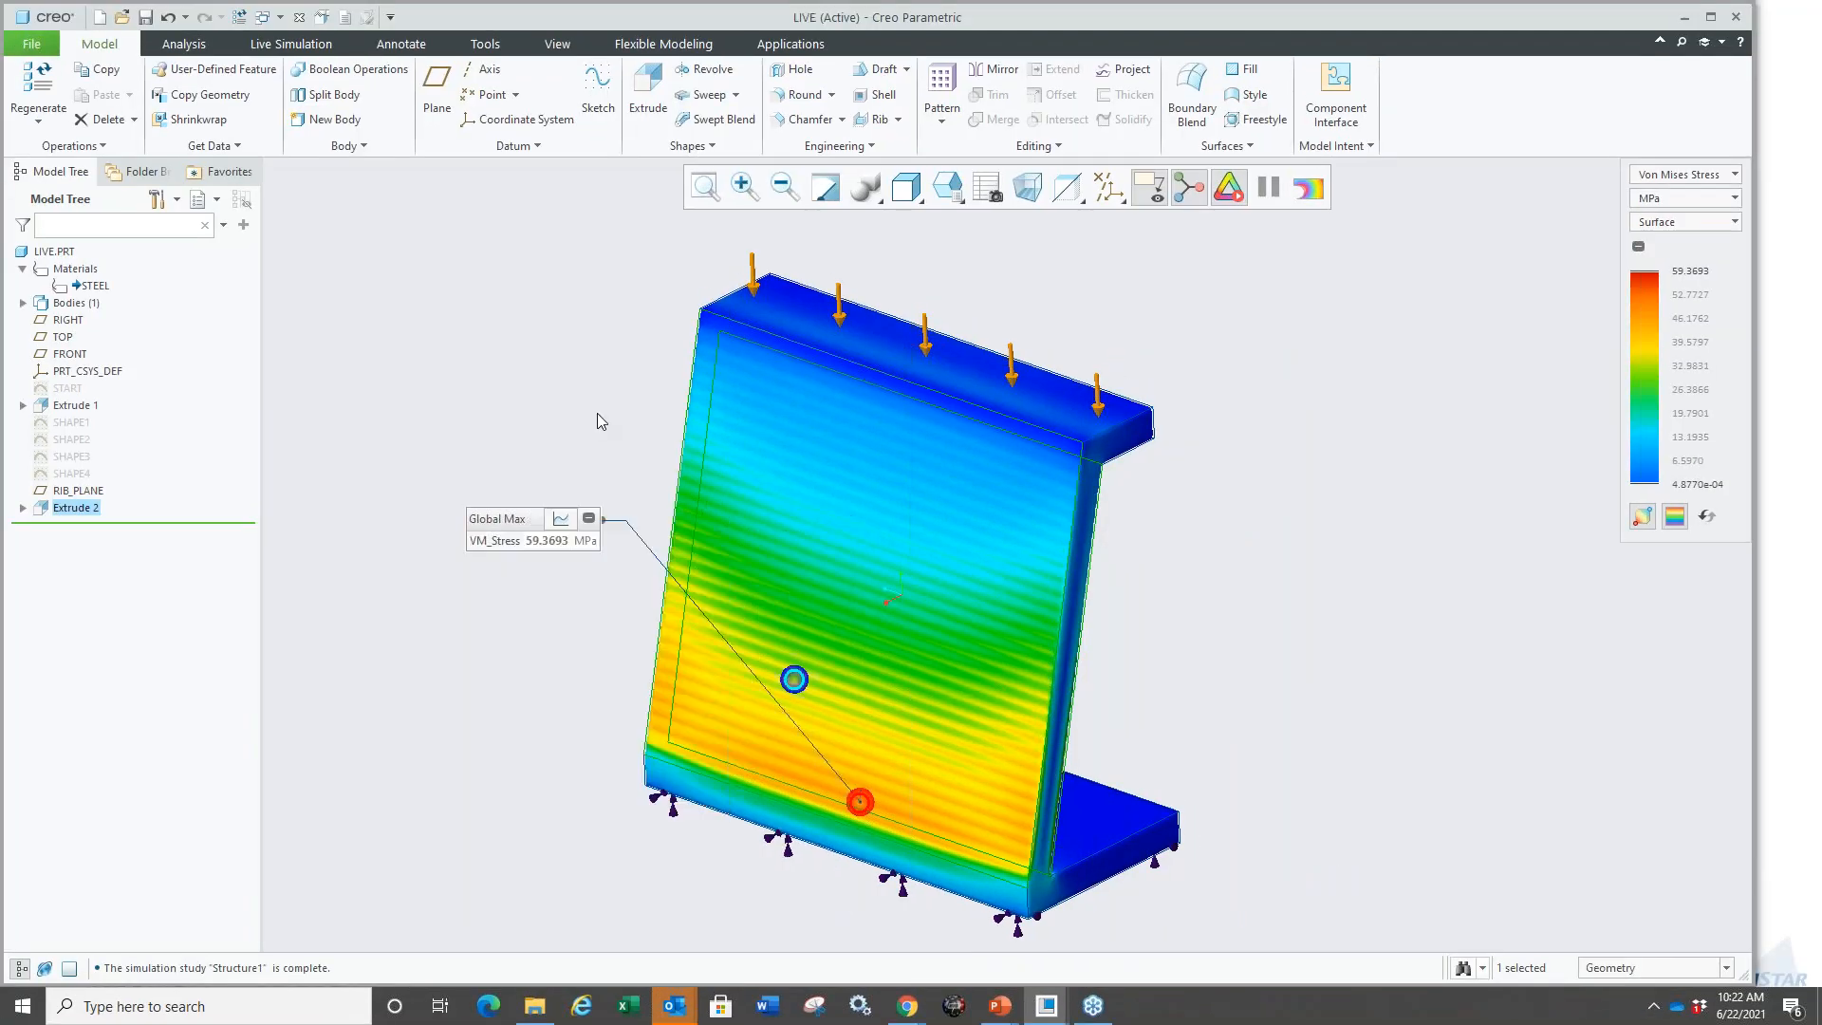
# Redefine the web extrusion, Extrude 2, to use the SHAPE3 sketch.
pyautogui.click(898, 546)
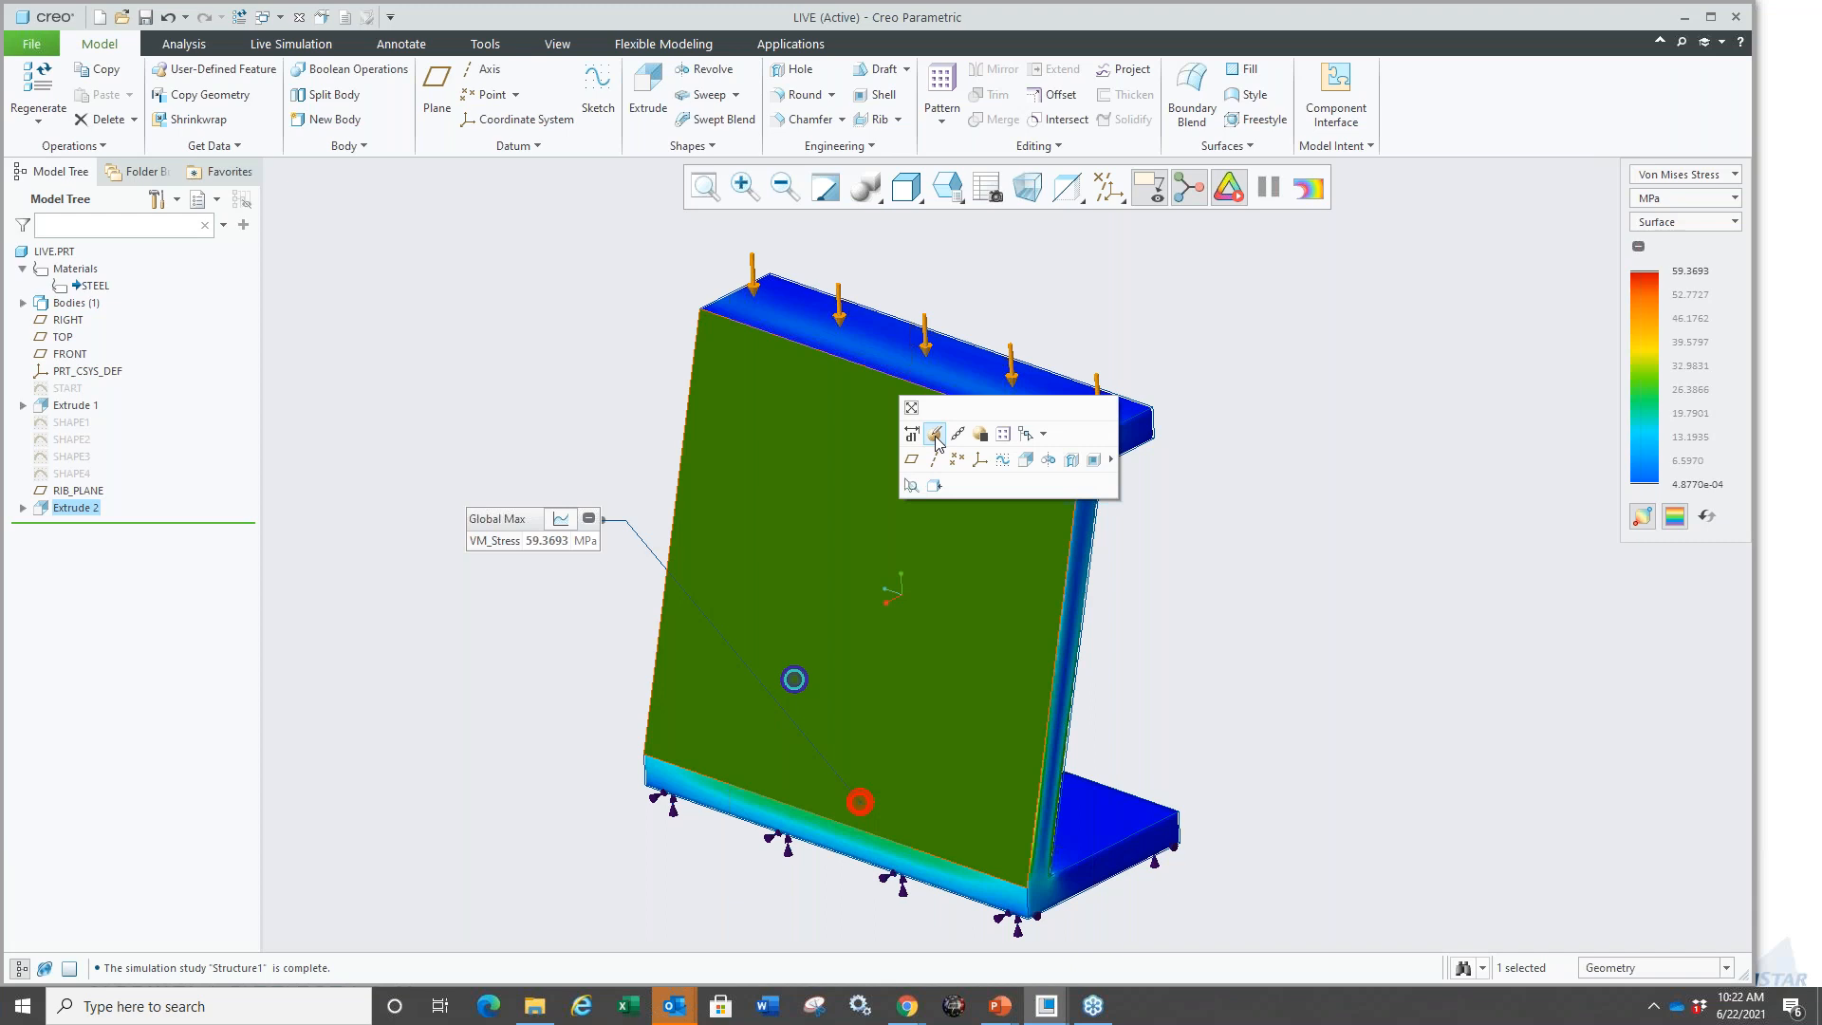
pyautogui.click(935, 435)
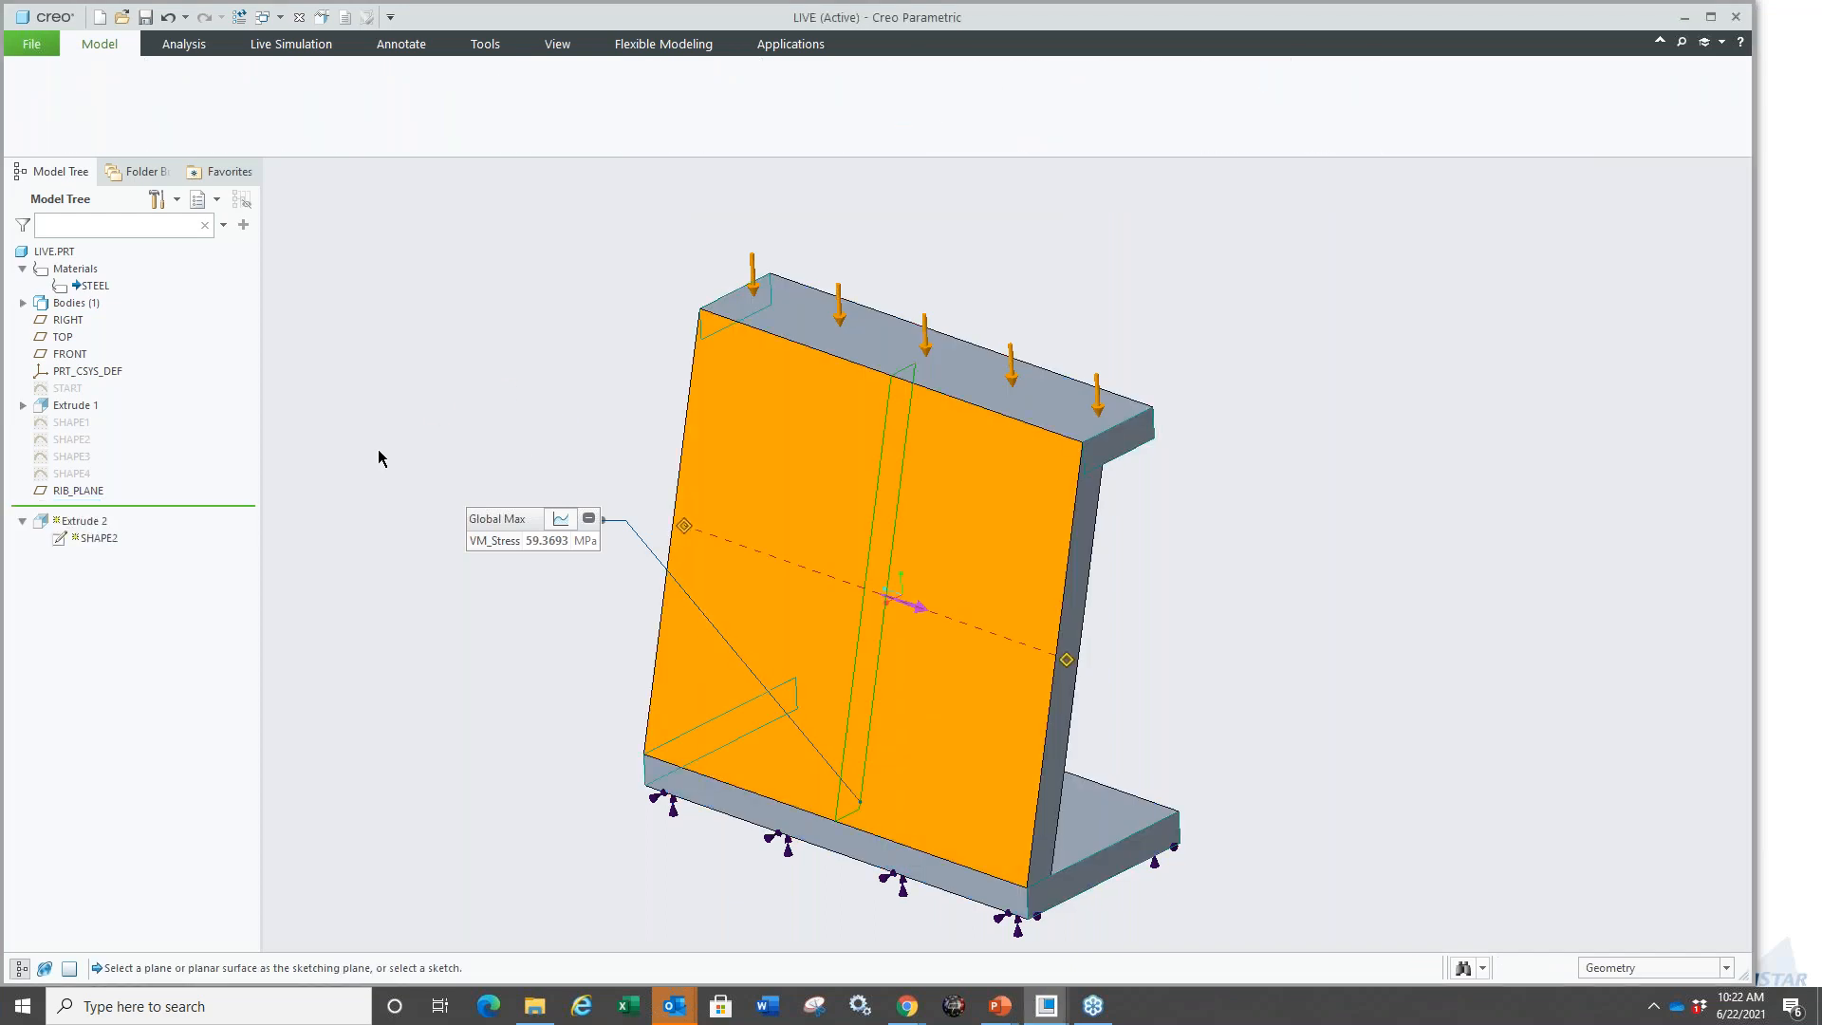
pyautogui.click(71, 456)
pyautogui.middleClick(555, 419)
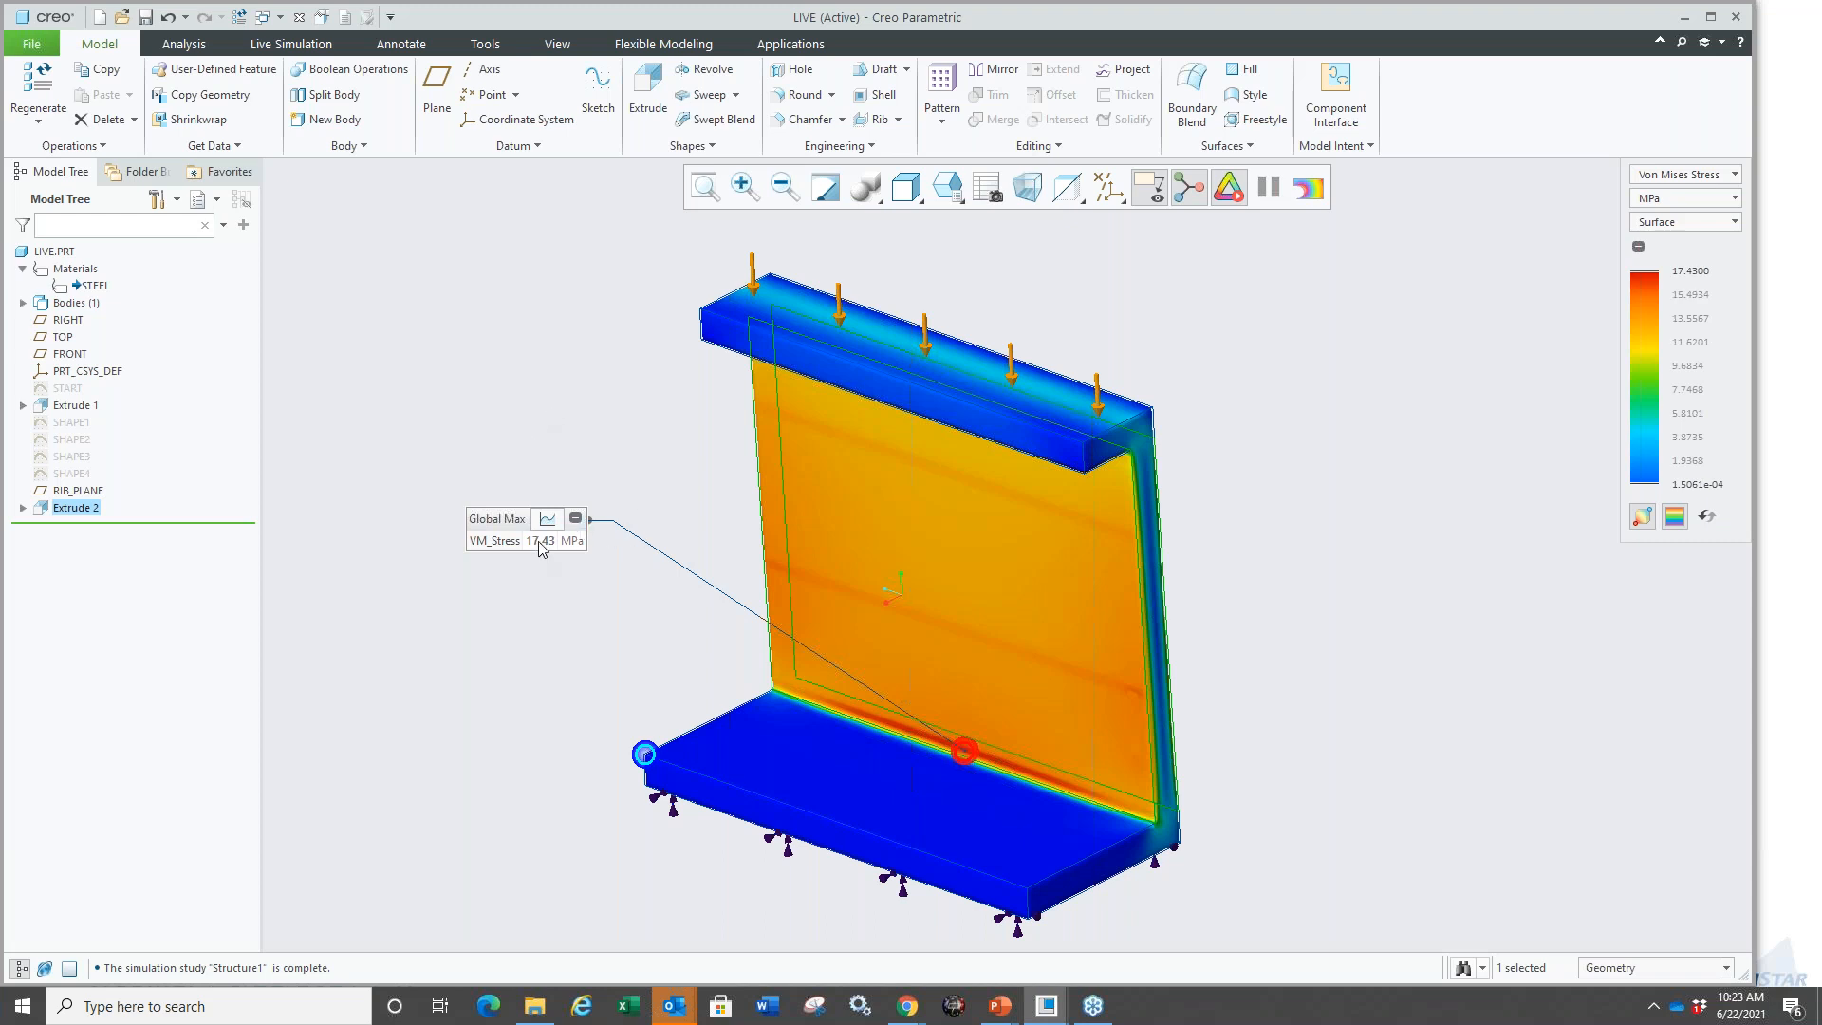
# Redefine the web extrusion, Extrude 2, to use the SHAPE4 sketch.
pyautogui.click(888, 538)
pyautogui.click(927, 447)
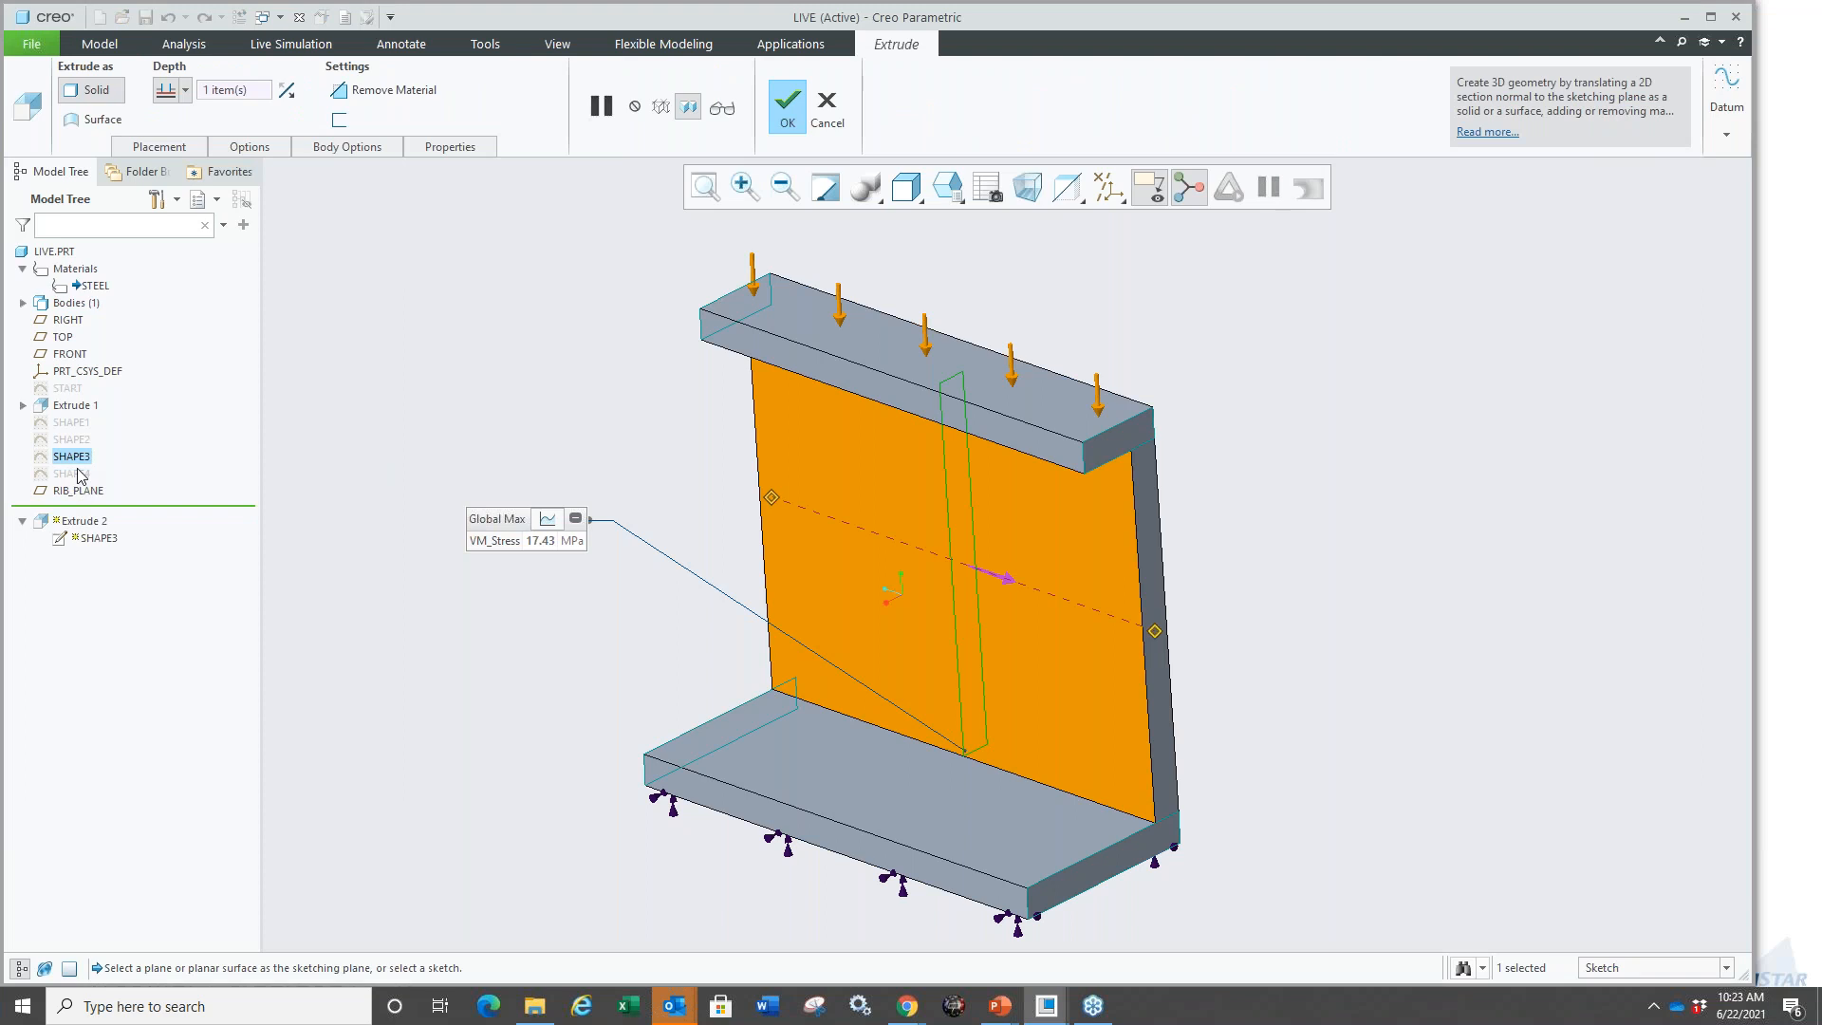
pyautogui.middleClick(605, 395)
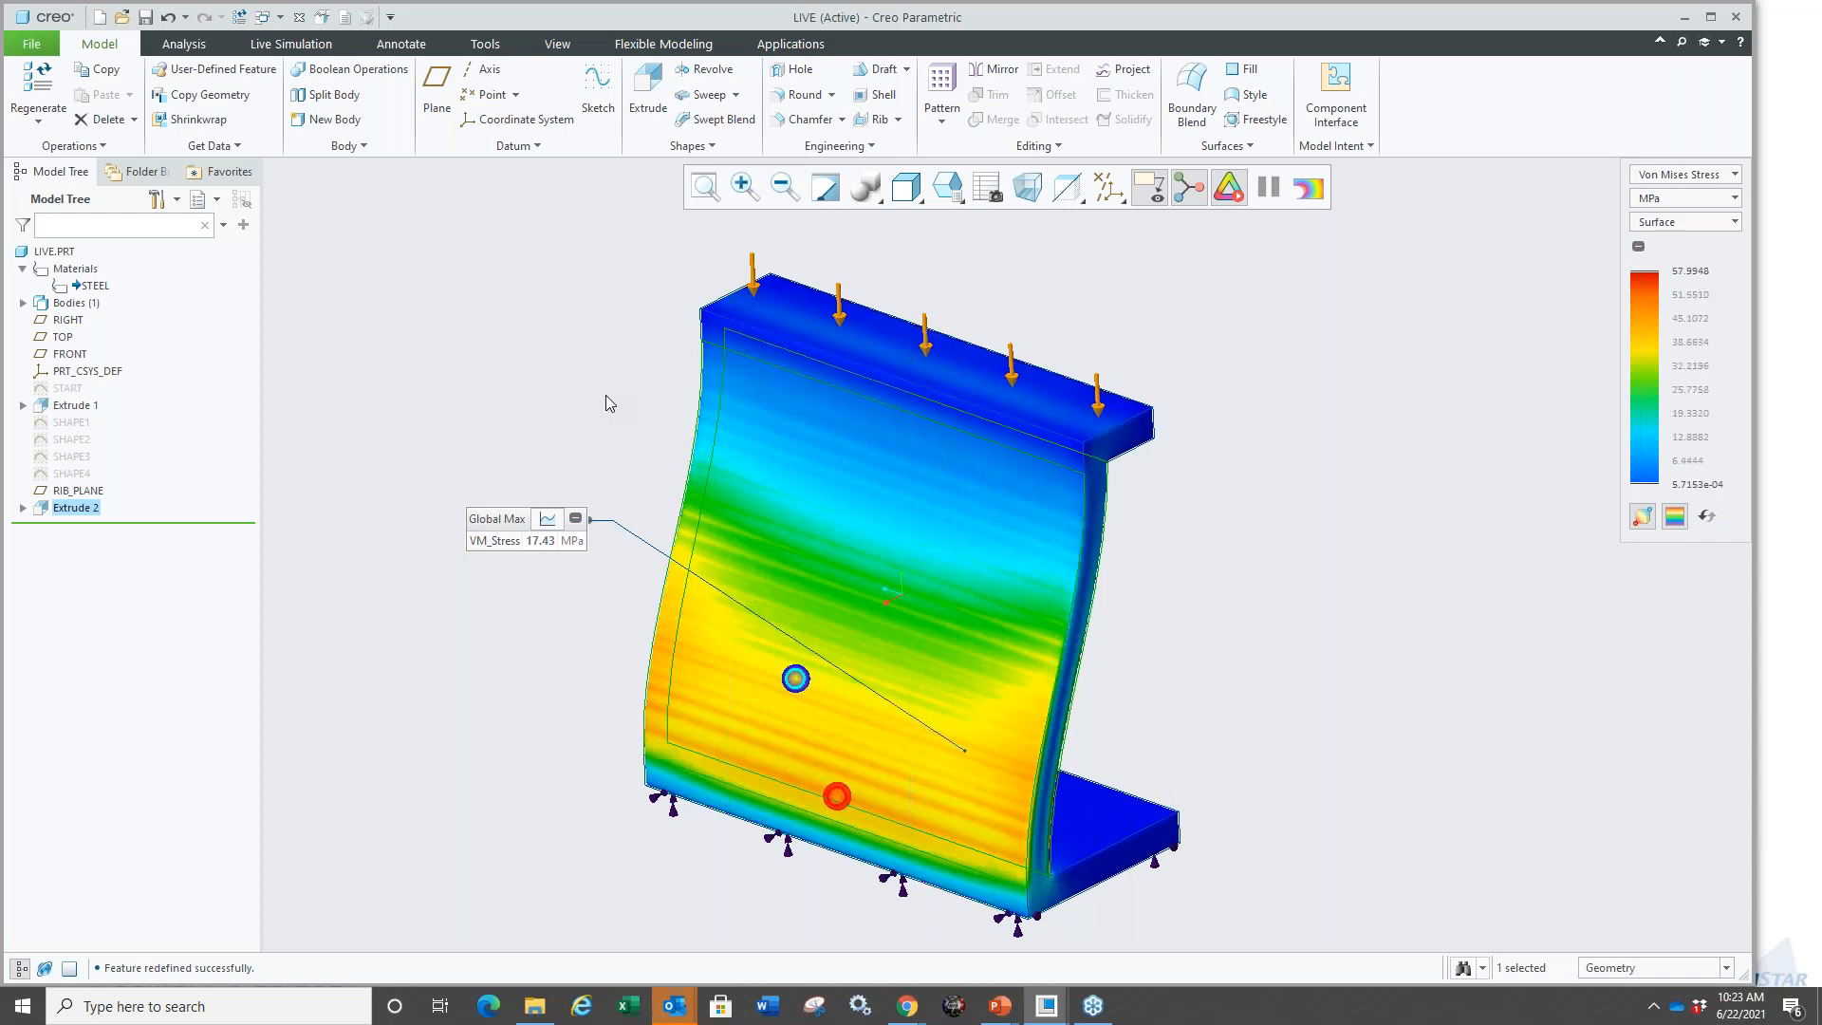
pyautogui.scroll(-1, 562, 449)
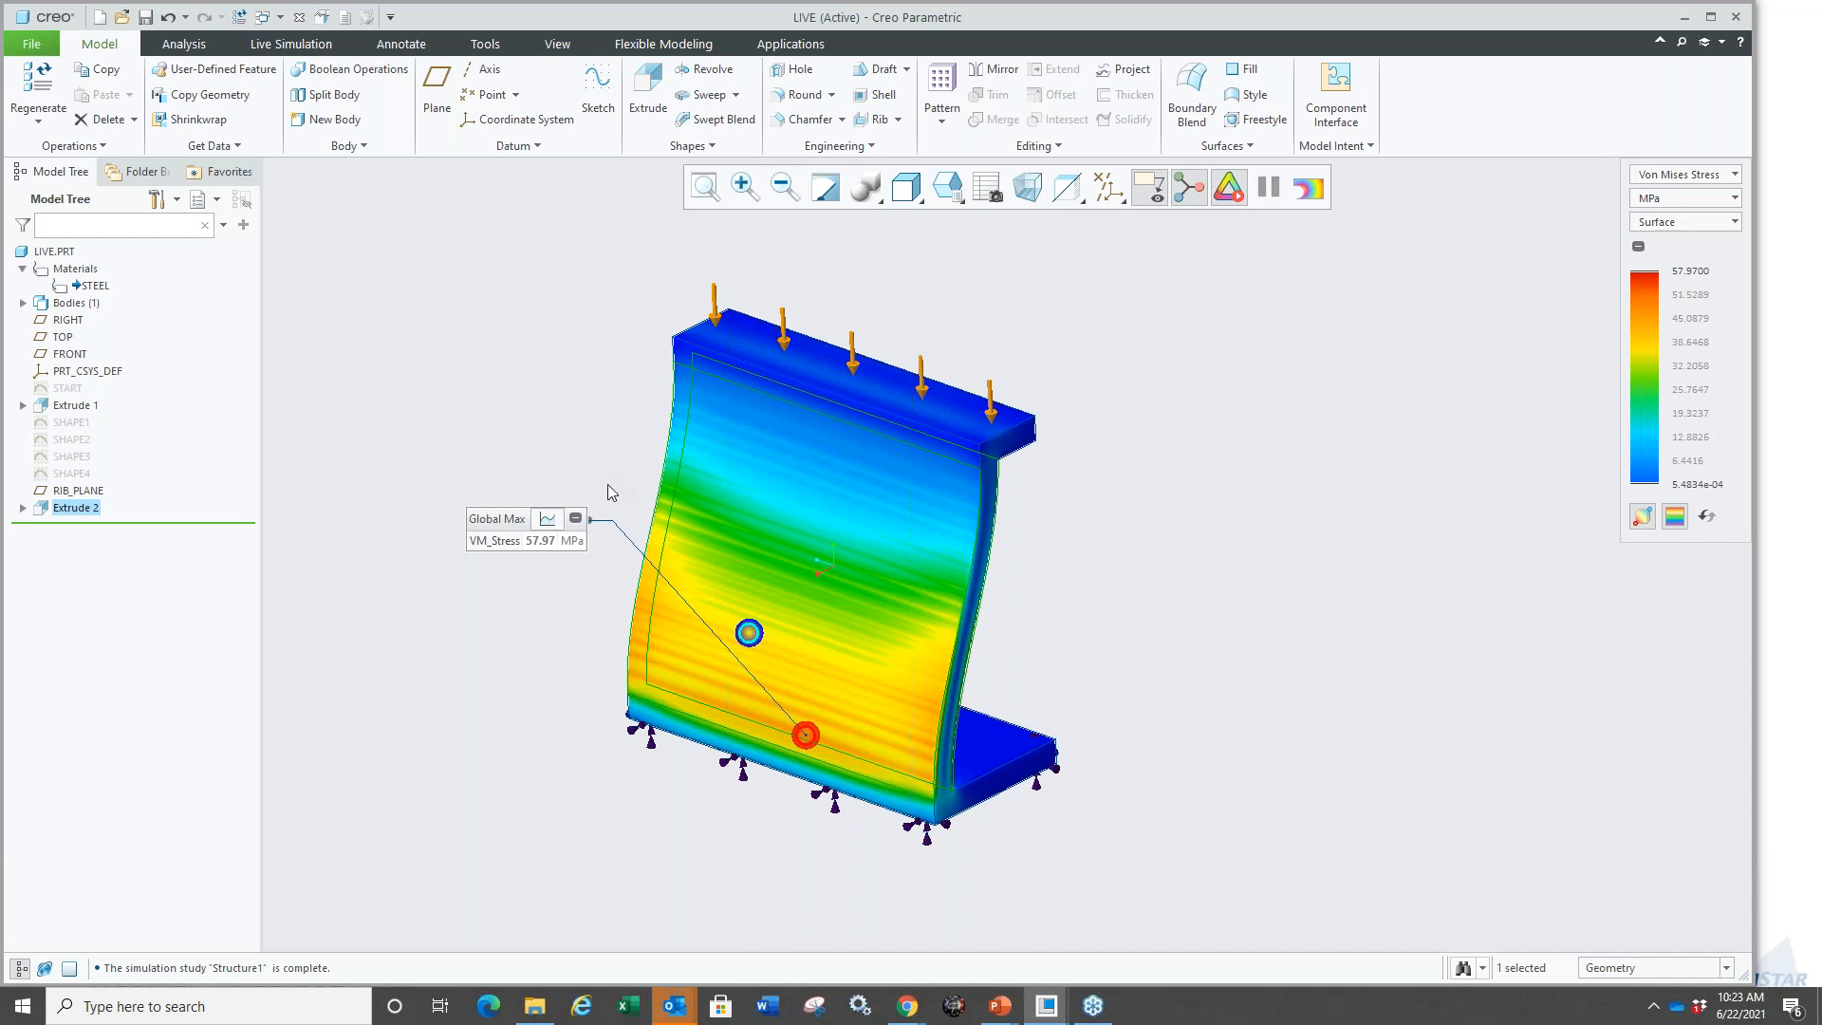
pyautogui.scroll(-3, 615, 485)
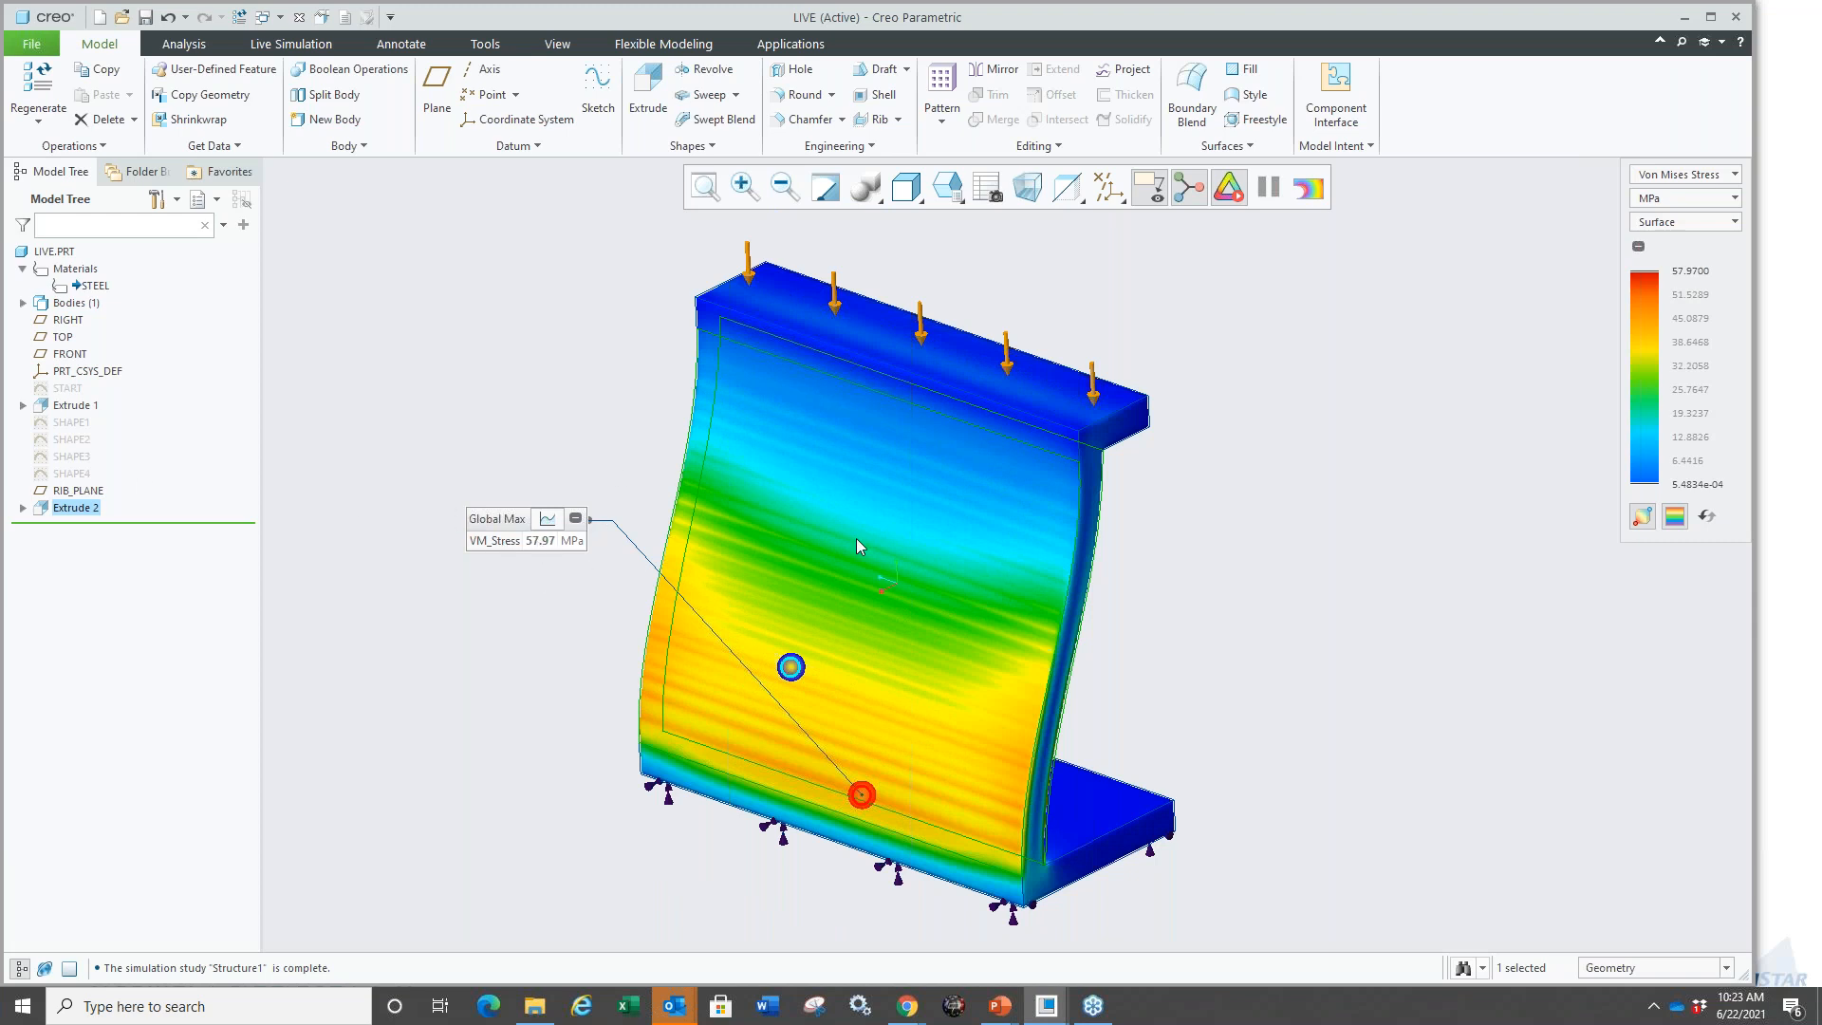
# Redefine the web extrusion, Extrude 2, to return to the straight slanted web sketch.
pyautogui.click(810, 539)
pyautogui.rightClick(809, 539)
pyautogui.click(840, 448)
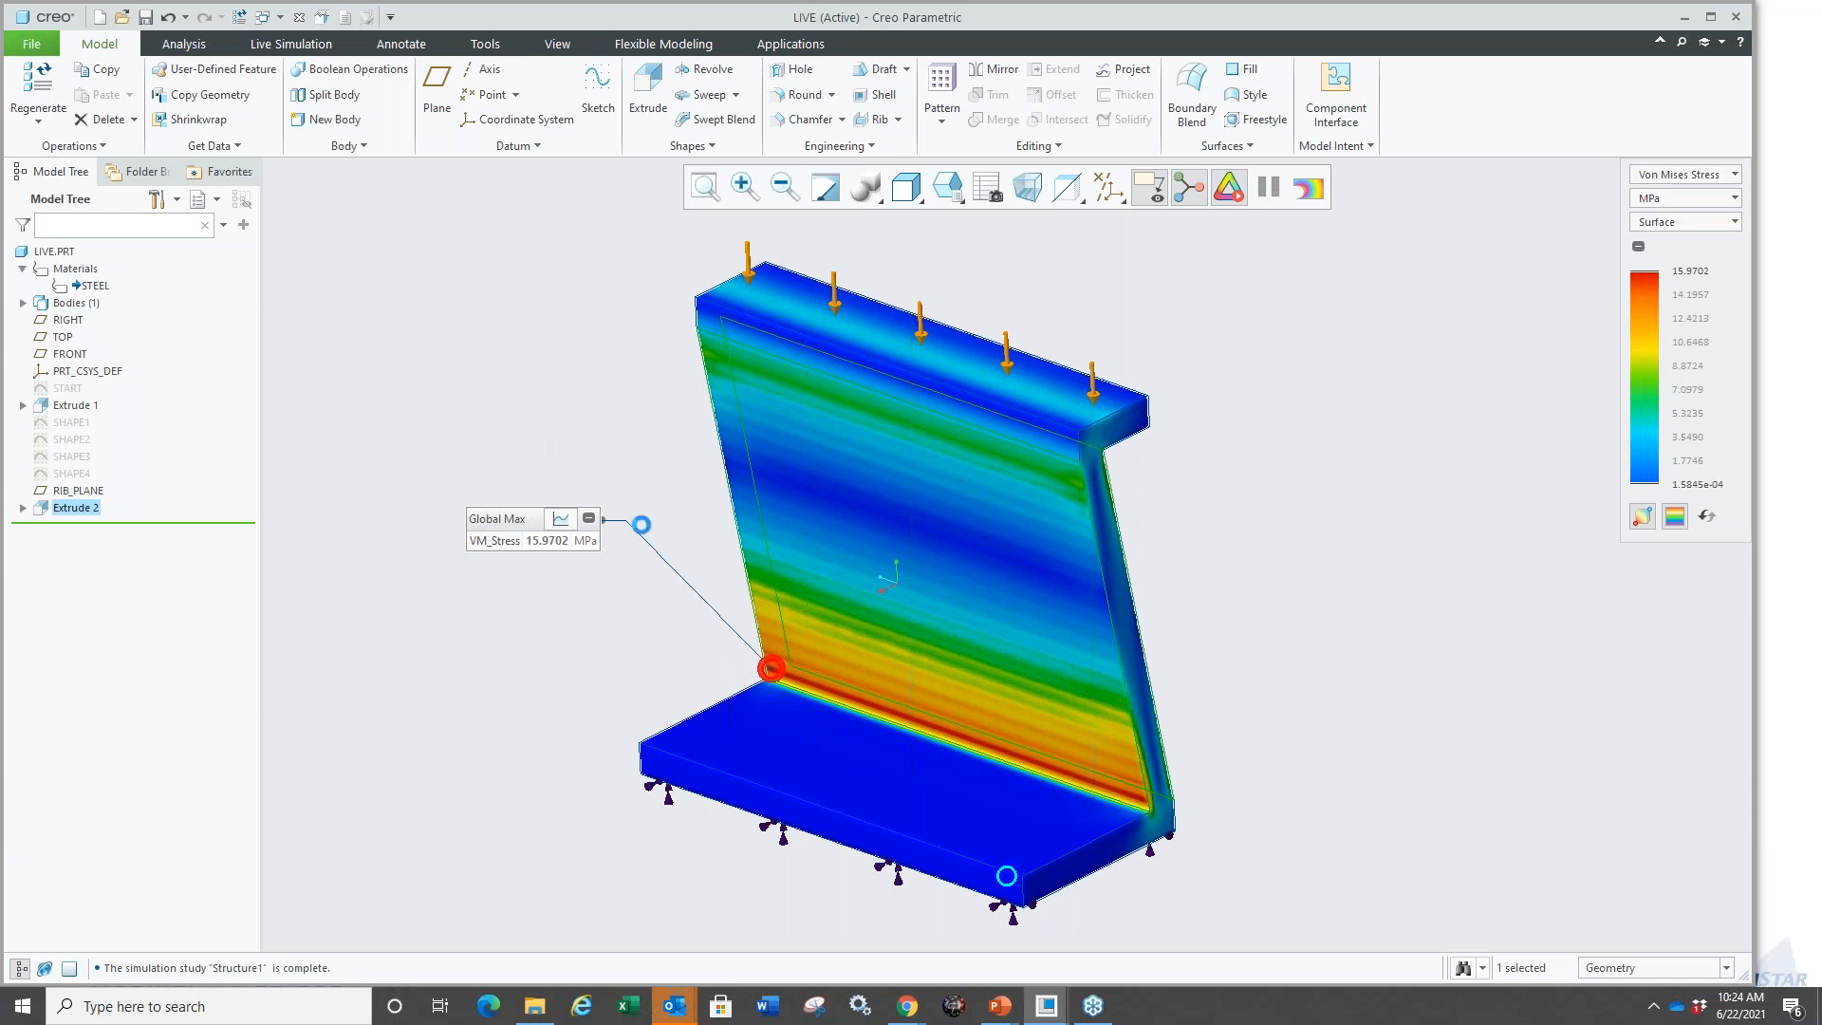
# Compare the Global Max stress of all the web shape variants in the probe's graph, then close the graph.
pyautogui.click(561, 520)
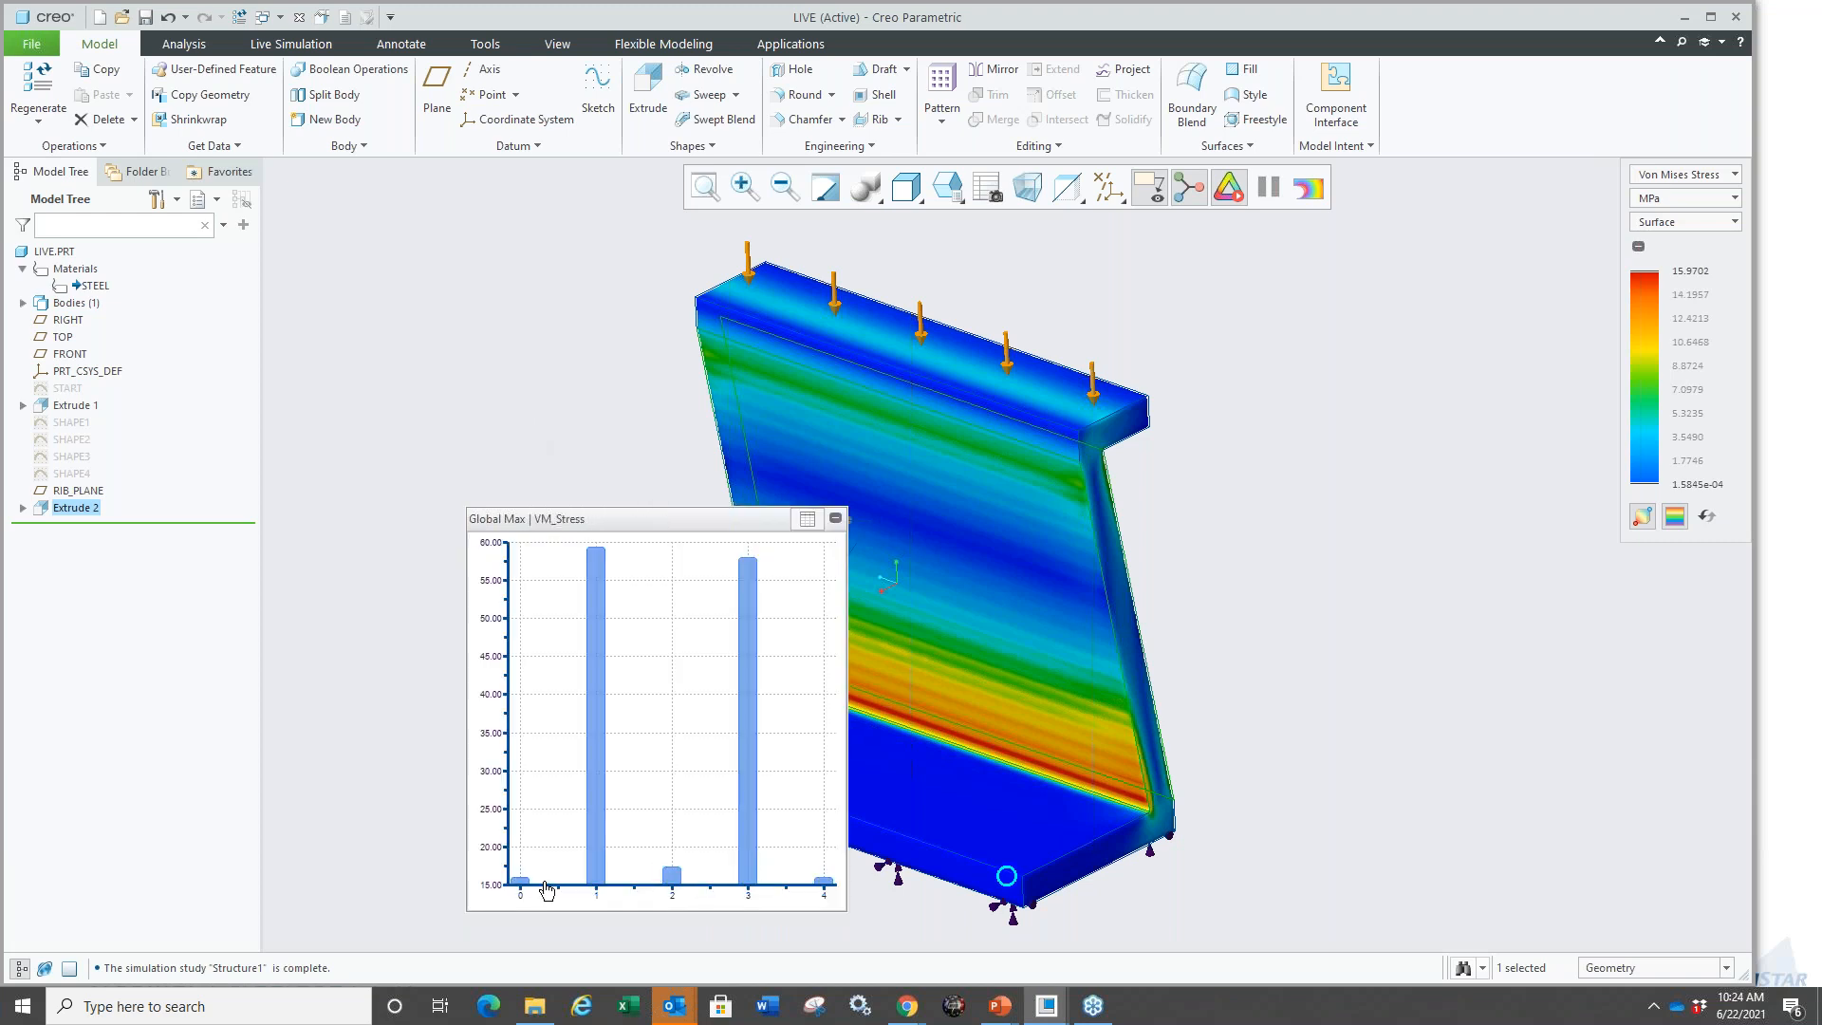
pyautogui.hotkey('ctrl', '1')
pyautogui.click(507, 874)
pyautogui.moveTo(507, 875); pyautogui.dragTo(639, 349)
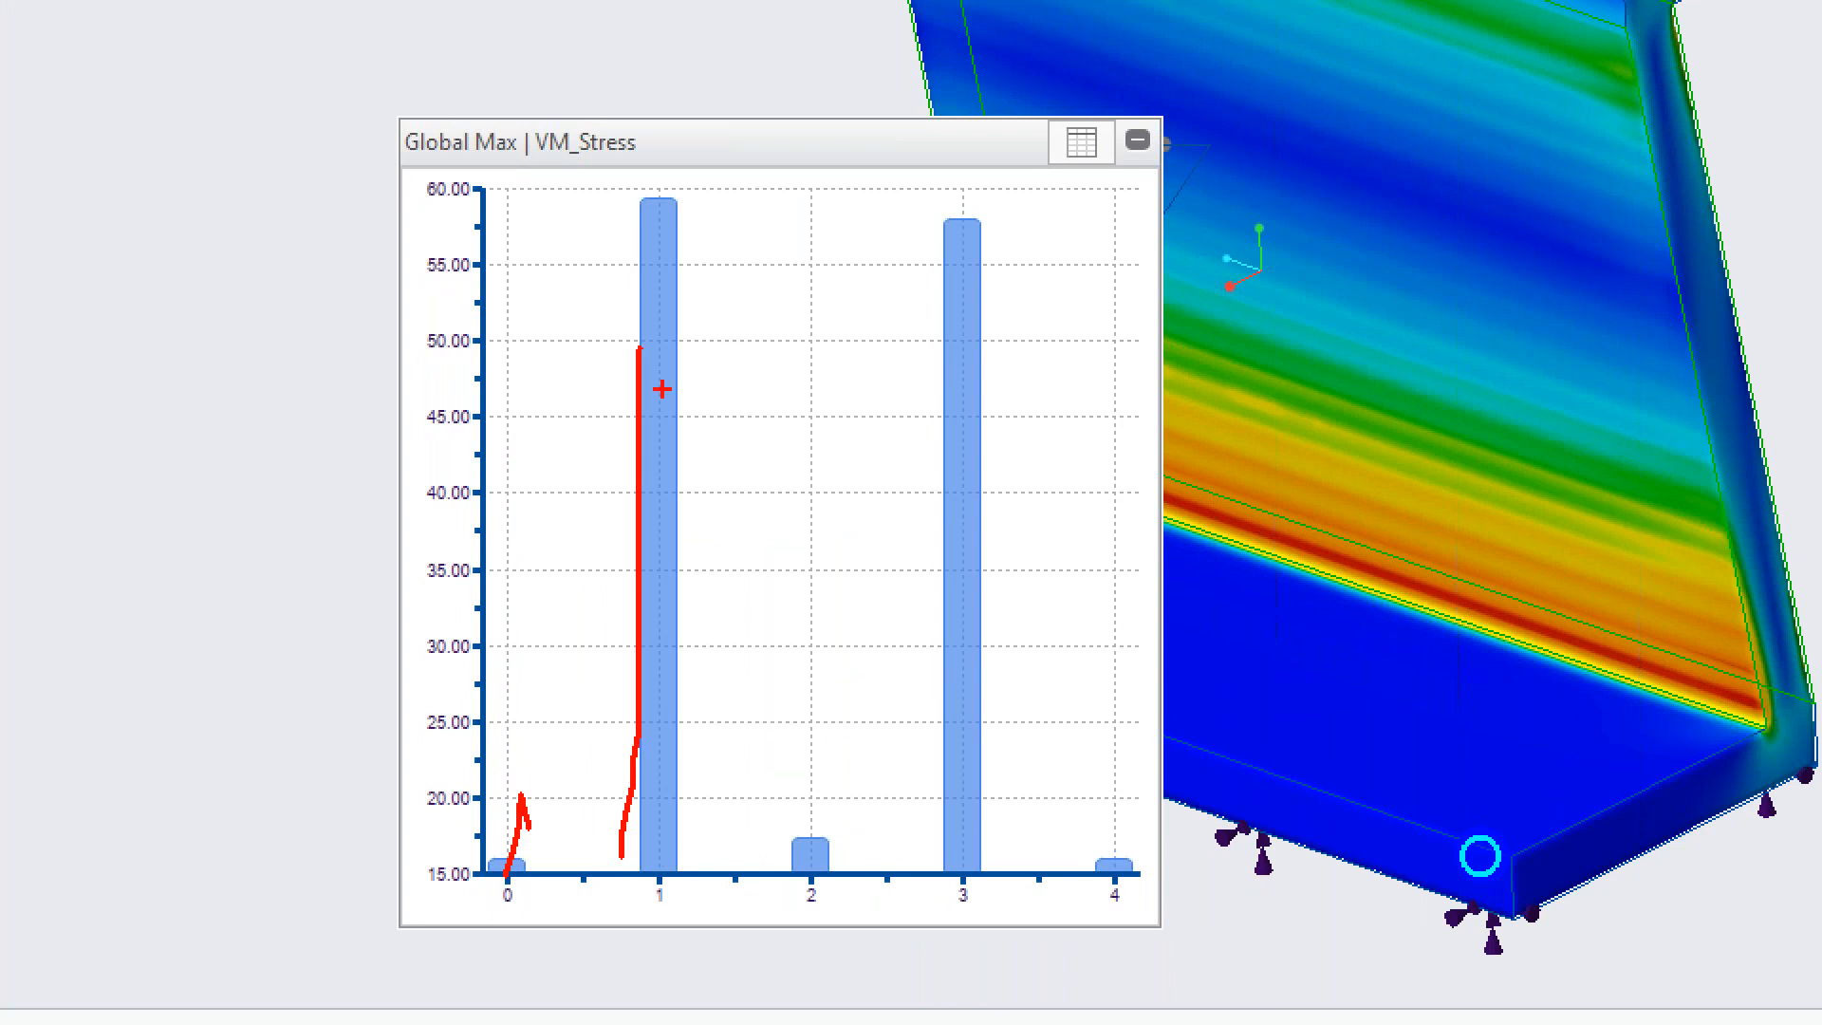
pyautogui.moveTo(830, 897); pyautogui.dragTo(817, 797)
pyautogui.moveTo(1006, 890); pyautogui.dragTo(981, 546)
pyautogui.moveTo(1106, 883); pyautogui.dragTo(1091, 770)
pyautogui.press('Escape')
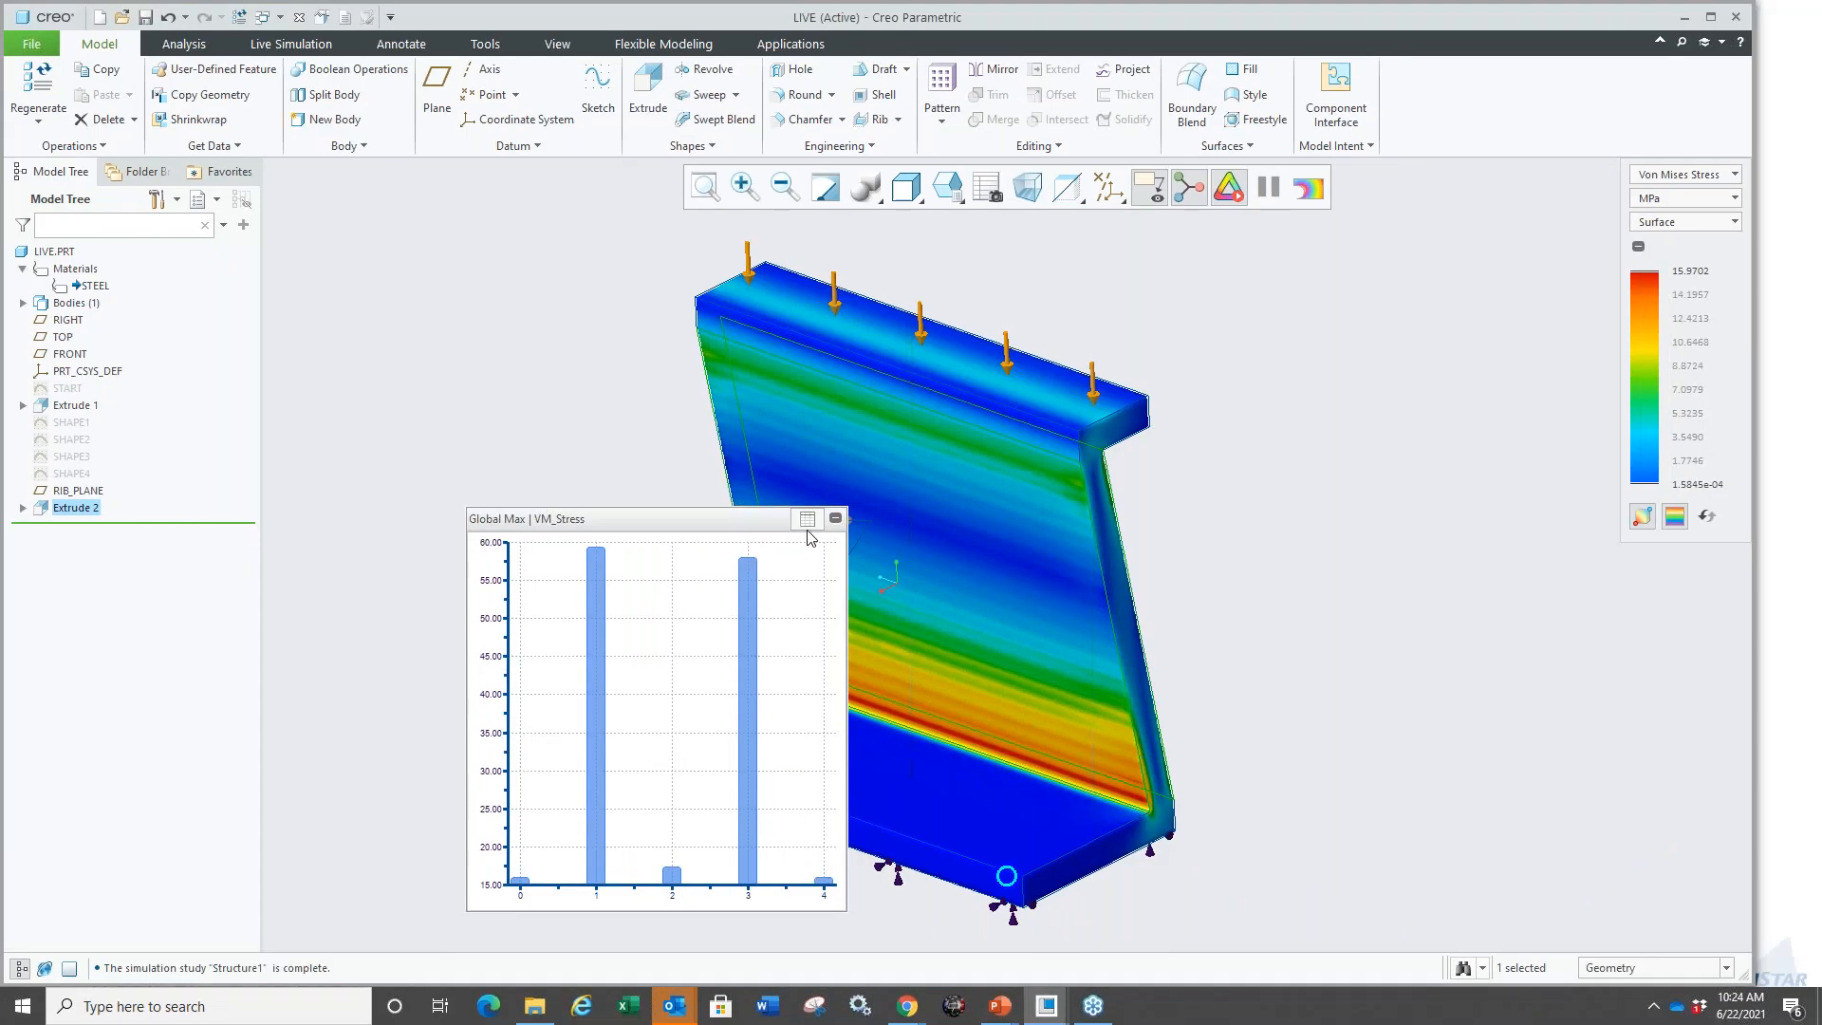
pyautogui.click(835, 519)
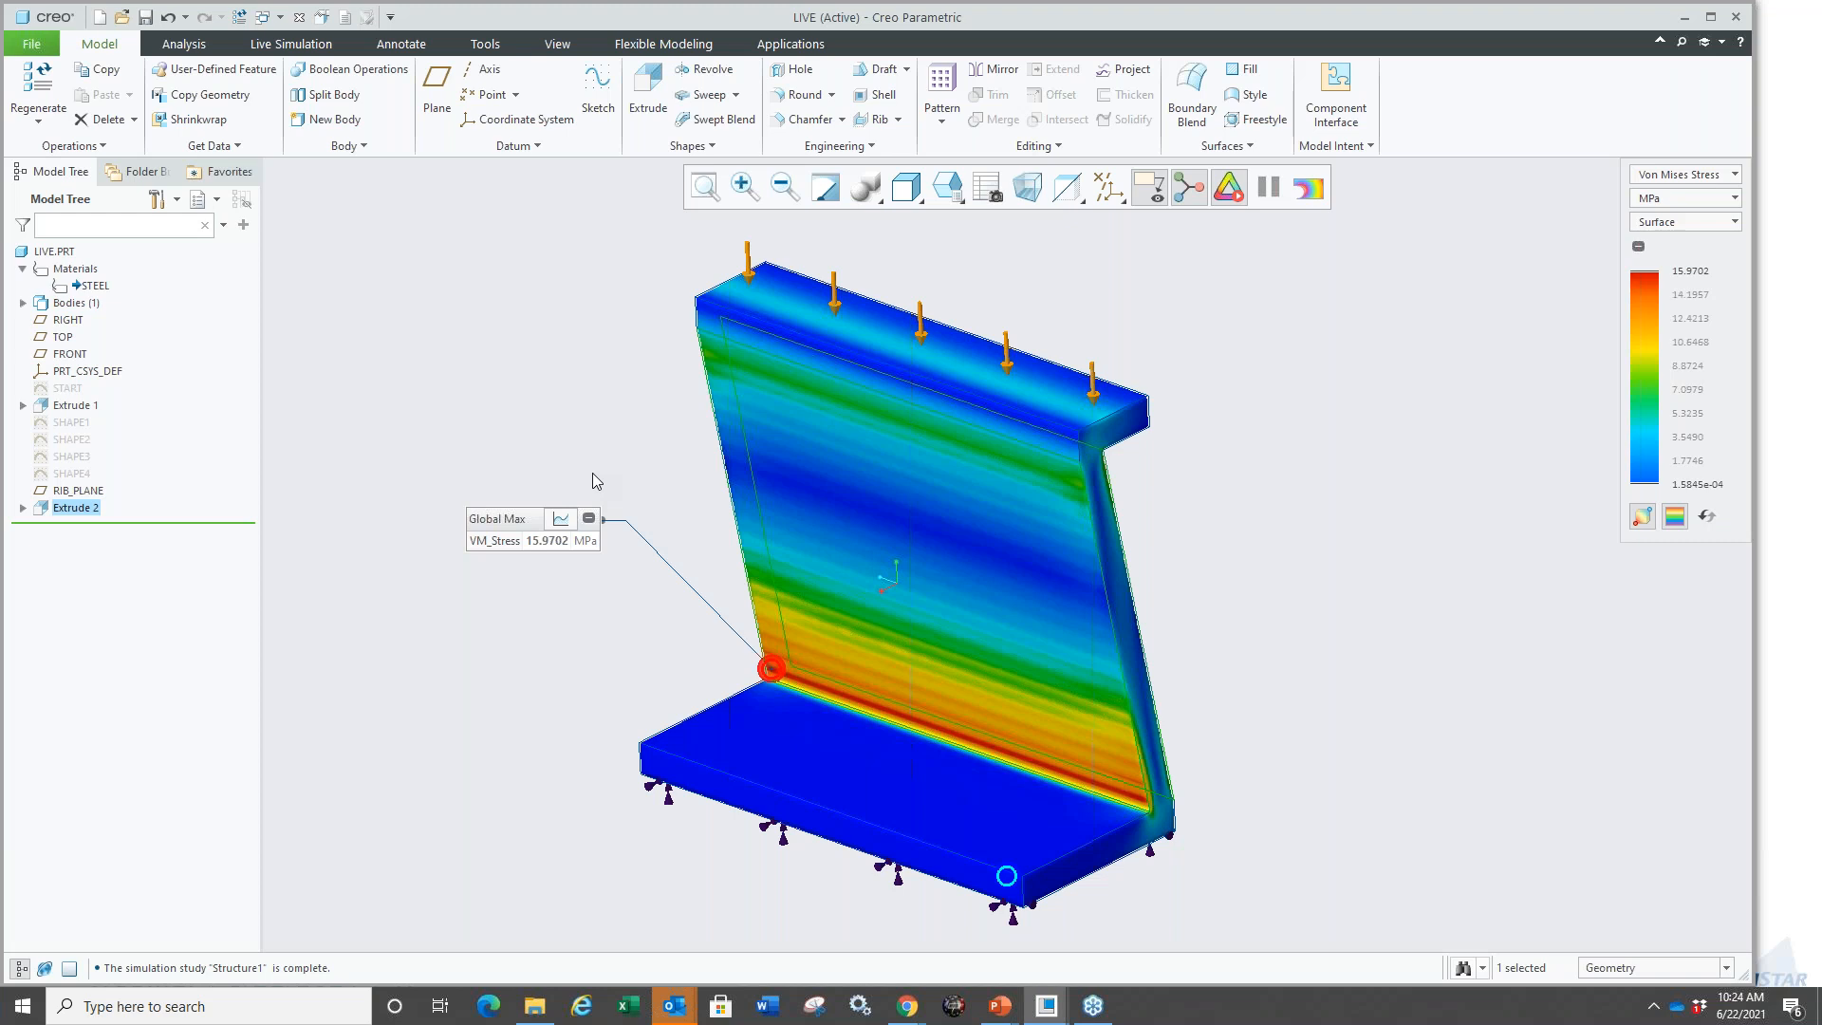
# Add a round with a 4.5 radius along the inner edge where the web meets the base.
pyautogui.click(913, 734)
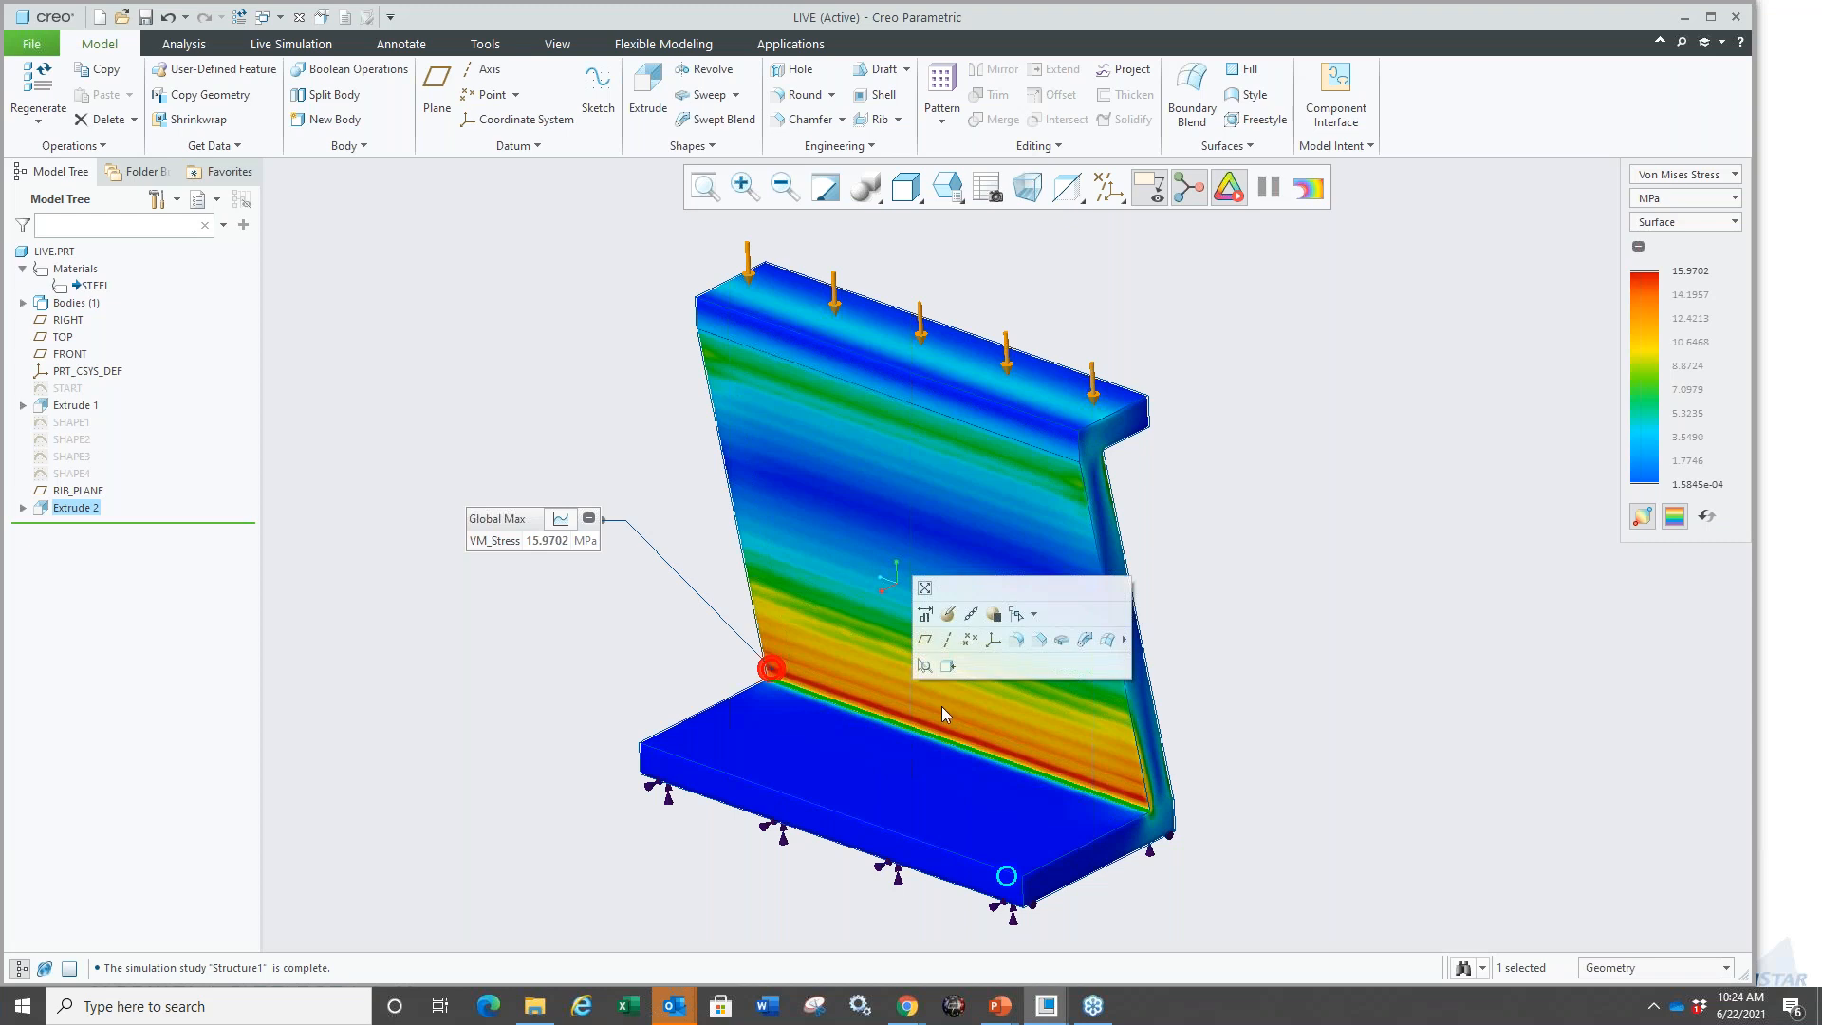
pyautogui.click(1020, 645)
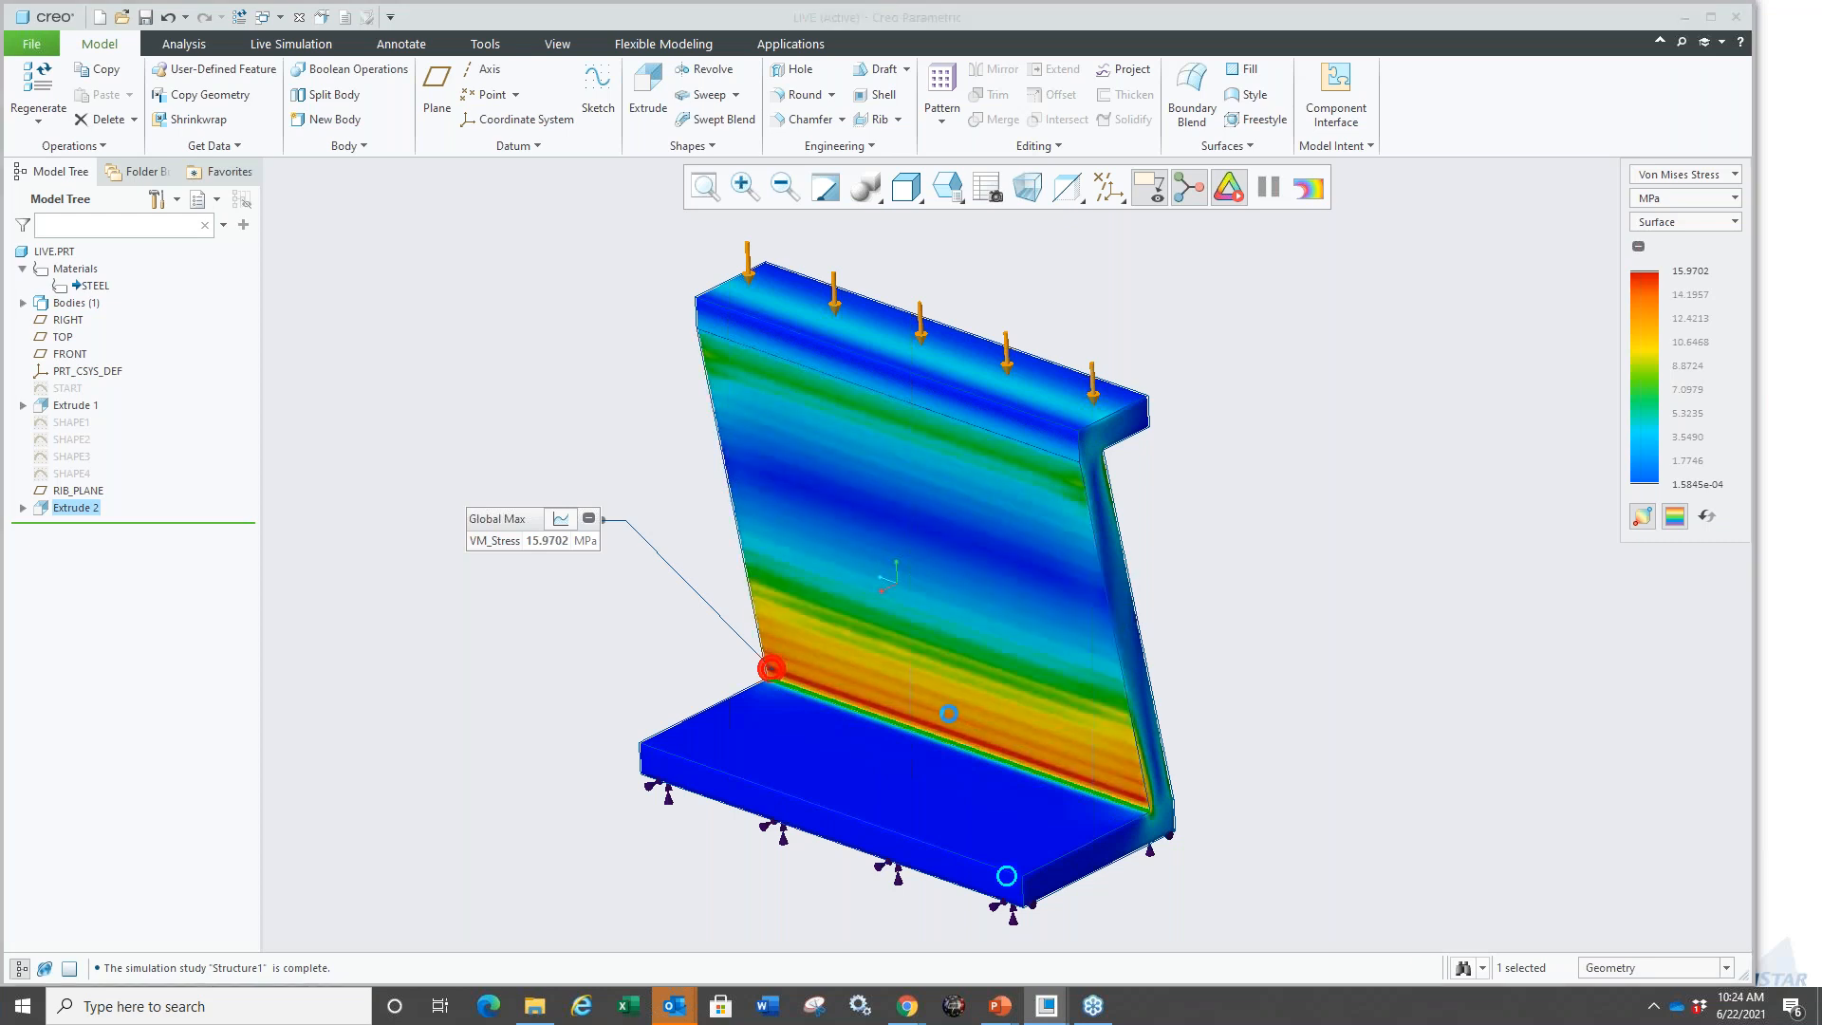
pyautogui.moveTo(956, 743); pyautogui.dragTo(927, 760)
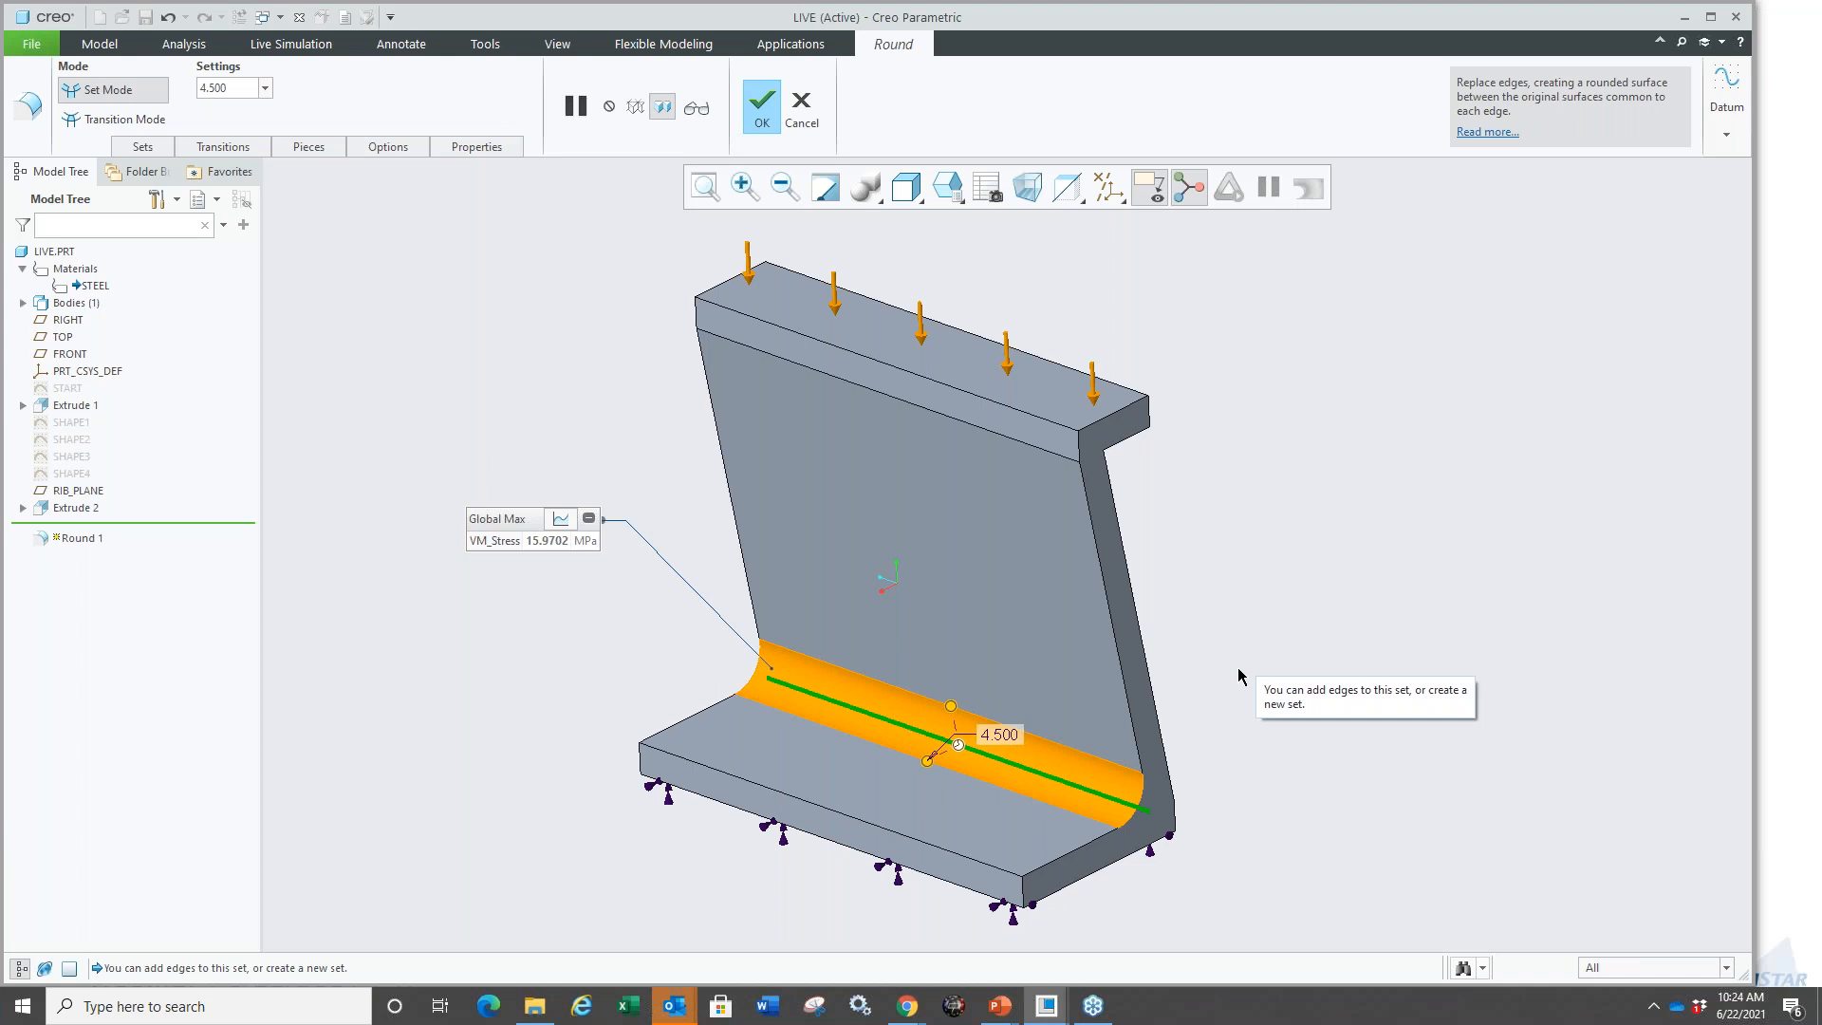
pyautogui.middleClick(1191, 683)
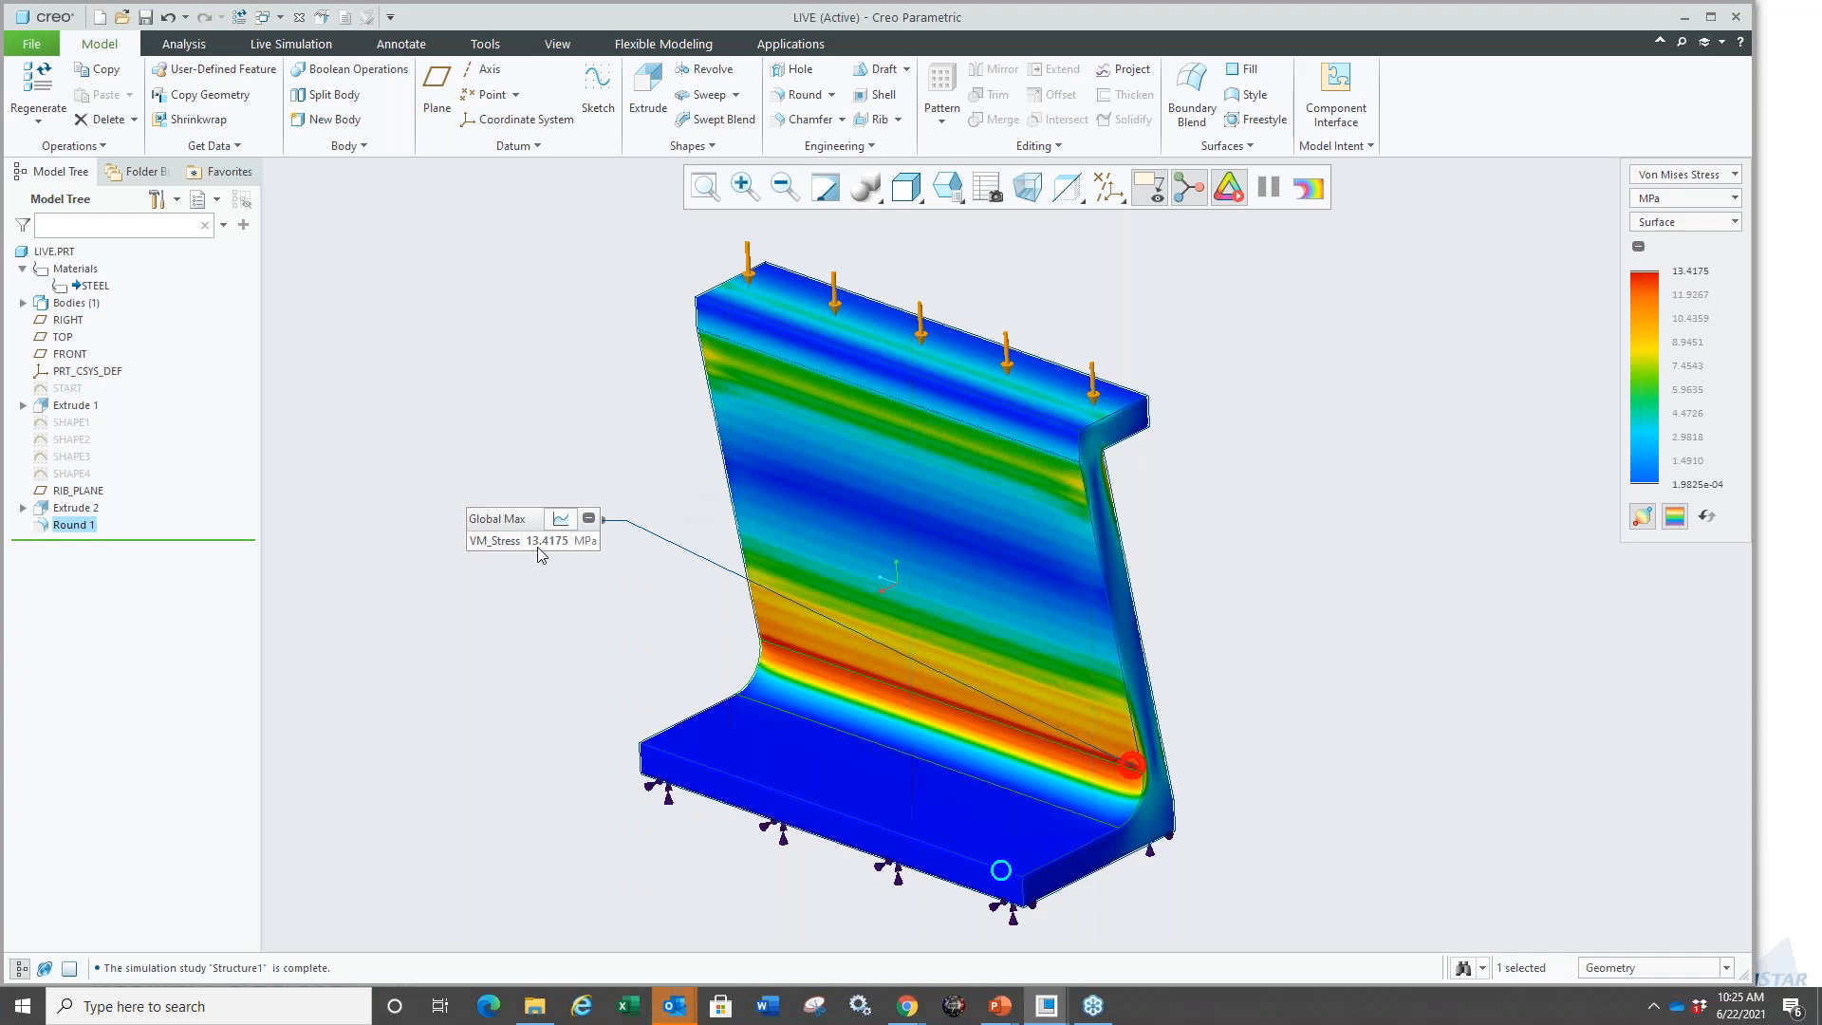
# Chamfer the edge where the web meets the top flange's underside as D1 x D2, about 2.7 by 10.3.
pyautogui.moveTo(806, 498); pyautogui.dragTo(647, 436, button='middle')
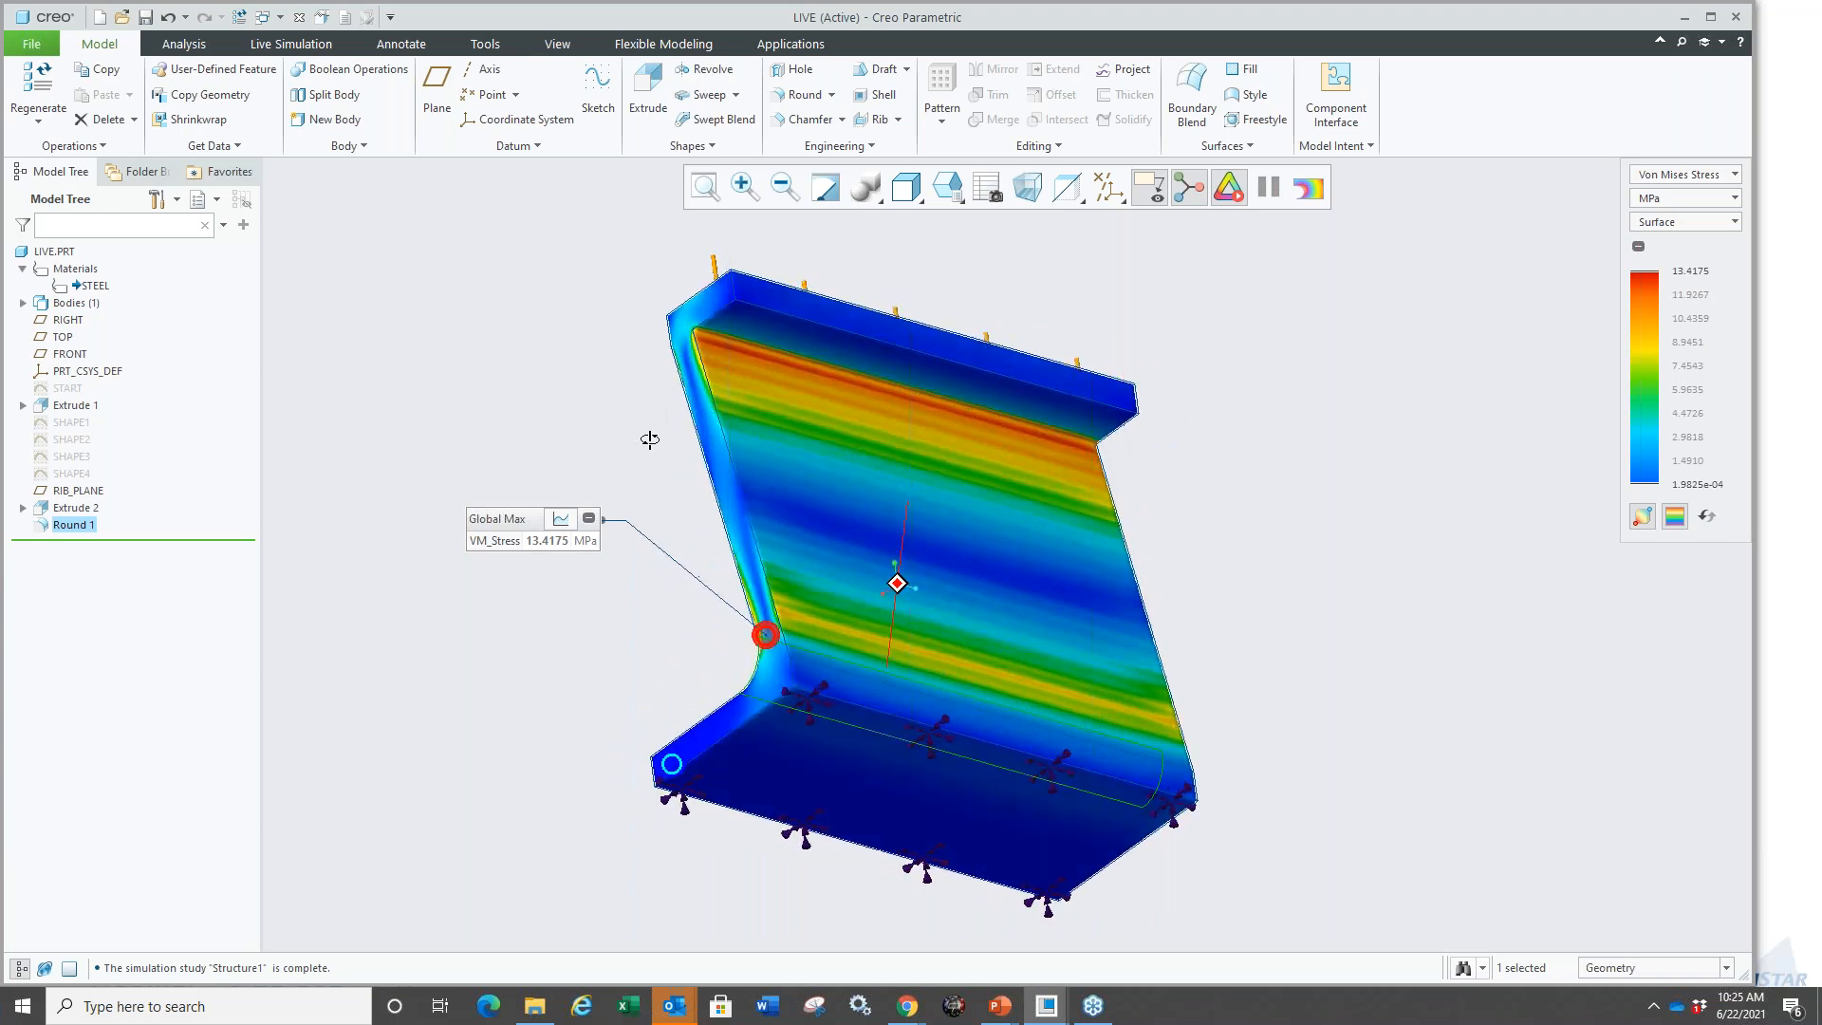
pyautogui.click(776, 357)
pyautogui.click(881, 269)
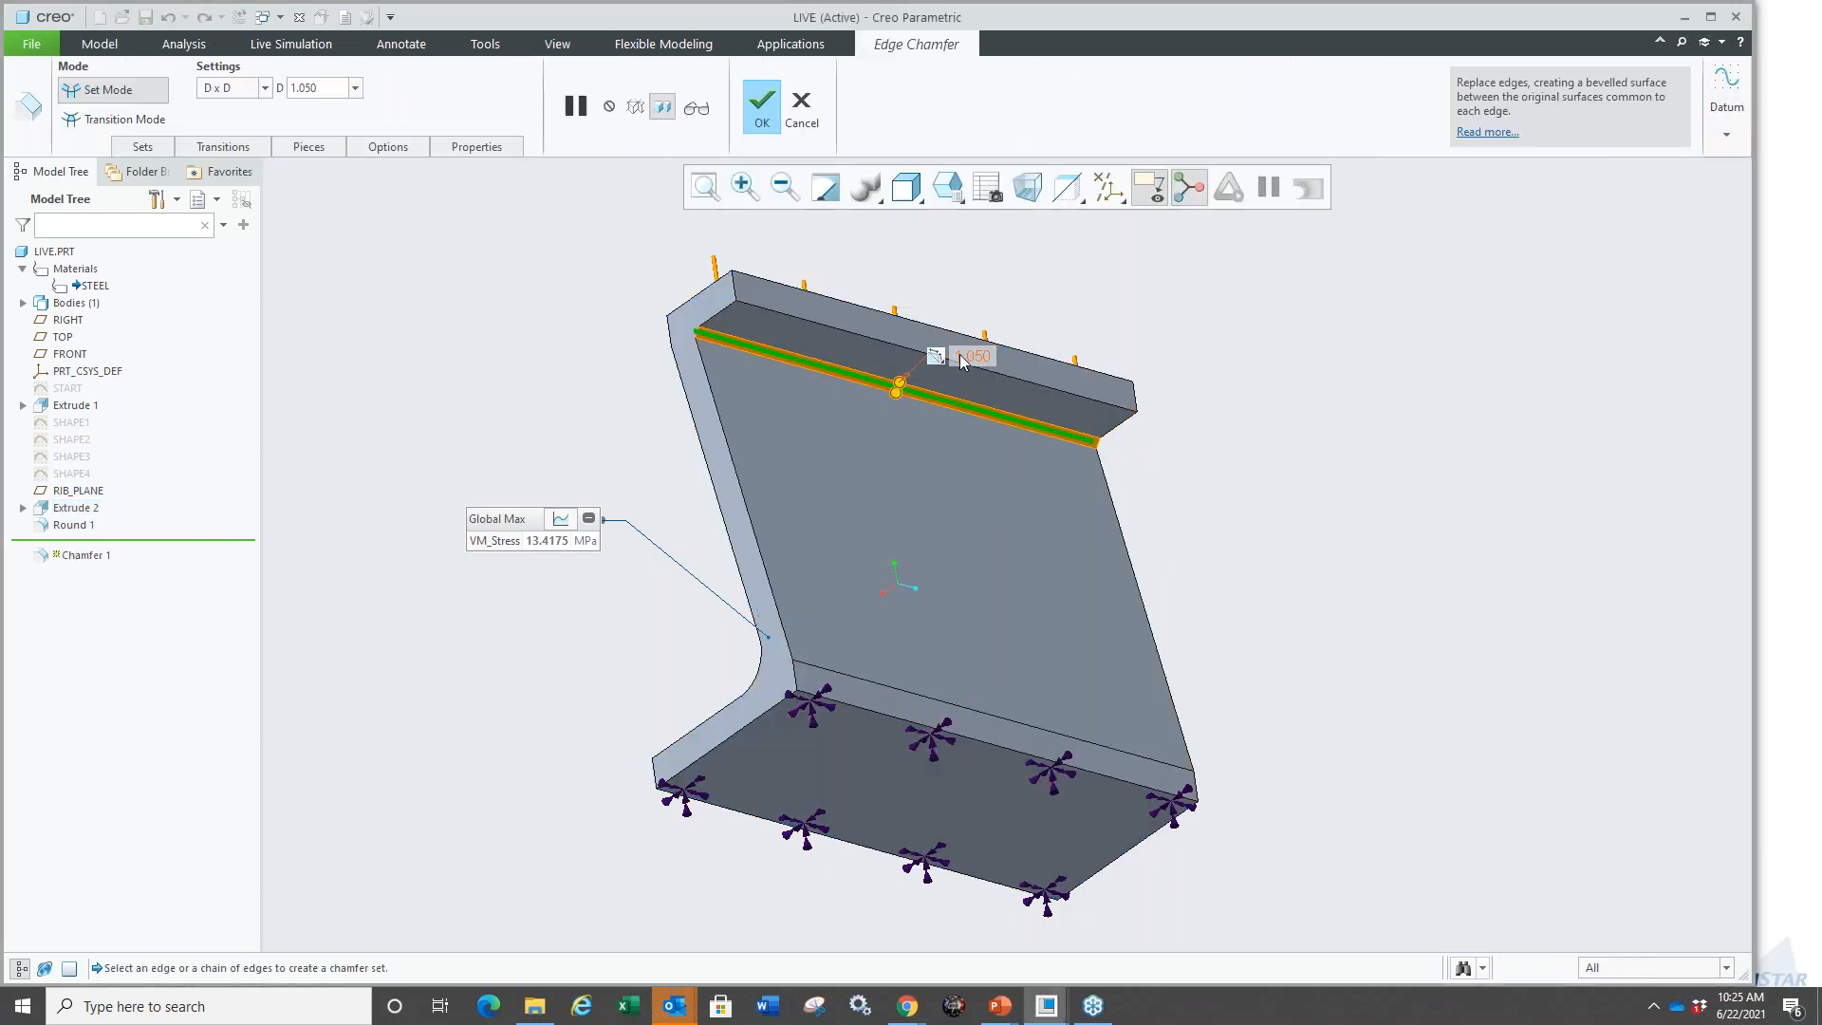
pyautogui.click(936, 355)
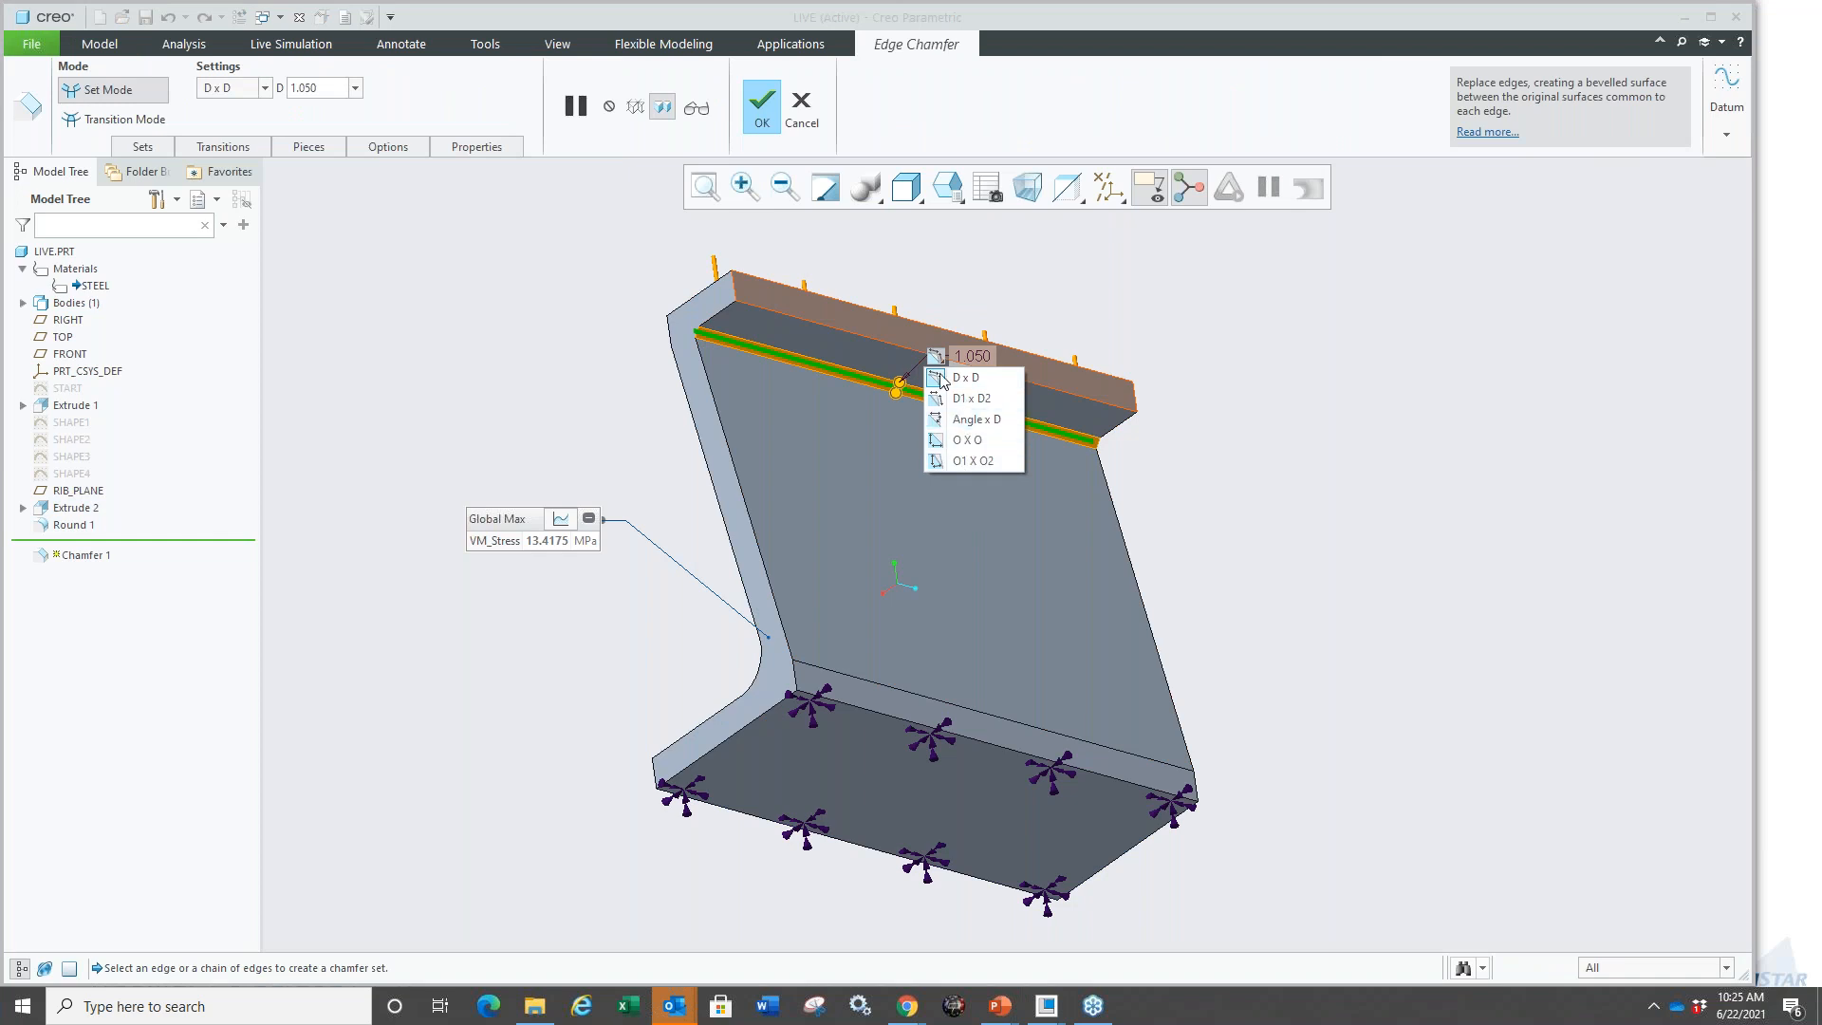
pyautogui.click(970, 398)
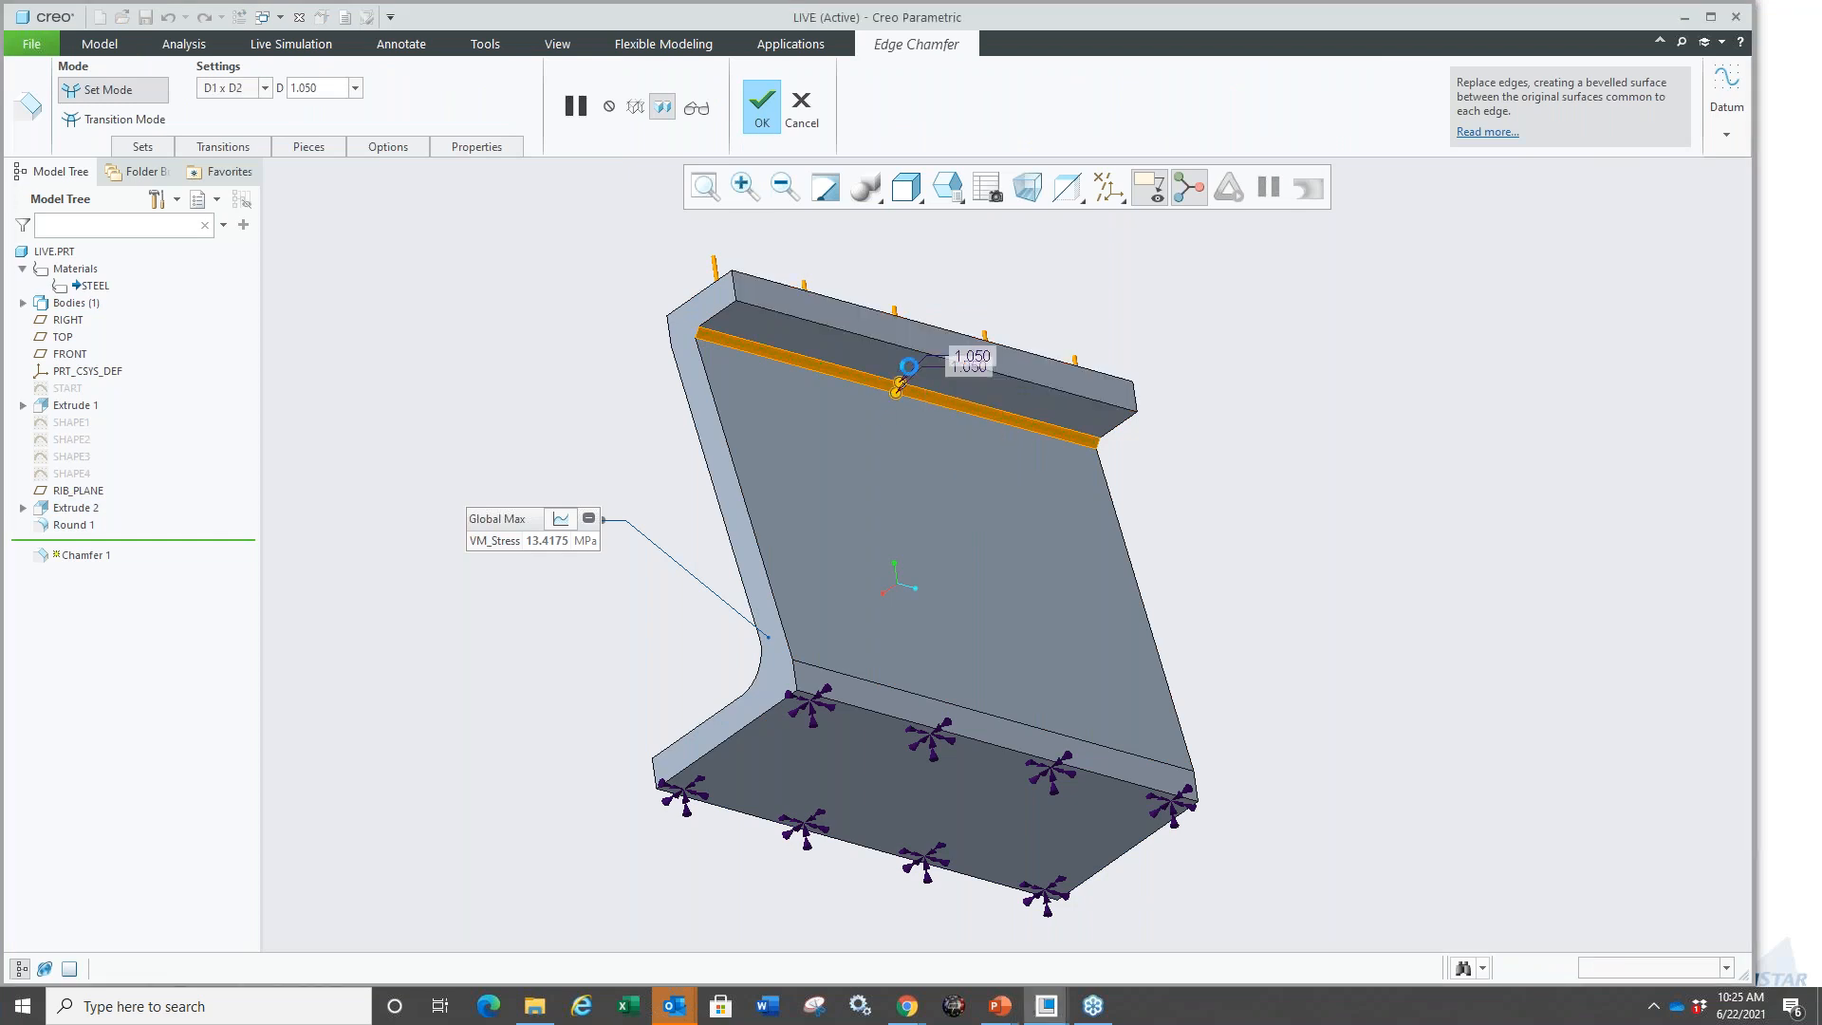
pyautogui.moveTo(901, 385); pyautogui.dragTo(899, 479)
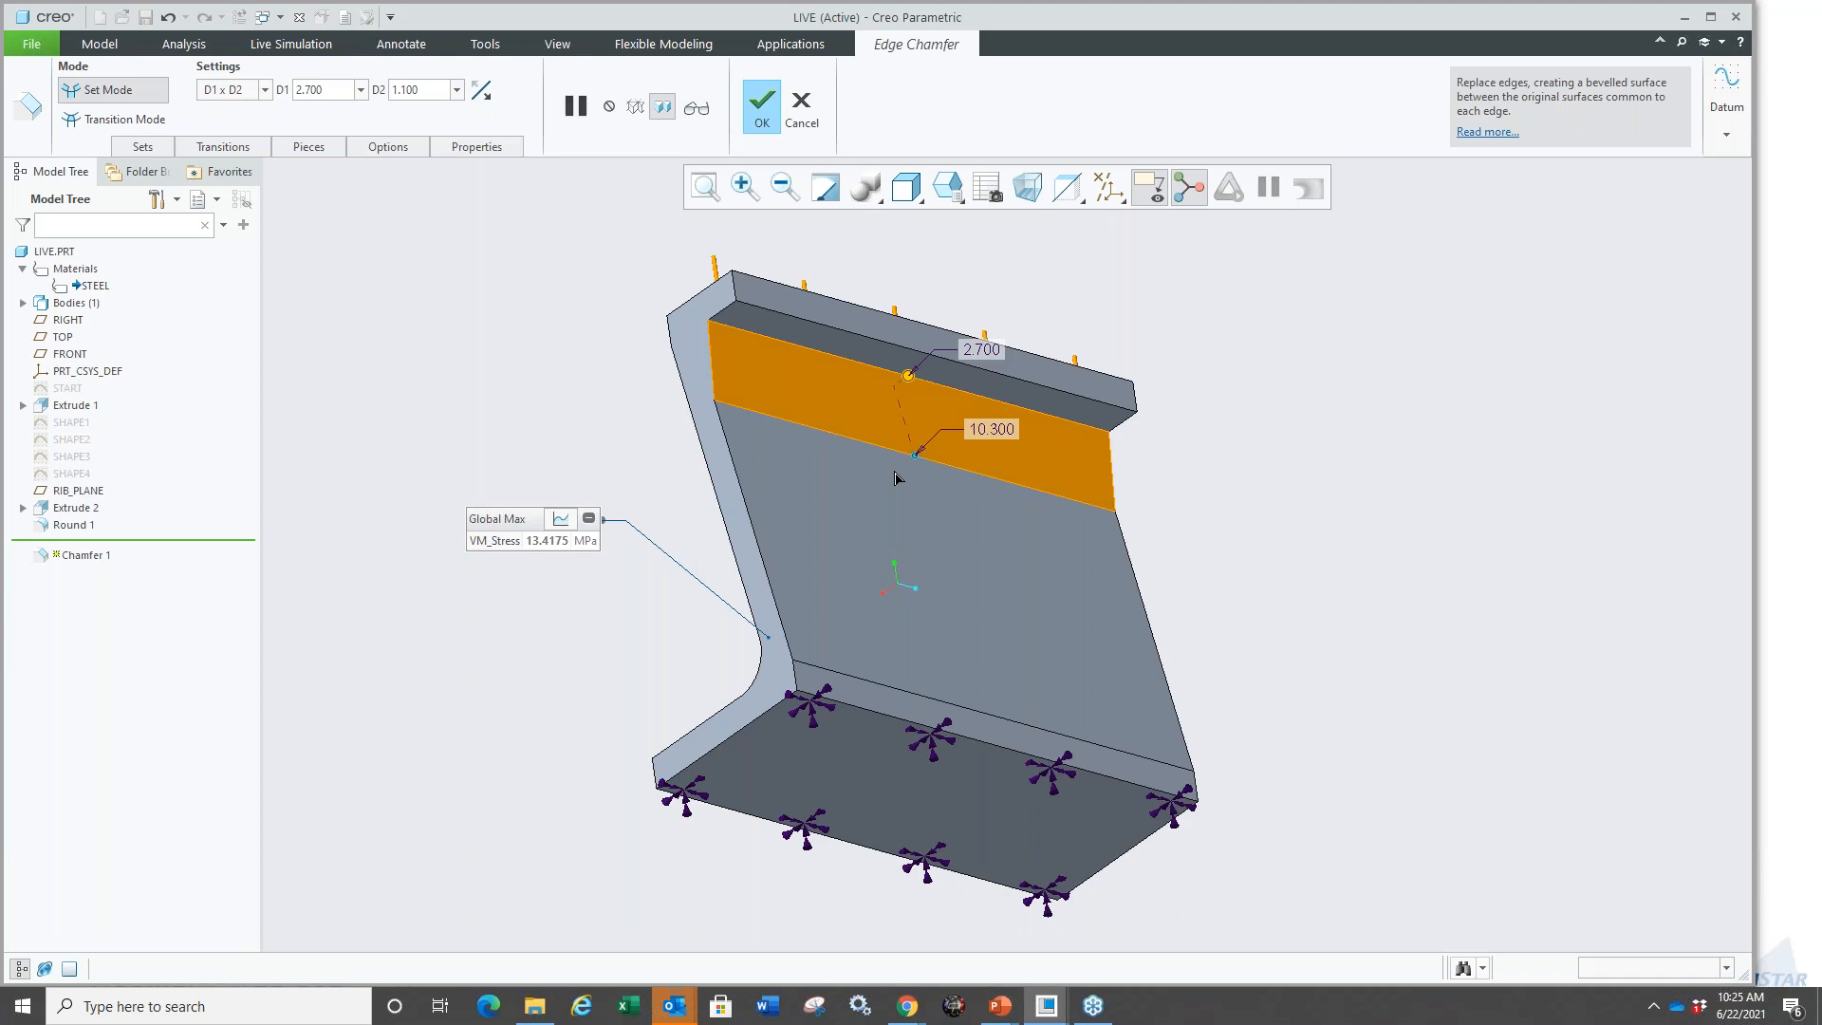
pyautogui.middleClick(520, 373)
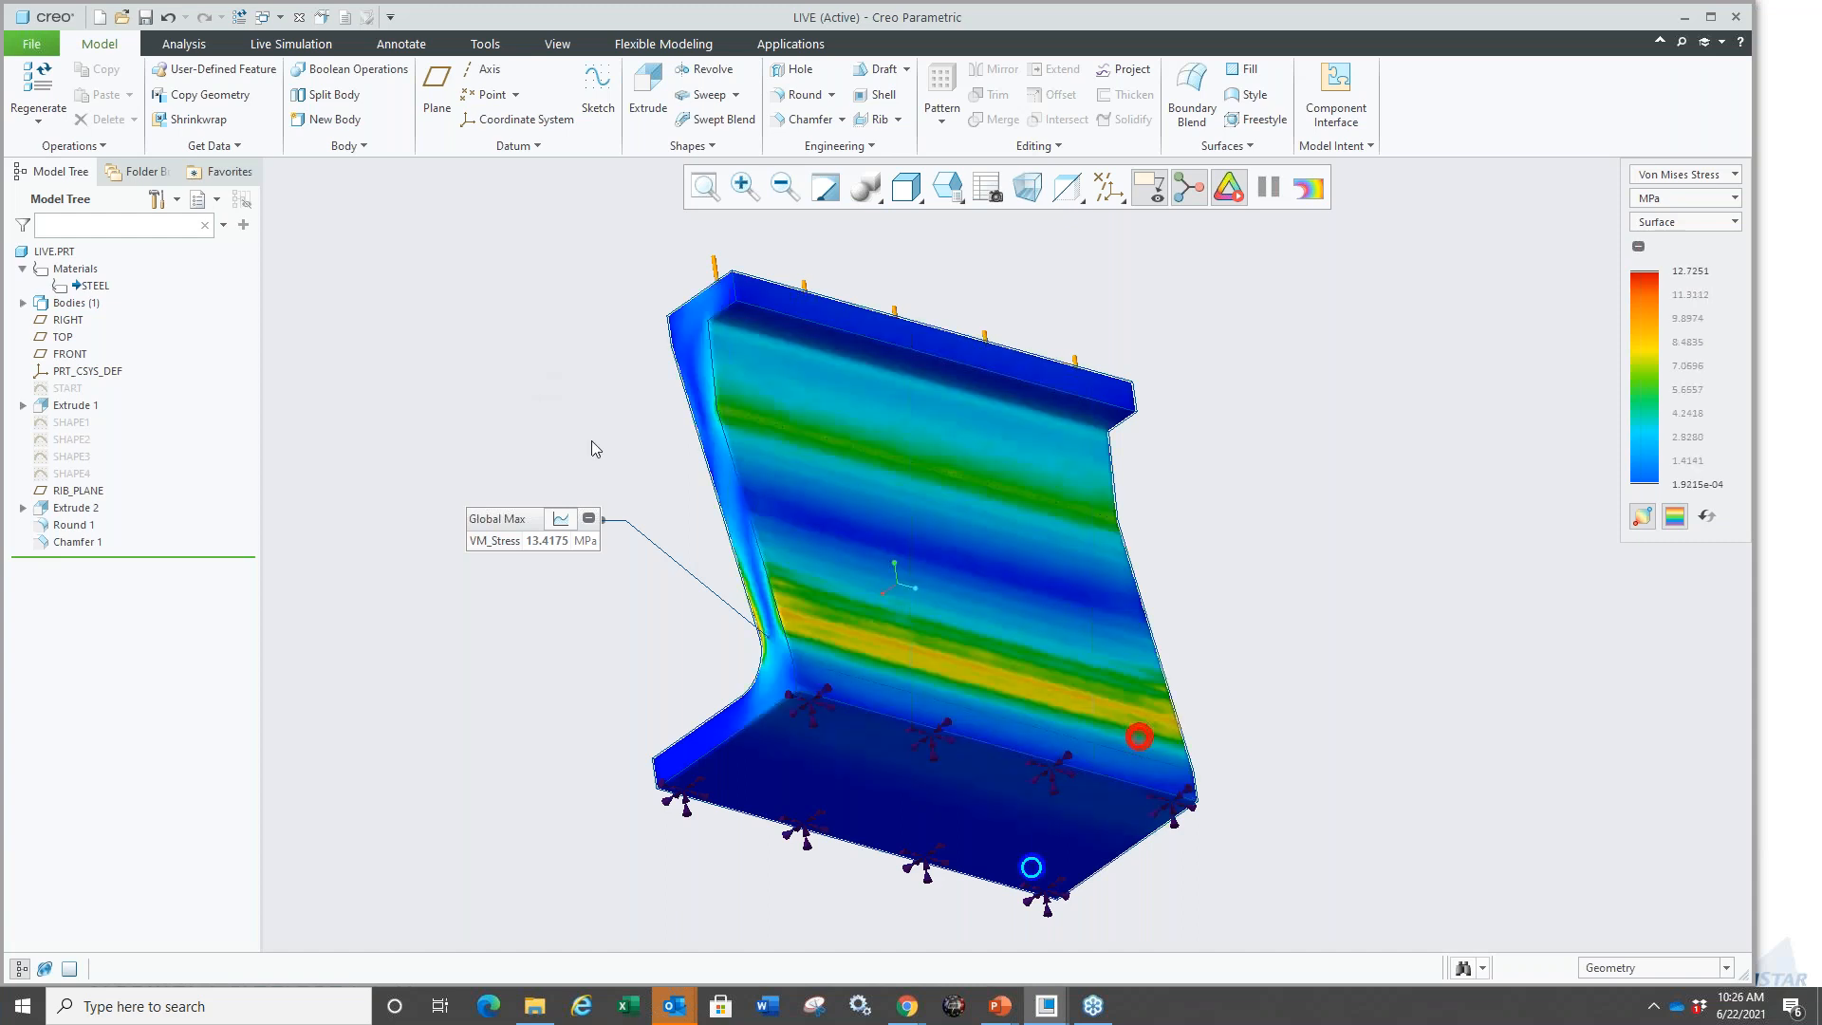
# Start a profile rib on RIB_PLANE and sketch its open profile as one slanted line from the base up to the web.
pyautogui.moveTo(618, 432); pyautogui.dragTo(721, 465, button='middle')
pyautogui.moveTo(820, 496); pyautogui.dragTo(799, 486, button='middle')
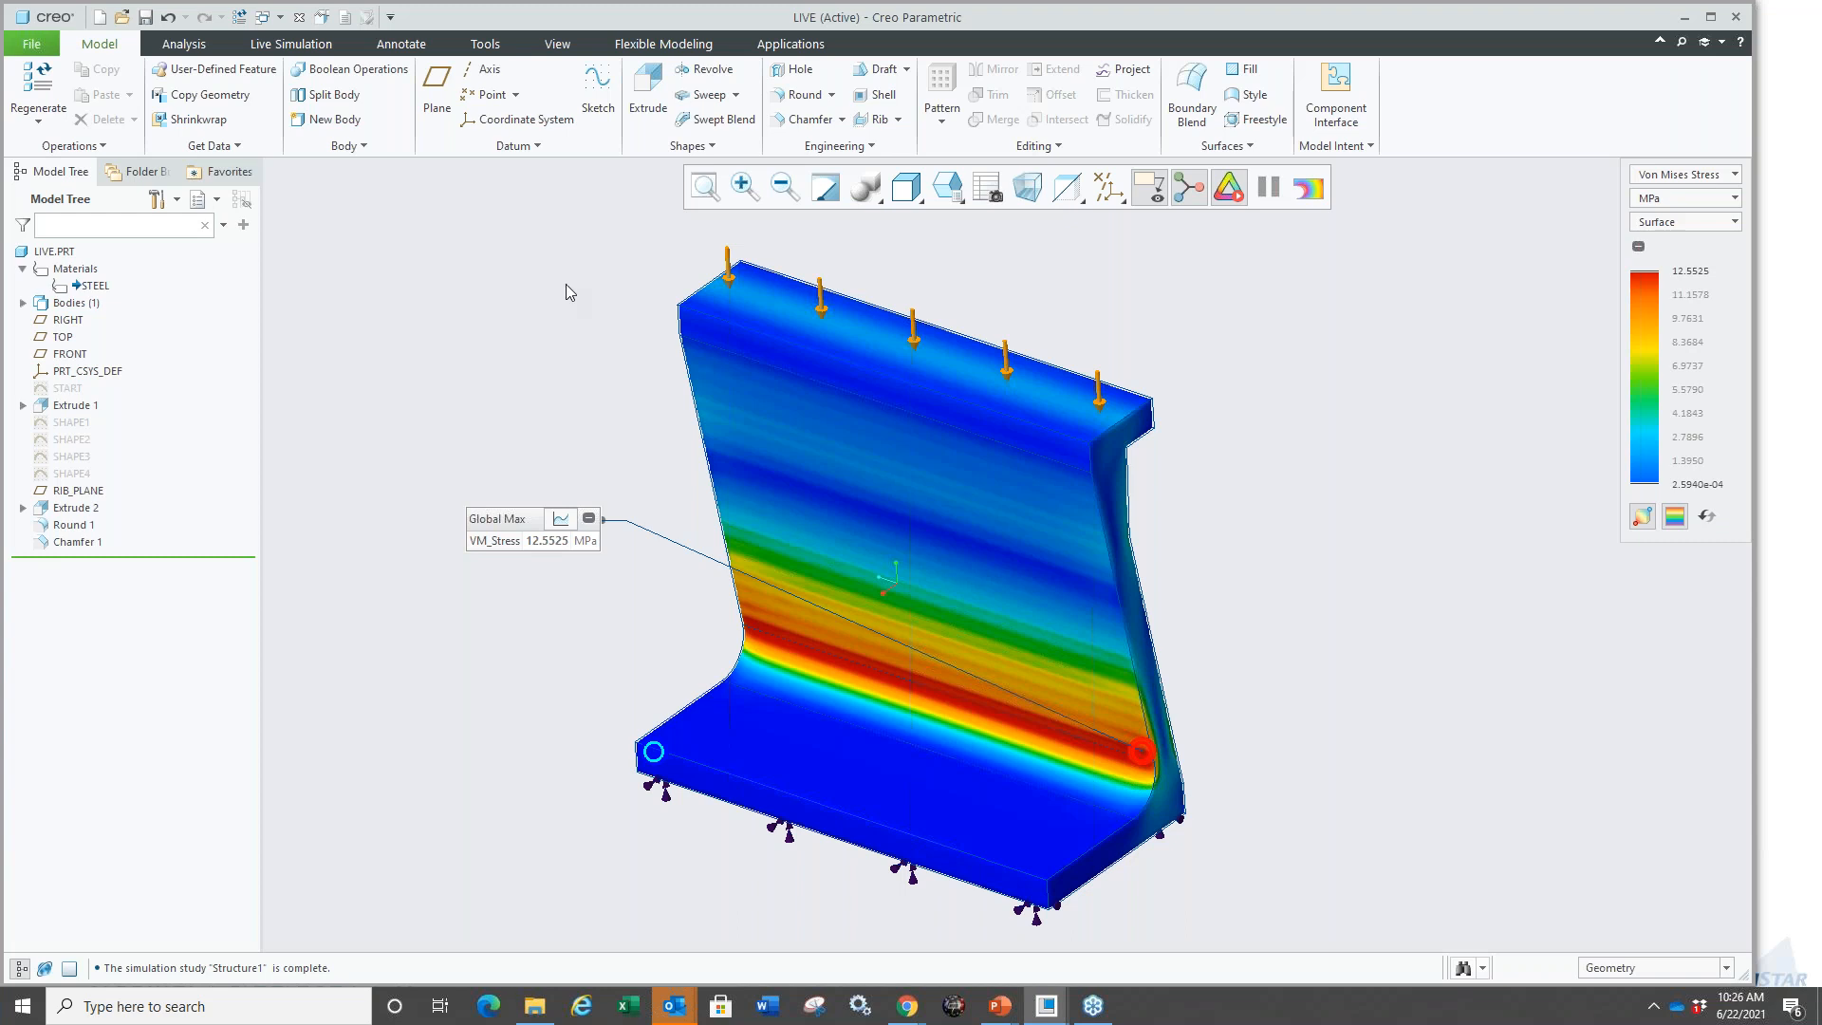
pyautogui.click(898, 121)
pyautogui.click(904, 163)
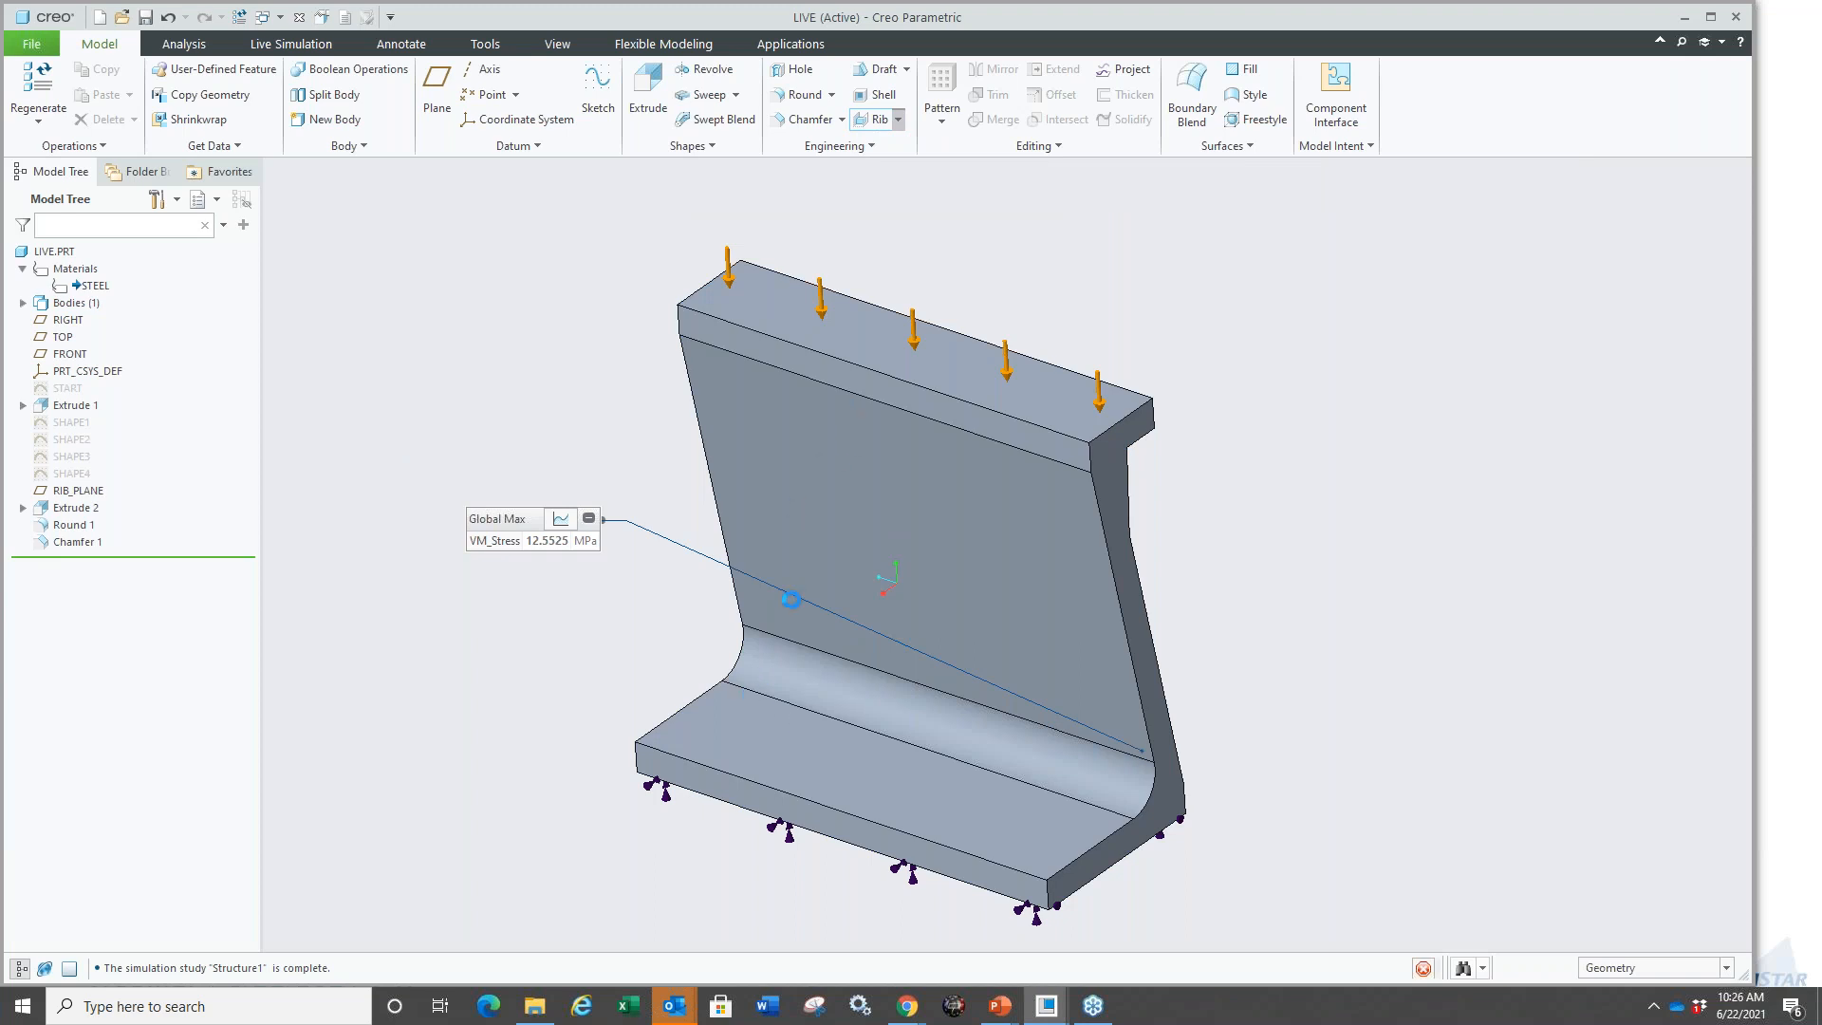
pyautogui.click(95, 489)
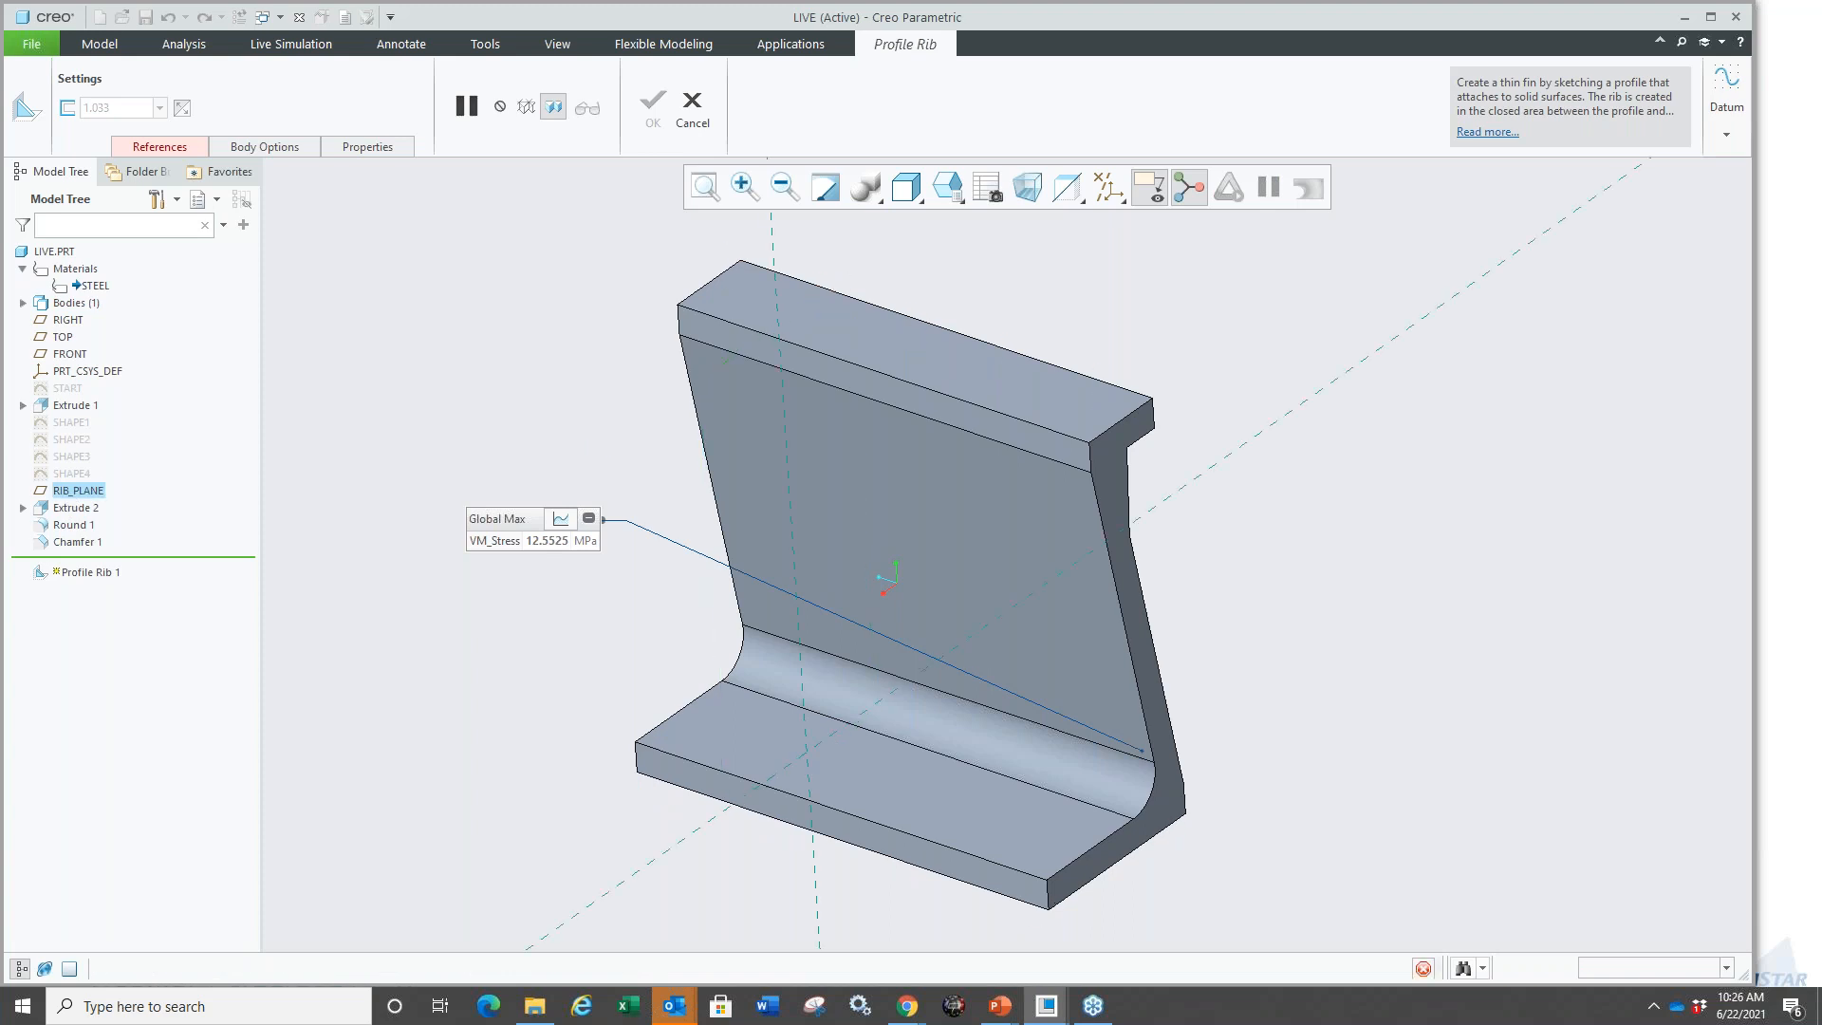
pyautogui.rightClick(579, 426)
pyautogui.click(623, 461)
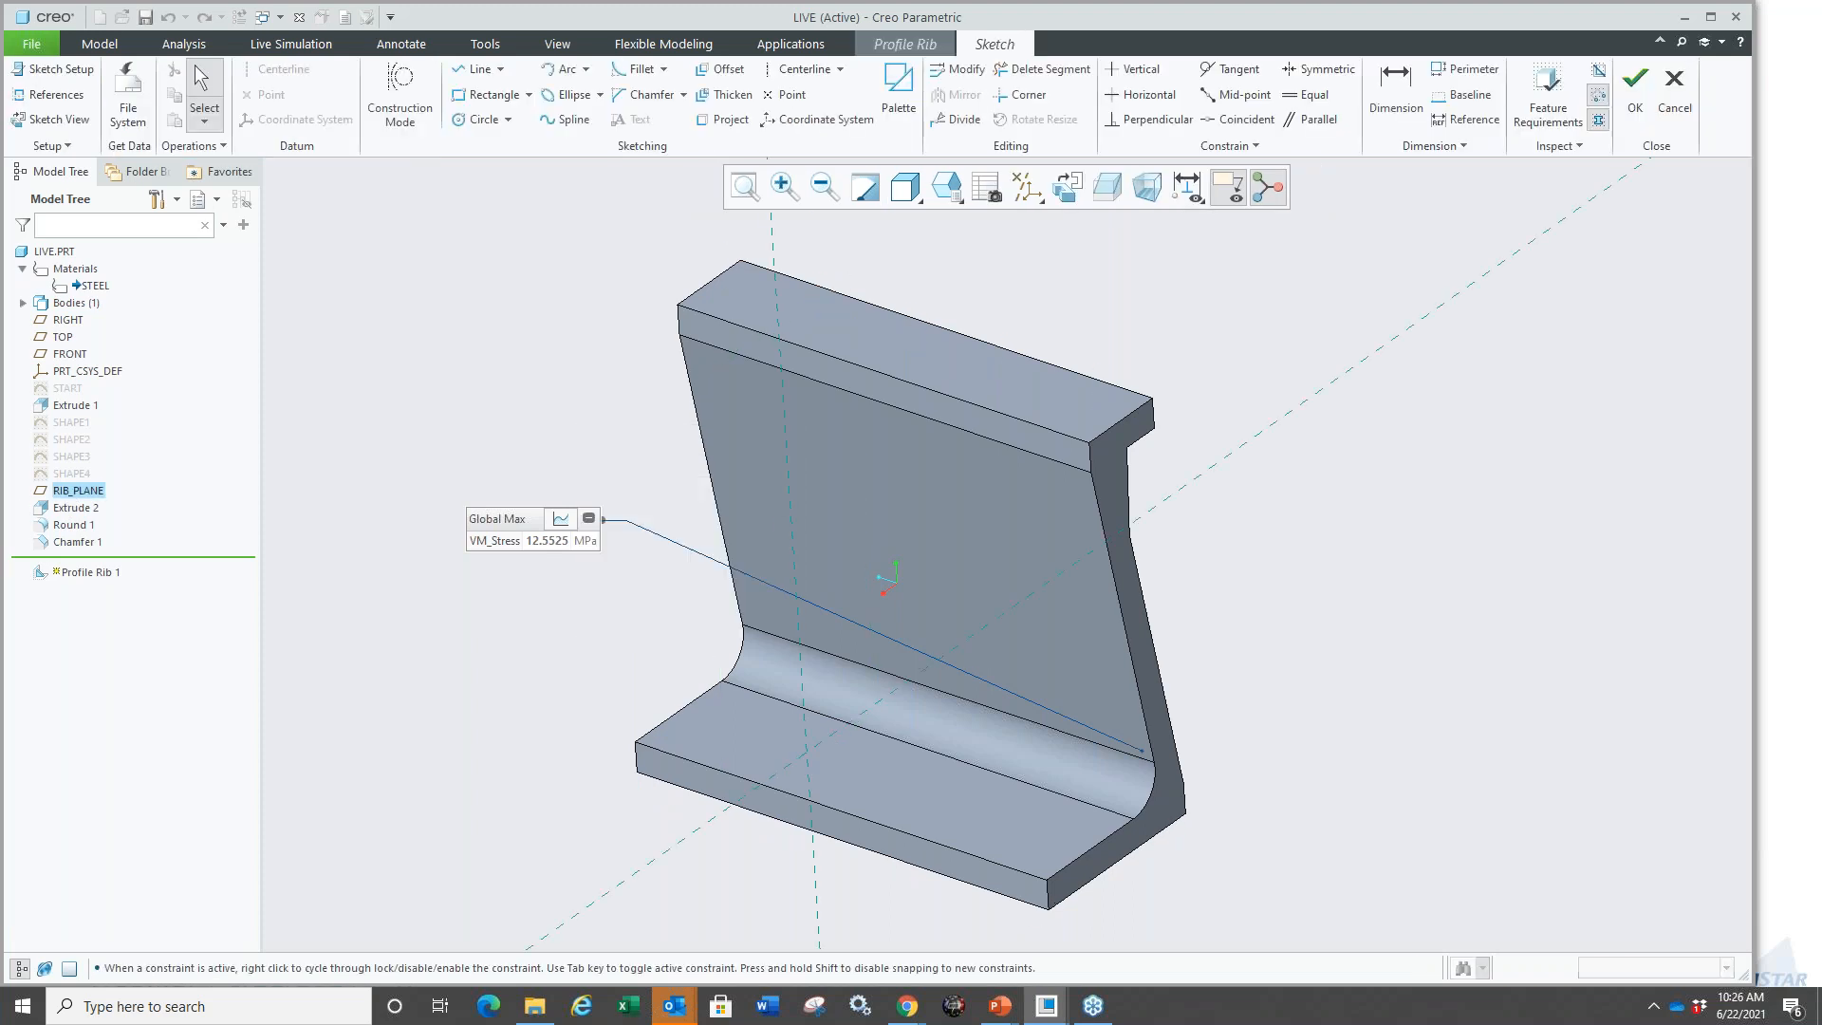
pyautogui.click(752, 747)
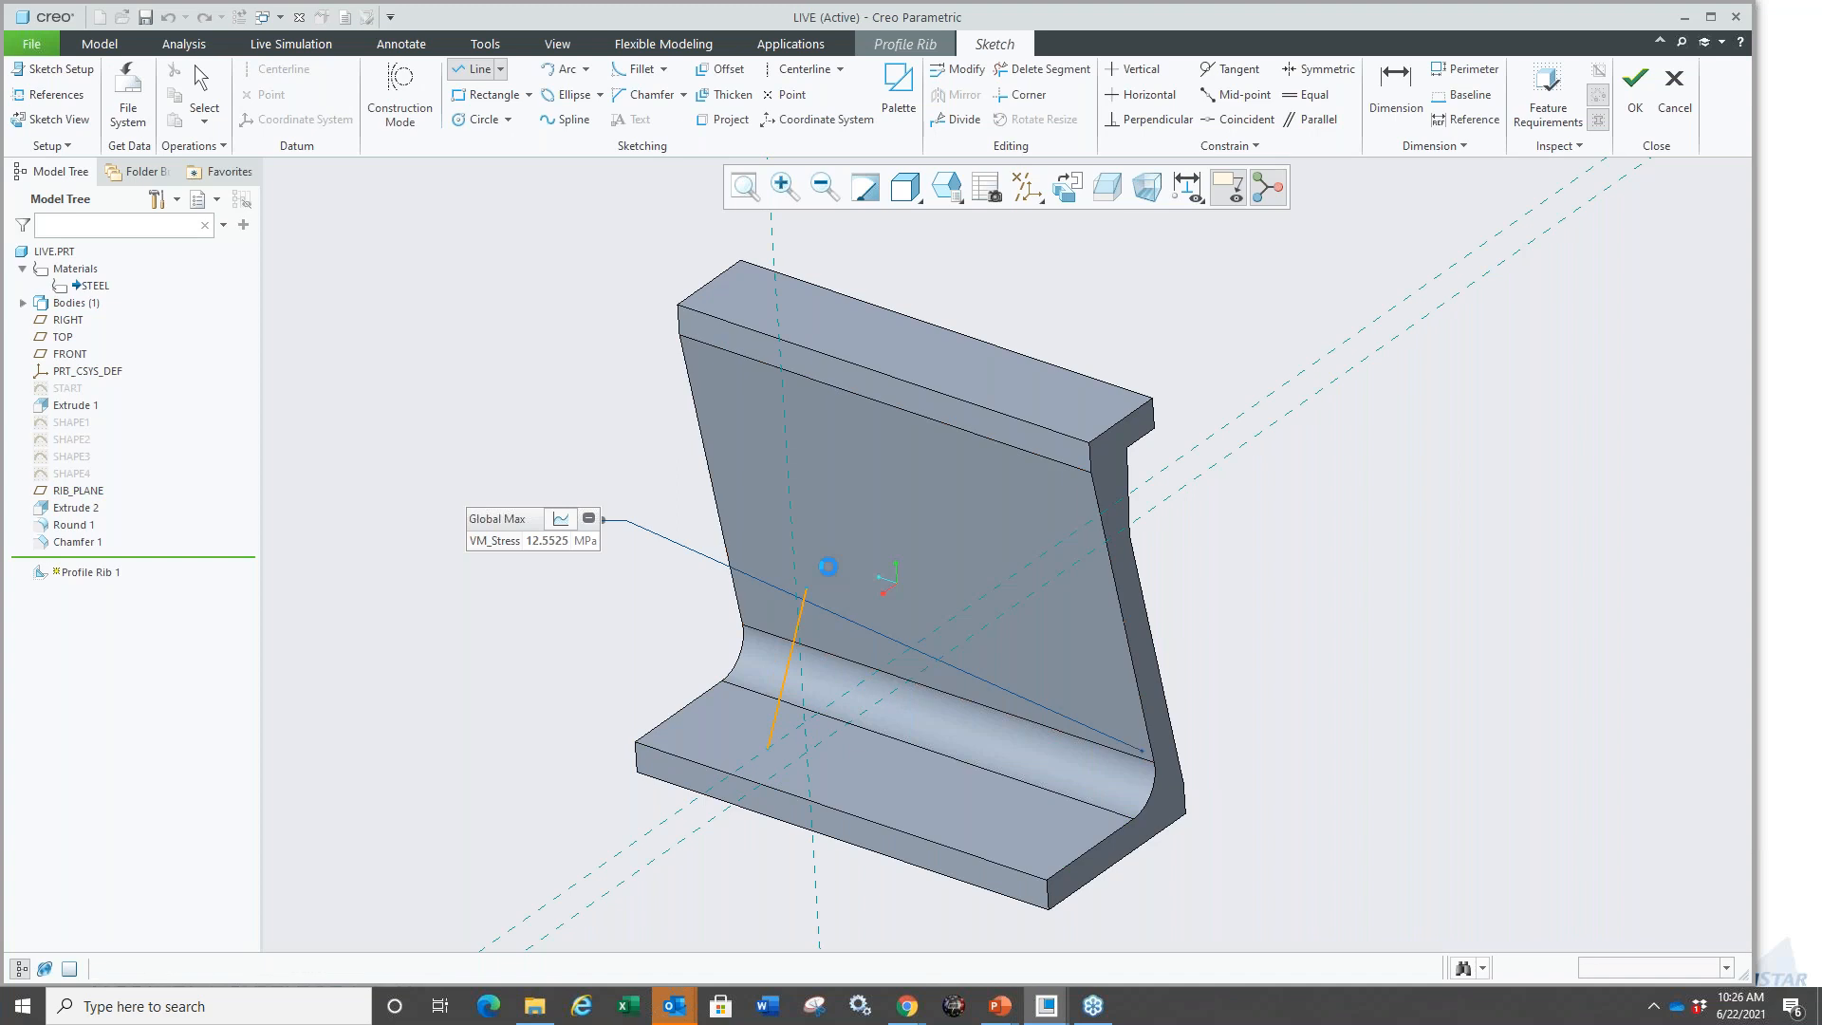
pyautogui.click(816, 552)
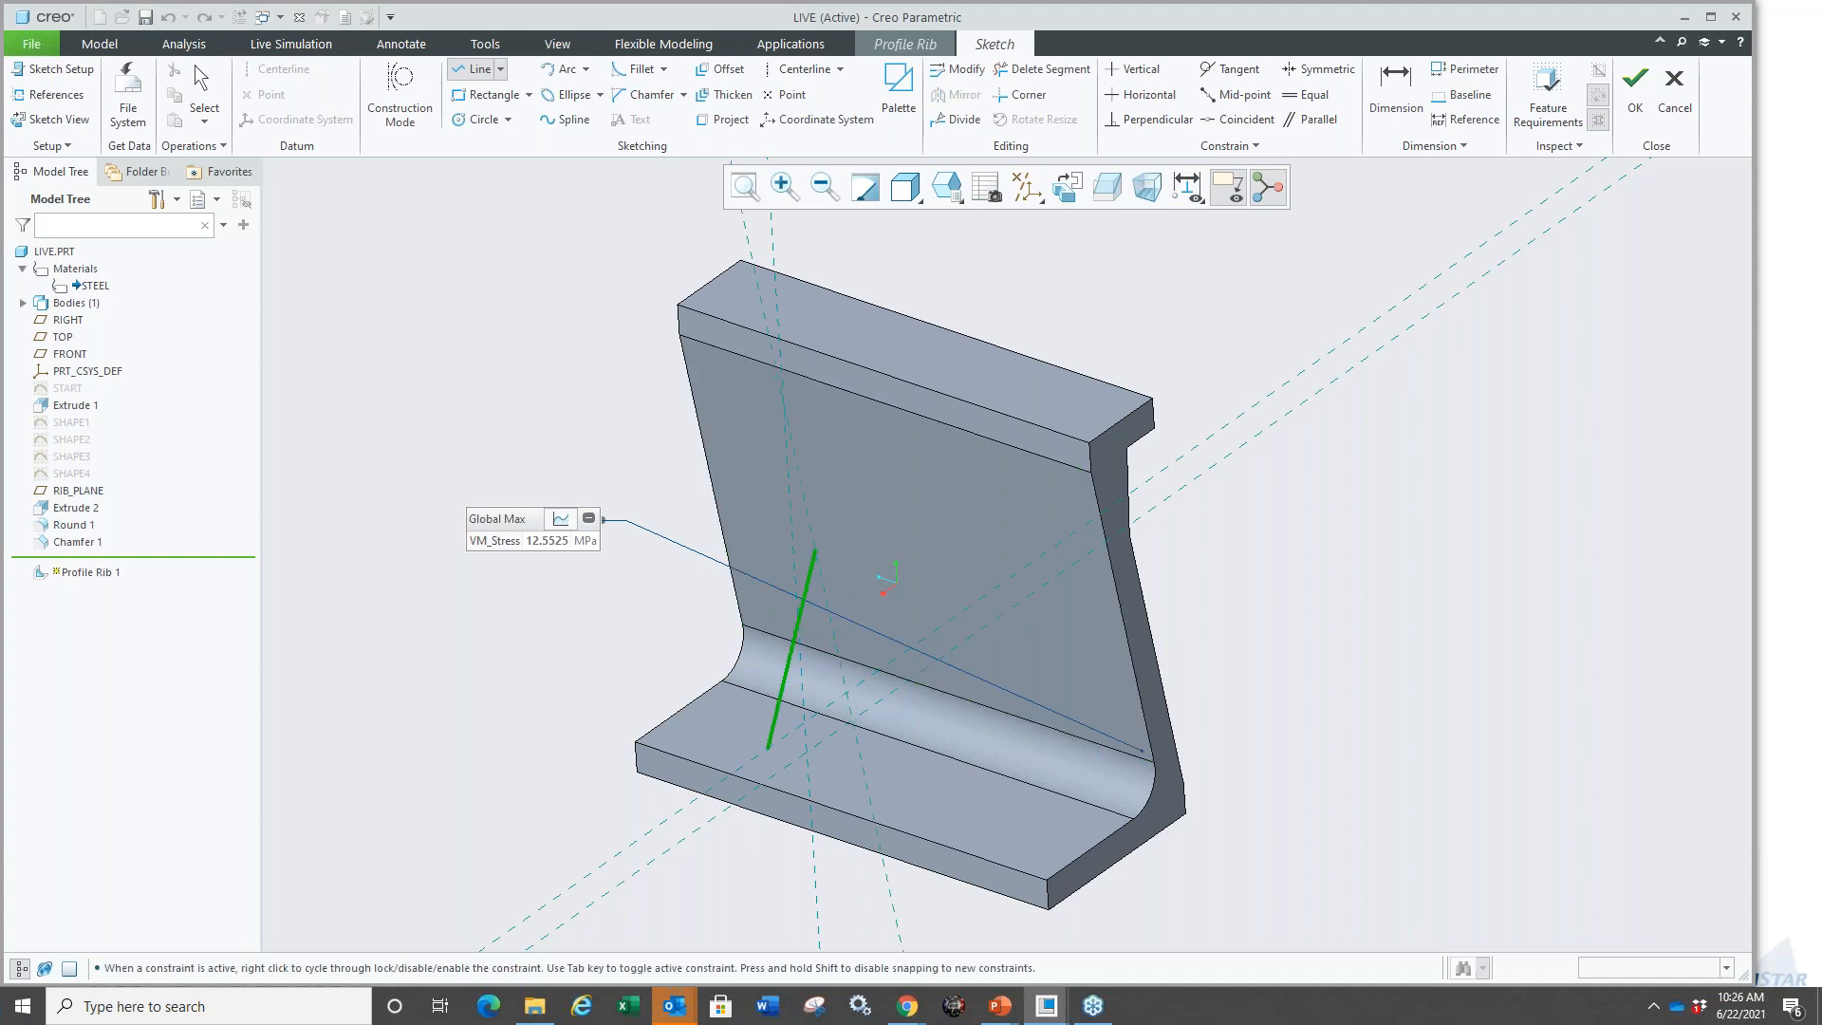
pyautogui.middleClick(817, 552)
pyautogui.rightClick(606, 406)
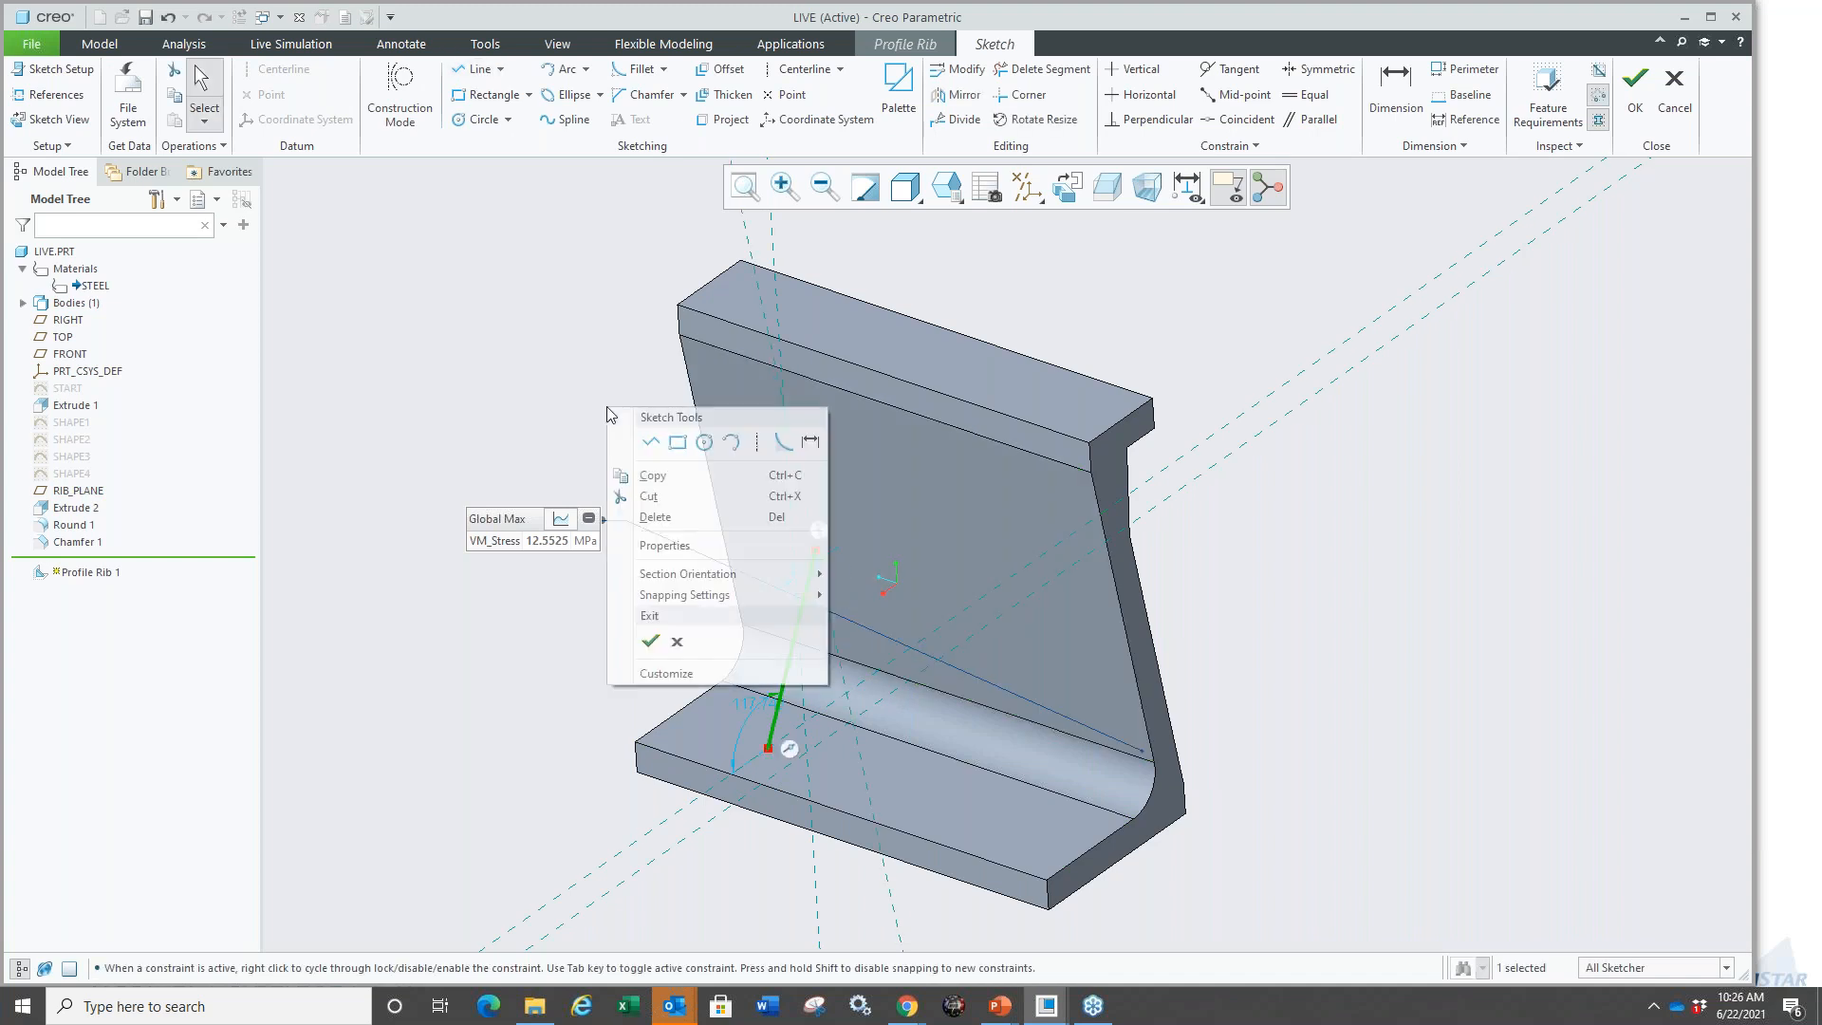
pyautogui.click(651, 643)
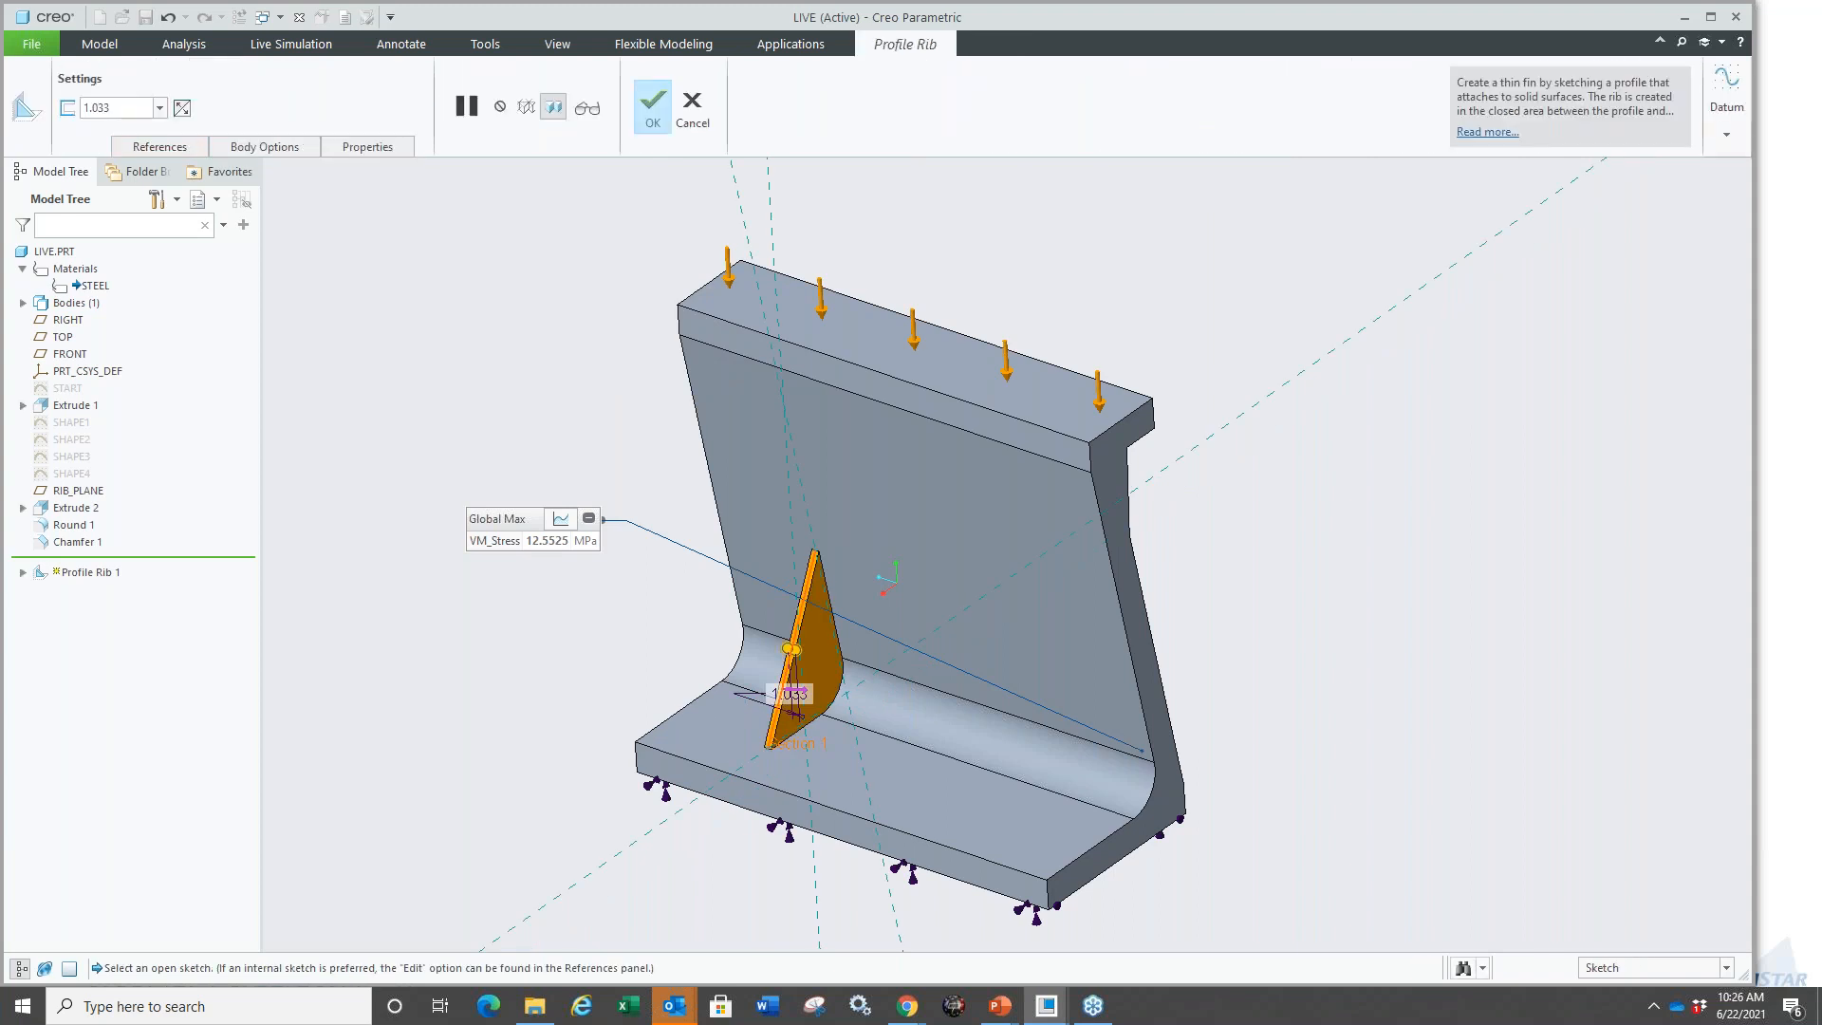
# Widen the profile rib beyond its default thickness, complete it, and inspect the stress around it.
pyautogui.scroll(3, 805, 655)
pyautogui.moveTo(804, 655); pyautogui.dragTo(804, 657)
pyautogui.middleClick(678, 633)
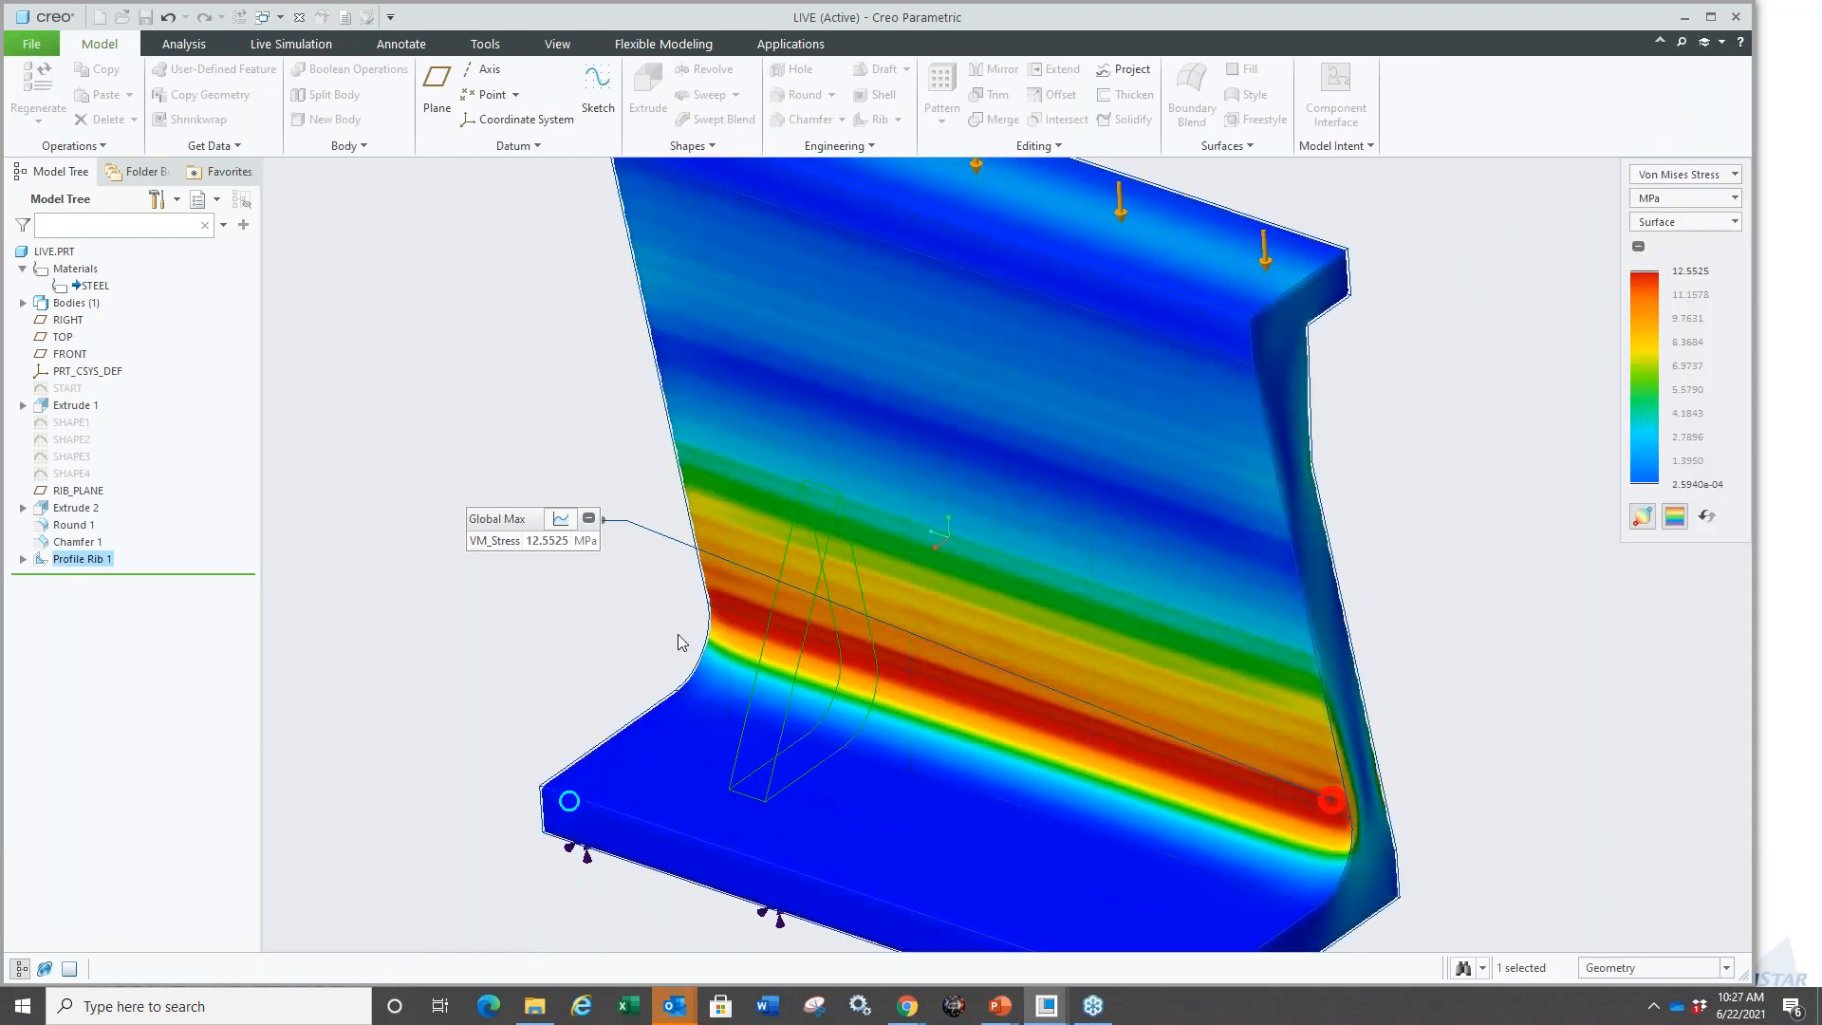
pyautogui.moveTo(677, 634); pyautogui.dragTo(657, 625, button='middle')
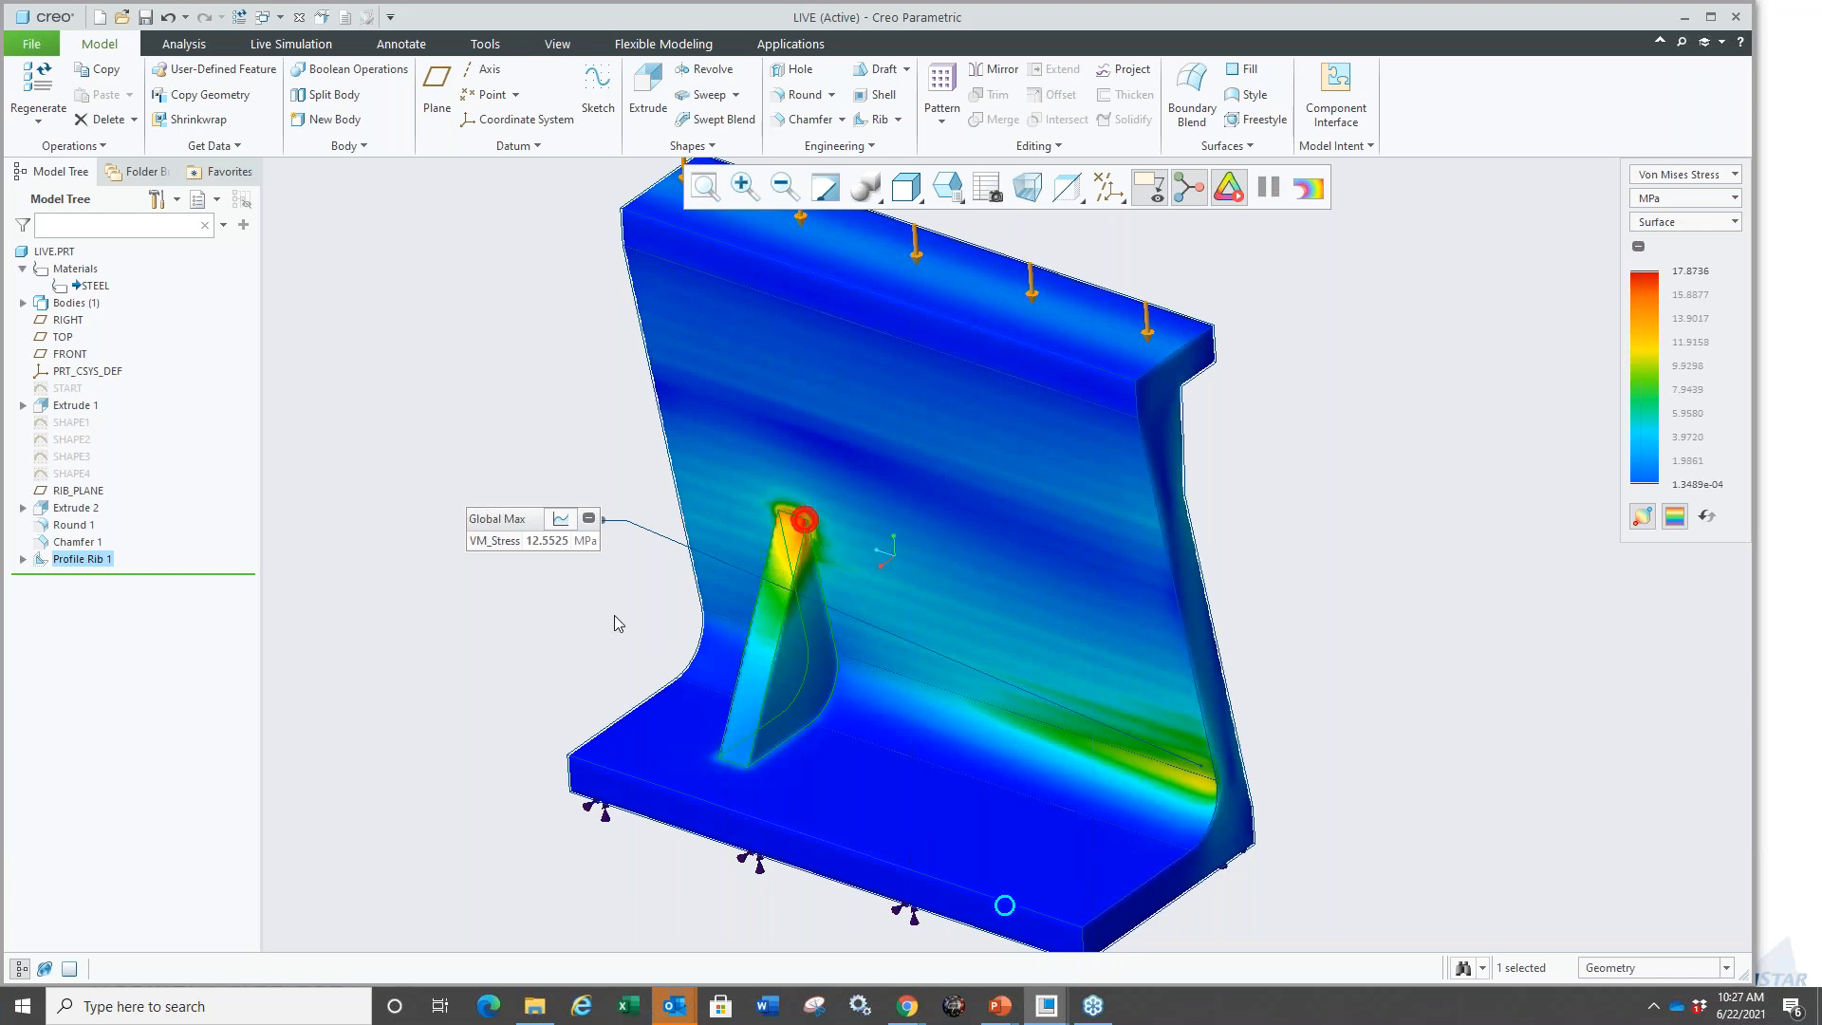
pyautogui.scroll(-2, 618, 623)
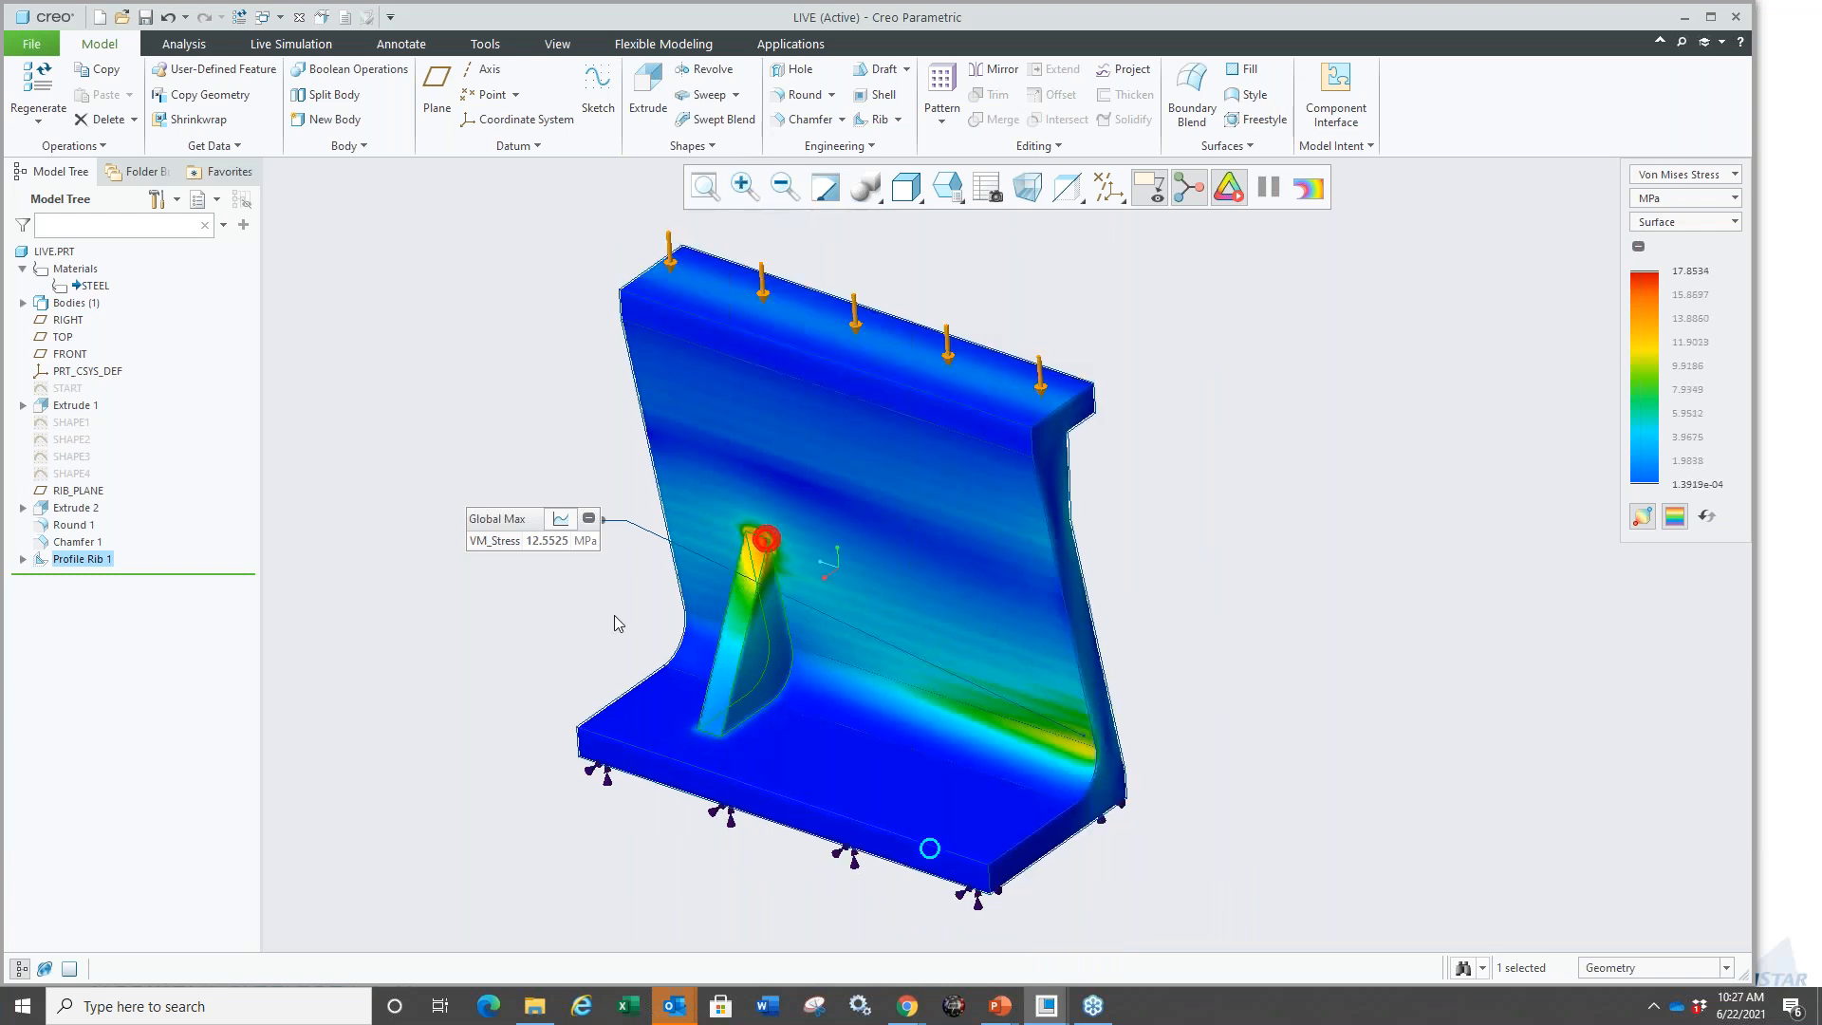
pyautogui.scroll(2, 617, 623)
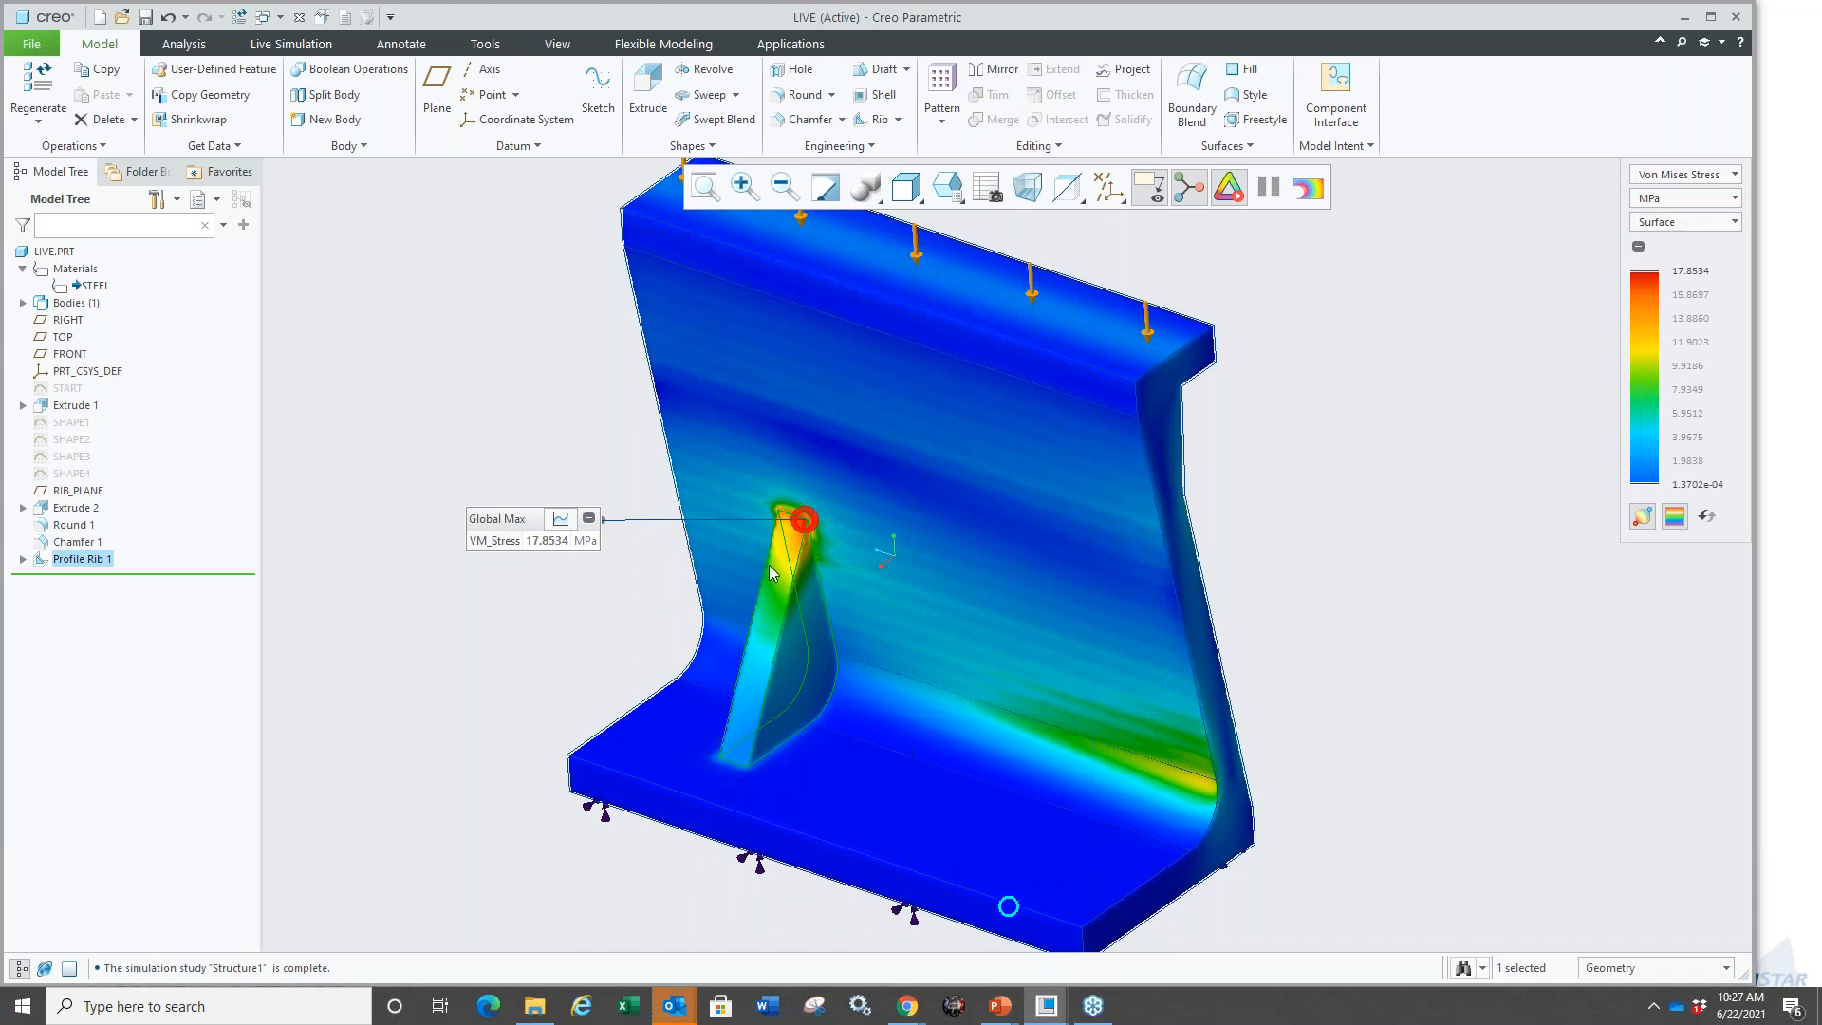
# Compare the Global Max stress across all design changes in the probe's graph, then move the callout slightly higher beside the web.
pyautogui.click(561, 518)
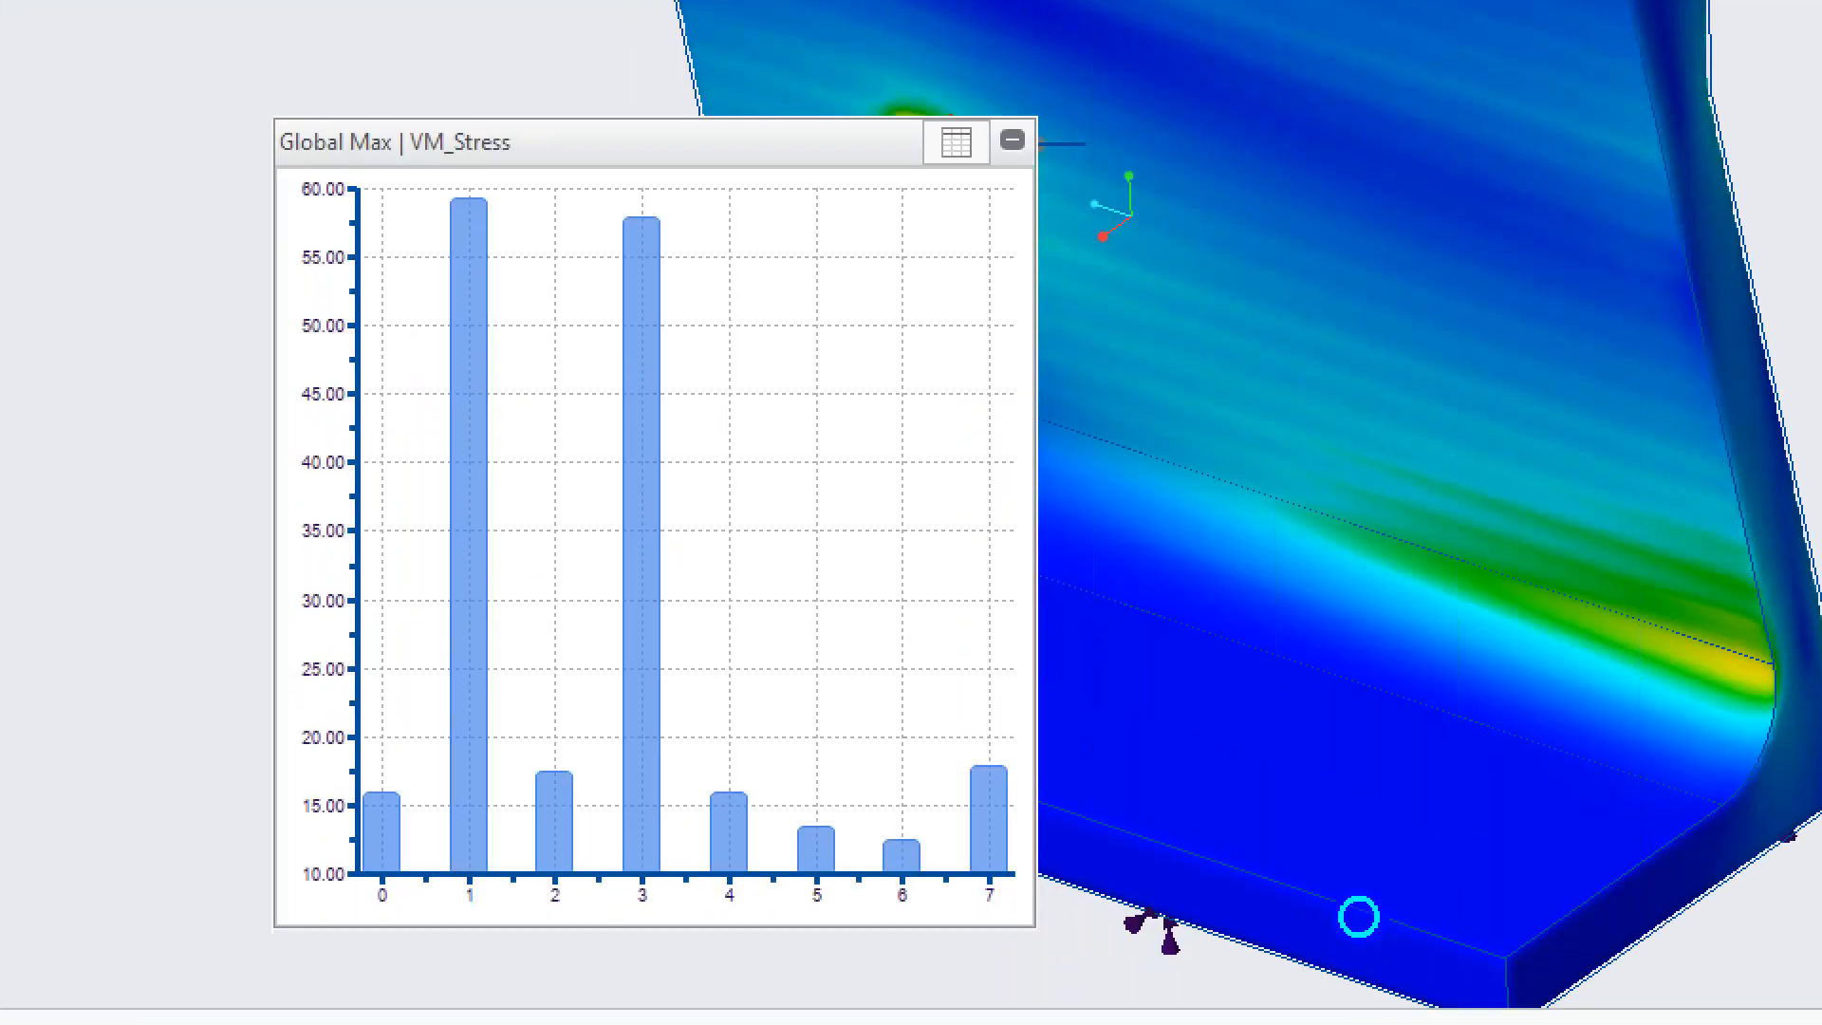
pyautogui.moveTo(380, 791)
pyautogui.mouseDown()
pyautogui.moveTo(415, 358)
pyautogui.moveTo(530, 416)
pyautogui.moveTo(567, 791)
pyautogui.moveTo(600, 252)
pyautogui.moveTo(742, 822)
pyautogui.moveTo(881, 837)
pyautogui.moveTo(1004, 750)
pyautogui.mouseUp()
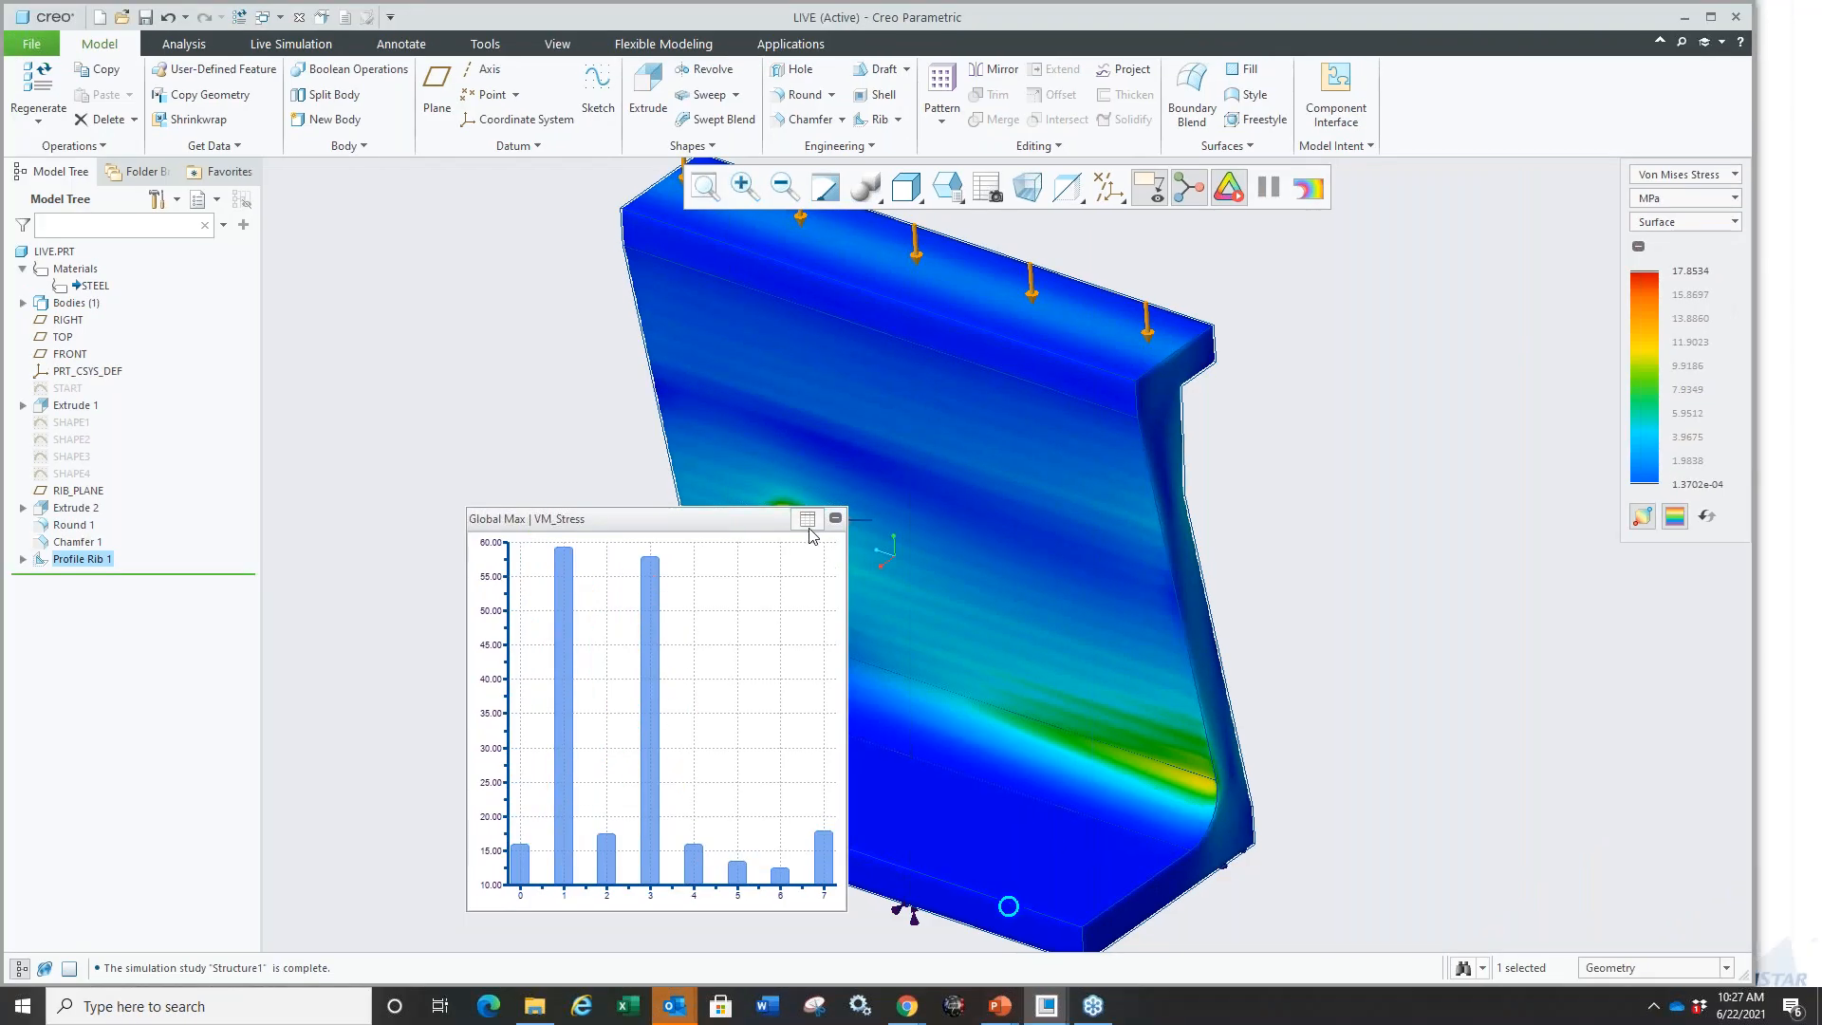
pyautogui.click(807, 519)
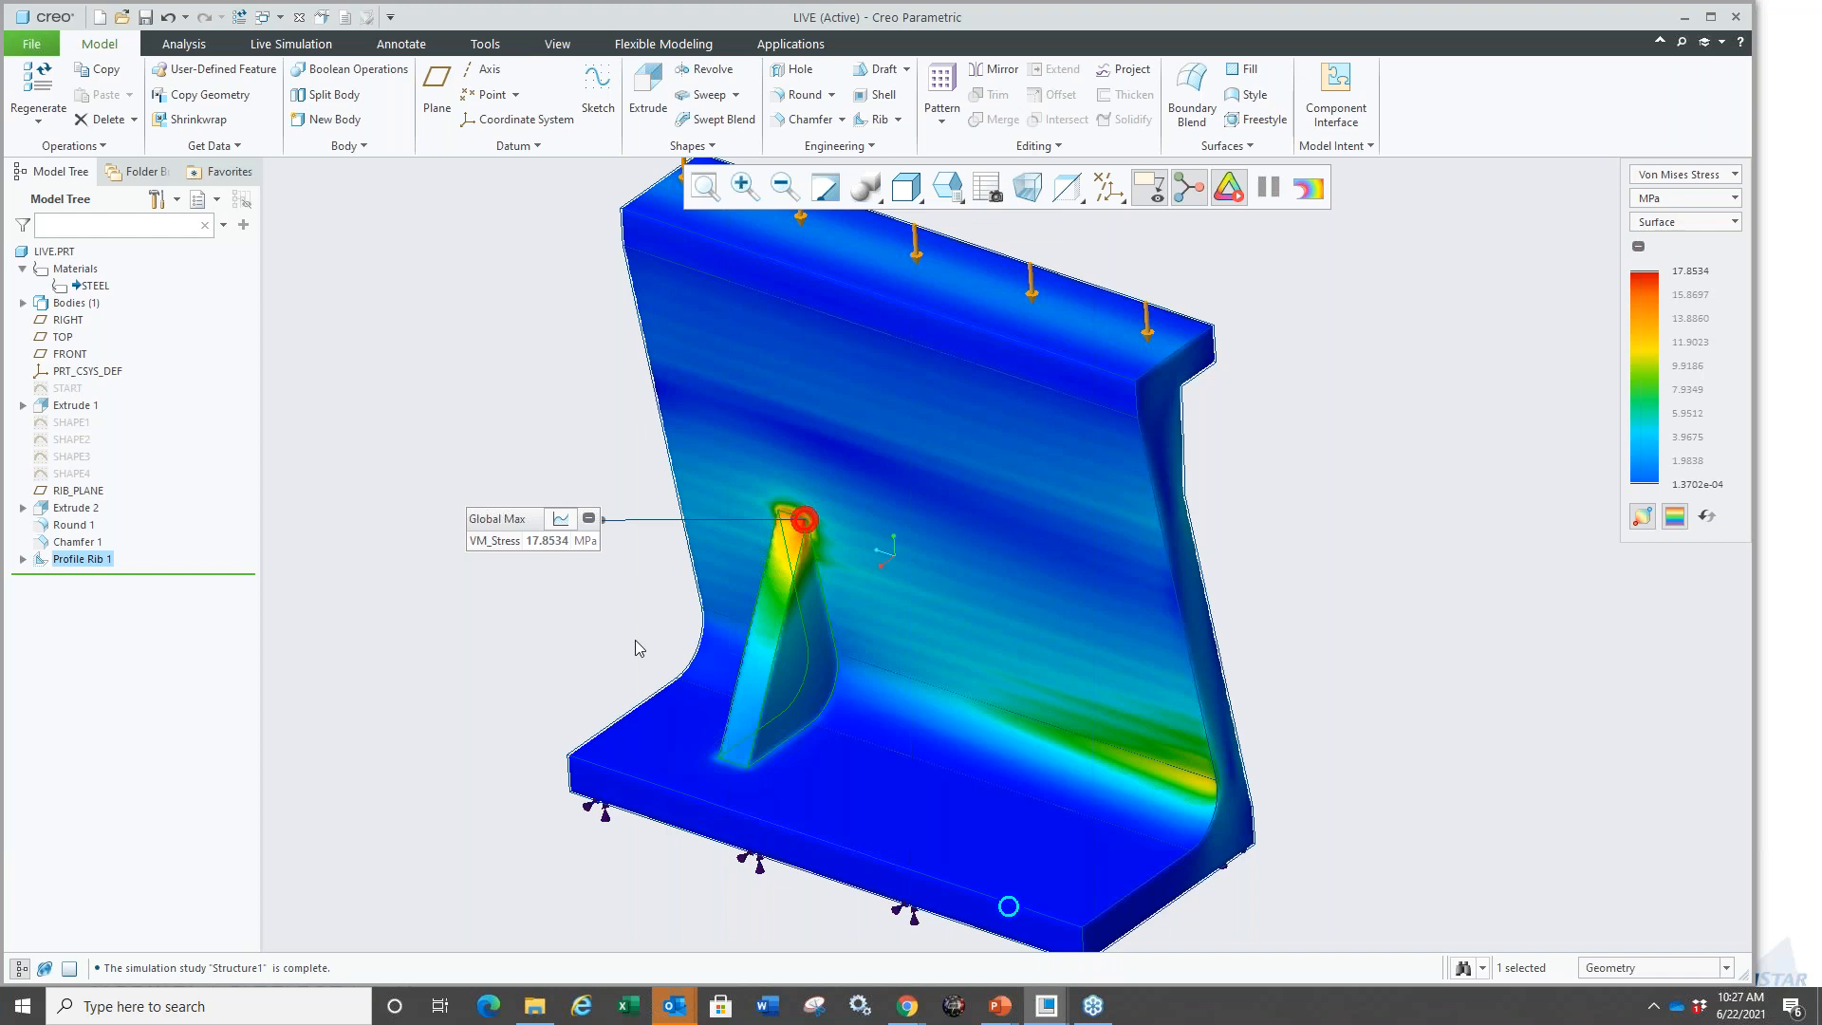
pyautogui.moveTo(527, 518); pyautogui.dragTo(544, 444)
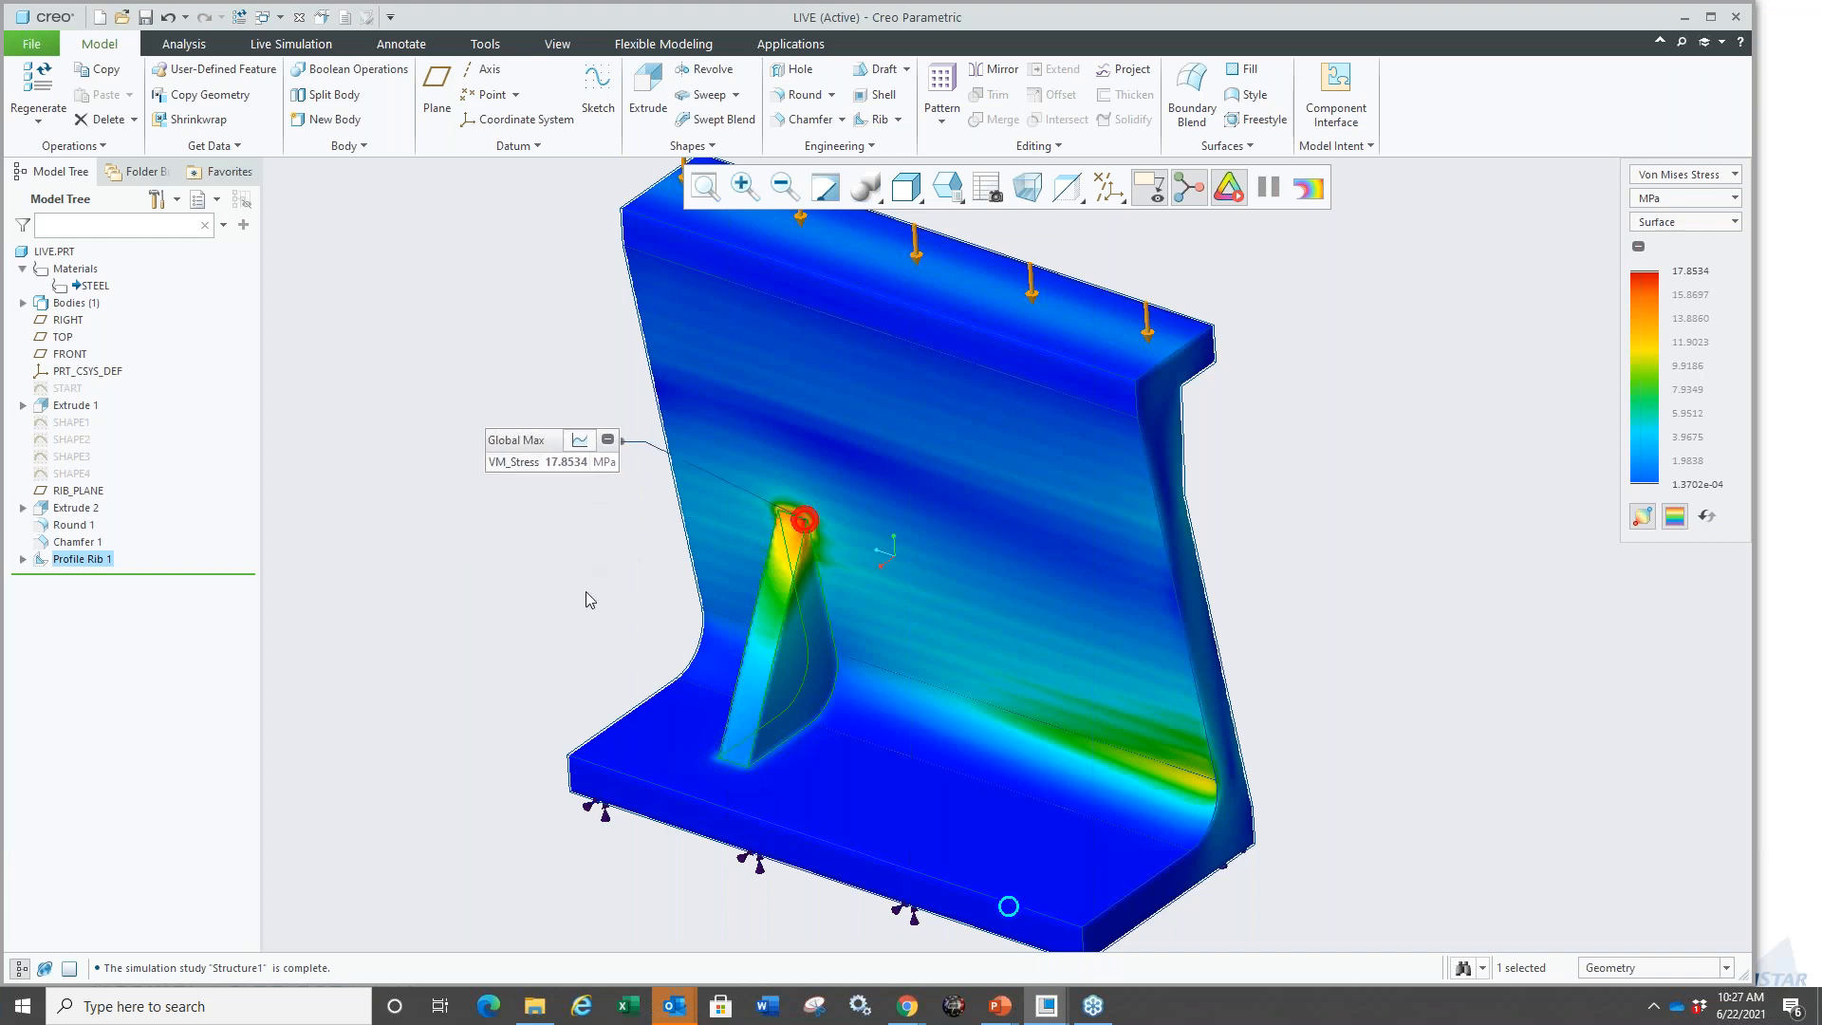
# Pattern the profile rib in one direction along the bracket's length with 3 members and complete the pattern.
pyautogui.scroll(2, 549, 638)
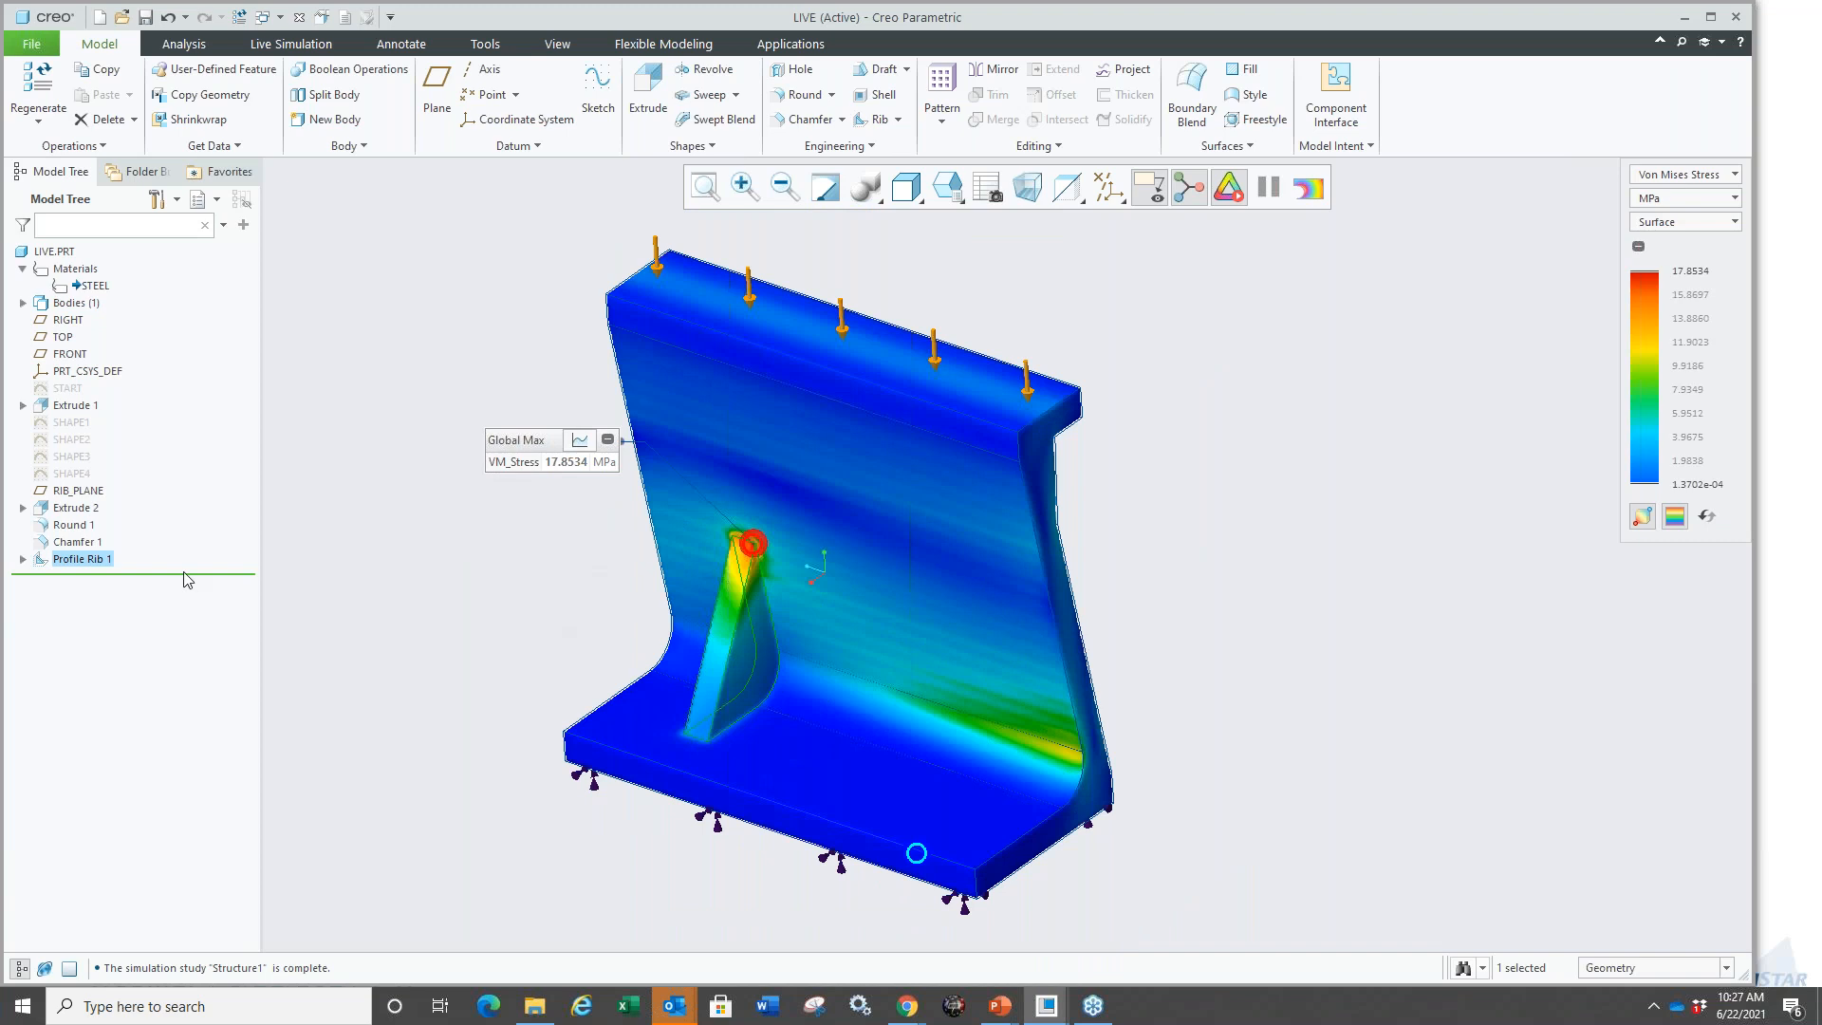
pyautogui.rightClick(94, 563)
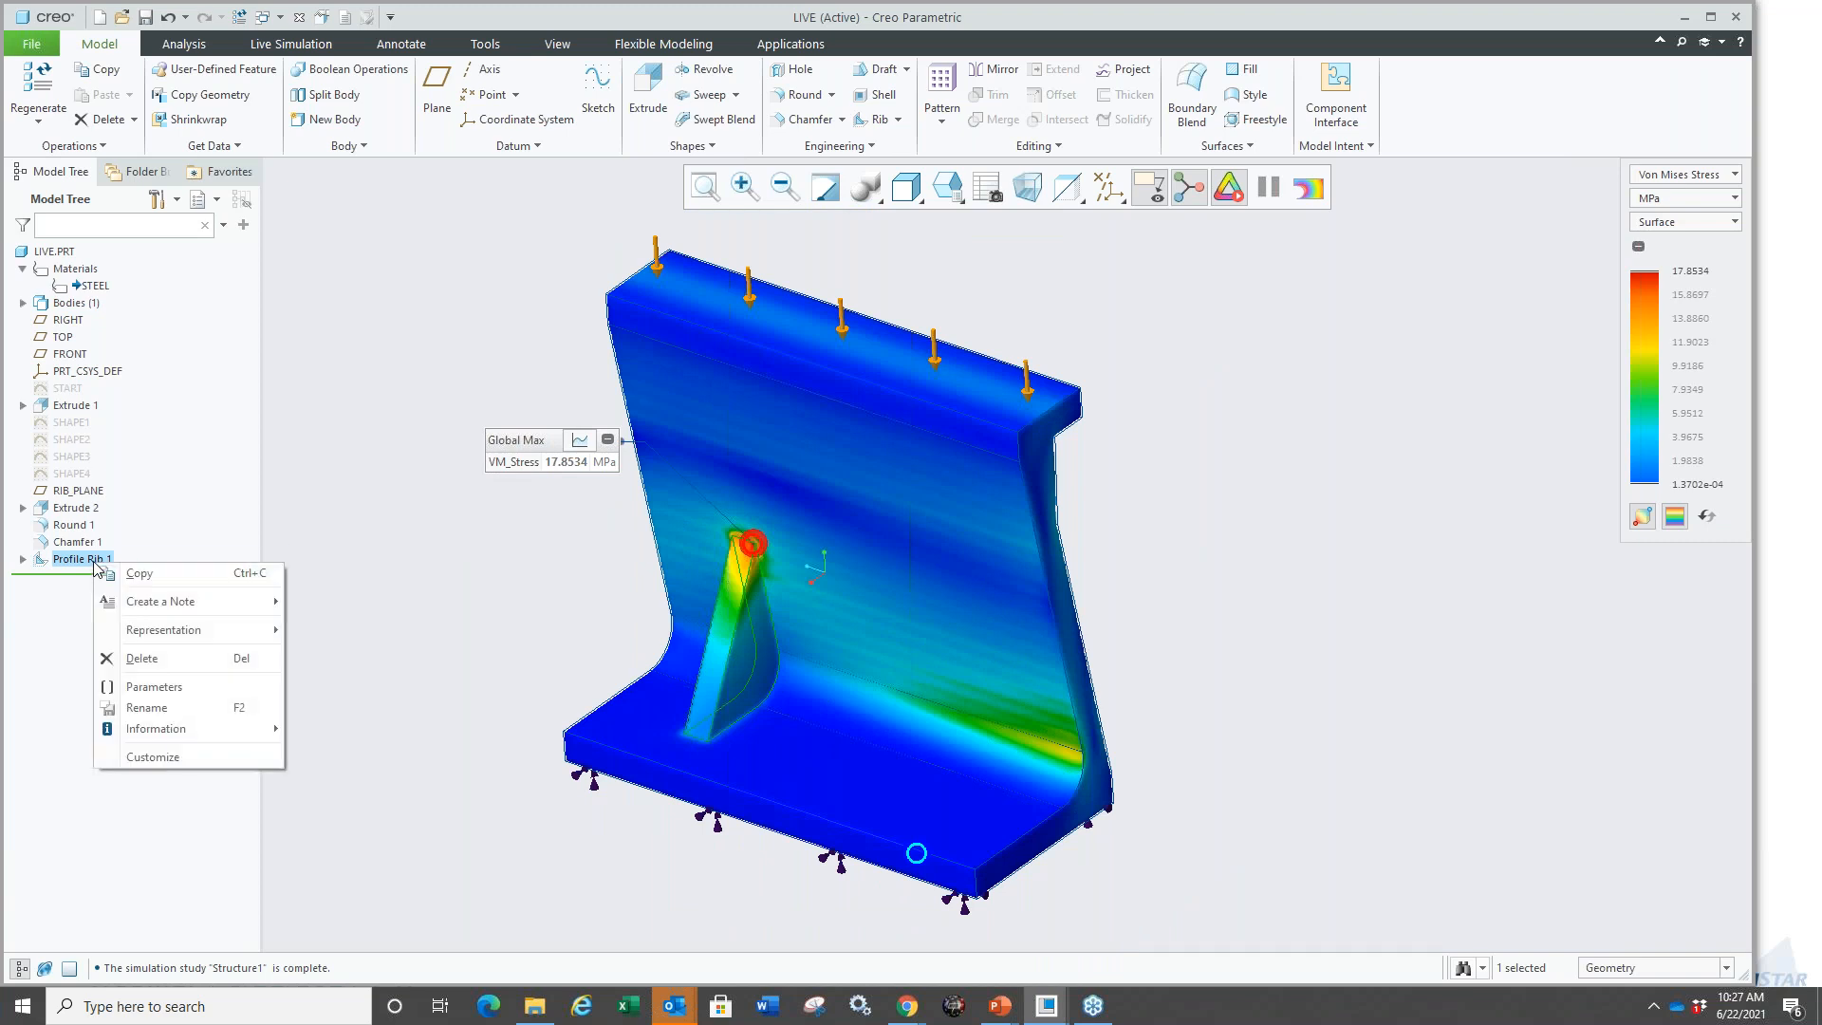
pyautogui.click(109, 503)
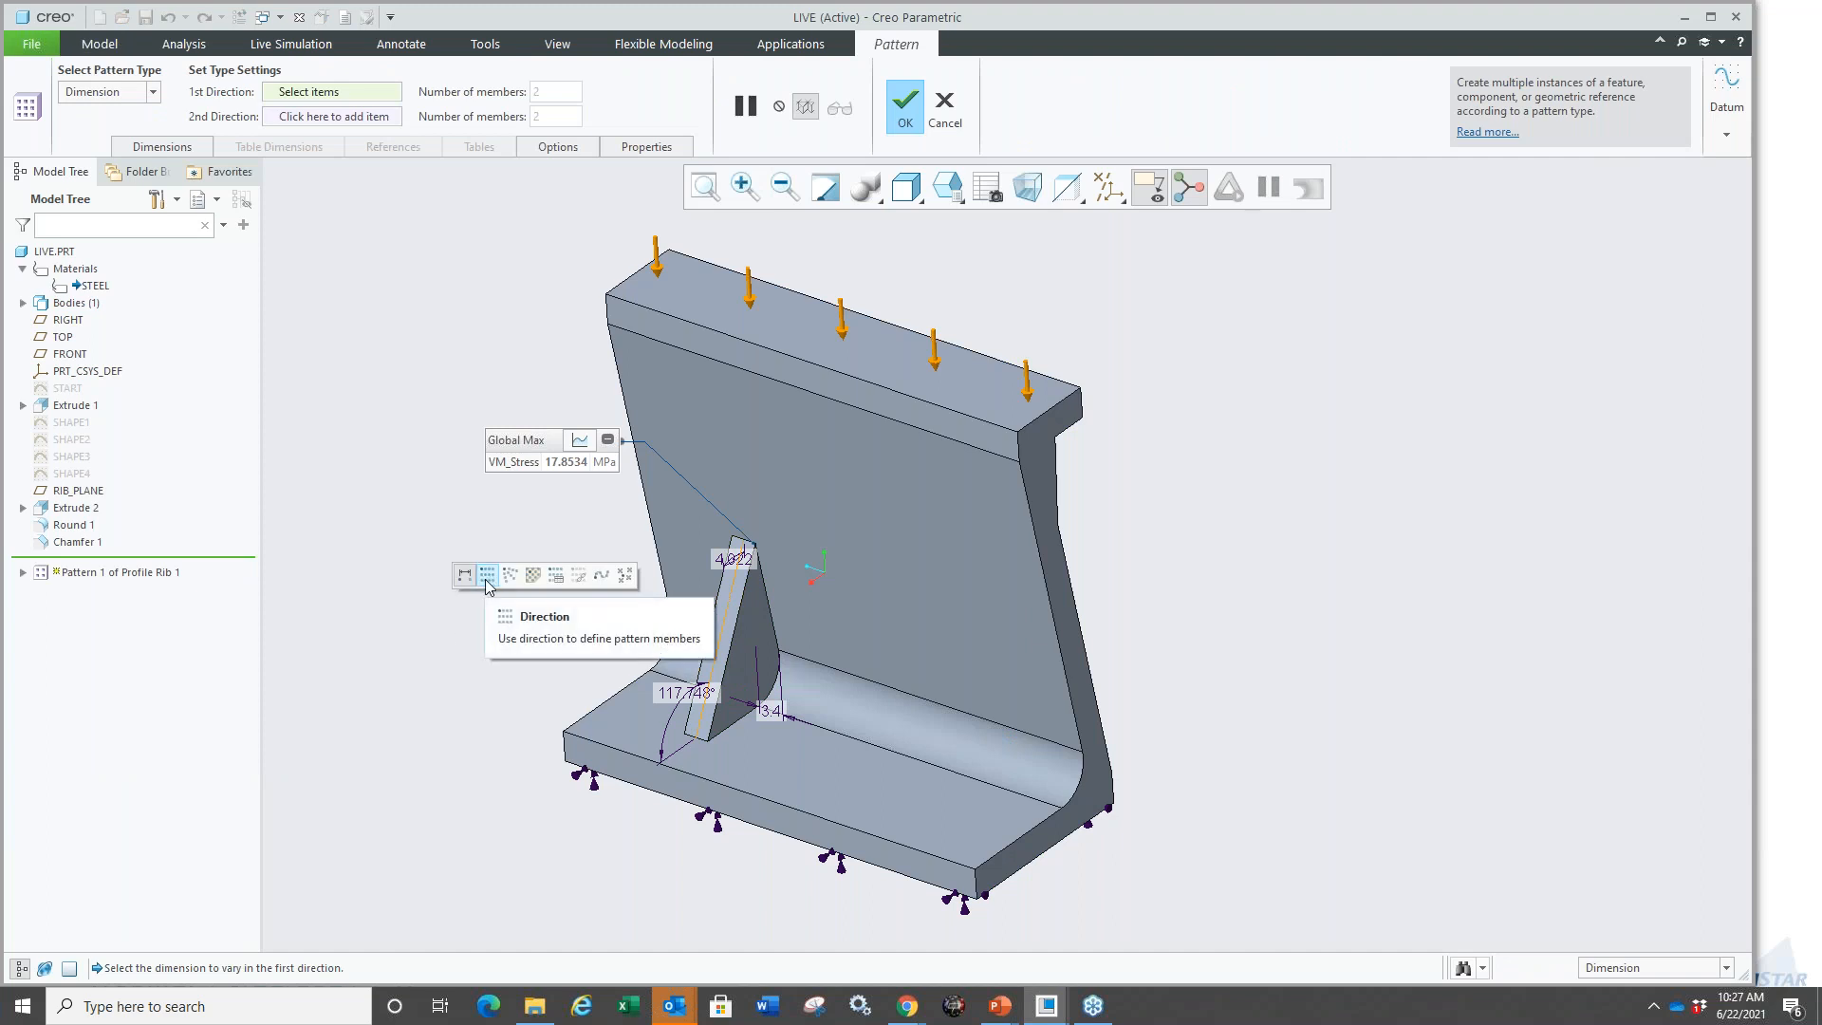
pyautogui.click(486, 576)
pyautogui.click(677, 589)
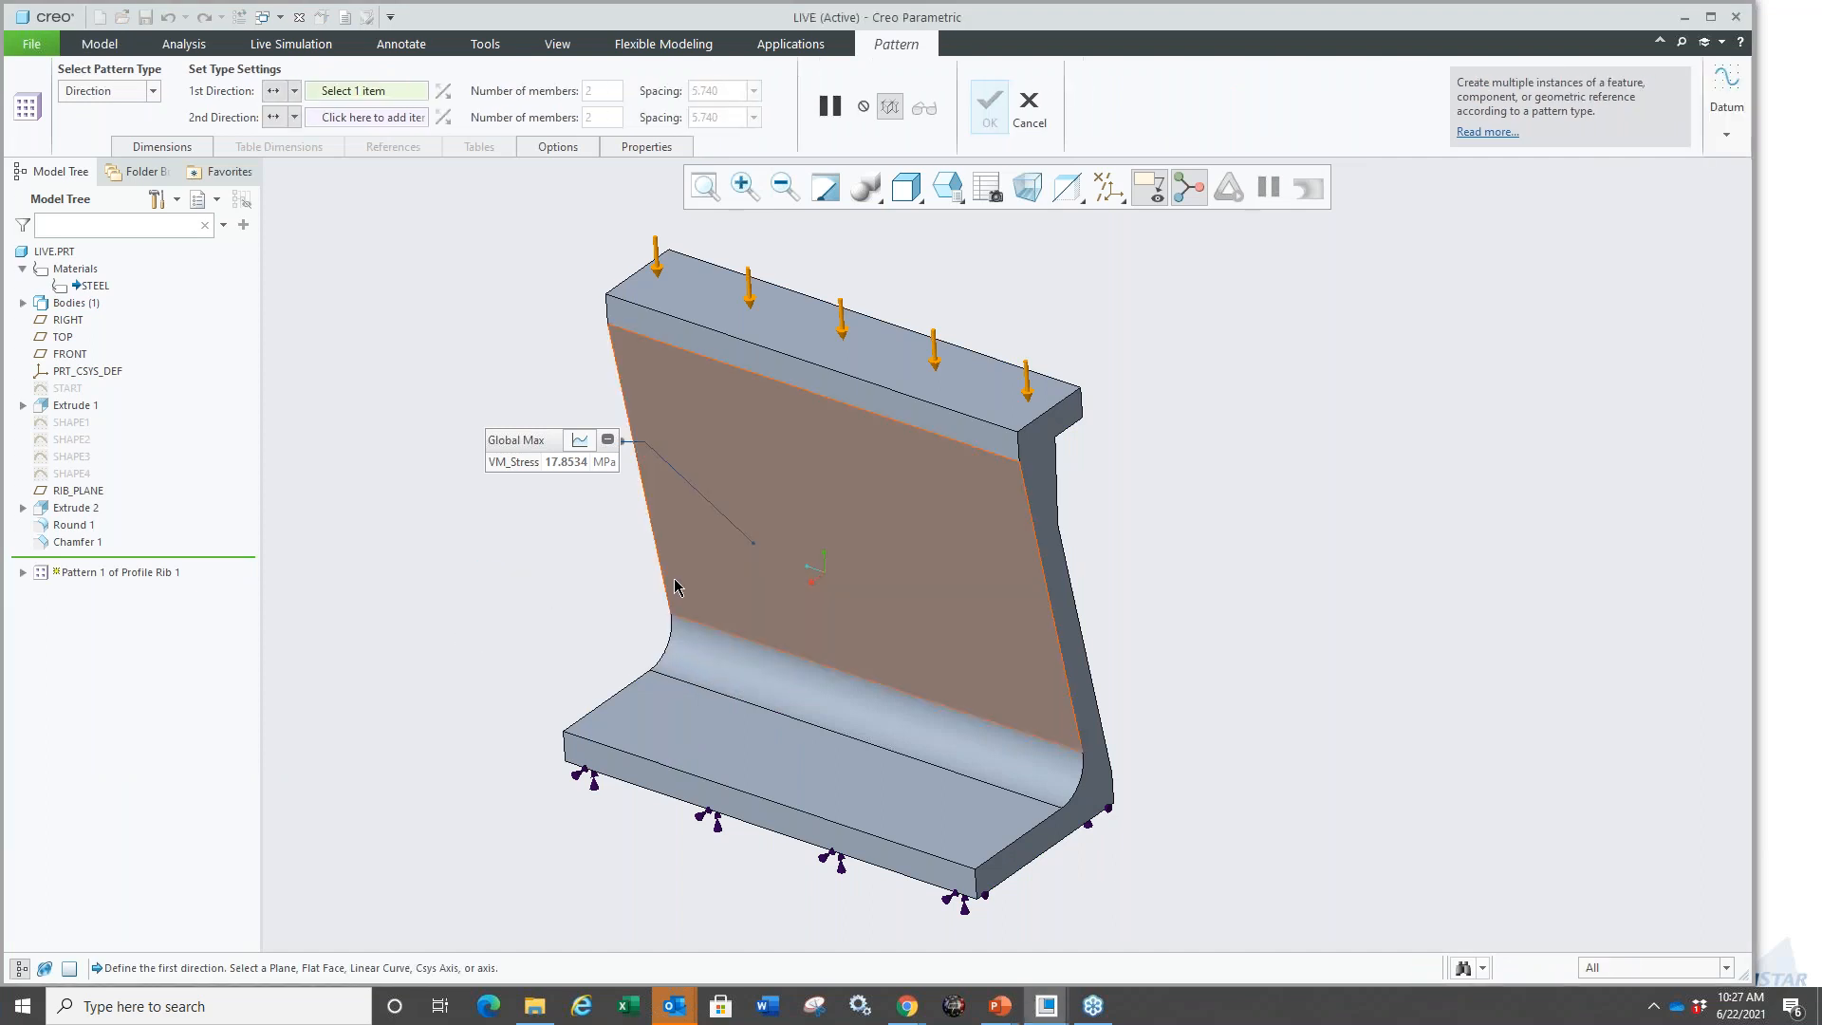
pyautogui.moveTo(688, 619); pyautogui.dragTo(833, 668)
pyautogui.click(605, 90)
pyautogui.write('3')
pyautogui.press('Return')
pyautogui.middleClick(537, 555)
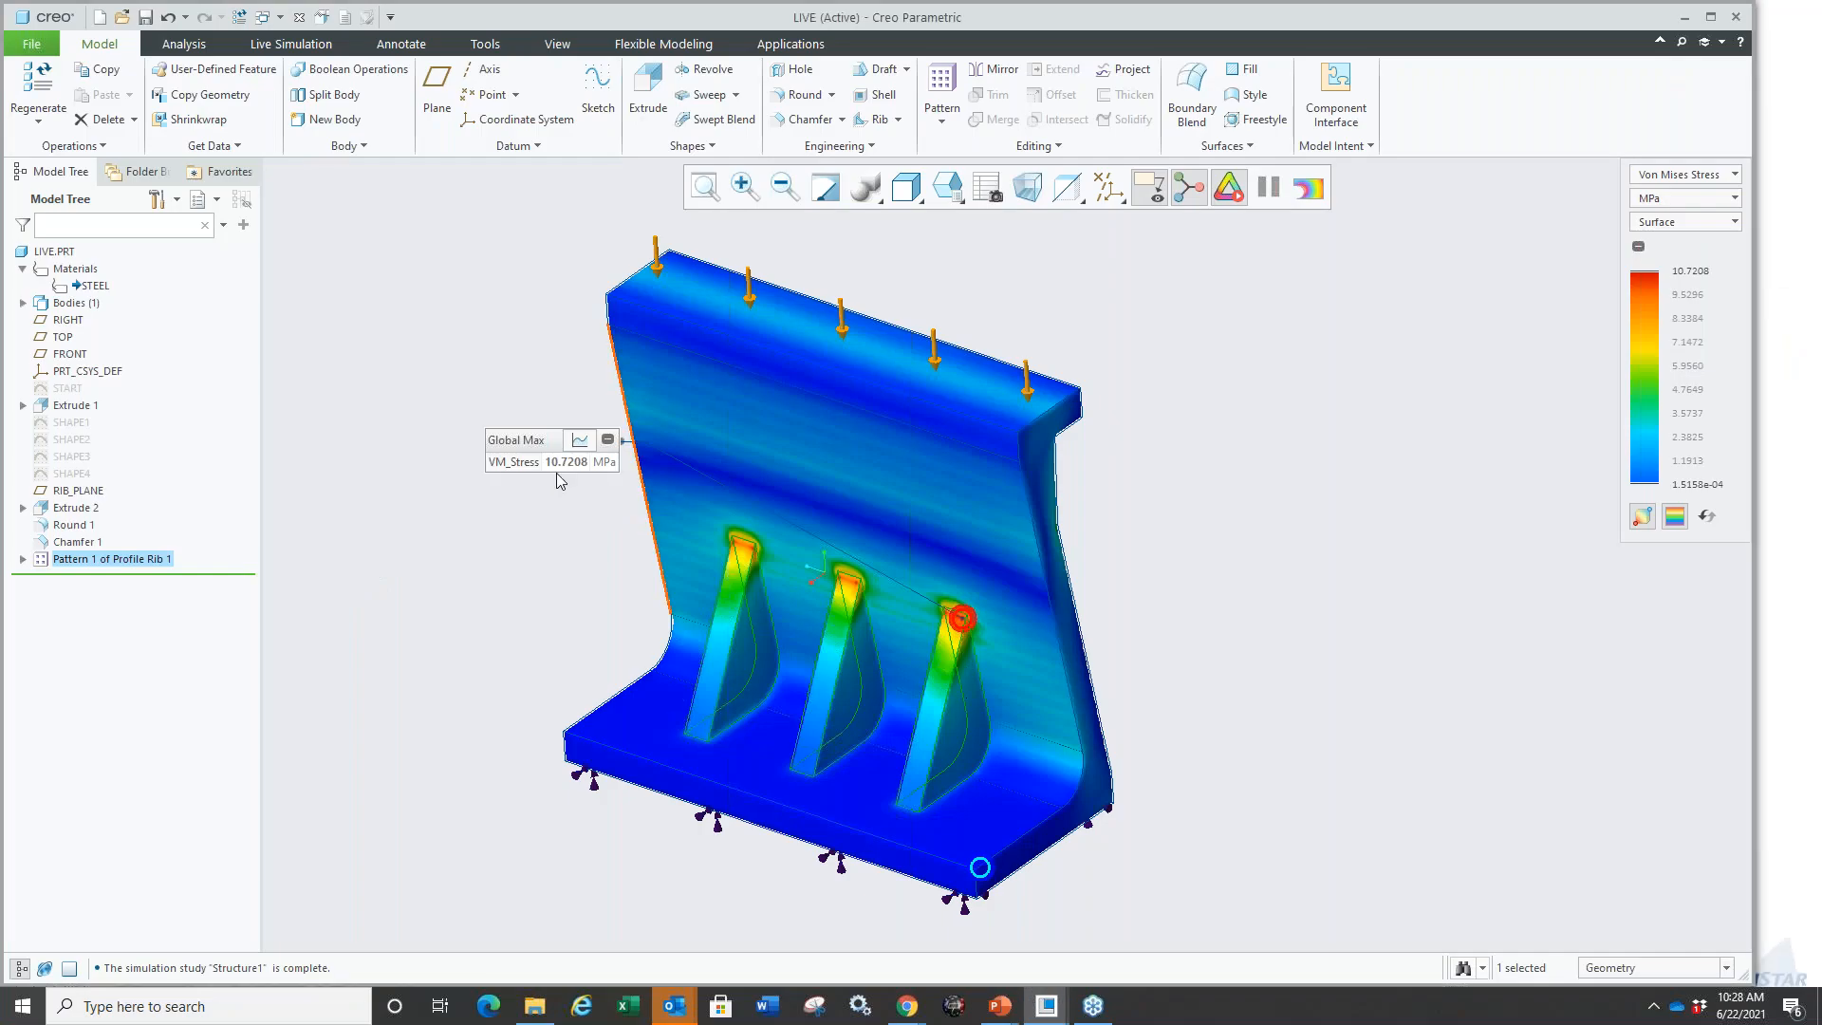
# Edit the first patterned rib's sketched line so that all three ribs reach higher up the web.
pyautogui.click(727, 617)
pyautogui.click(741, 504)
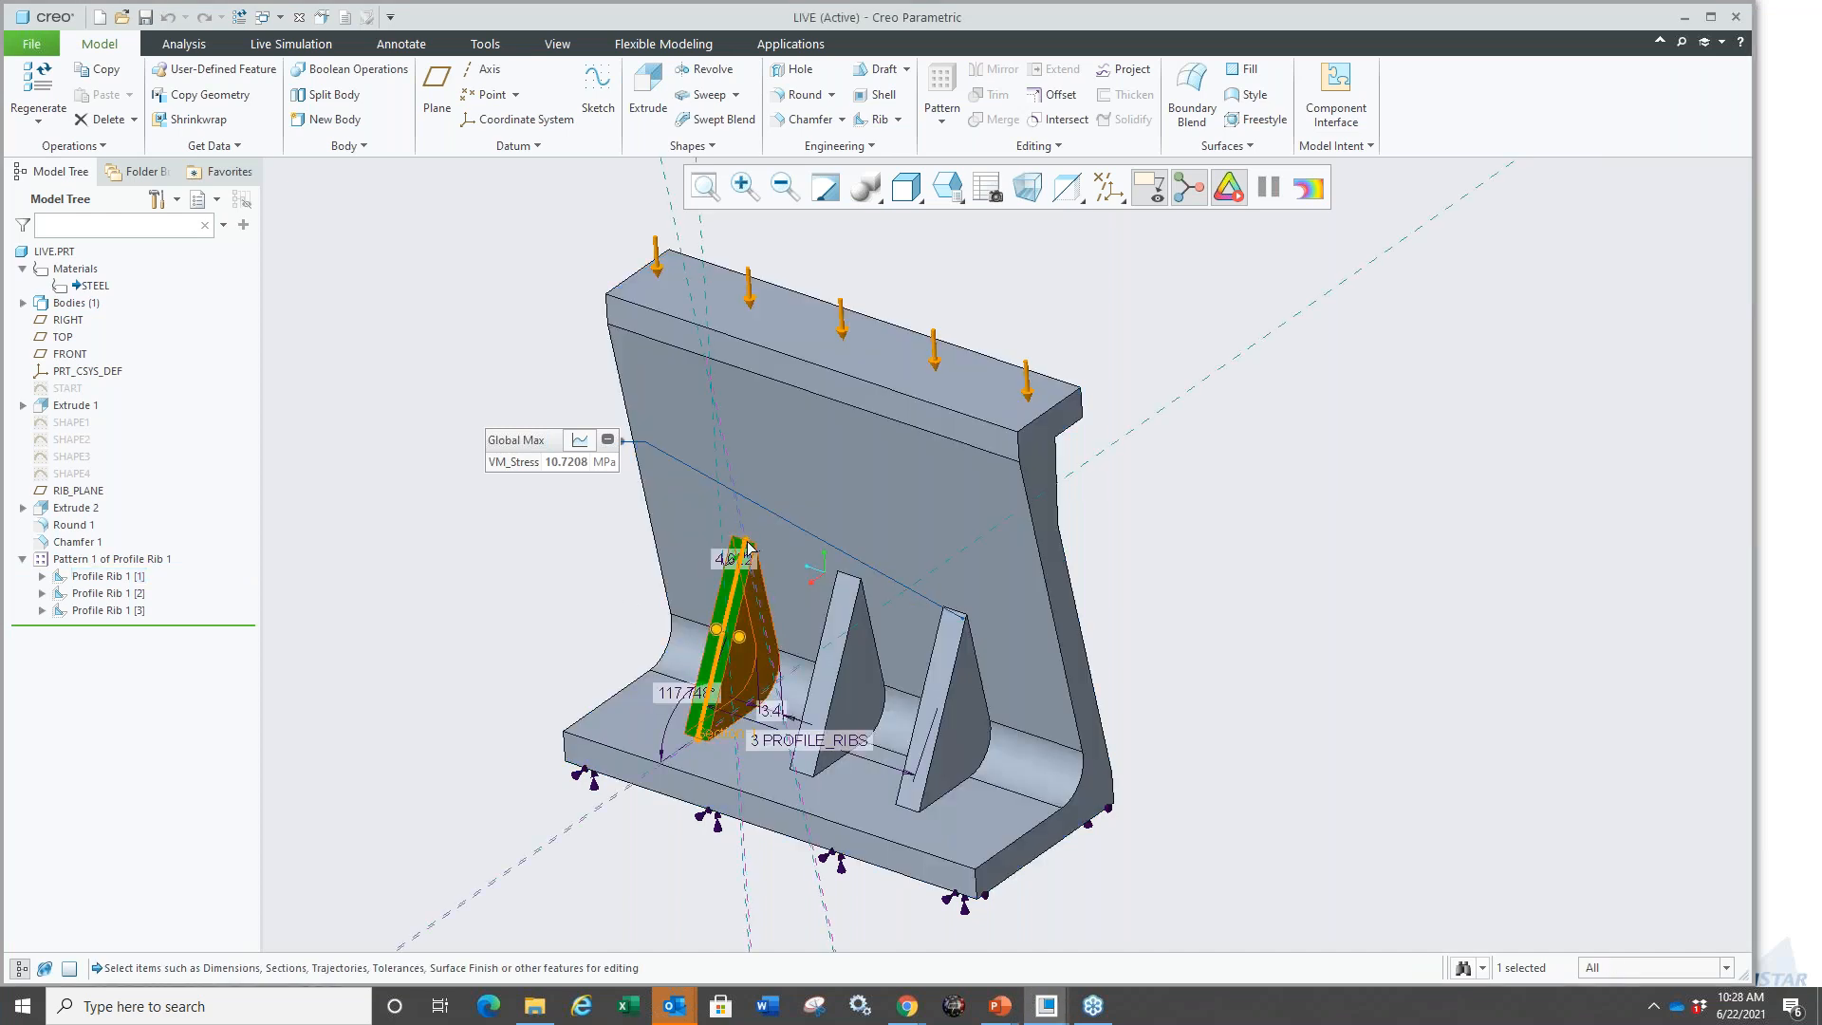
pyautogui.moveTo(747, 540); pyautogui.dragTo(722, 429)
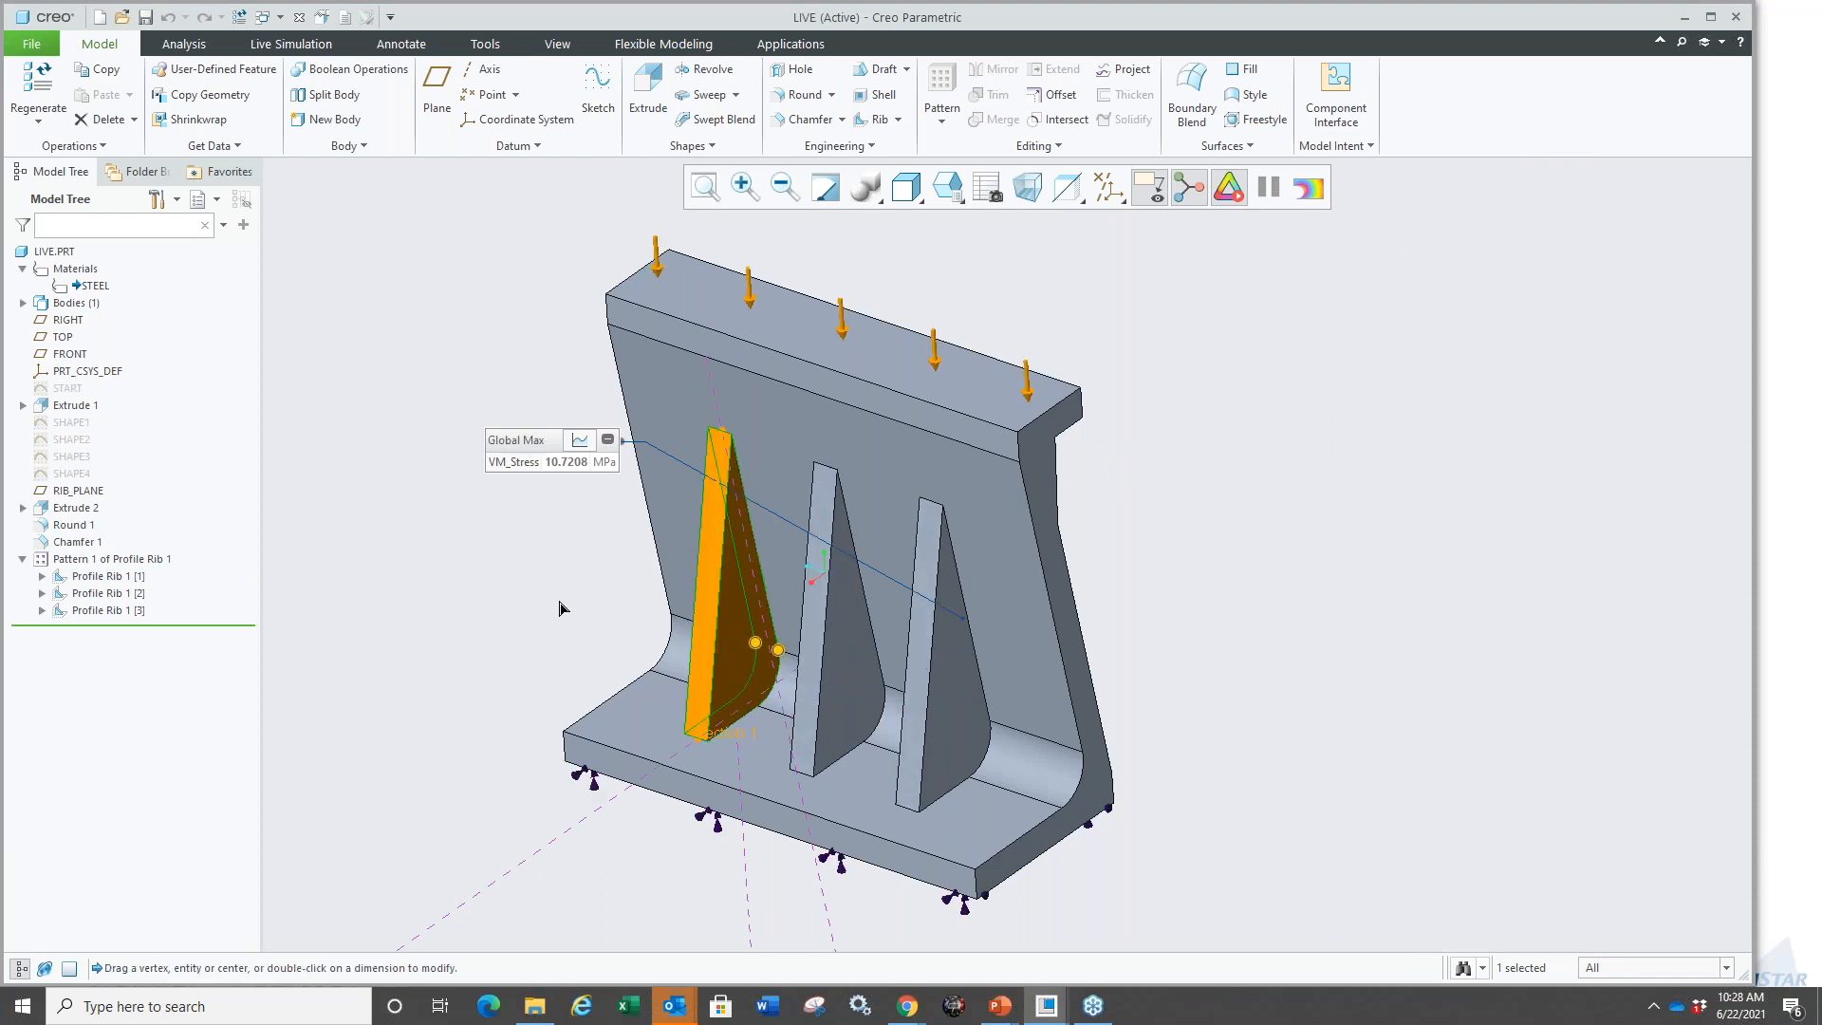
pyautogui.click(562, 608)
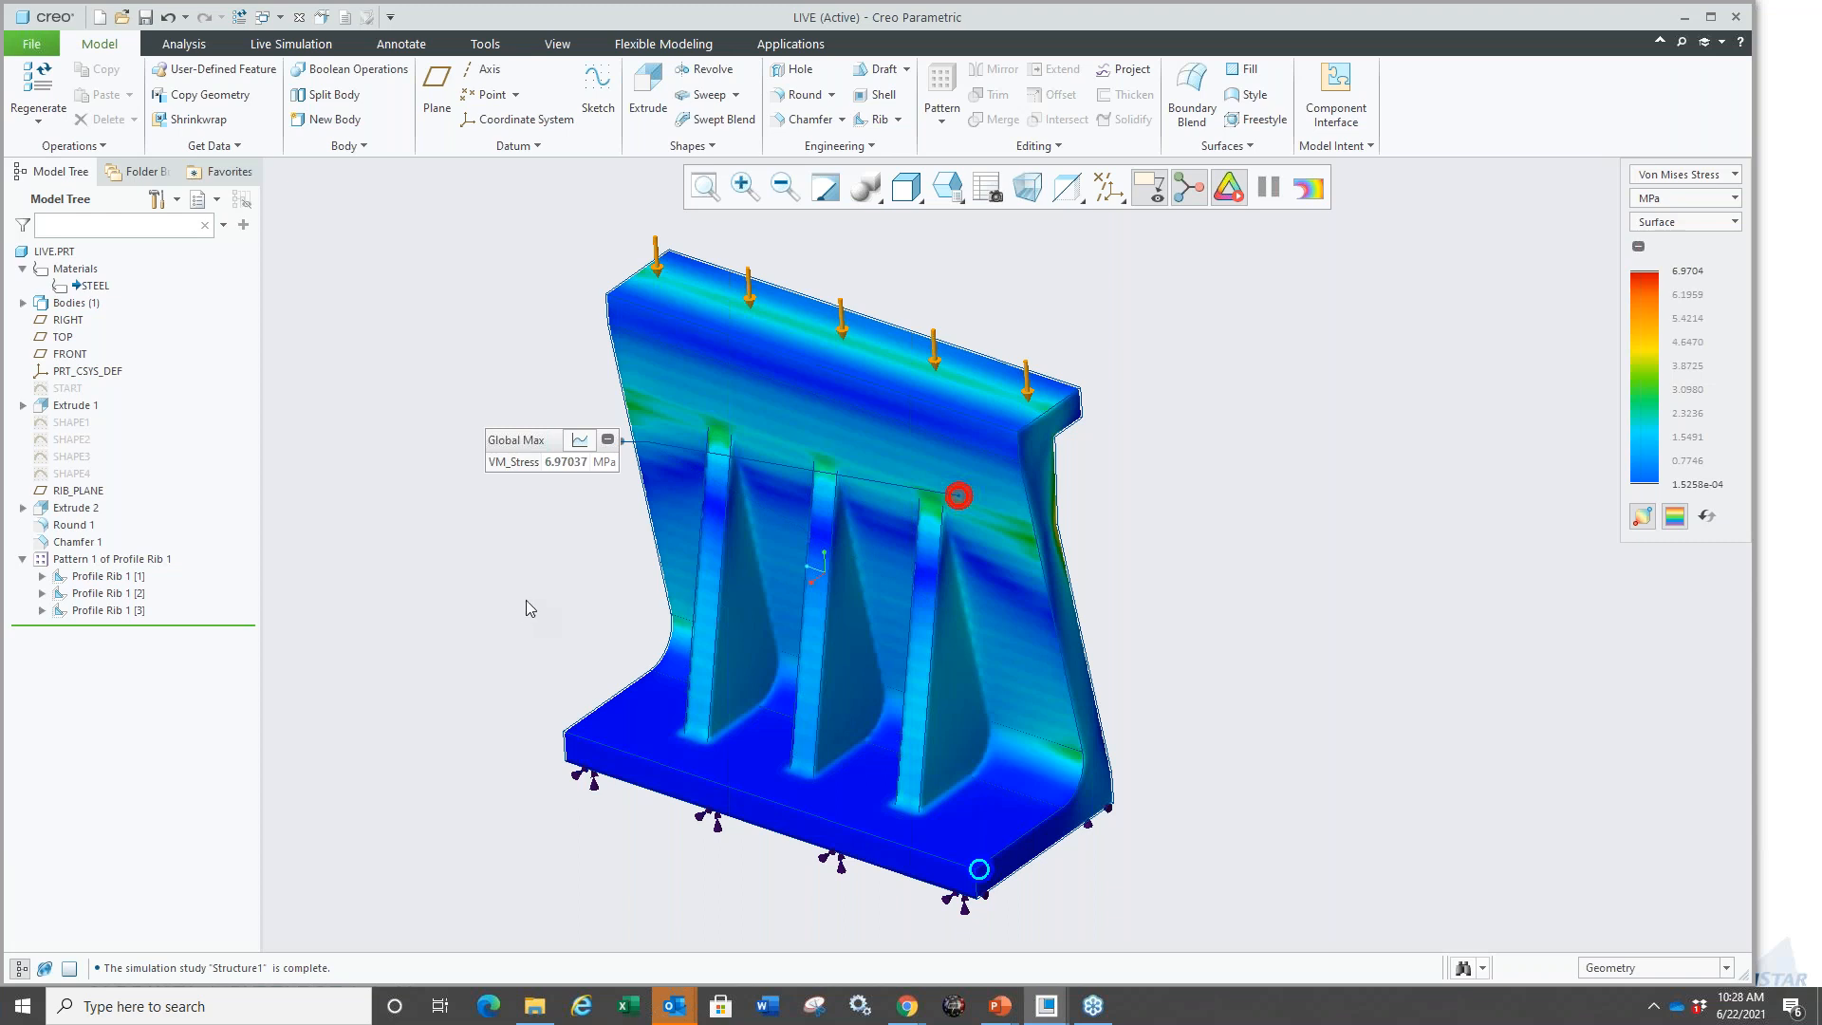
# Move the Global Max callout lower beside the web and compare the maximum stress across all design changes in its graph.
pyautogui.moveTo(524, 440); pyautogui.dragTo(526, 531)
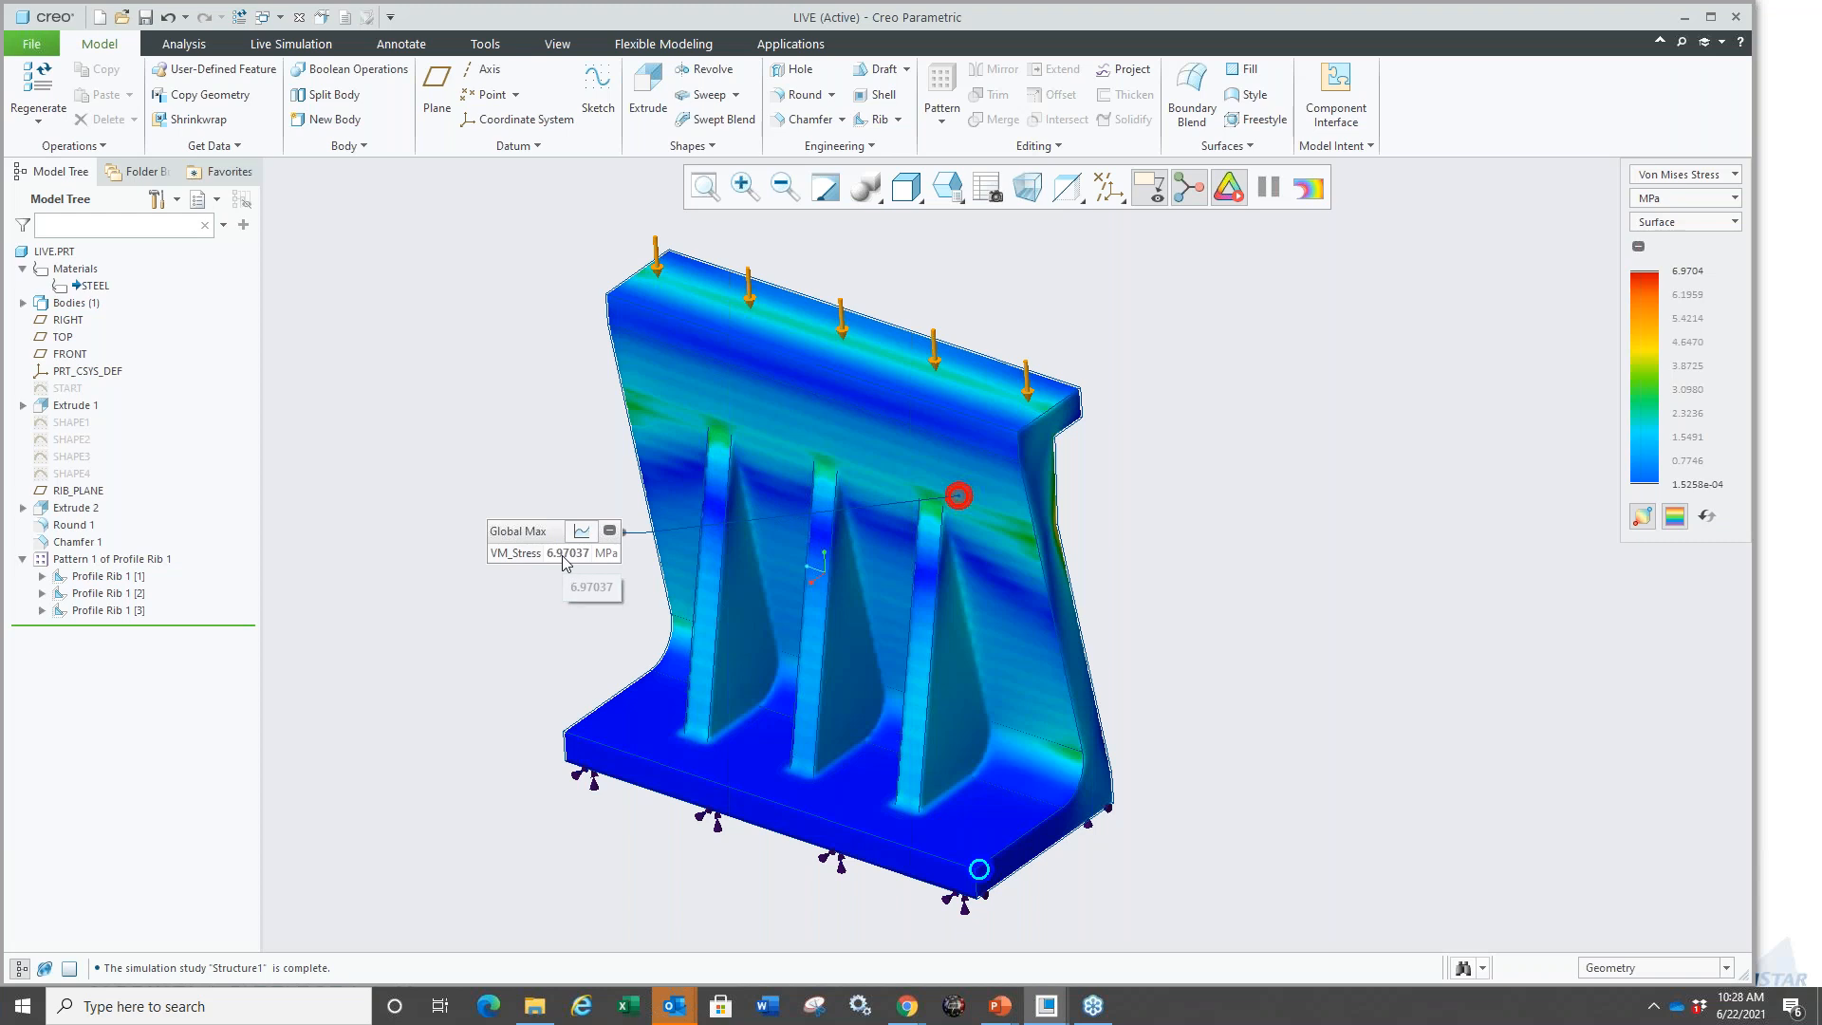
pyautogui.click(582, 531)
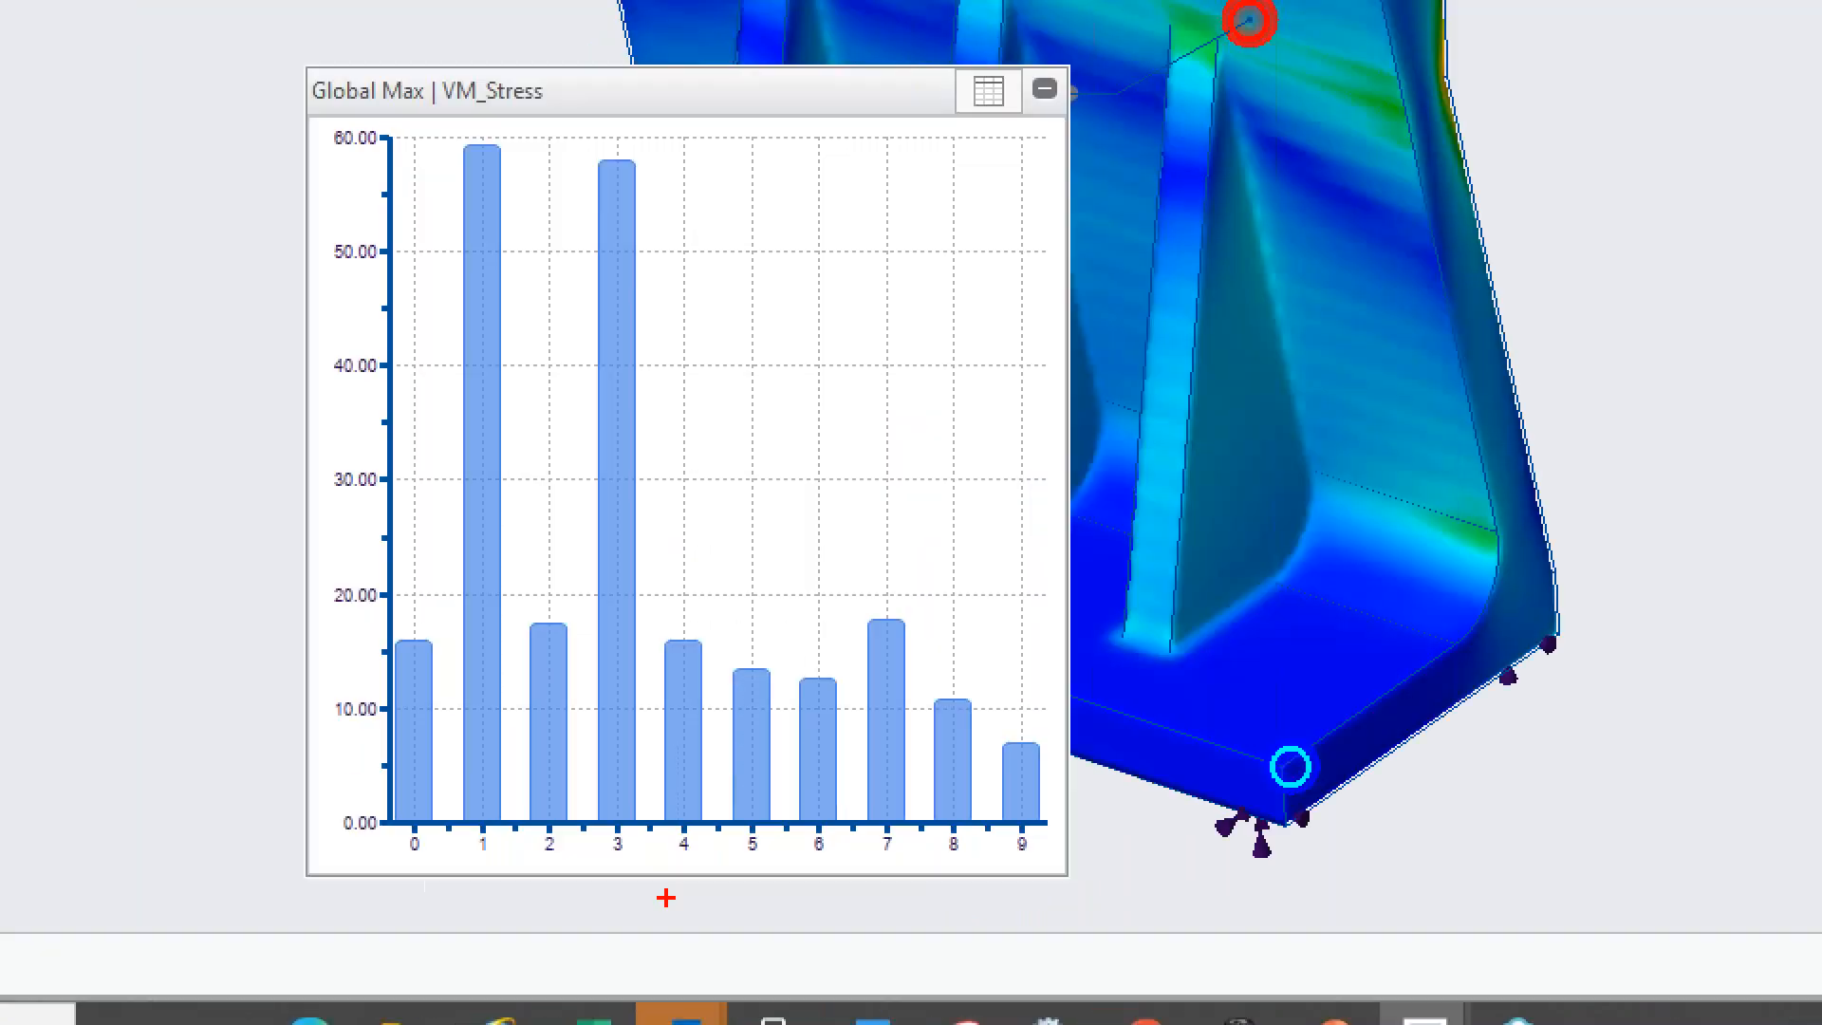
pyautogui.click(408, 643)
pyautogui.moveTo(678, 629)
pyautogui.mouseDown()
pyautogui.moveTo(959, 665)
pyautogui.moveTo(1081, 750)
pyautogui.mouseUp()
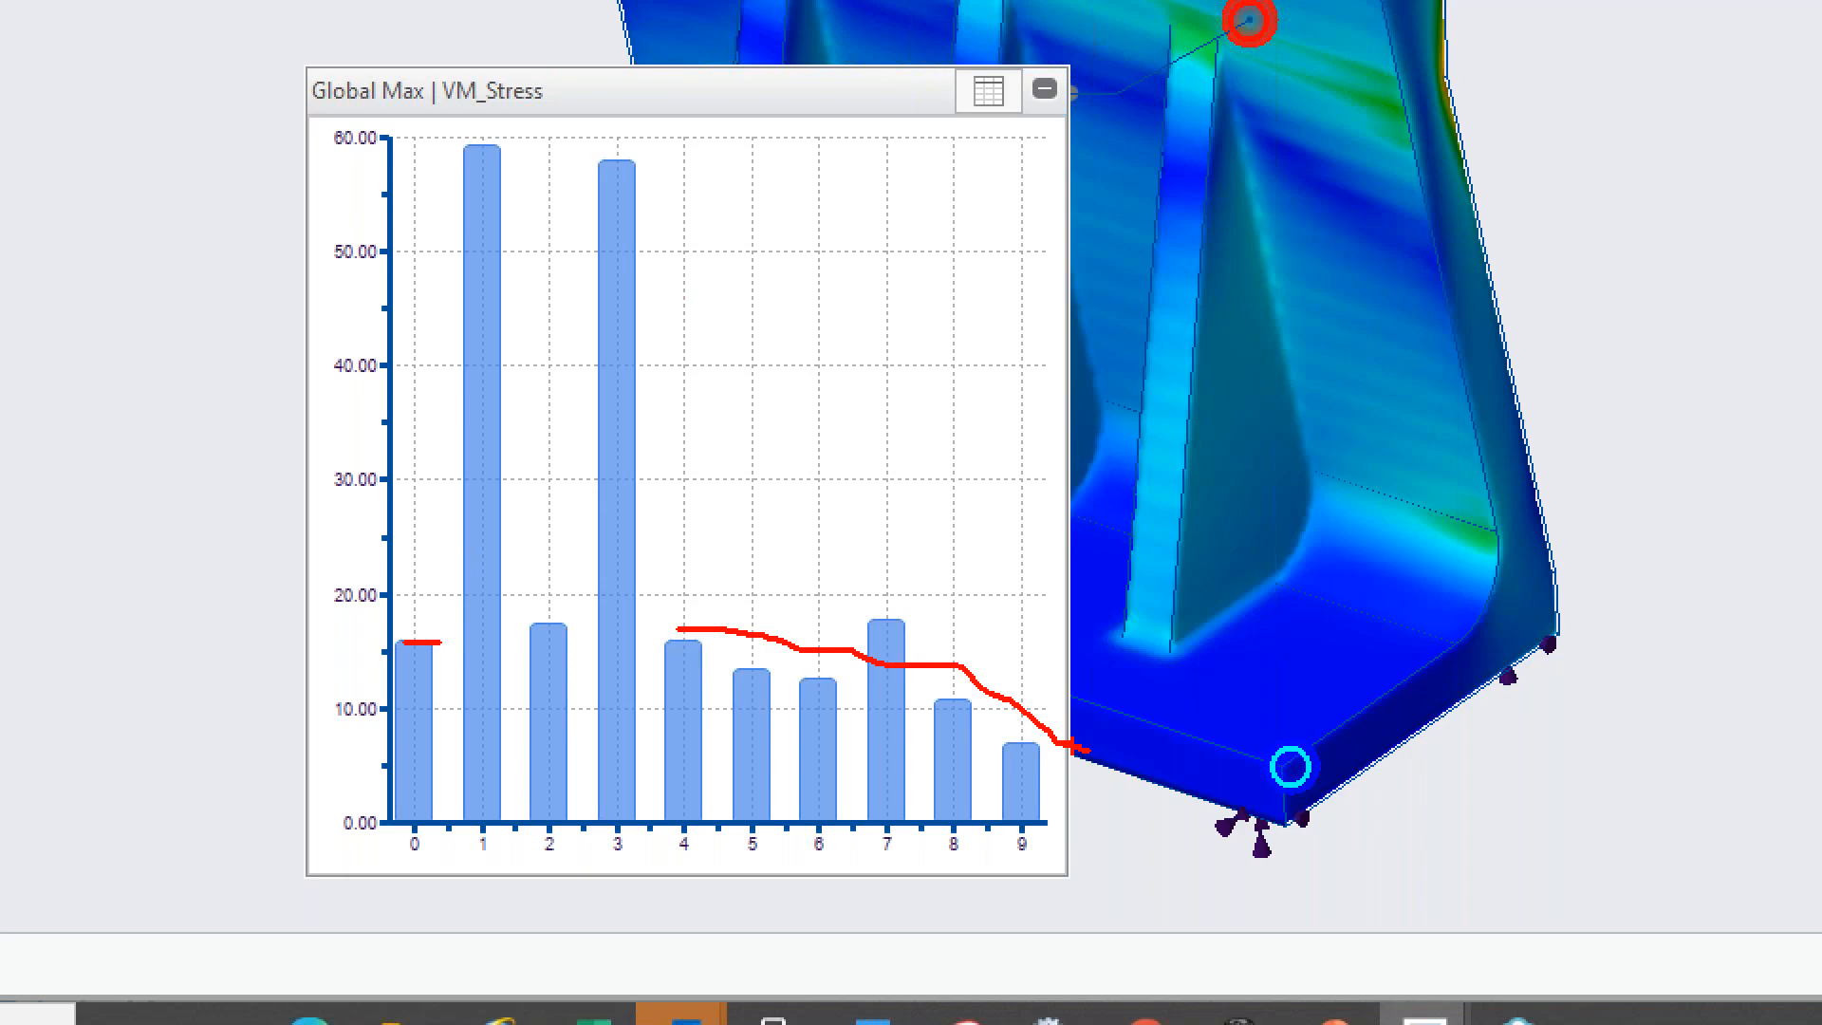
pyautogui.press('Escape')
pyautogui.click(983, 89)
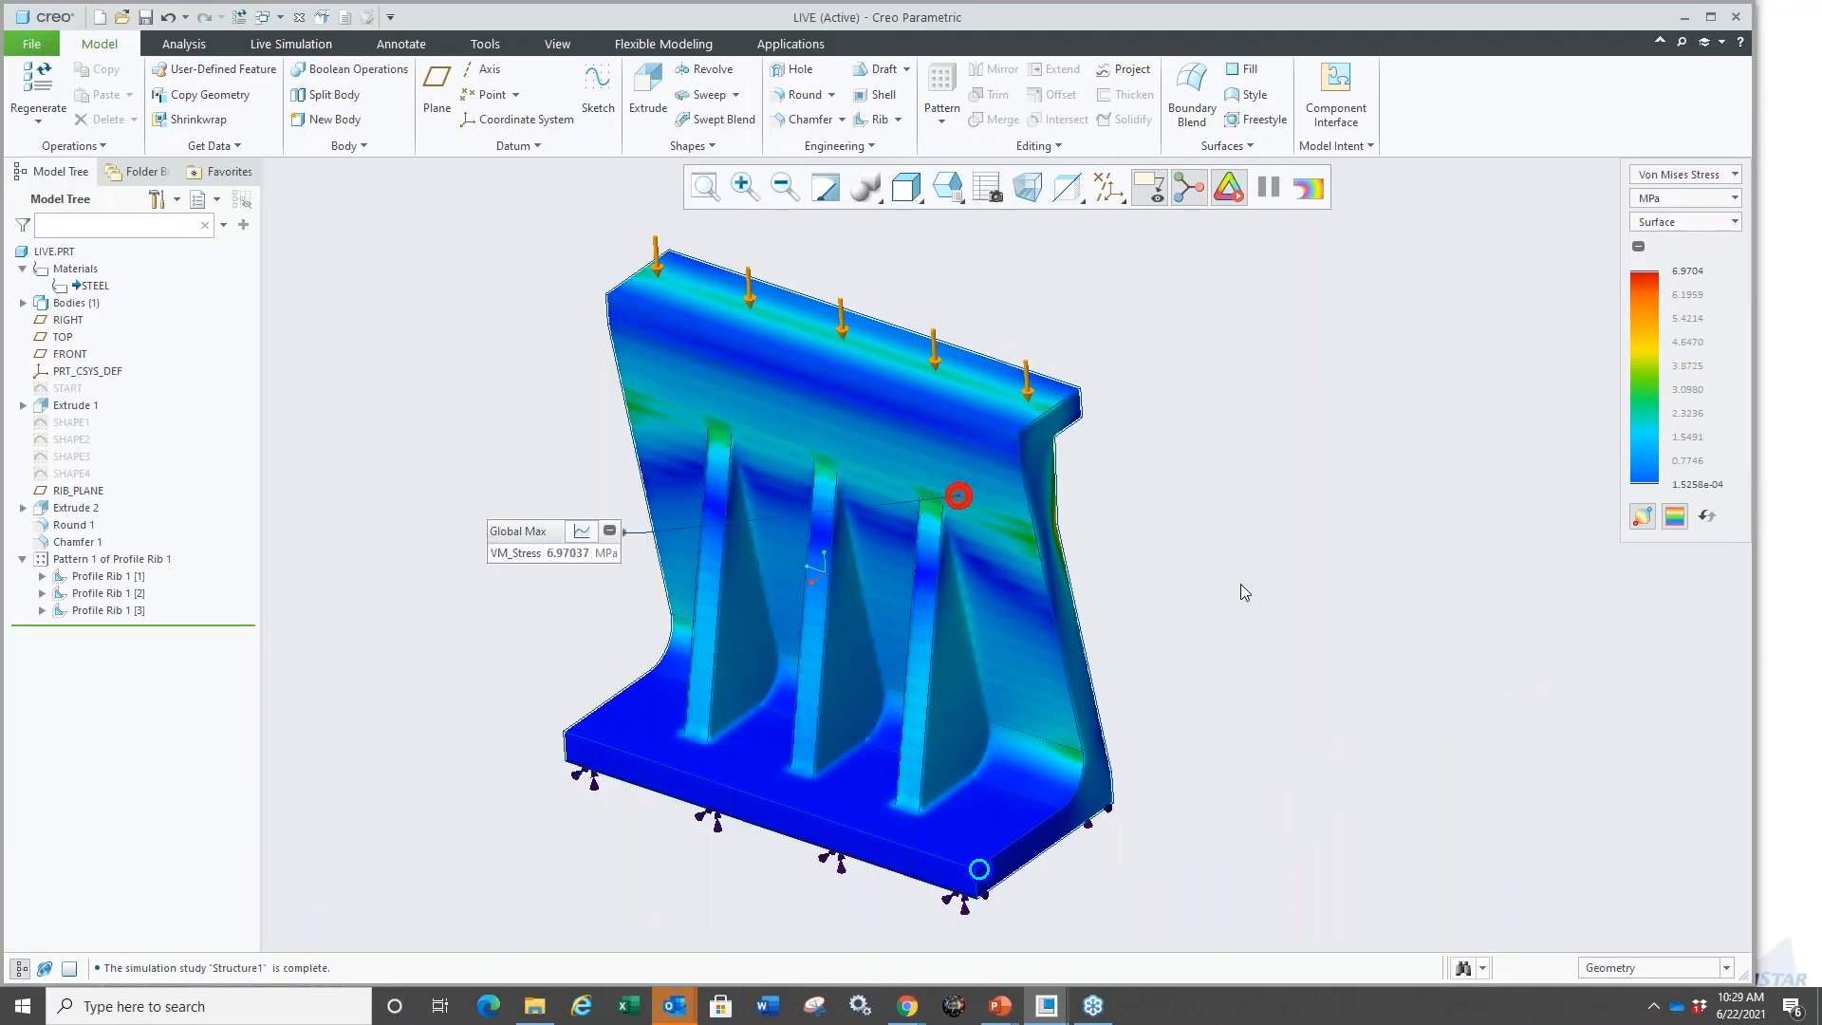
# Turn off the live simulation of the bracket and switch to the CREO_SIM_LIVE assembly window.
pyautogui.click(1229, 198)
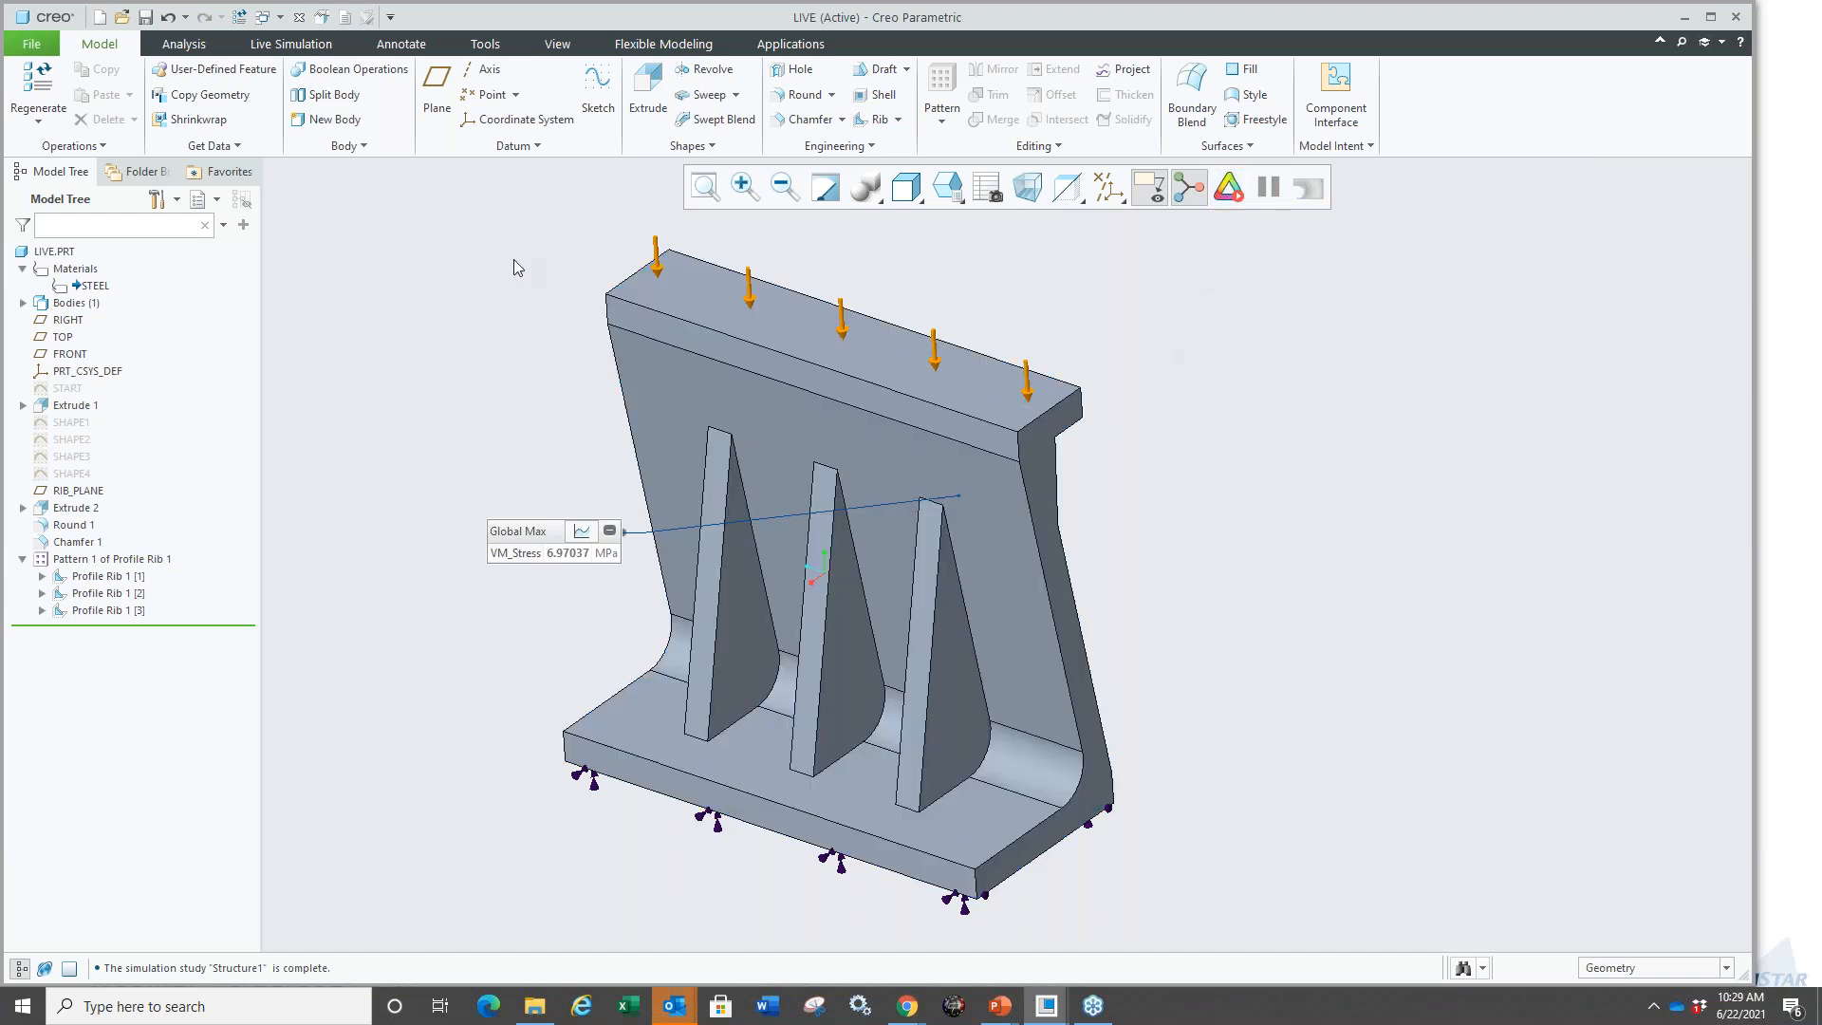
pyautogui.click(280, 18)
pyautogui.click(337, 39)
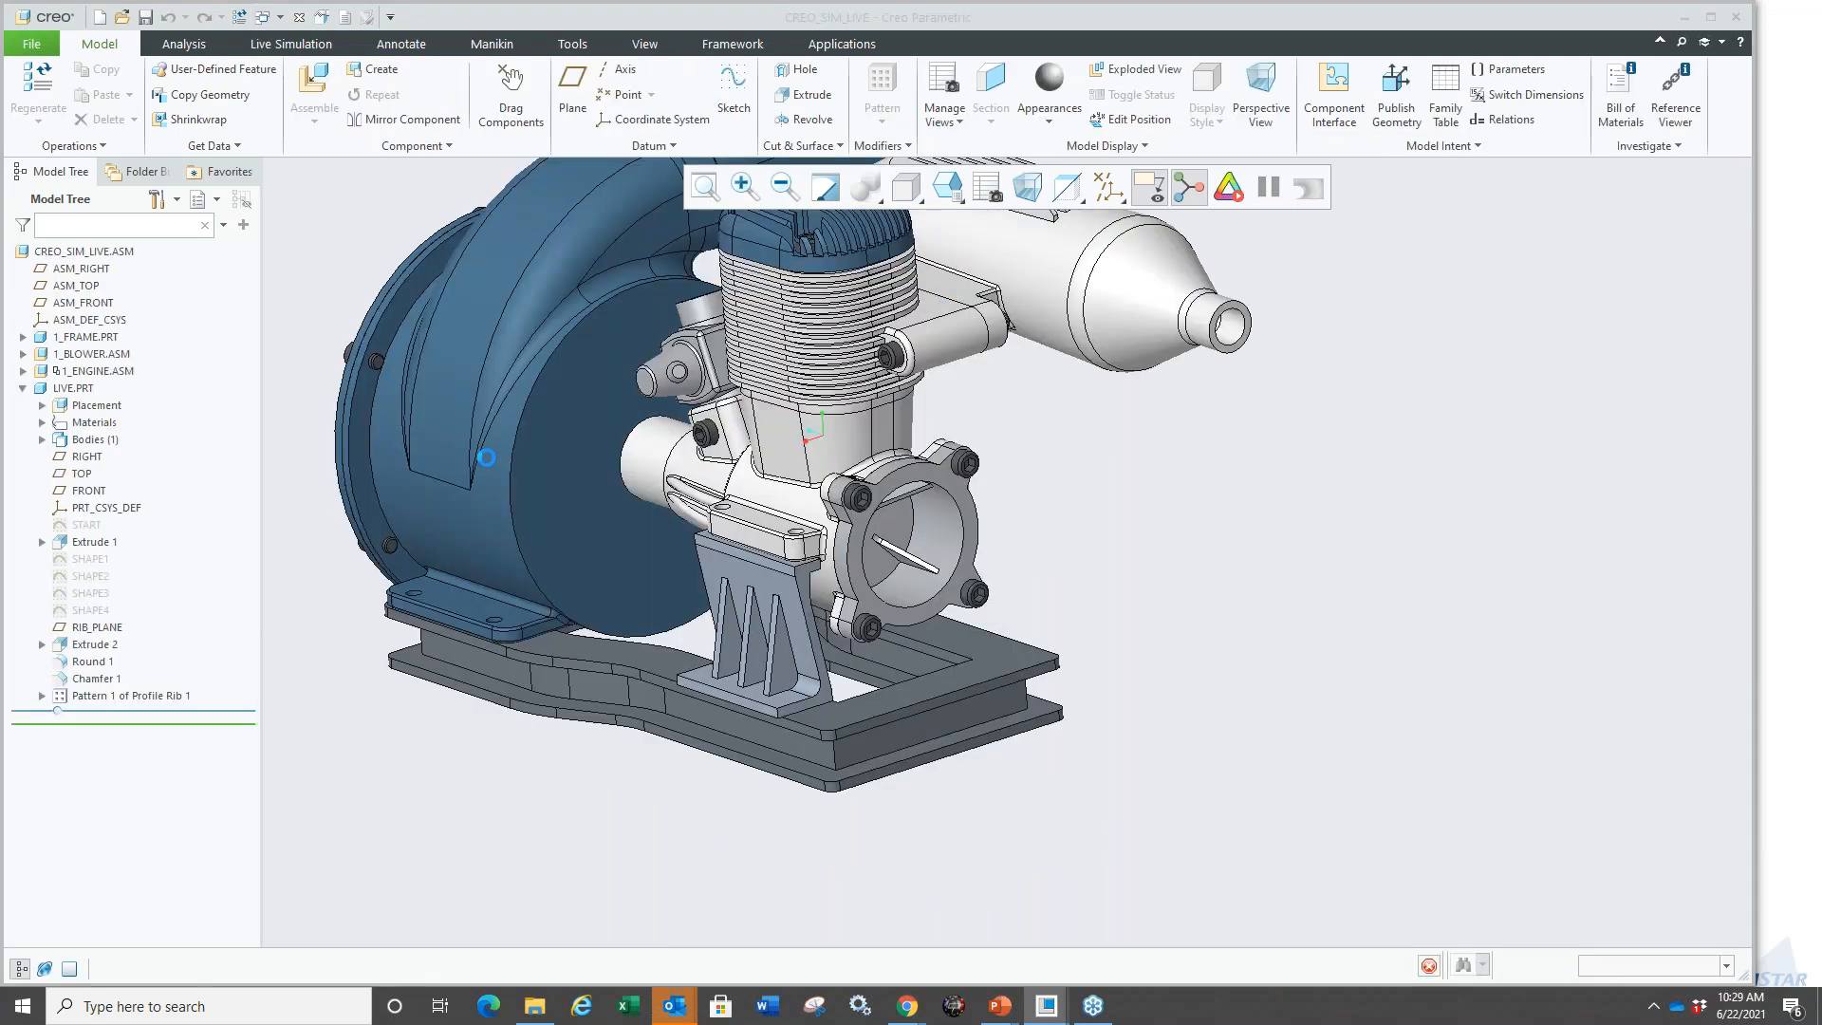
# Mirror the ribbed support bracket about ASM_RIGHT as a new geometry-only model, previewing the result before completing it.
pyautogui.scroll(3, 970, 824)
pyautogui.scroll(-6, 875, 667)
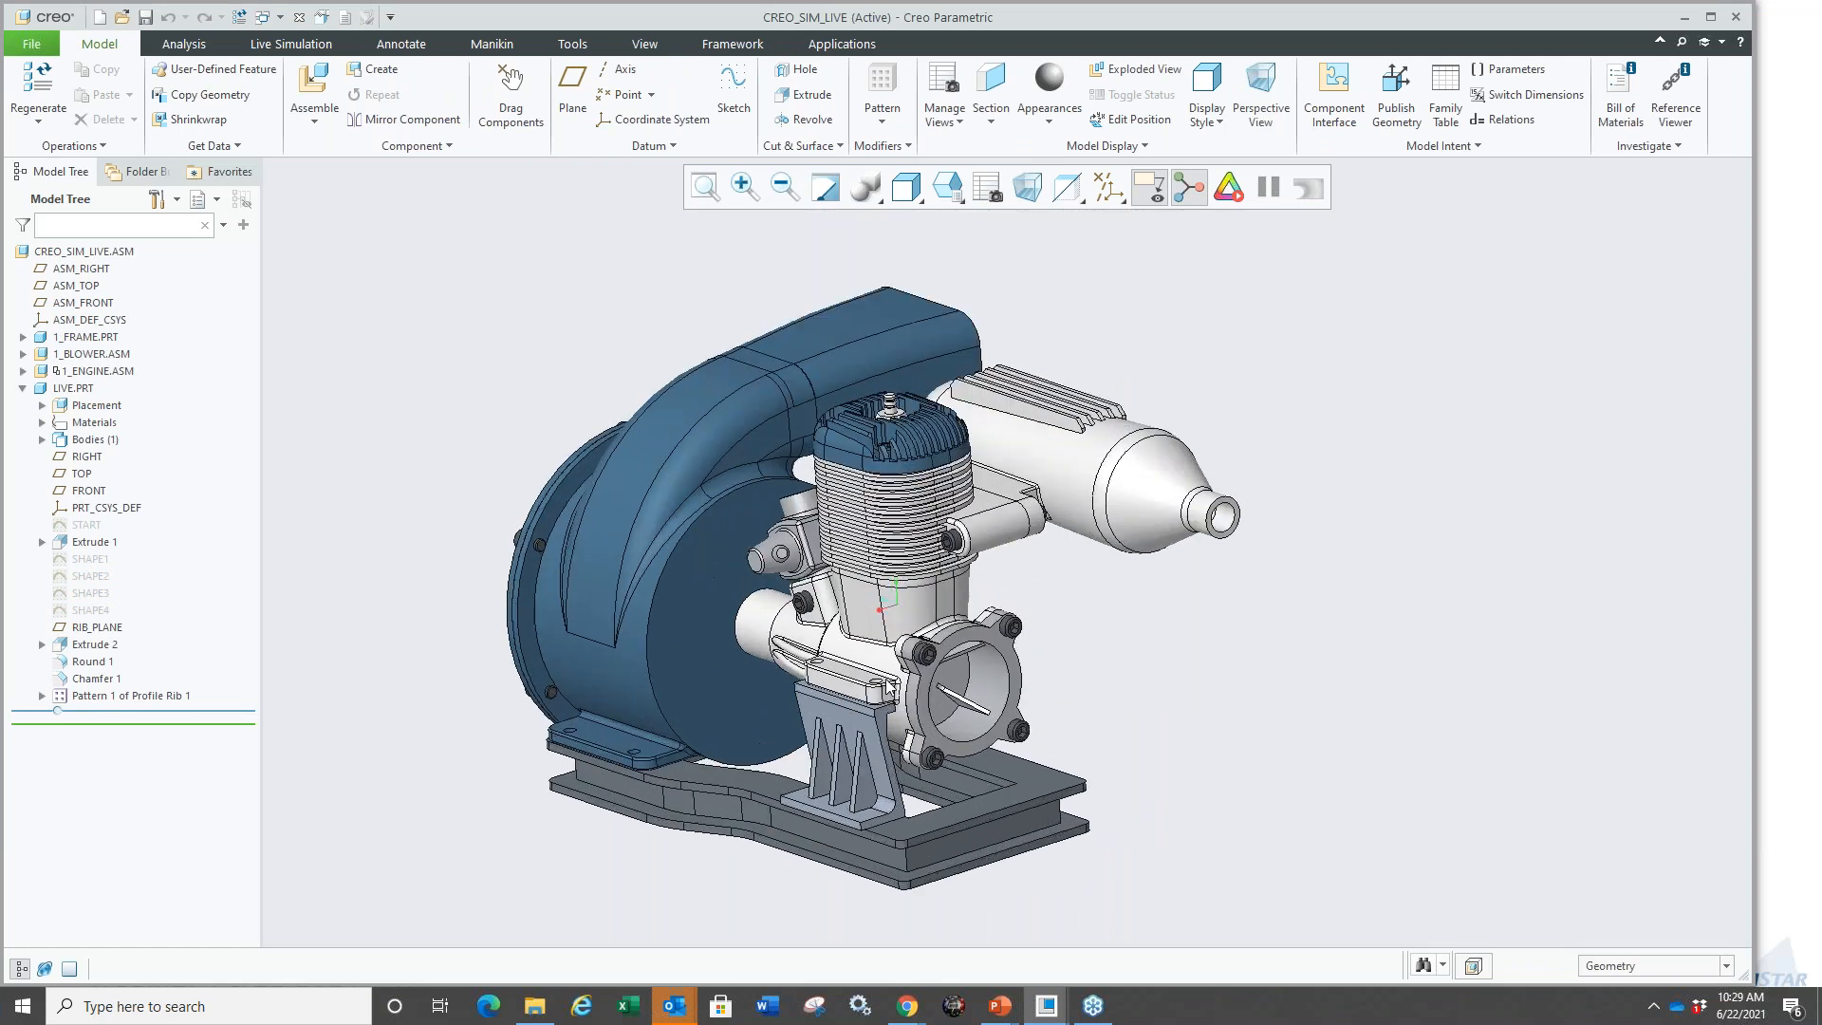
pyautogui.scroll(4, 875, 911)
pyautogui.scroll(-5, 863, 789)
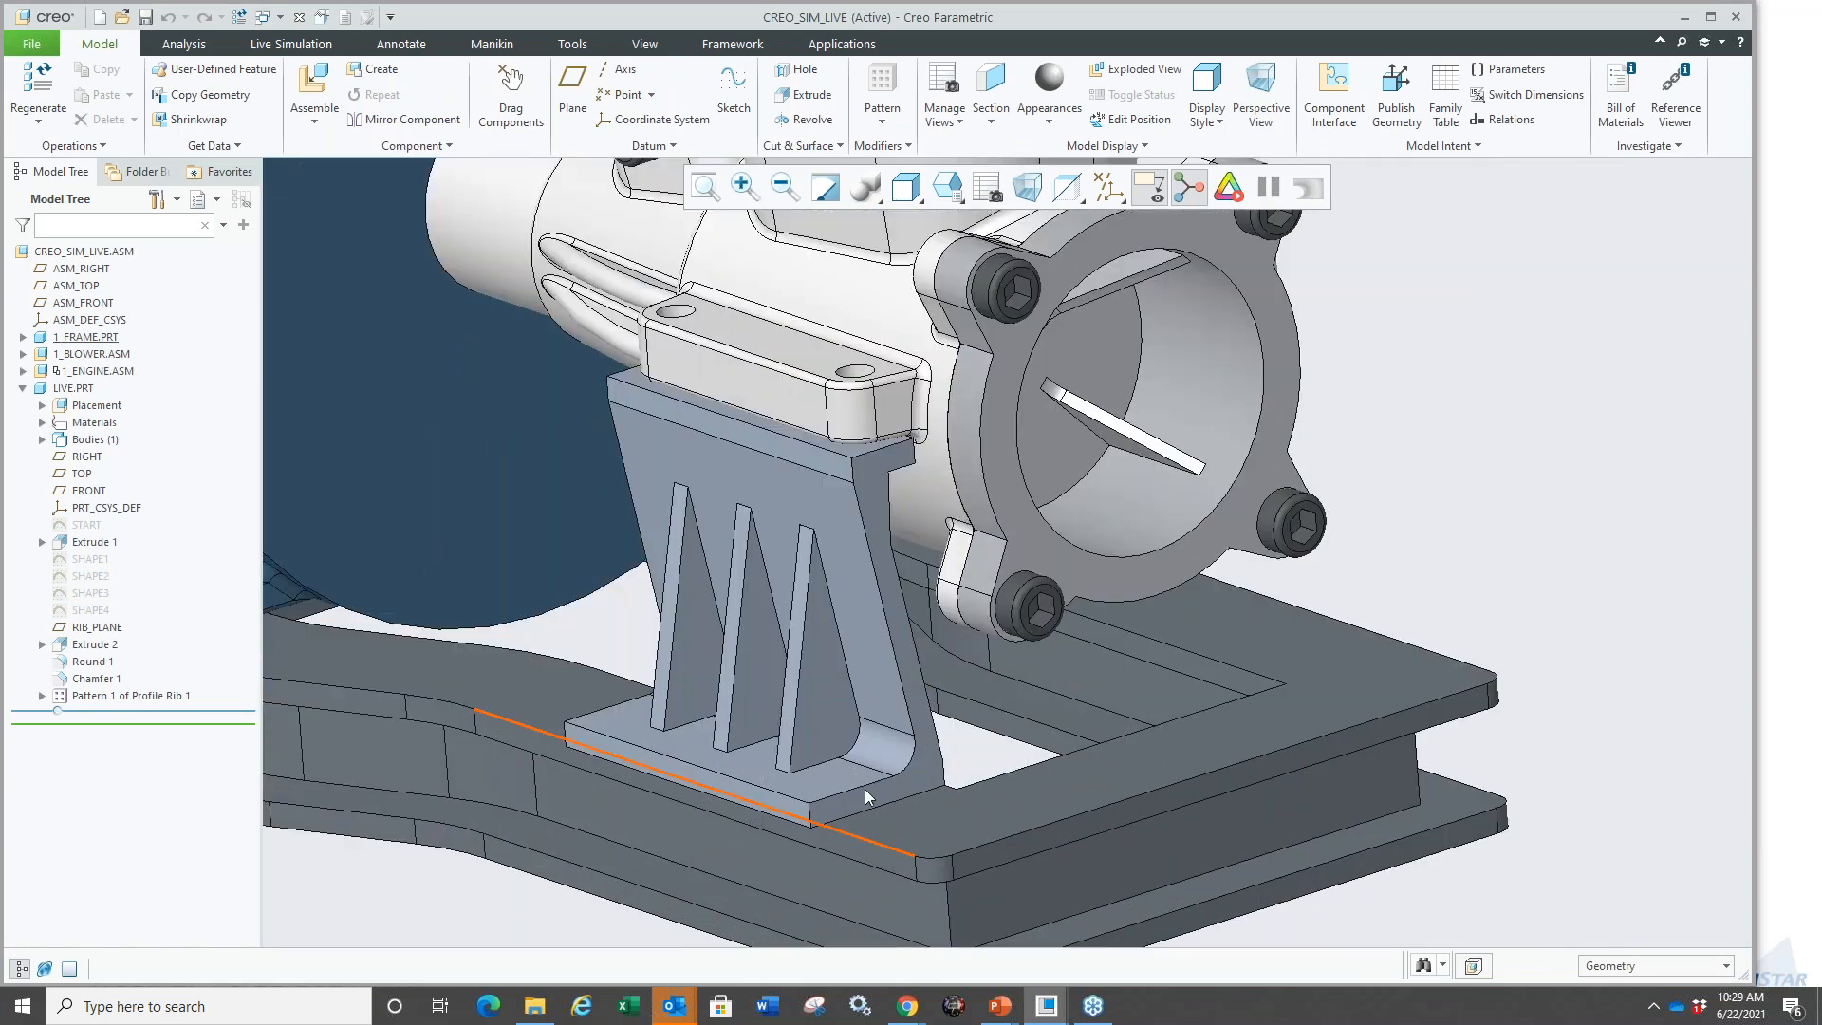
pyautogui.click(880, 722)
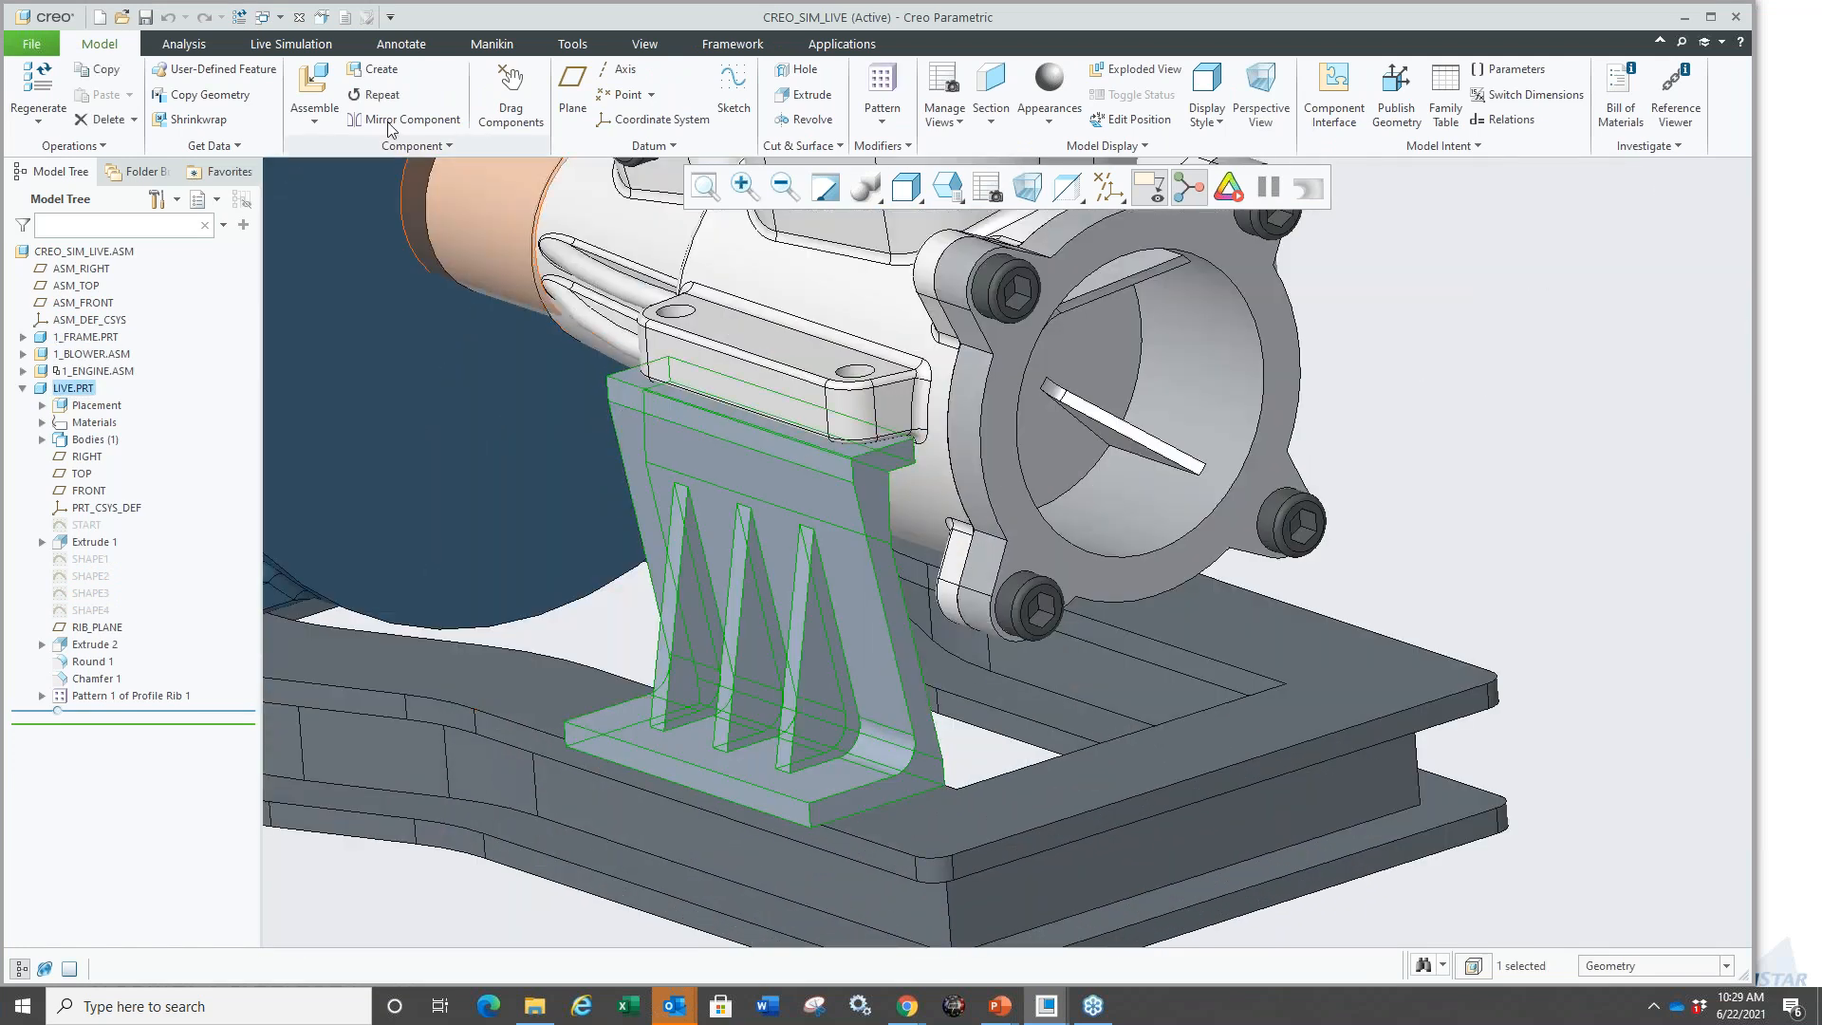
pyautogui.scroll(4, 761, 501)
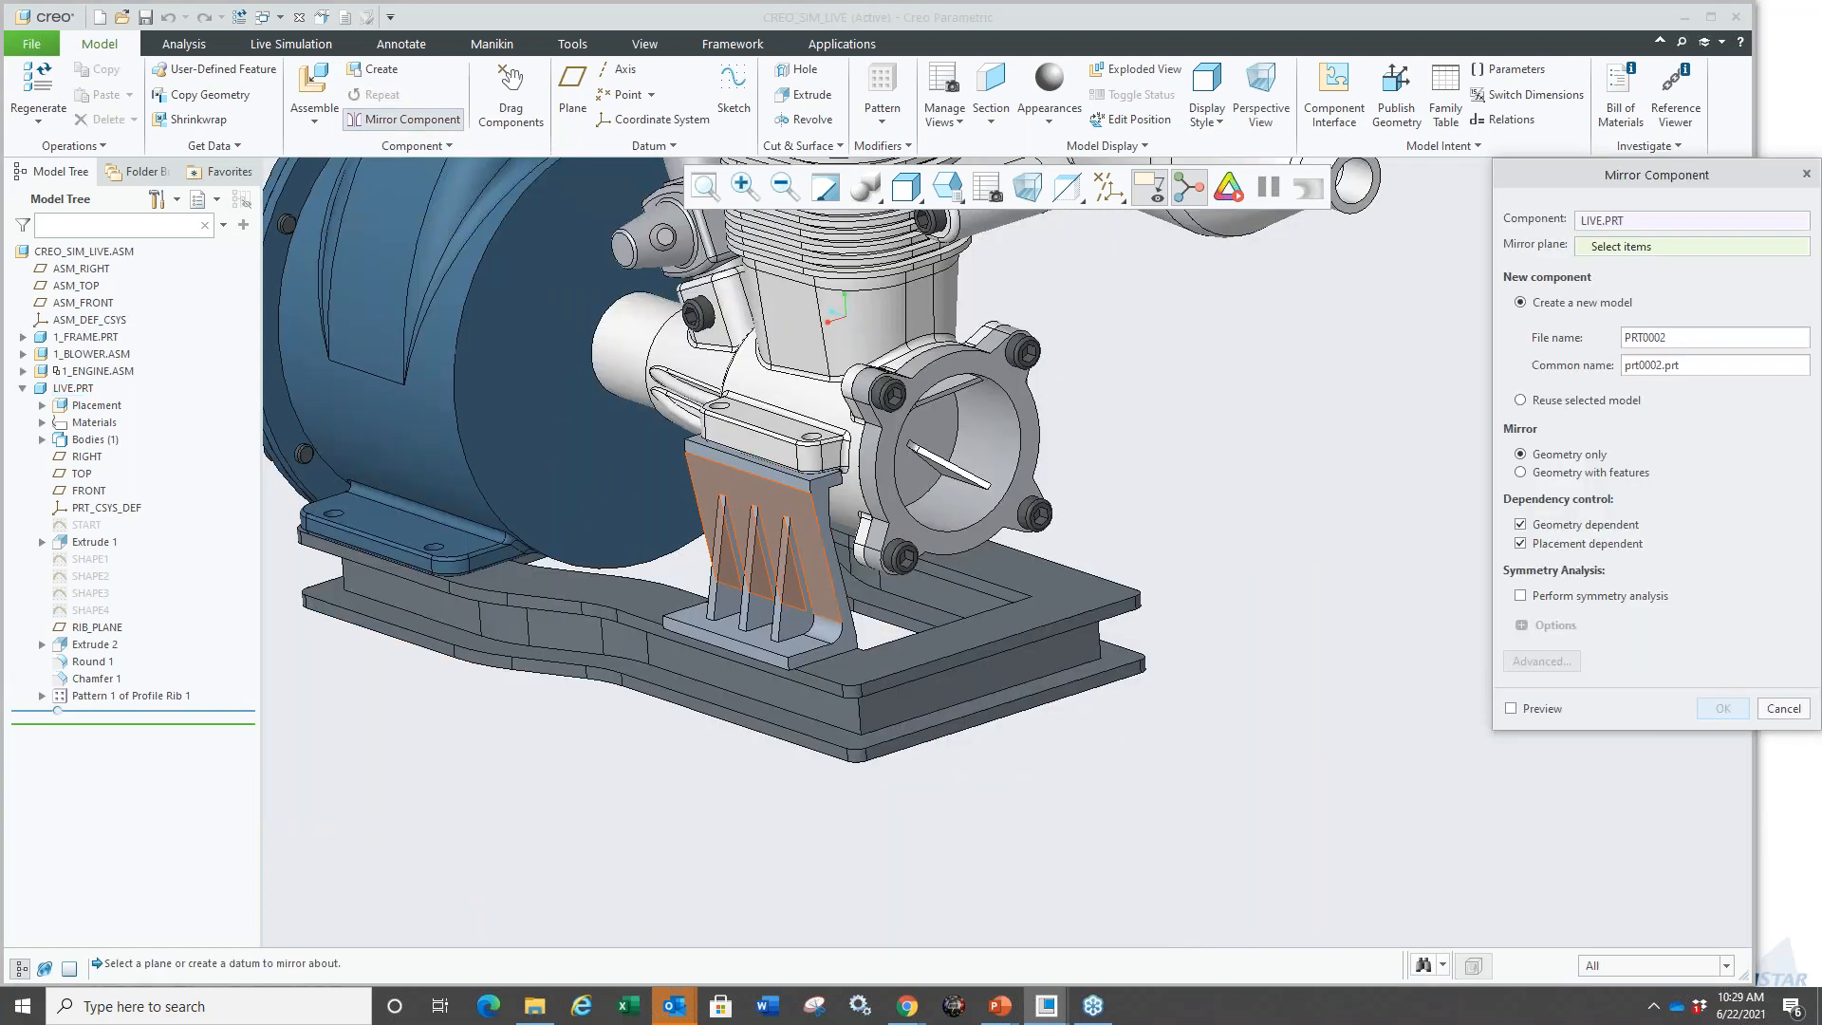
pyautogui.click(77, 272)
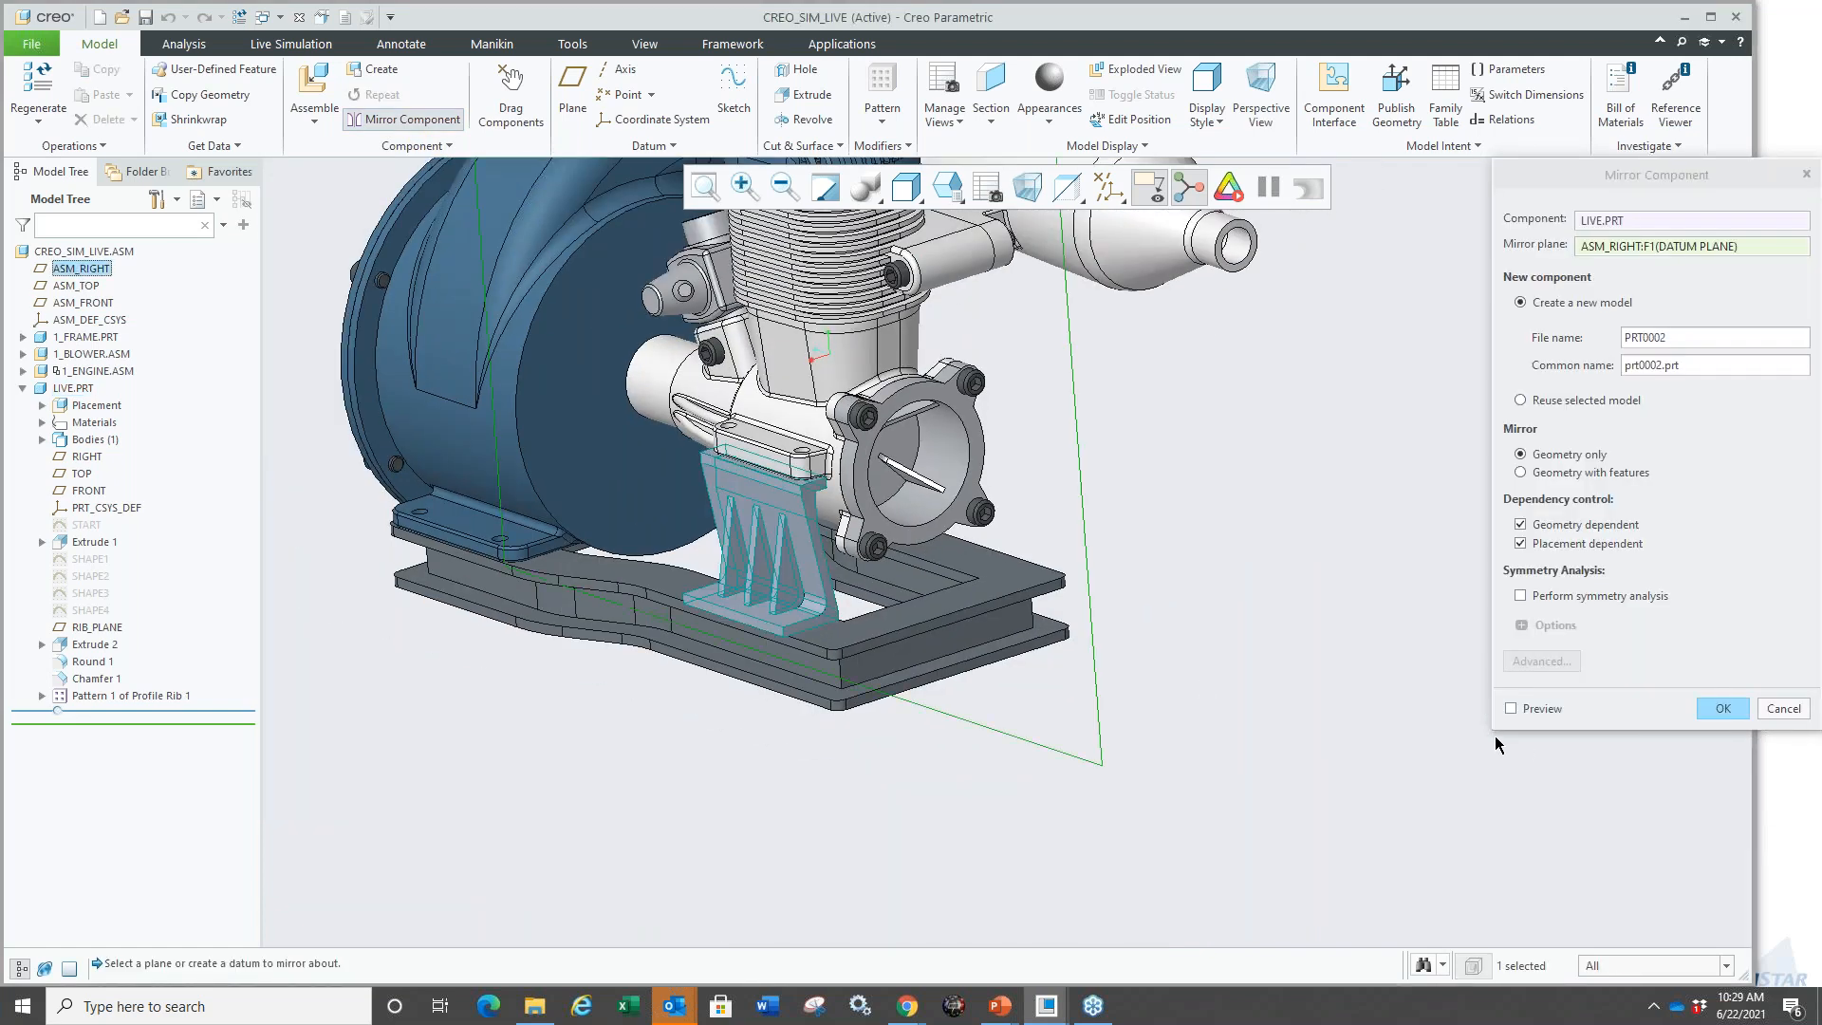
pyautogui.click(1510, 709)
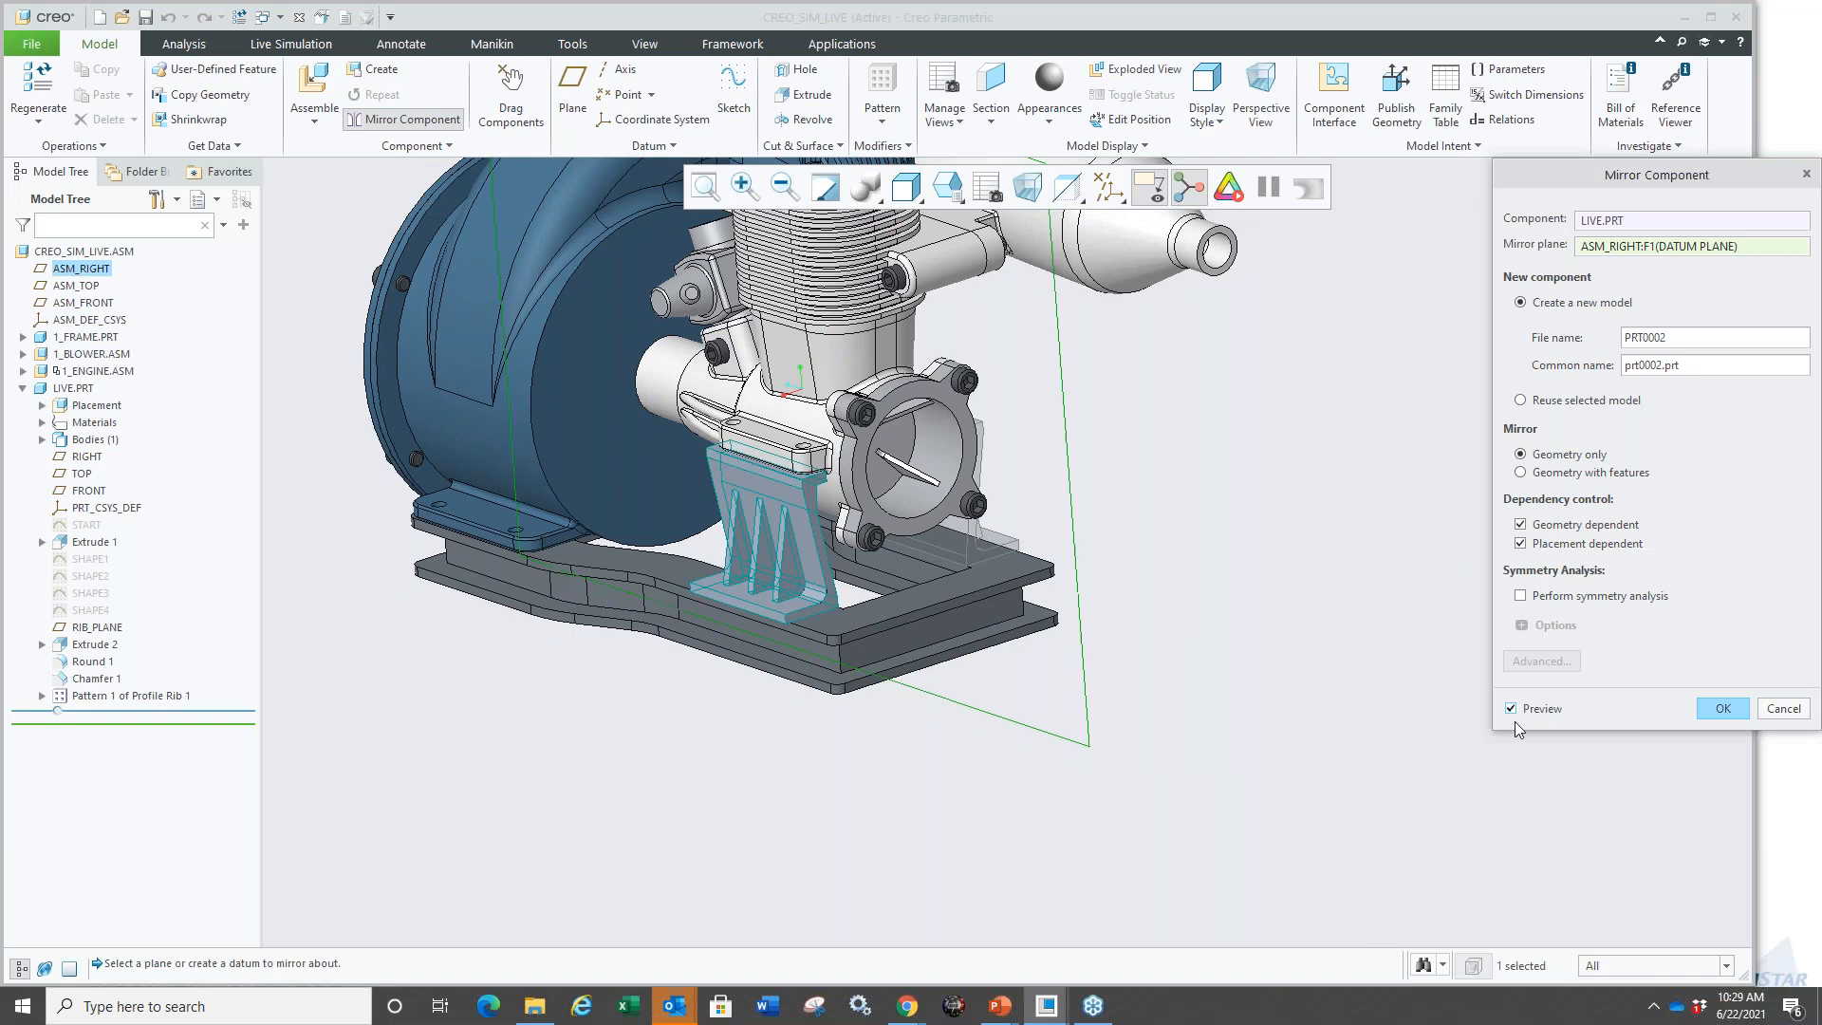
pyautogui.click(1723, 709)
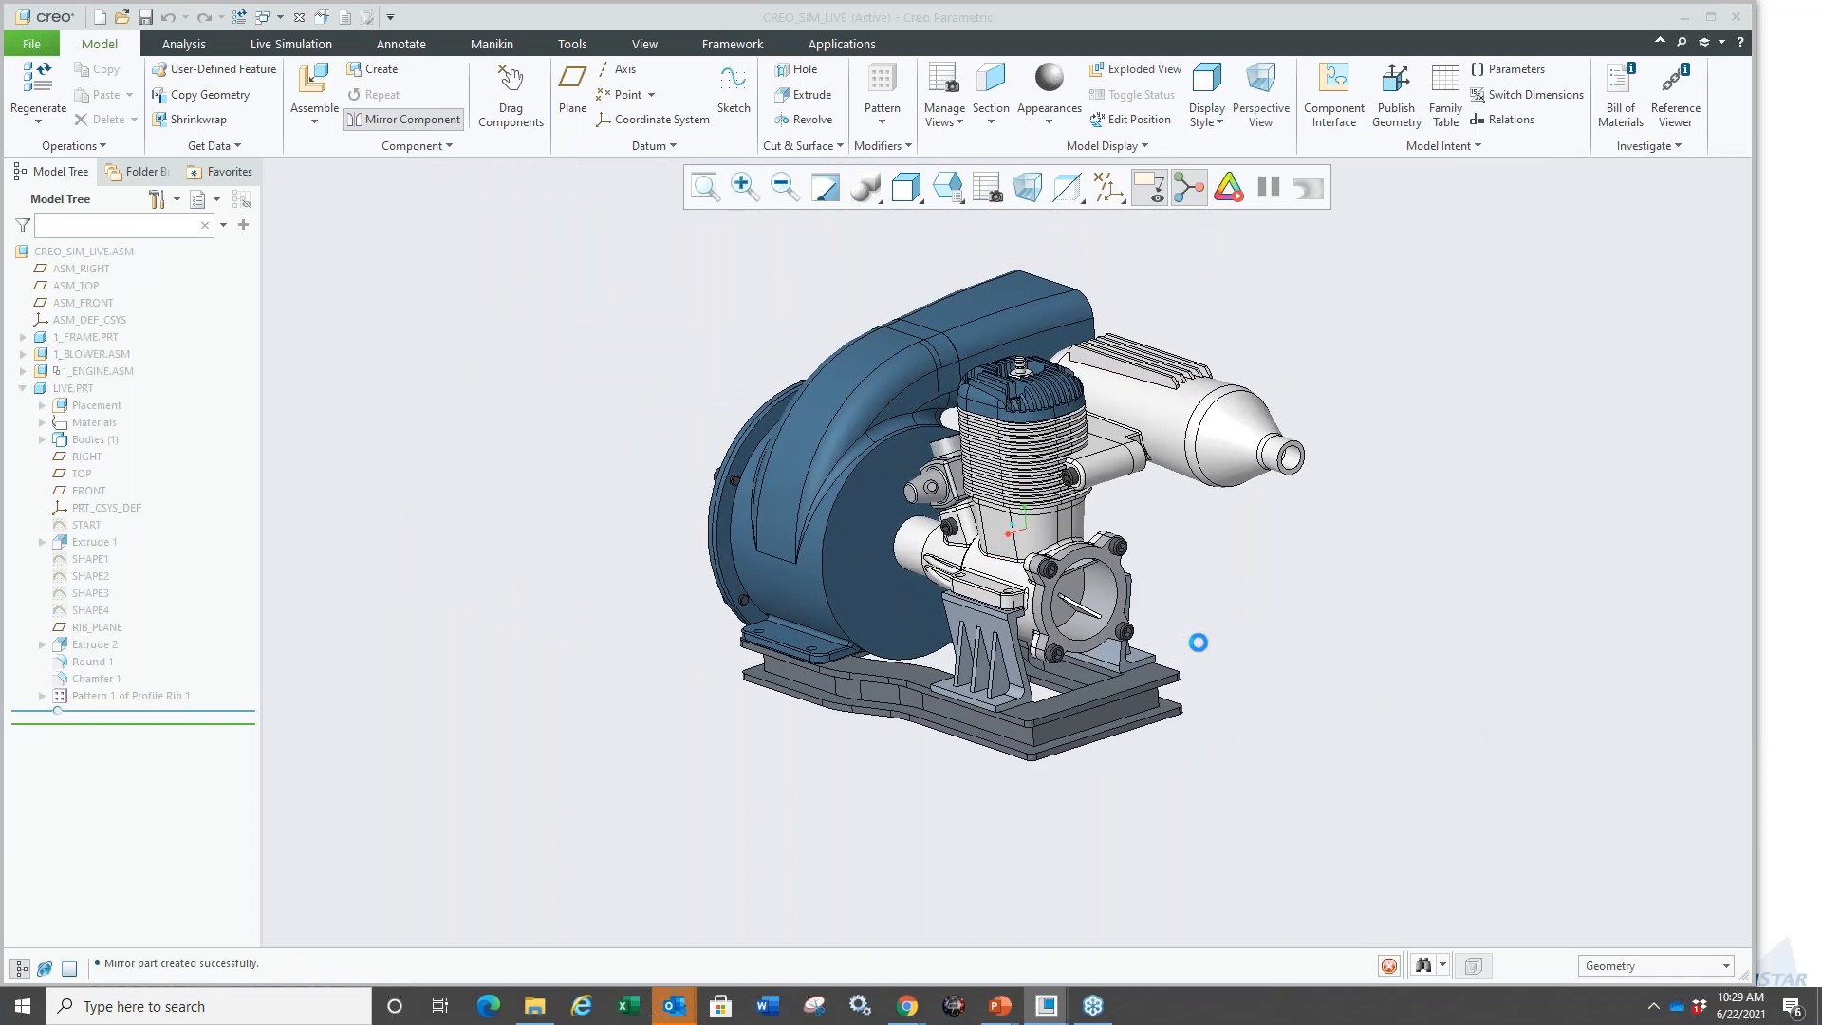
# Examine the engine assembly from both sides and from below to check the two mirrored support brackets.
pyautogui.moveTo(1199, 643); pyautogui.dragTo(1058, 645, button='middle')
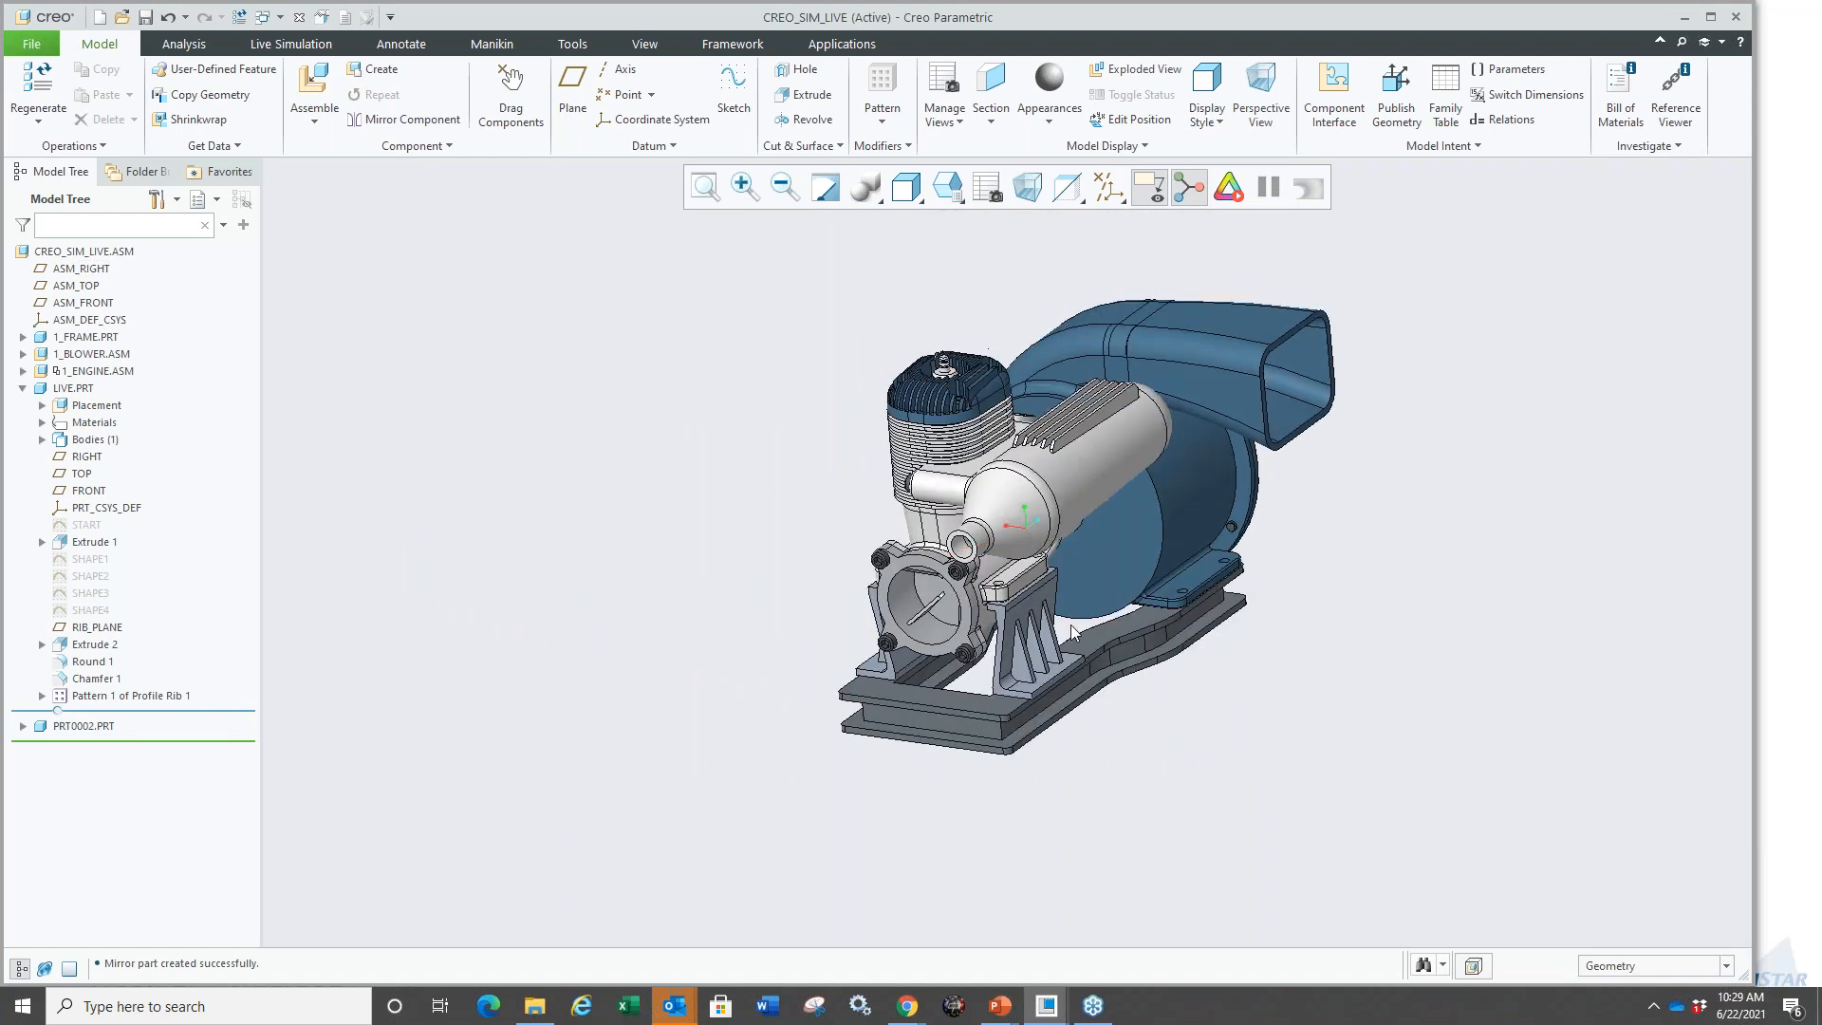
pyautogui.scroll(-2, 1058, 645)
pyautogui.scroll(-3, 820, 651)
pyautogui.scroll(2, 820, 651)
pyautogui.moveTo(675, 636)
pyautogui.mouseDown(button='middle')
pyautogui.moveTo(809, 550)
pyautogui.moveTo(915, 589)
pyautogui.moveTo(675, 623)
pyautogui.moveTo(983, 744)
pyautogui.moveTo(1055, 731)
pyautogui.moveTo(1046, 666)
pyautogui.moveTo(844, 650)
pyautogui.mouseUp(button='middle')
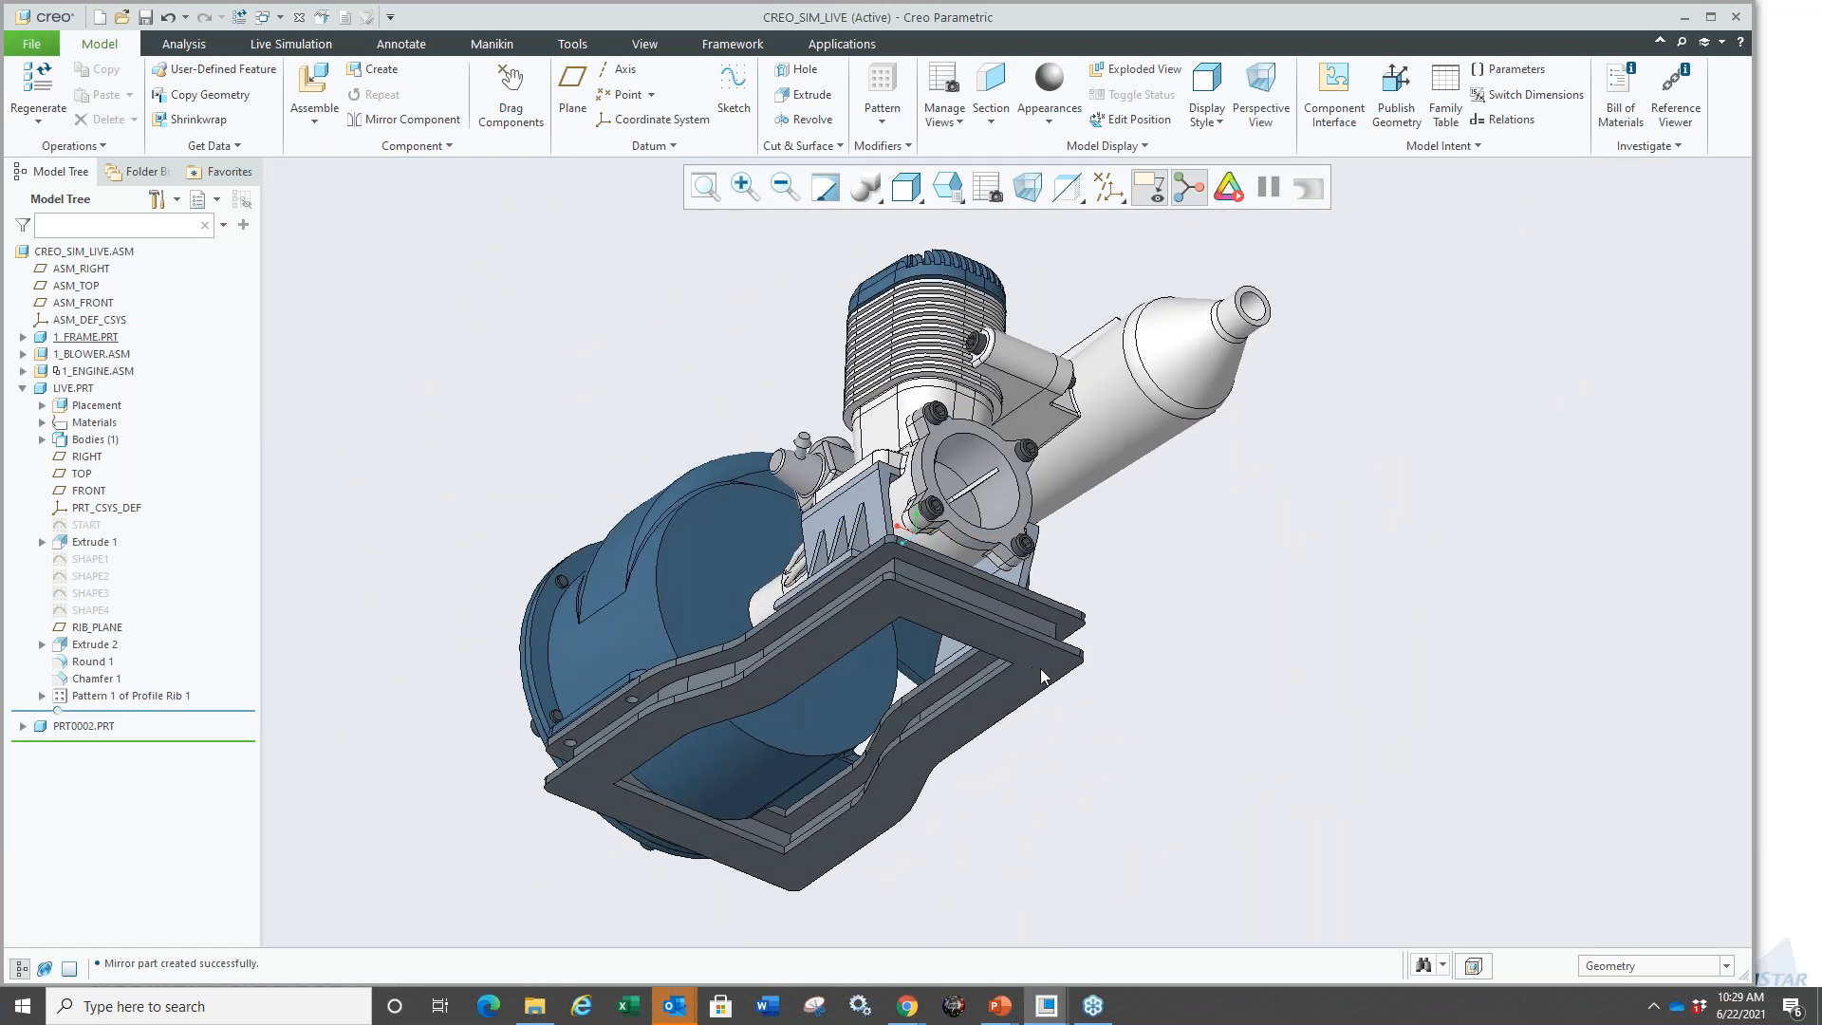
pyautogui.moveTo(1231, 676); pyautogui.dragTo(1252, 707, button='middle')
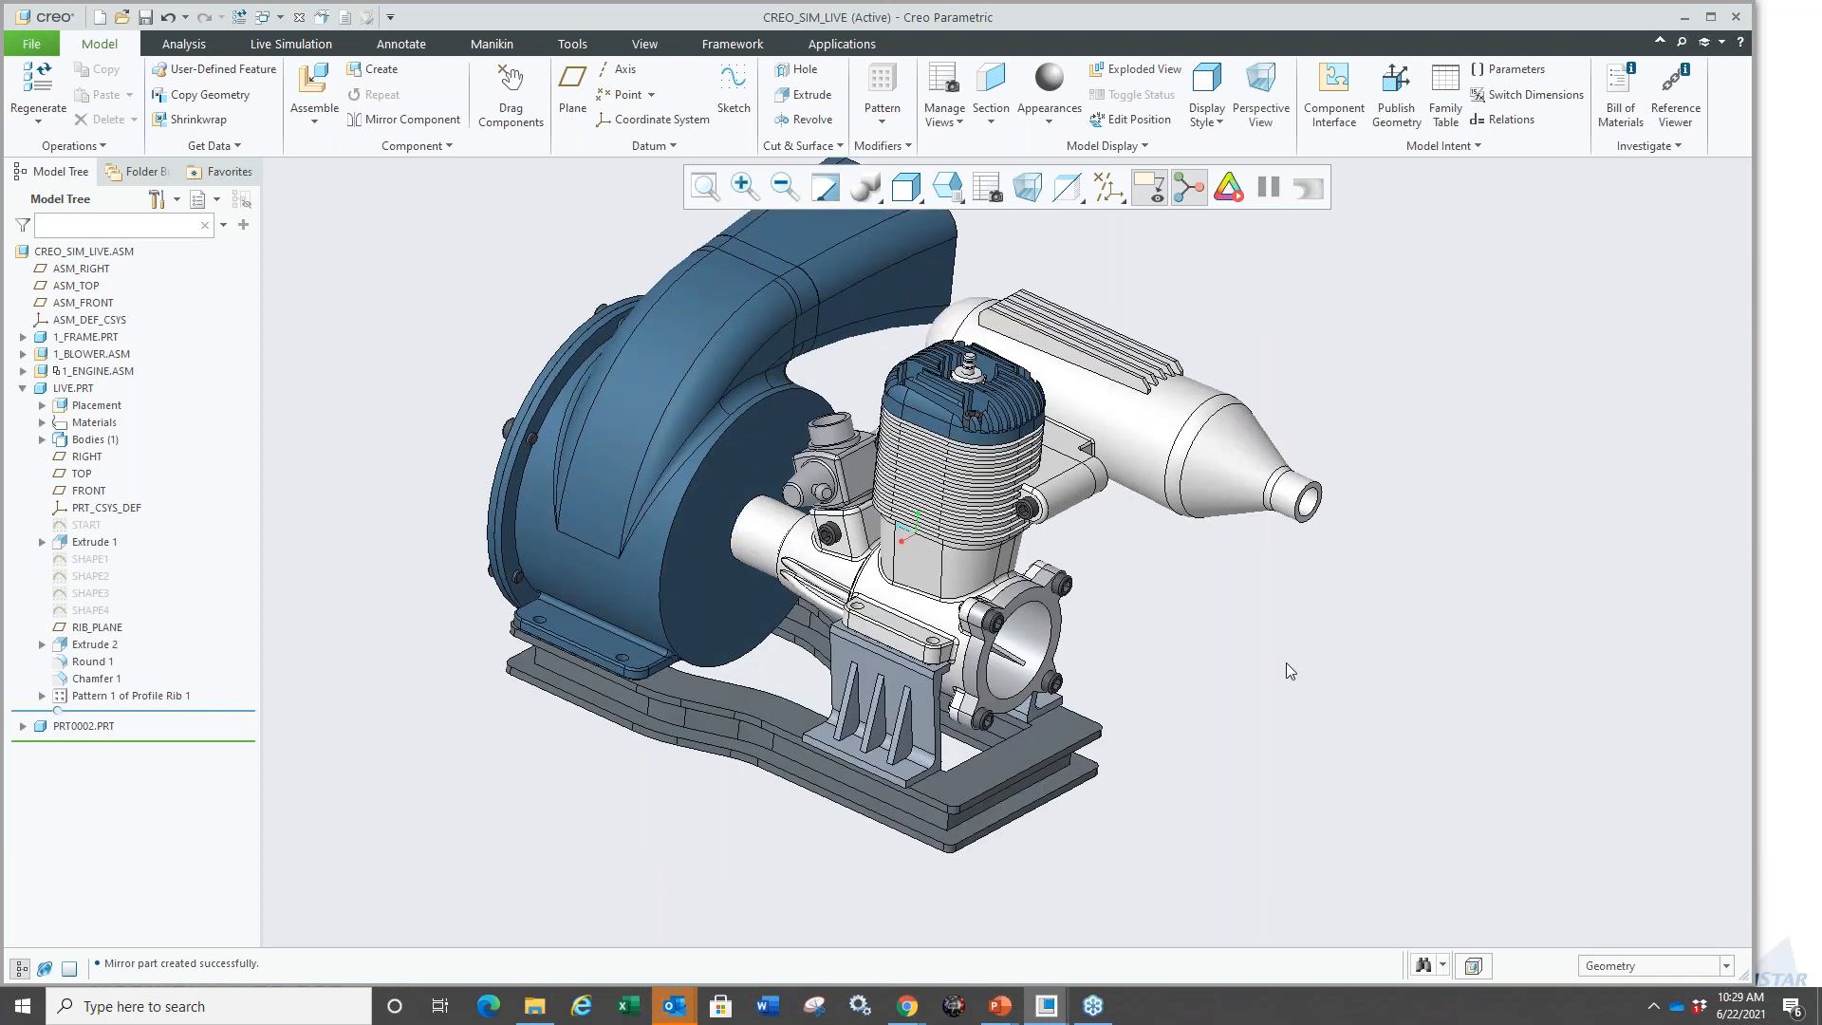
pyautogui.scroll(1, 1289, 674)
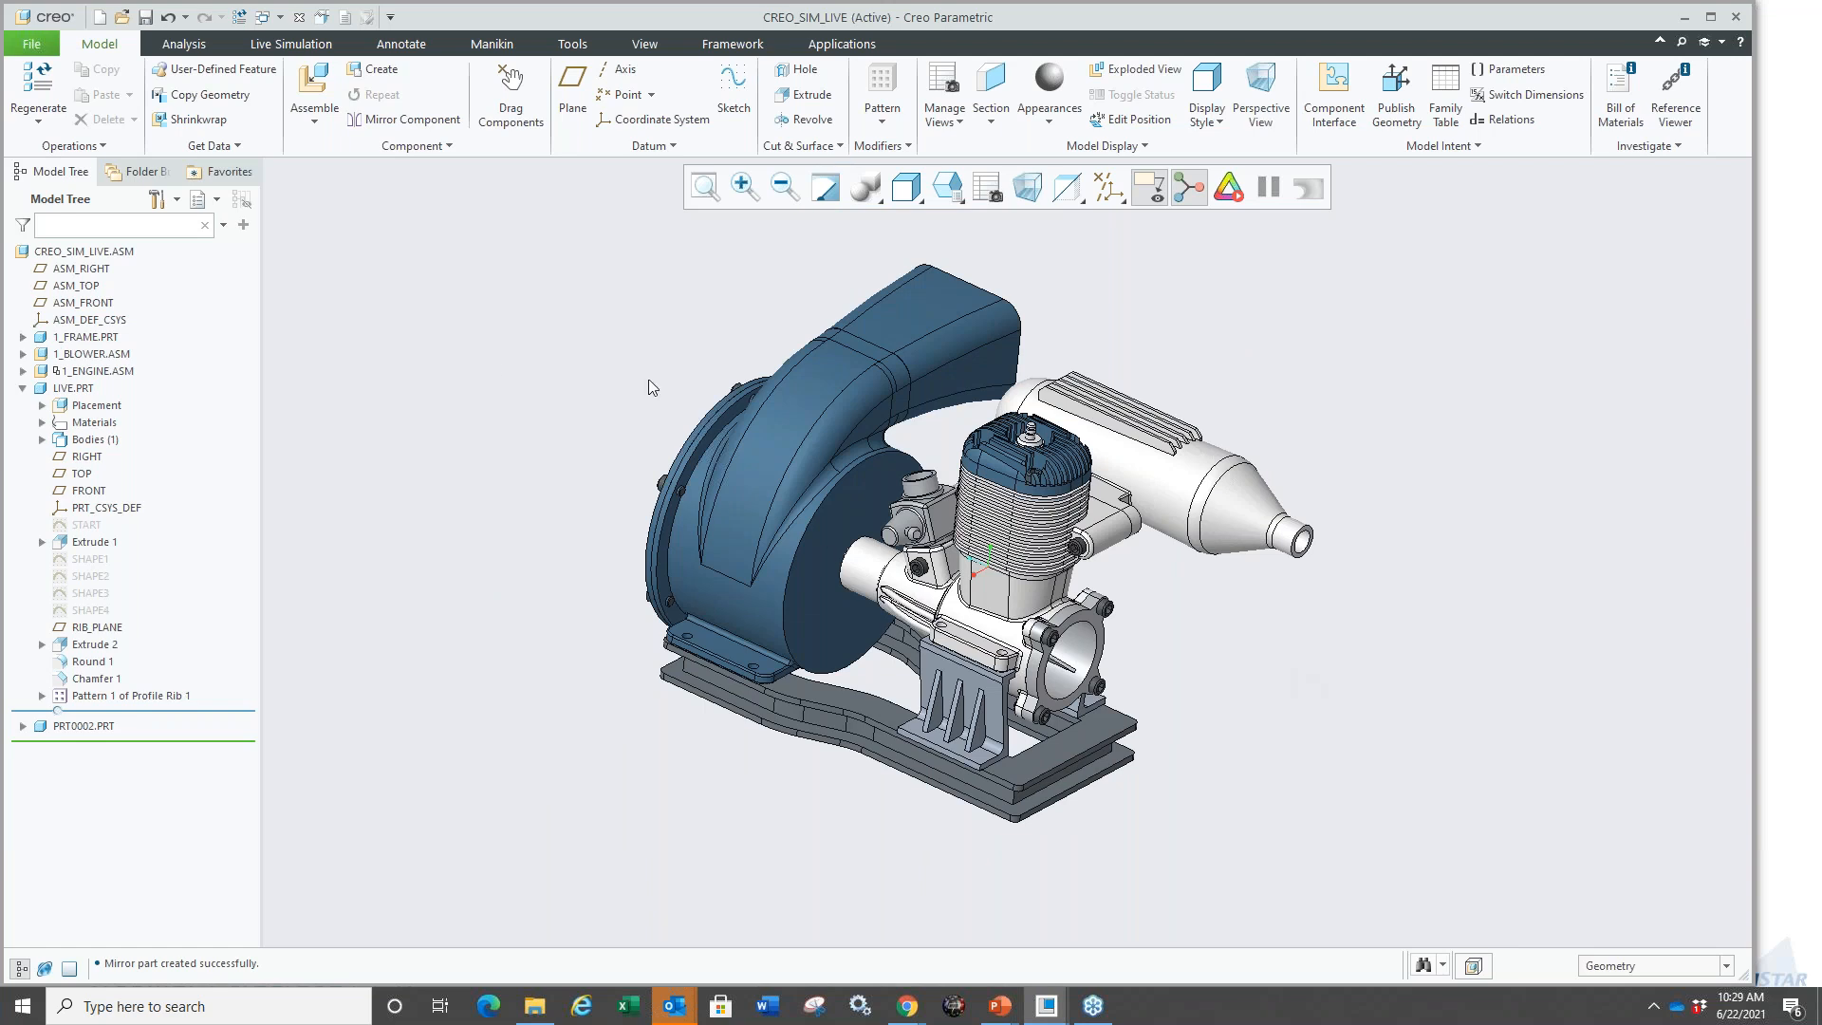
# Close the bracket and assembly windows and open valve_cover.prt from the Modal_Files folder.
pyautogui.click(299, 17)
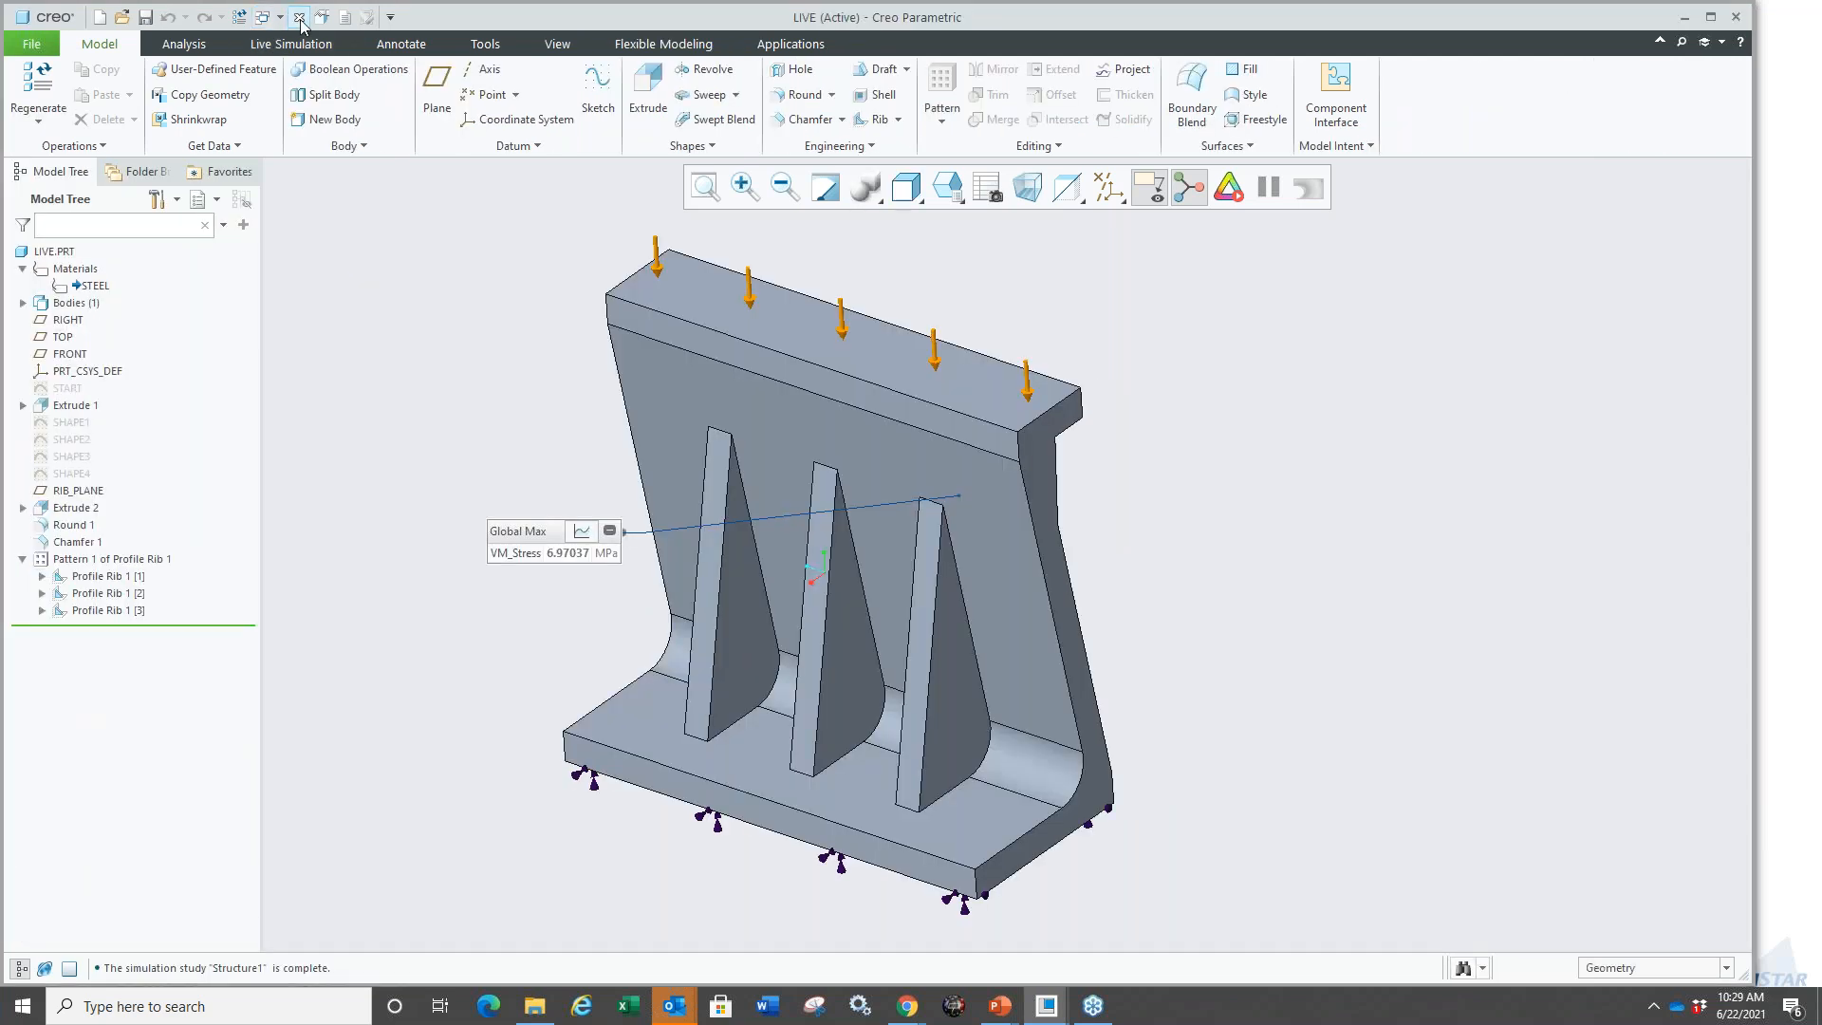
pyautogui.click(83, 423)
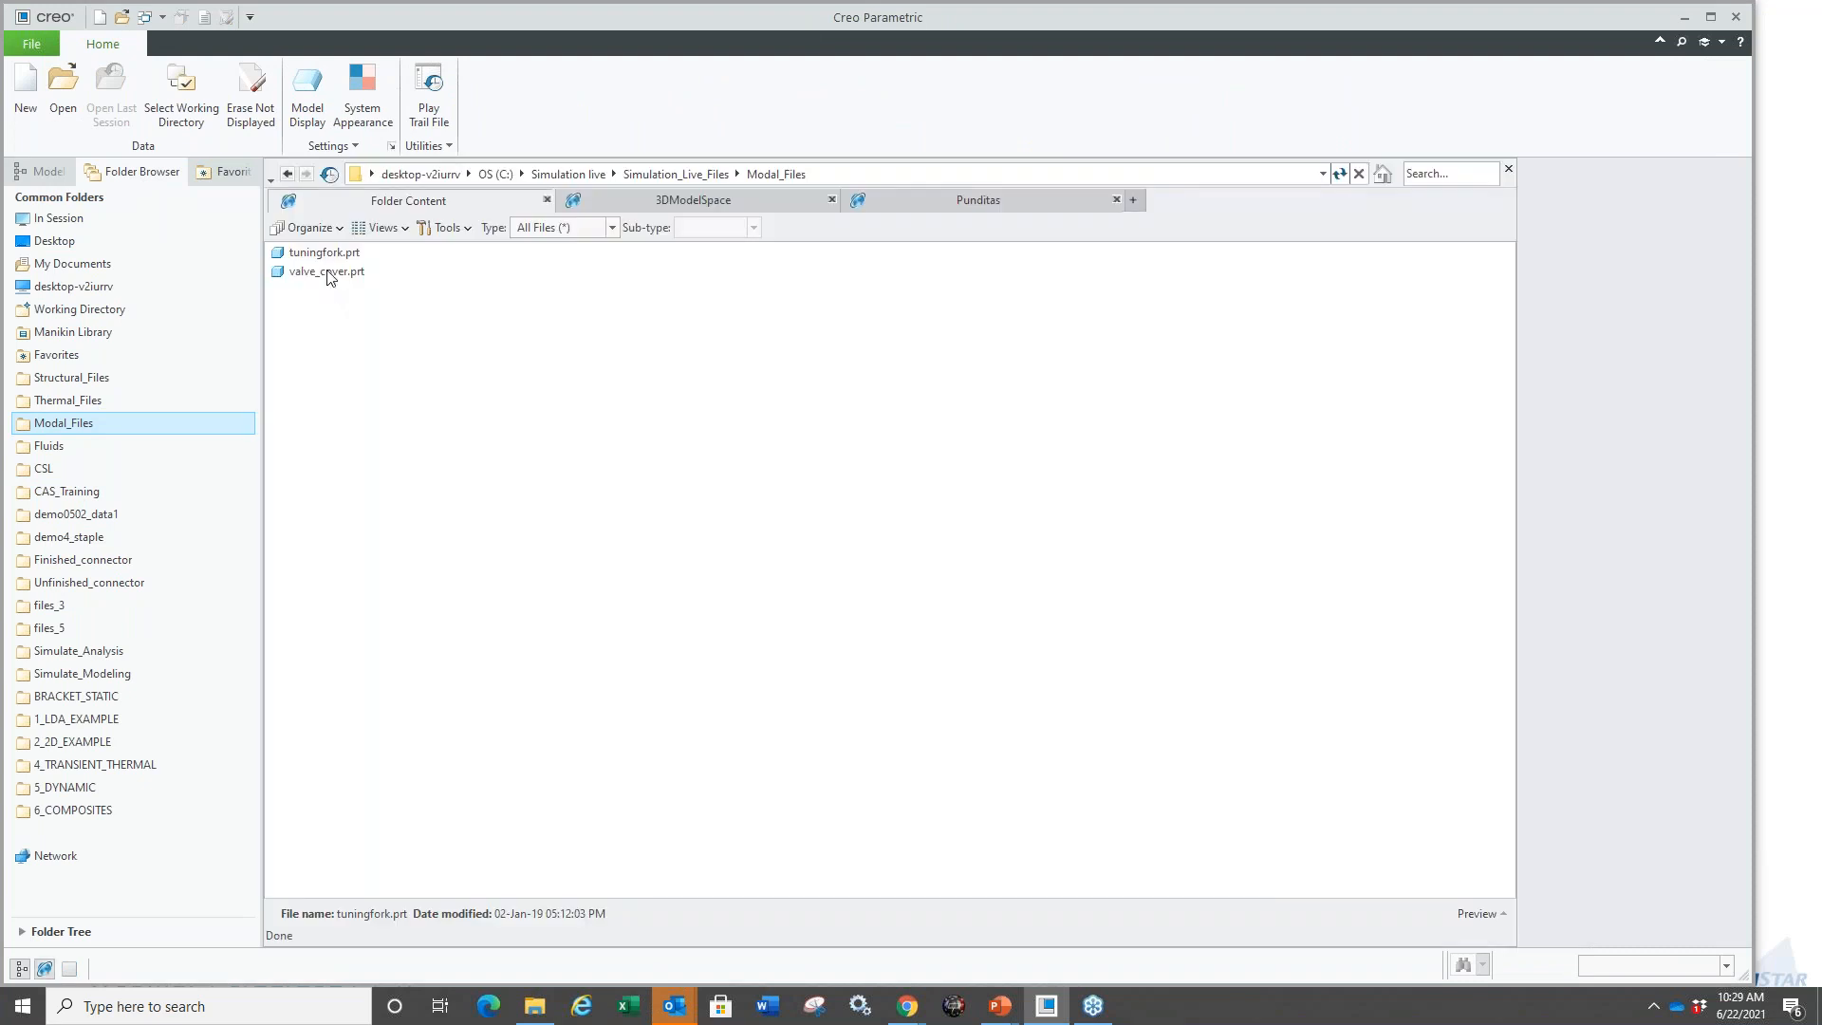
pyautogui.doubleClick(318, 273)
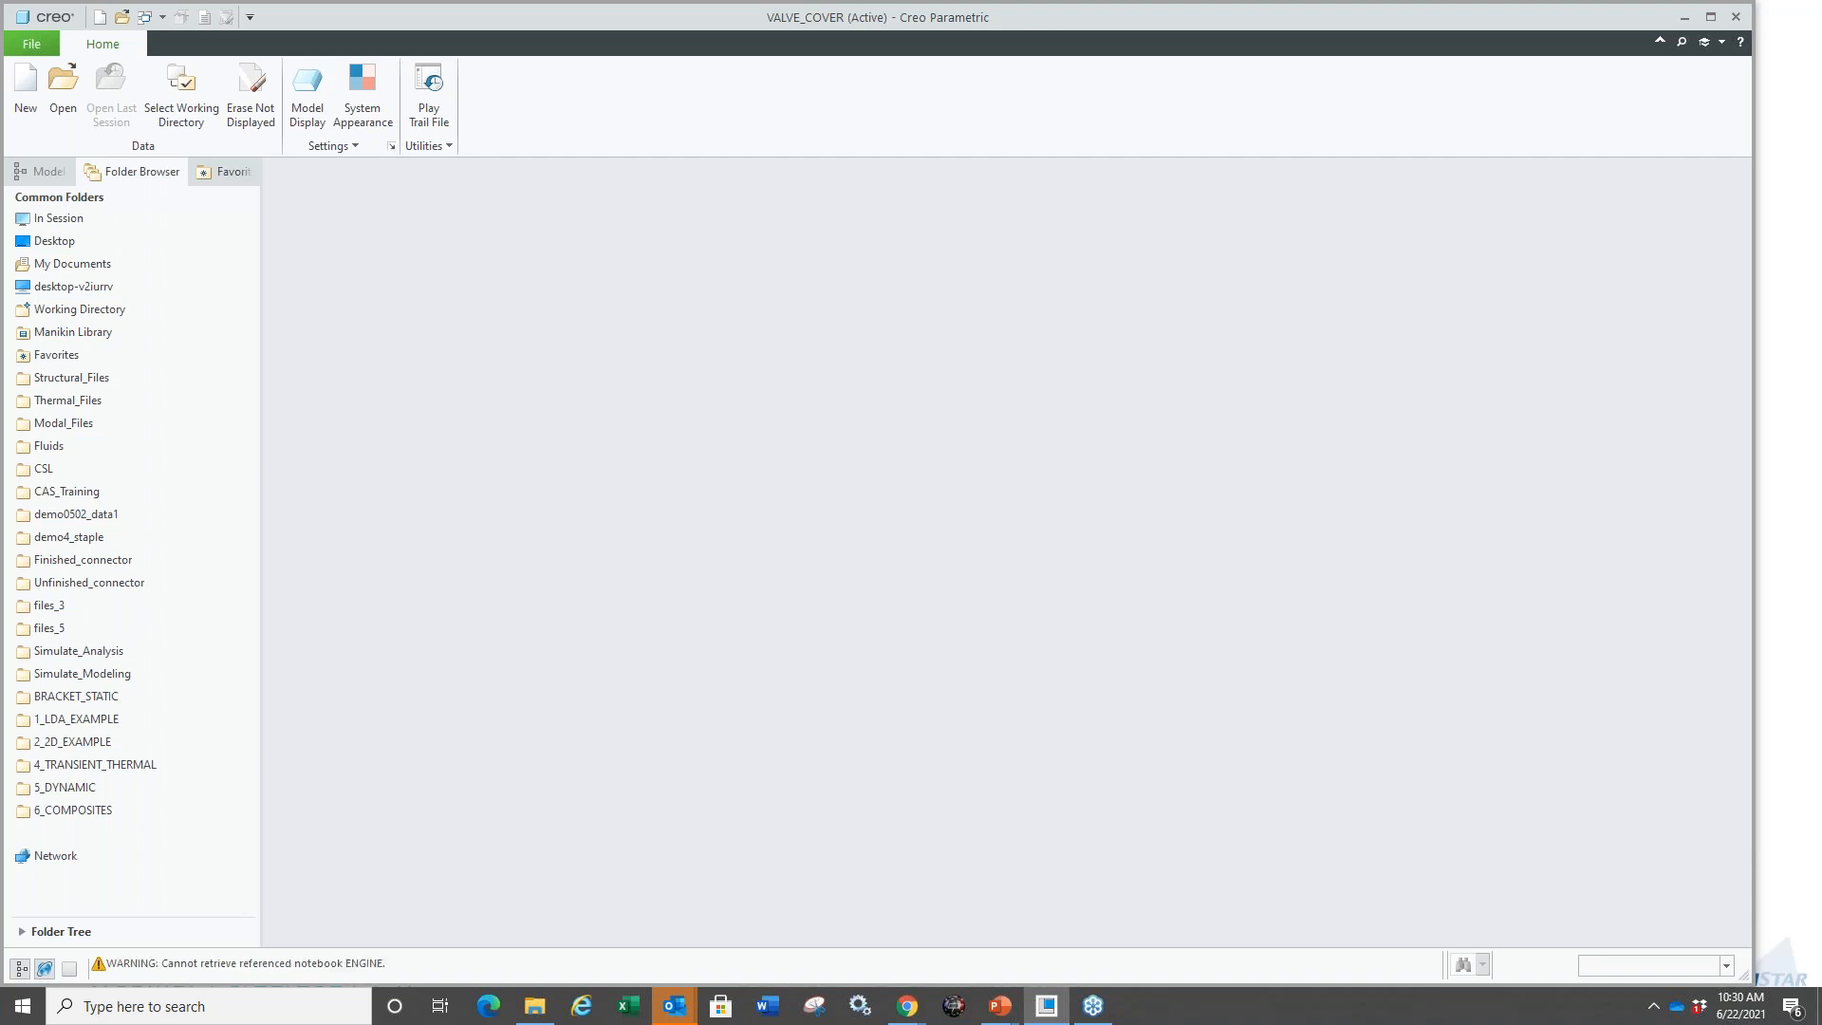
# Go to the Live Simulation environment and assign the material AL2014 to the valve cover.
pyautogui.moveTo(812, 520)
pyautogui.mouseDown(button='middle')
pyautogui.moveTo(974, 591)
pyautogui.moveTo(947, 597)
pyautogui.moveTo(898, 546)
pyautogui.moveTo(884, 566)
pyautogui.moveTo(987, 584)
pyautogui.moveTo(1002, 467)
pyautogui.moveTo(1237, 715)
pyautogui.moveTo(1190, 718)
pyautogui.mouseUp(button='middle')
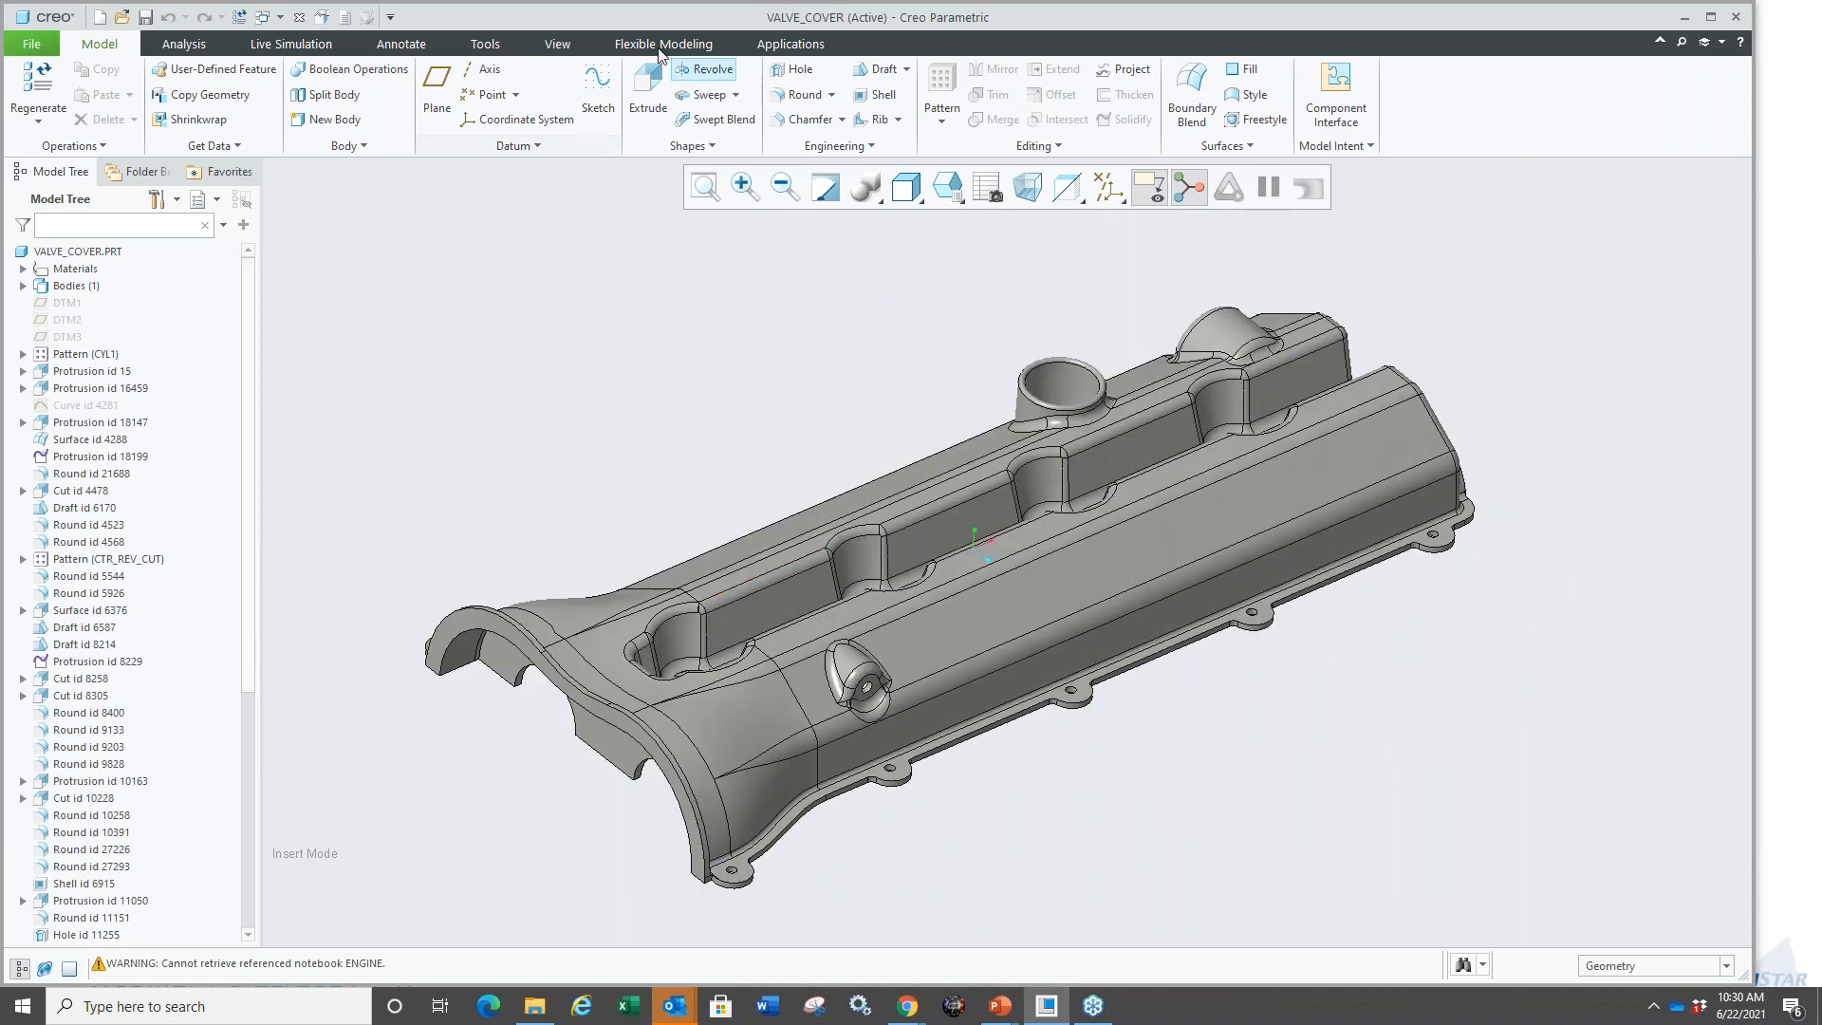
pyautogui.click(290, 45)
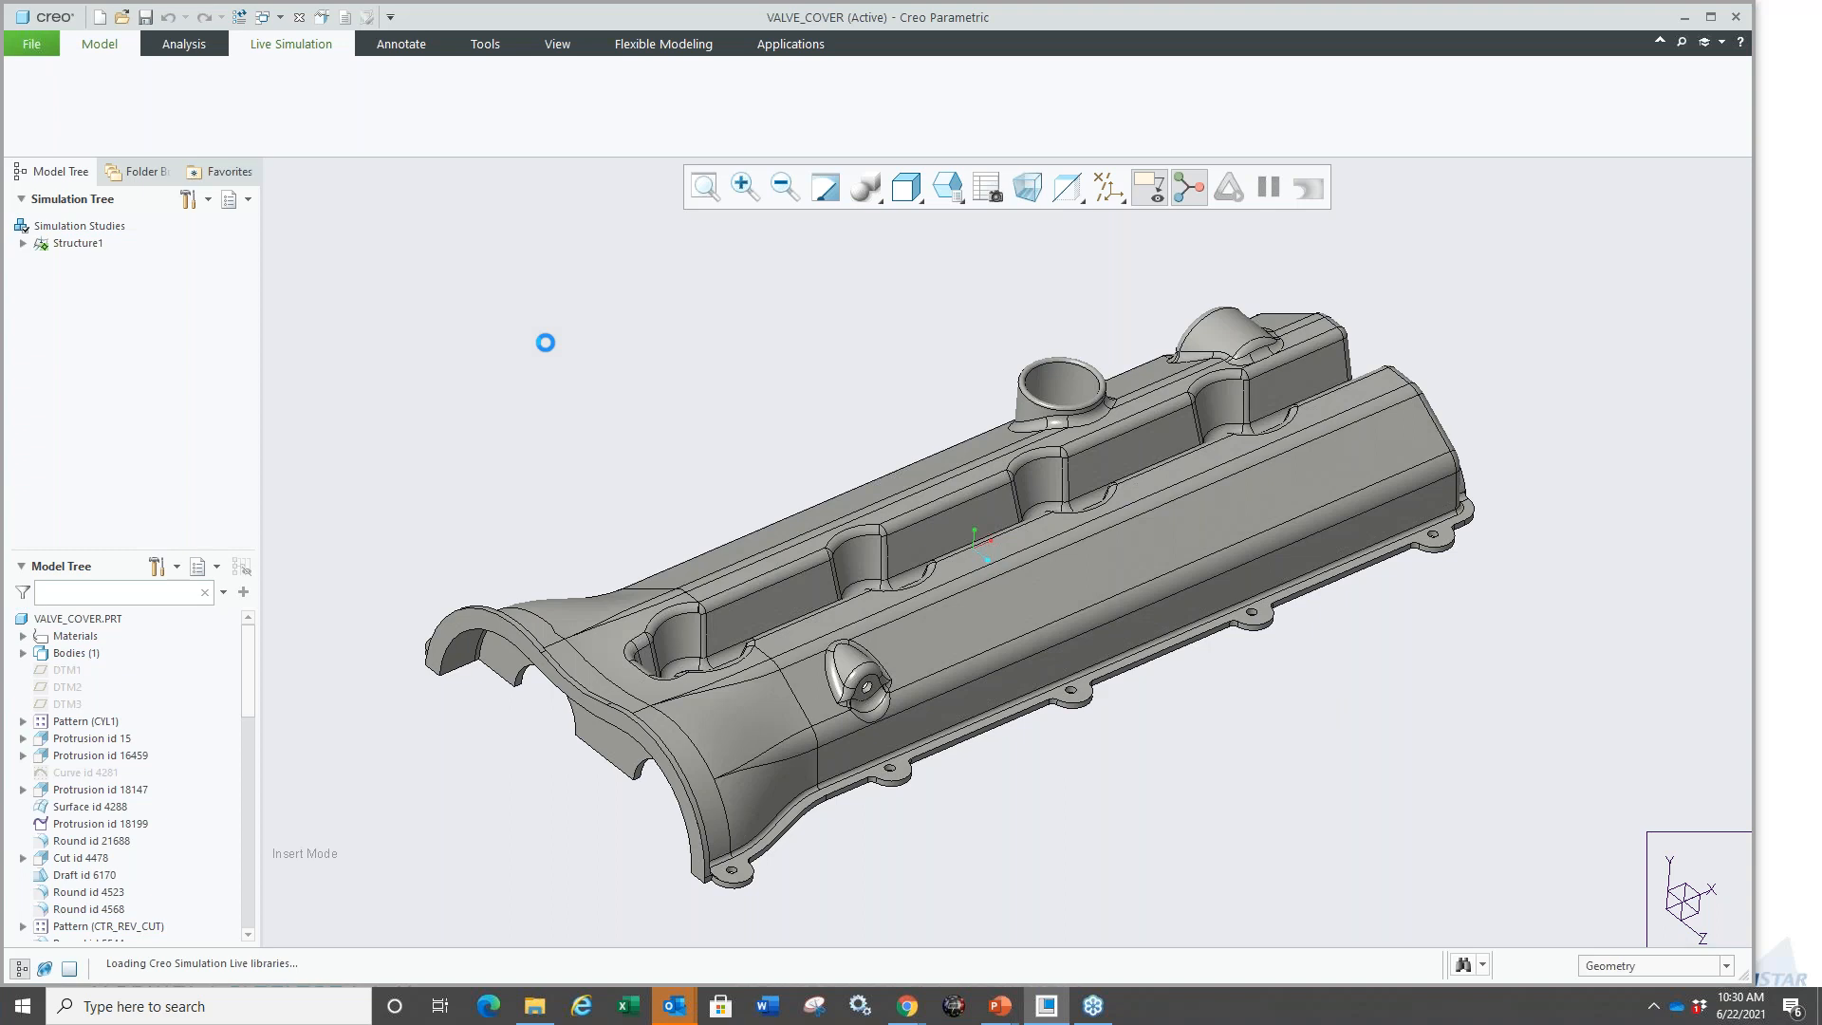
pyautogui.click(23, 636)
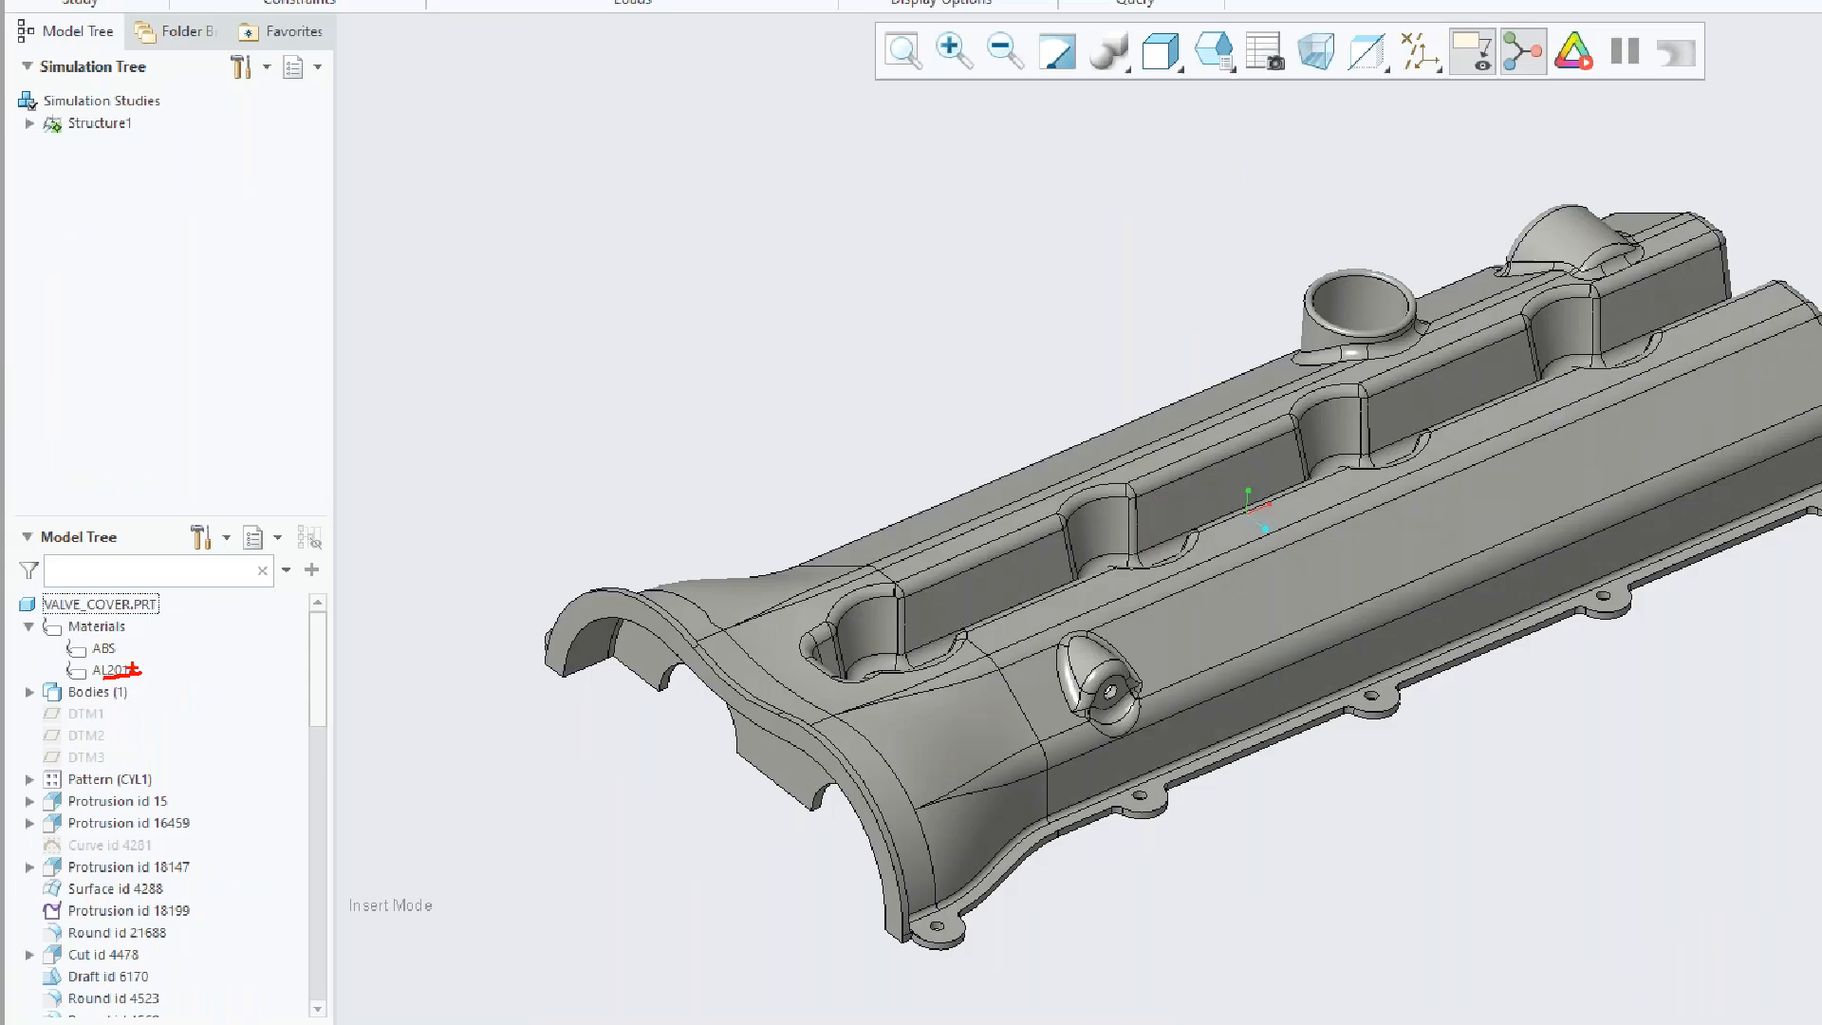
pyautogui.rightClick(109, 670)
pyautogui.click(188, 681)
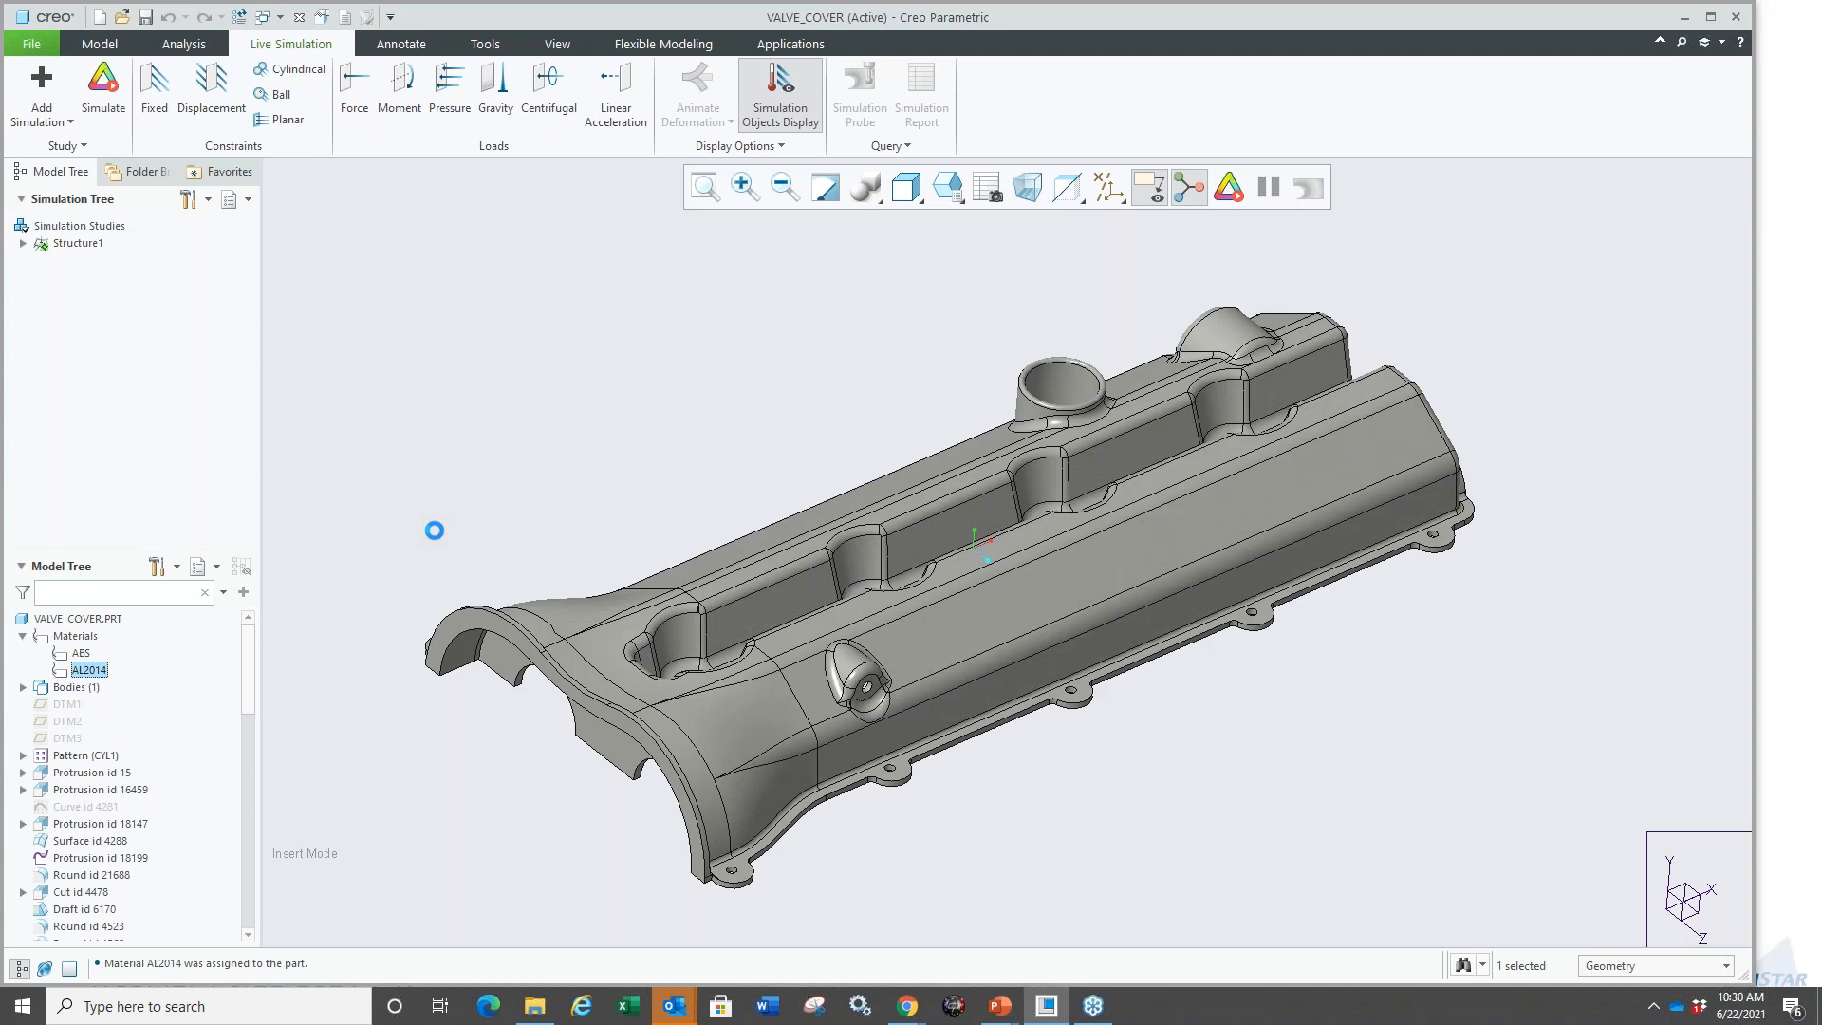
# Examine the valve cover's underside, including its mounting flange and bolt holes.
pyautogui.moveTo(532, 510); pyautogui.dragTo(539, 396, button='middle')
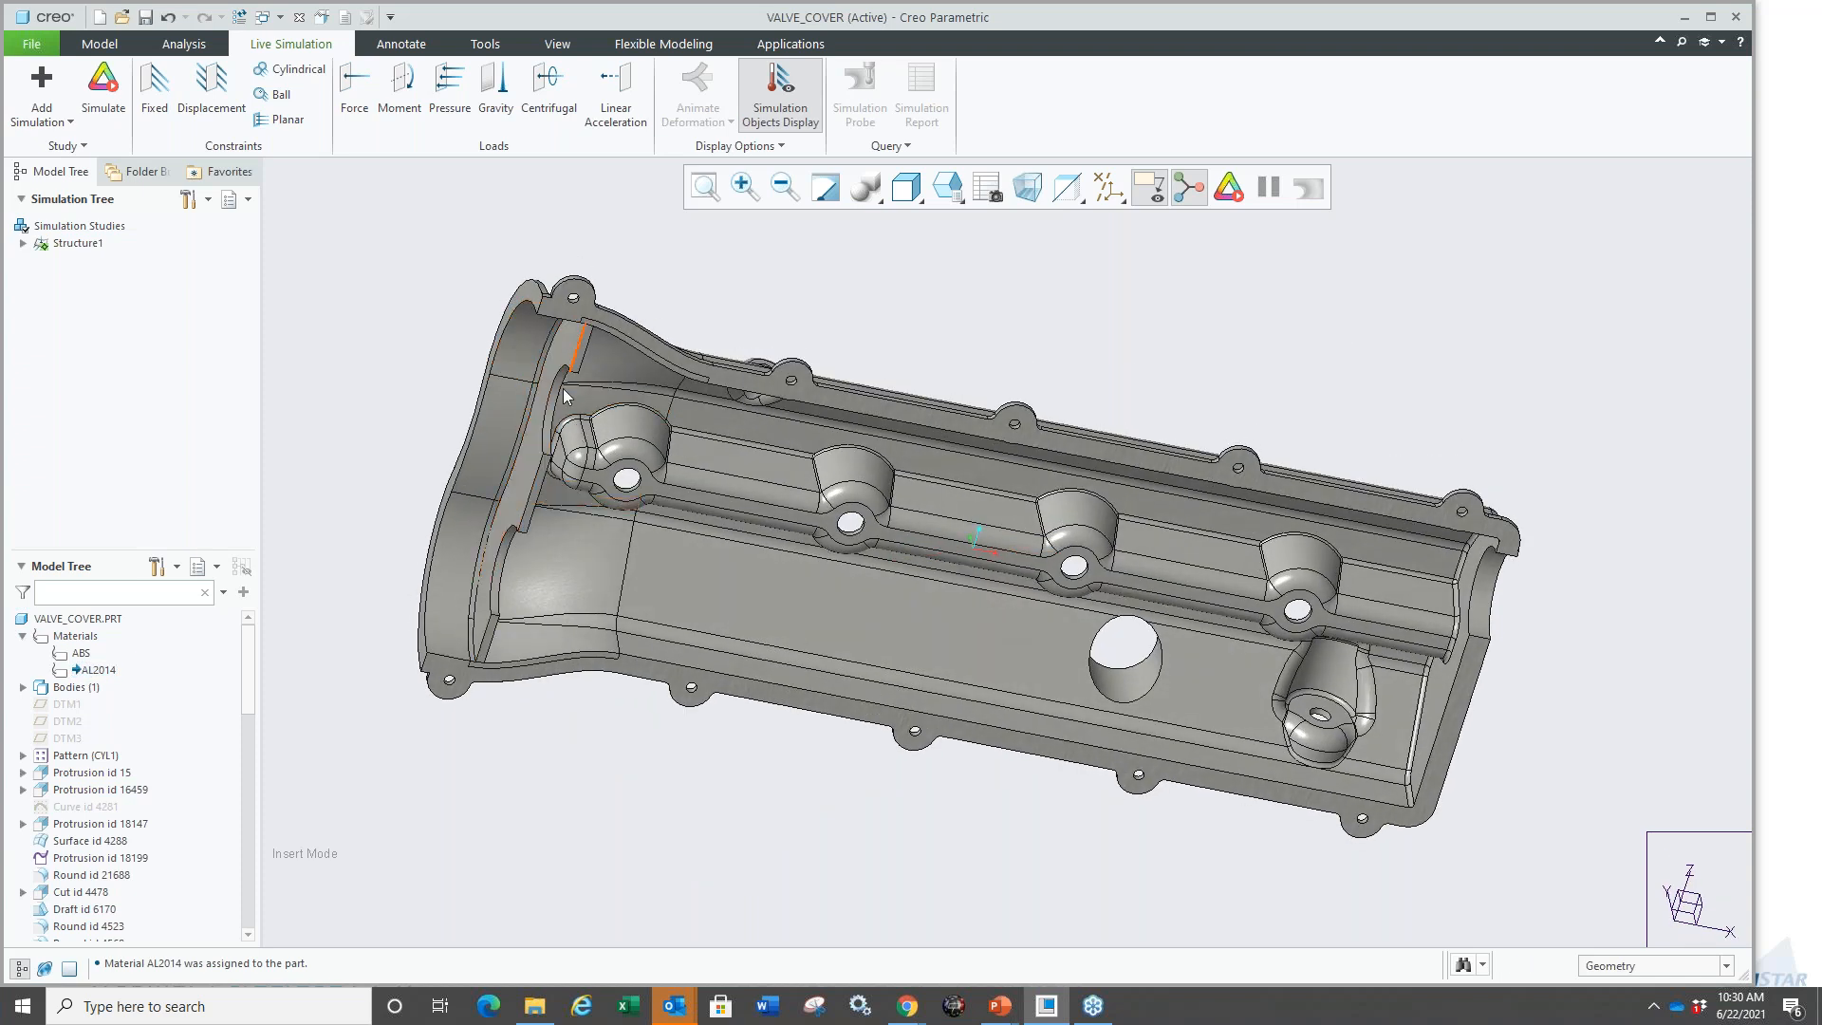
pyautogui.scroll(3, 562, 389)
pyautogui.scroll(-5, 548, 396)
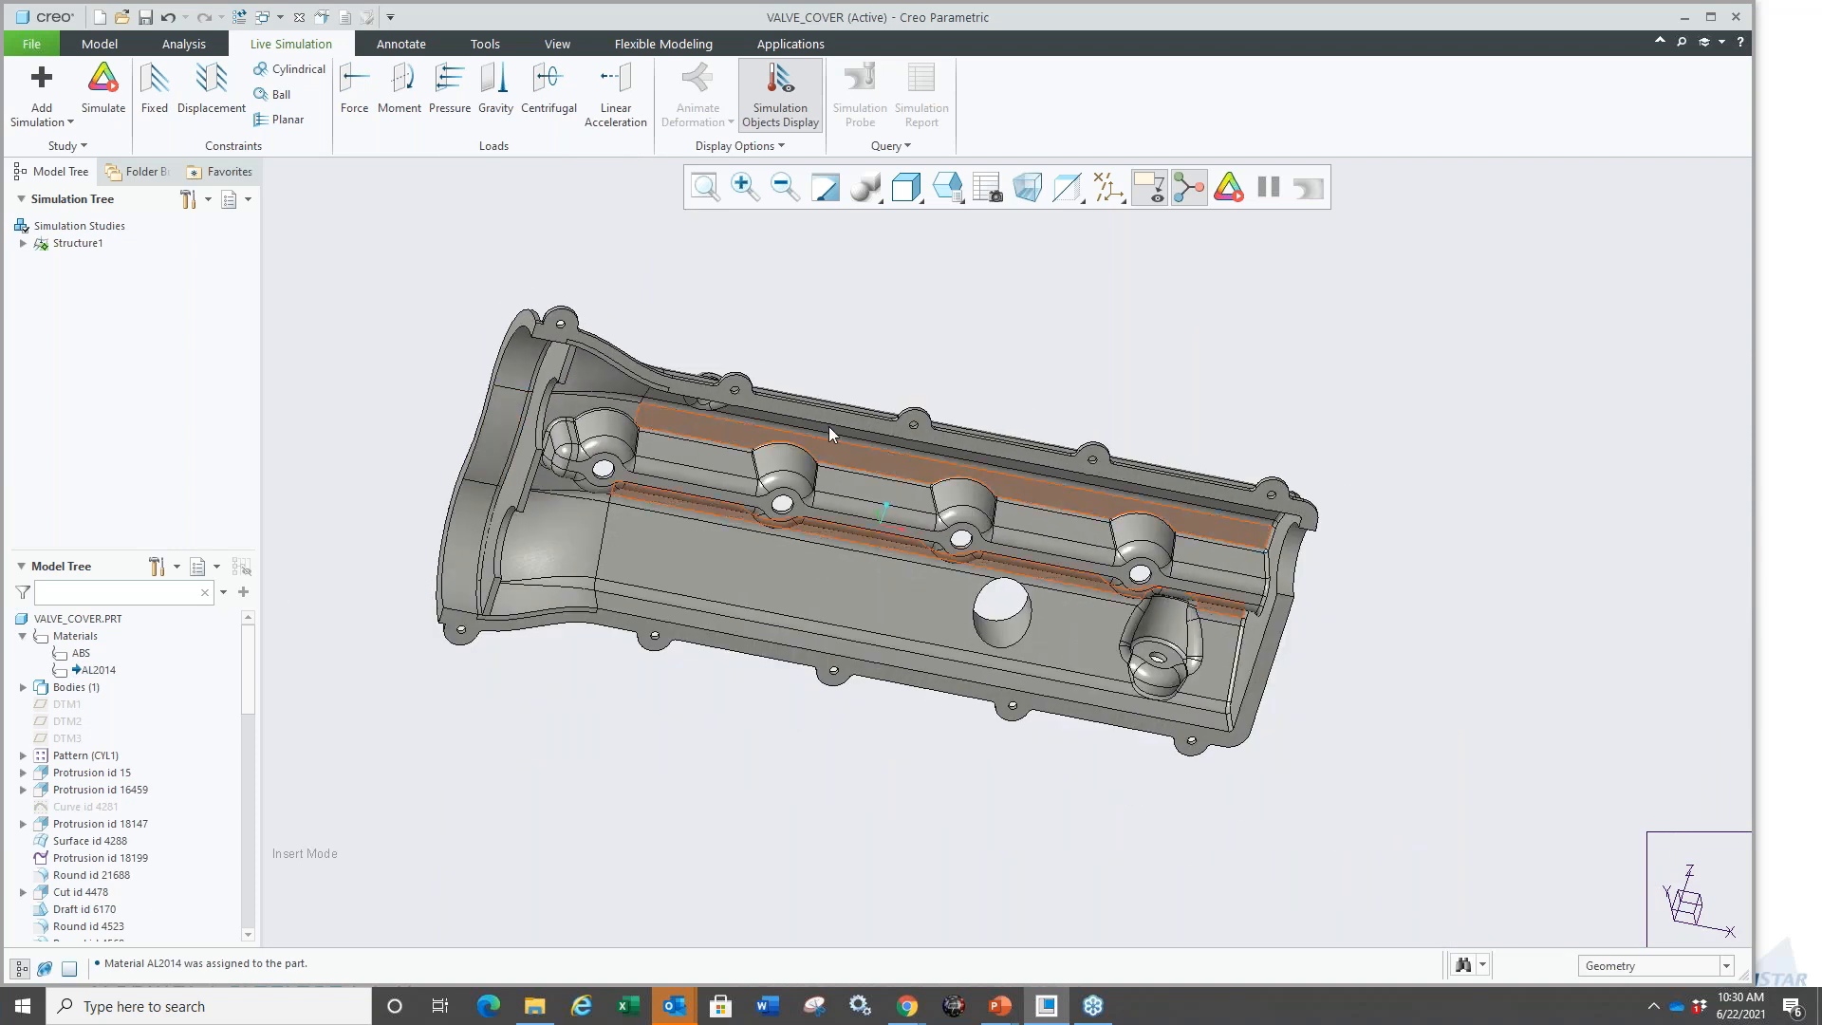
pyautogui.scroll(2, 767, 404)
pyautogui.scroll(-2, 721, 394)
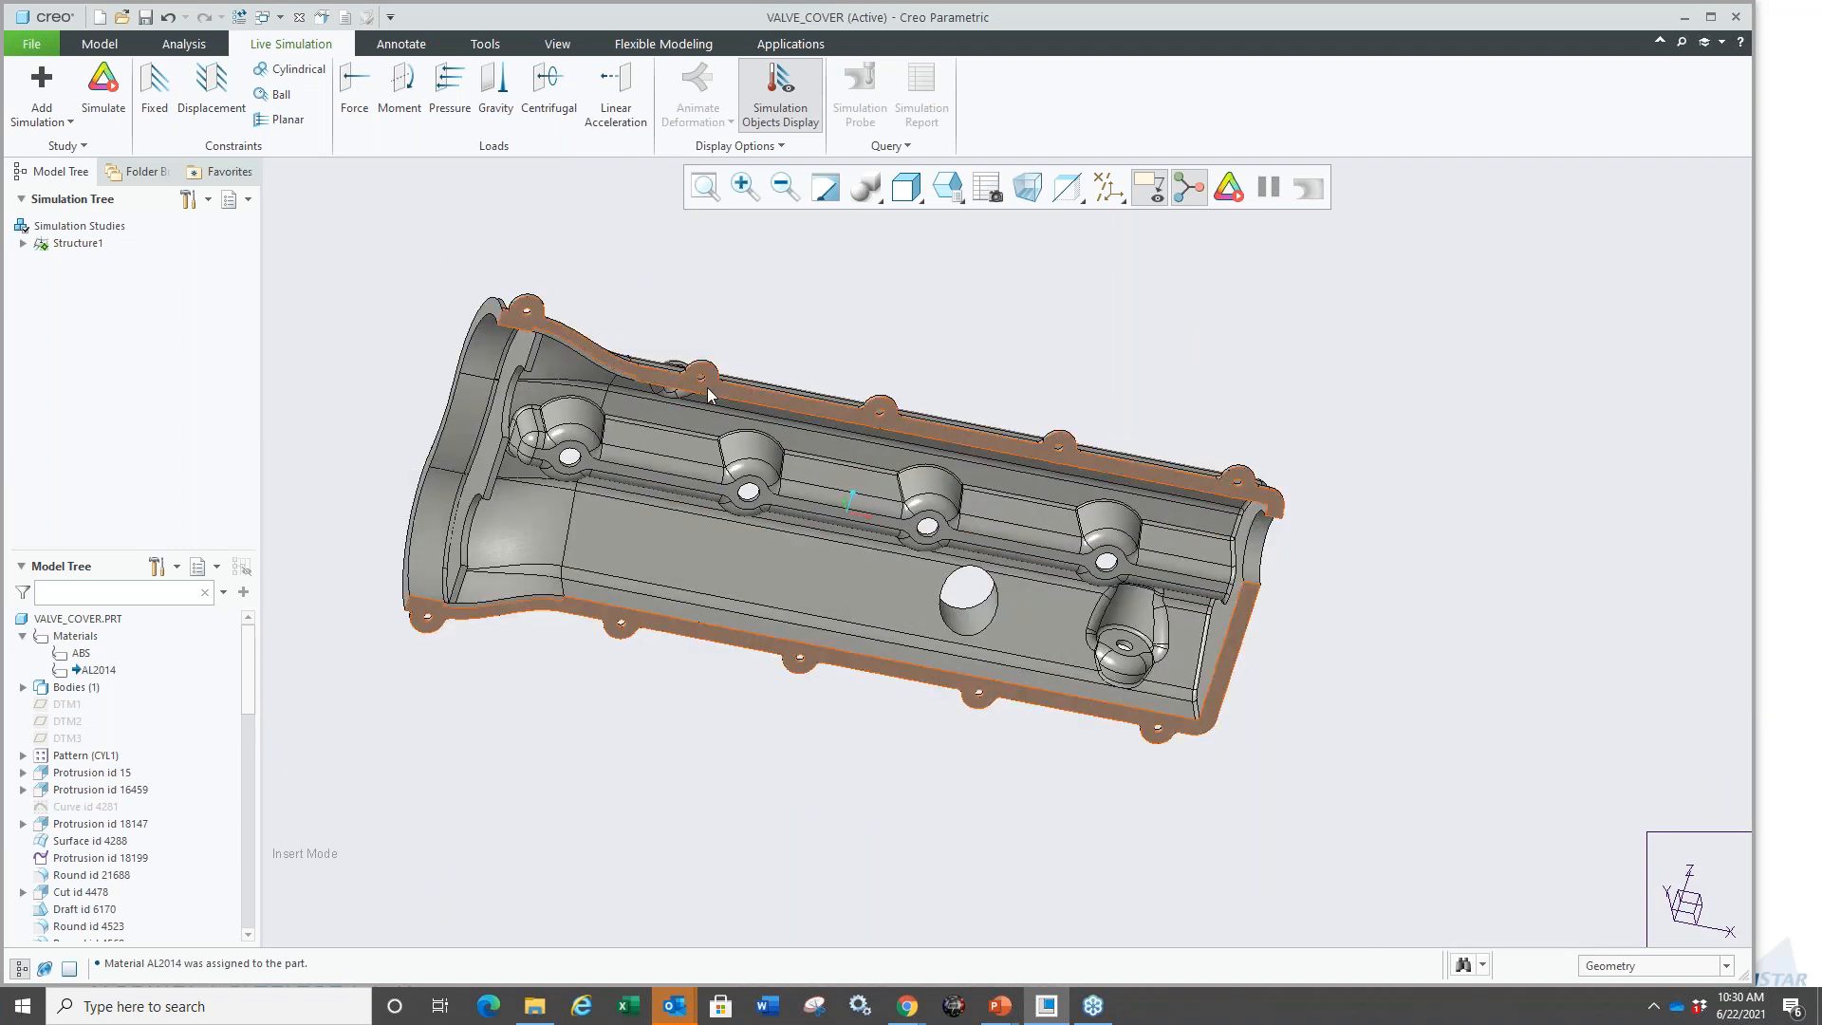
# Apply a fixed constraint to the valve cover's underside mounting flange and the bottom edge faces of its inner end wall in Structure1.
pyautogui.click(708, 387)
pyautogui.scroll(2, 541, 364)
pyautogui.scroll(2, 543, 351)
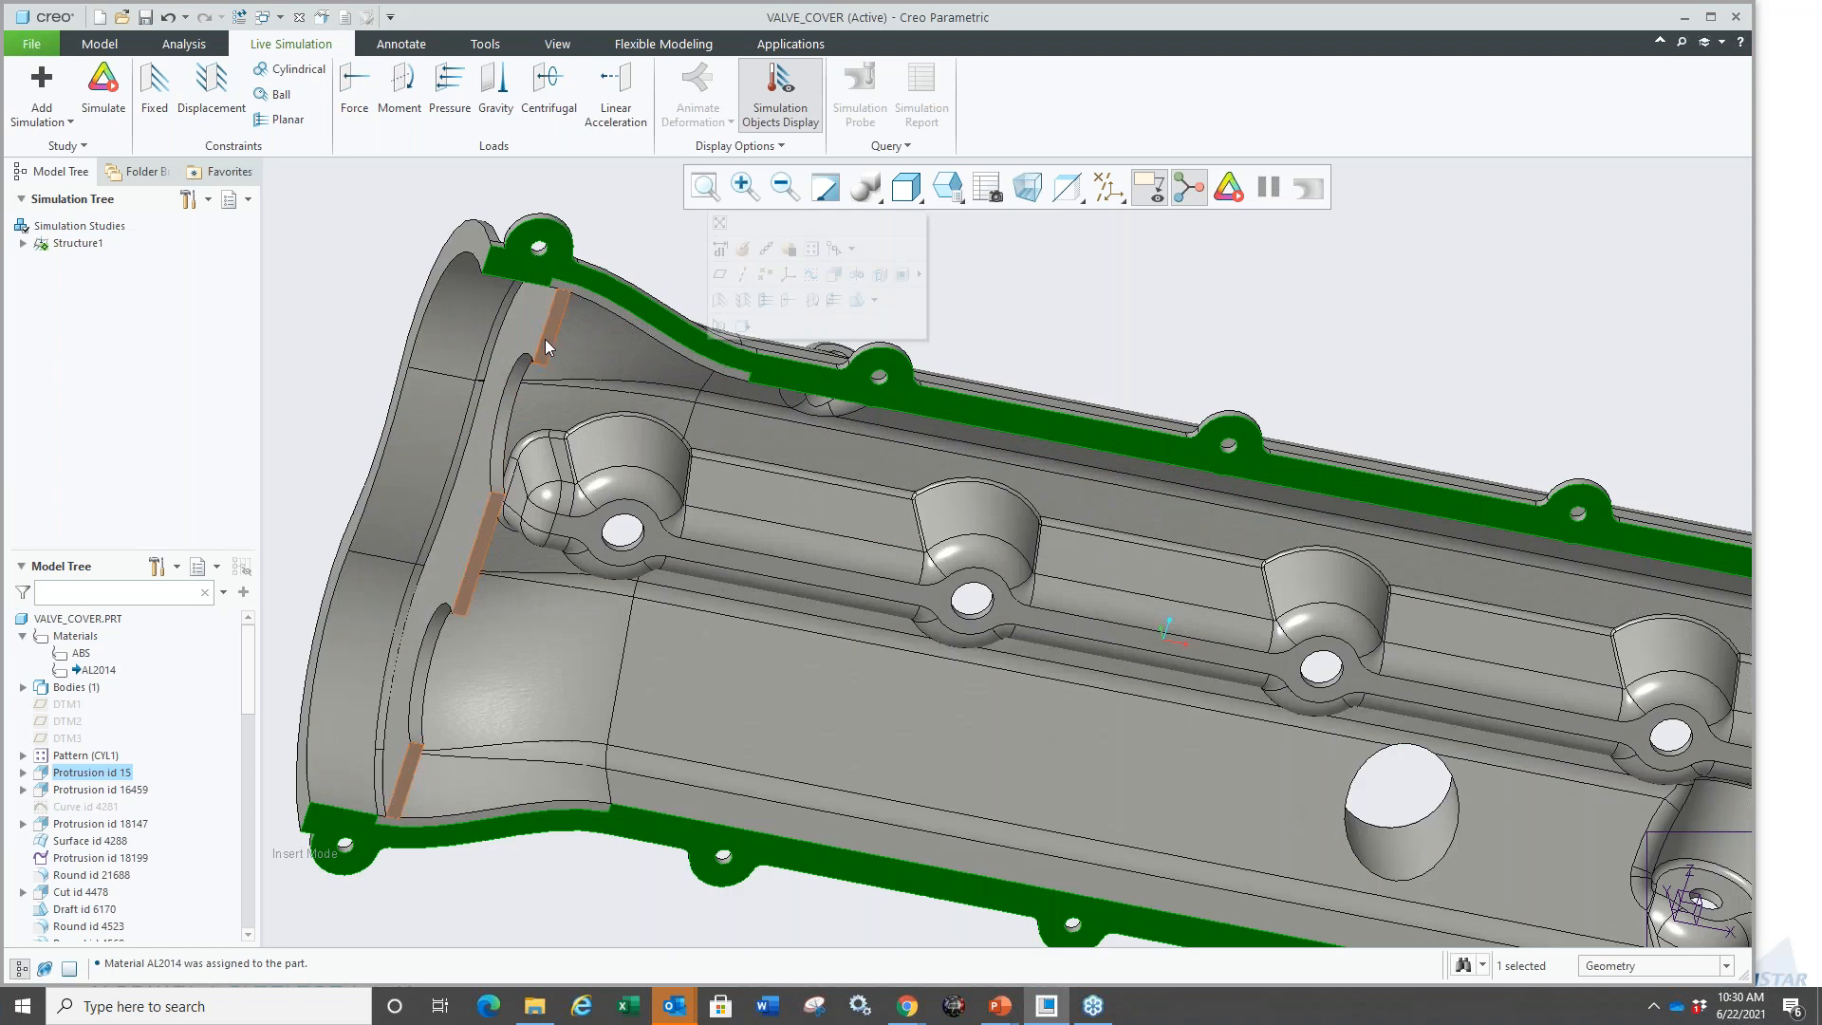
pyautogui.keyDown('ctrl'); pyautogui.click(549, 346); pyautogui.keyUp('ctrl')
pyautogui.keyDown('ctrl'); pyautogui.click(508, 405); pyautogui.keyUp('ctrl')
pyautogui.keyDown('ctrl'); pyautogui.click(427, 647); pyautogui.keyUp('ctrl')
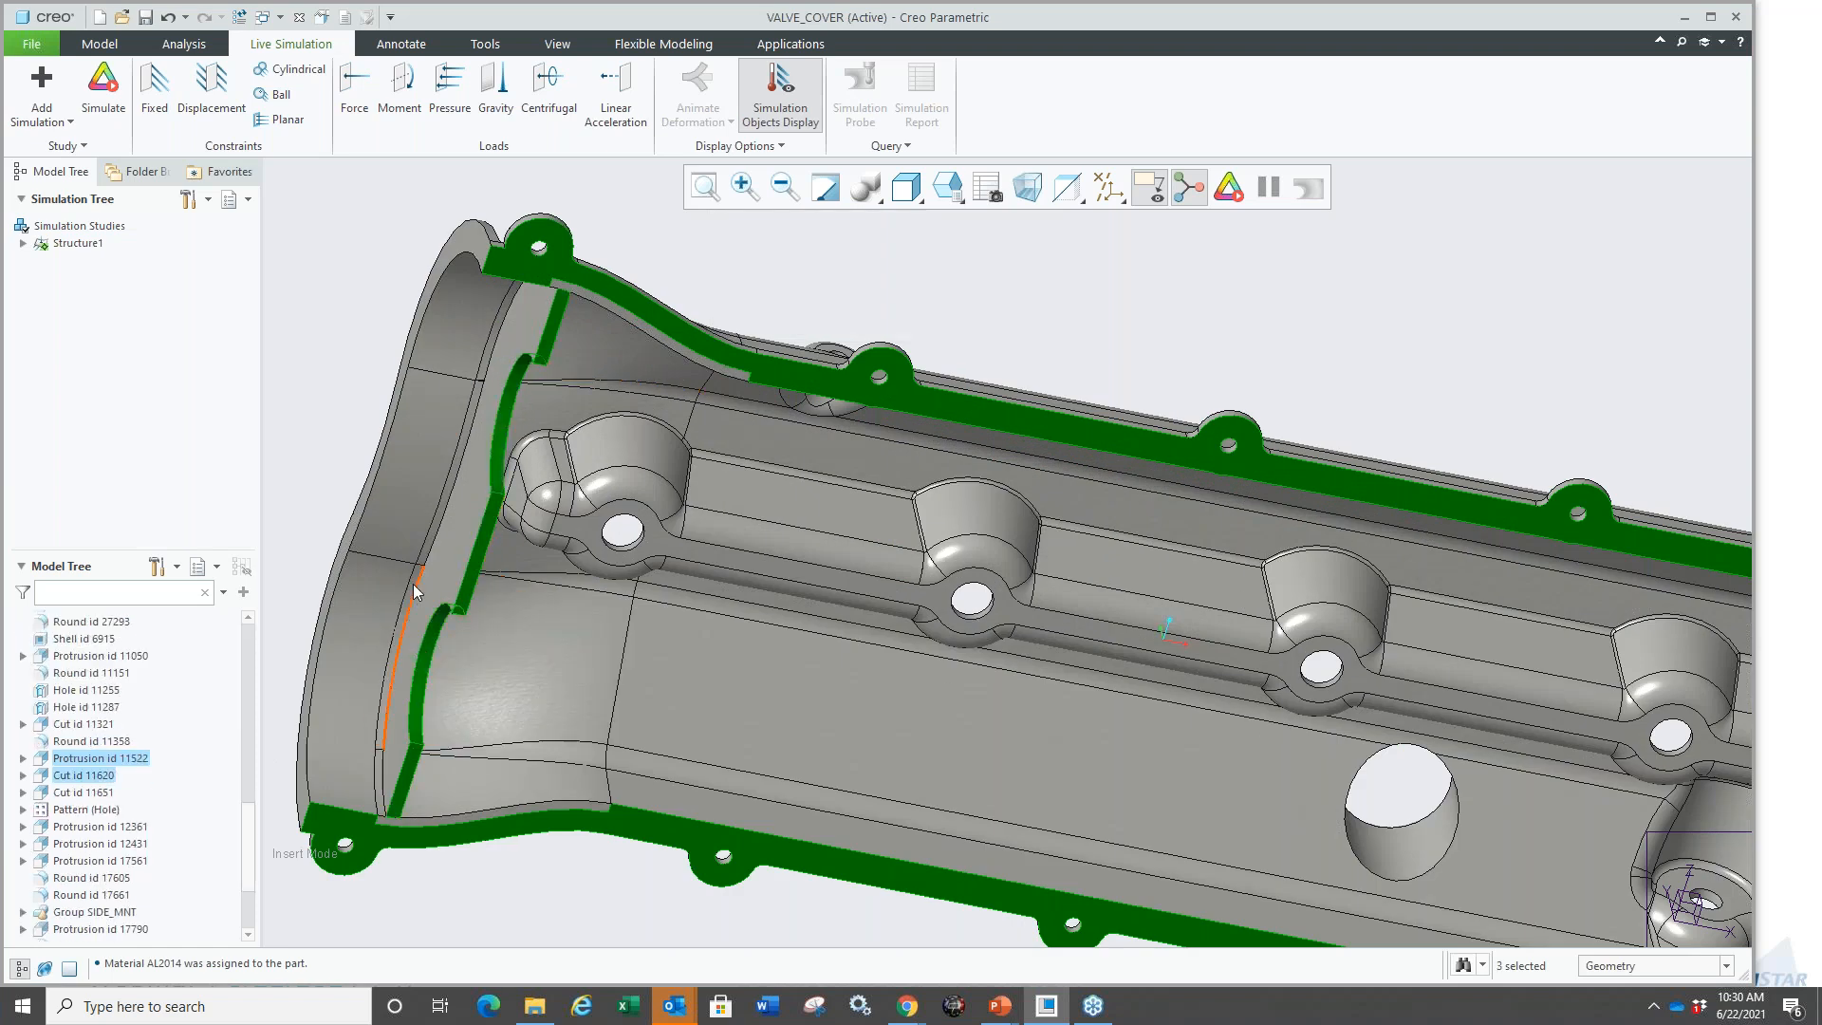
pyautogui.scroll(-2, 420, 571)
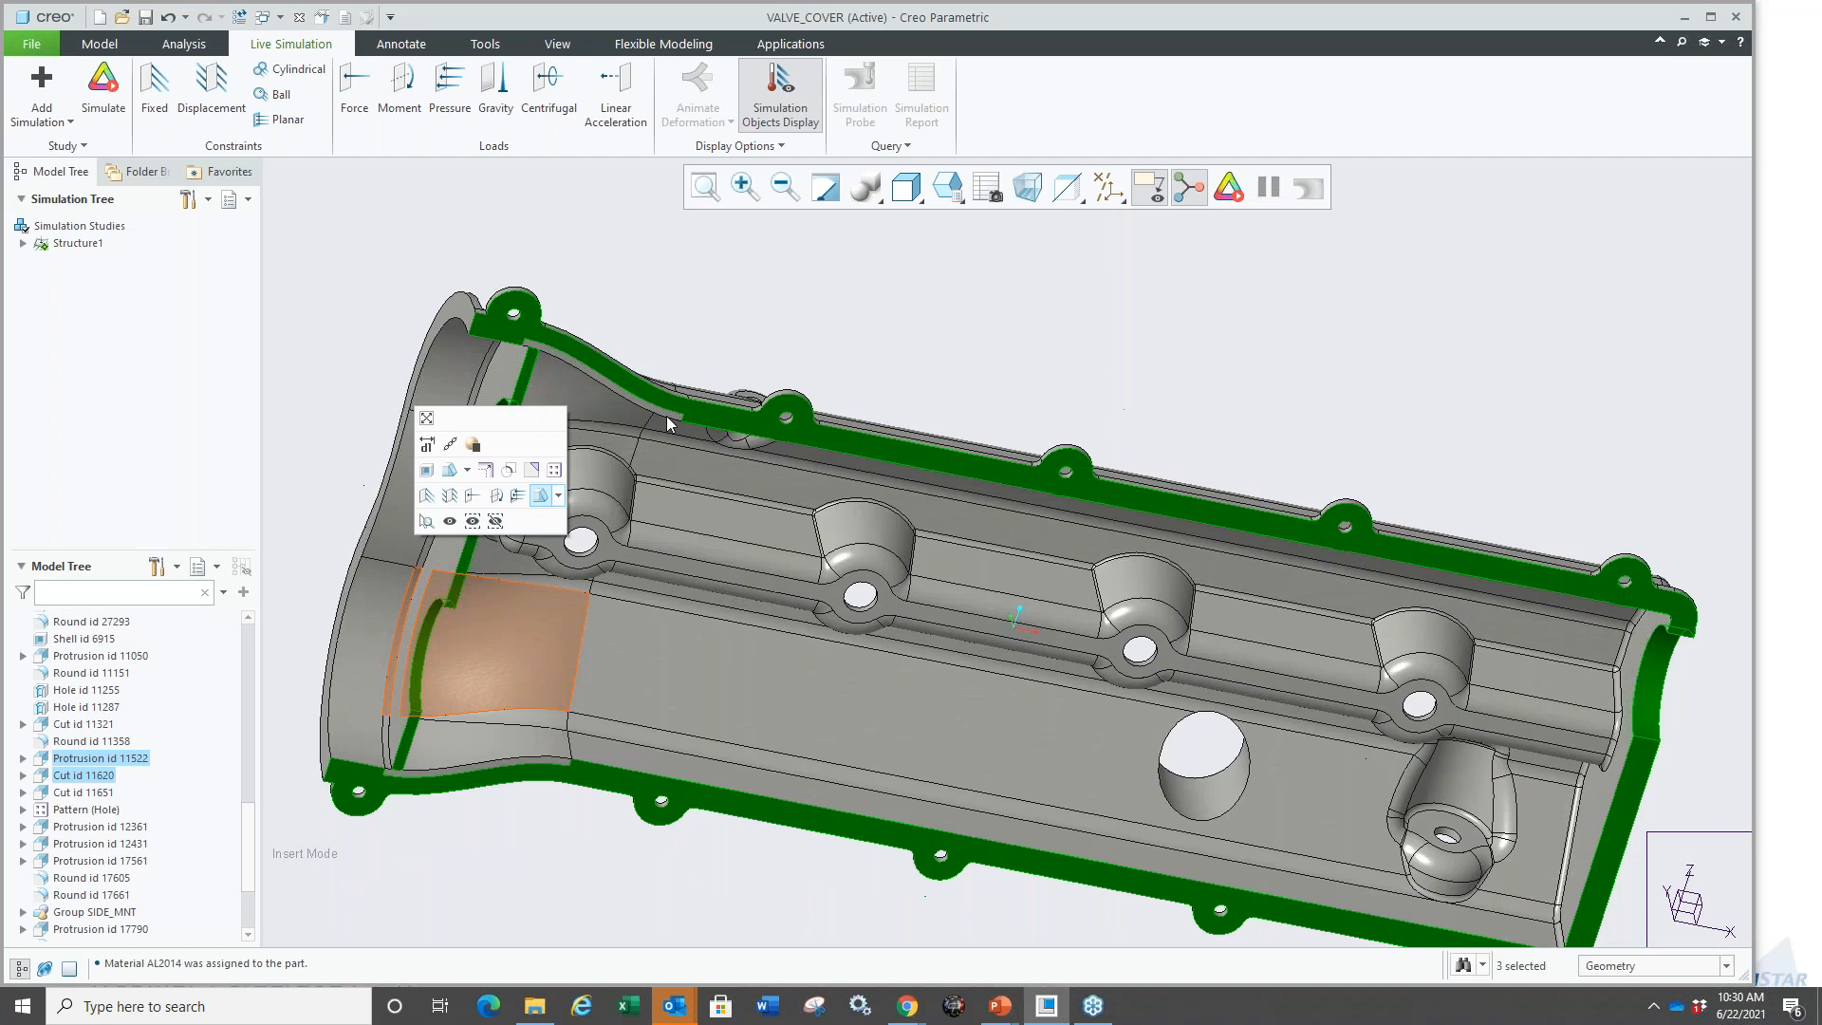
pyautogui.click(429, 498)
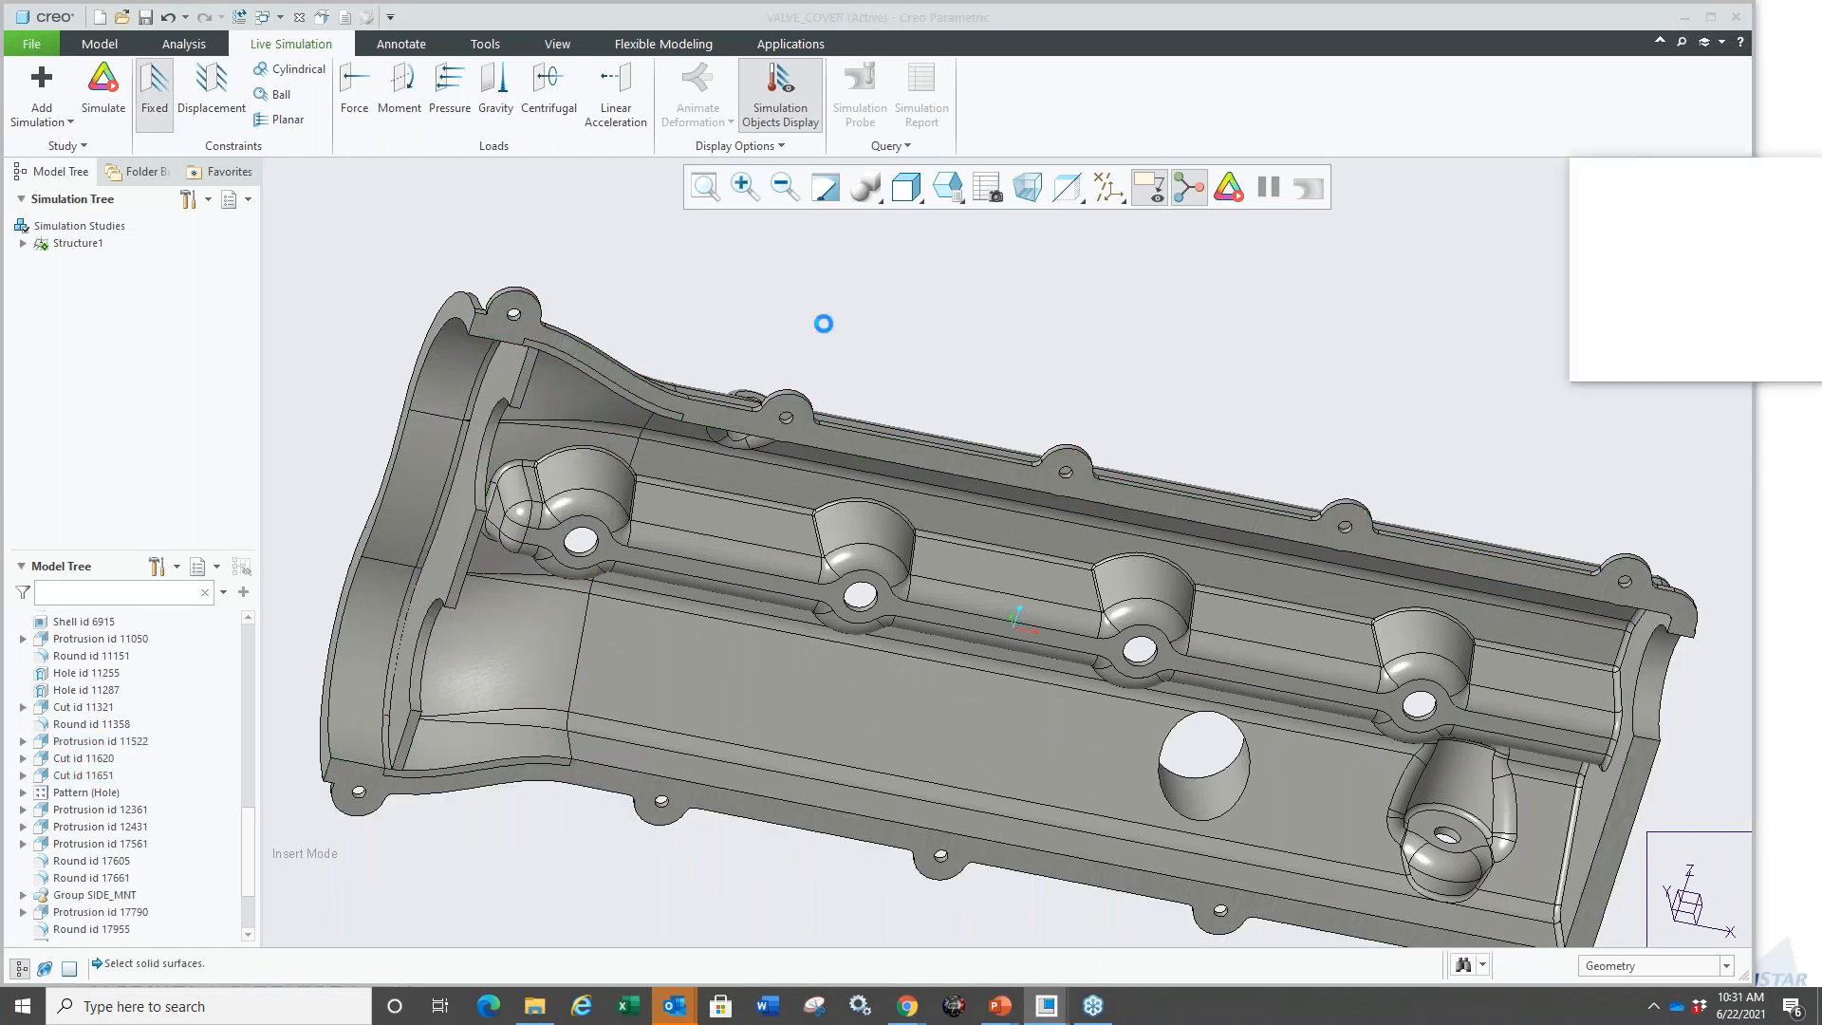
pyautogui.middleClick(810, 324)
pyautogui.hotkey('ctrl', 'd')
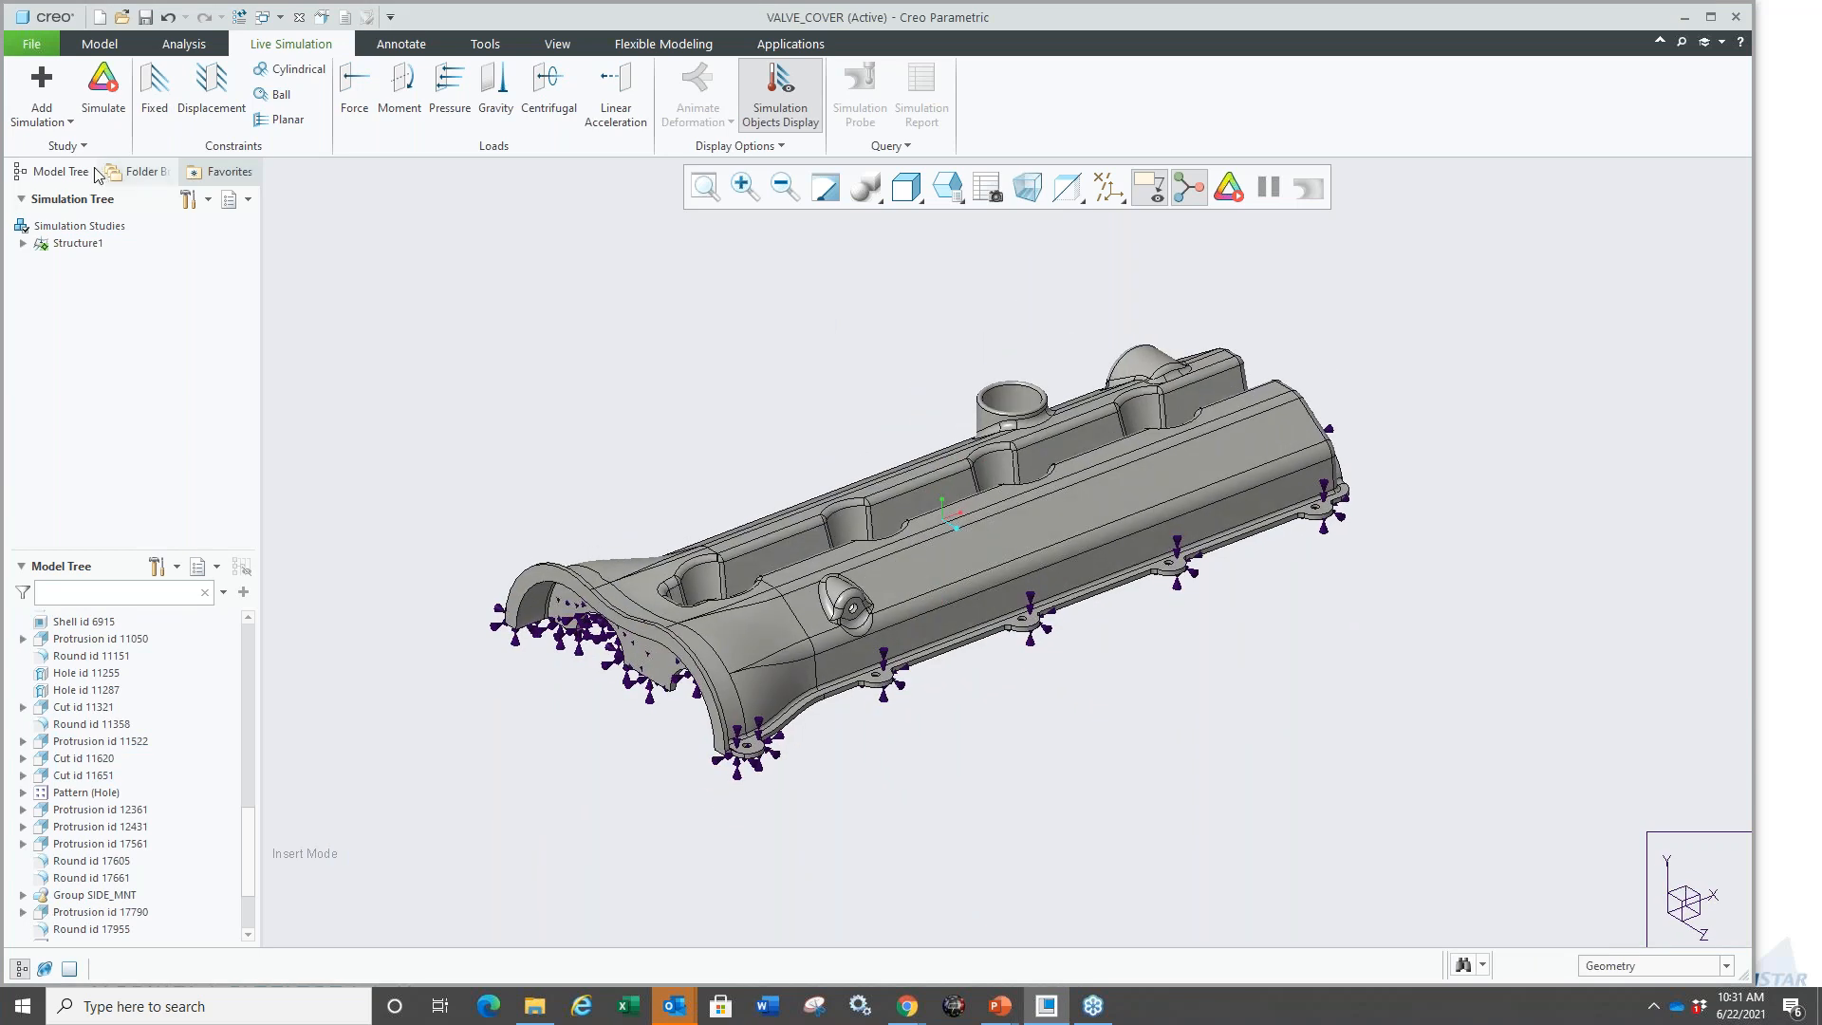
# Add a Modal Simulation Study for the valve cover and expand it in the simulation tree.
pyautogui.click(41, 104)
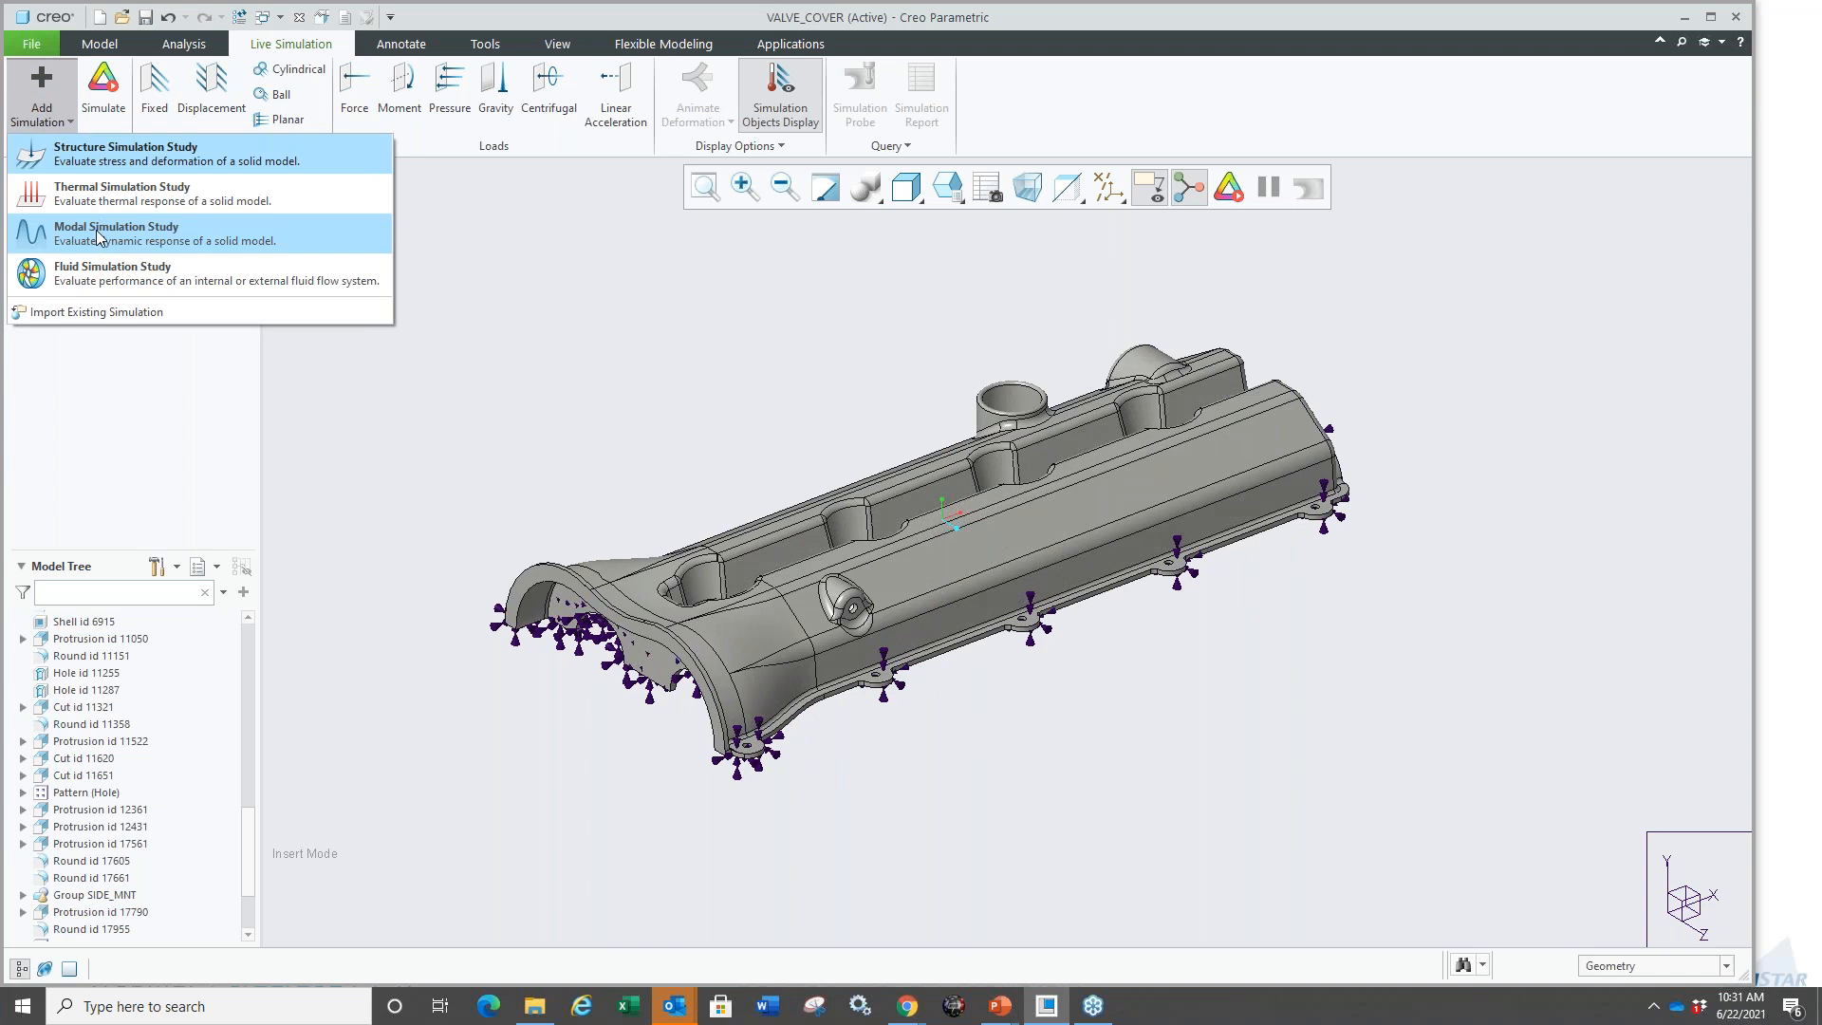
pyautogui.click(95, 230)
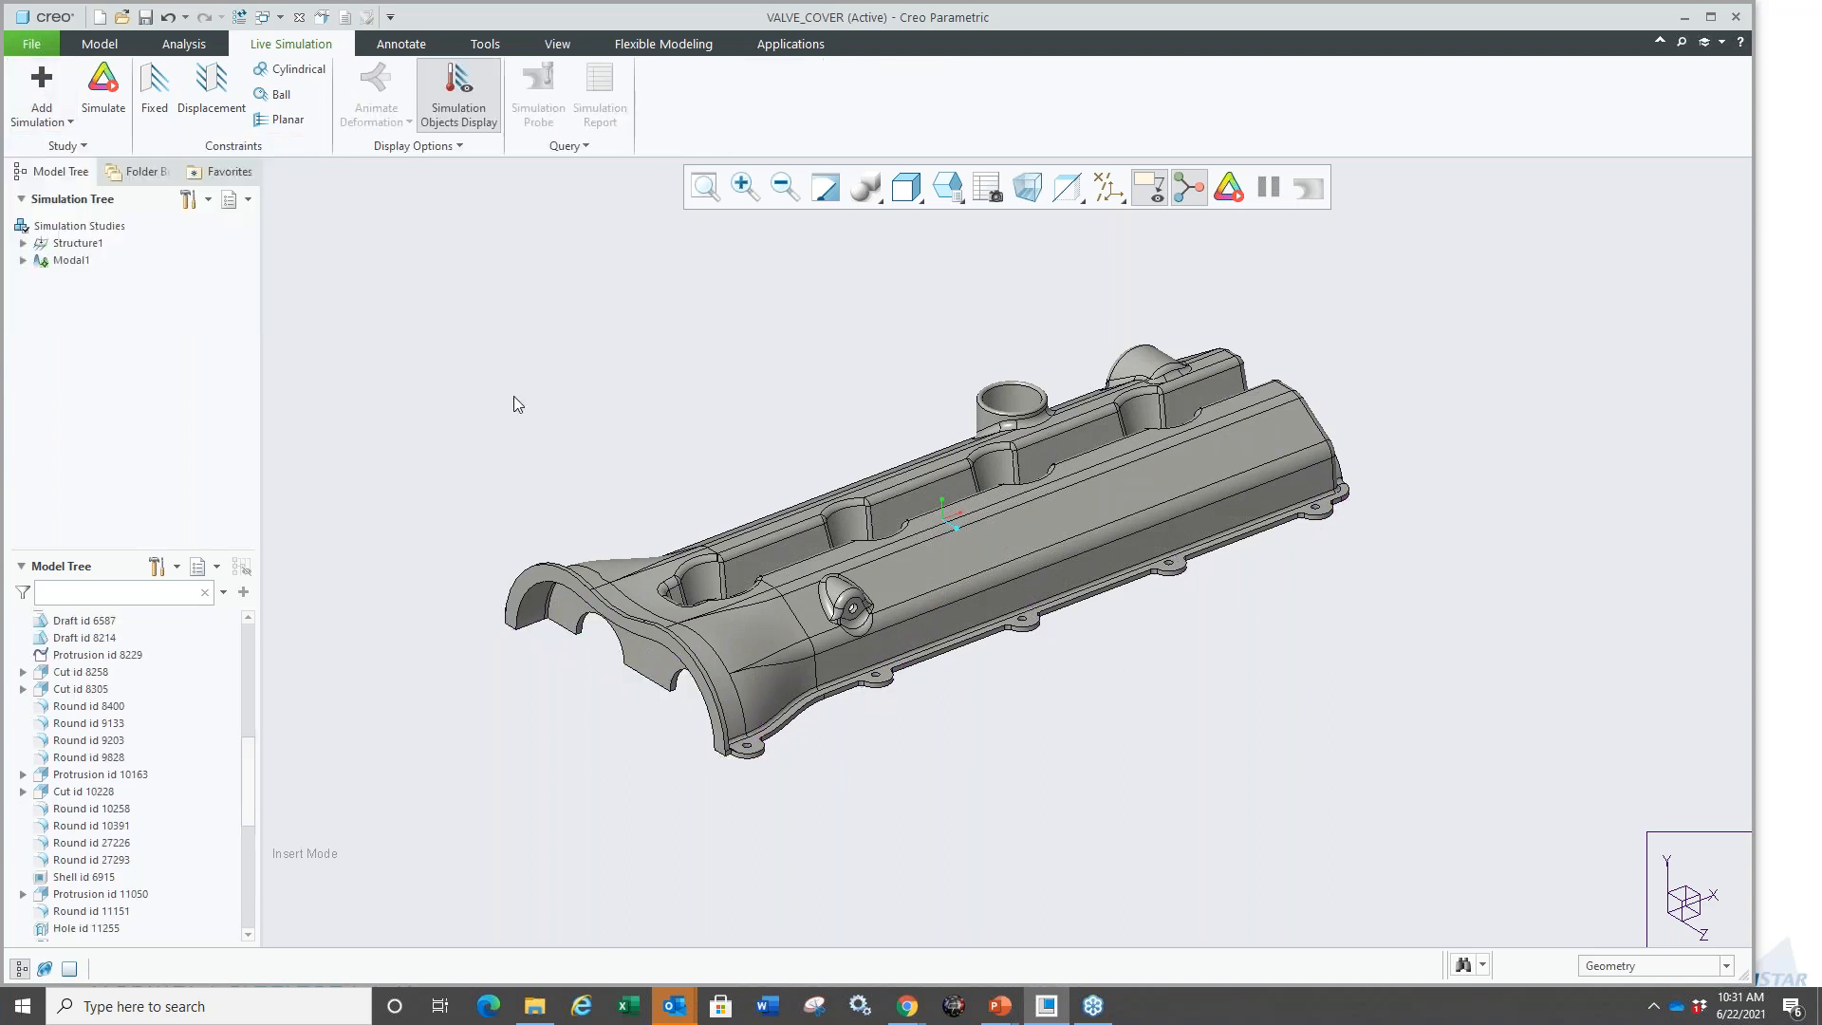
pyautogui.click(22, 260)
# Apply a fixed constraint in Modal1 to the underside mounting flange and the three bottom edge faces of the inner end wall.
pyautogui.click(161, 106)
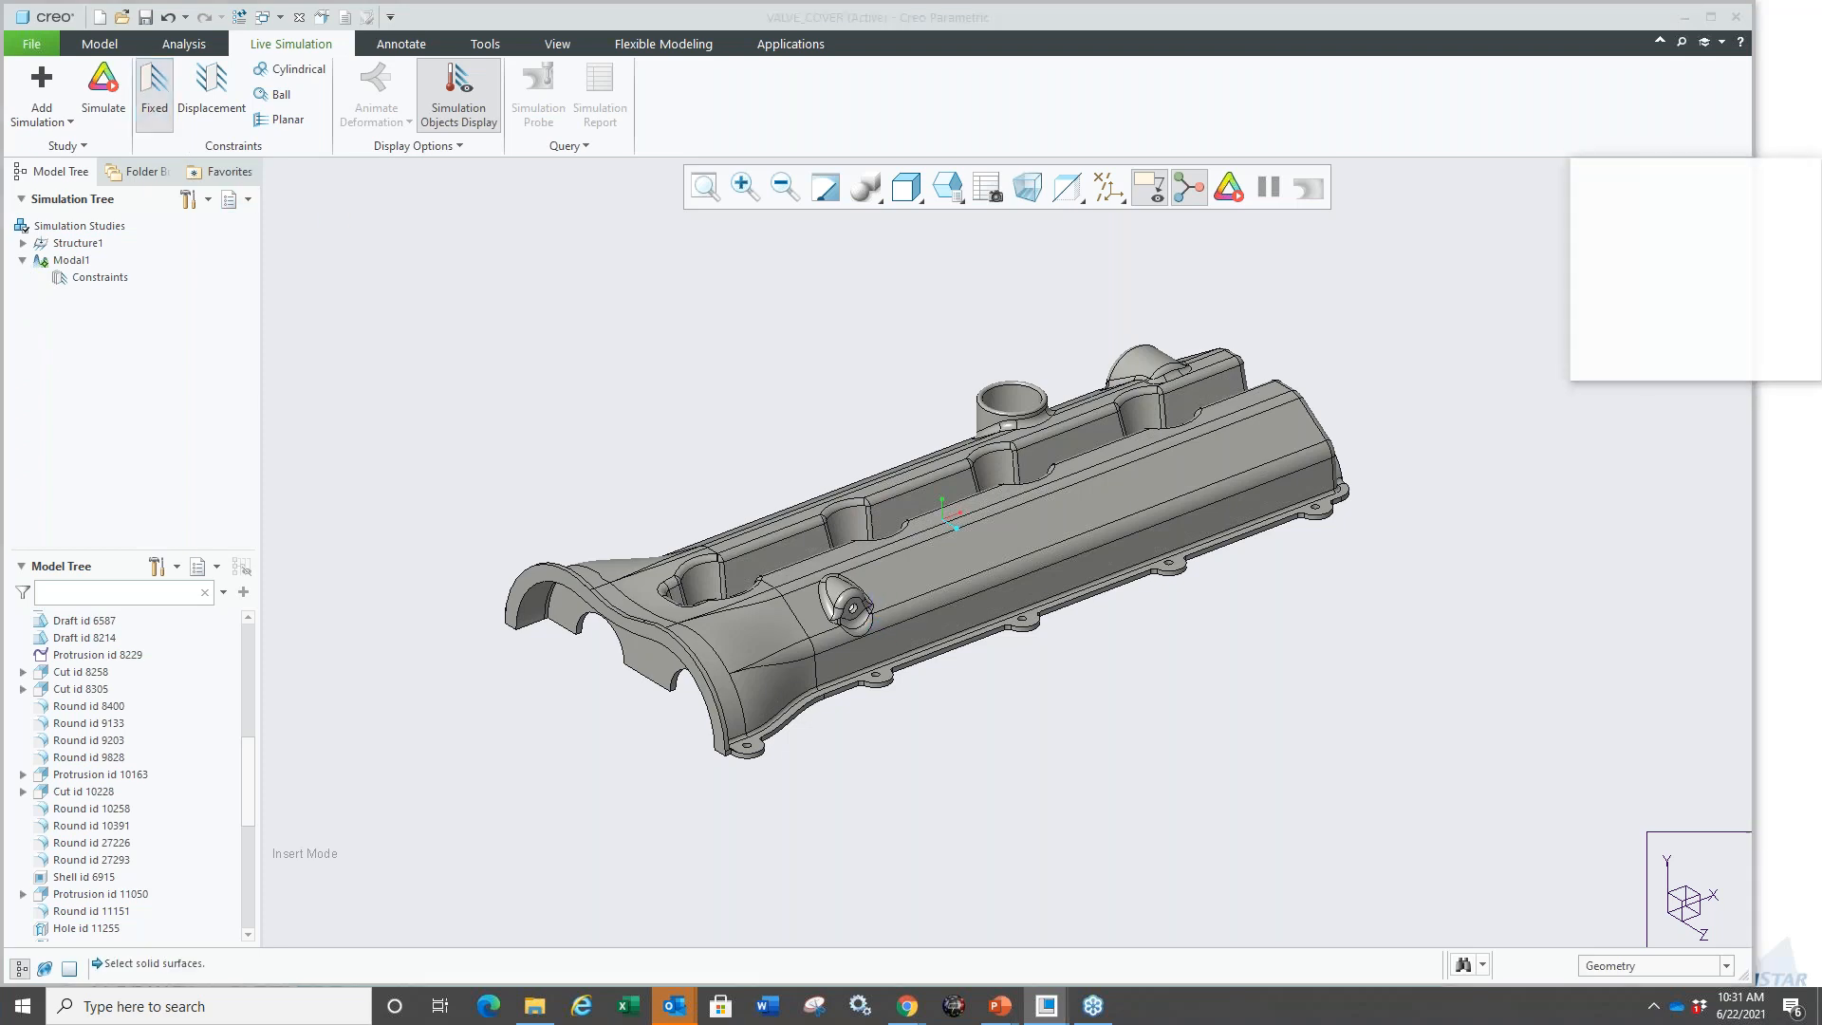
pyautogui.moveTo(910, 594); pyautogui.dragTo(854, 422, button='middle')
pyautogui.scroll(-2, 853, 423)
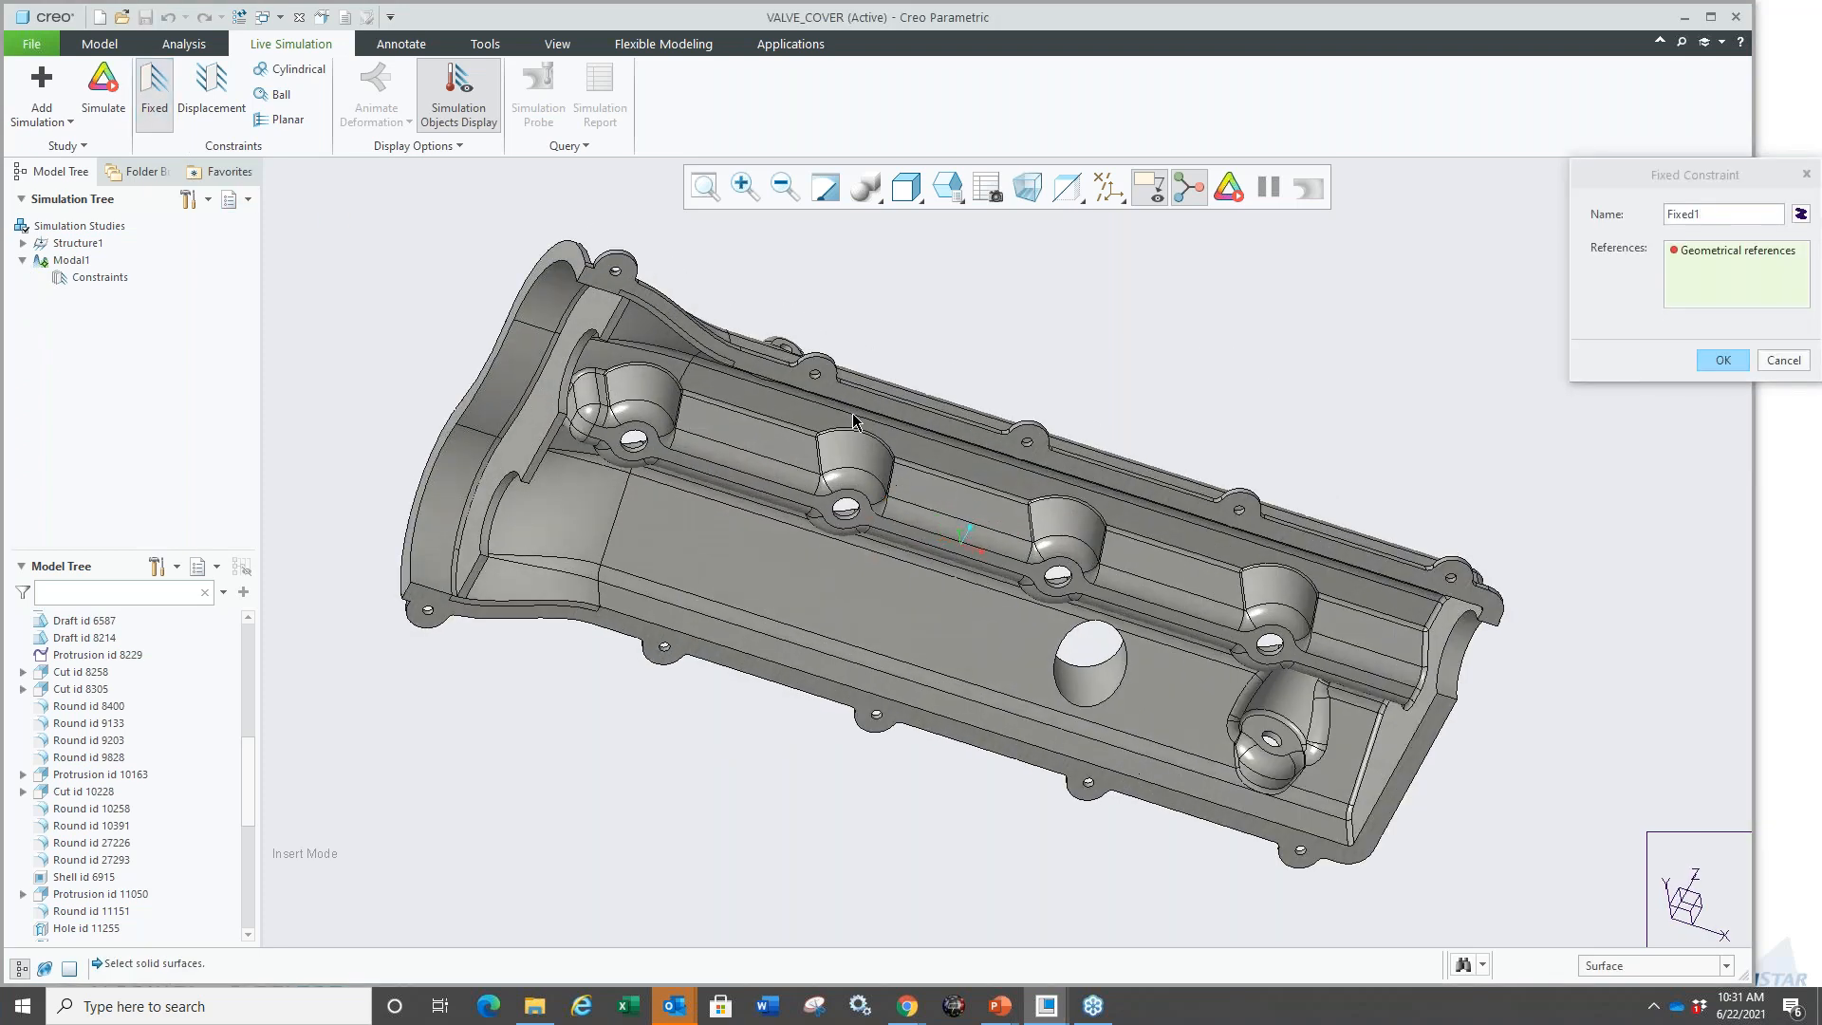
pyautogui.scroll(-2, 853, 422)
pyautogui.click(813, 370)
pyautogui.scroll(2, 813, 370)
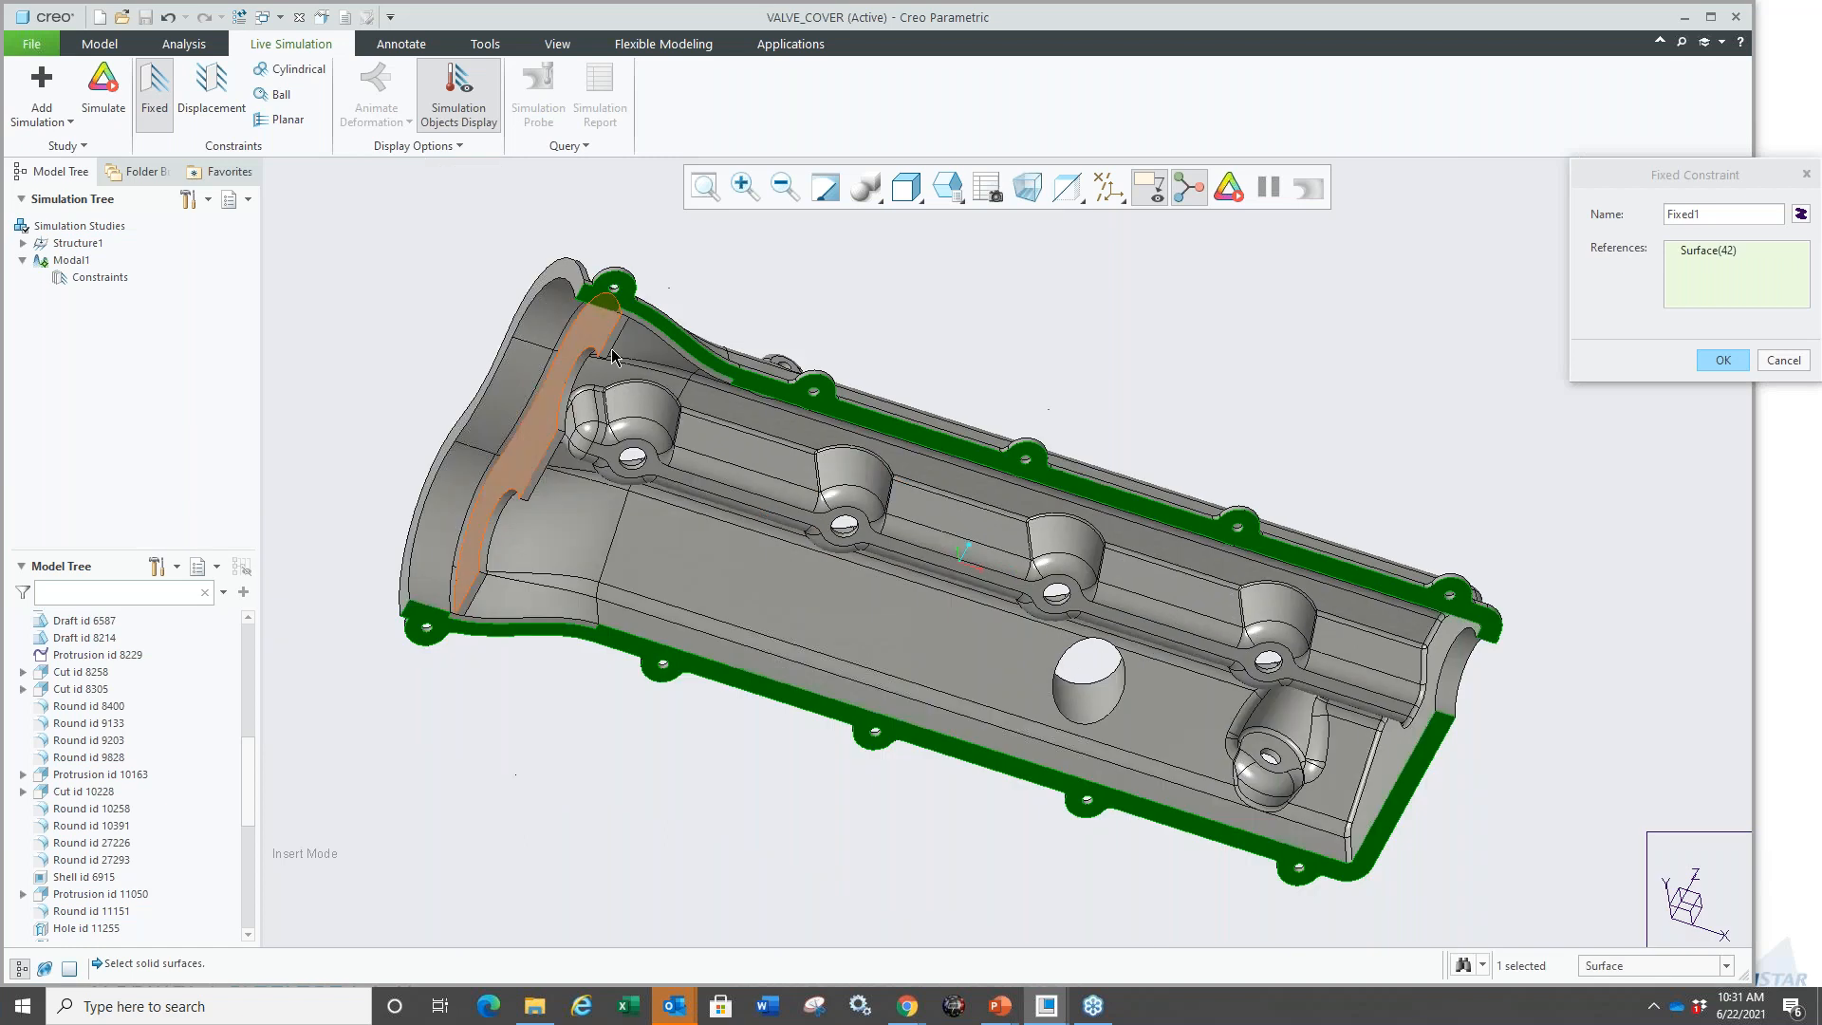
pyautogui.scroll(-4, 612, 356)
pyautogui.click(626, 344)
pyautogui.click(579, 406)
pyautogui.scroll(4, 551, 400)
pyautogui.click(453, 617)
pyautogui.scroll(2, 469, 451)
pyautogui.click(1723, 361)
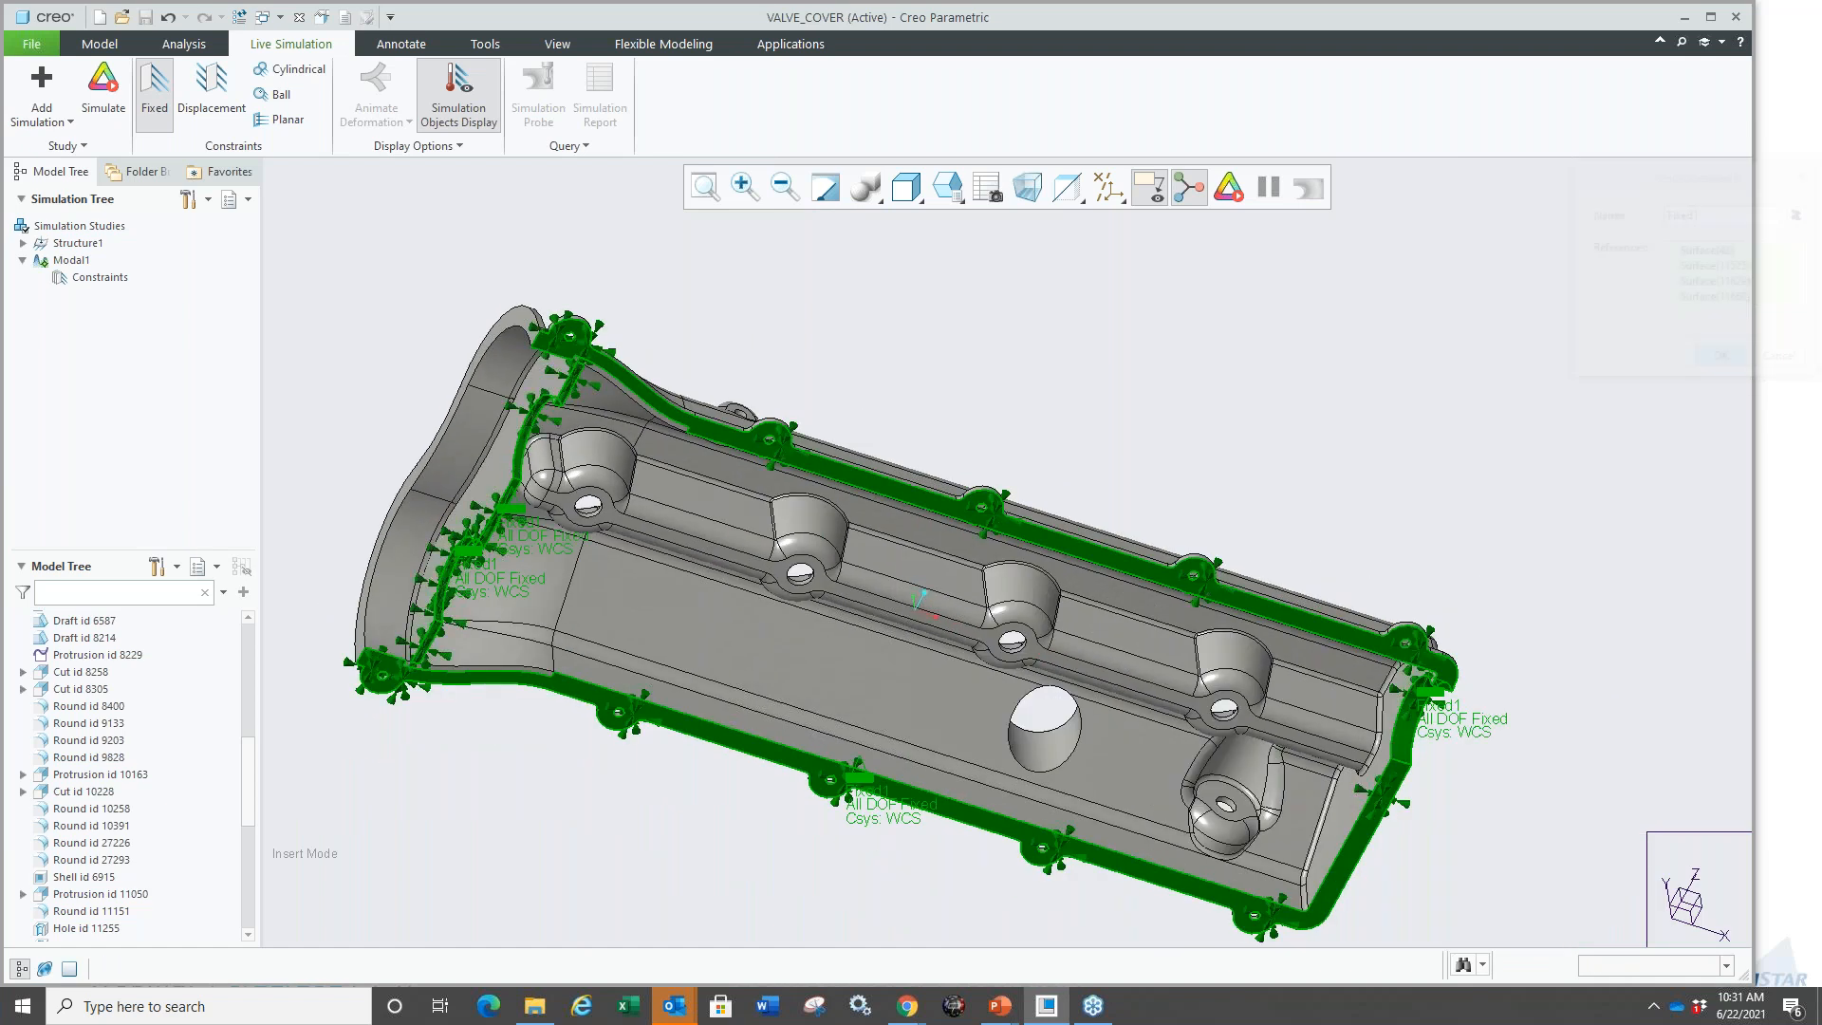
pyautogui.moveTo(886, 340); pyautogui.dragTo(596, 243, button='middle')
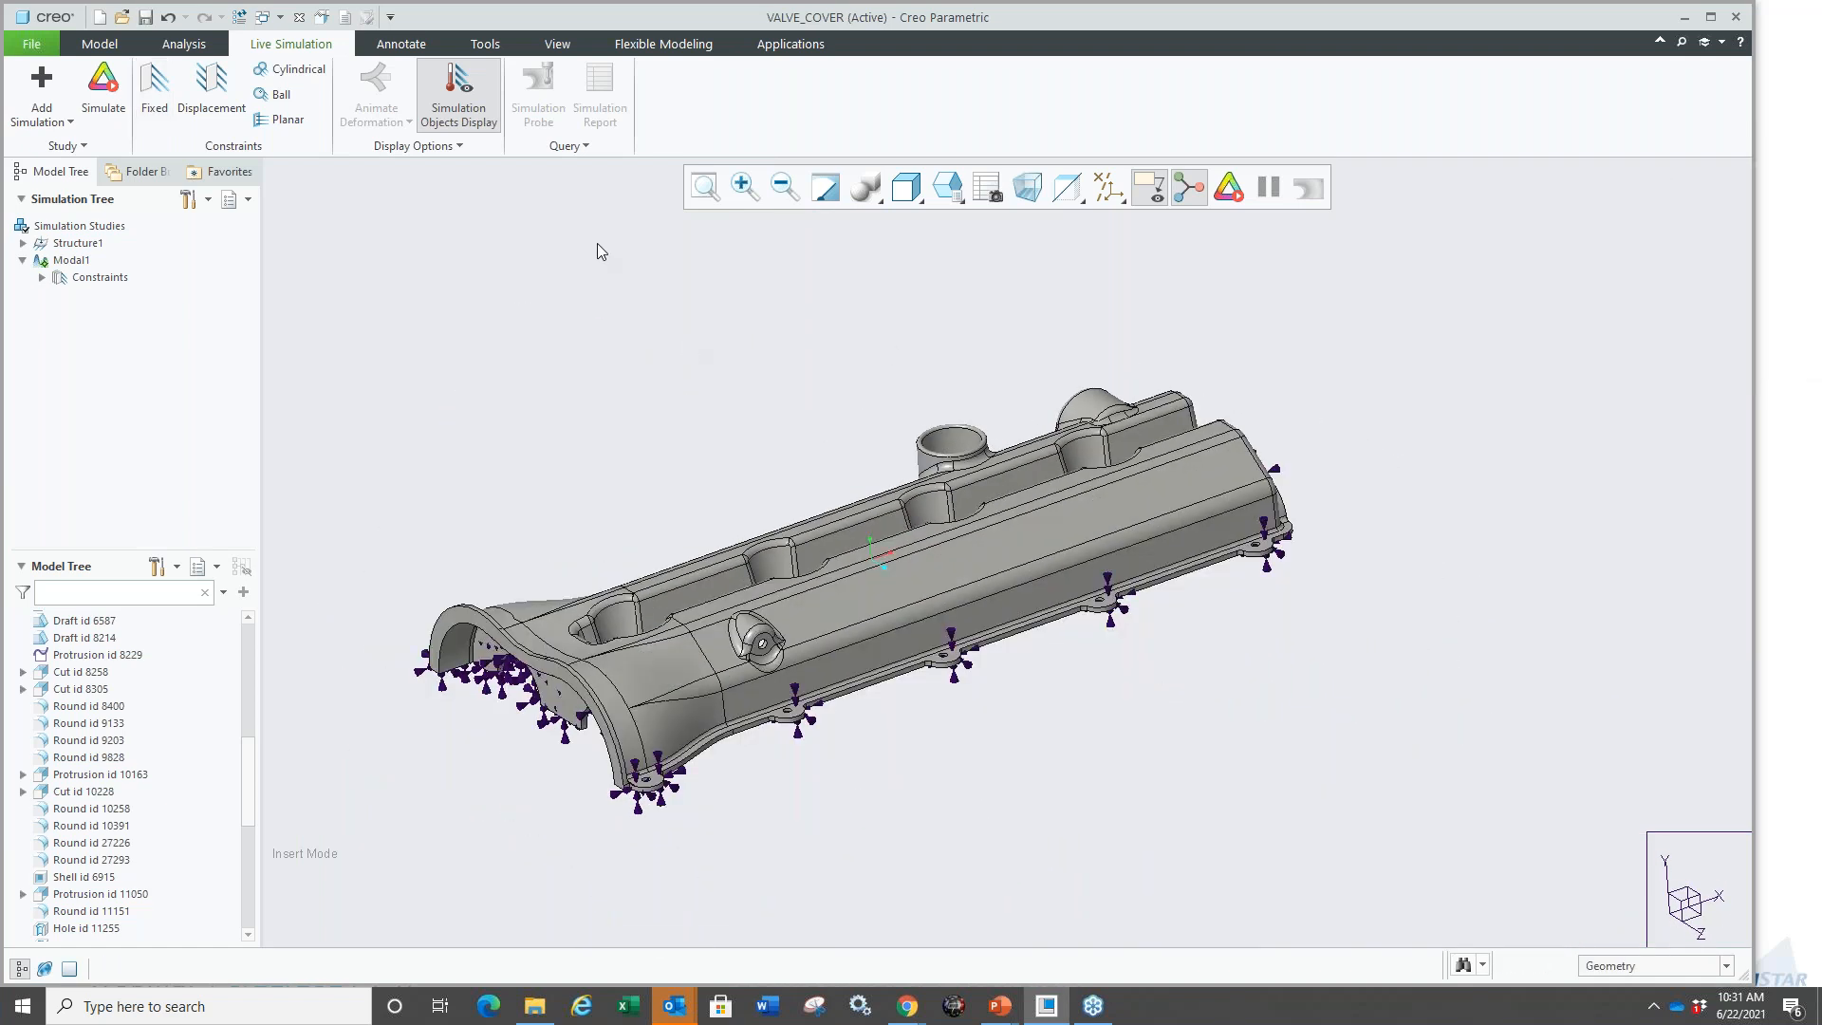
# Run the live modal simulation on the valve cover and check the list of modes.
pyautogui.click(1230, 190)
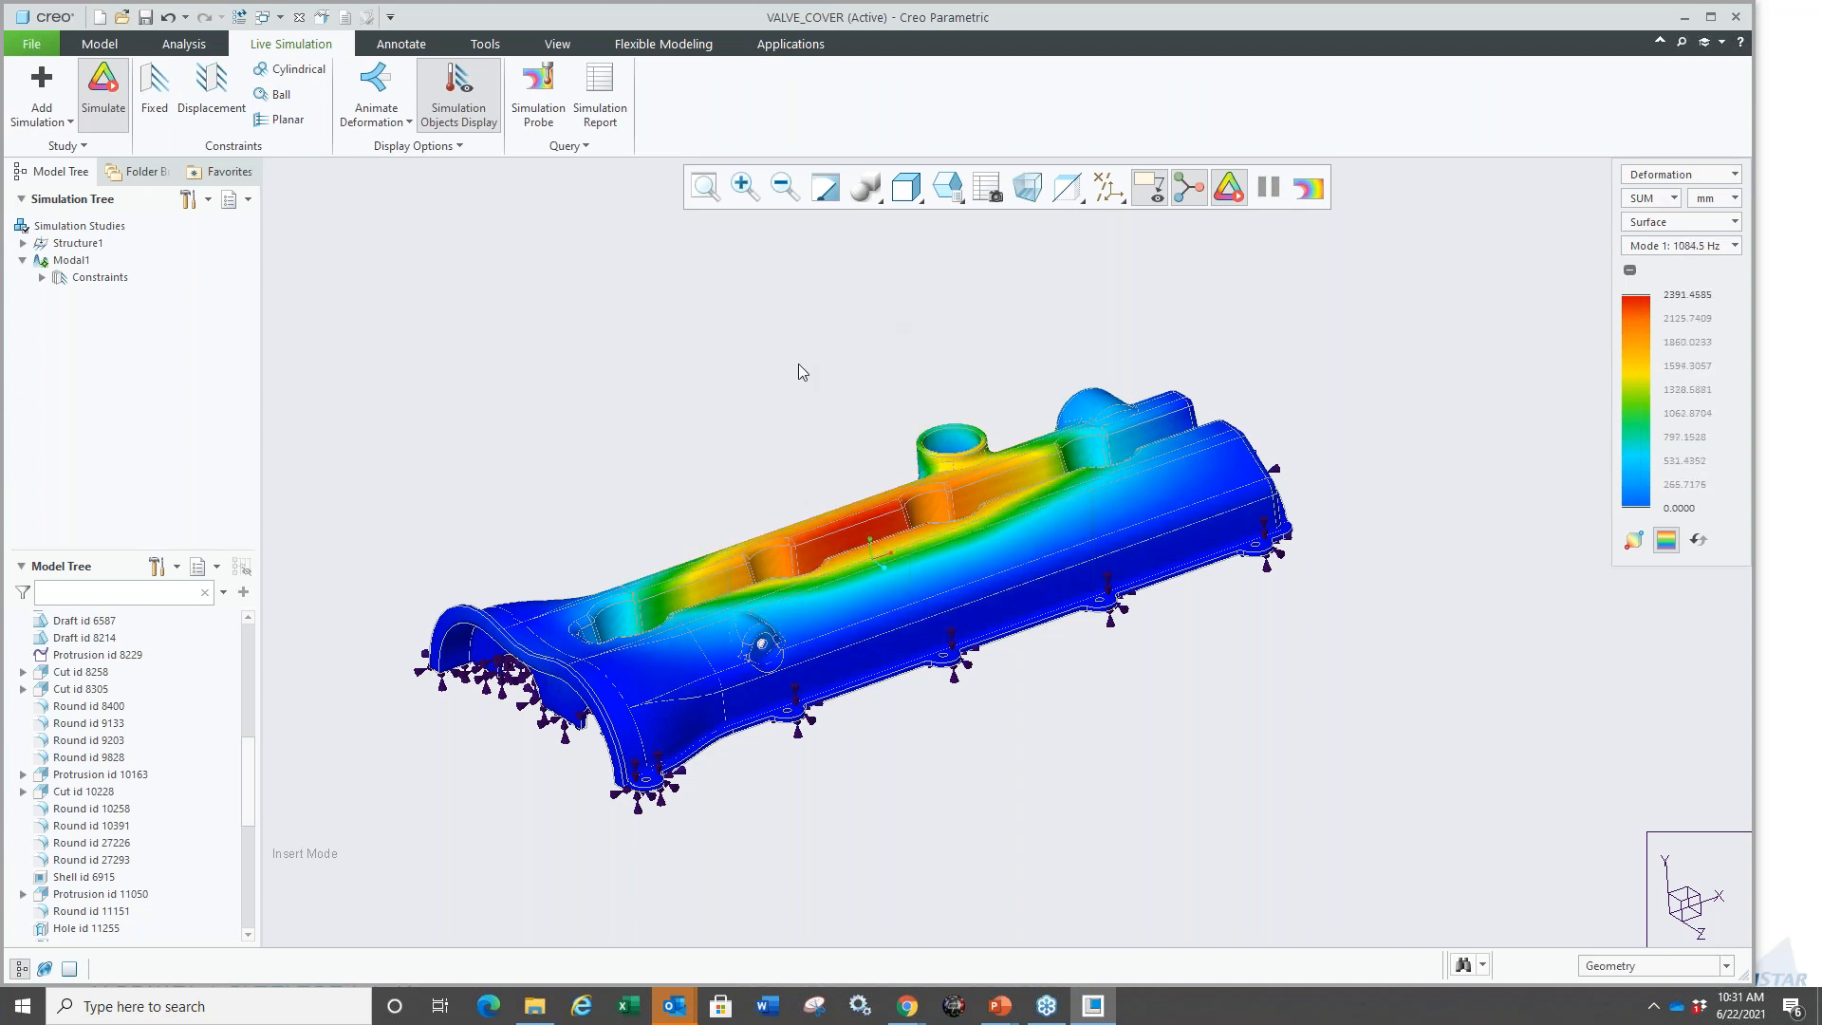
pyautogui.moveTo(816, 442); pyautogui.dragTo(980, 458, button='middle')
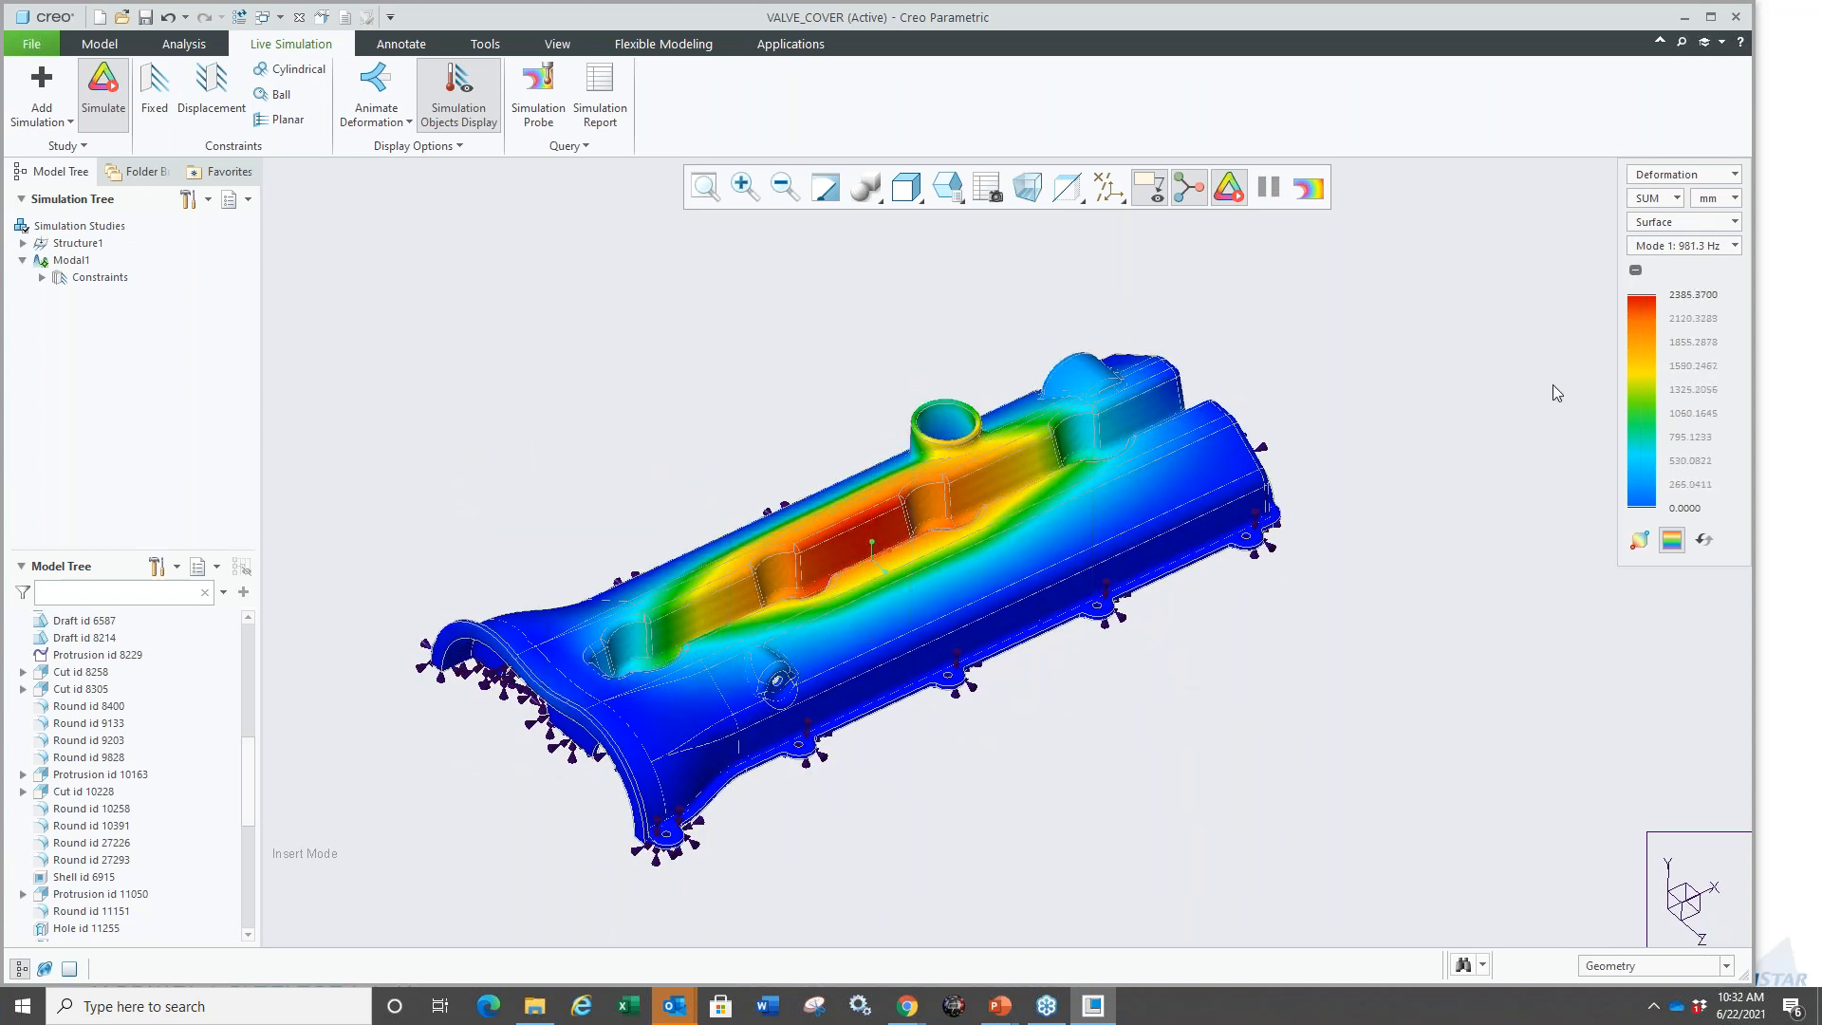
pyautogui.click(1736, 246)
# Assign the material ABS to the valve cover in place of AL2014.
pyautogui.moveTo(251, 794); pyautogui.dragTo(251, 616)
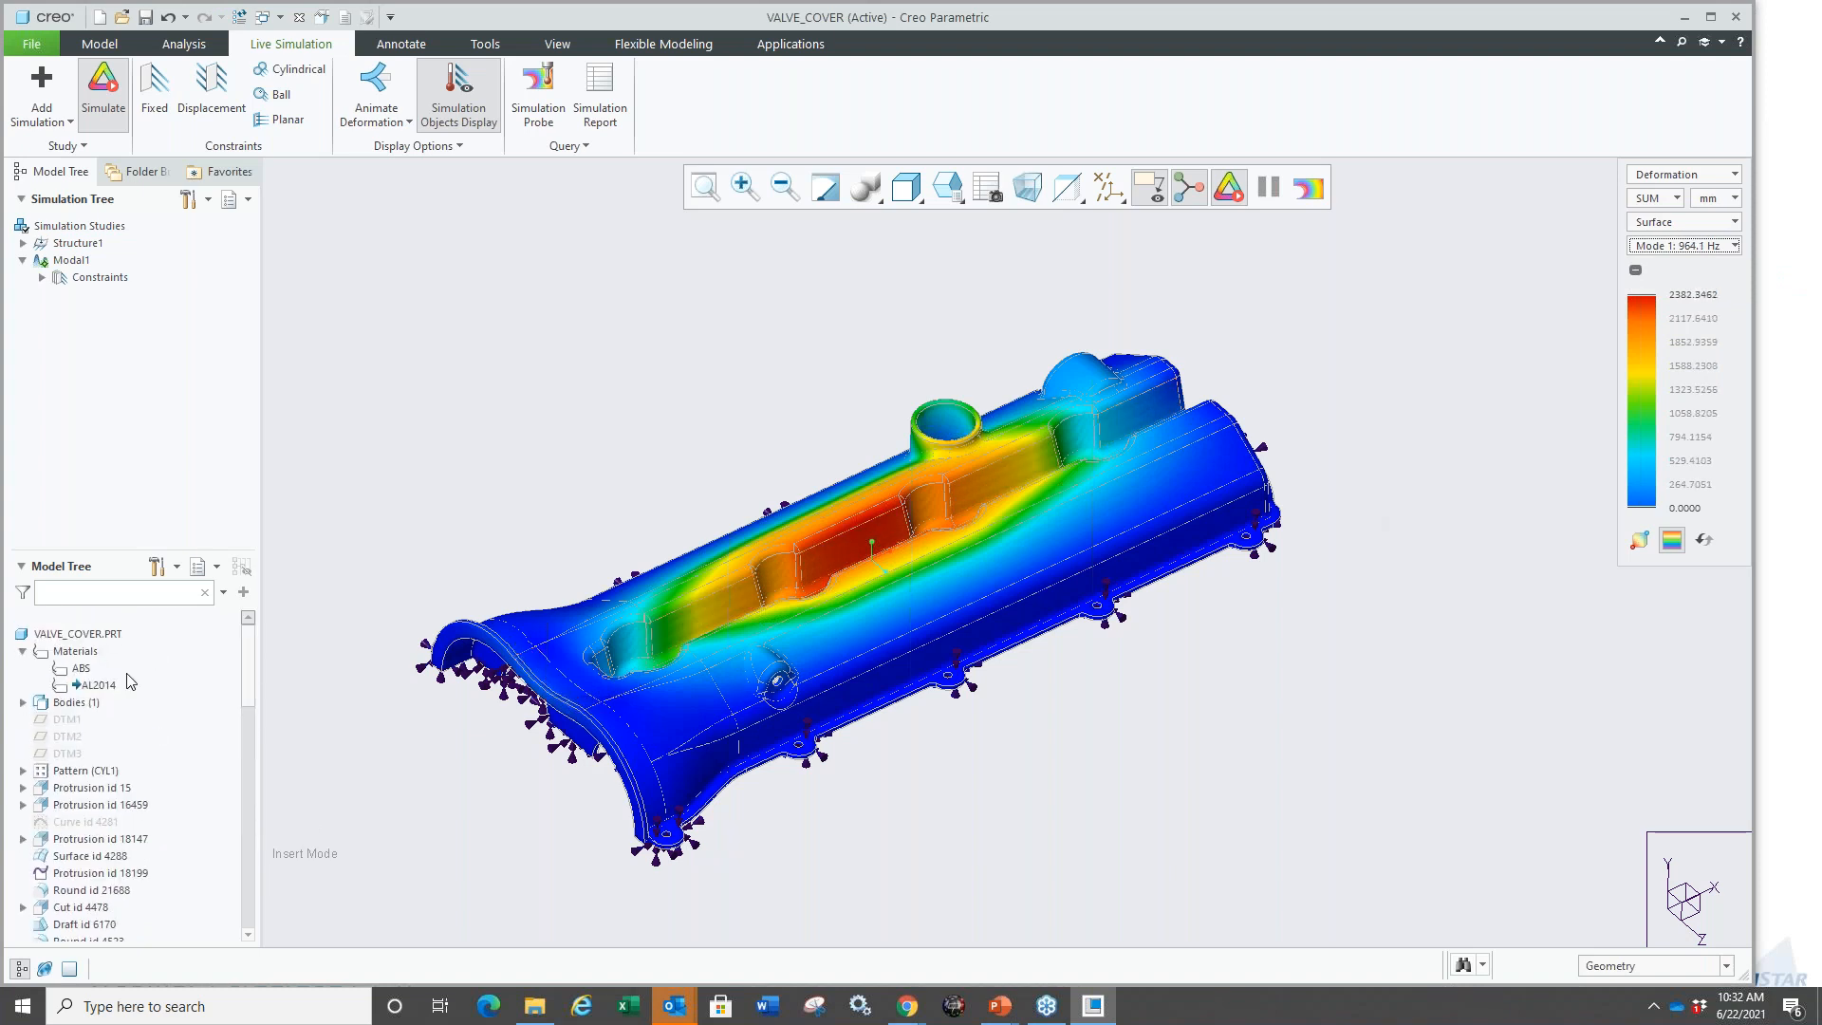
pyautogui.click(80, 654)
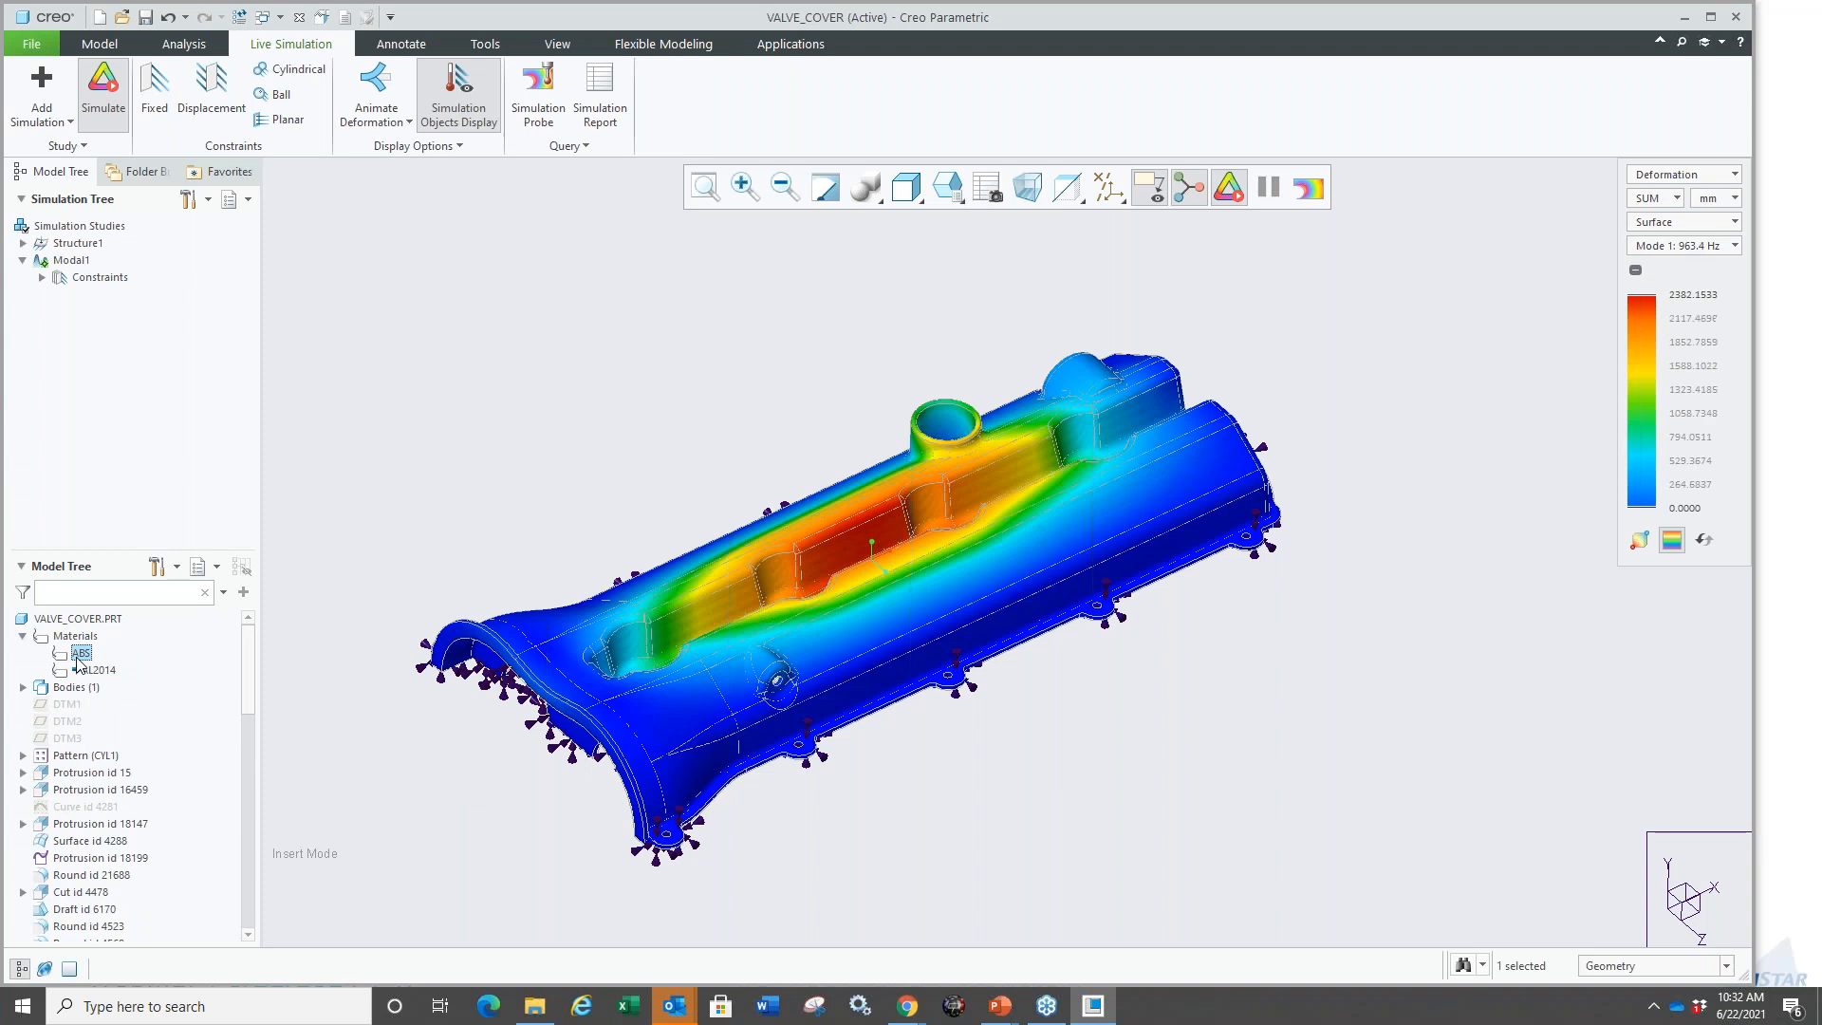
pyautogui.rightClick(82, 656)
pyautogui.click(147, 668)
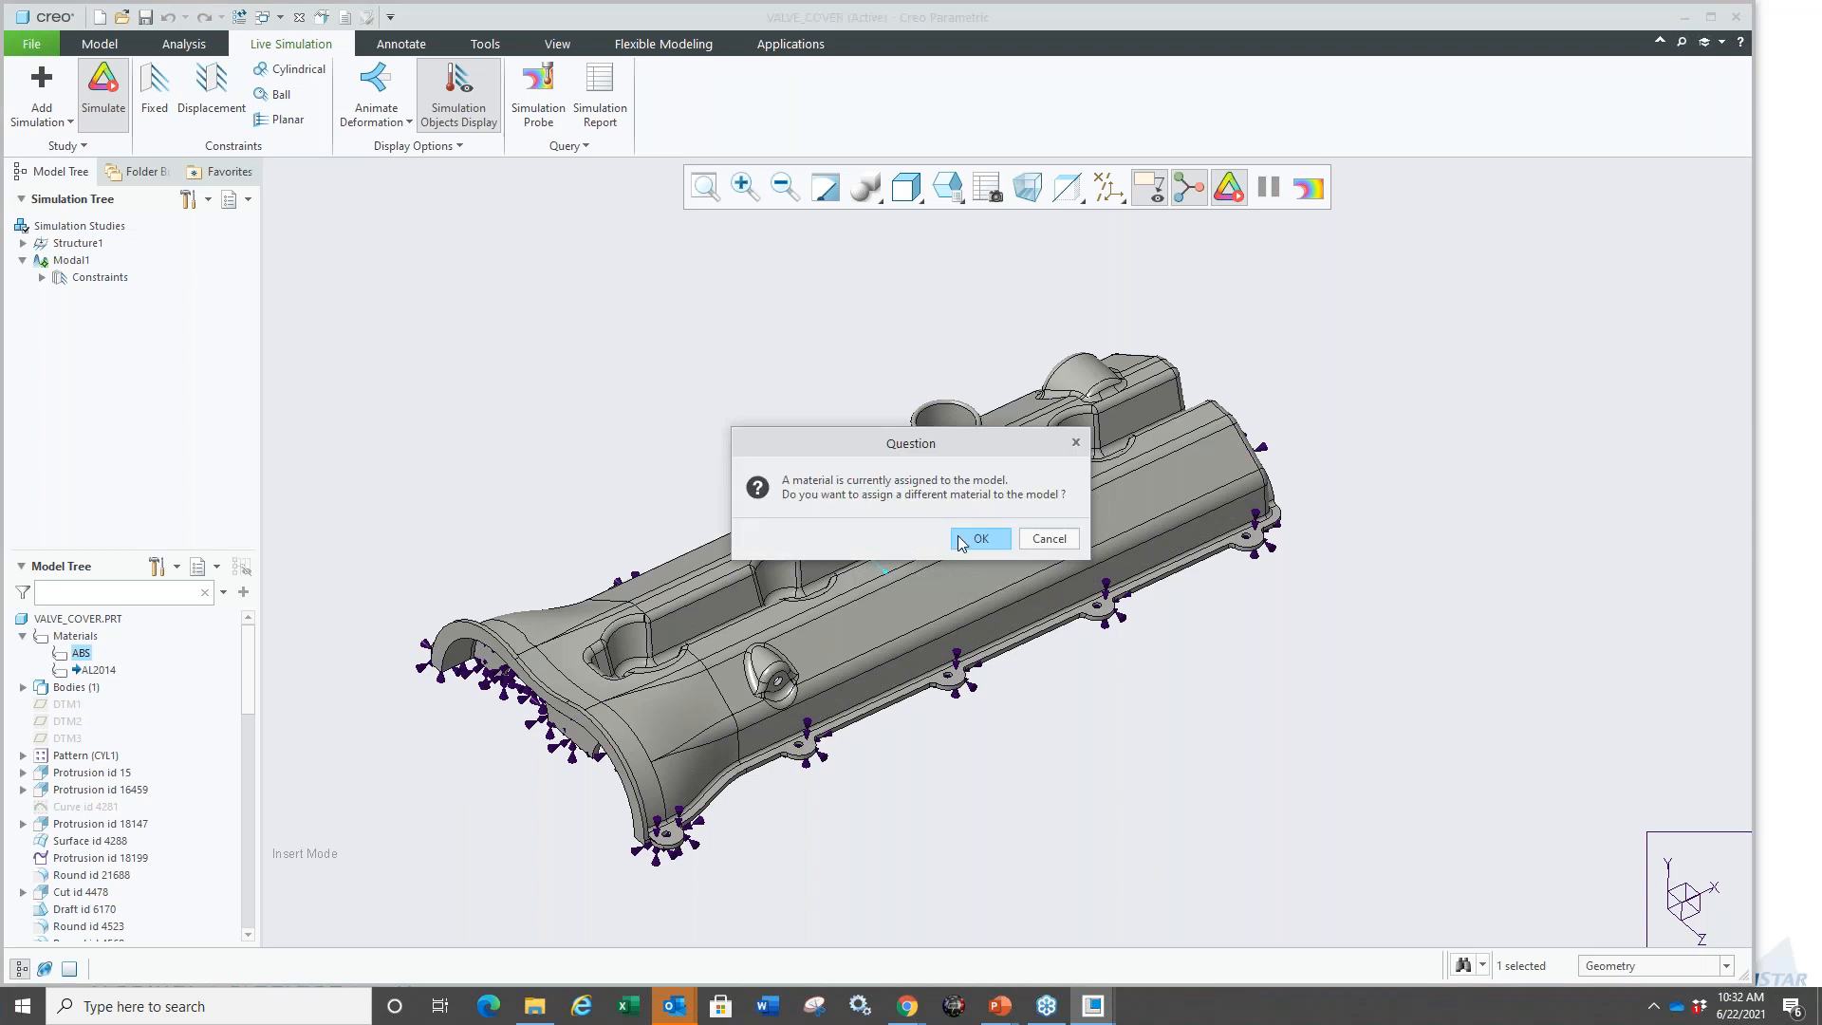
pyautogui.click(960, 539)
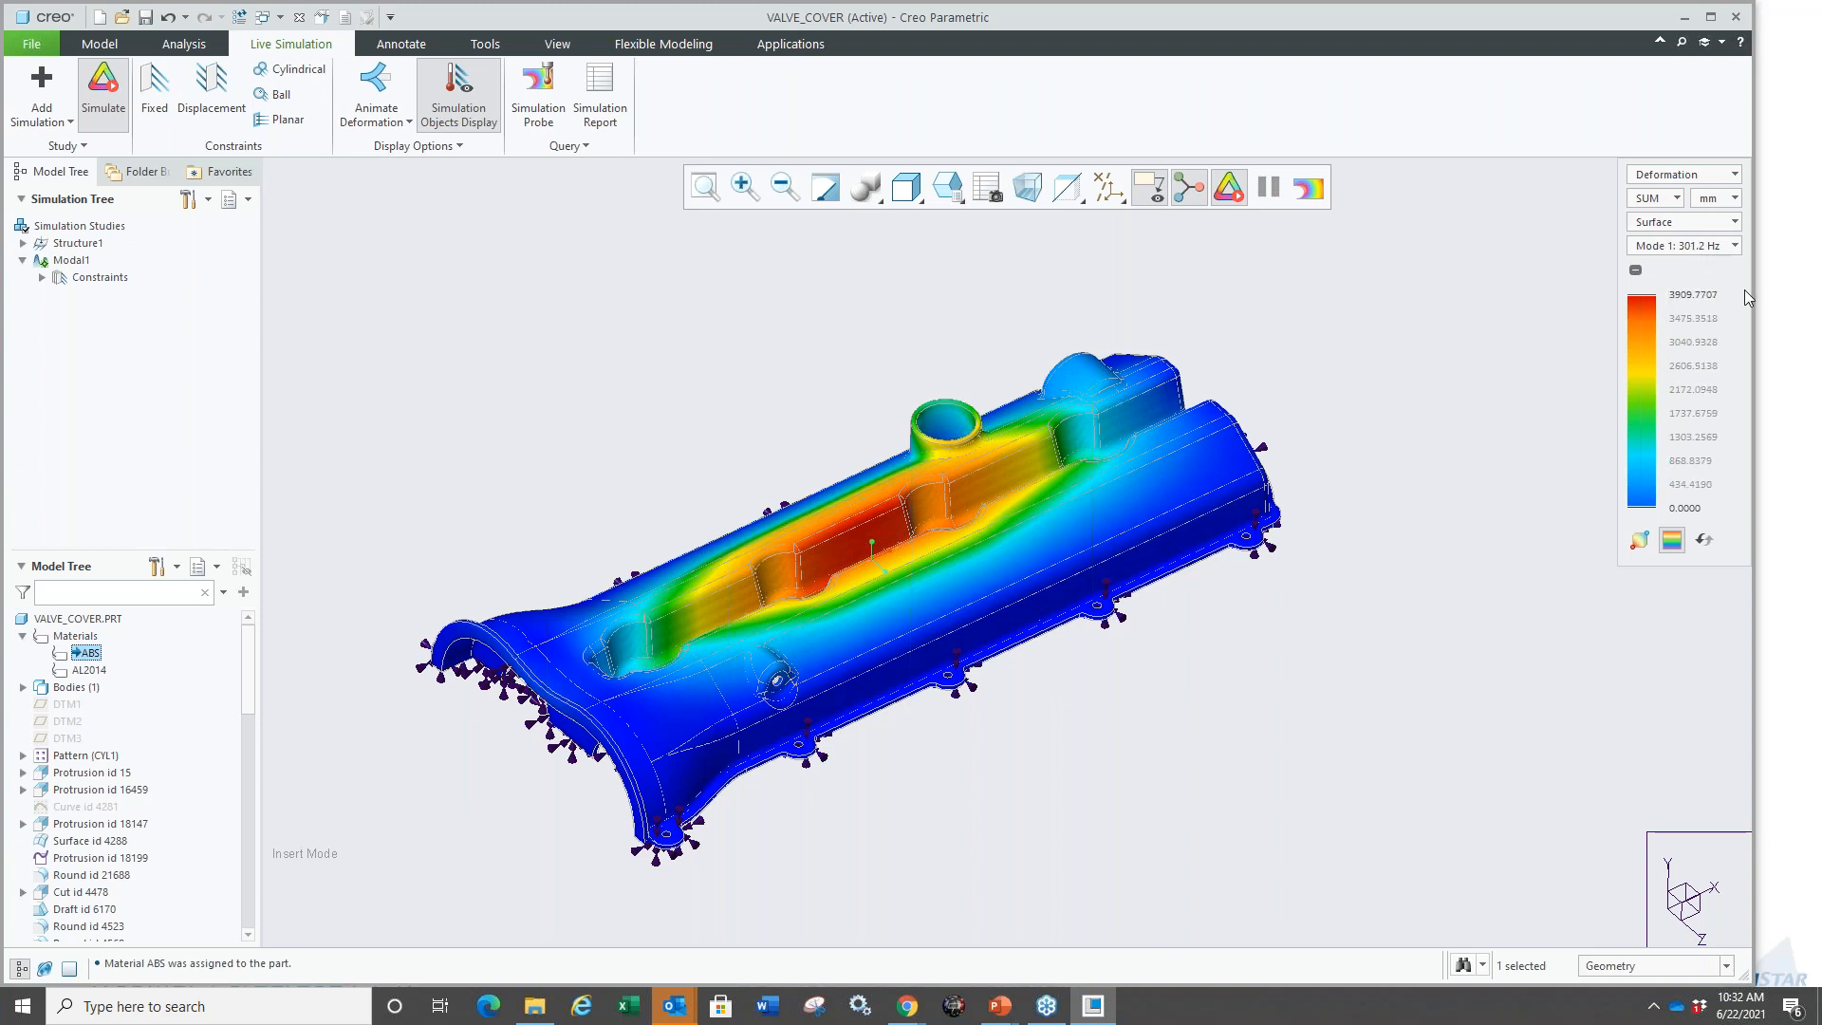
# Check the Mode 1 frequency of the ABS cover, then animate its deformation and examine it from several sides.
pyautogui.hotkey('ctrl', '1')
pyautogui.moveTo(1513, 267); pyautogui.dragTo(1632, 258)
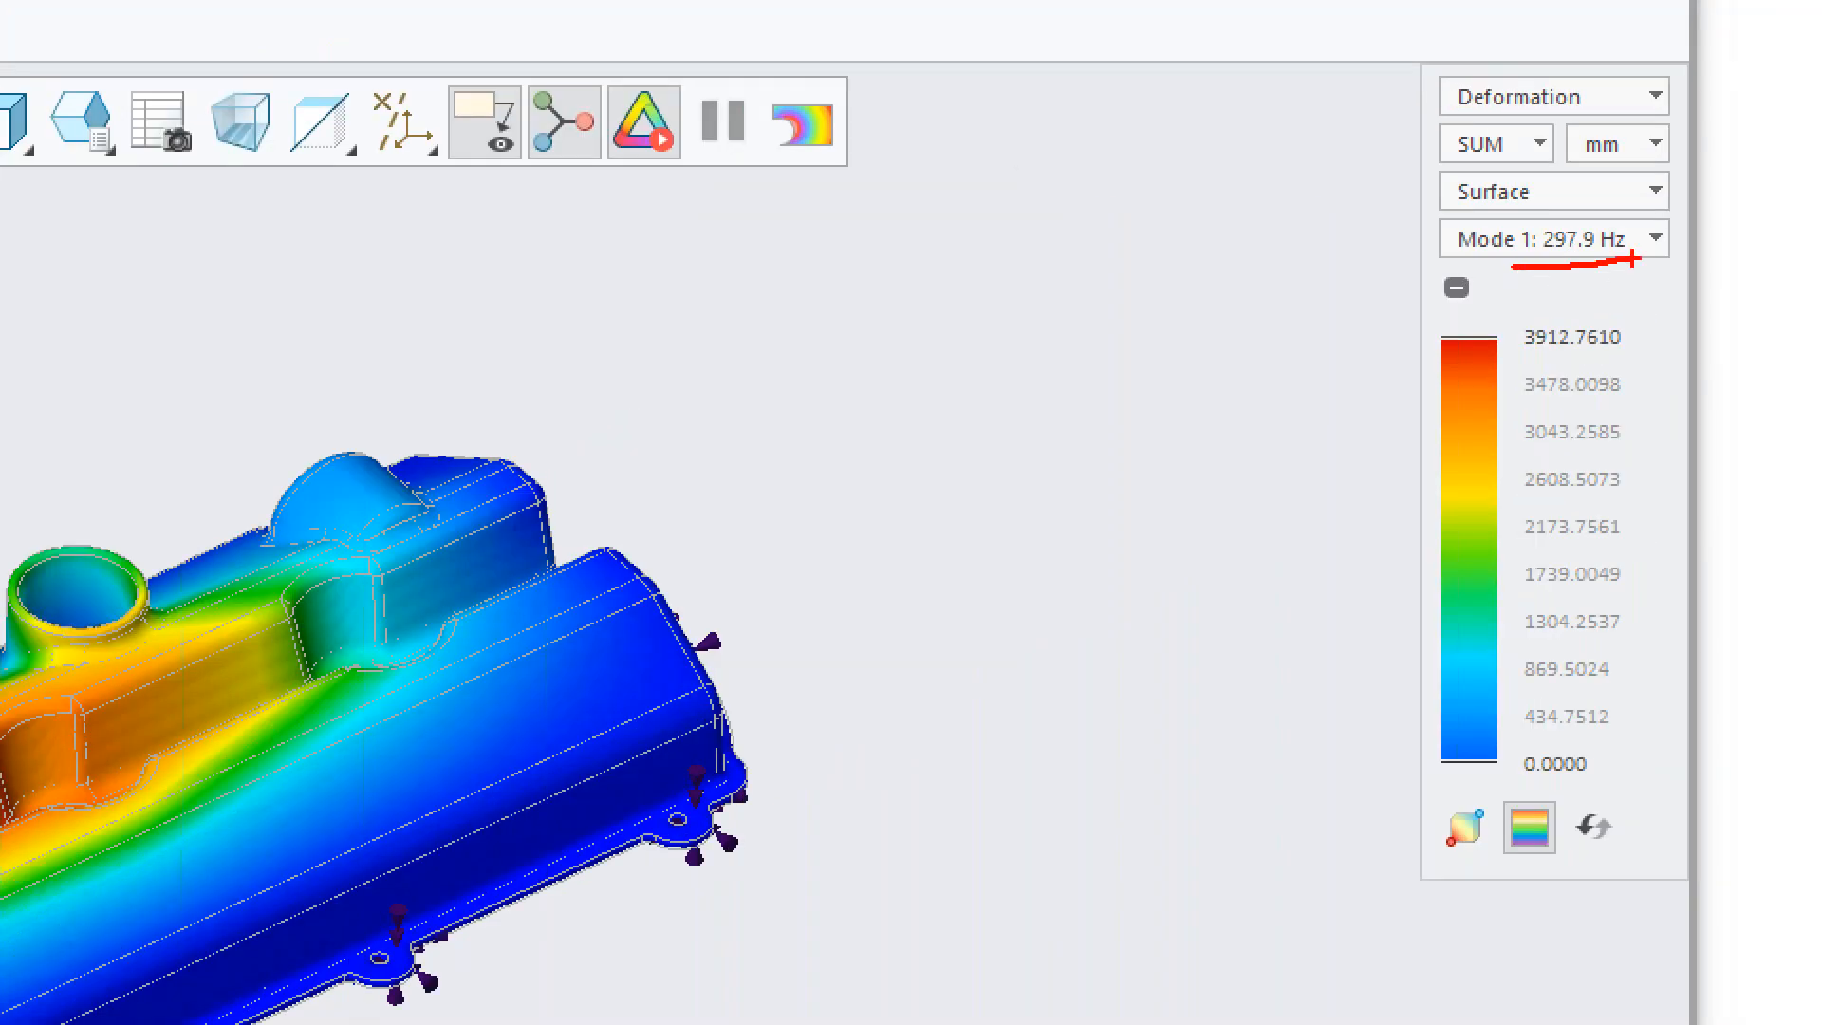
pyautogui.press('Escape')
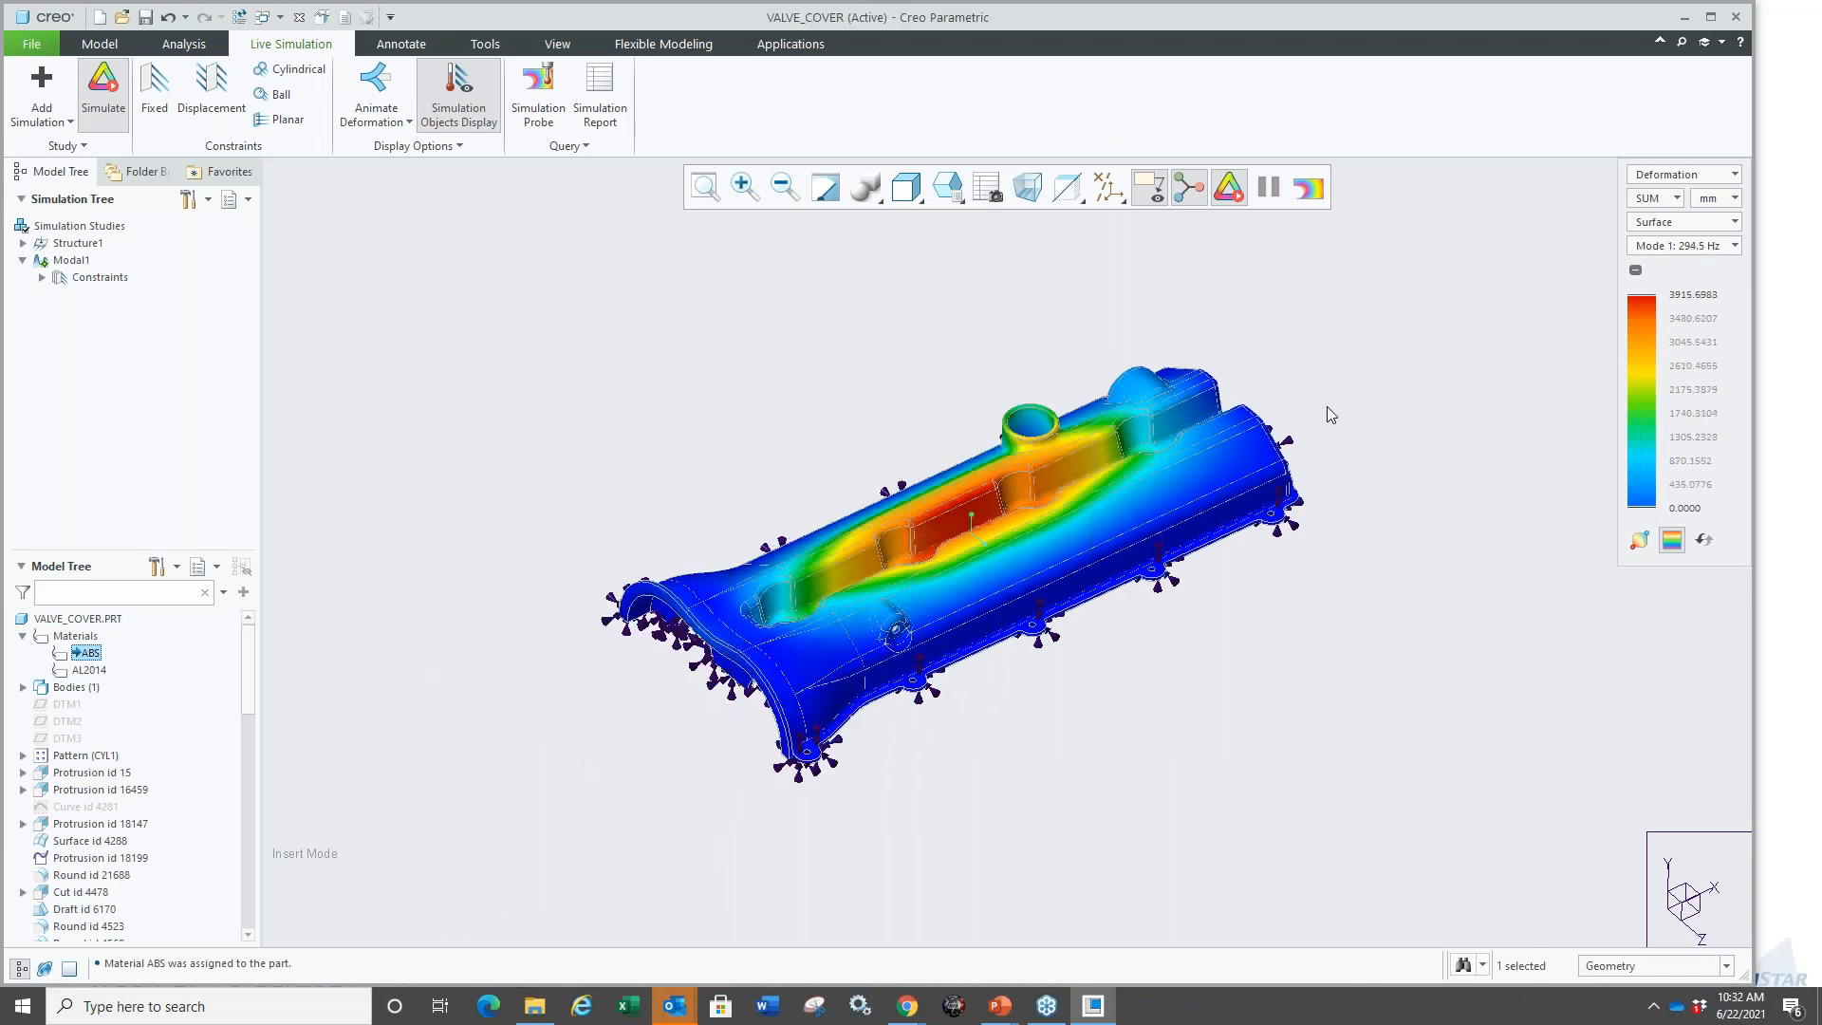
pyautogui.scroll(2, 1326, 407)
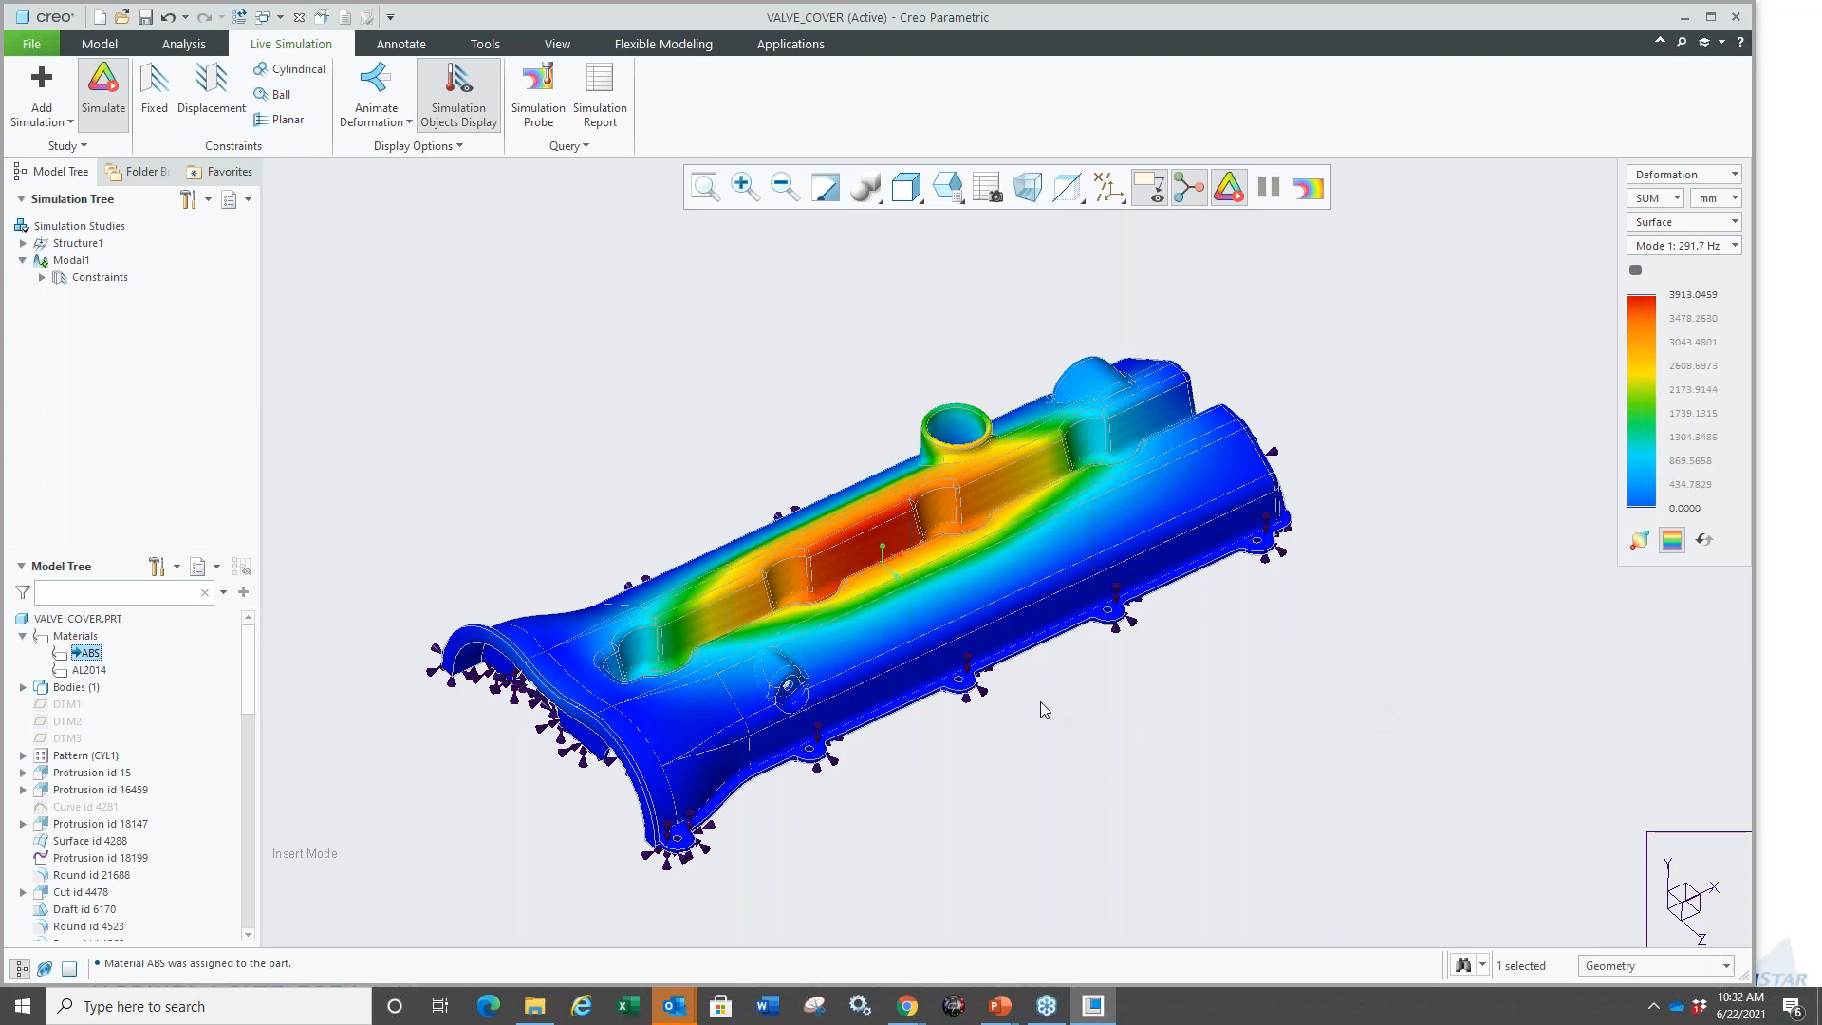
pyautogui.scroll(2, 1044, 720)
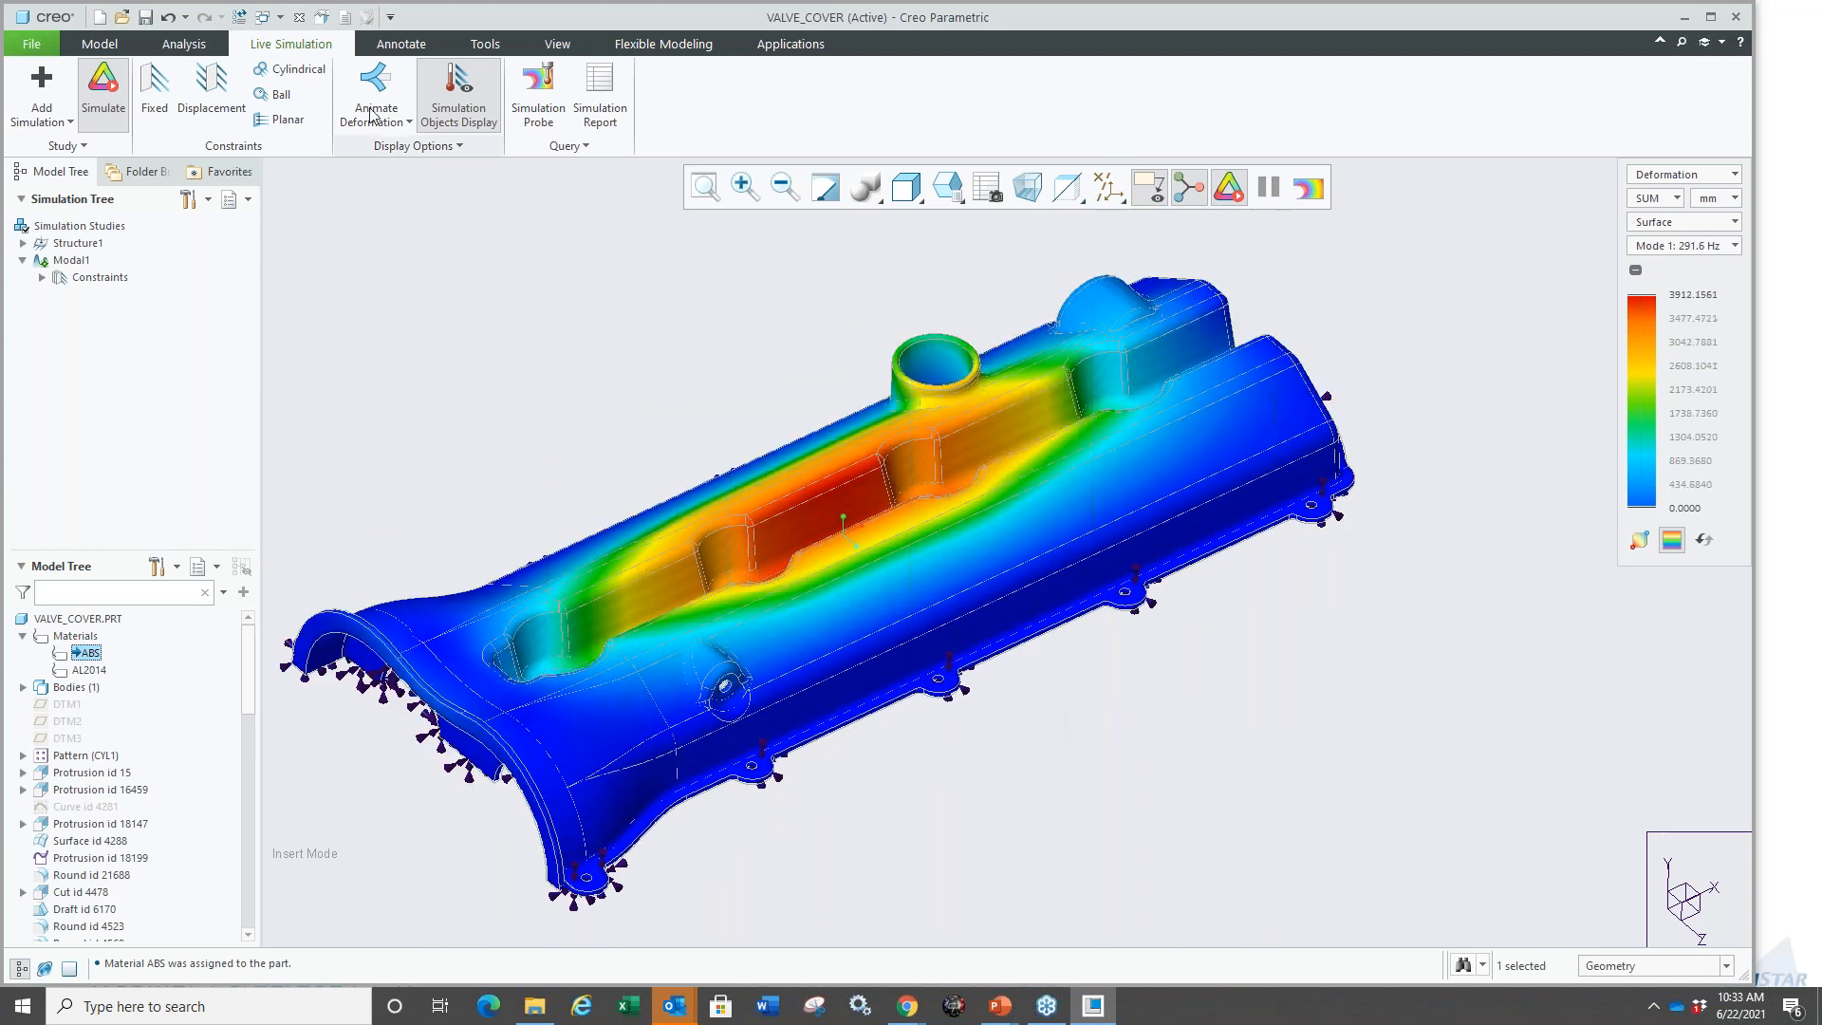
pyautogui.click(378, 90)
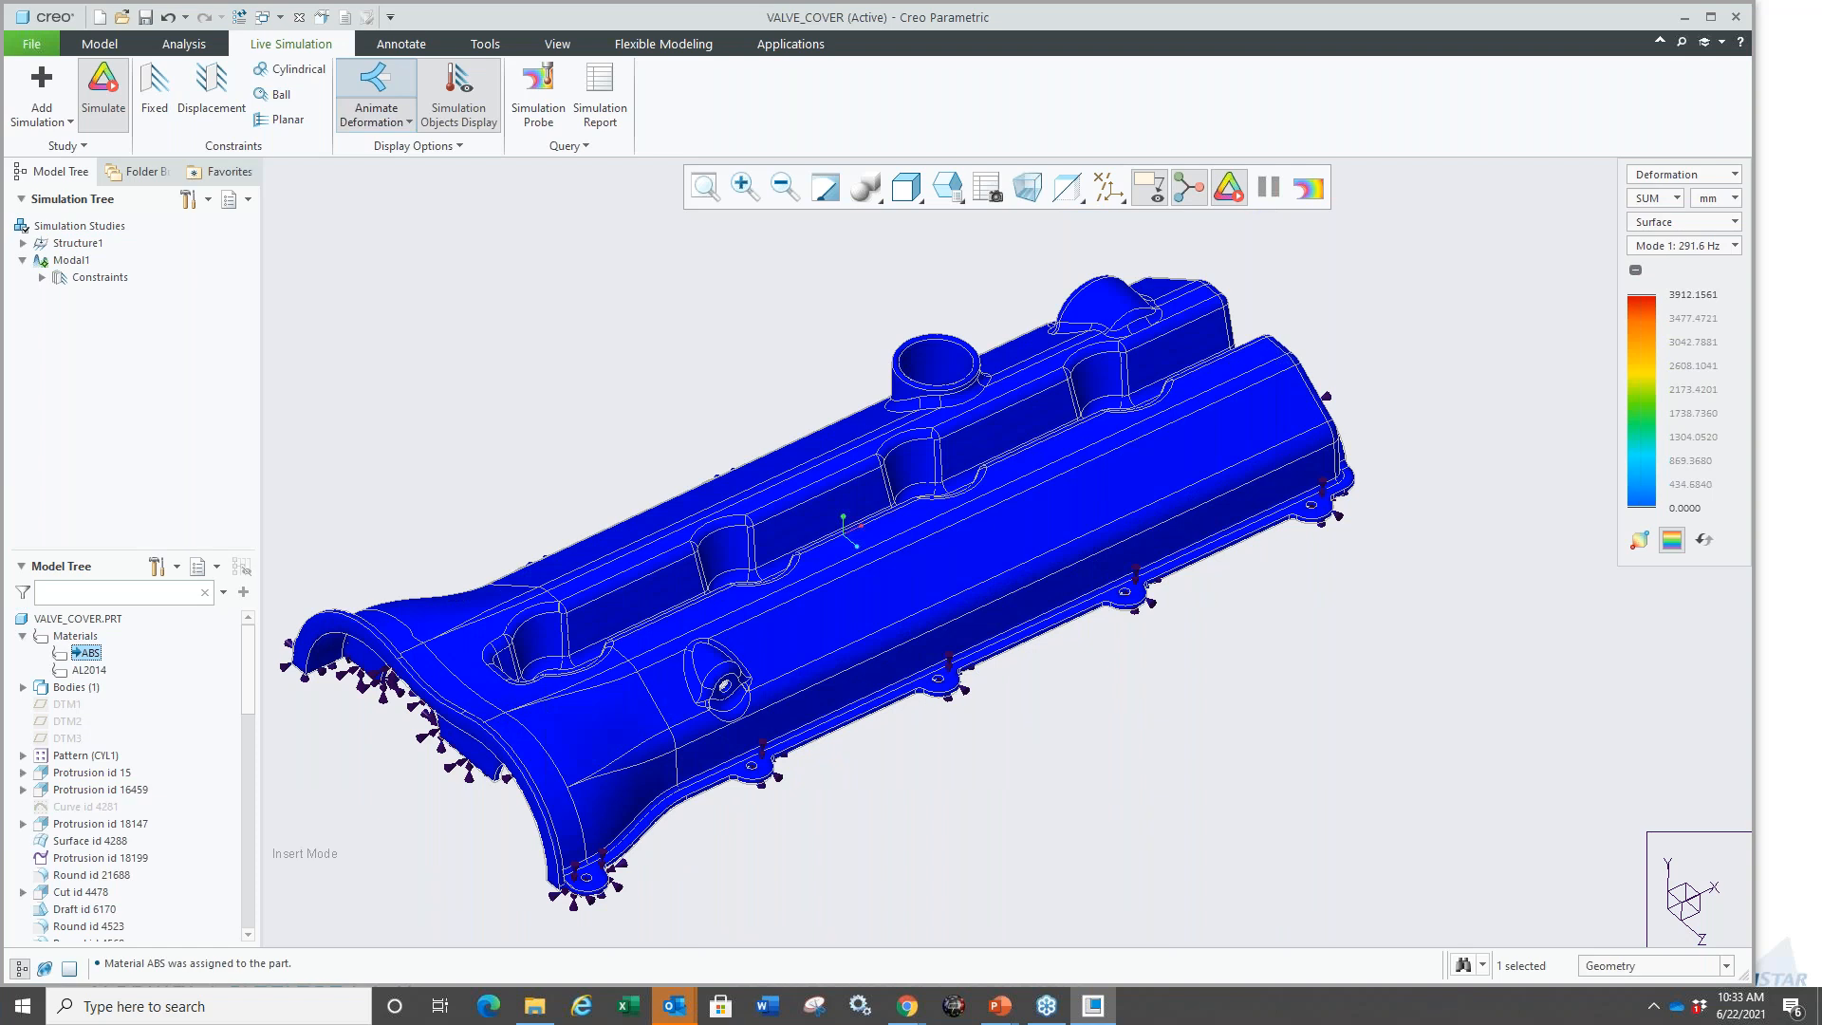
pyautogui.moveTo(731, 354)
pyautogui.mouseDown(button='middle')
pyautogui.moveTo(829, 337)
pyautogui.moveTo(846, 371)
pyautogui.moveTo(724, 403)
pyautogui.moveTo(781, 382)
pyautogui.moveTo(835, 475)
pyautogui.mouseUp(button='middle')
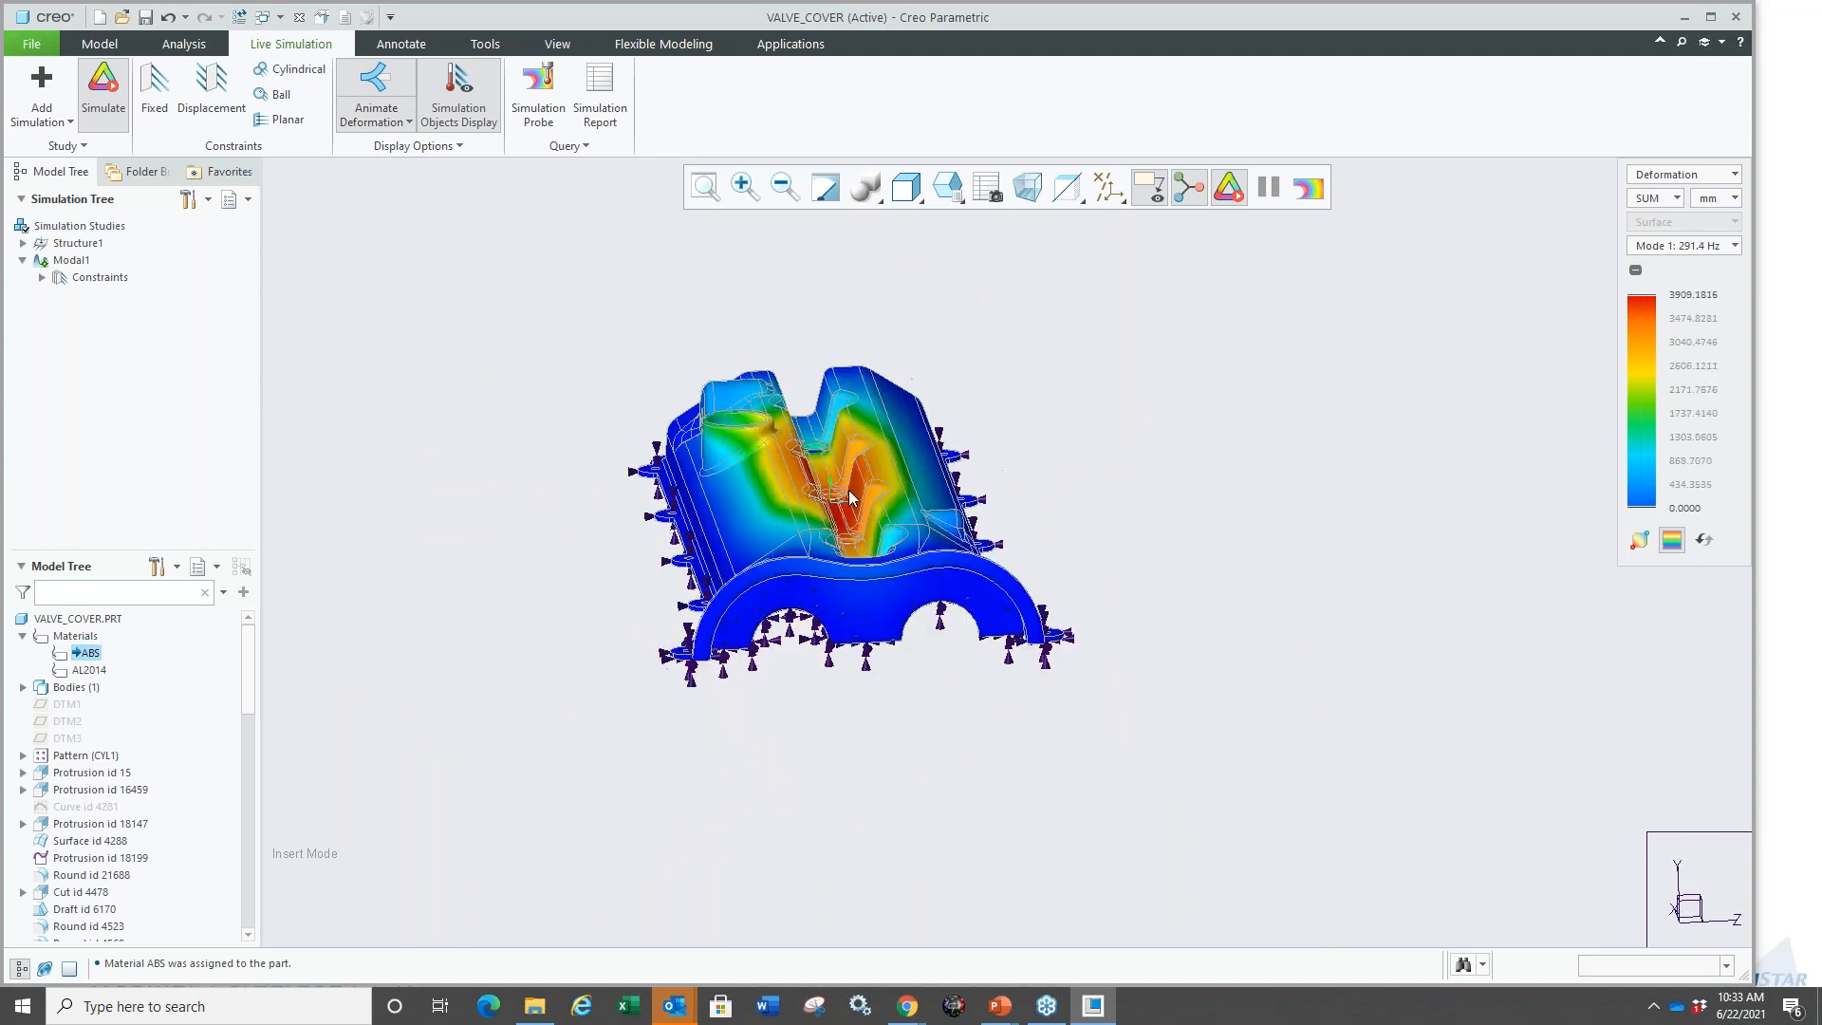
pyautogui.scroll(-5, 840, 481)
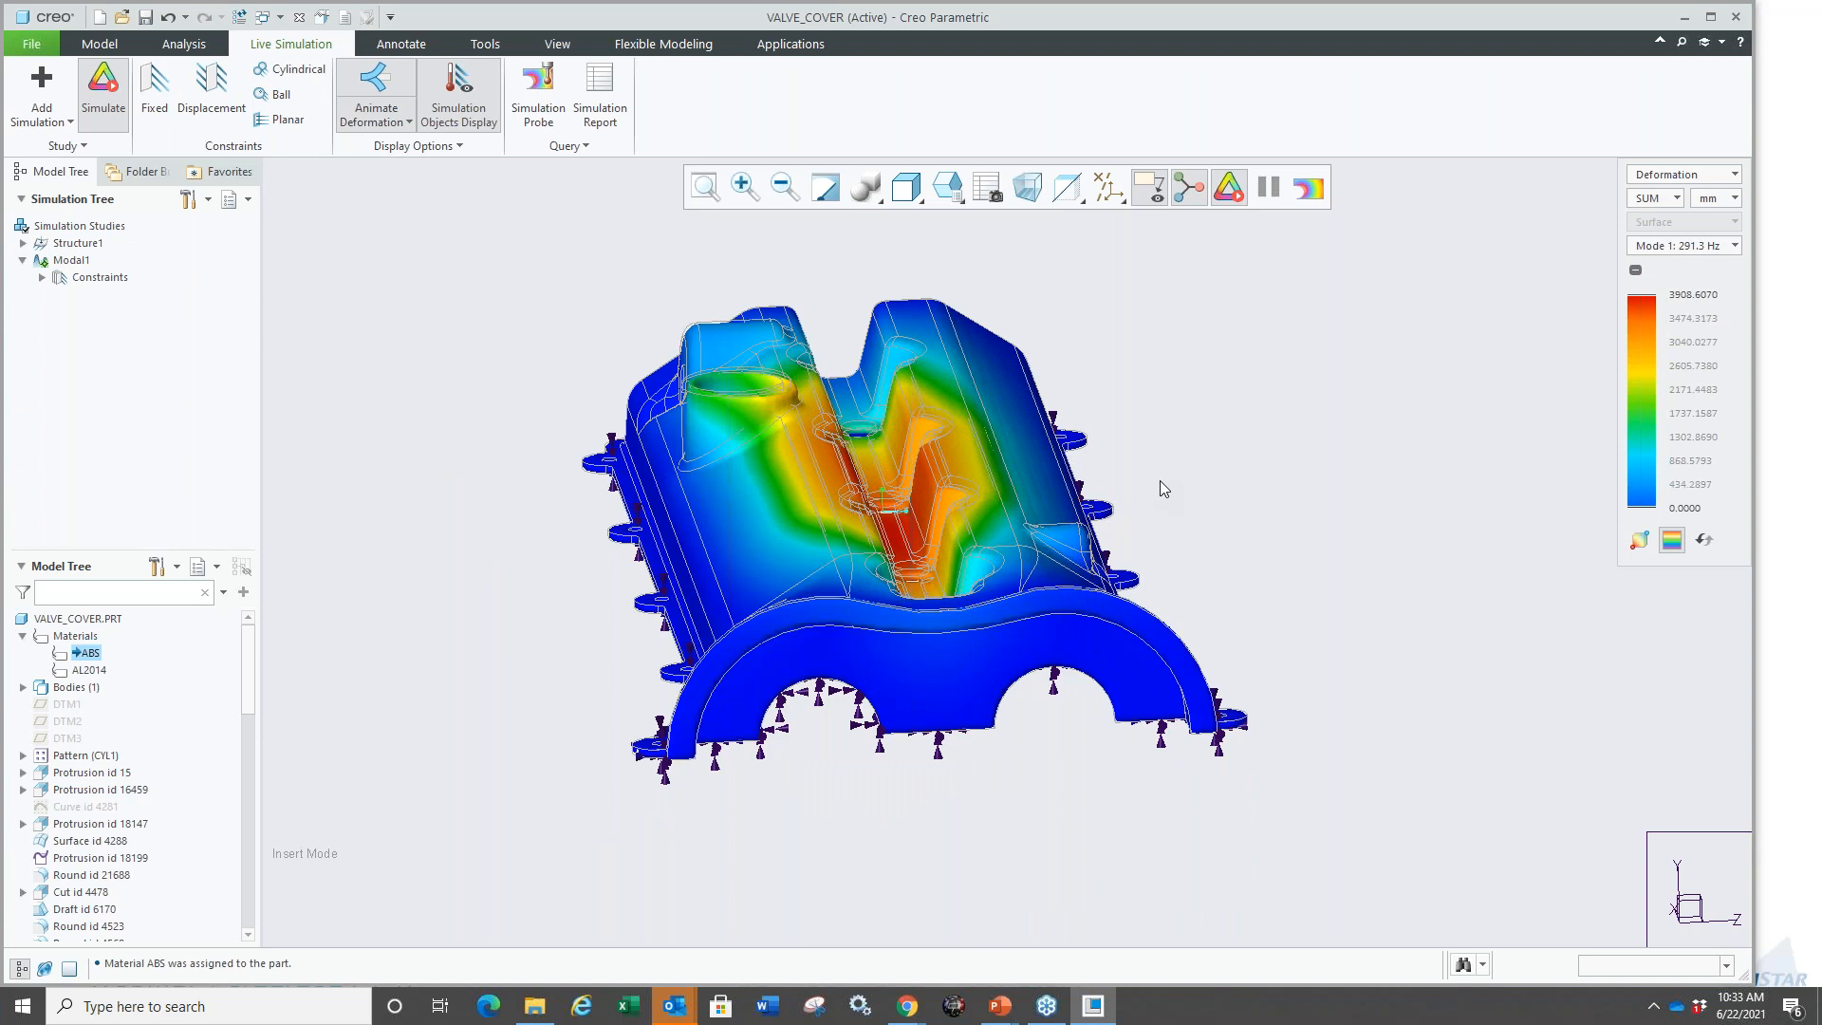
pyautogui.moveTo(1205, 494)
pyautogui.mouseDown(button='middle')
pyautogui.moveTo(1143, 490)
pyautogui.moveTo(1118, 524)
pyautogui.mouseUp(button='middle')
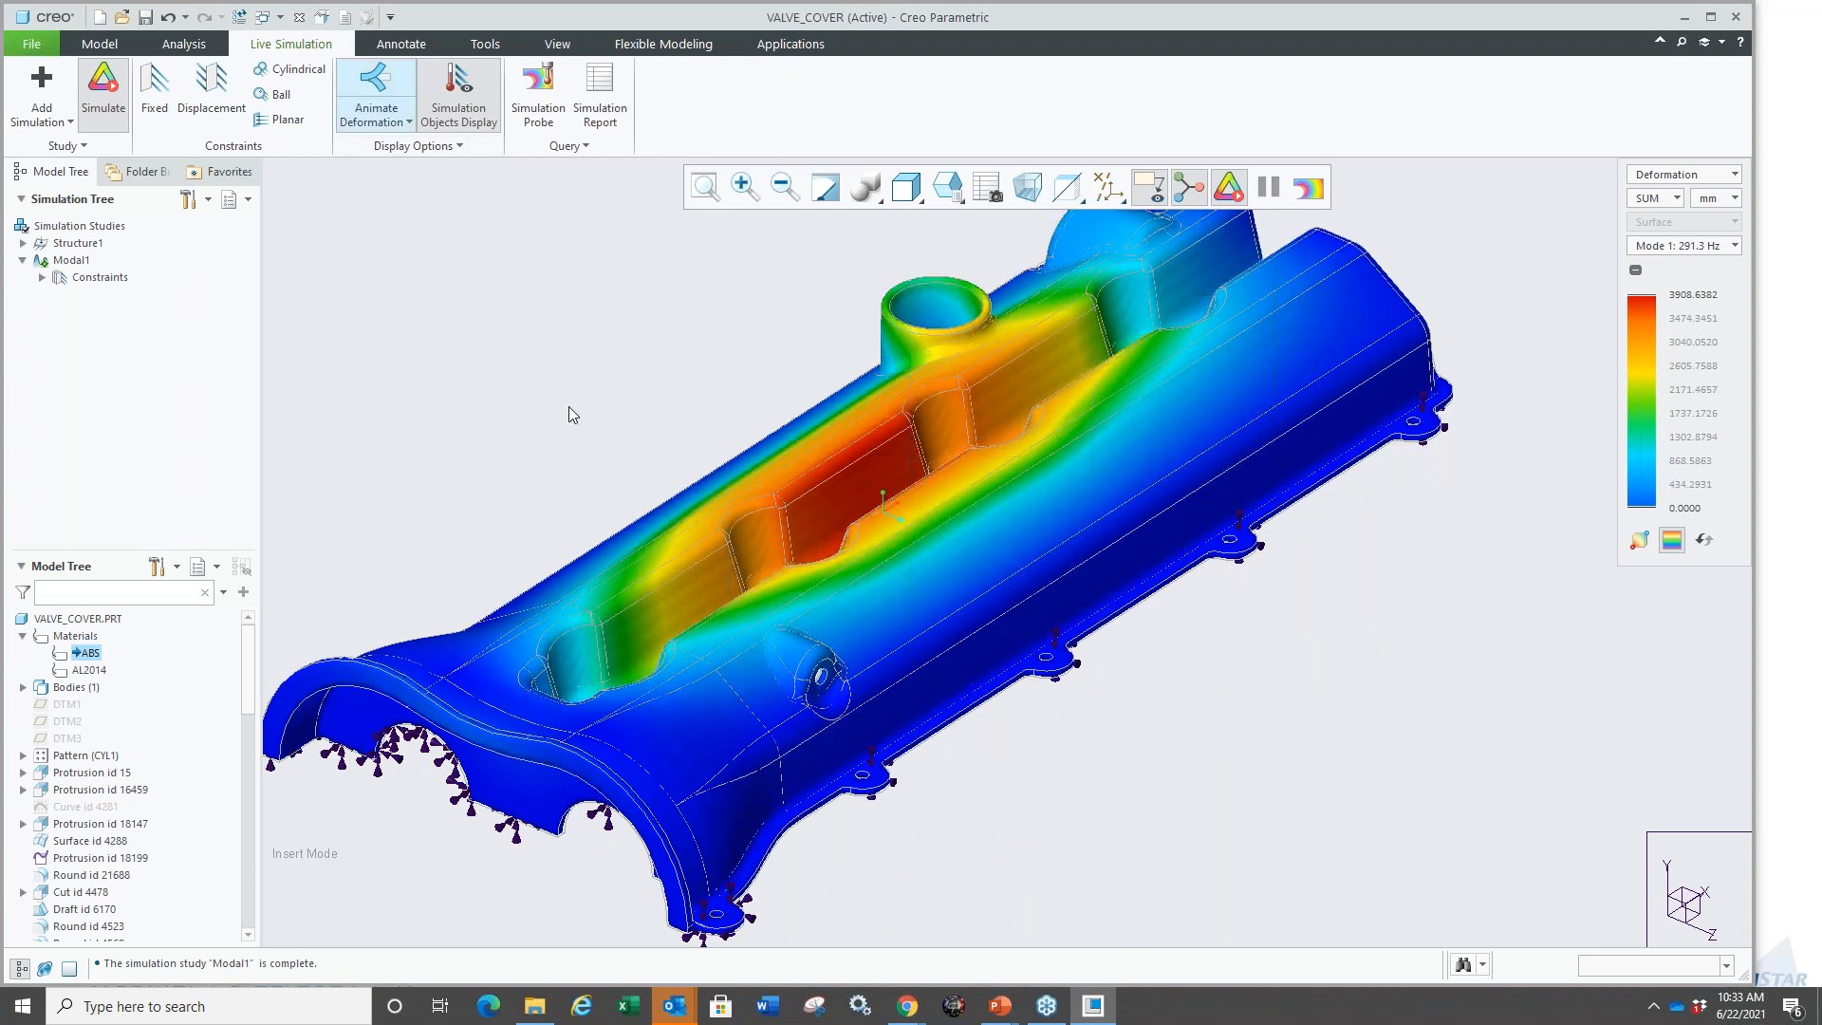
pyautogui.scroll(1, 566, 441)
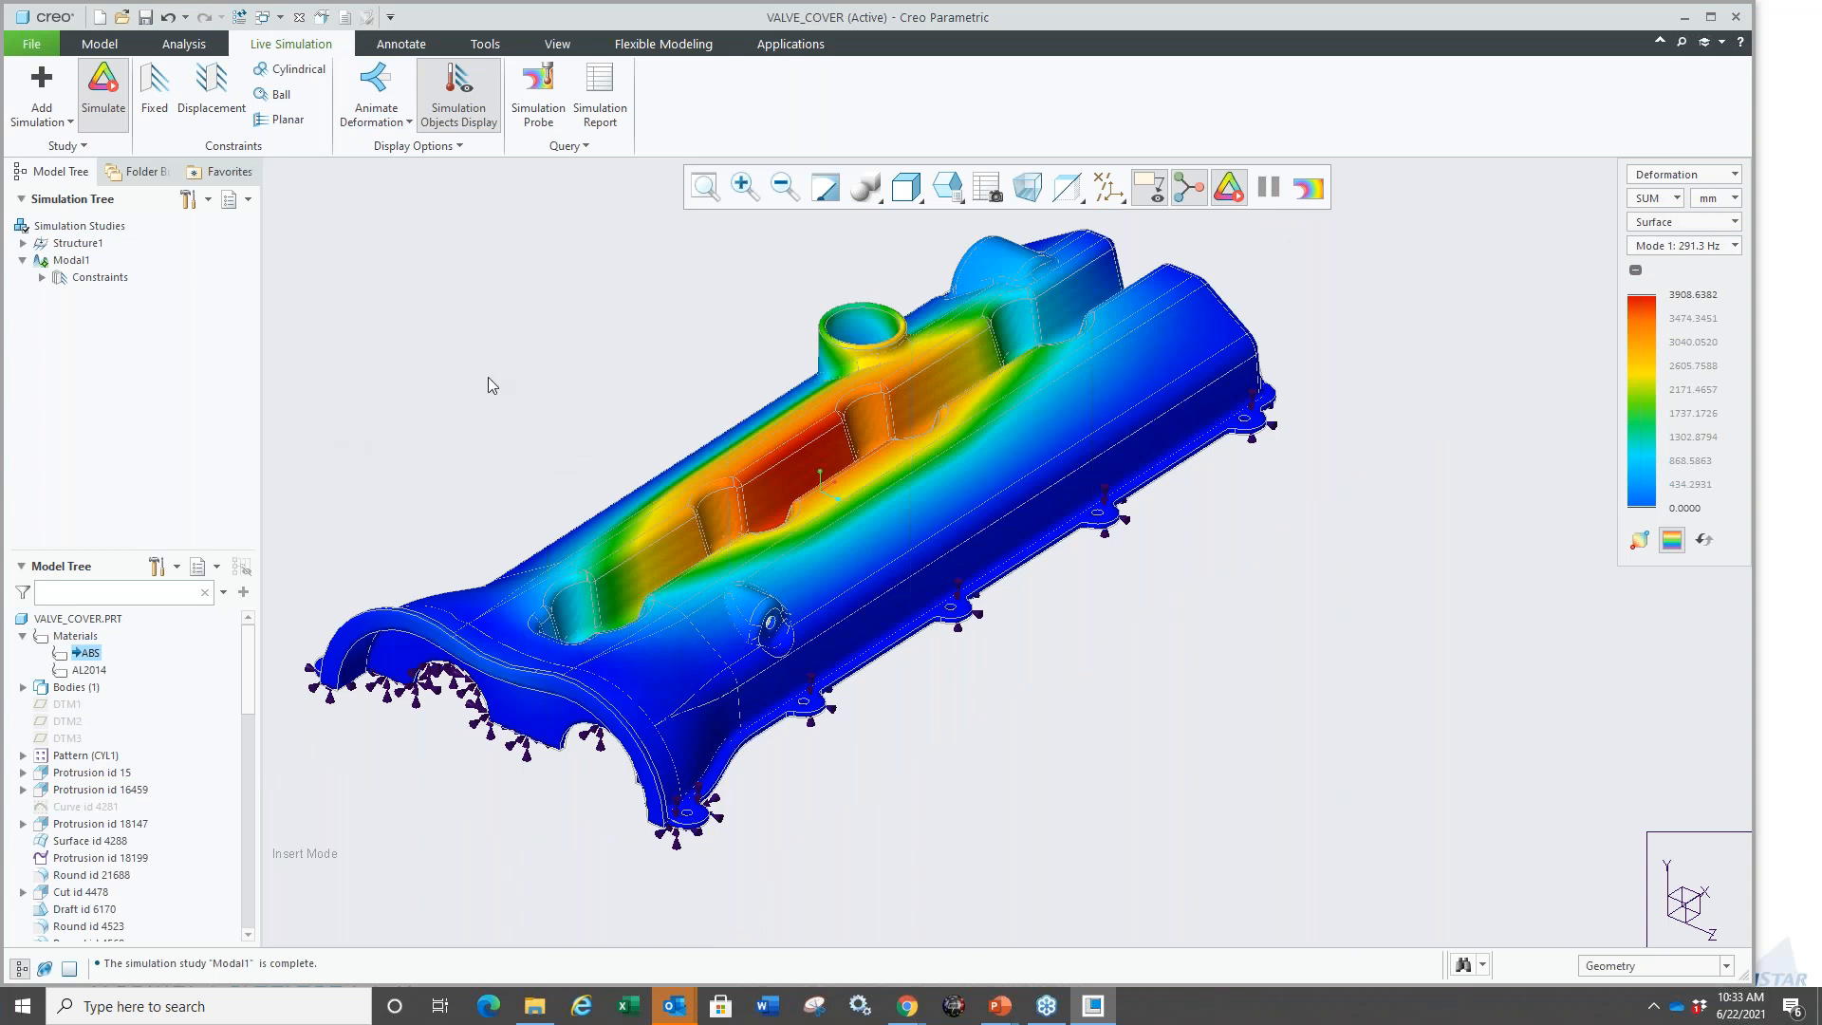
pyautogui.moveTo(520, 368); pyautogui.dragTo(619, 355, button='middle')
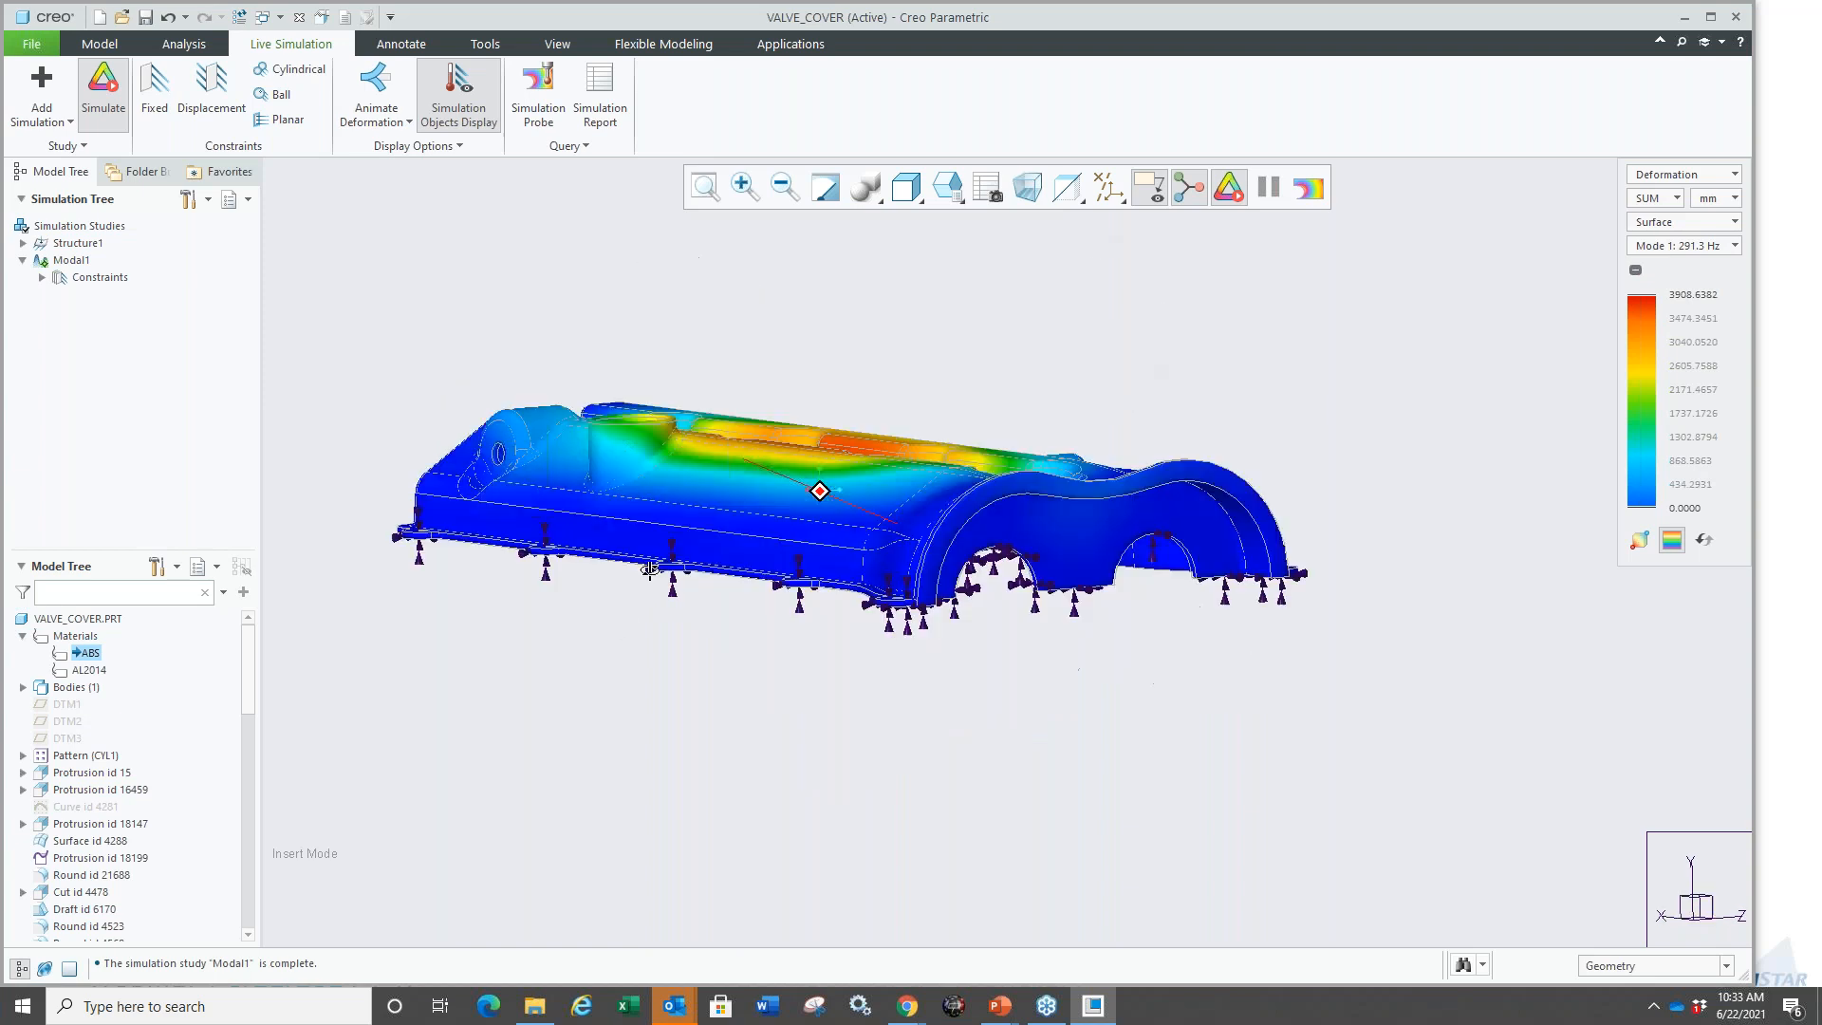
# Start a Profile Rib on the valve cover with datum plane DTM11 as sketch plane, and clip the model at that plane.
pyautogui.click(109, 72)
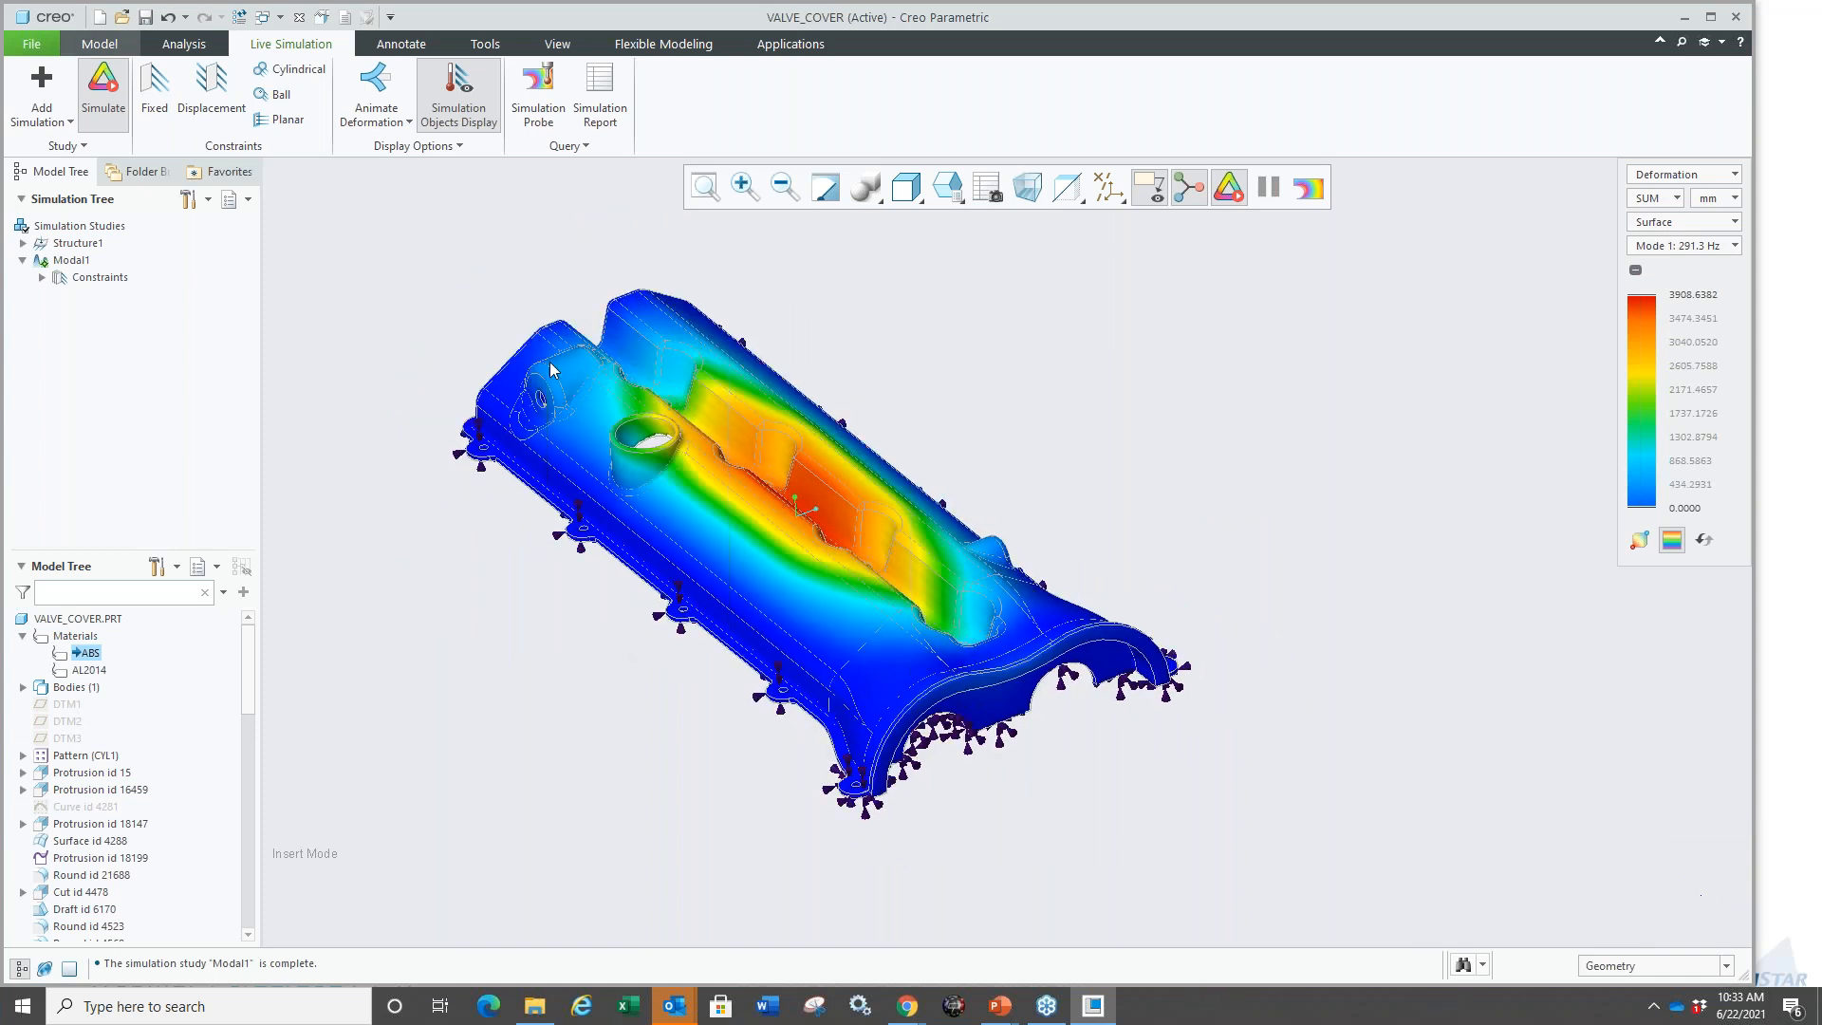
pyautogui.click(100, 43)
pyautogui.click(899, 120)
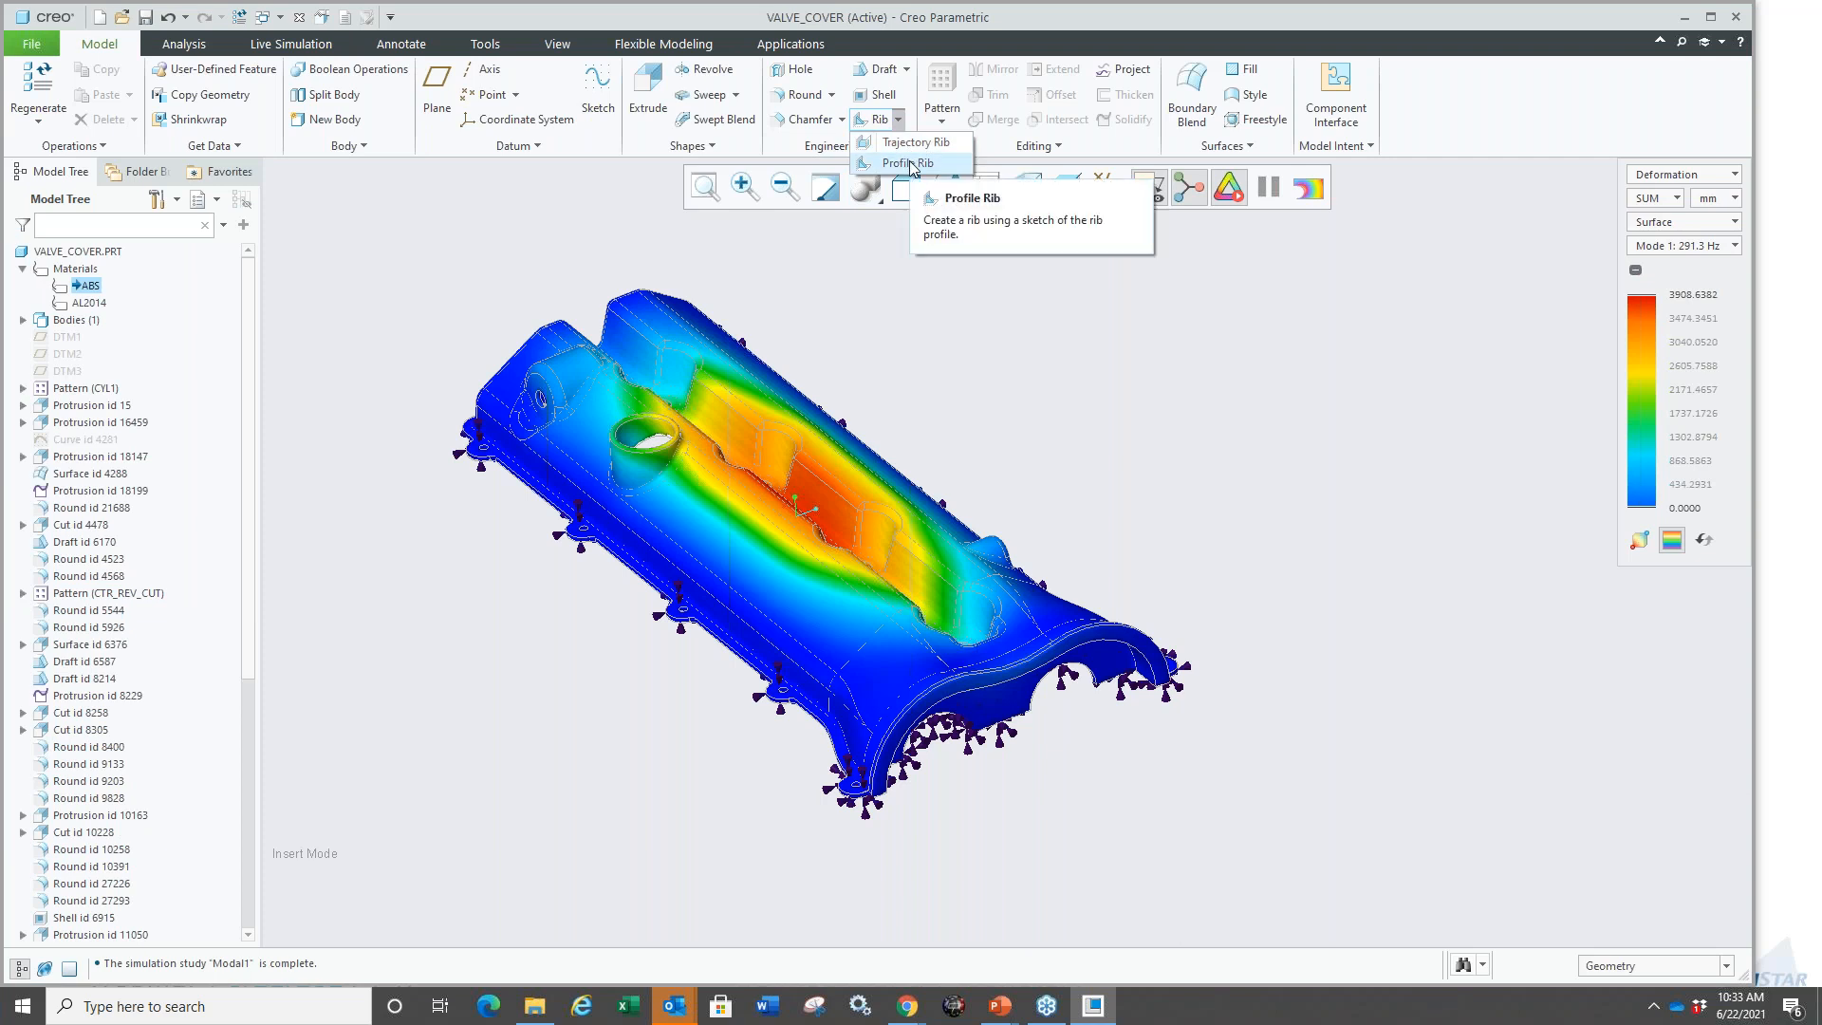
pyautogui.click(909, 163)
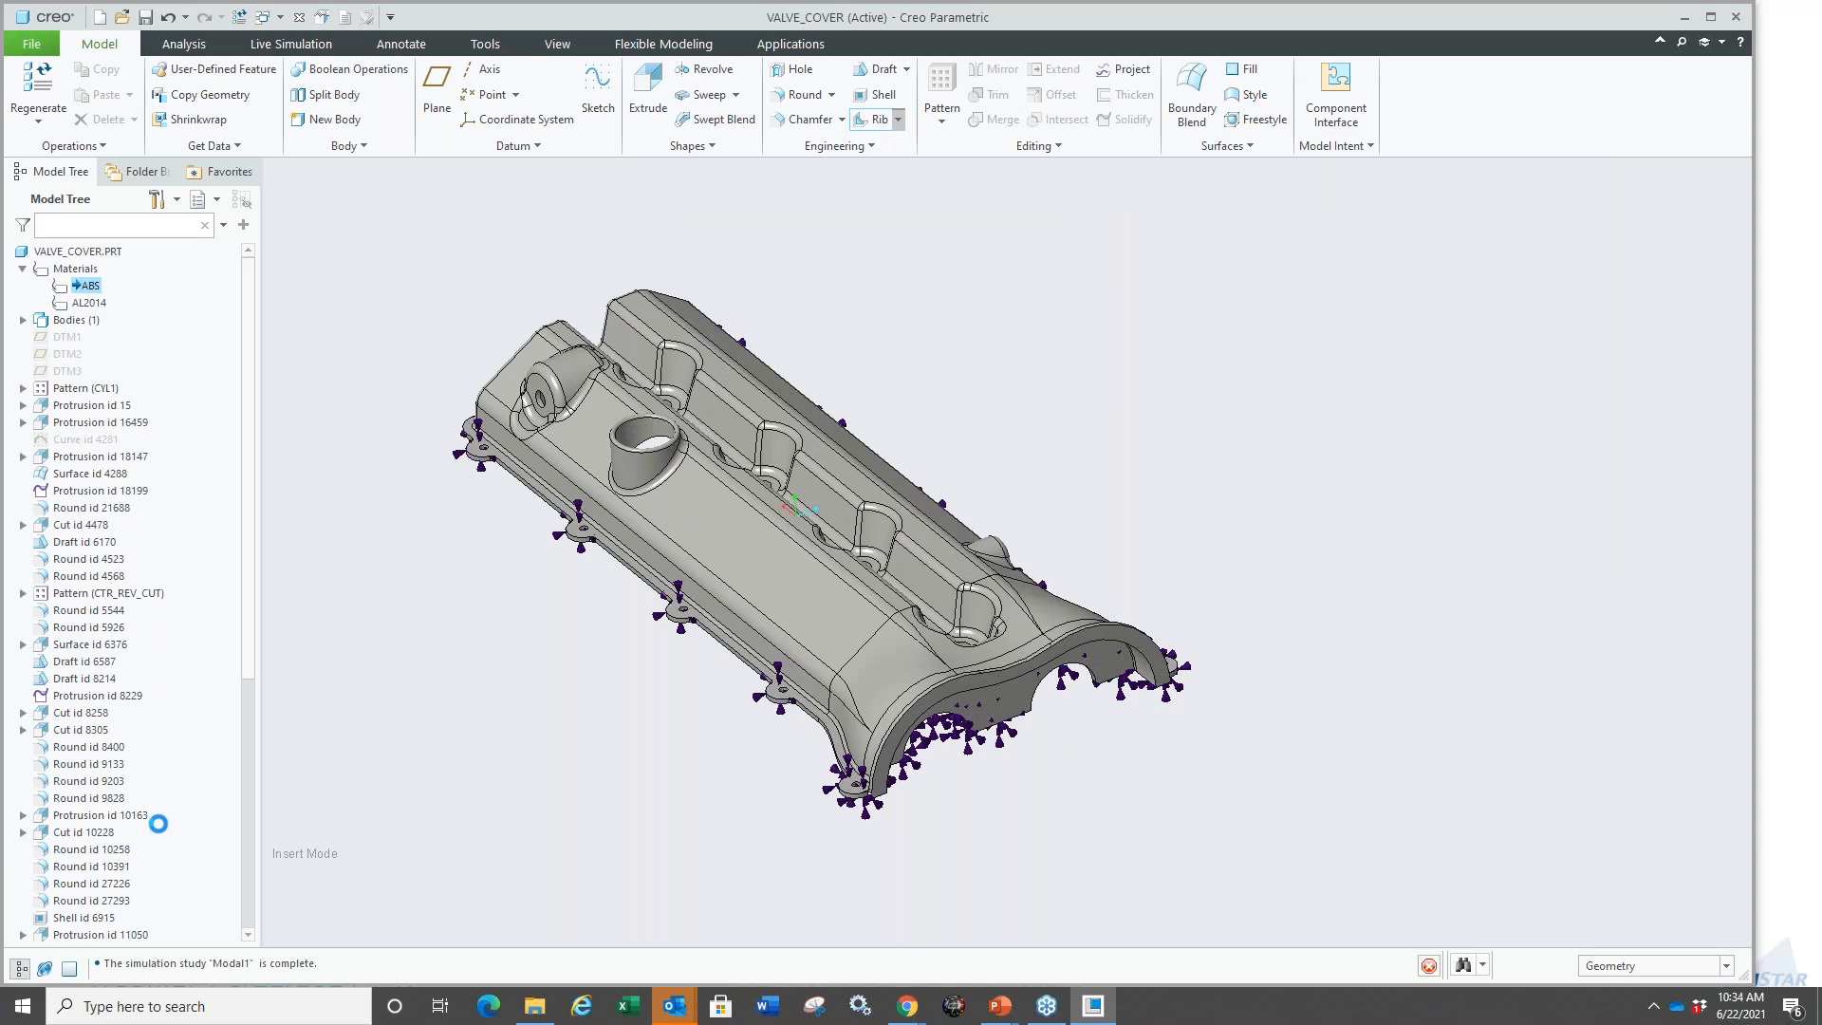
pyautogui.scroll(-5, 183, 794)
pyautogui.scroll(-4, 183, 793)
pyautogui.click(69, 868)
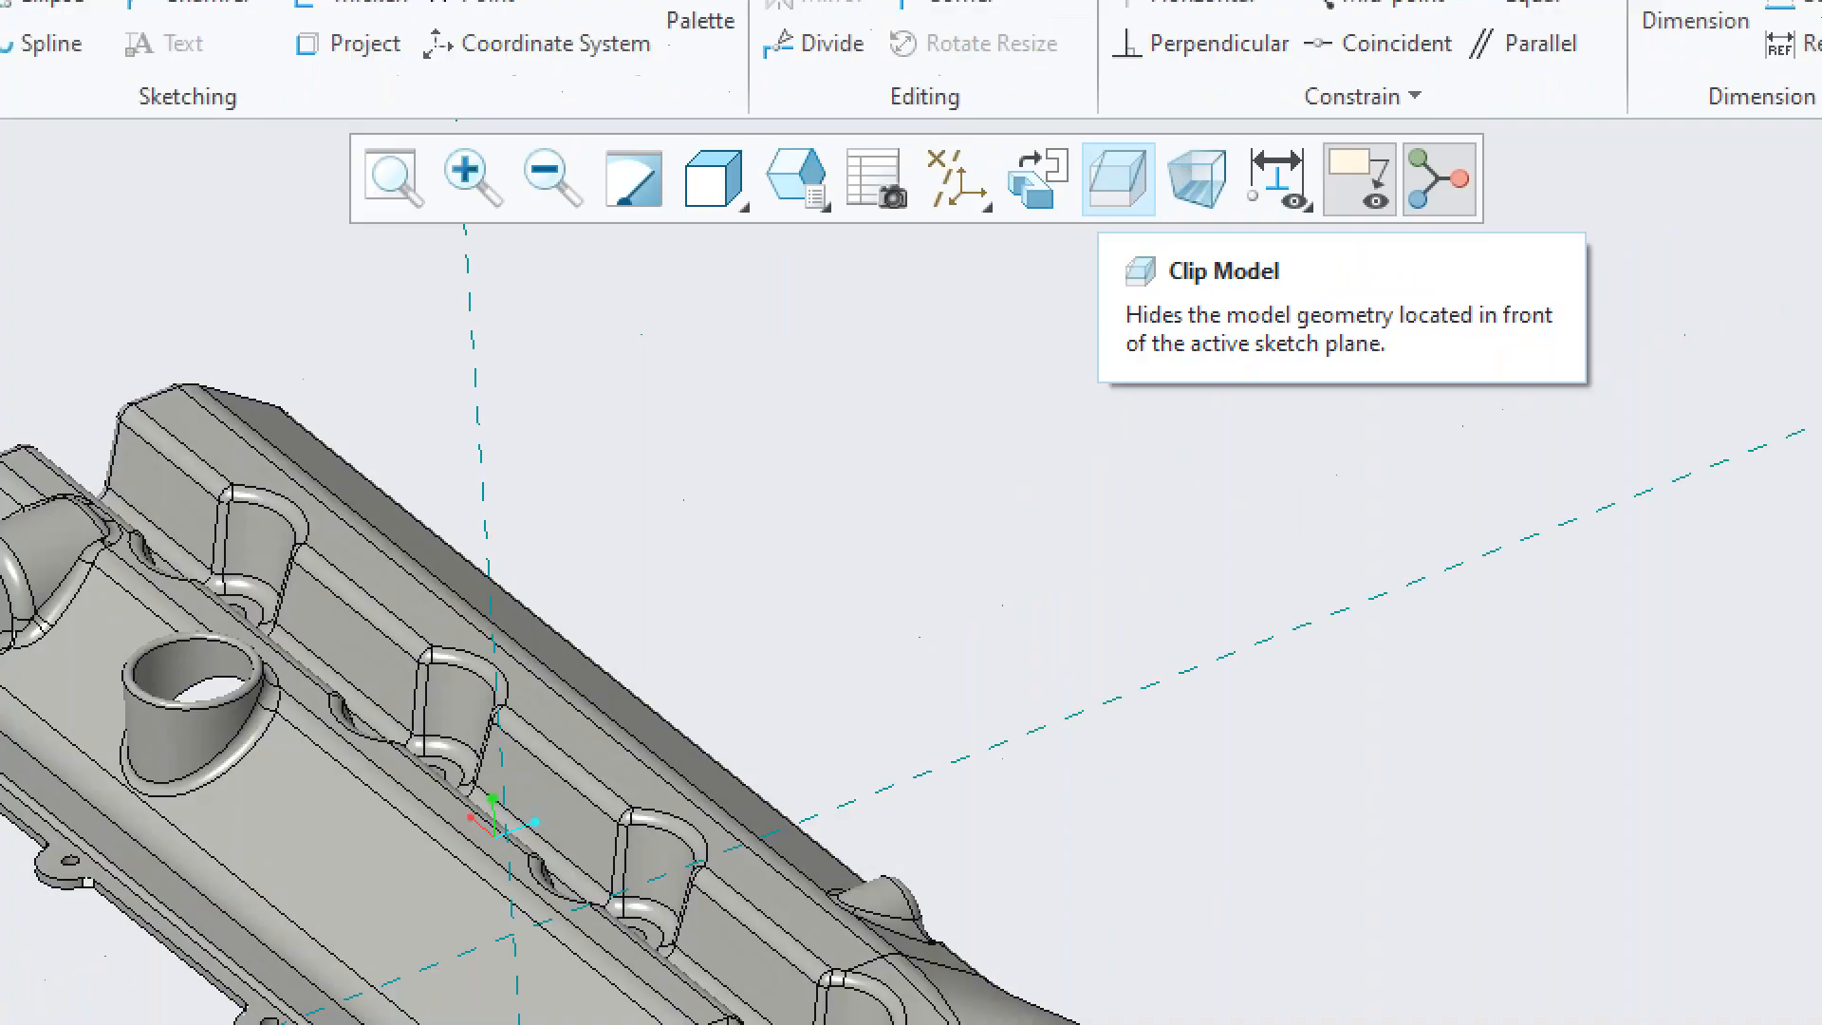
pyautogui.click(1104, 188)
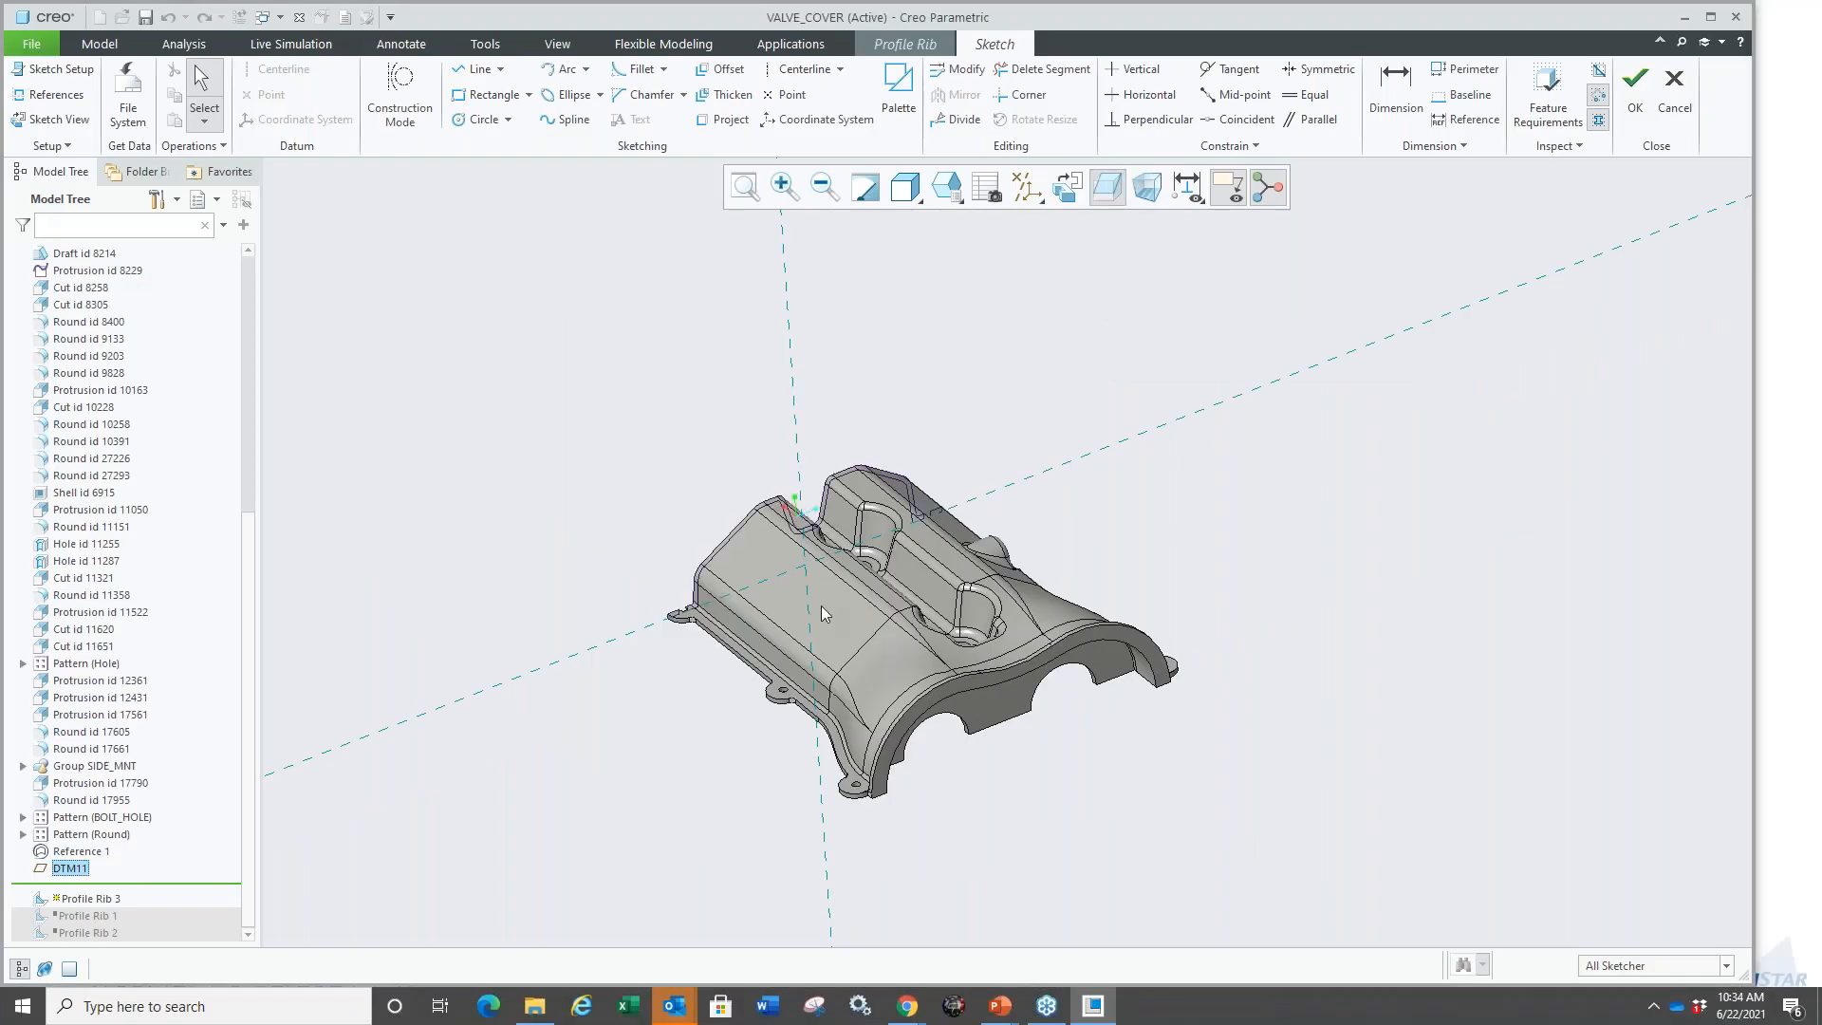
# Start a centerline in the rib sketch and reference the valley floor and both valley side walls of the clipped section.
pyautogui.moveTo(760, 606); pyautogui.dragTo(791, 510, button='middle')
pyautogui.scroll(-10, 791, 510)
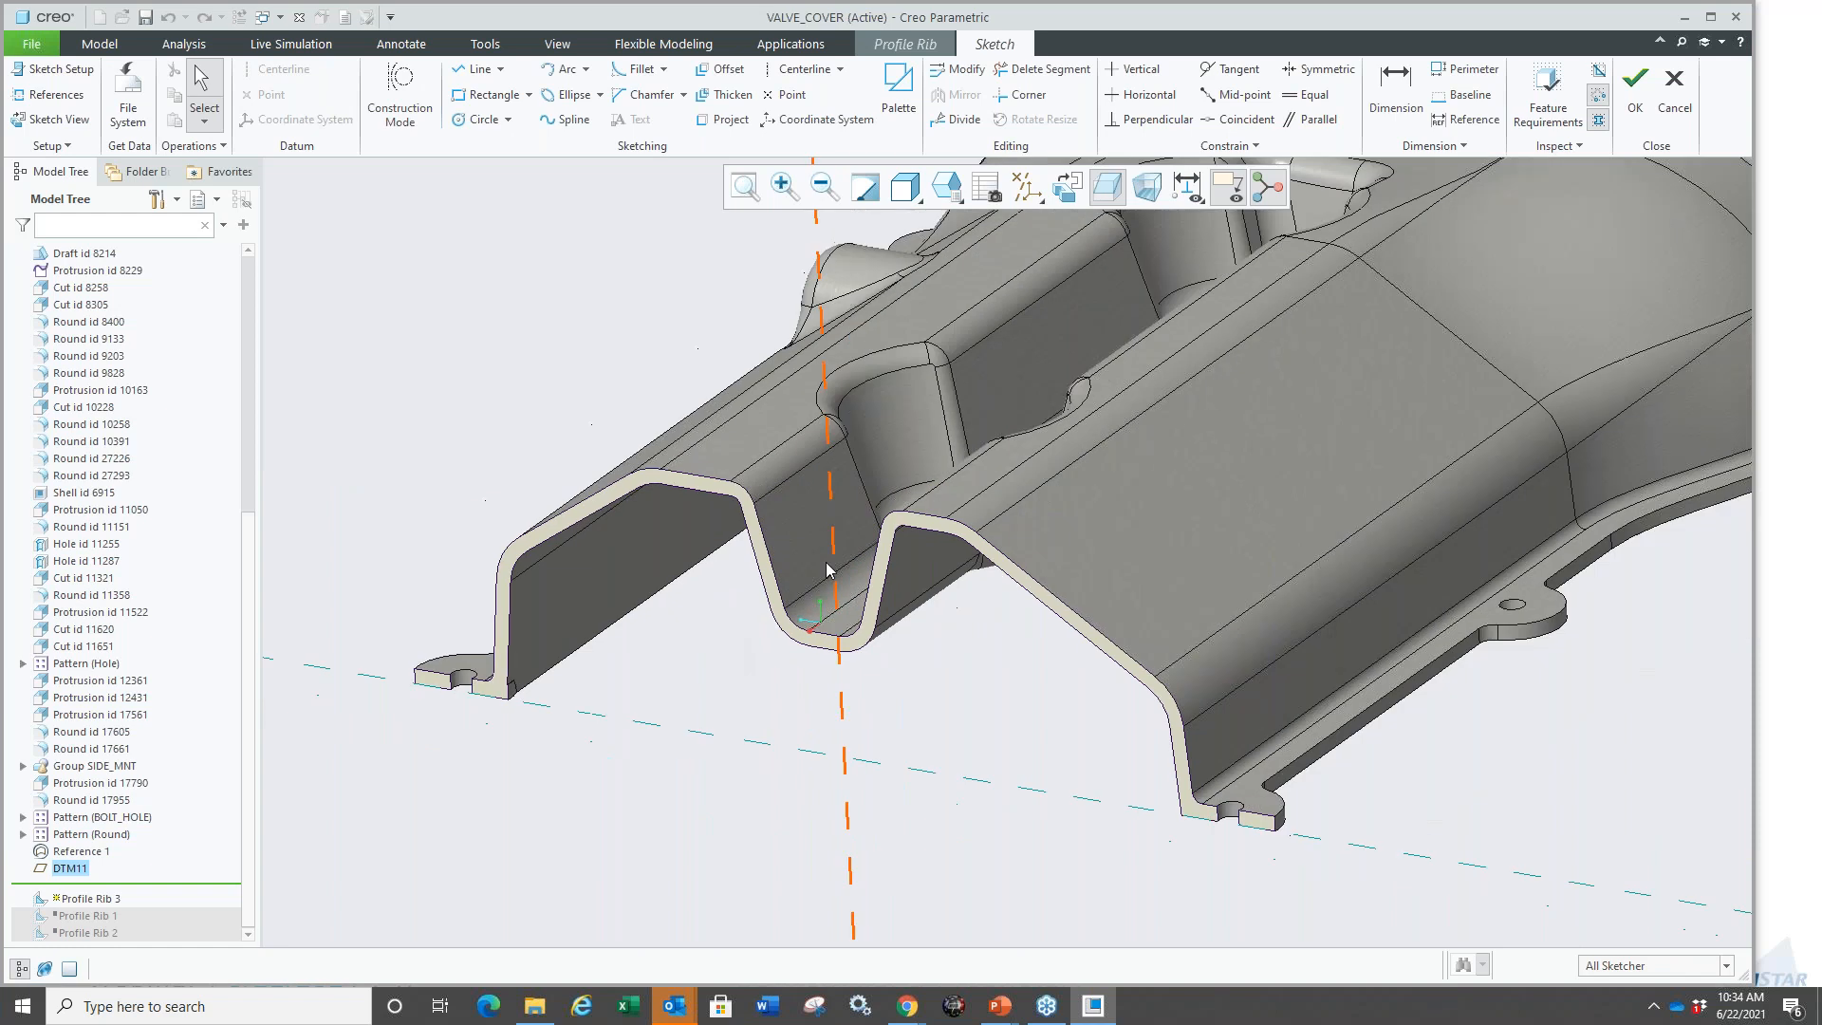
pyautogui.scroll(3, 687, 619)
pyautogui.rightClick(657, 637)
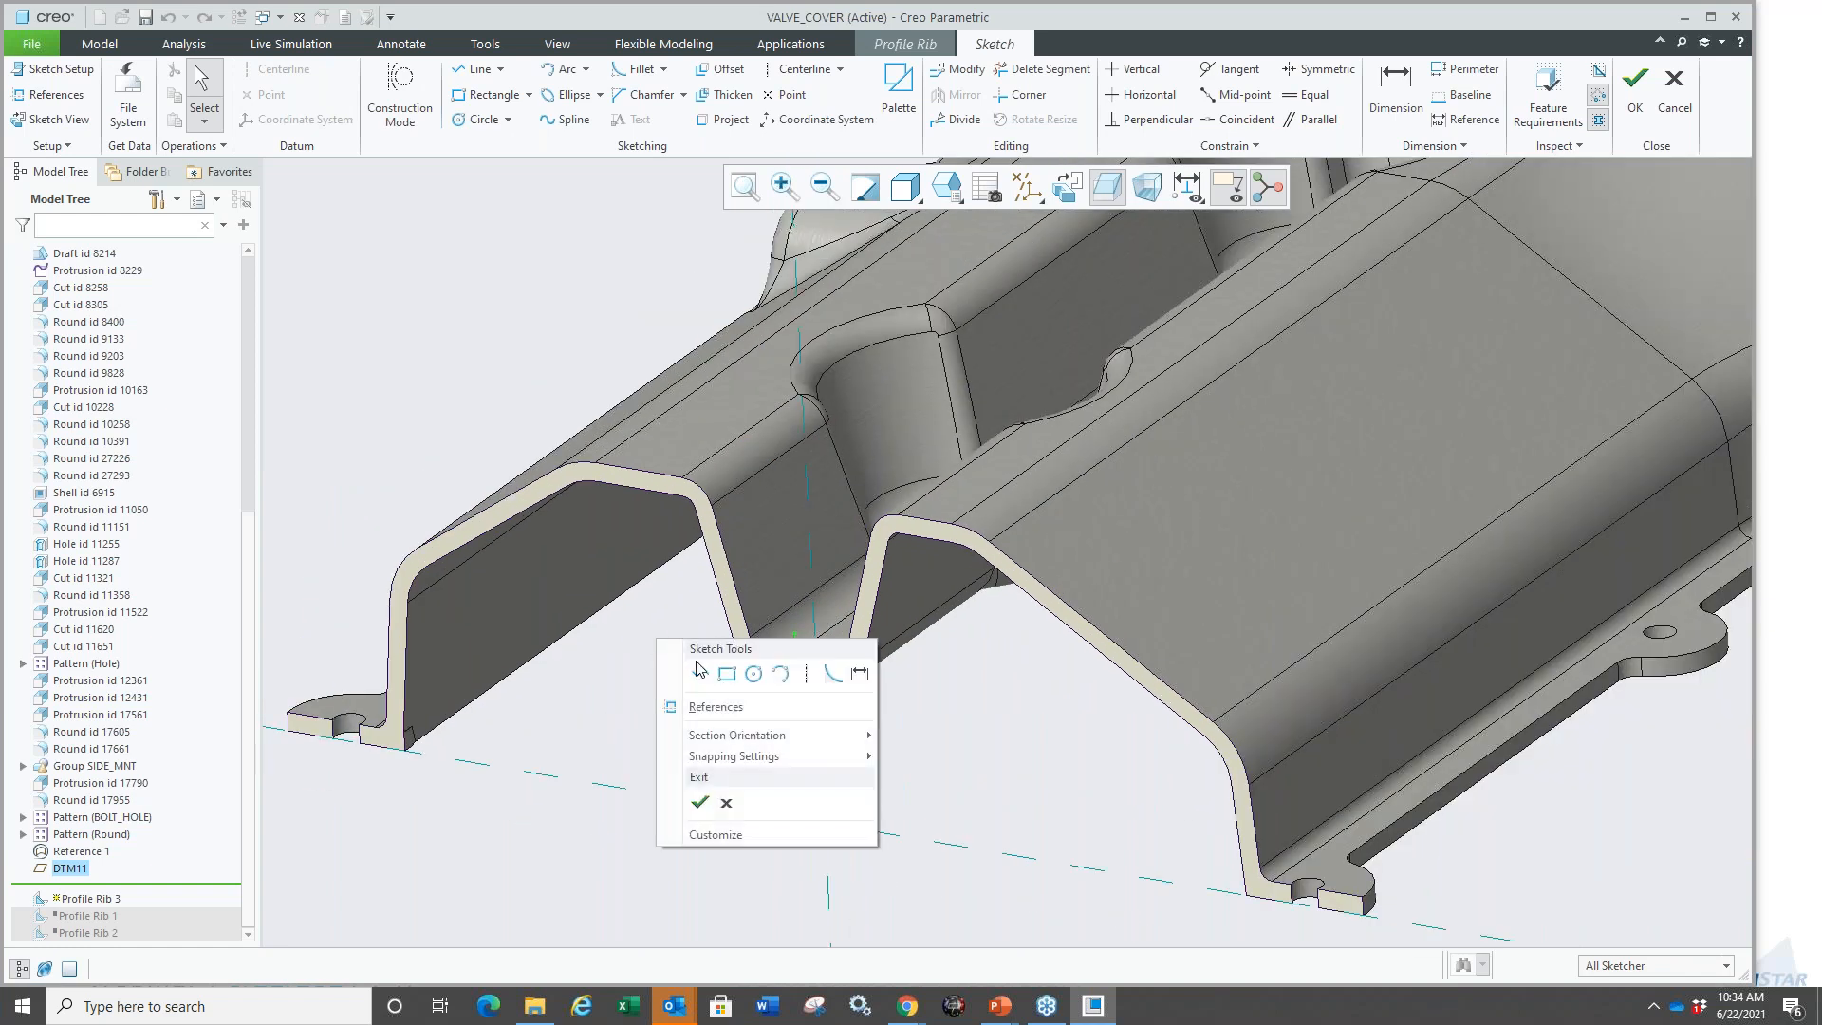
pyautogui.click(805, 673)
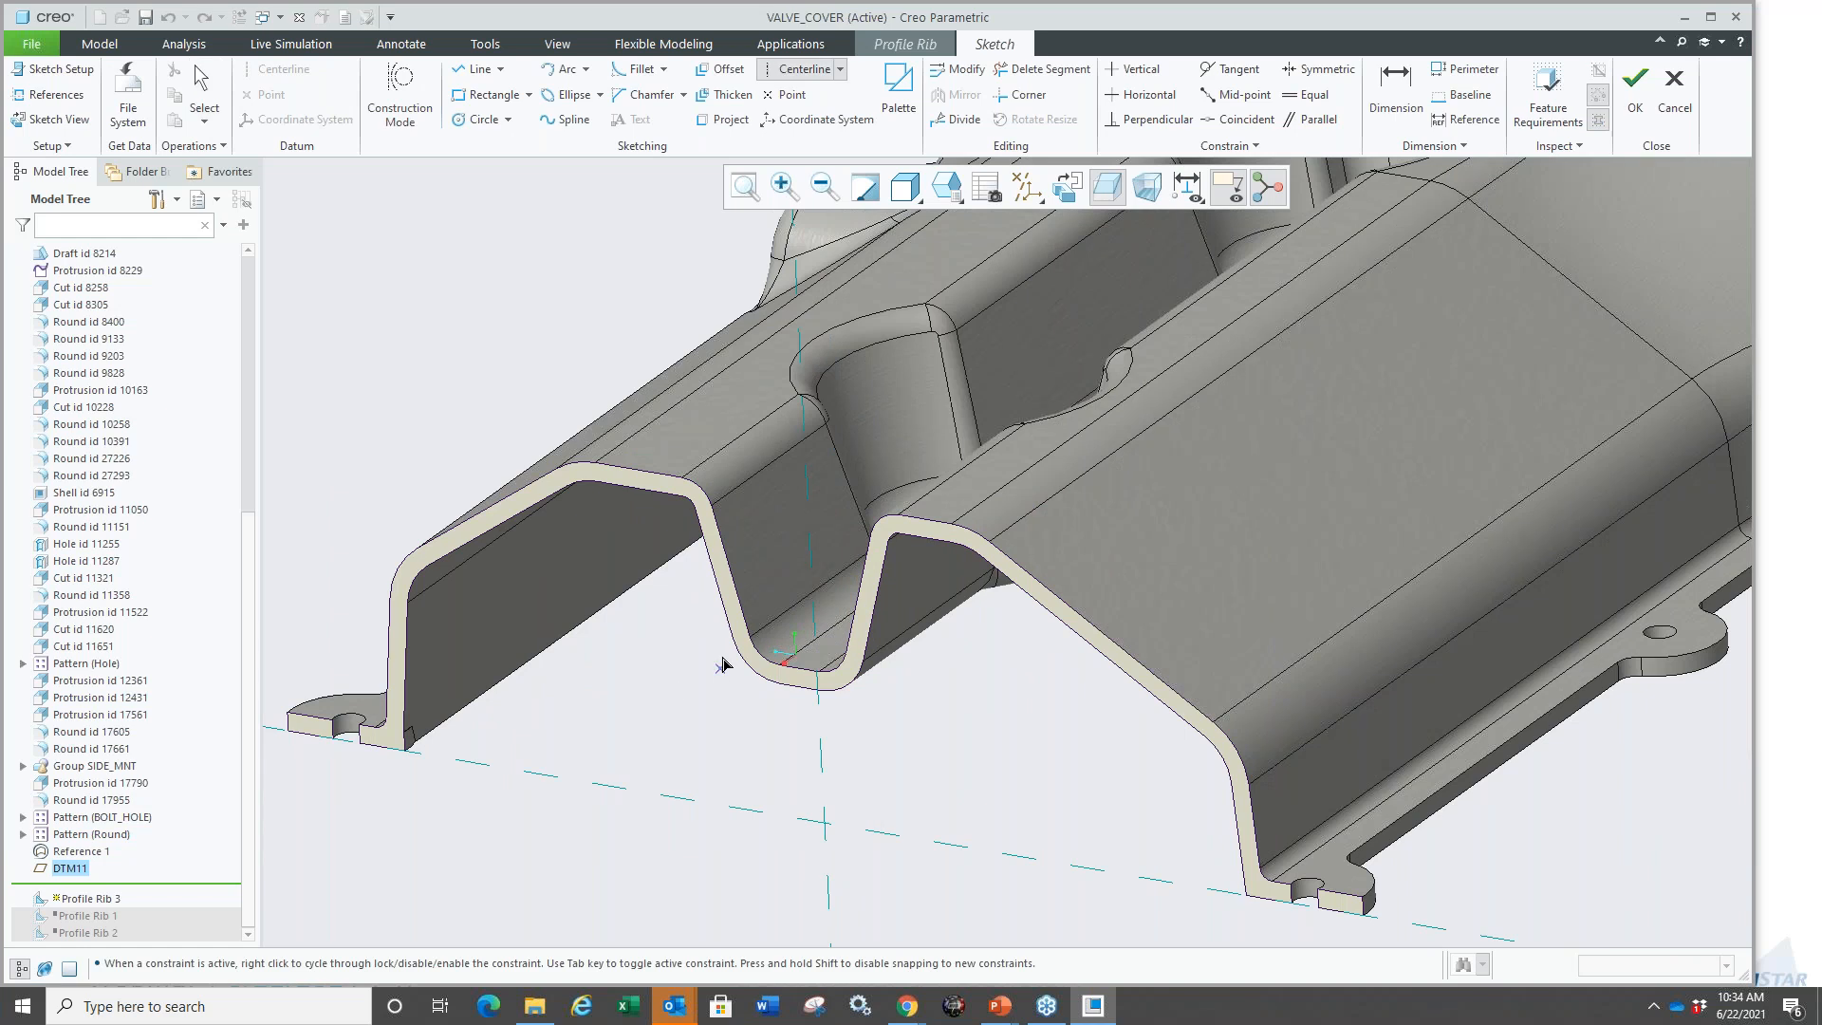
pyautogui.scroll(-3, 862, 670)
pyautogui.click(862, 671)
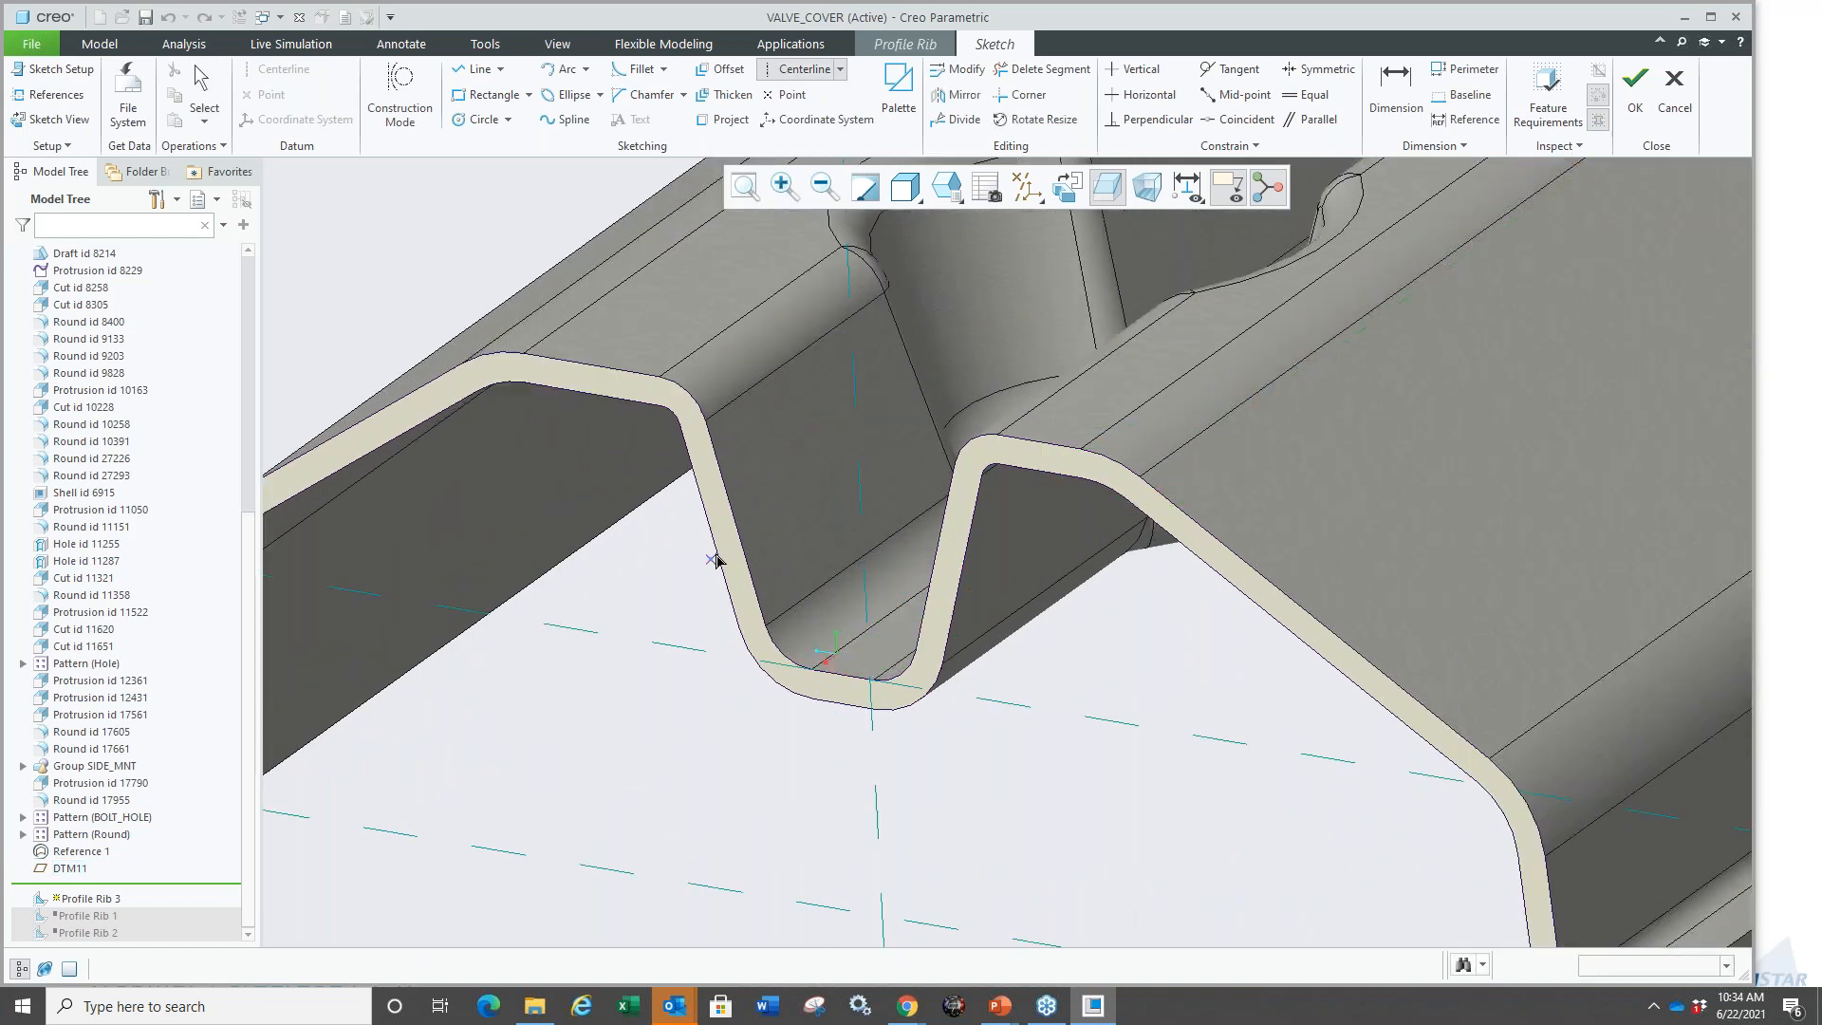
pyautogui.click(751, 499)
pyautogui.keyDown('alt'); pyautogui.click(946, 544); pyautogui.keyUp('alt')
# Sketch a horizontal centerline across the valley and set its height above the valley floor reference to 20.
pyautogui.click(861, 491)
pyautogui.click(741, 502)
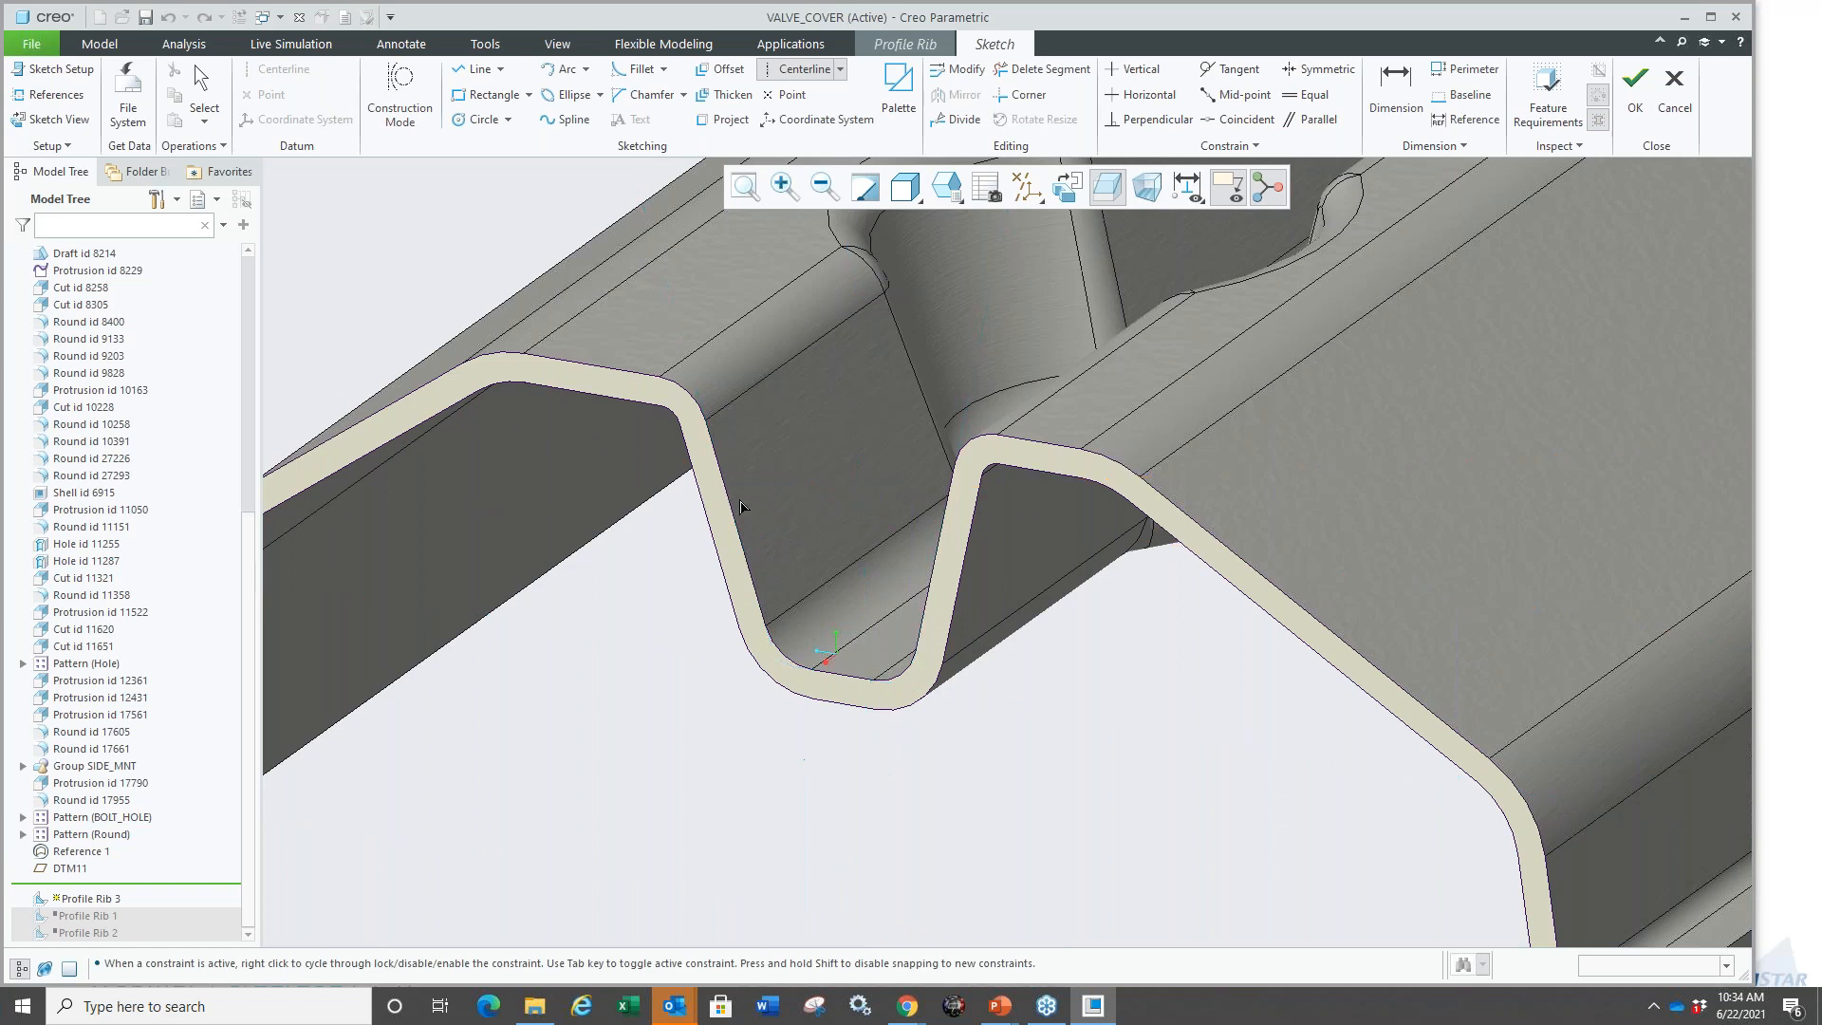
pyautogui.middleClick(667, 561)
pyautogui.scroll(2, 608, 568)
pyautogui.scroll(-1, 607, 568)
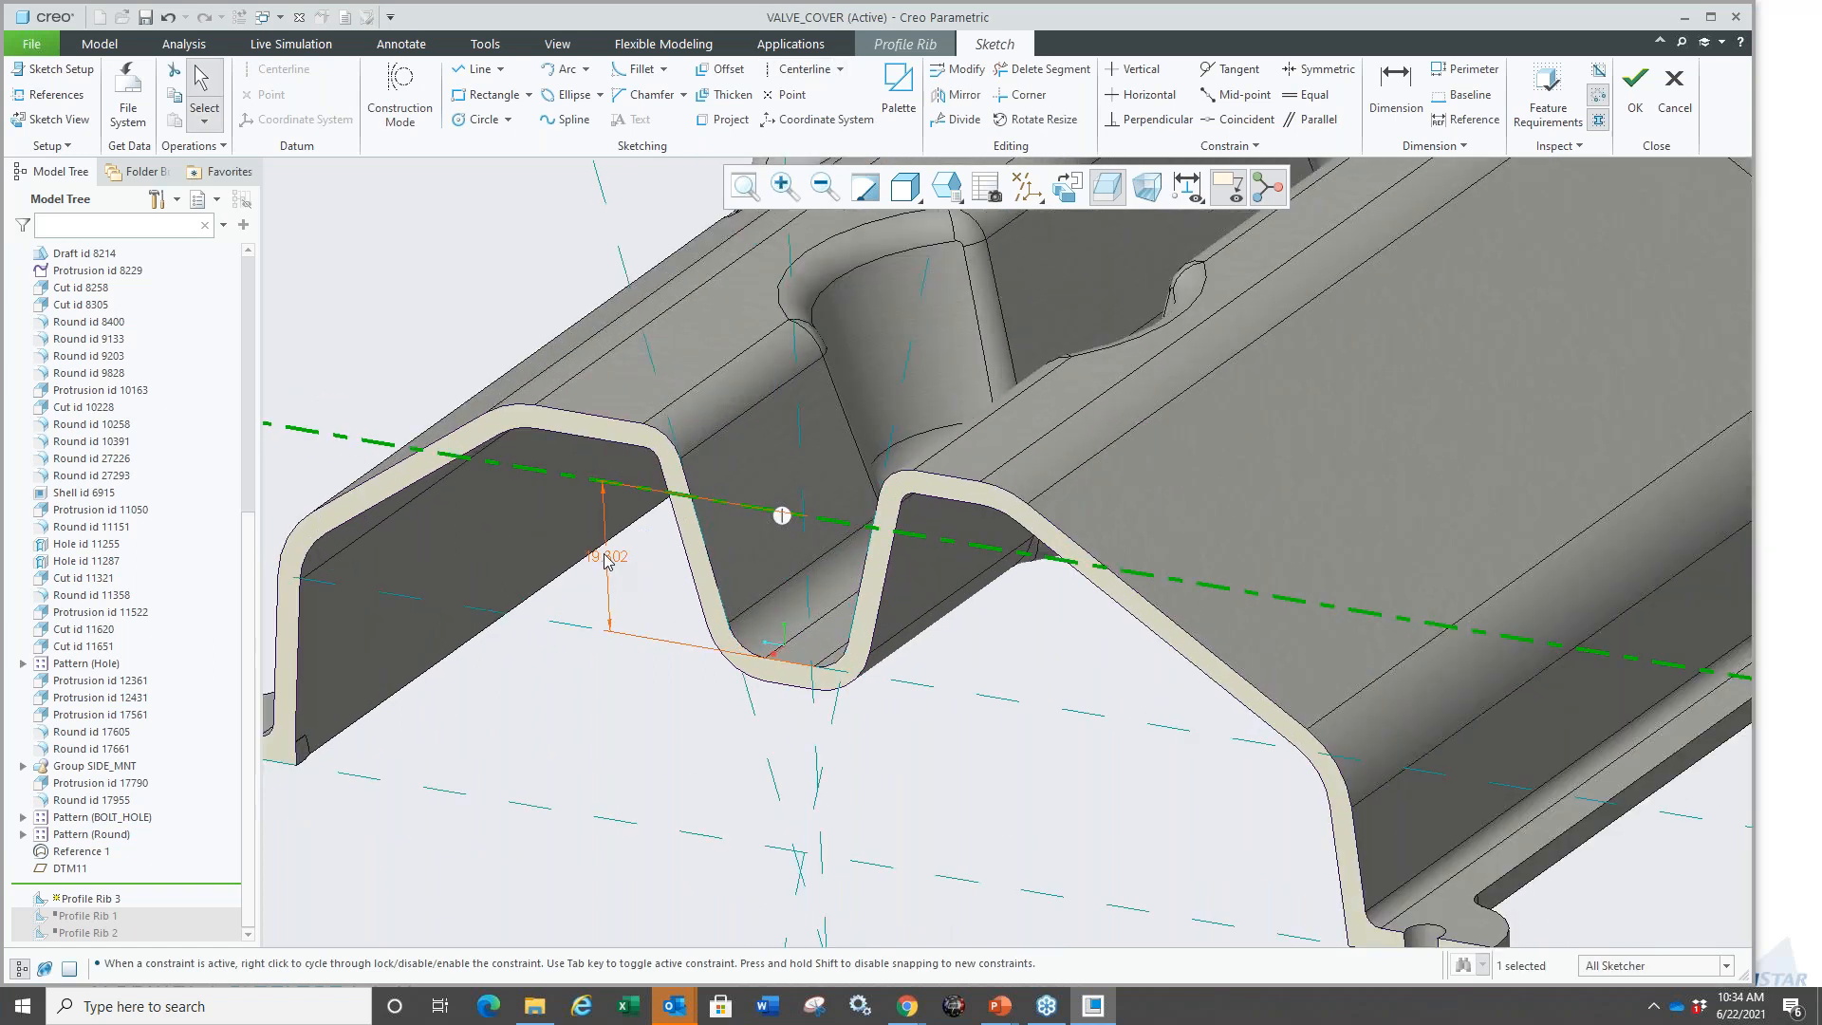
pyautogui.doubleClick(607, 558)
pyautogui.write('20')
pyautogui.press('Return')
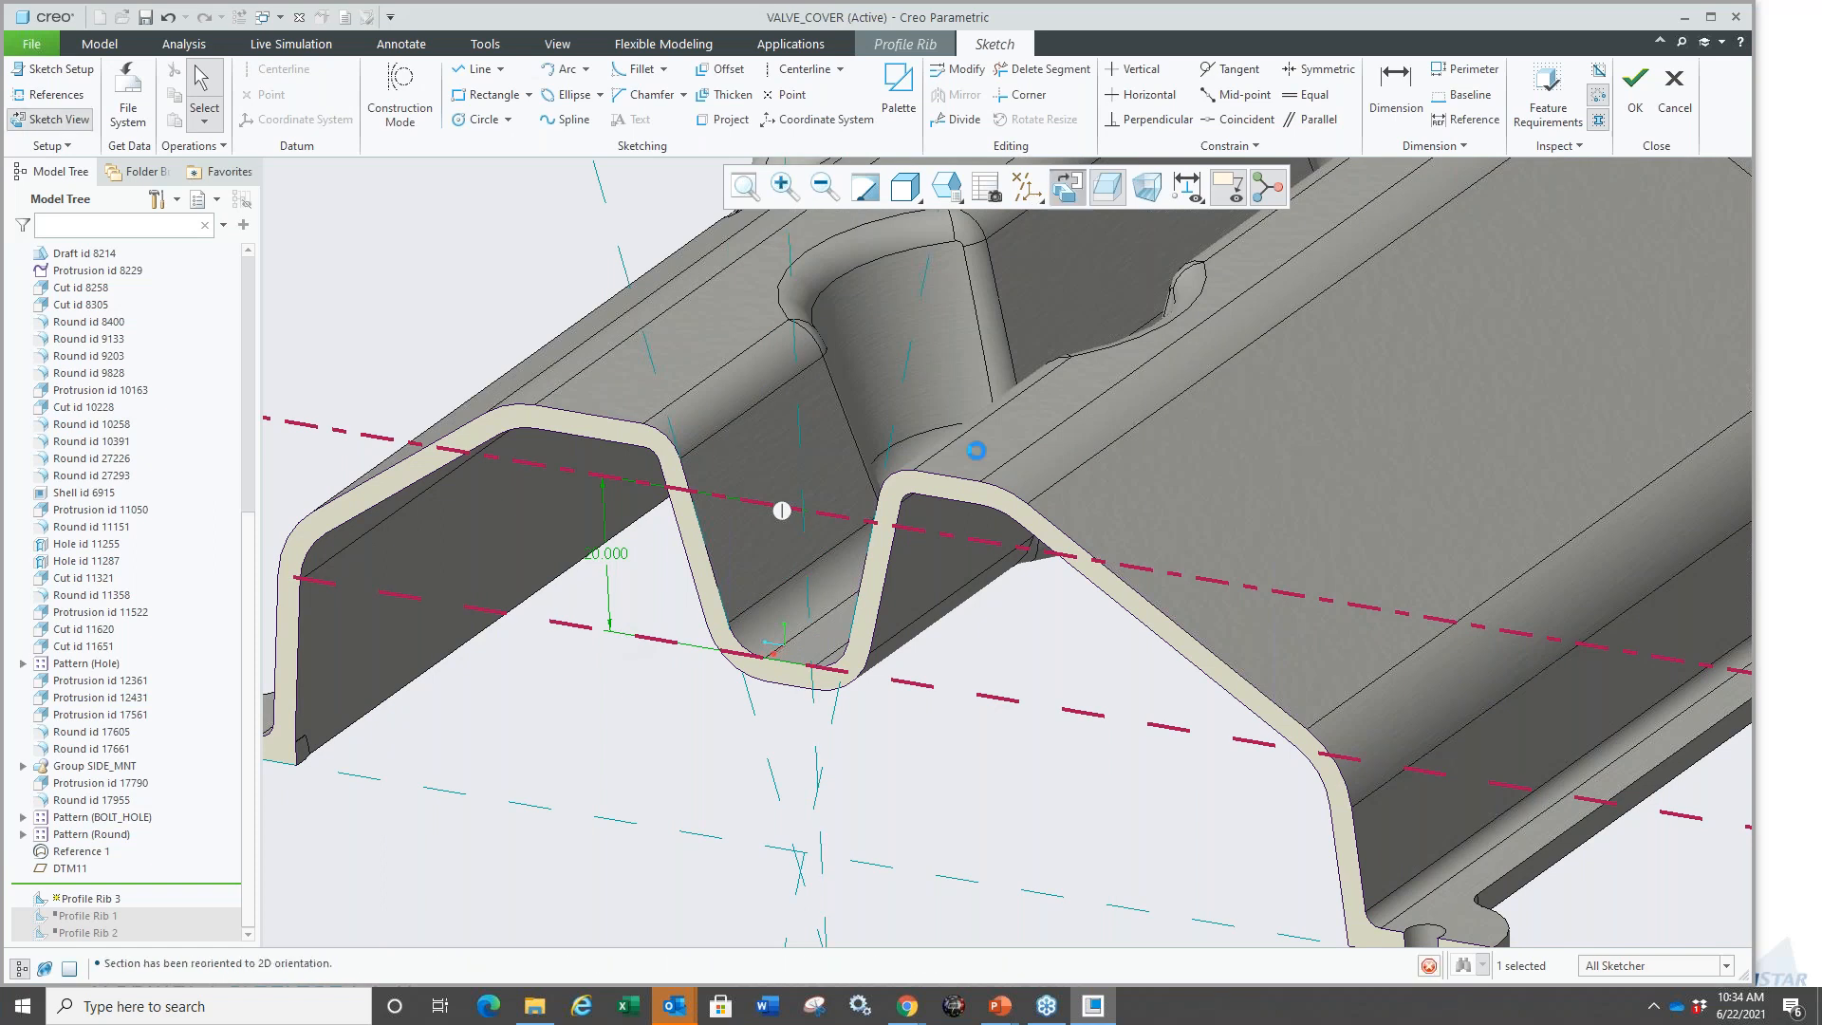
# Sketch a downward-bowed three-point arc of about 41 radius, from wall to wall of the valley, with both ends on the centerline.
pyautogui.click(1067, 187)
pyautogui.scroll(-6, 1042, 560)
pyautogui.moveTo(1074, 573)
pyautogui.mouseDown(button='middle')
pyautogui.moveTo(892, 581)
pyautogui.moveTo(1065, 498)
pyautogui.moveTo(811, 499)
pyautogui.mouseUp(button='middle')
pyautogui.scroll(-3, 825, 505)
pyautogui.rightClick(839, 511)
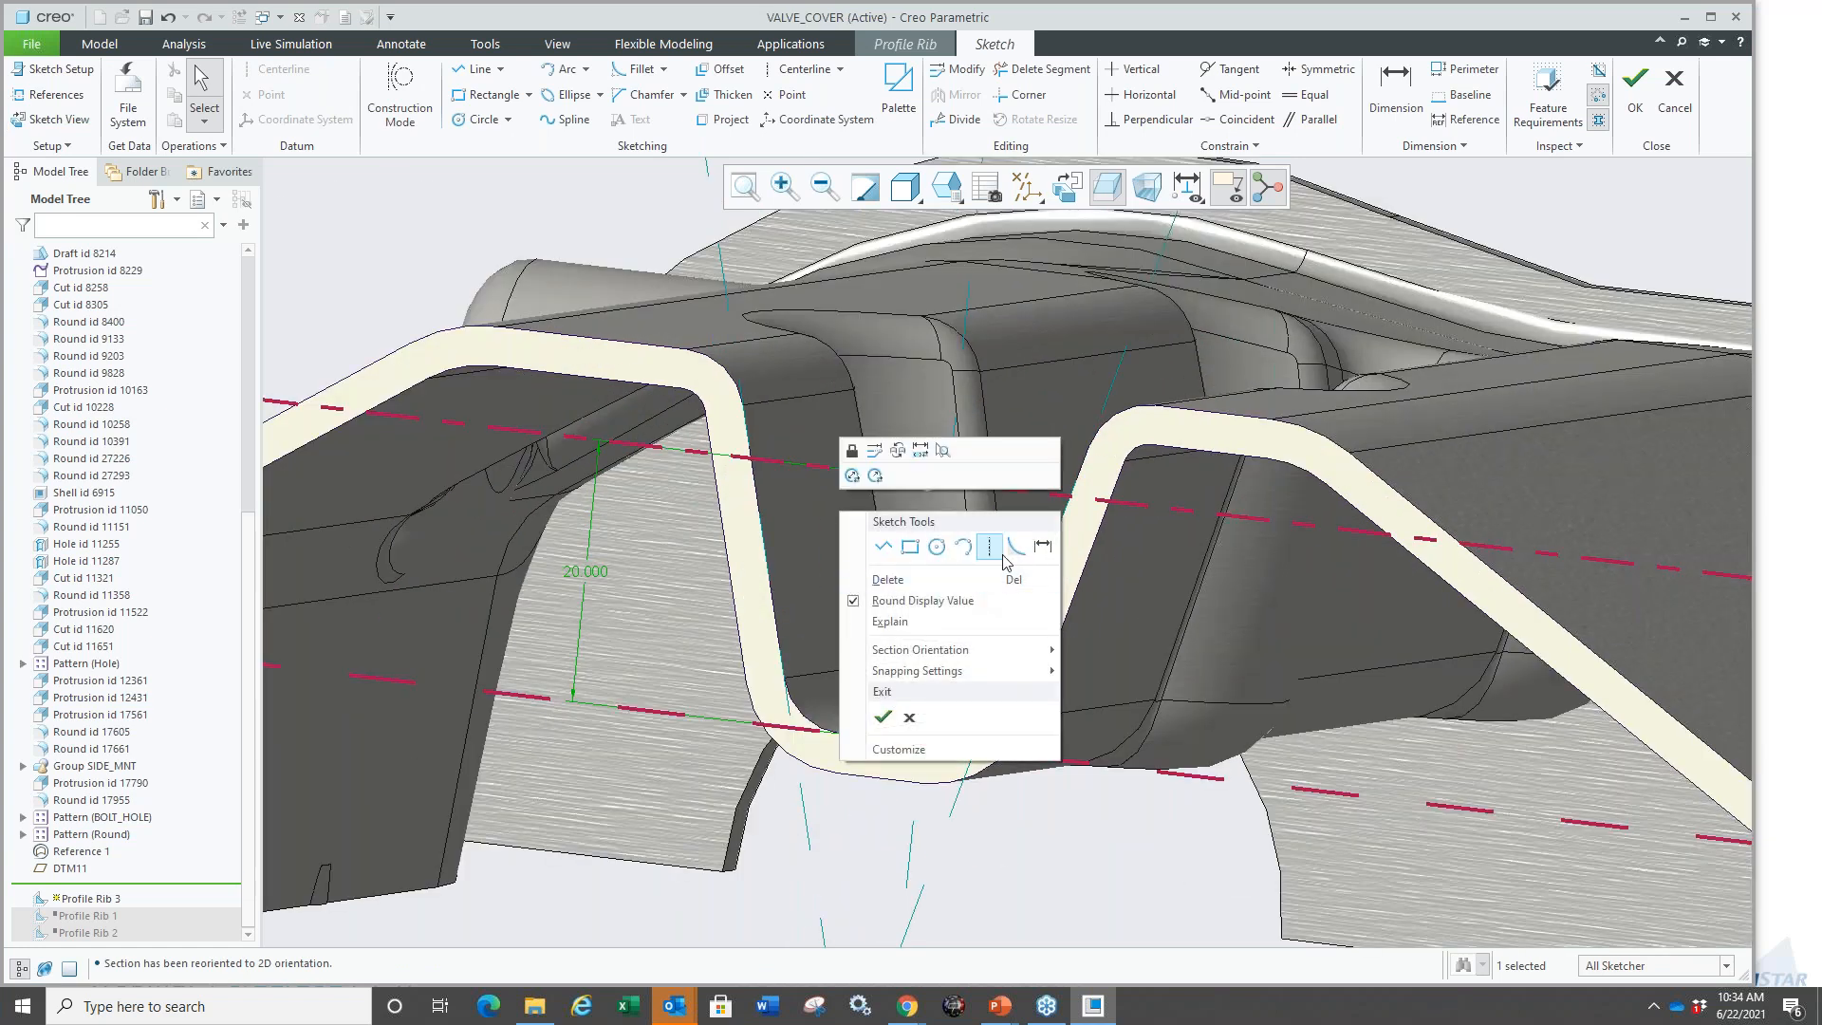
pyautogui.click(770, 512)
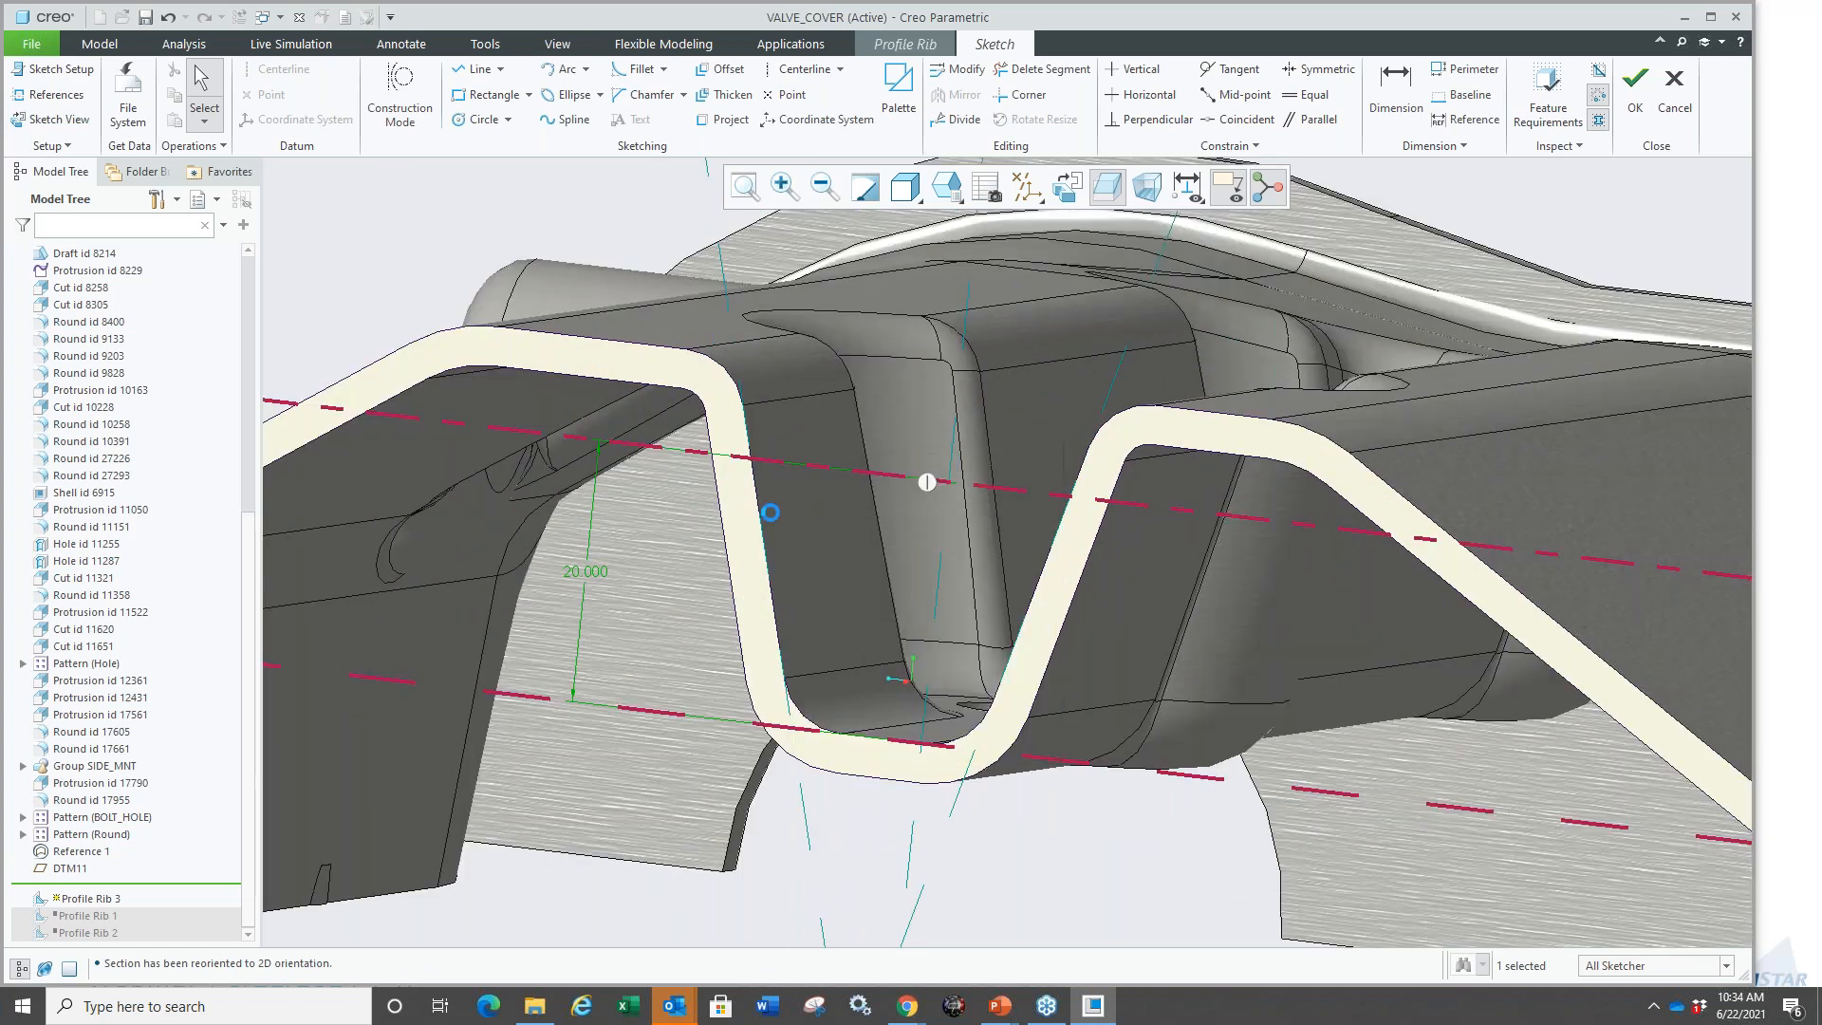
pyautogui.click(752, 461)
pyautogui.click(1070, 496)
pyautogui.click(935, 507)
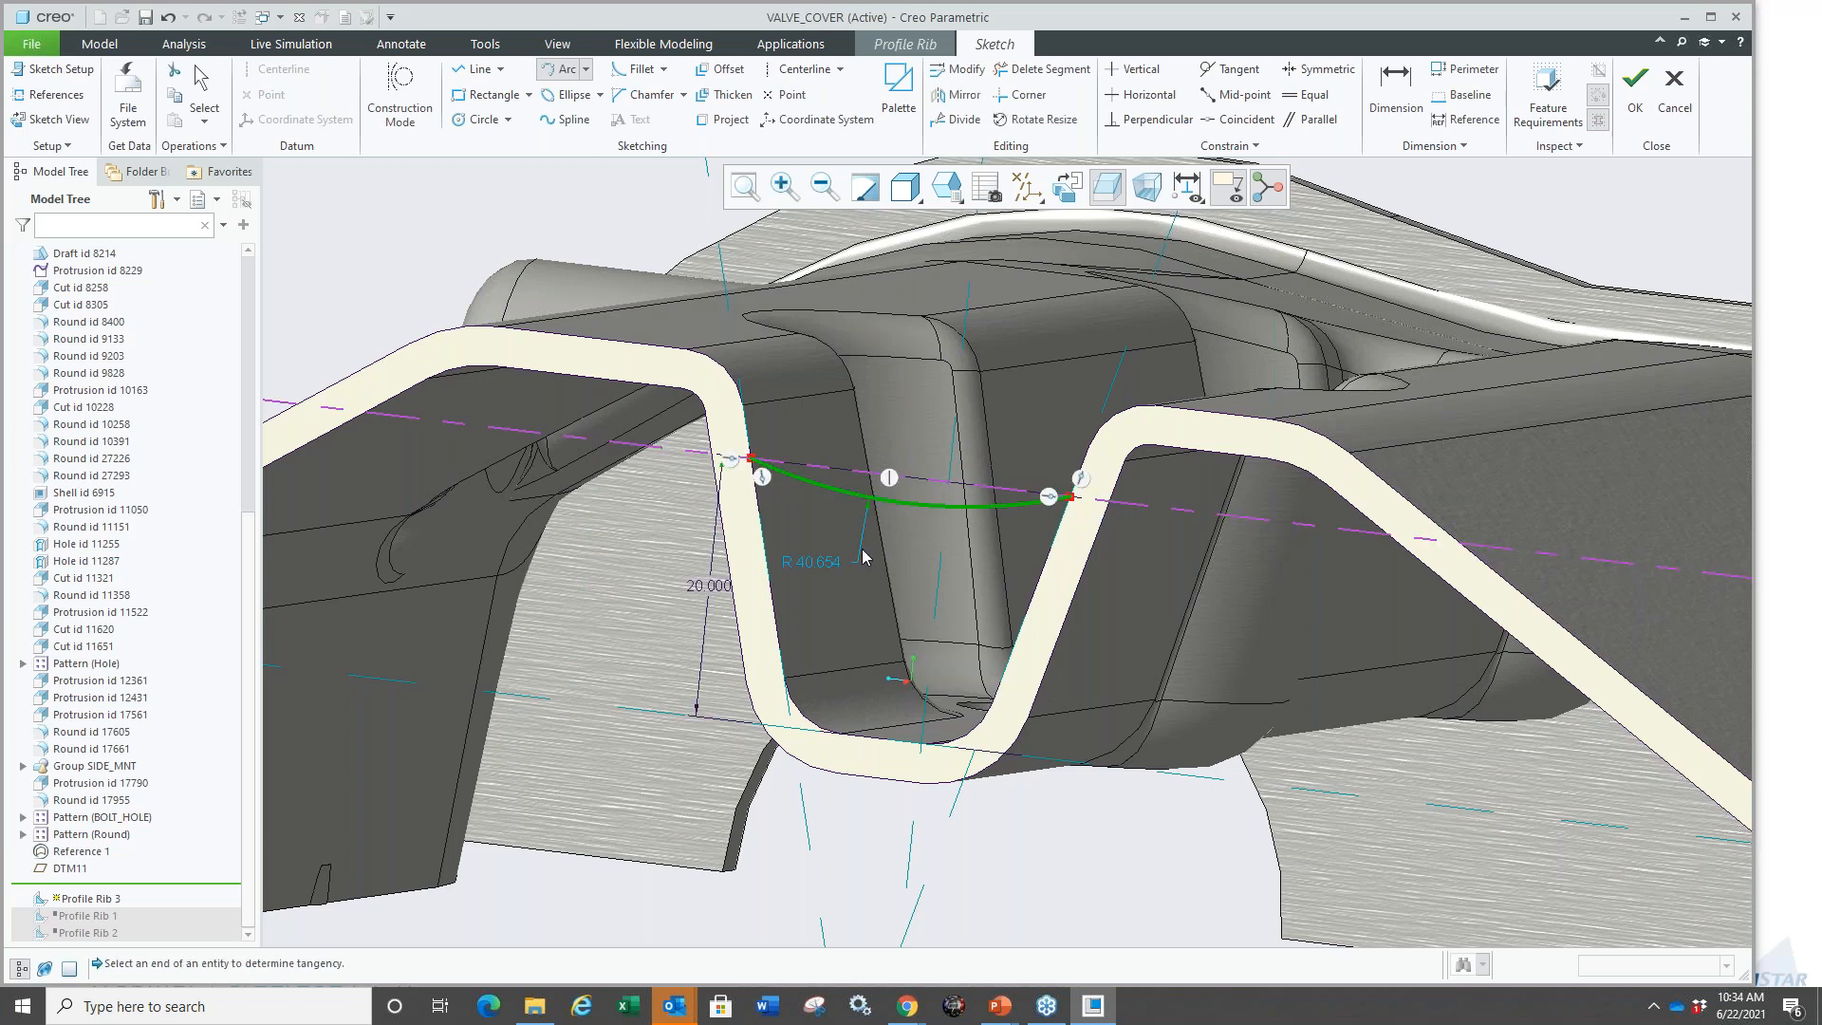
pyautogui.middleClick(804, 528)
# Dimension the depth of the arc below the centerline as 2.5.
pyautogui.rightClick(805, 528)
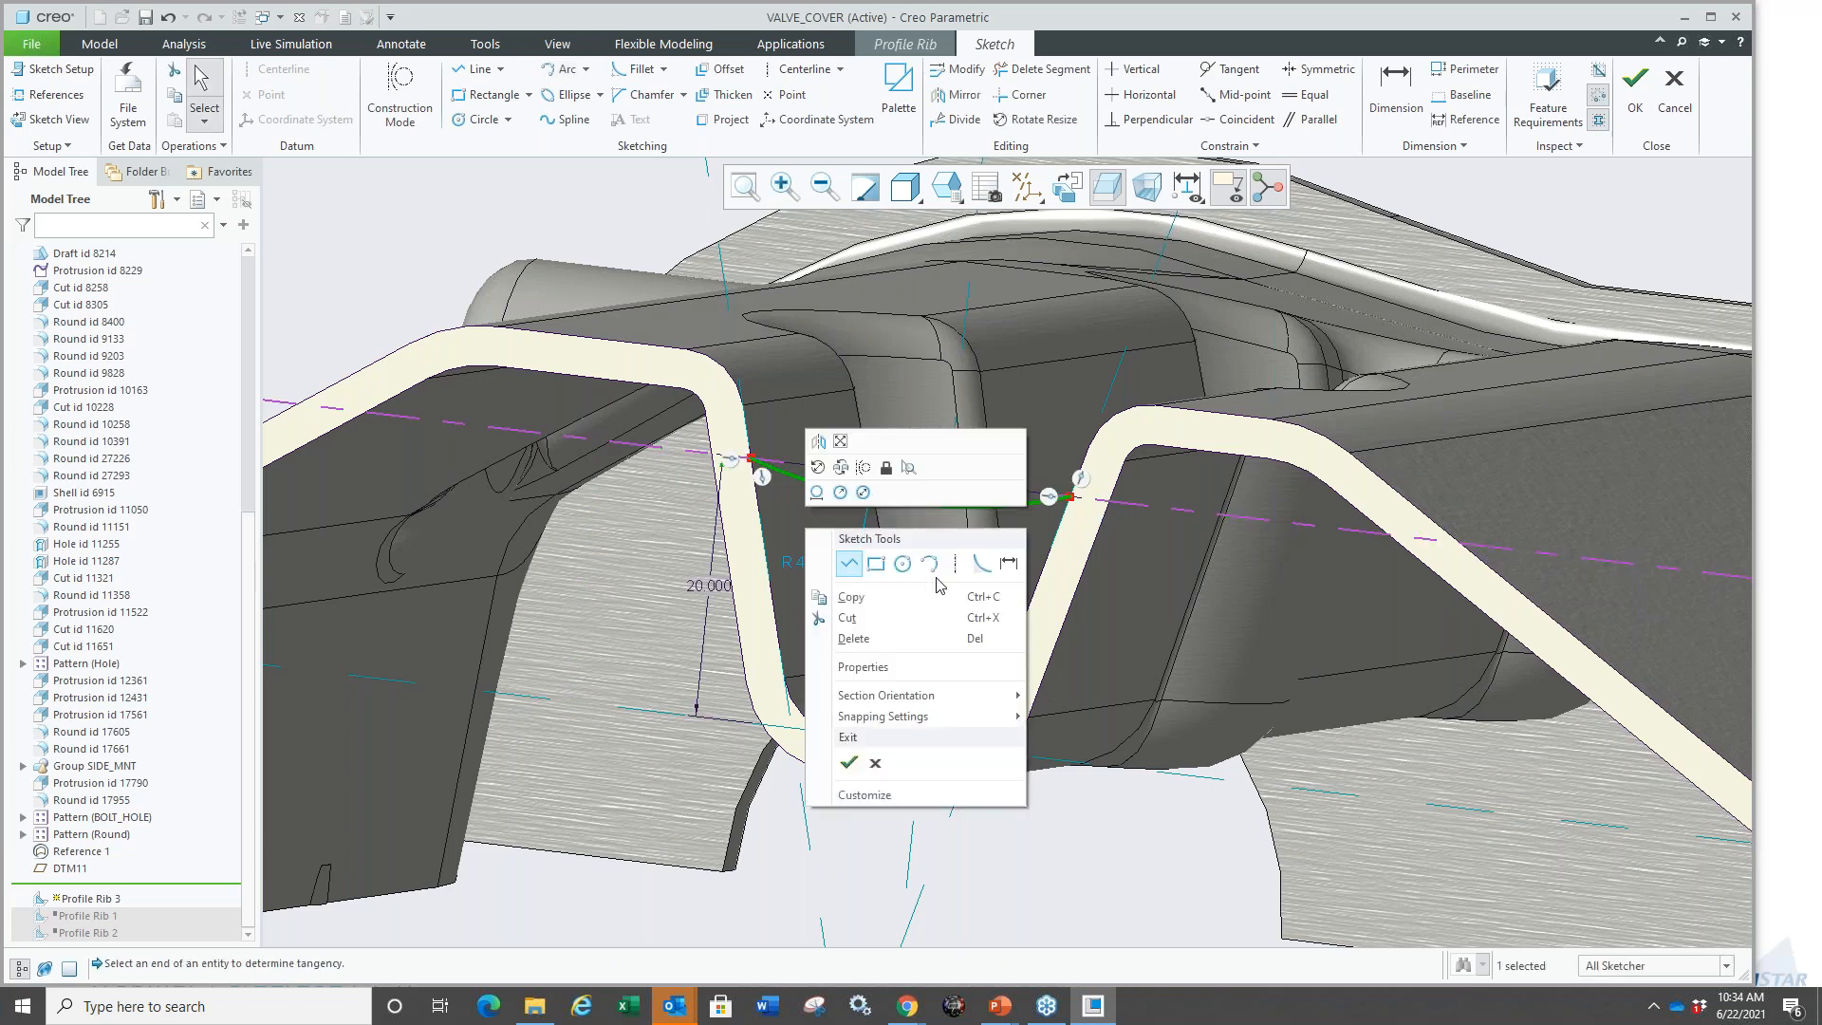
pyautogui.click(1008, 565)
pyautogui.click(956, 484)
pyautogui.click(902, 504)
pyautogui.middleClick(1154, 574)
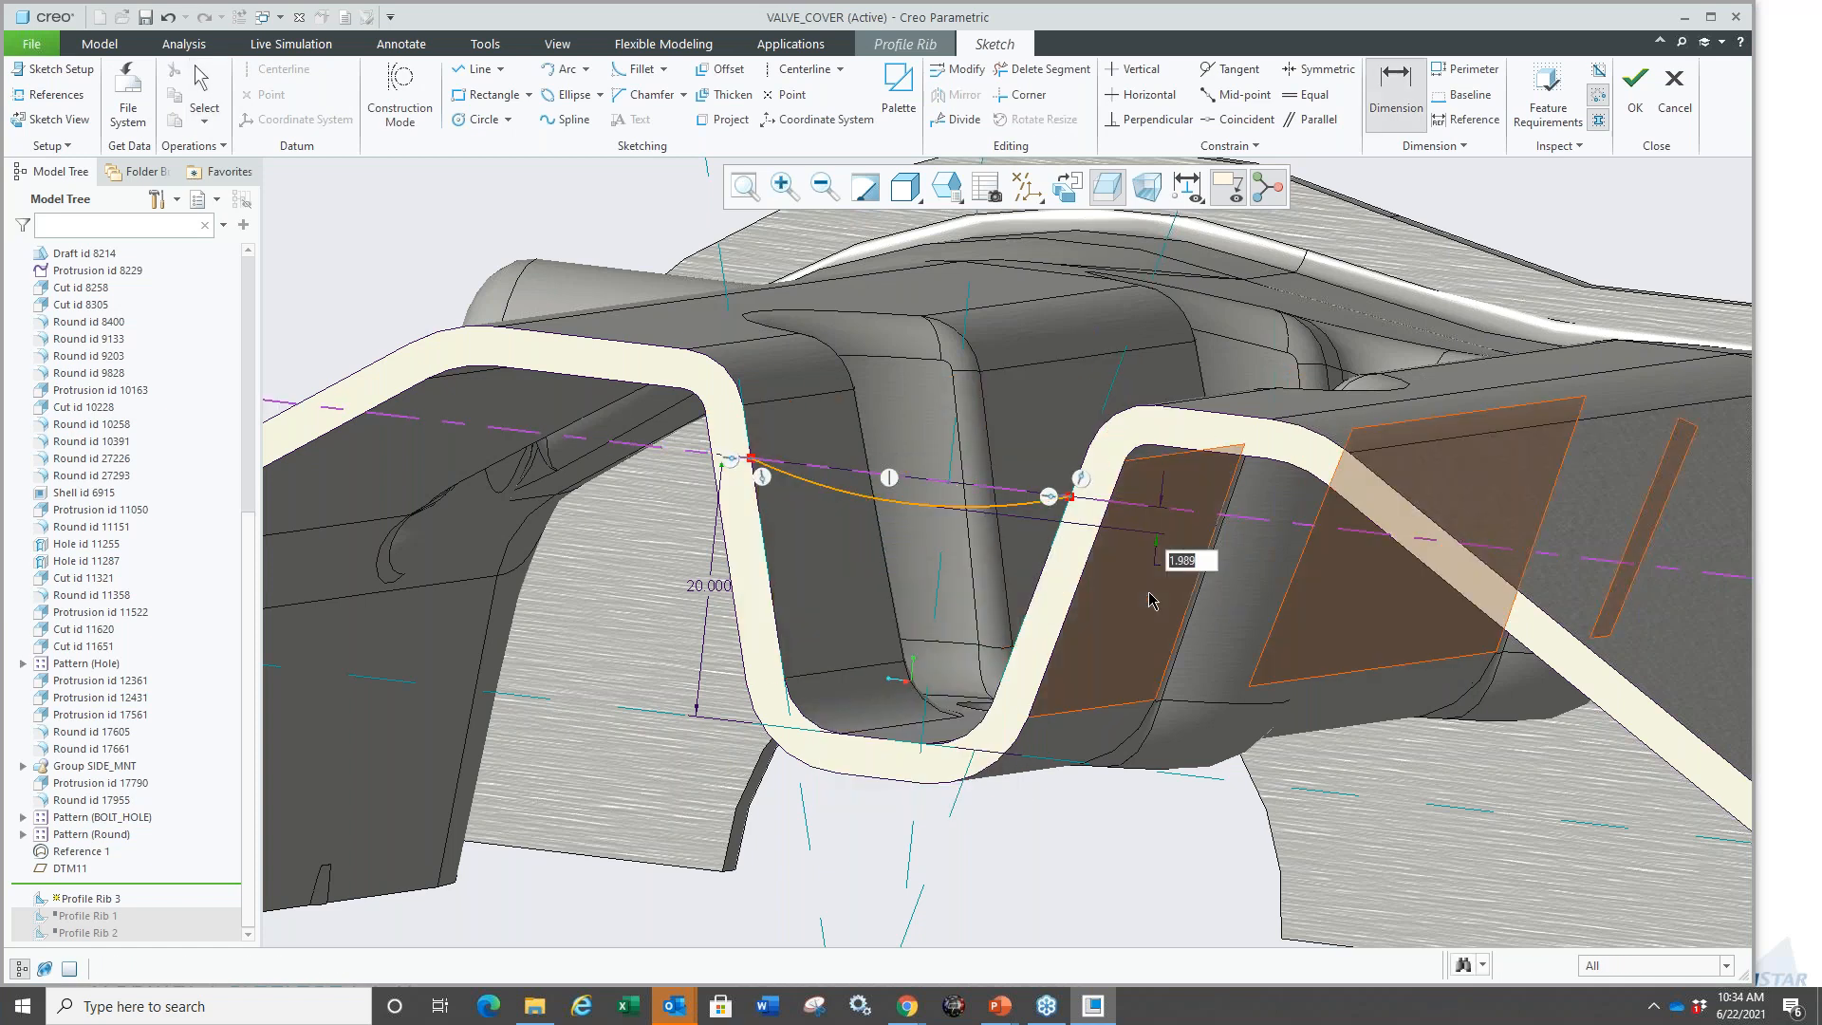
pyautogui.write('2.5')
pyautogui.press('Return')
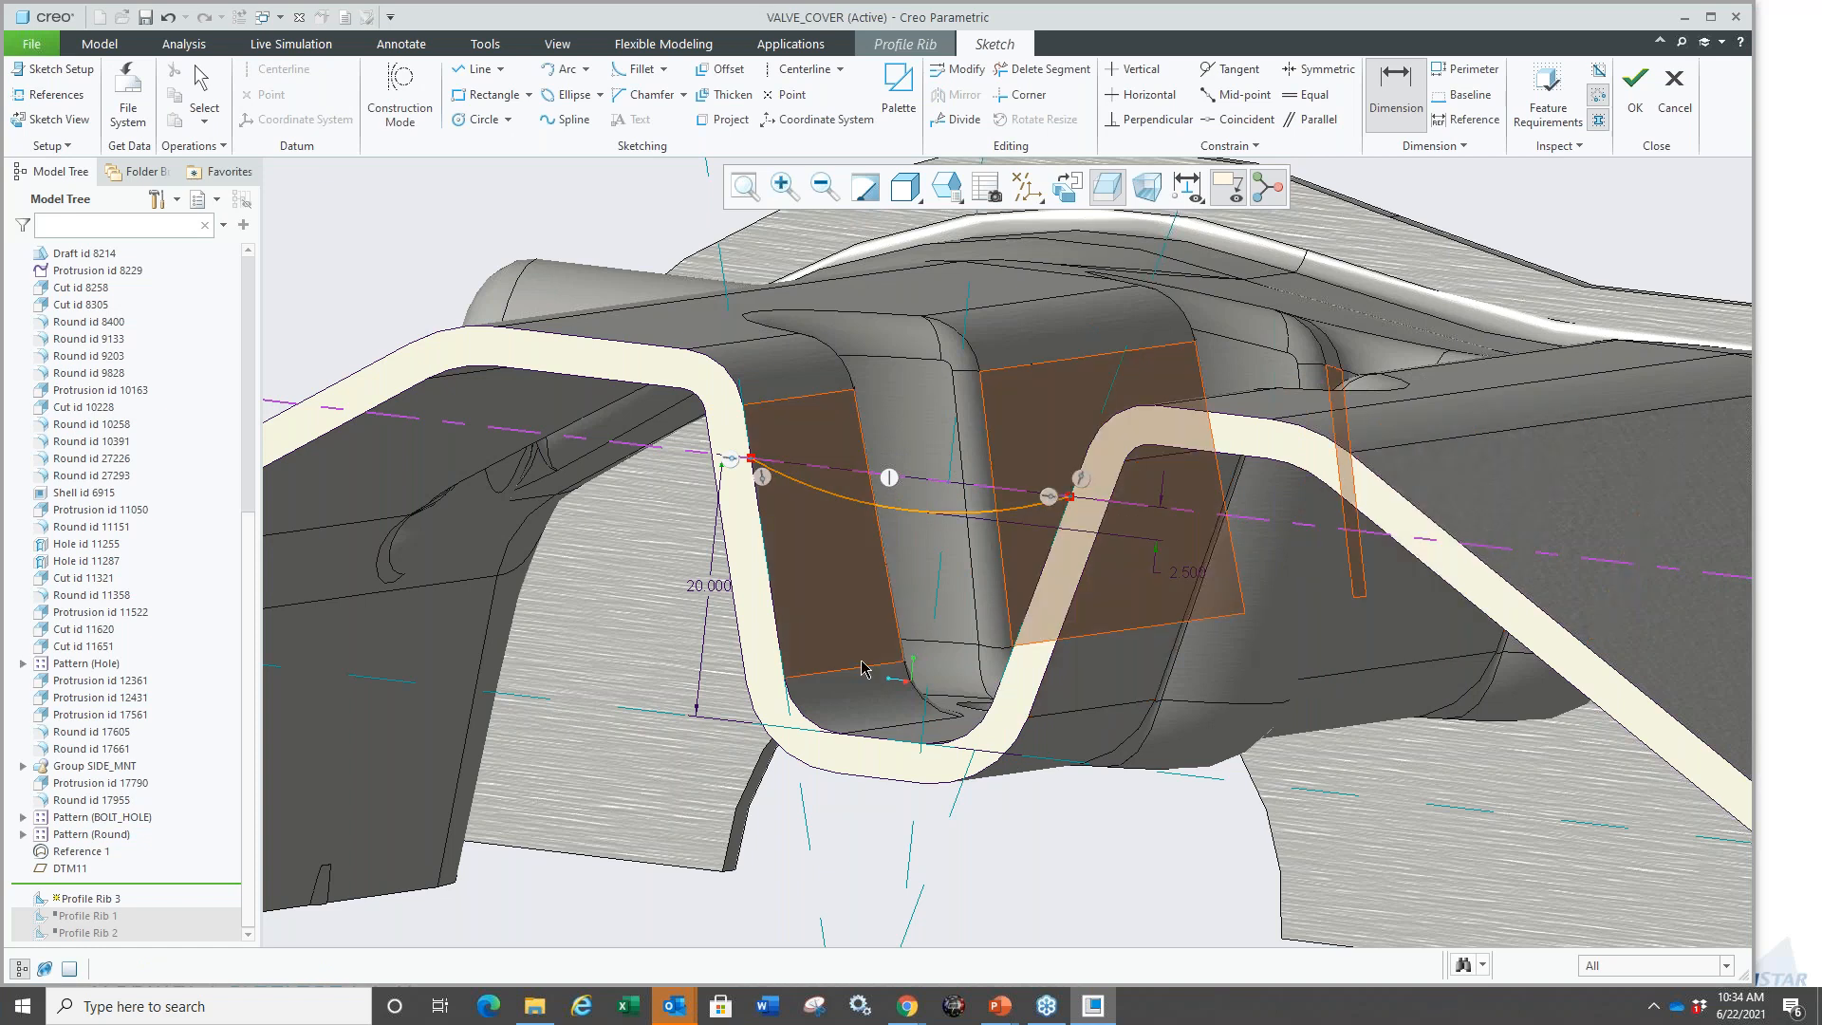
# Accept the arc sketch and flip the rib's material direction so that it fills toward the valley floor.
pyautogui.scroll(-3, 824, 626)
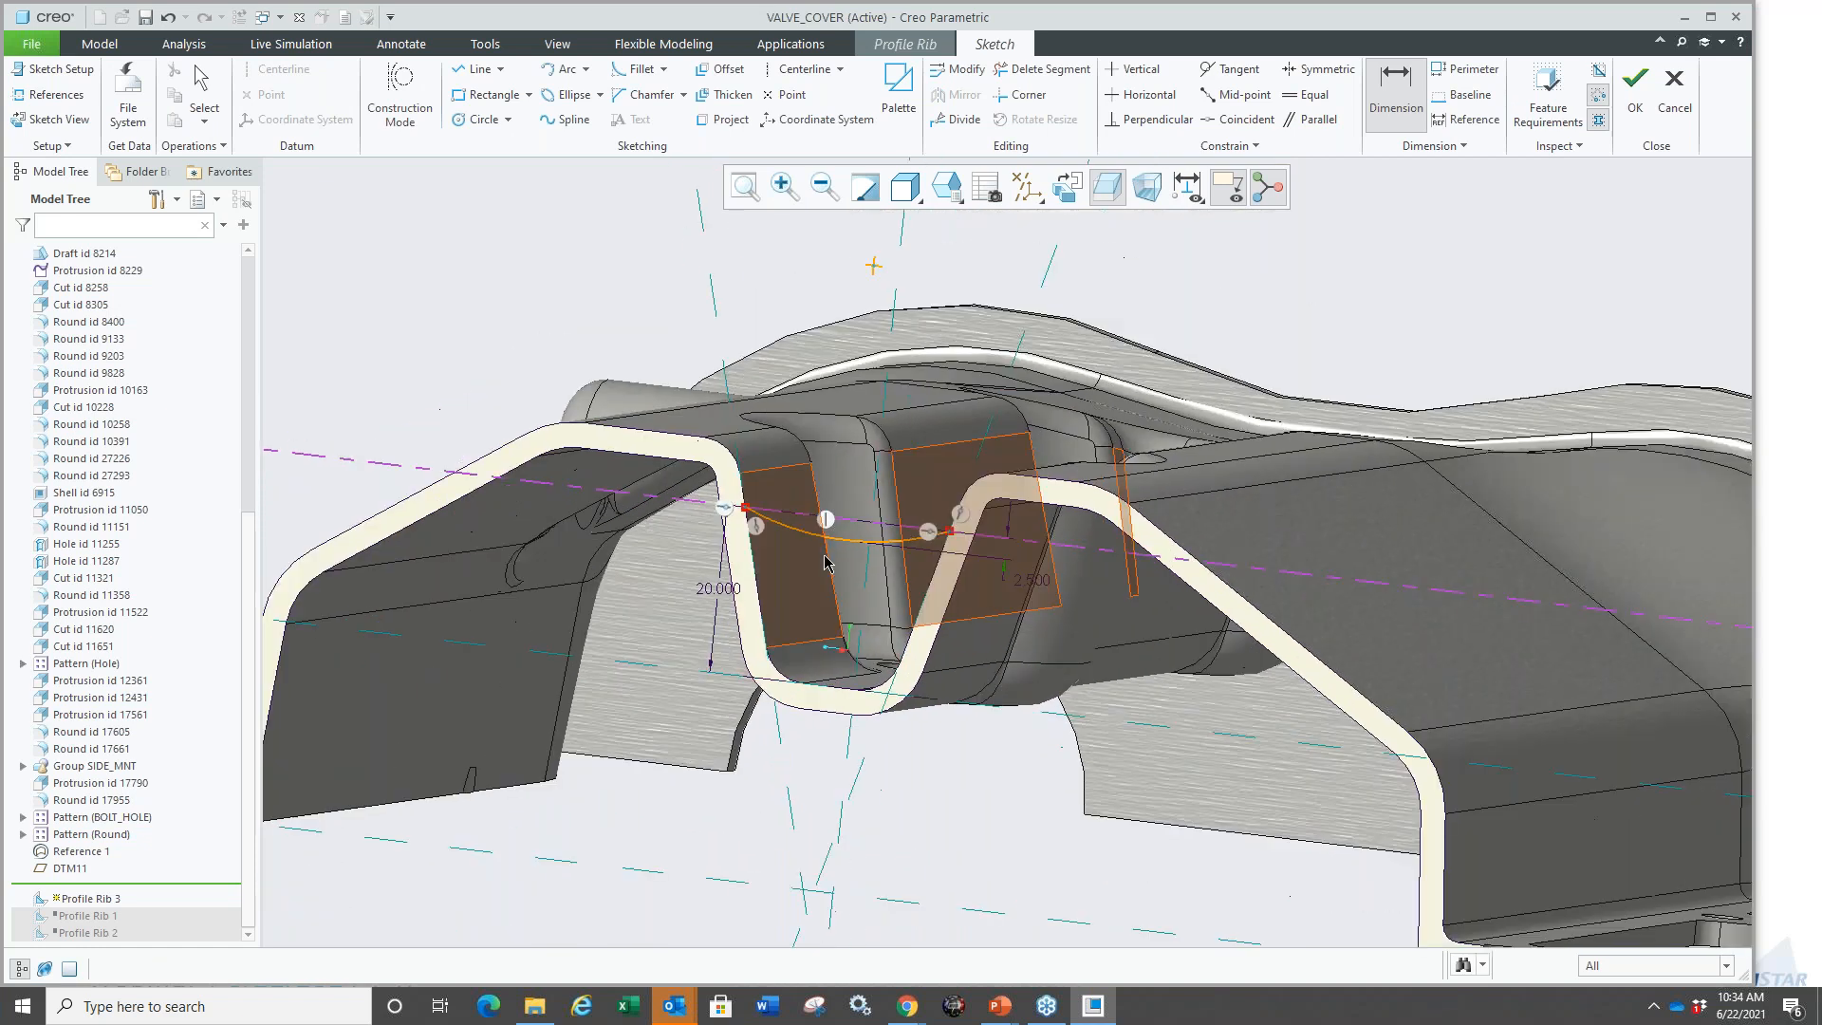
pyautogui.rightClick(1224, 303)
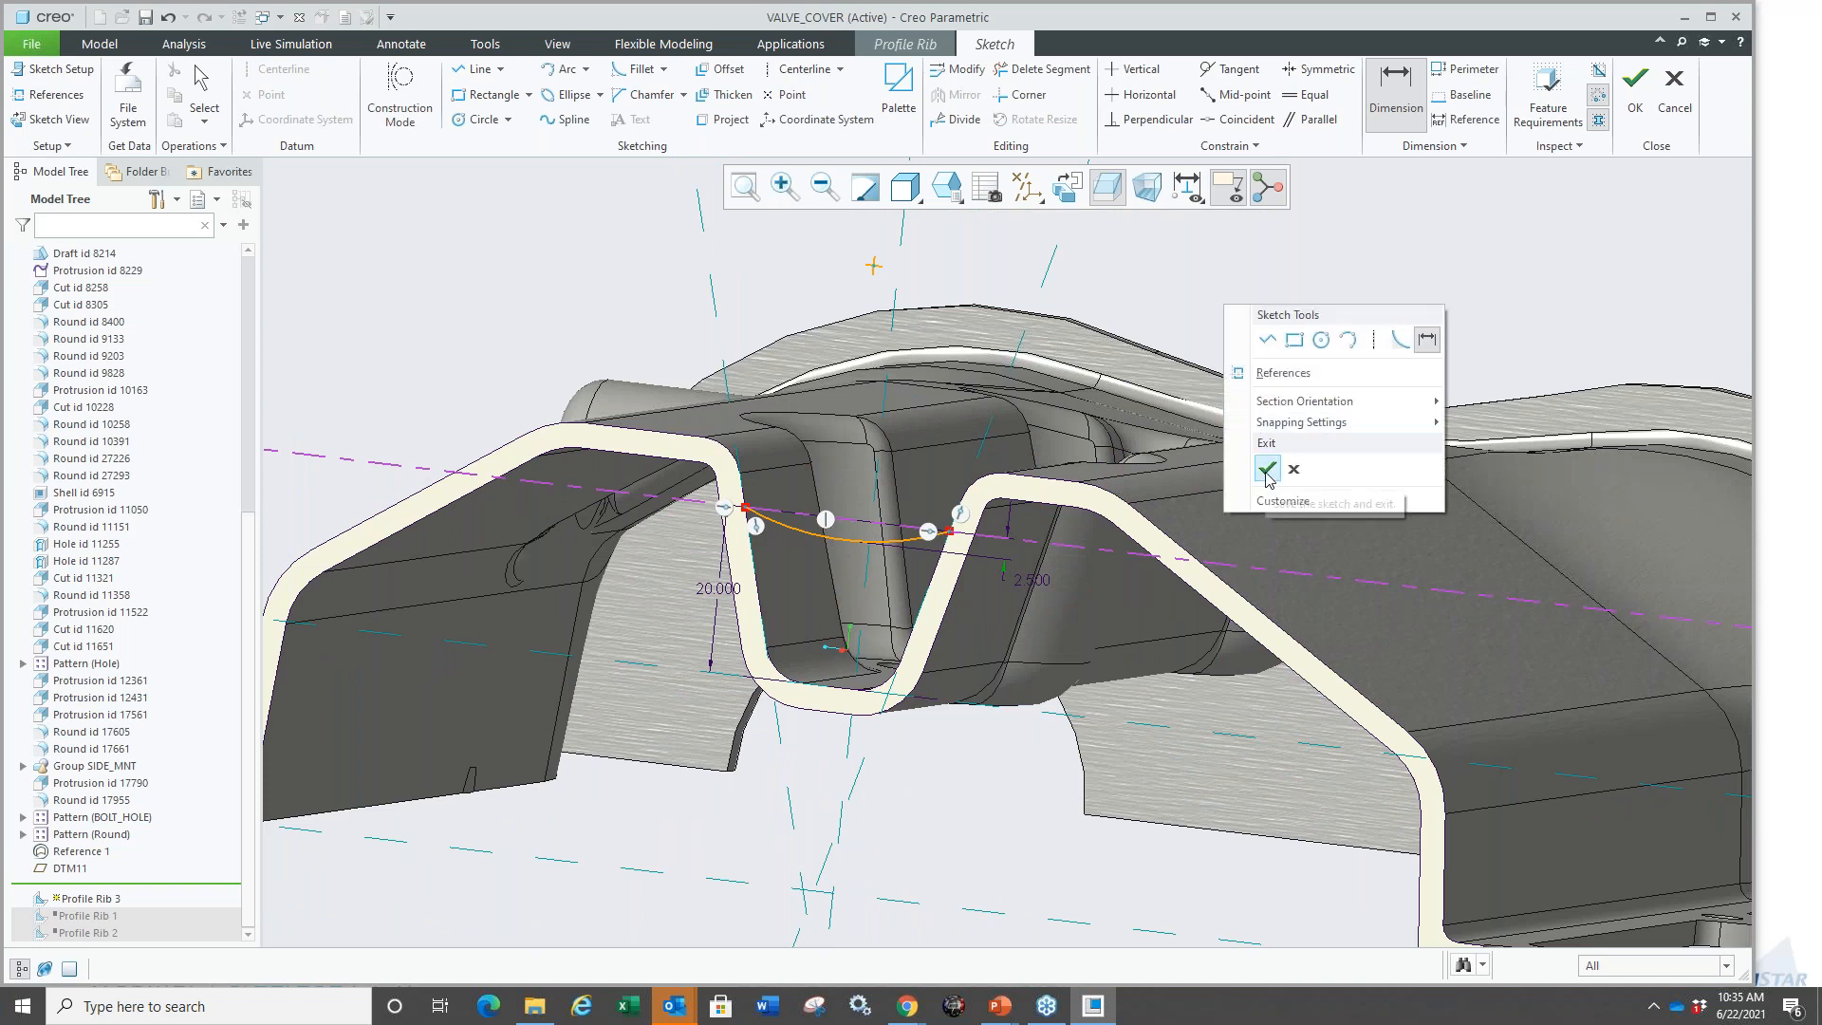
pyautogui.click(1267, 469)
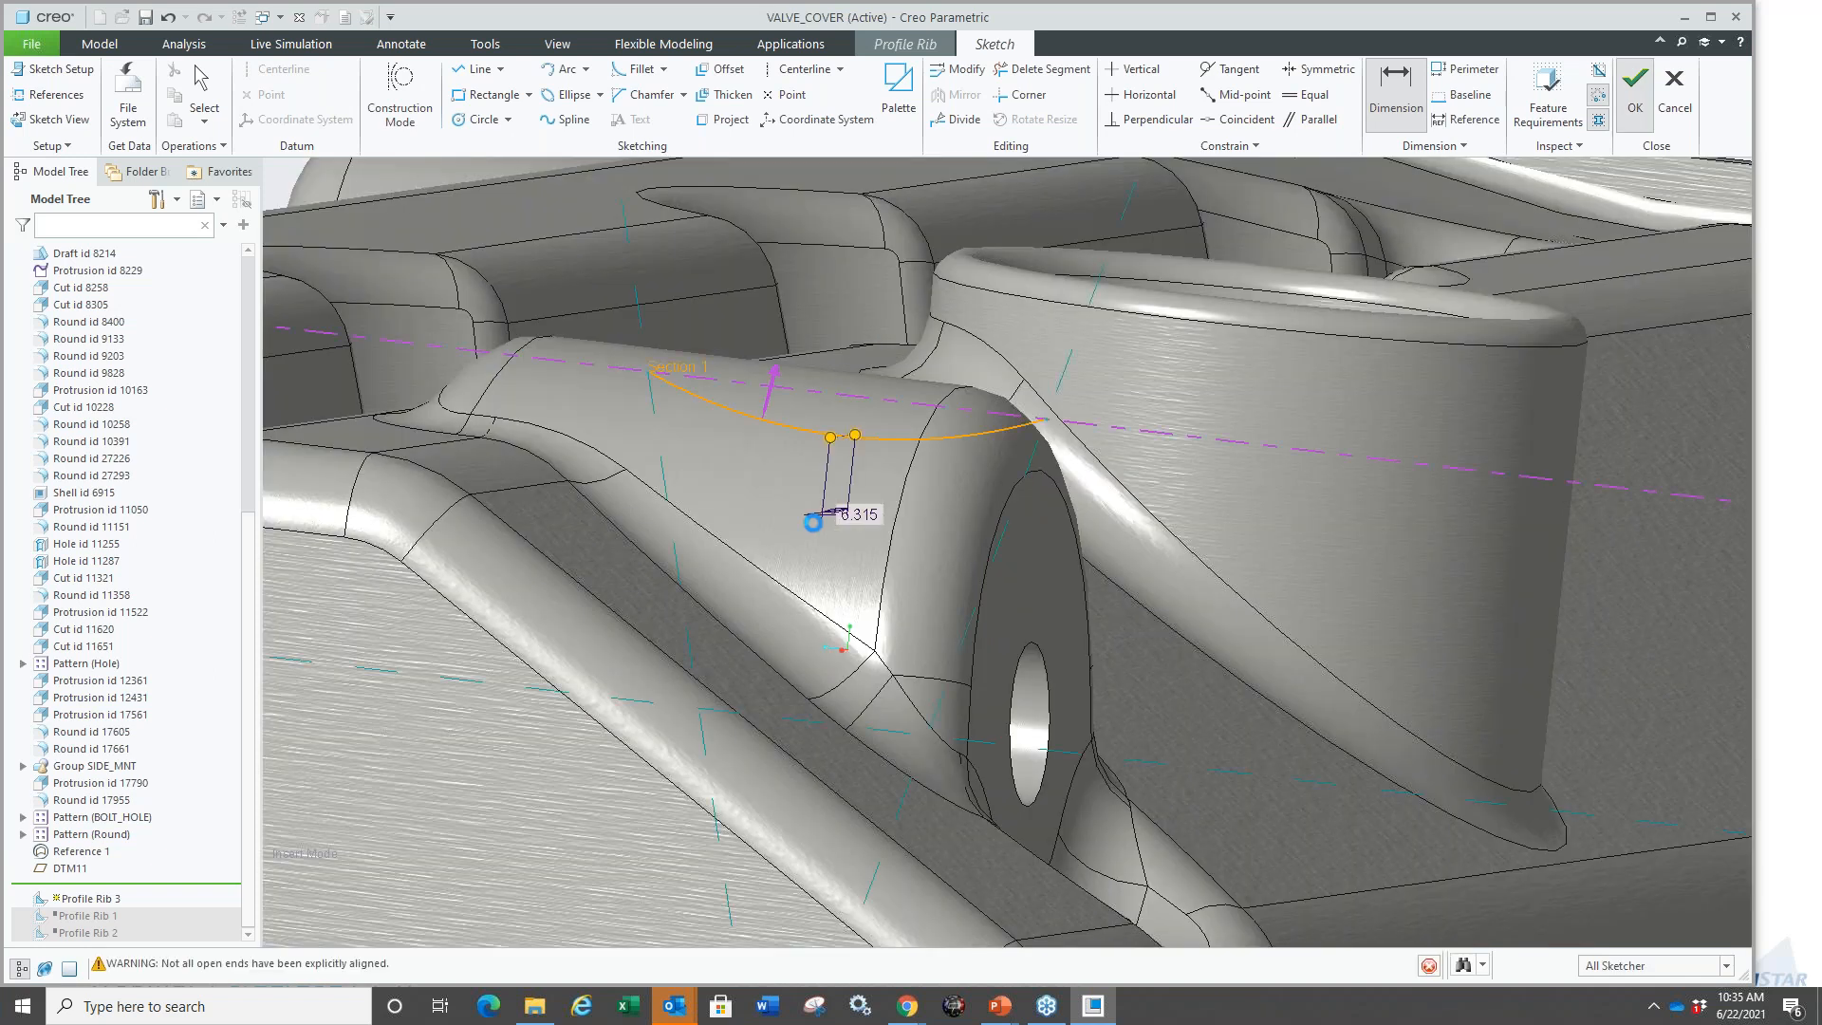
pyautogui.click(773, 396)
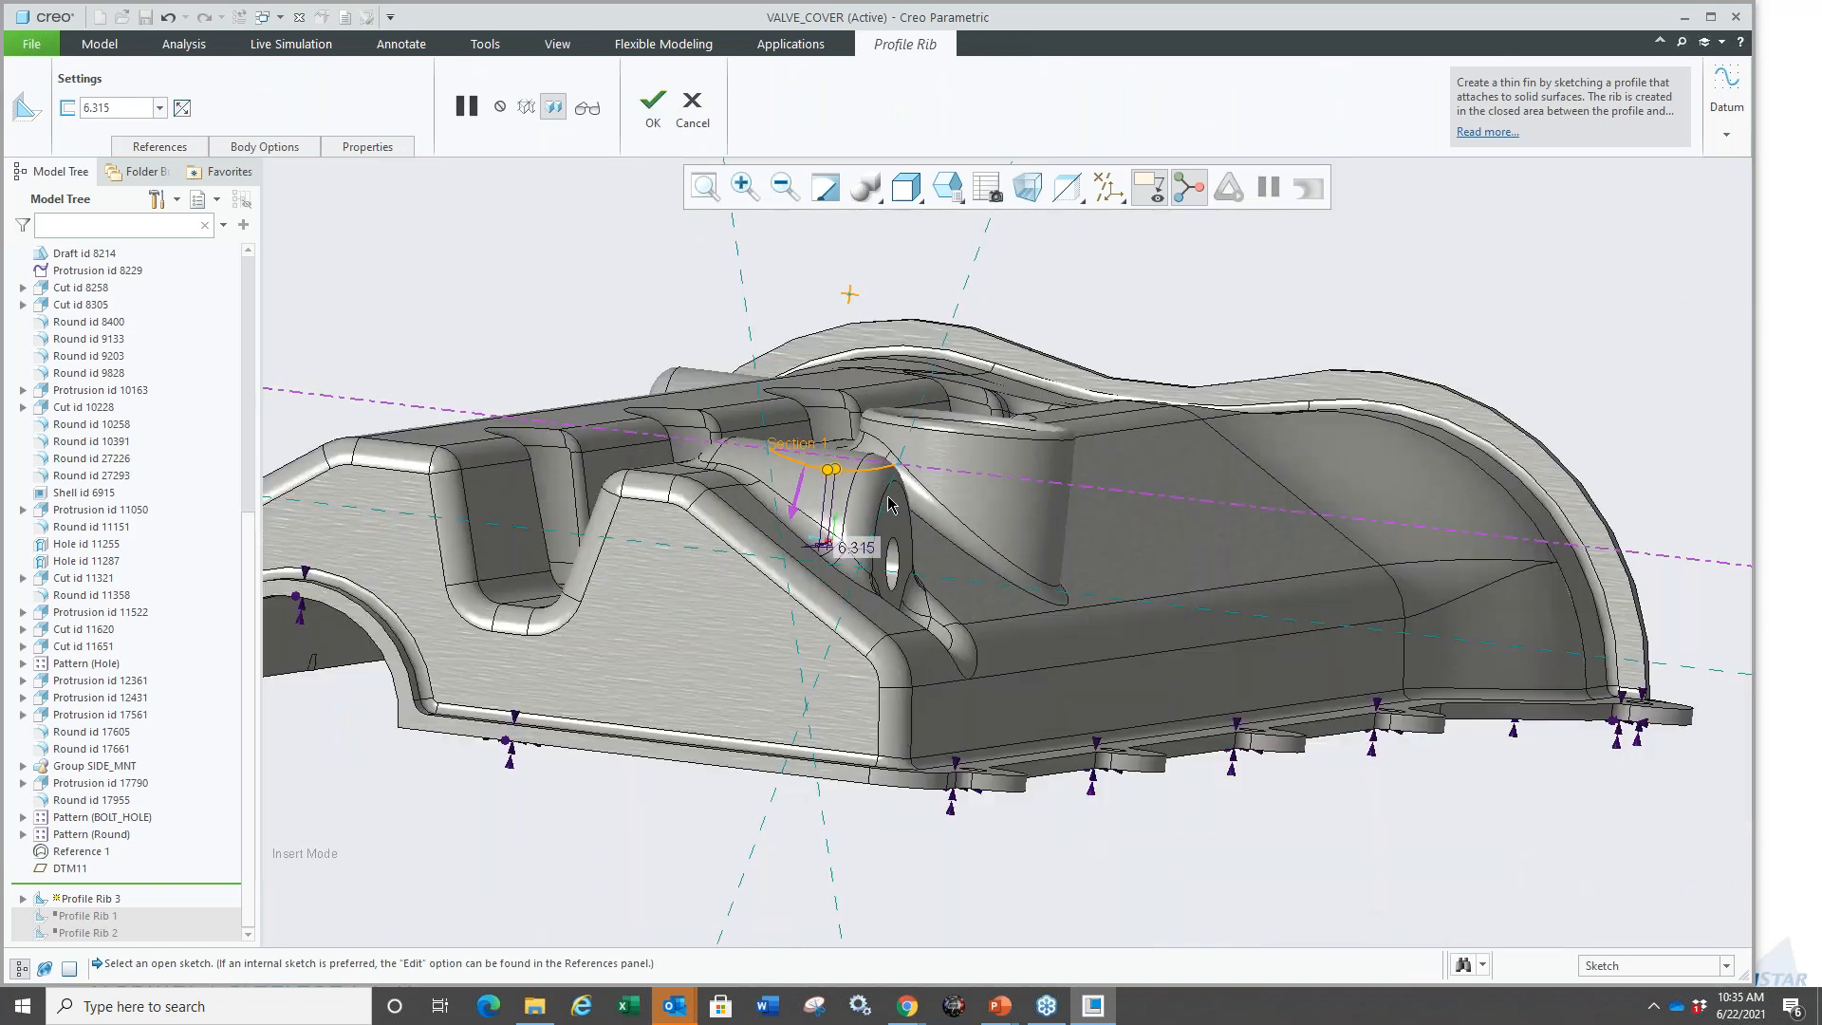
# Set the rib thickness to 5 and complete the profile rib in the valley.
pyautogui.moveTo(887, 498); pyautogui.dragTo(812, 602, button='middle')
pyautogui.scroll(2, 812, 602)
pyautogui.doubleClick(825, 589)
pyautogui.write('5')
pyautogui.press('Return')
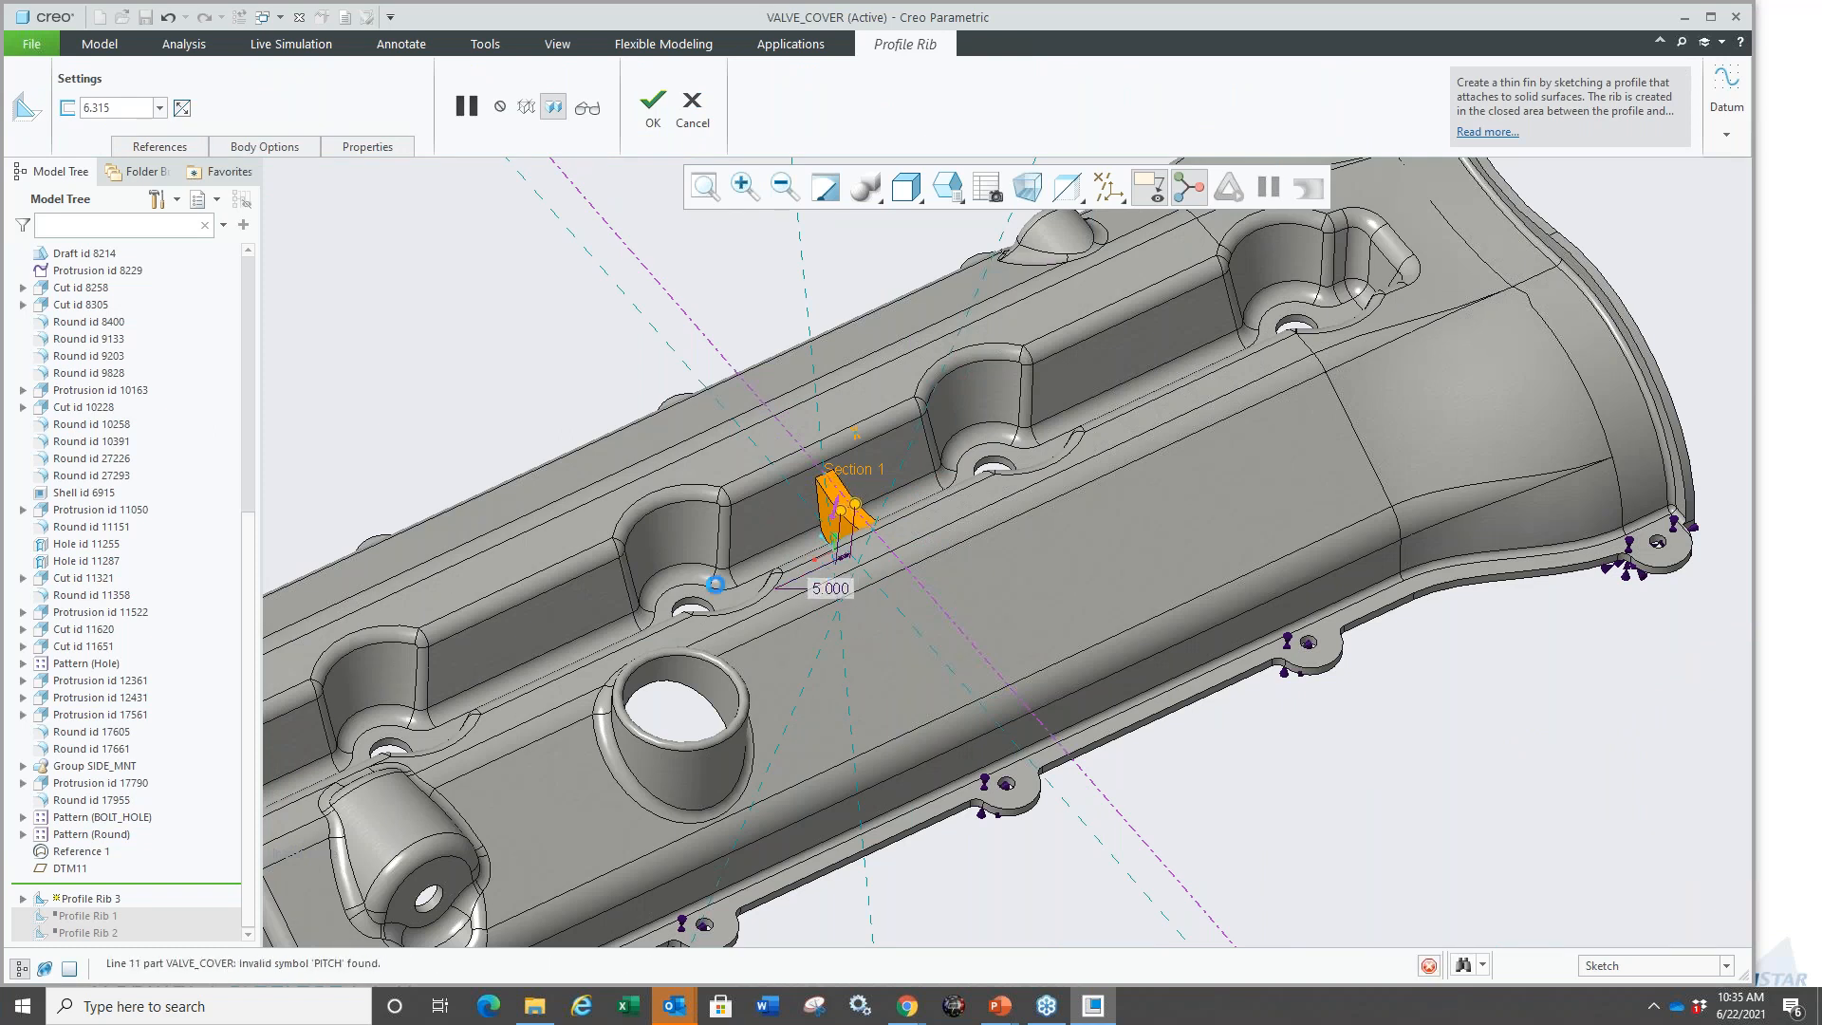
pyautogui.middleClick(577, 377)
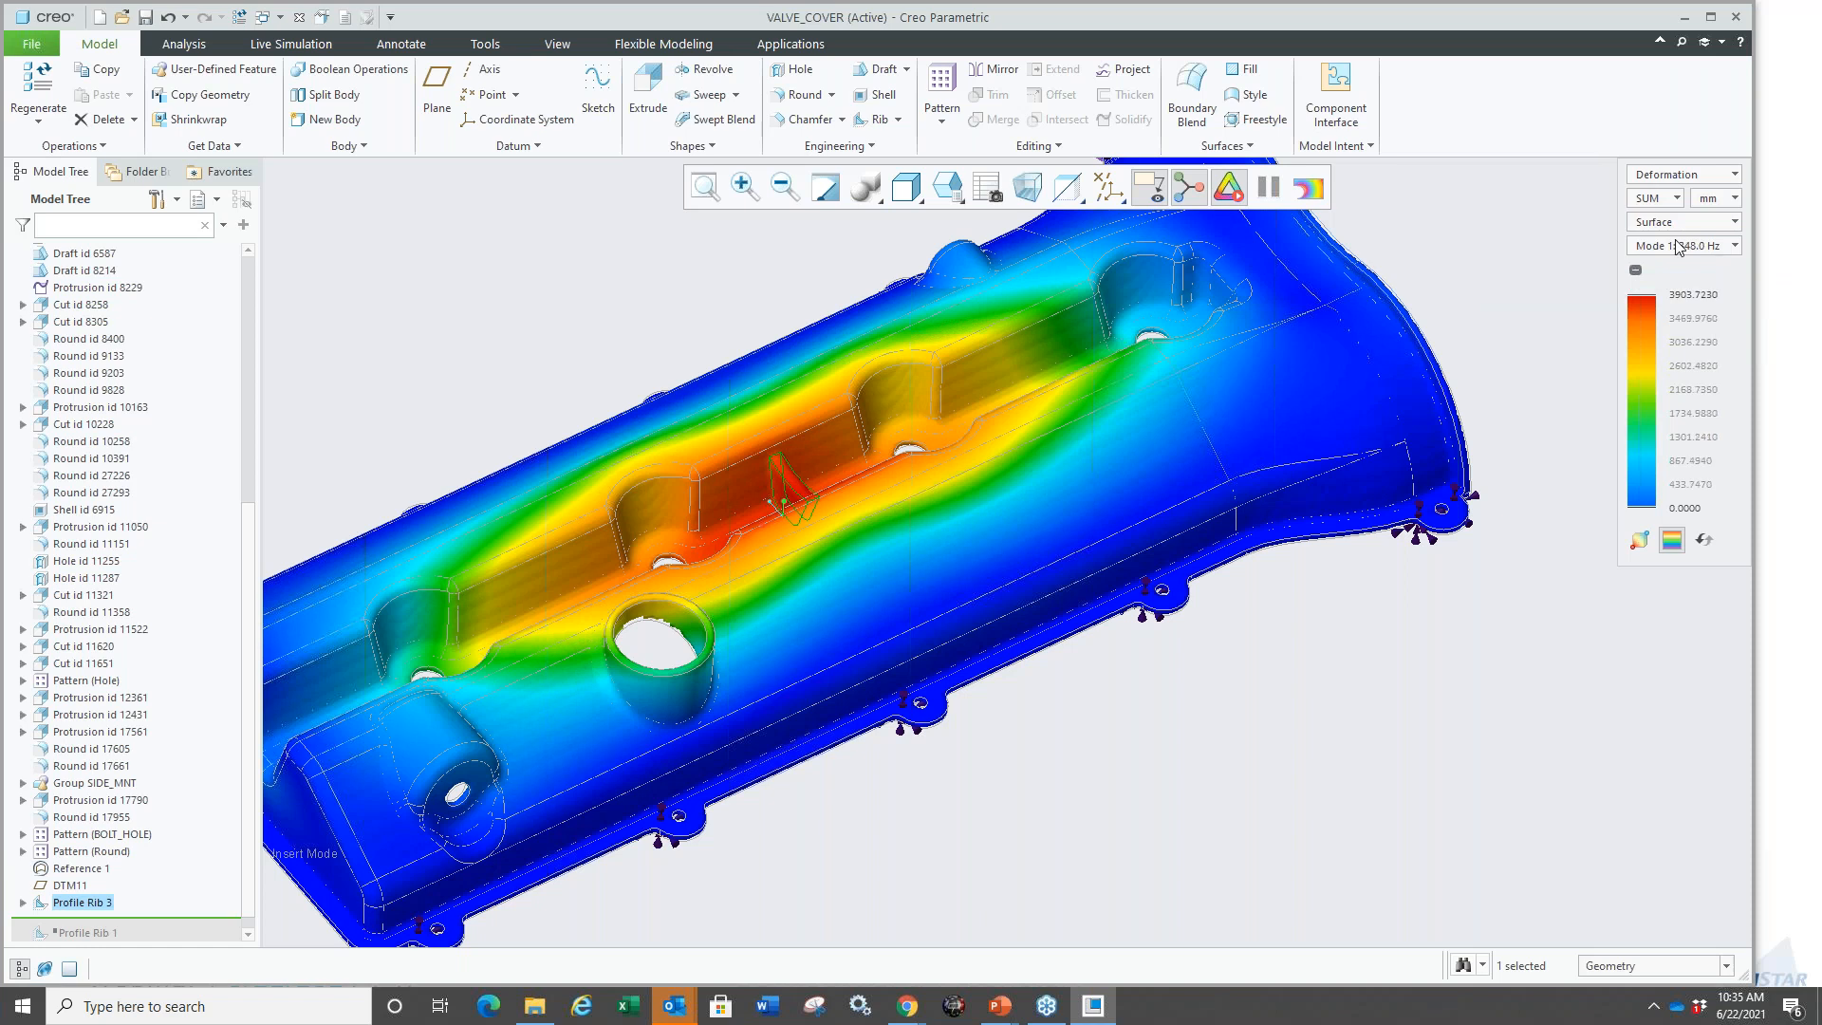
# Bring Profile Rib 1 and Profile Rib 2 back into the valve cover's active features on its underside.
pyautogui.moveTo(1164, 689)
pyautogui.mouseDown(button='middle')
pyautogui.moveTo(1126, 720)
pyautogui.moveTo(1202, 717)
pyautogui.moveTo(1157, 723)
pyautogui.moveTo(1147, 419)
pyautogui.moveTo(1107, 353)
pyautogui.moveTo(944, 407)
pyautogui.mouseUp(button='middle')
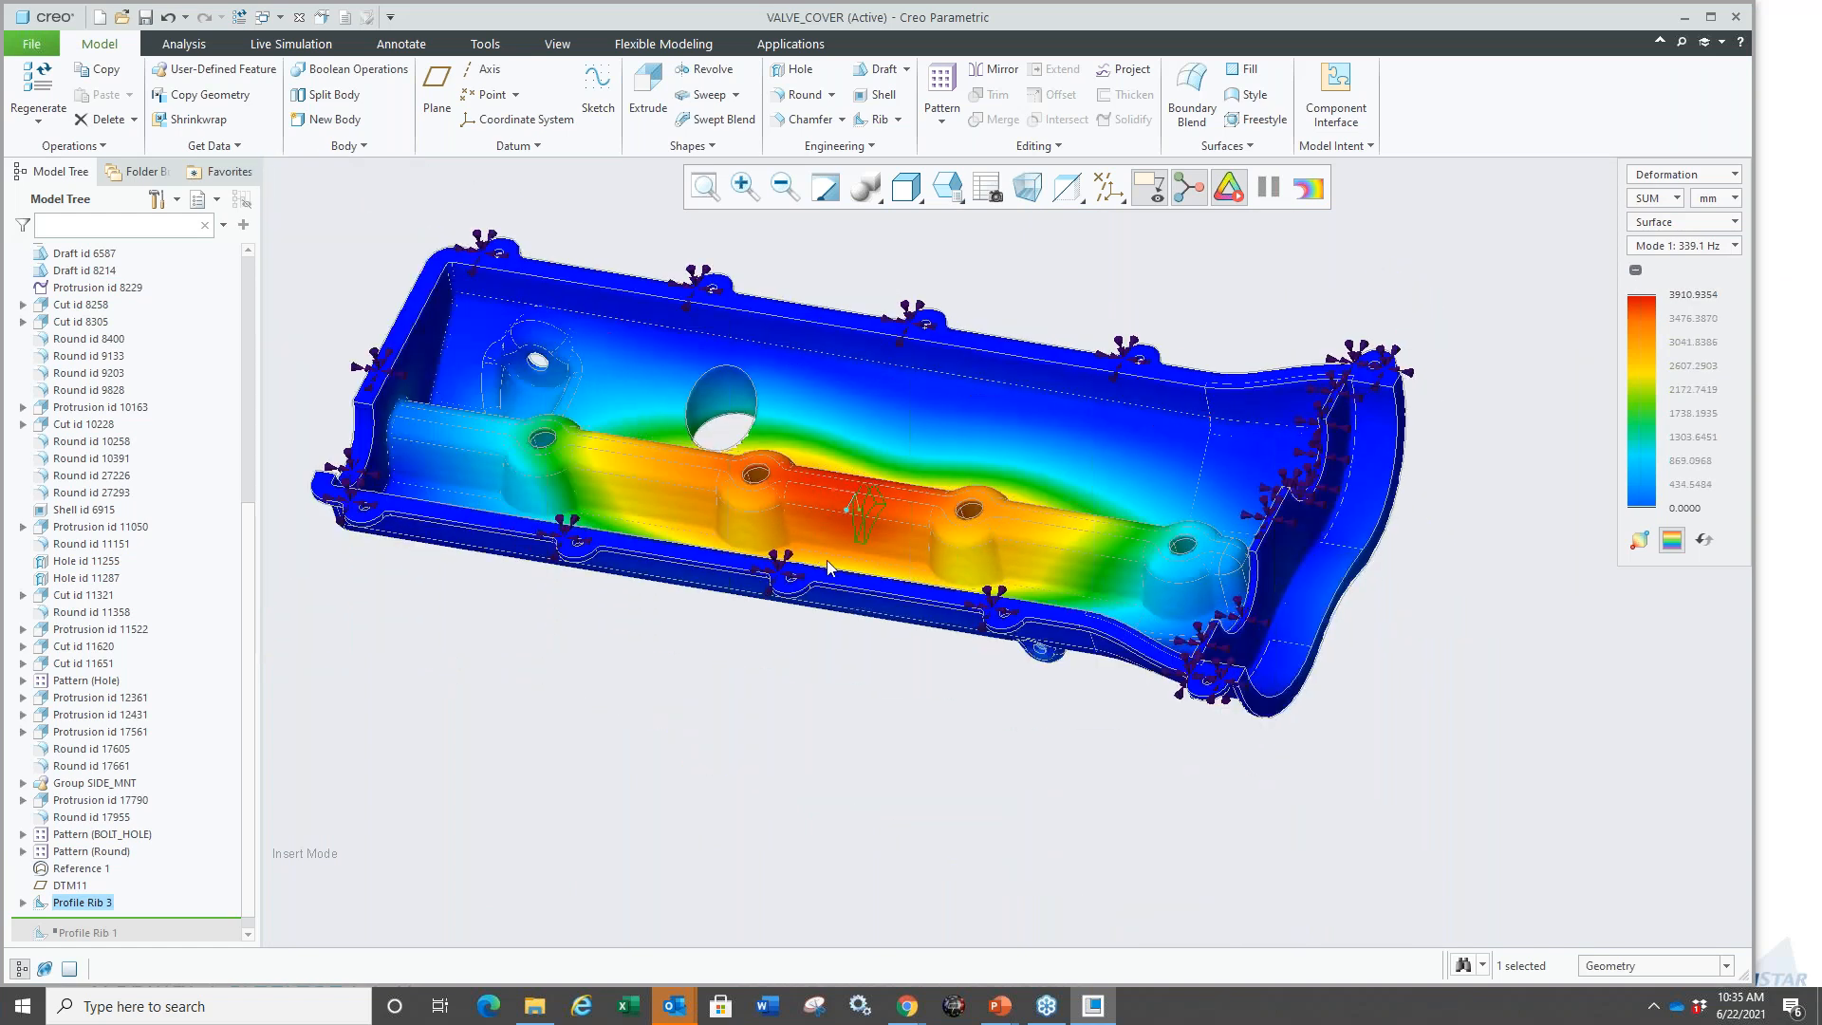
pyautogui.scroll(-1, 135, 918)
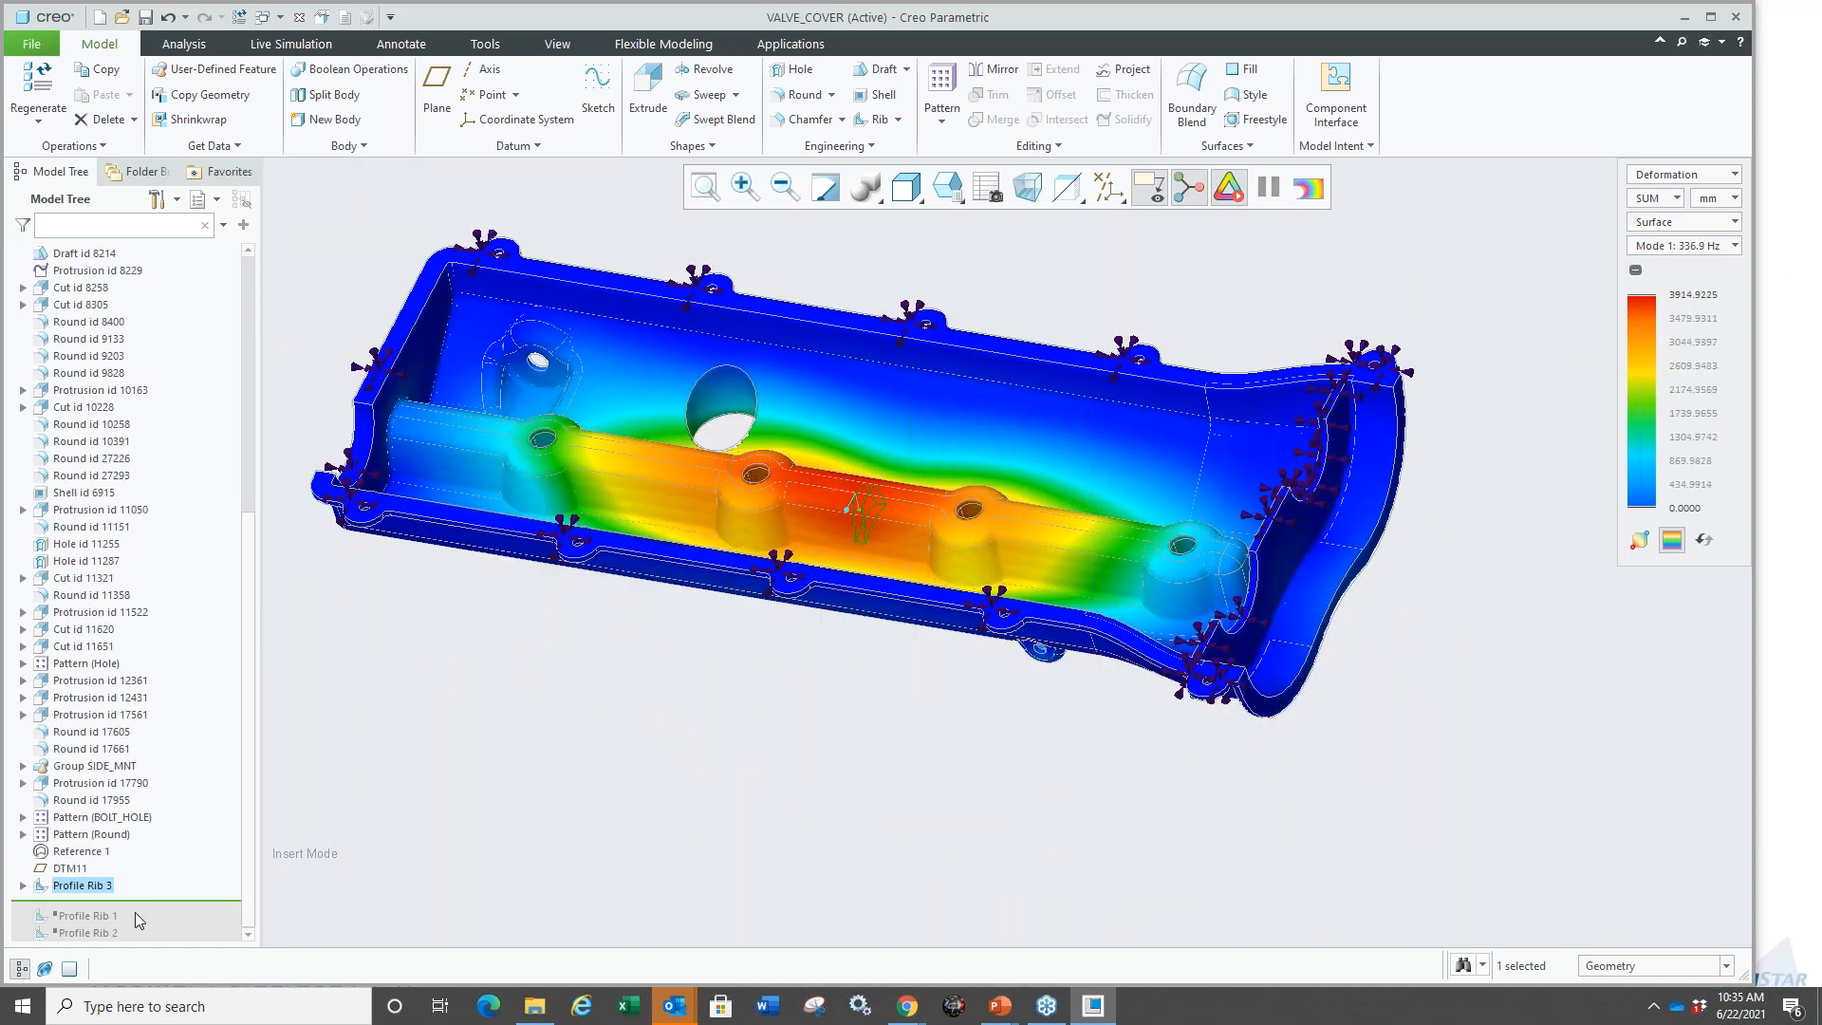
pyautogui.click(74, 917)
pyautogui.keyDown('ctrl'); pyautogui.click(78, 931); pyautogui.keyUp('ctrl')
pyautogui.click(91, 844)
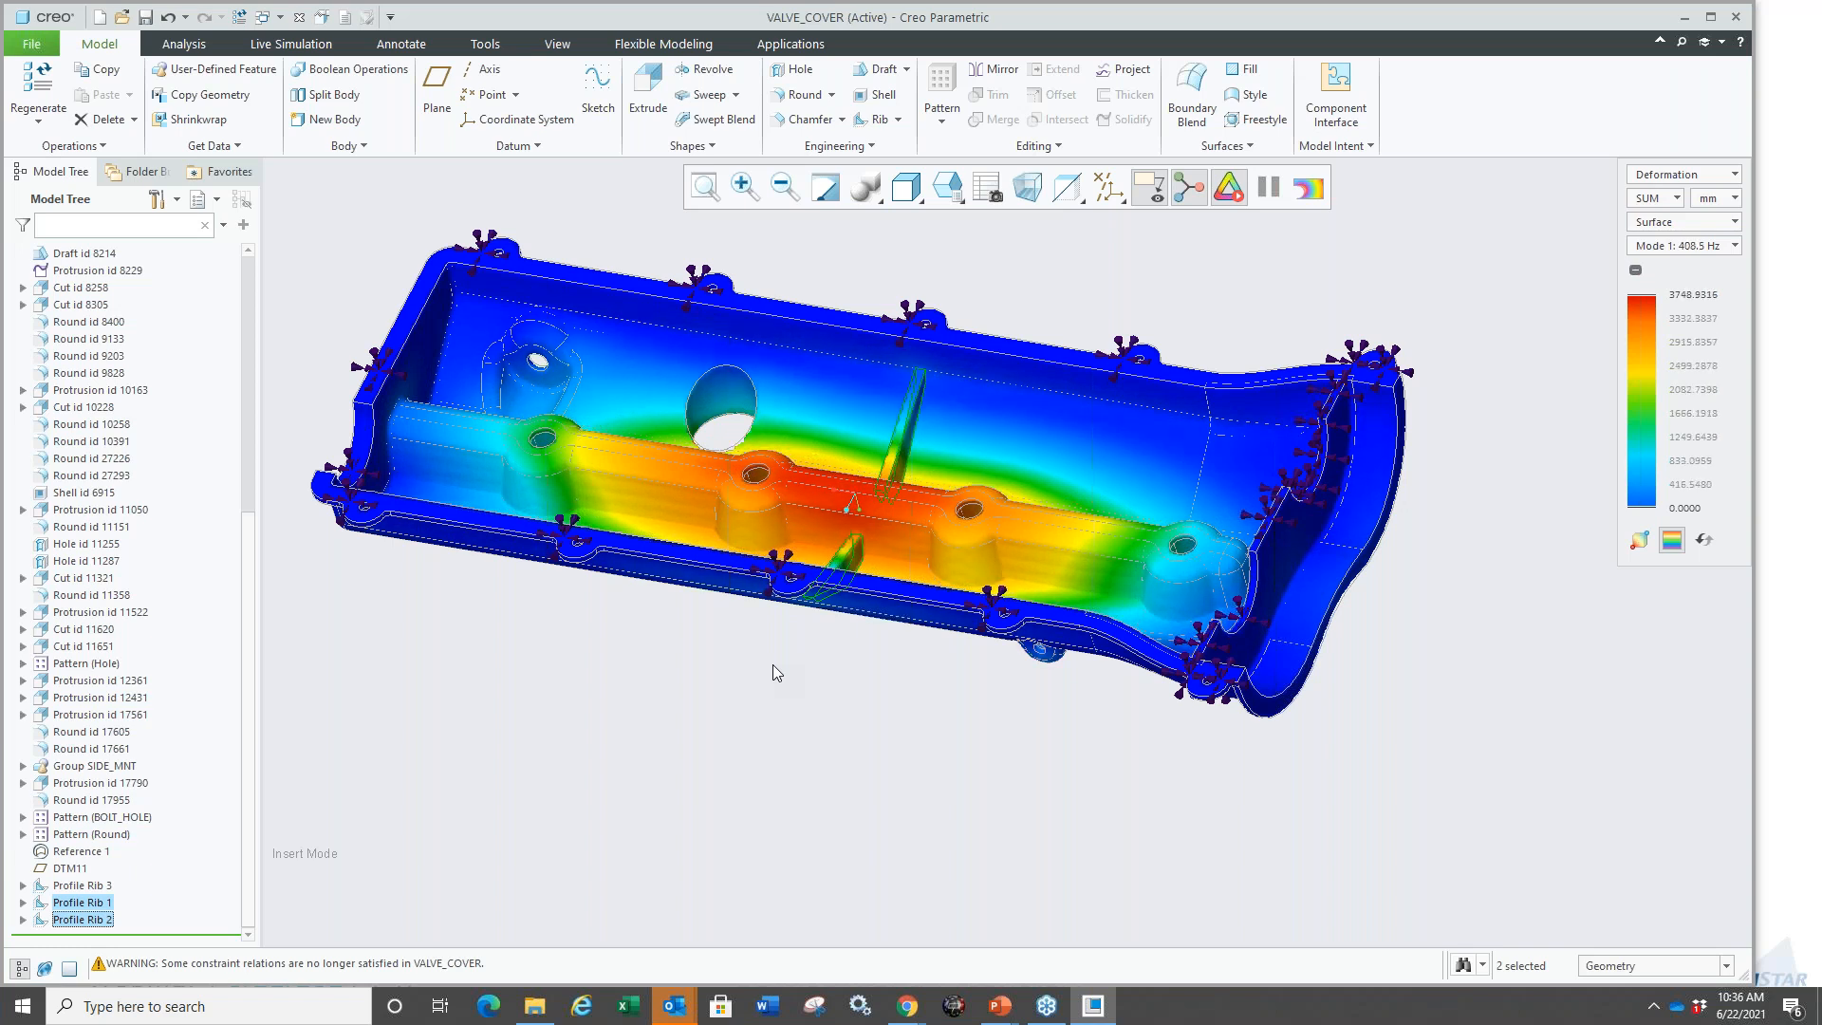
# Turn off the live simulation on the ribbed valve cover and clear the selection of the two ribs.
pyautogui.moveTo(835, 655)
pyautogui.mouseDown(button='middle')
pyautogui.moveTo(814, 680)
pyautogui.moveTo(853, 662)
pyautogui.moveTo(838, 651)
pyautogui.moveTo(840, 679)
pyautogui.mouseUp(button='middle')
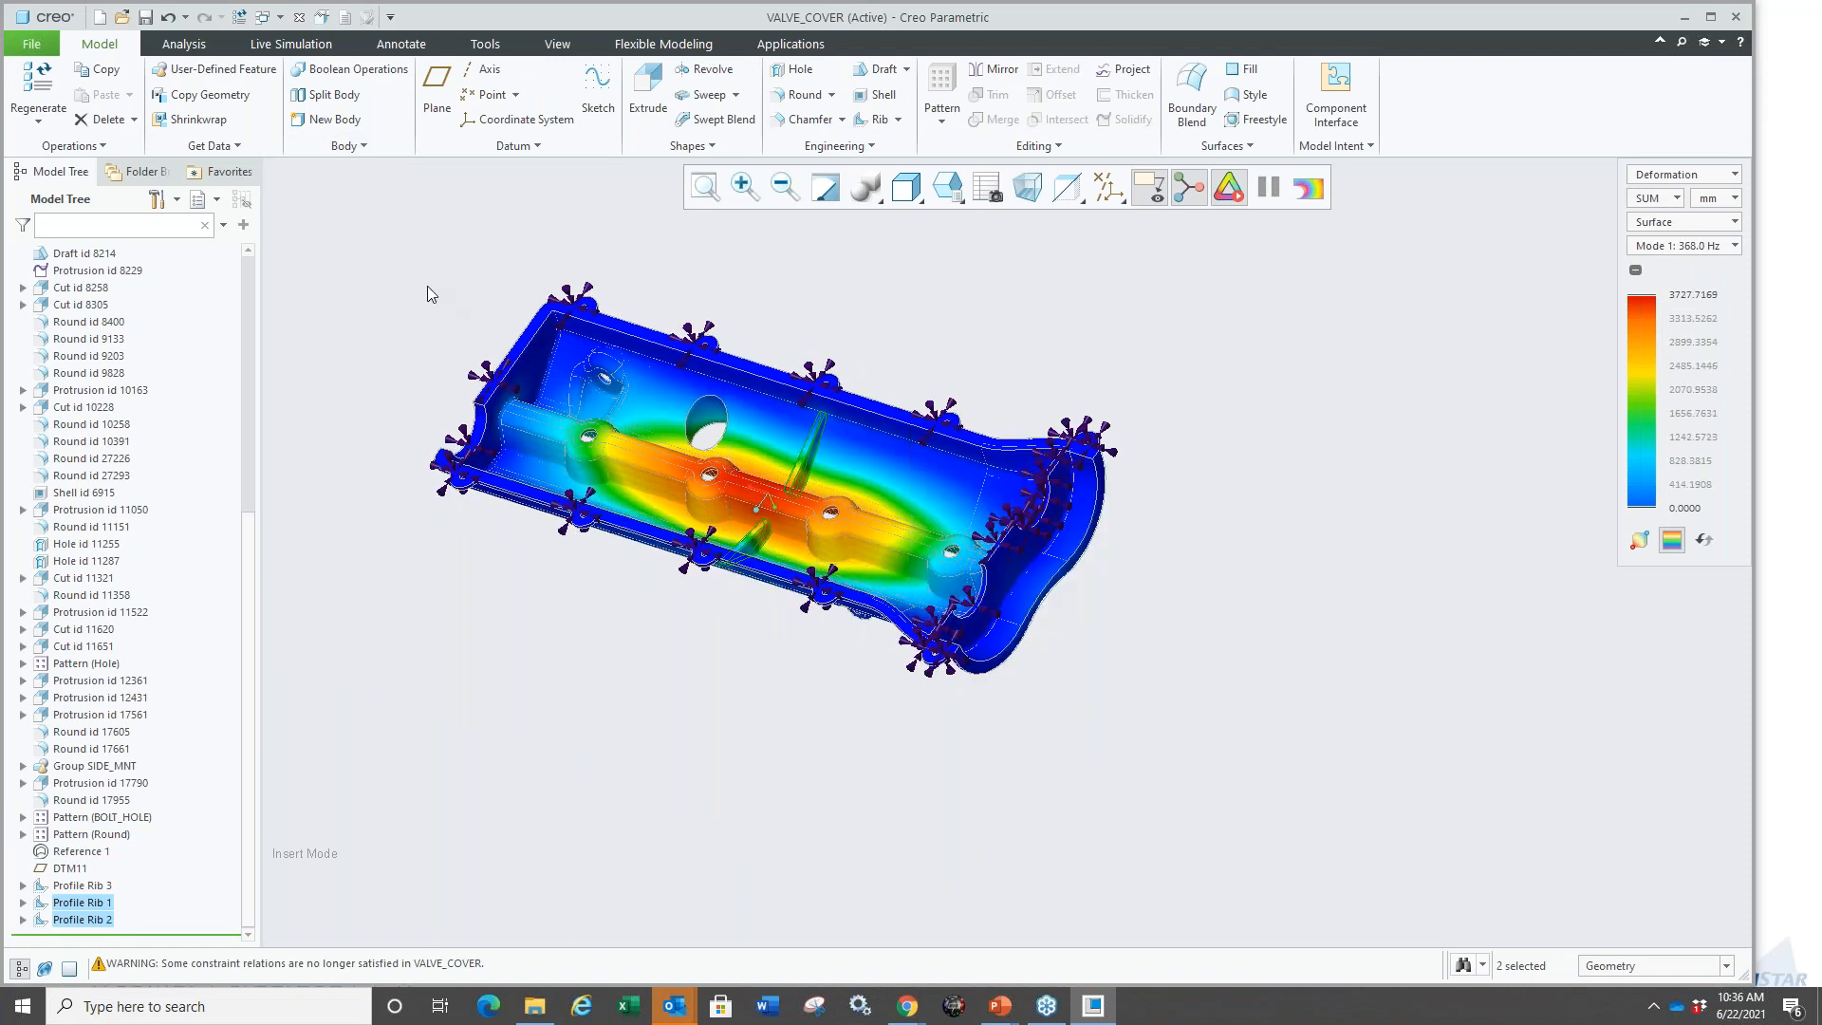
pyautogui.click(1229, 188)
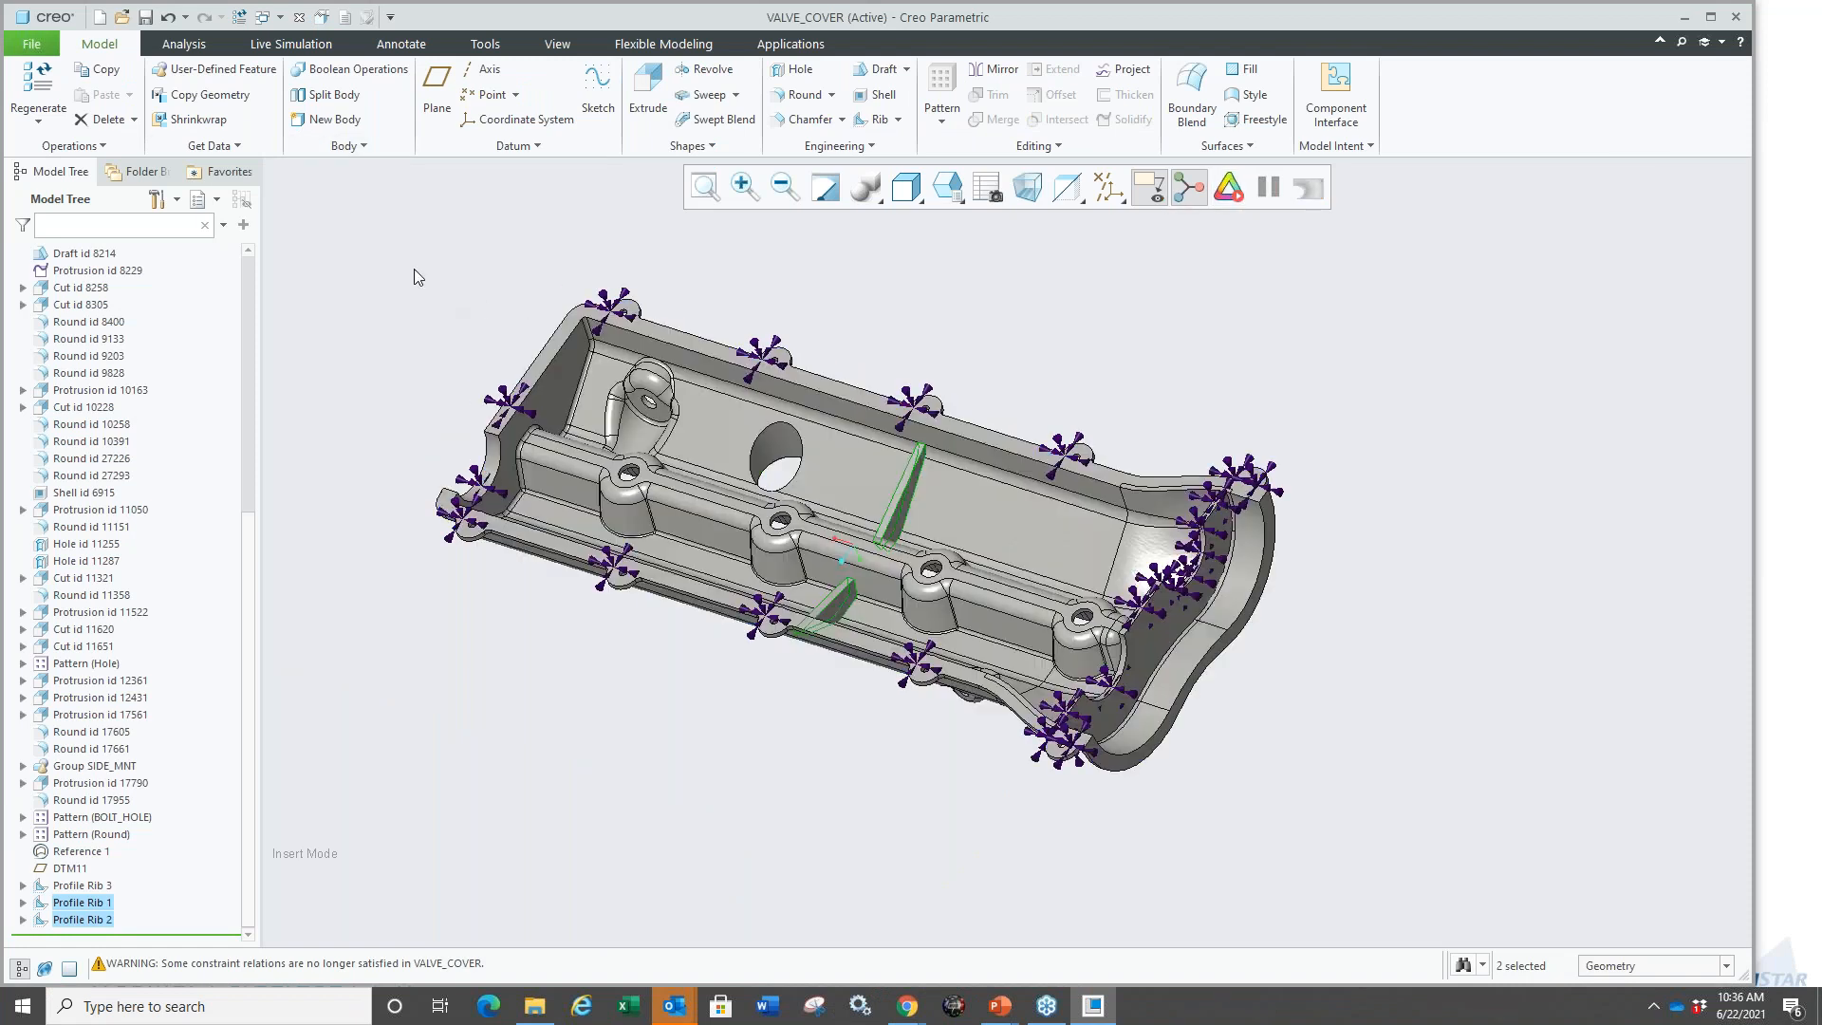
pyautogui.click(415, 276)
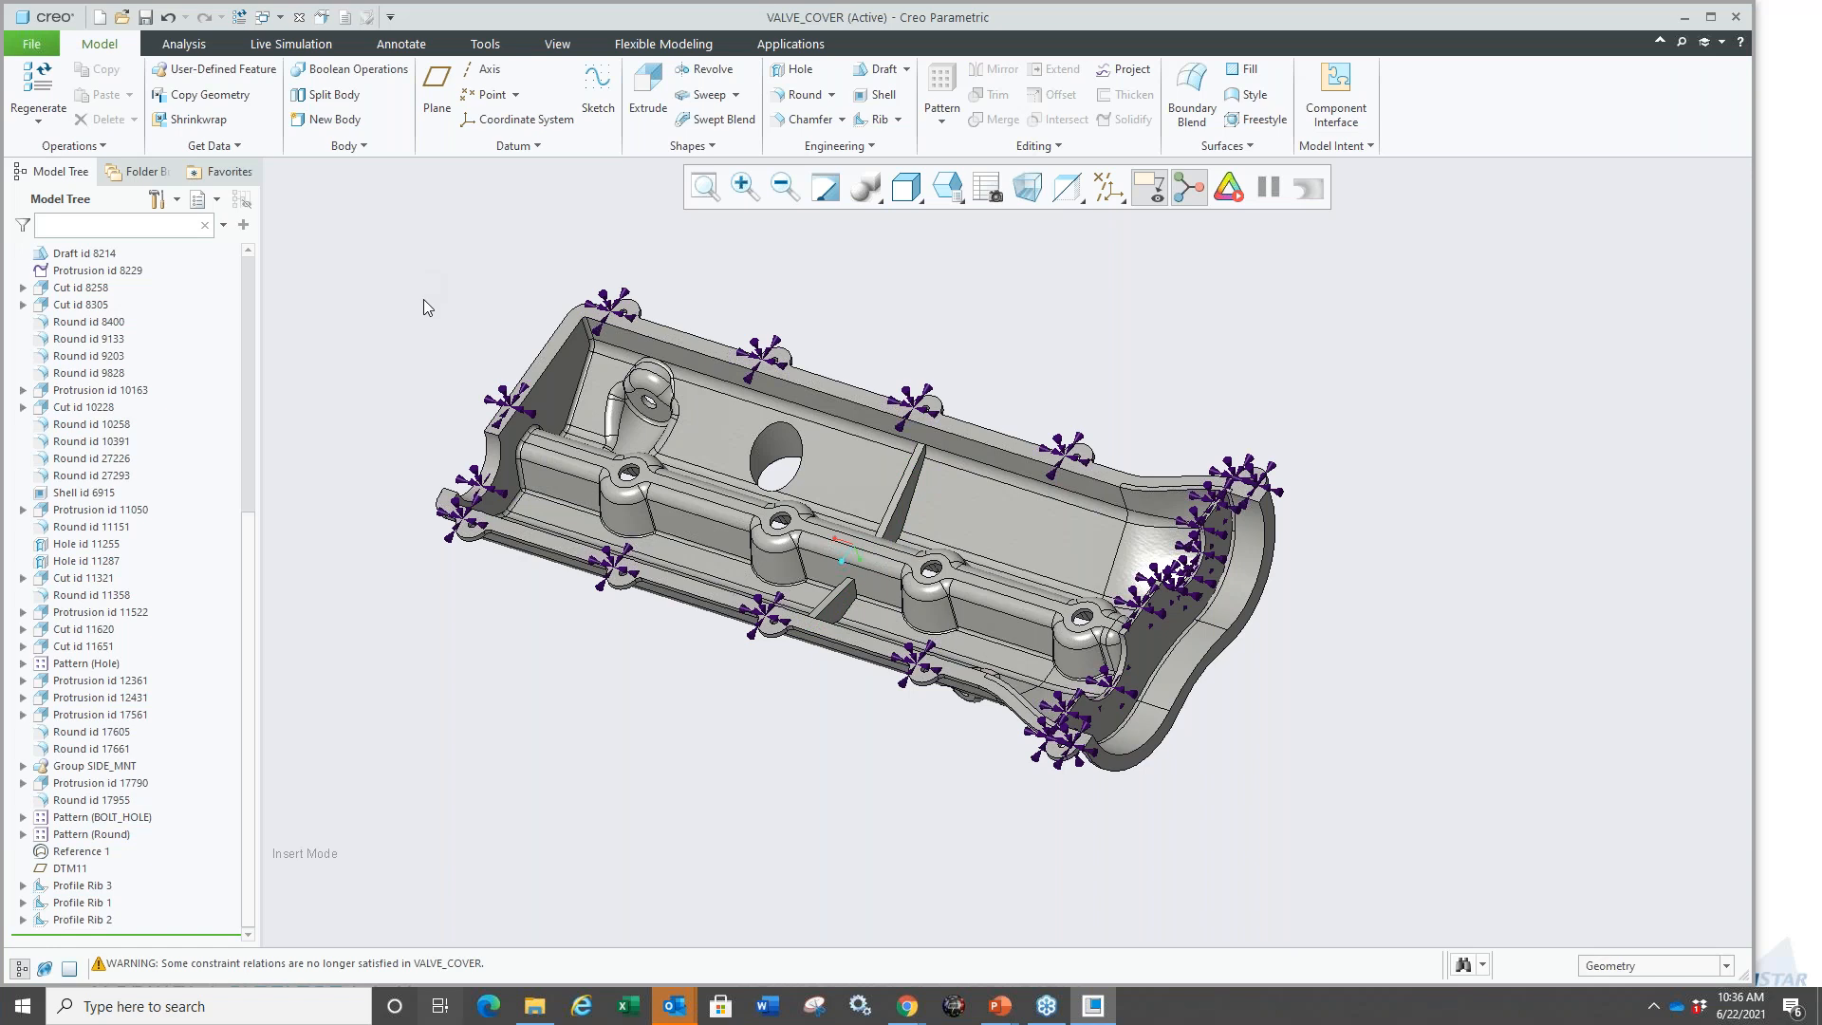
# Switch to the PowerPoint slide show CSL Creo Sim.pptx and advance to the CSL Fluids slide.
pyautogui.press('super+Tab')
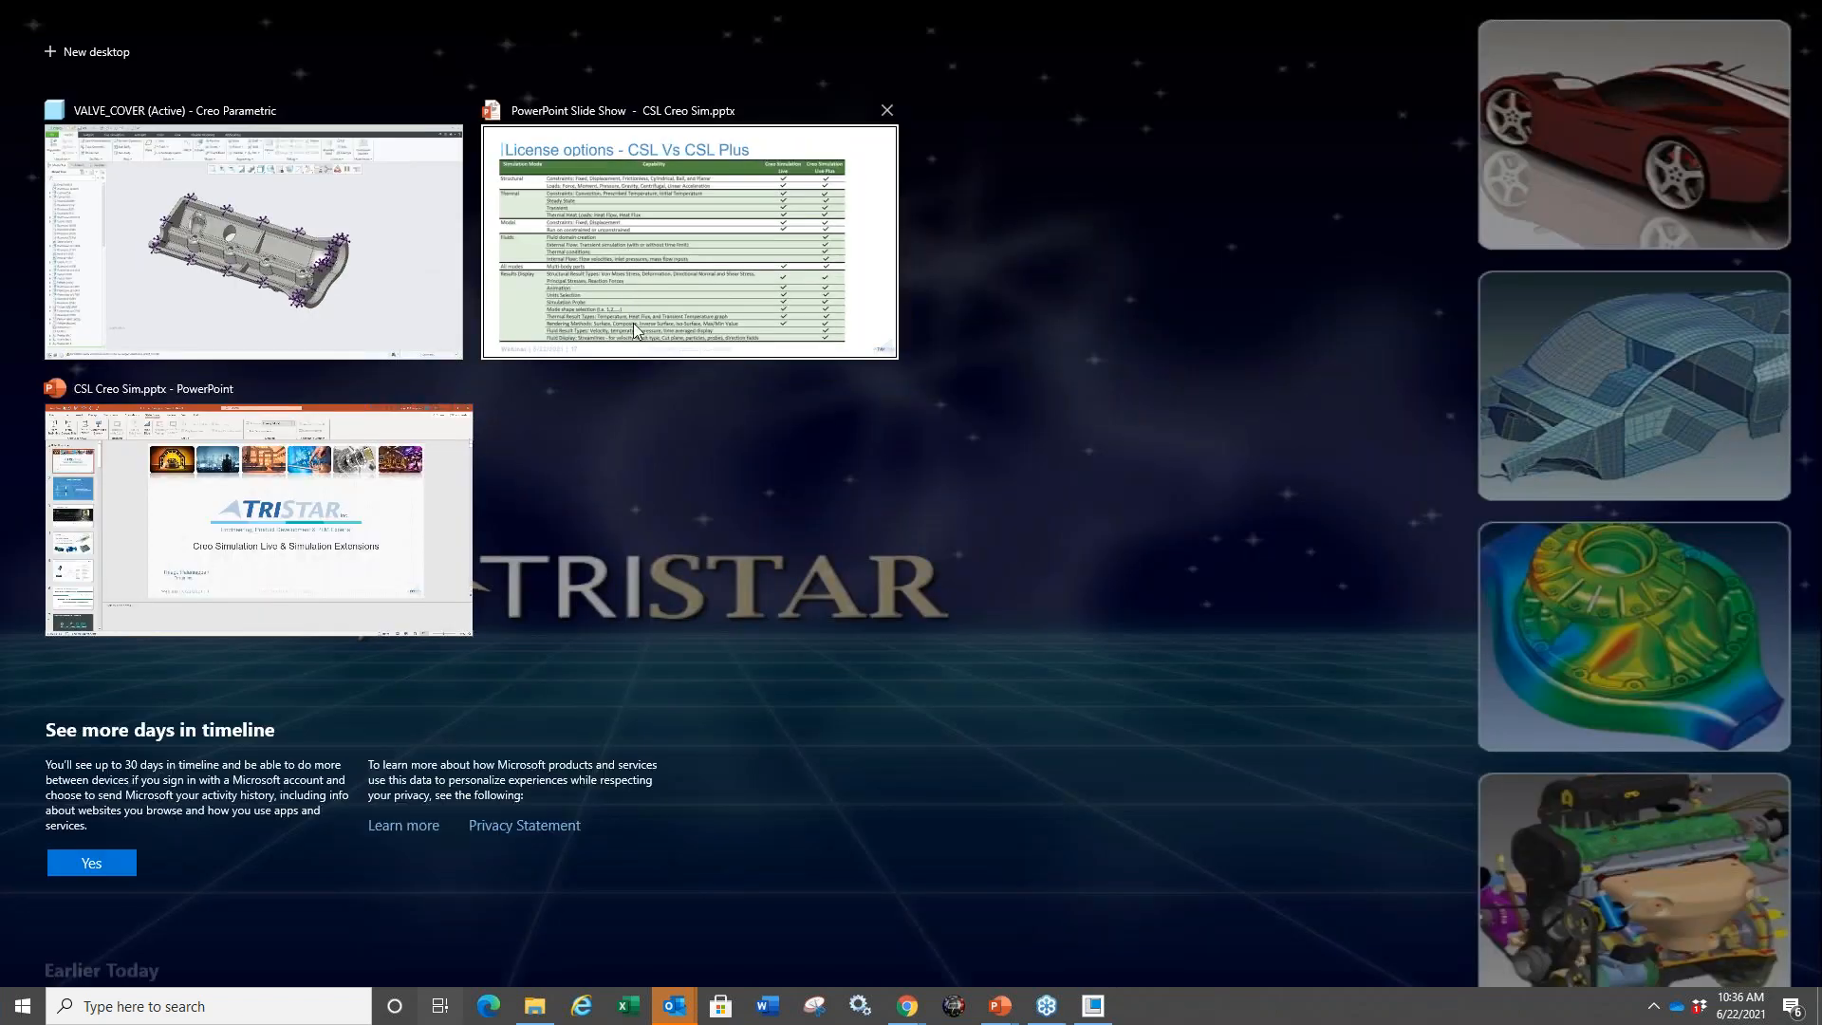
pyautogui.click(693, 356)
pyautogui.press('Right')
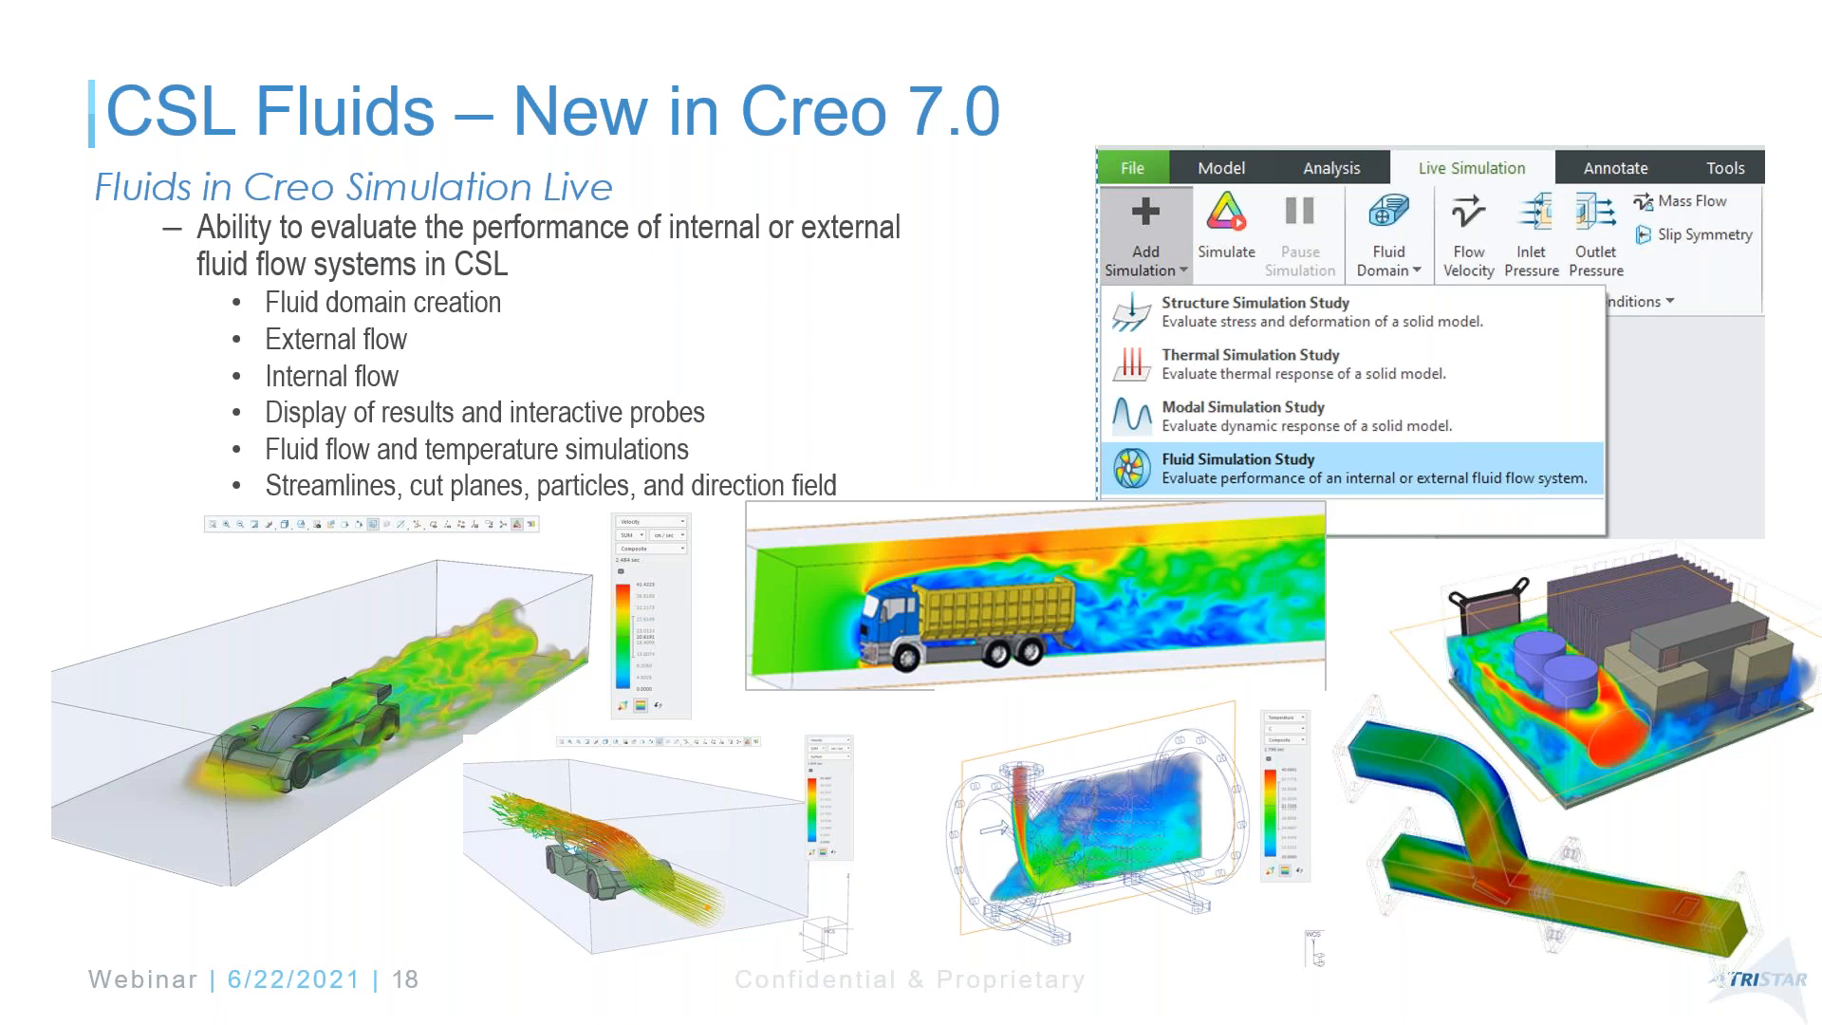
# Switch back to Creo Parametric and close the valve cover part.
pyautogui.hotkey('alt', 'Tab')
pyautogui.press('super+Tab')
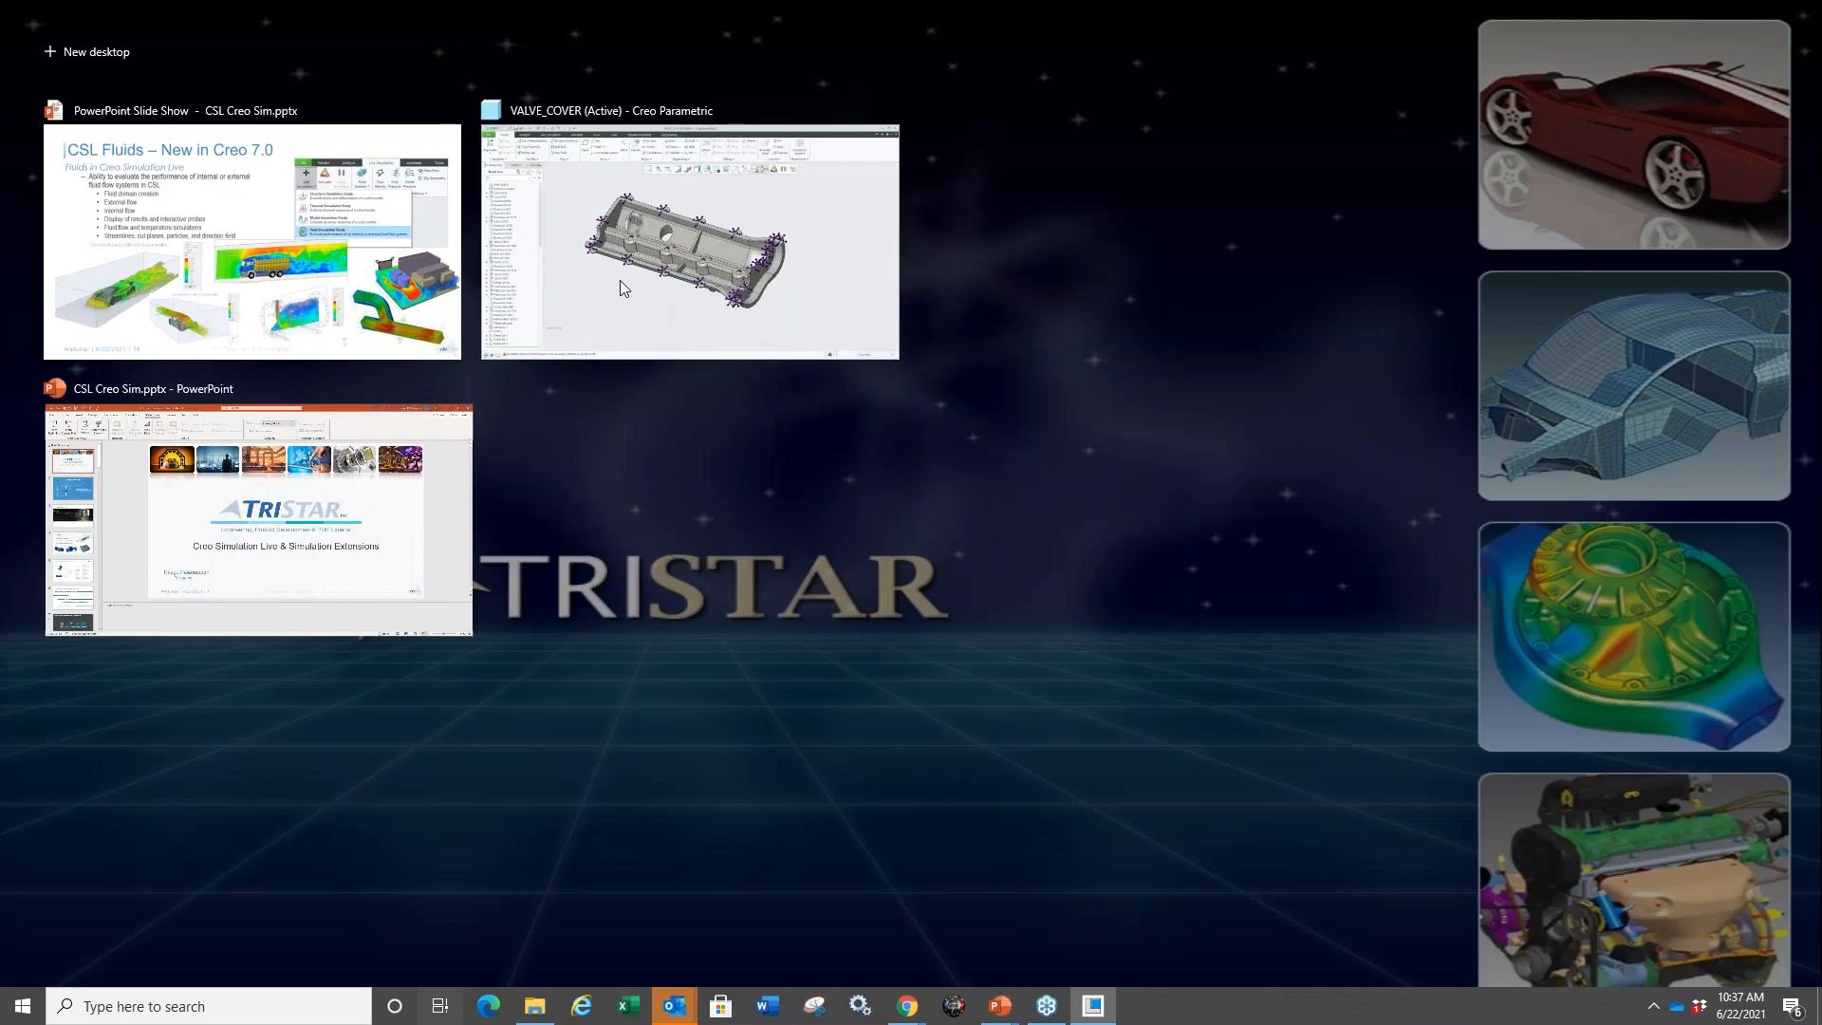
pyautogui.click(618, 281)
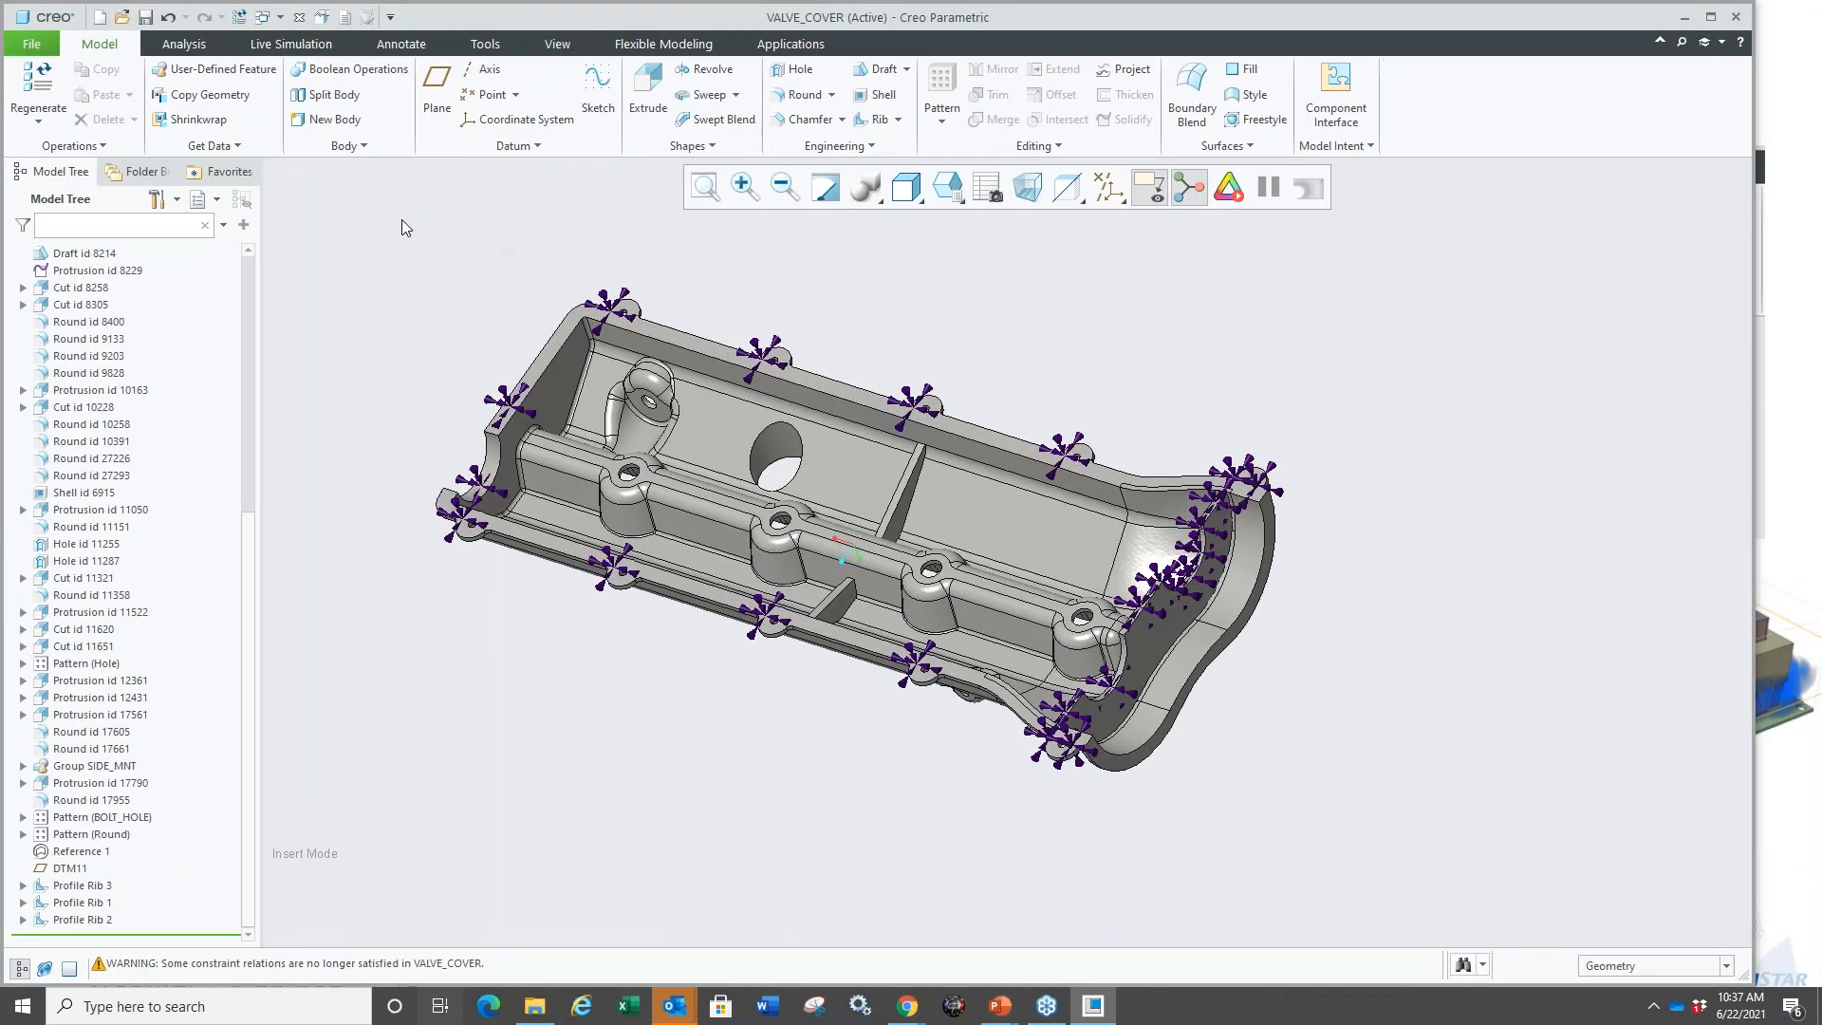
pyautogui.click(299, 18)
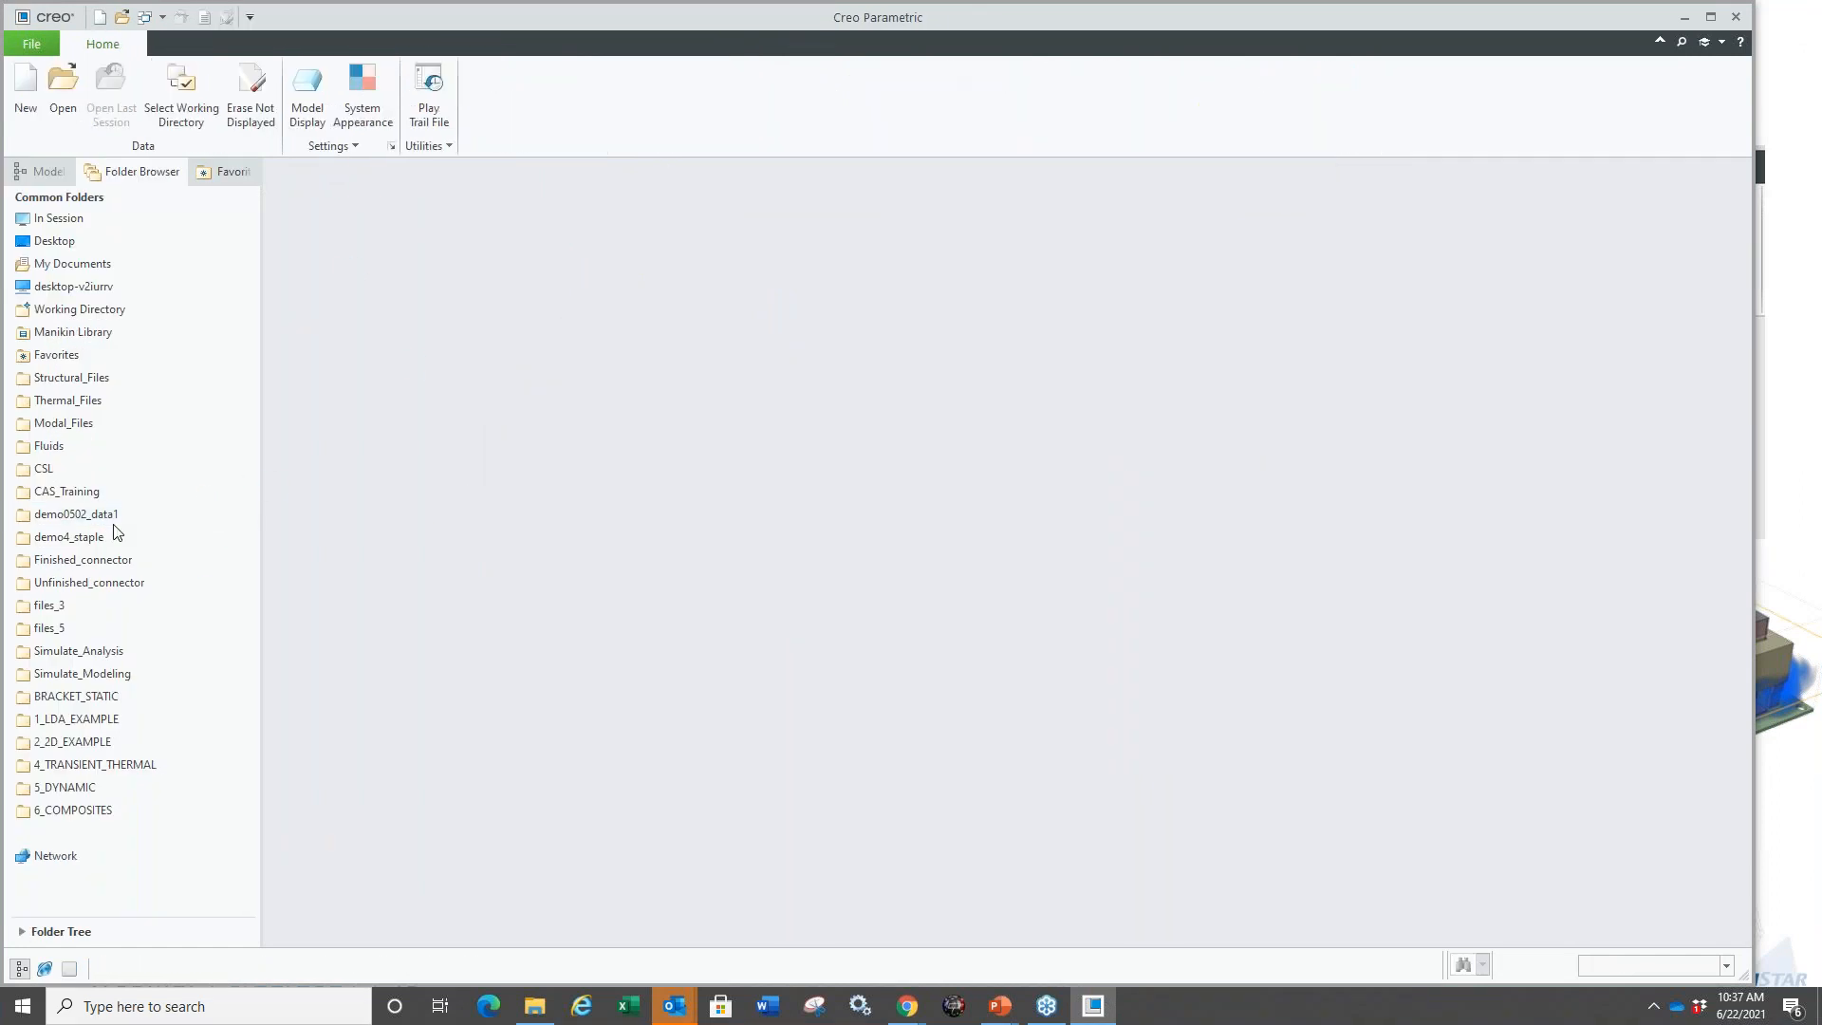
# Open thermal_mixer.prt from the Fluids folder and examine the mixer's main pipe opening and small flanged inlet.
pyautogui.click(67, 446)
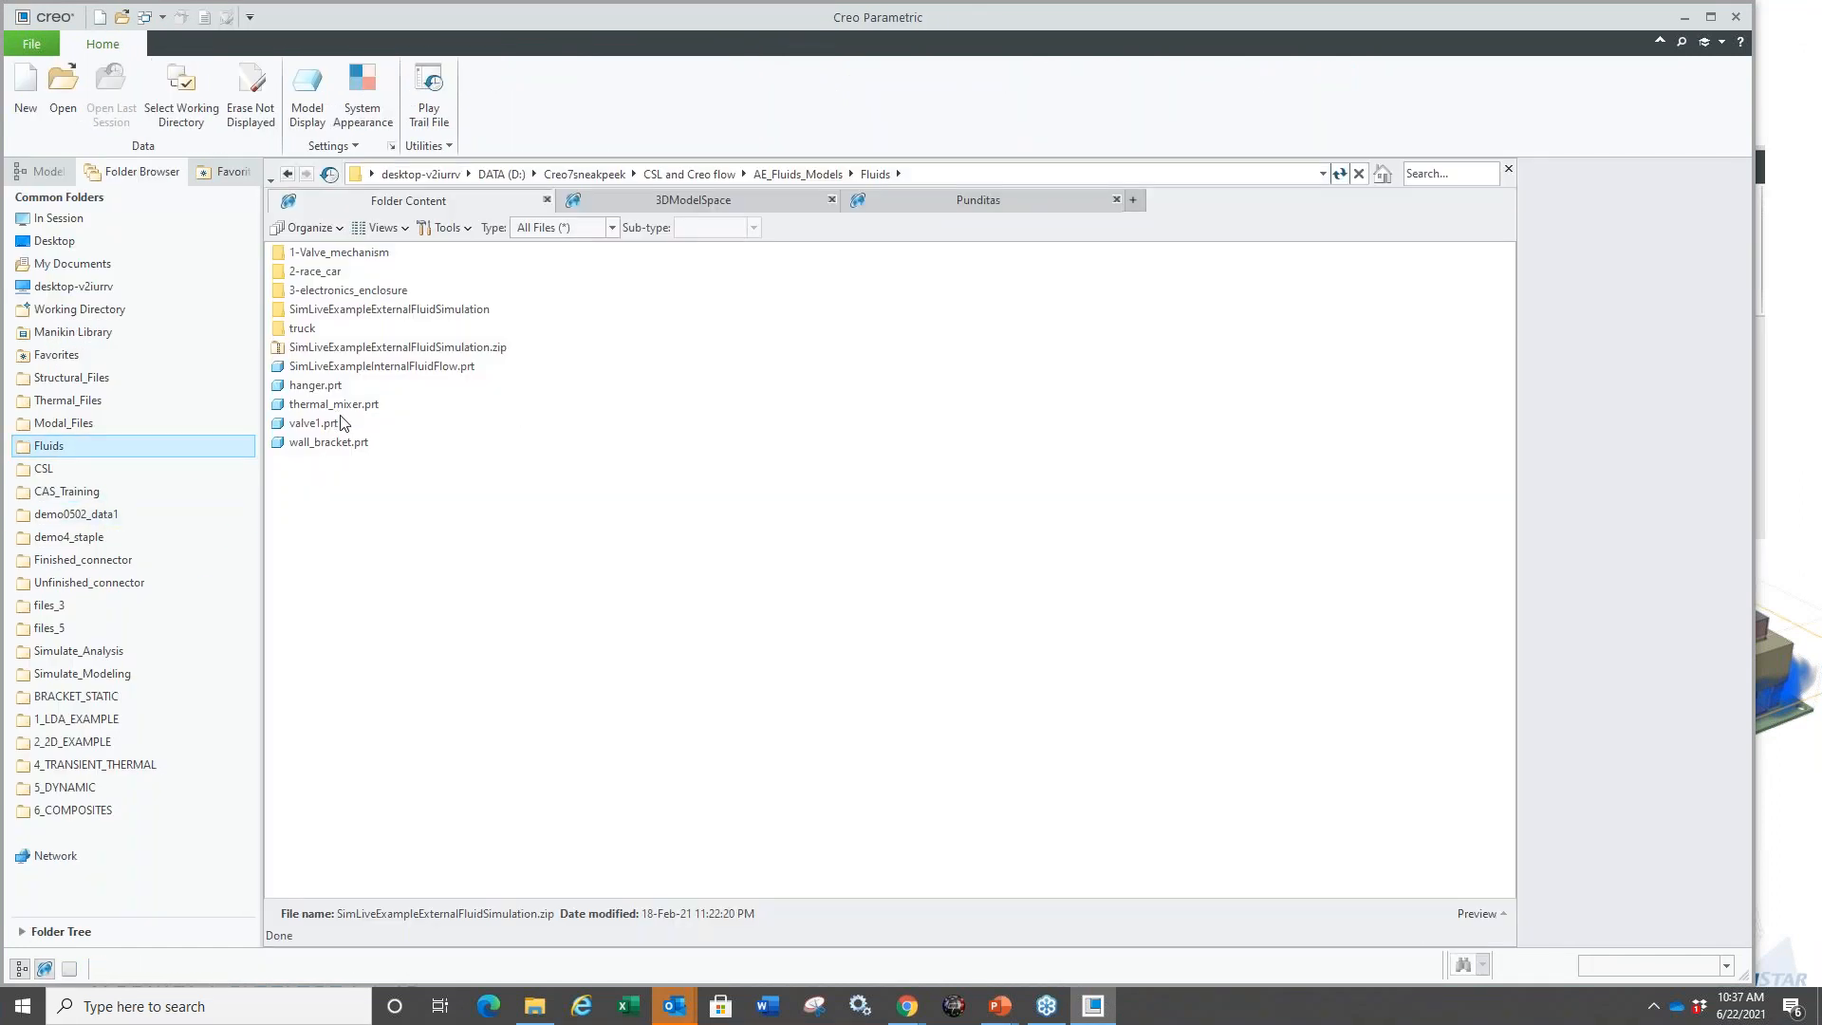
pyautogui.doubleClick(333, 404)
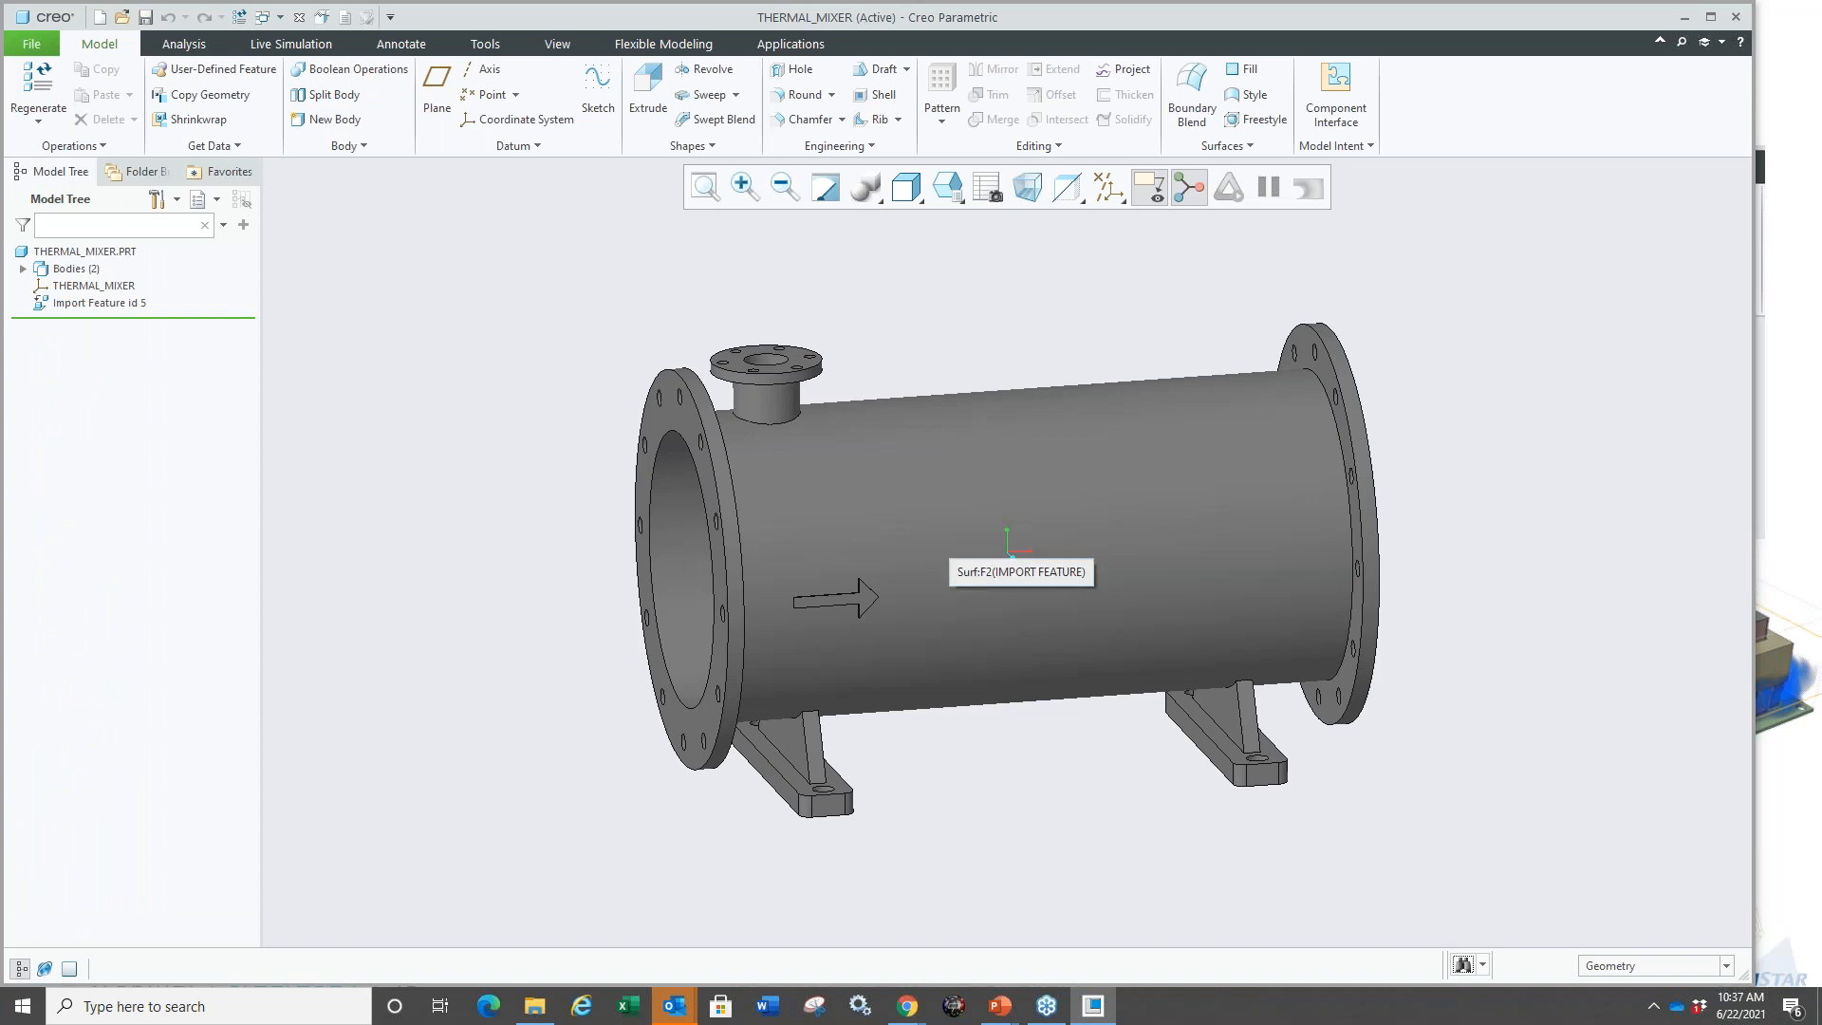
pyautogui.moveTo(934, 720)
pyautogui.mouseDown(button='middle')
pyautogui.moveTo(1041, 692)
pyautogui.moveTo(924, 723)
pyautogui.moveTo(966, 703)
pyautogui.mouseUp(button='middle')
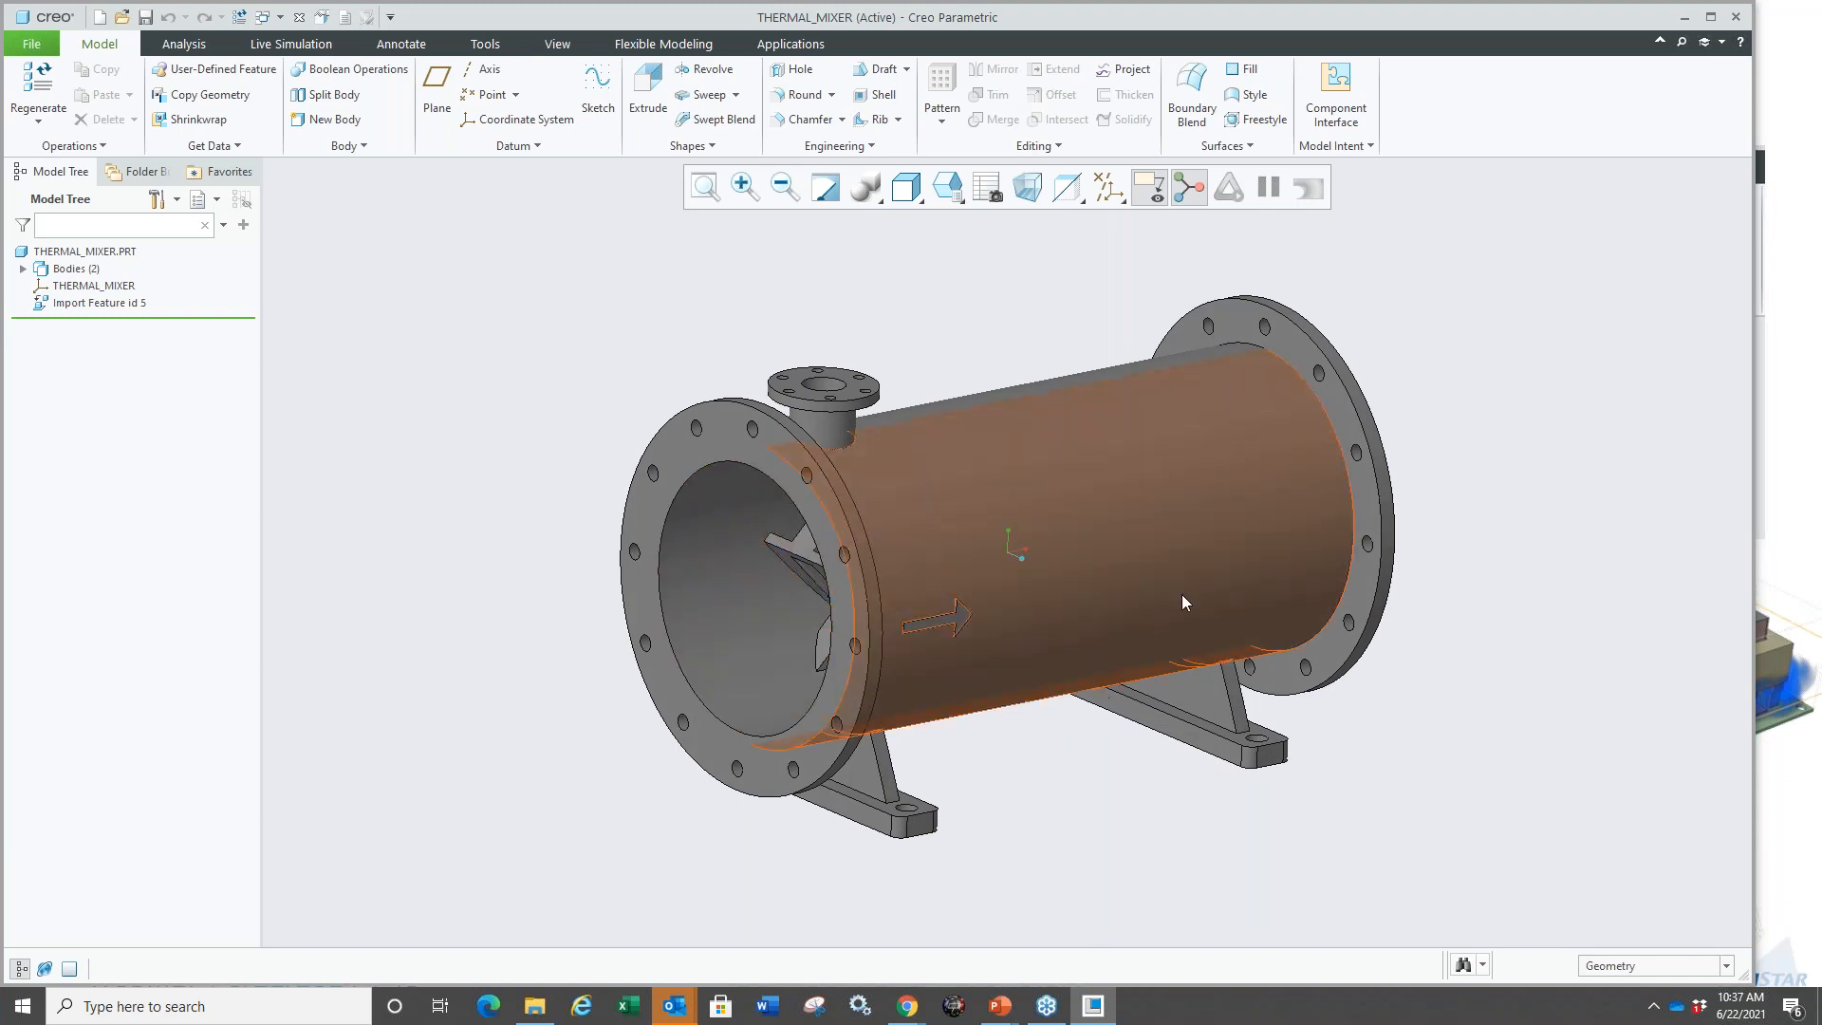
pyautogui.scroll(-3, 1184, 594)
pyautogui.scroll(2, 999, 601)
pyautogui.moveTo(1000, 600); pyautogui.dragTo(987, 615, button='middle')
pyautogui.scroll(-2, 791, 461)
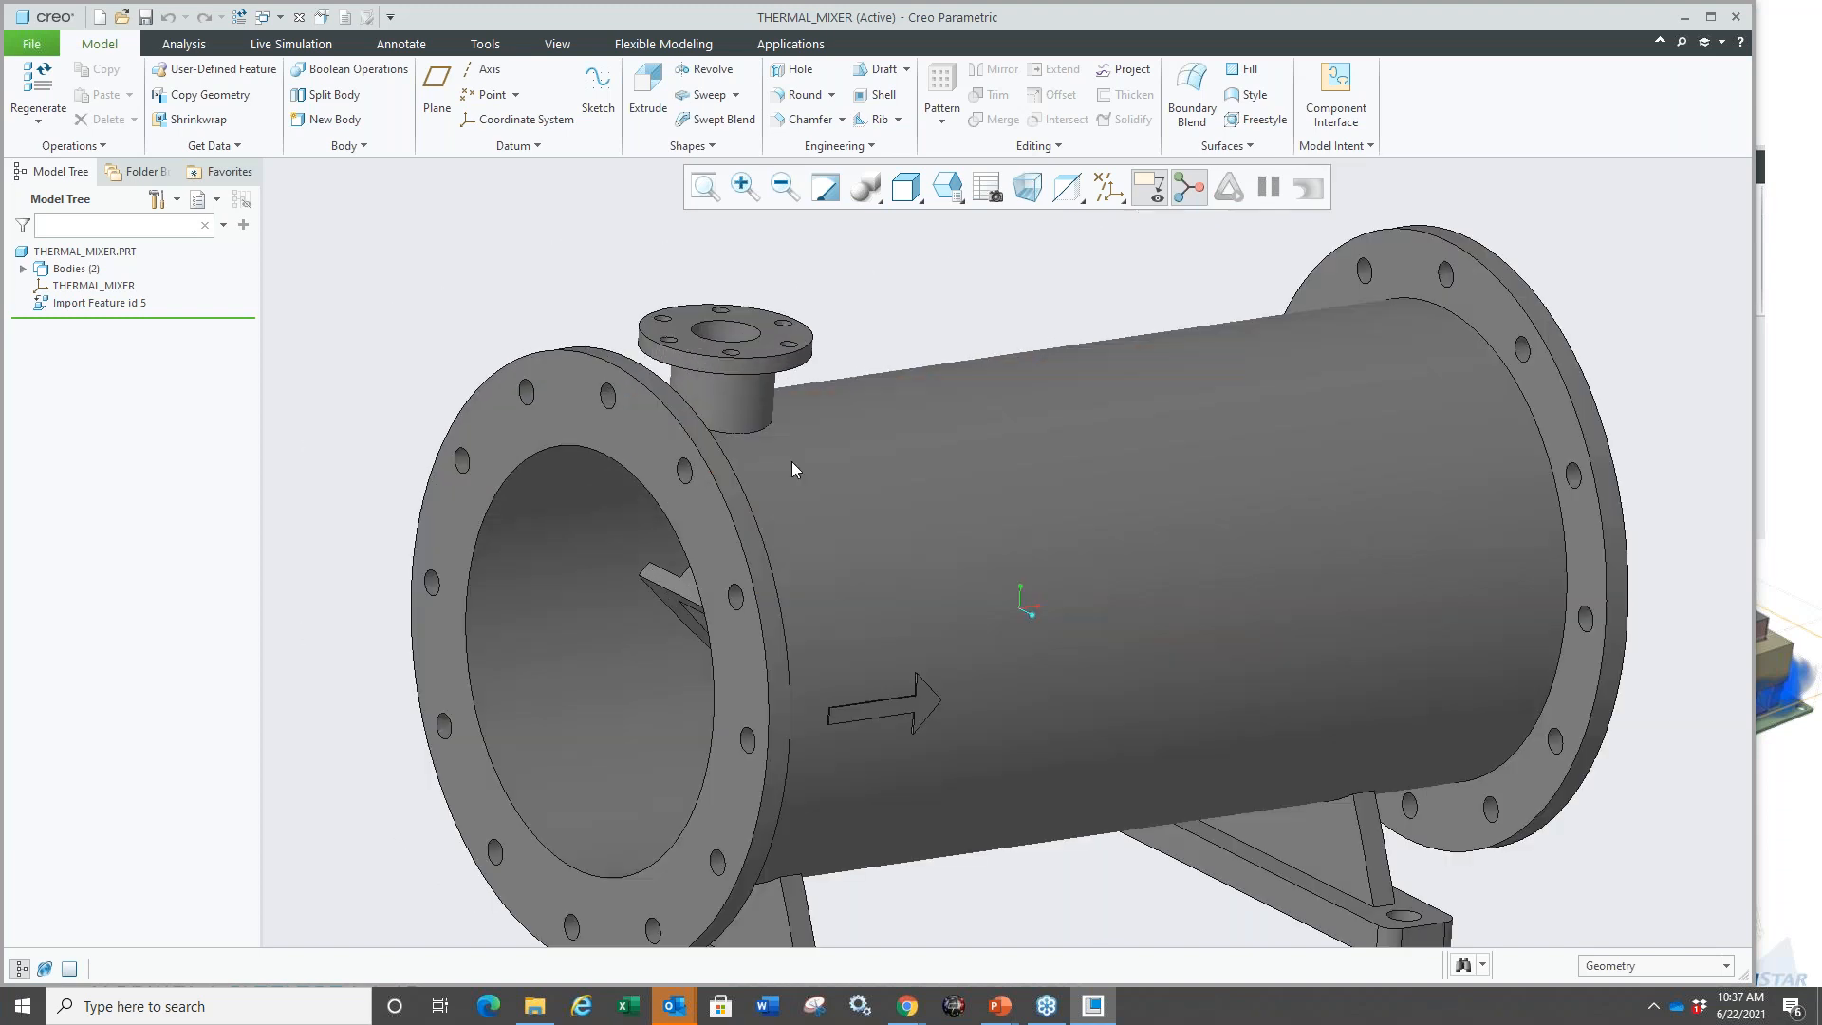
pyautogui.scroll(2, 791, 461)
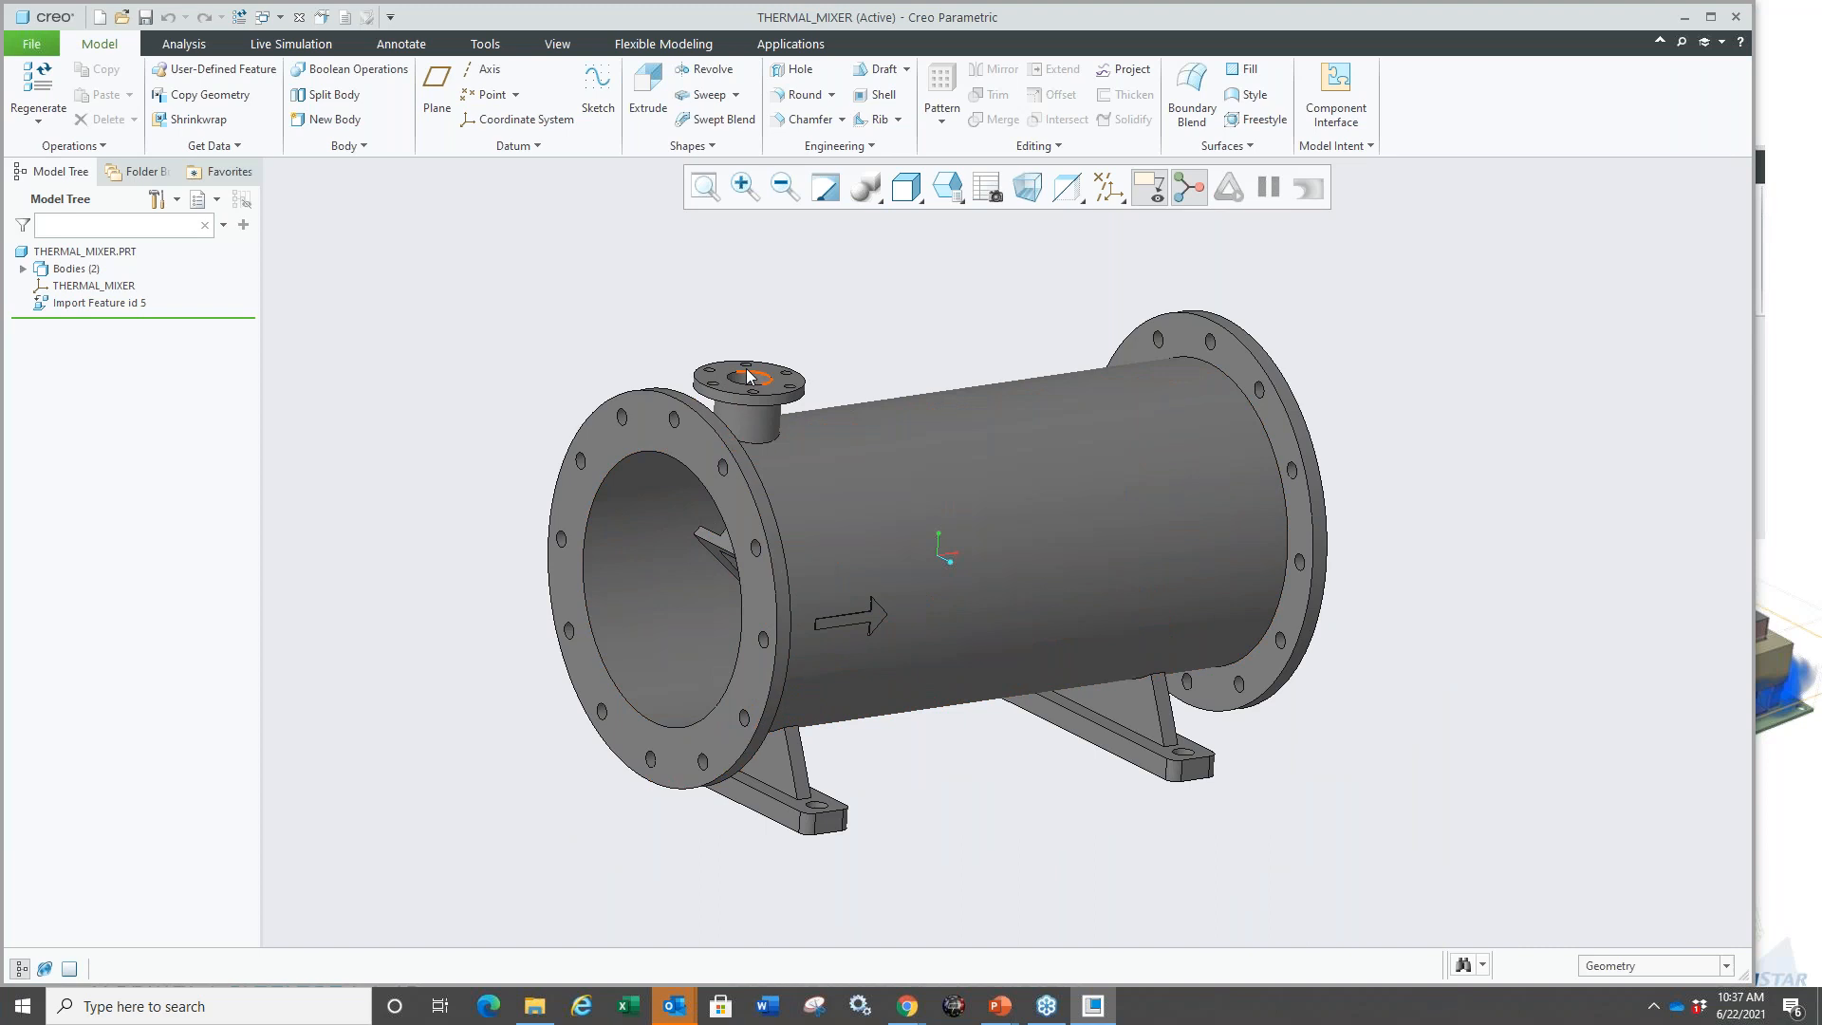
# Add a Fluid Simulation Study to the thermal mixer.
pyautogui.moveTo(907, 600)
pyautogui.mouseDown(button='middle')
pyautogui.moveTo(1186, 598)
pyautogui.moveTo(923, 587)
pyautogui.moveTo(901, 655)
pyautogui.moveTo(1281, 636)
pyautogui.moveTo(1083, 683)
pyautogui.moveTo(1181, 695)
pyautogui.moveTo(1113, 674)
pyautogui.mouseUp(button='middle')
pyautogui.scroll(3, 1016, 595)
pyautogui.scroll(-3, 995, 584)
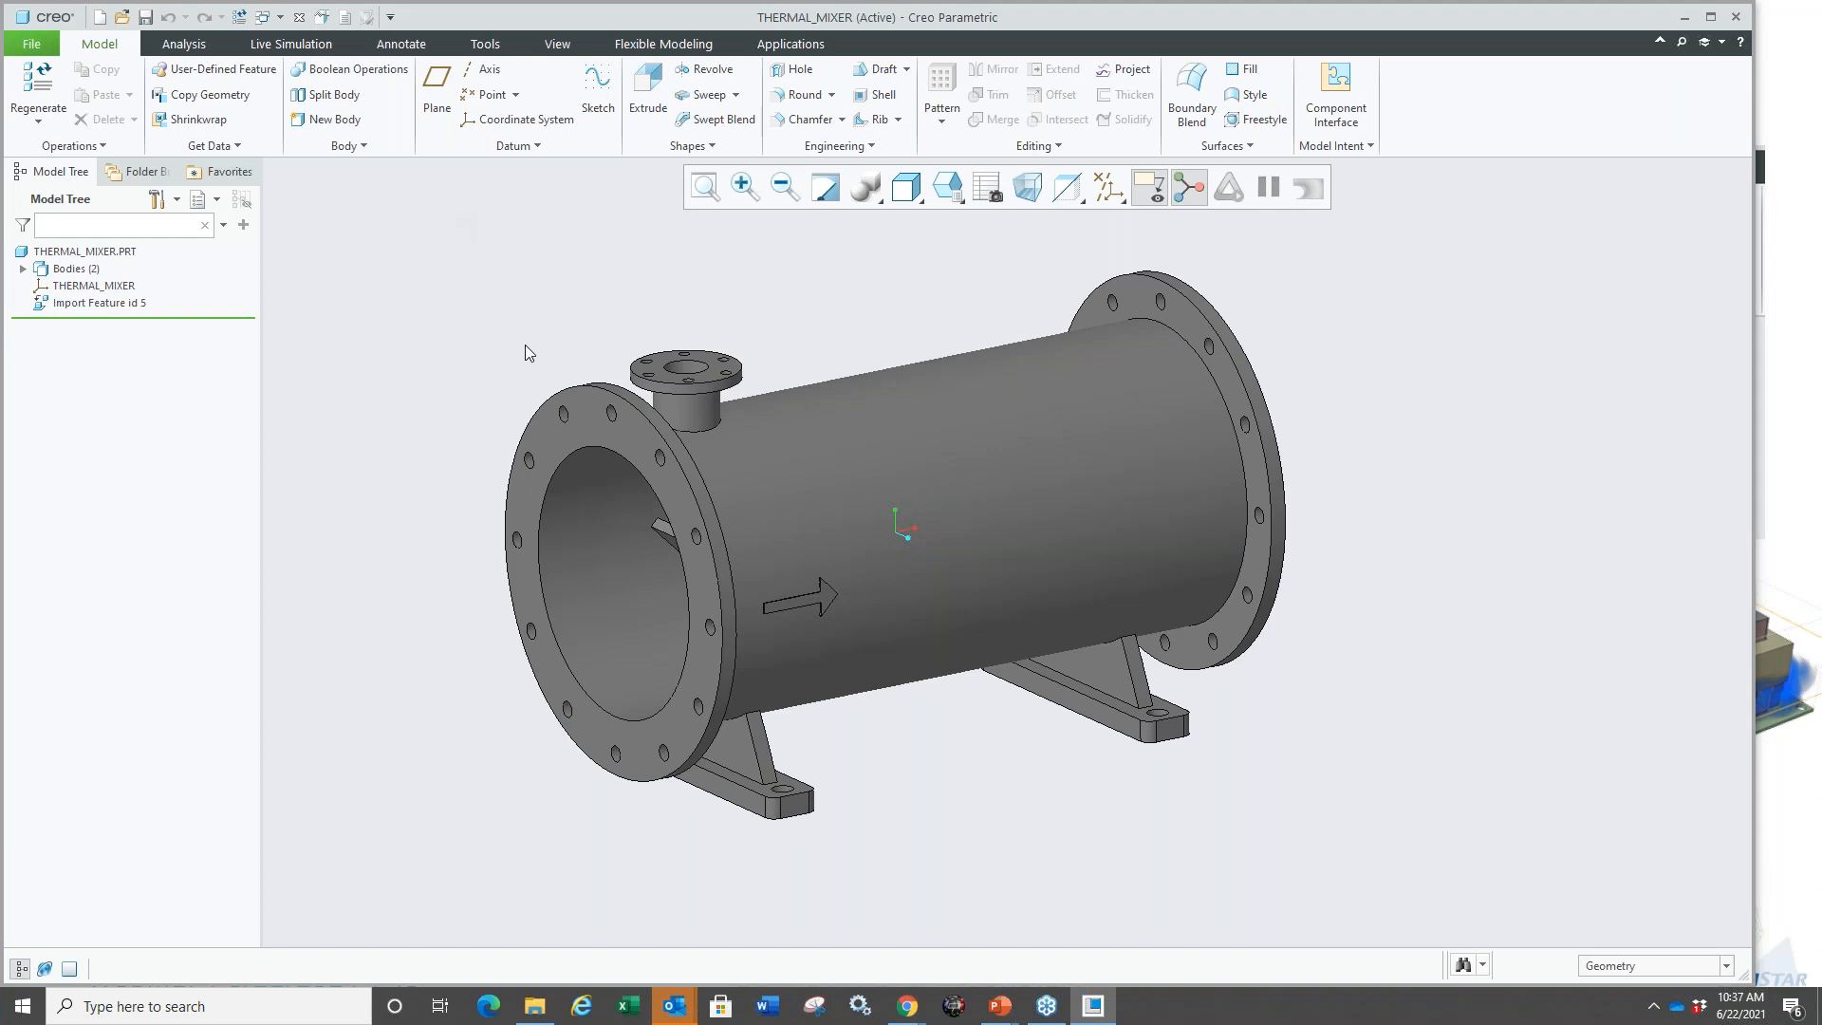
pyautogui.moveTo(531, 345)
pyautogui.mouseDown(button='middle')
pyautogui.moveTo(618, 313)
pyautogui.moveTo(539, 353)
pyautogui.mouseUp(button='middle')
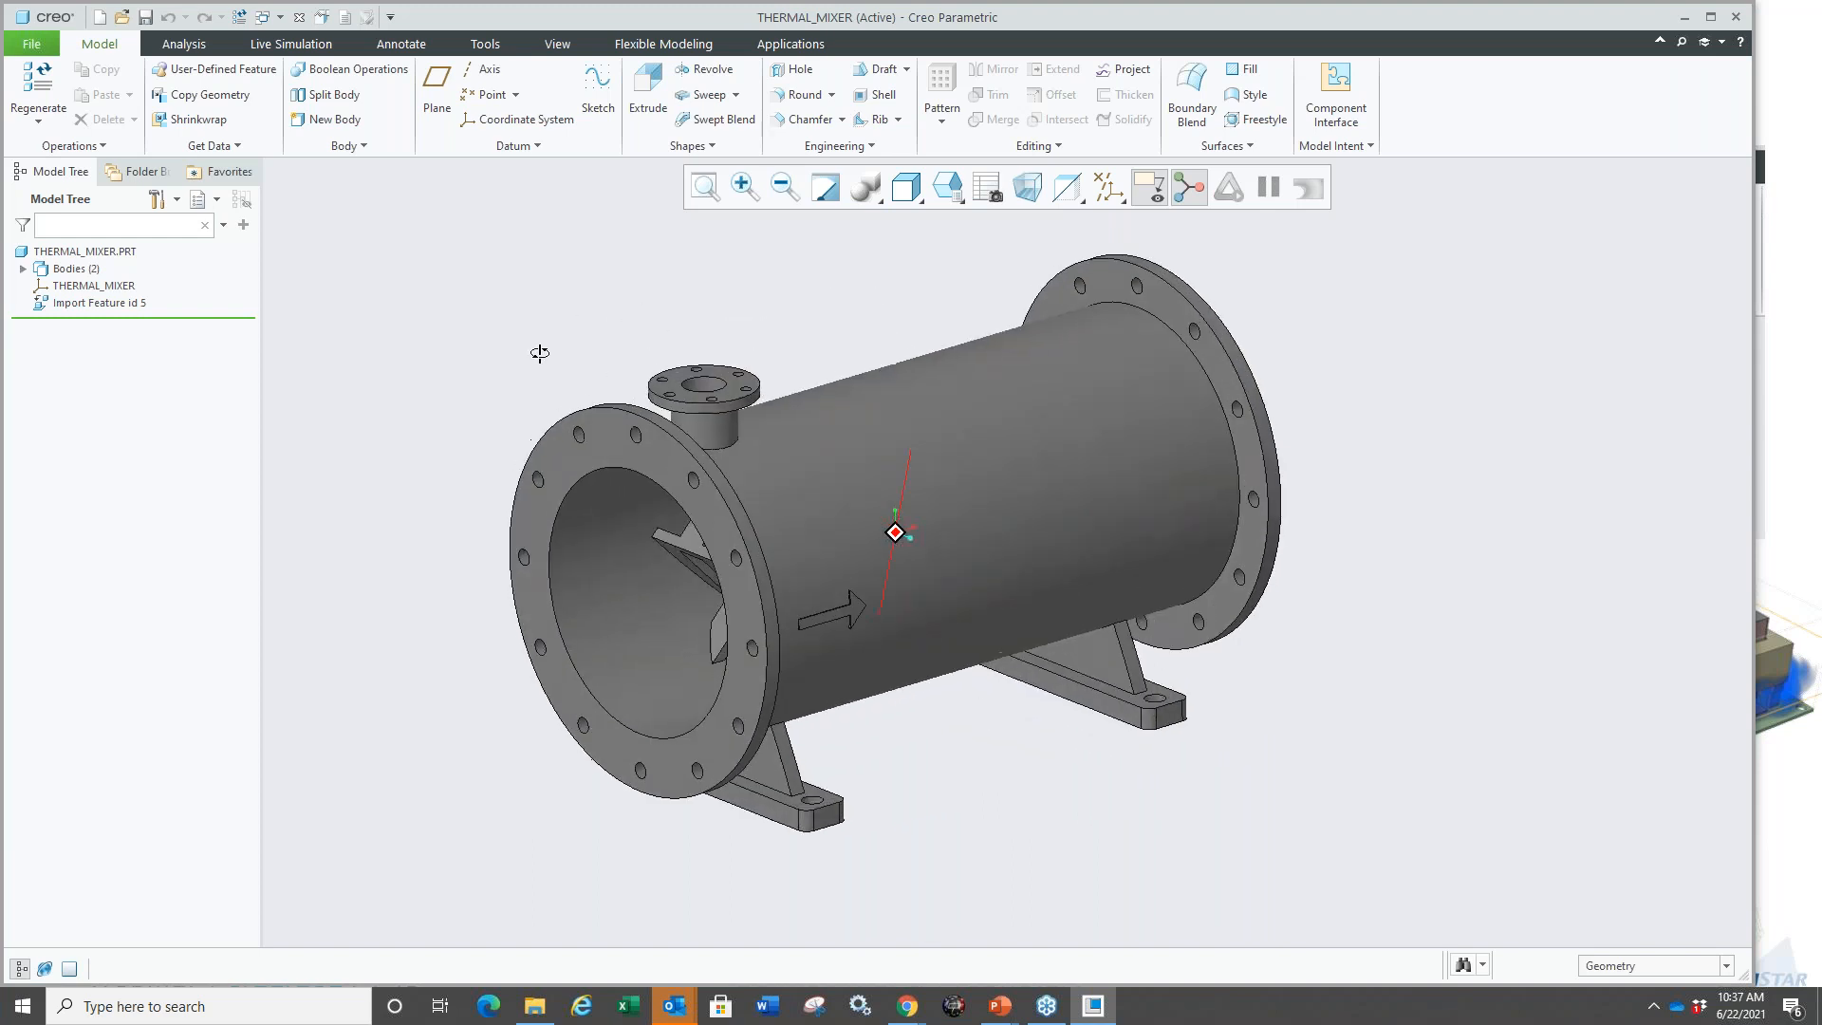
pyautogui.click(291, 44)
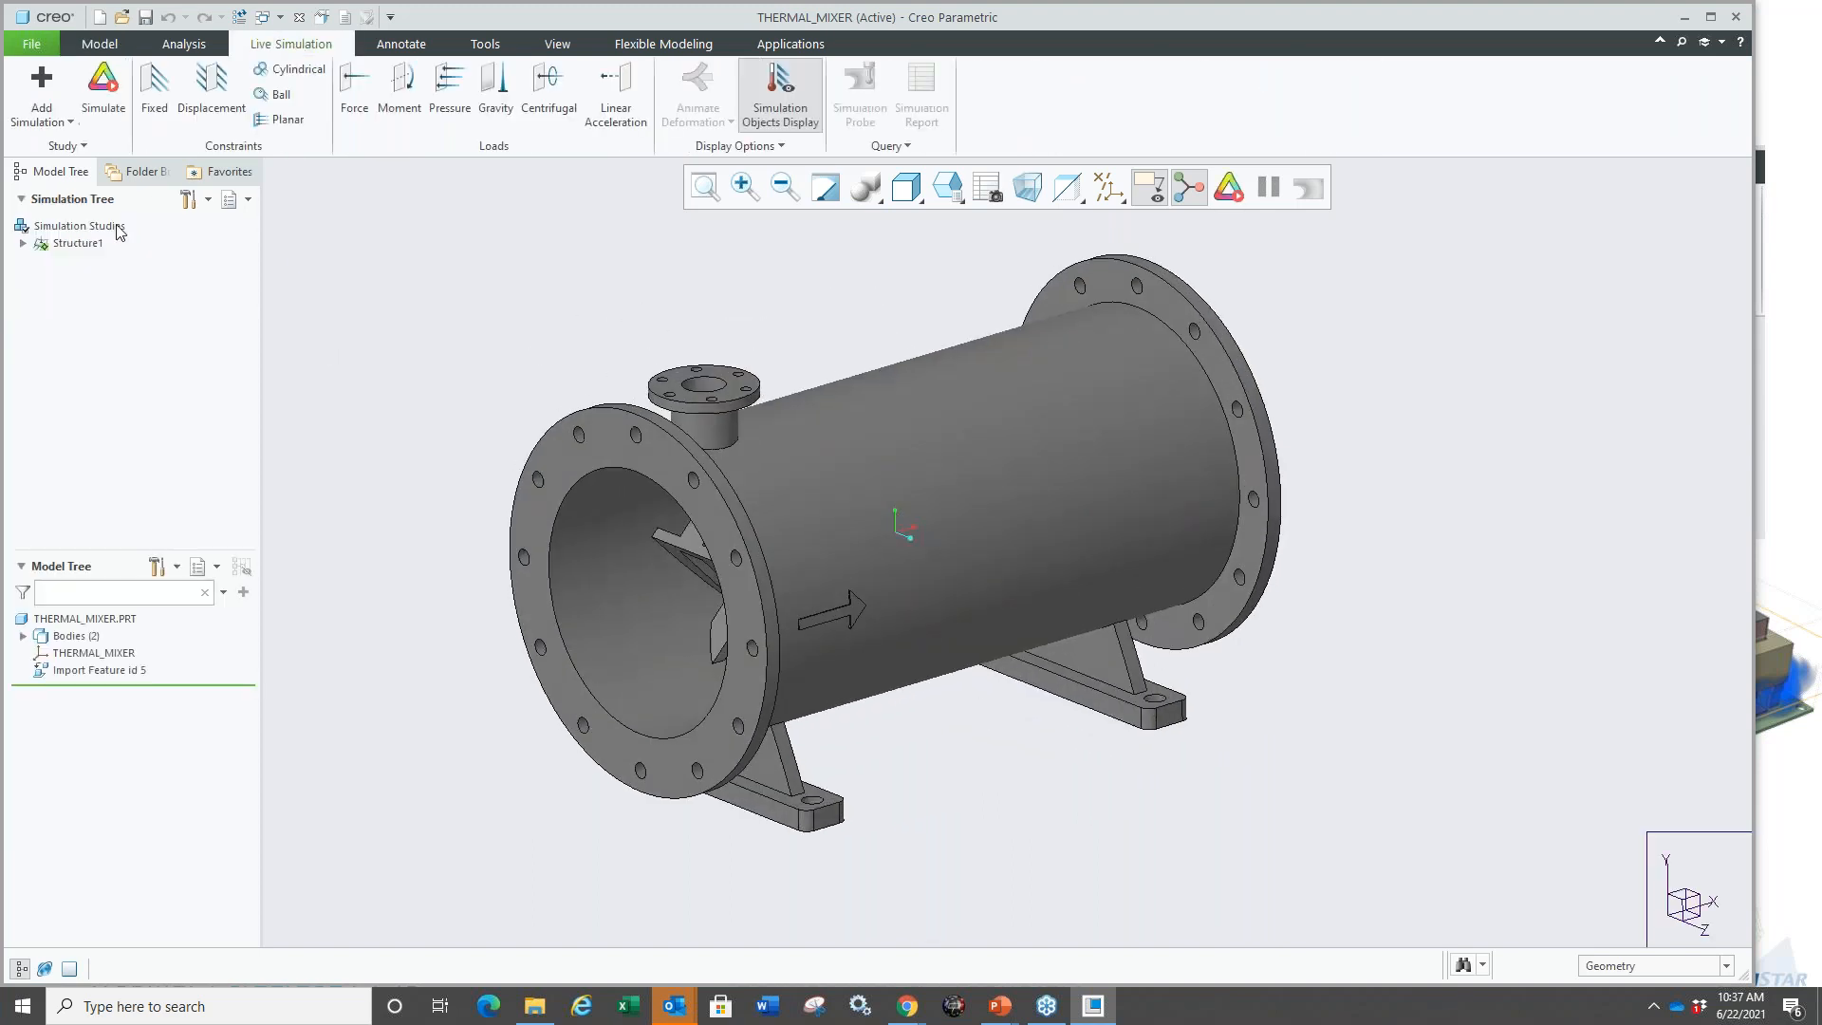
pyautogui.click(42, 119)
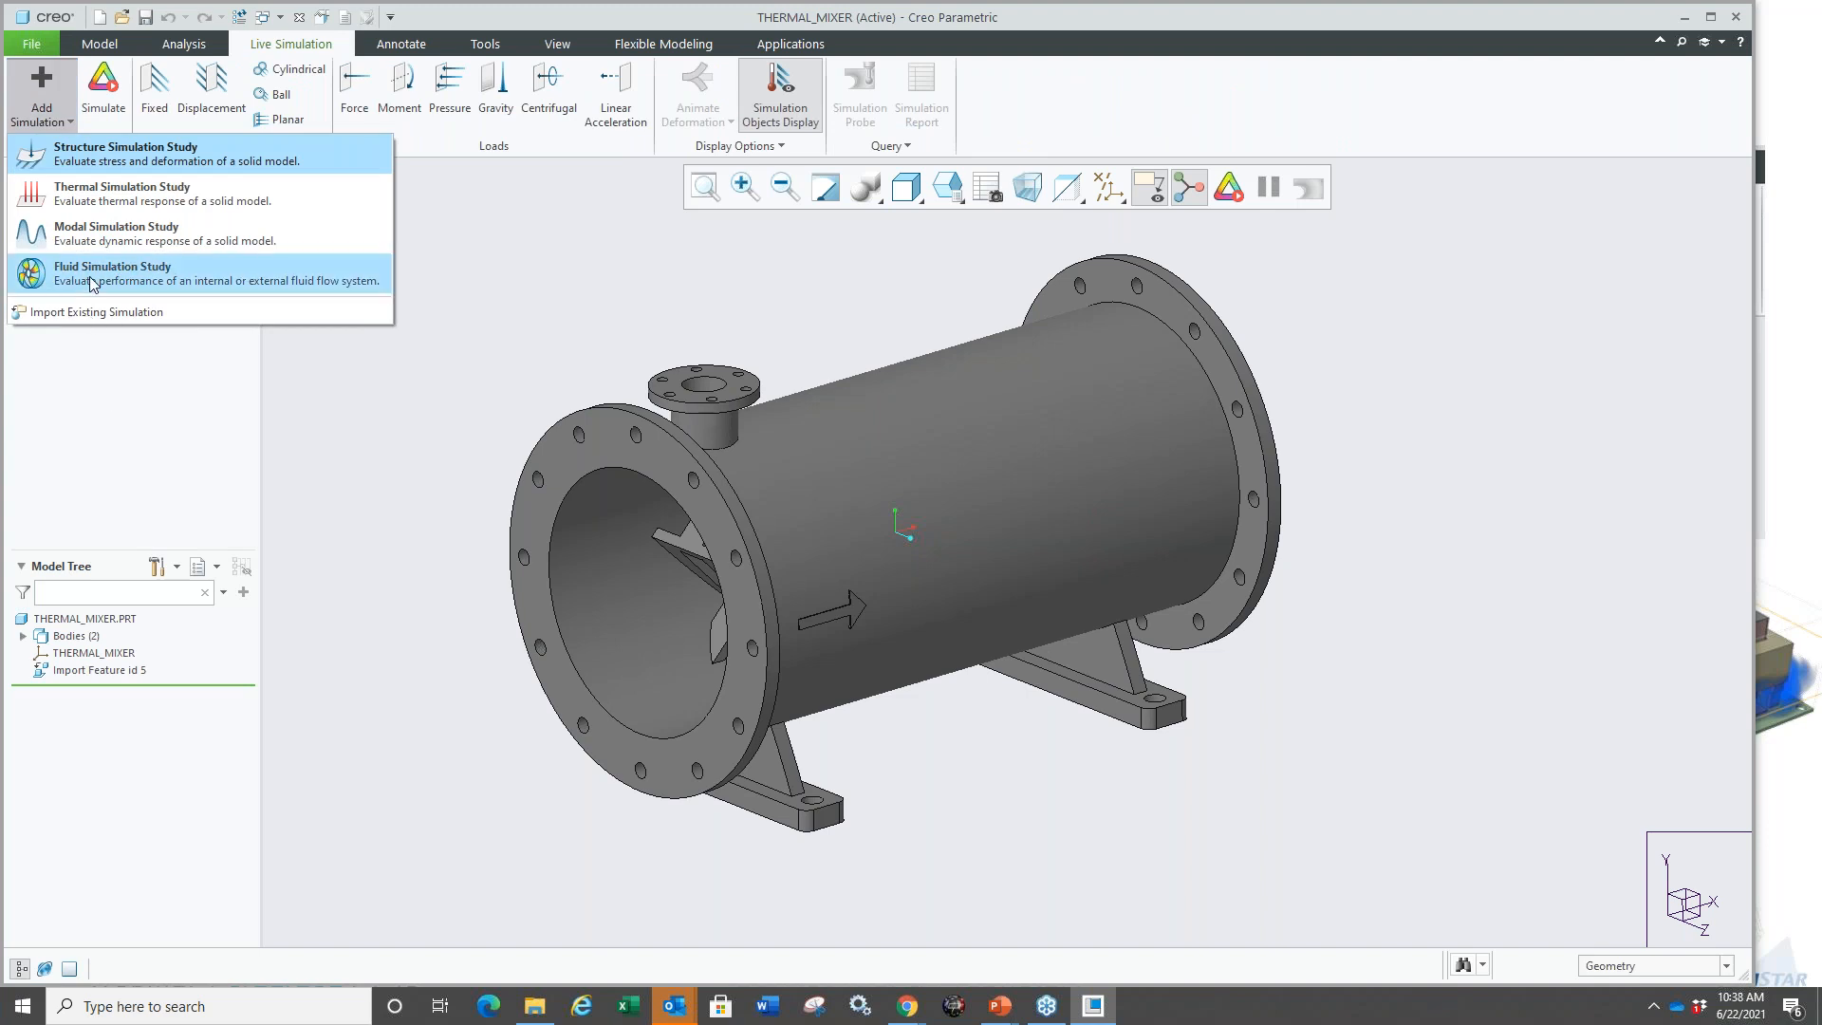
pyautogui.click(92, 278)
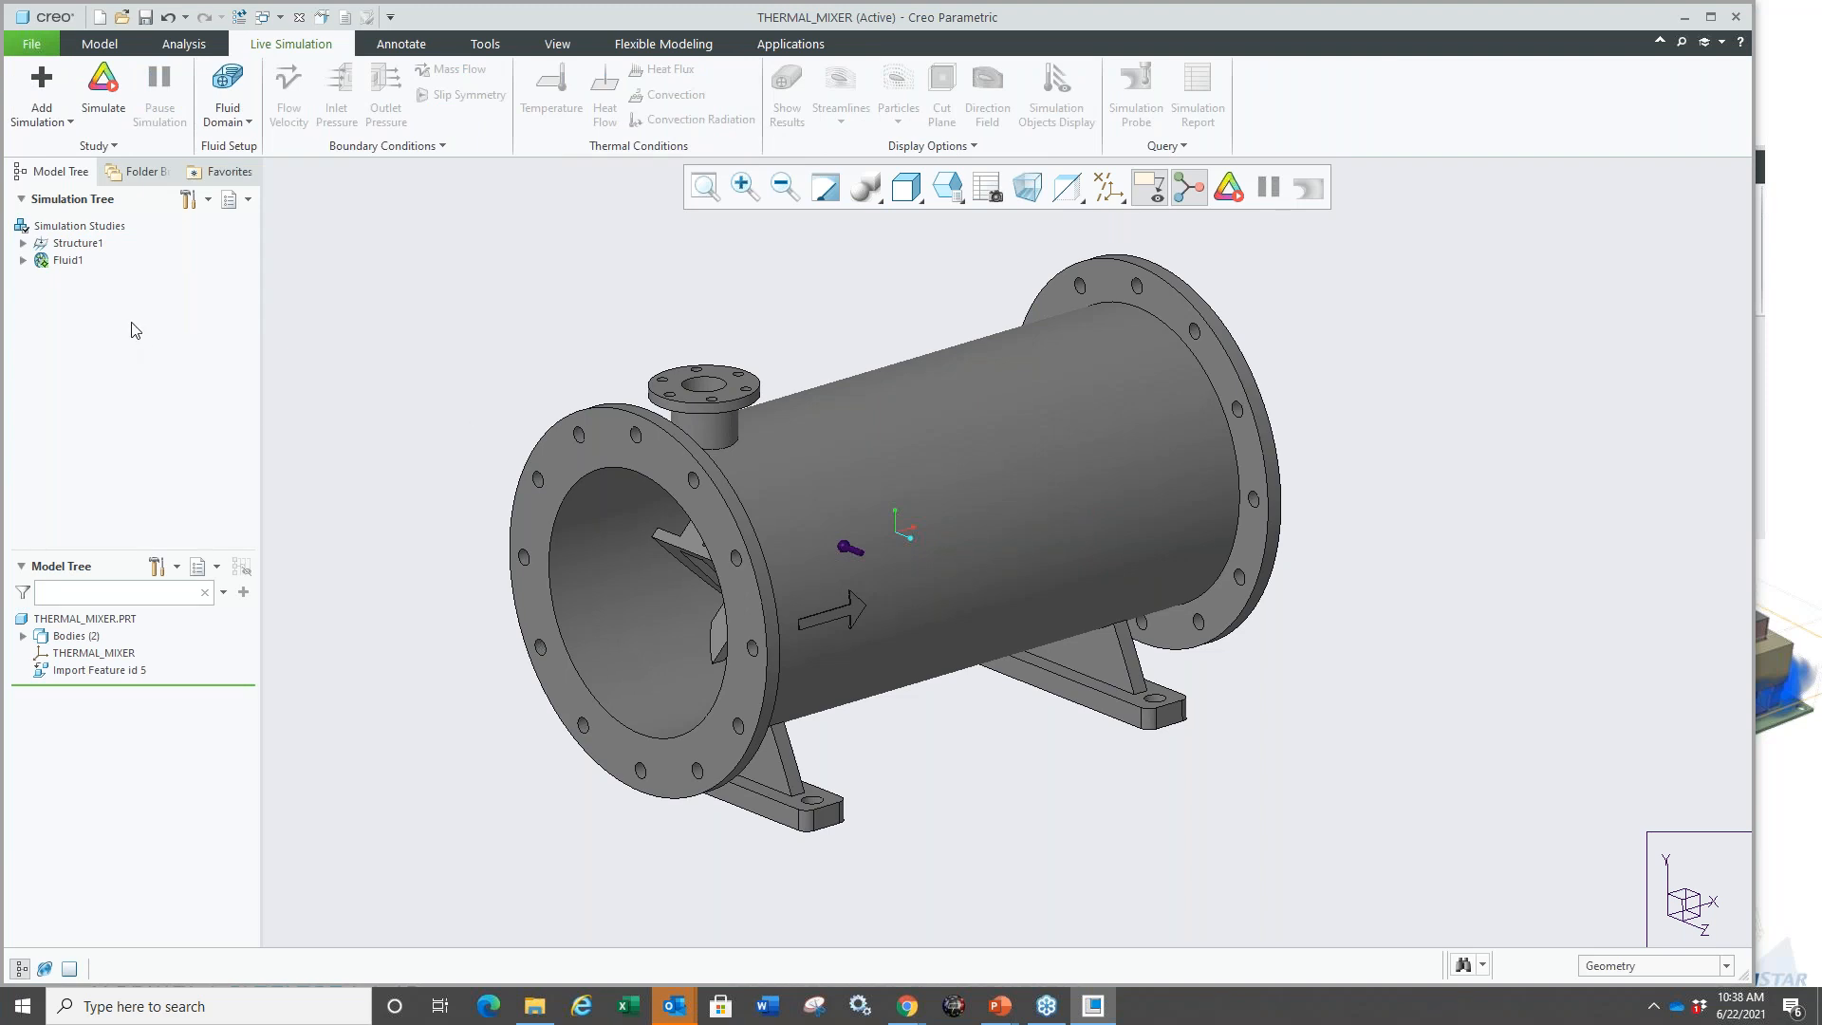
# Examine the available fluid domain types: Fluid Domain, Internal Volume and Enclosure Volume.
pyautogui.click(245, 123)
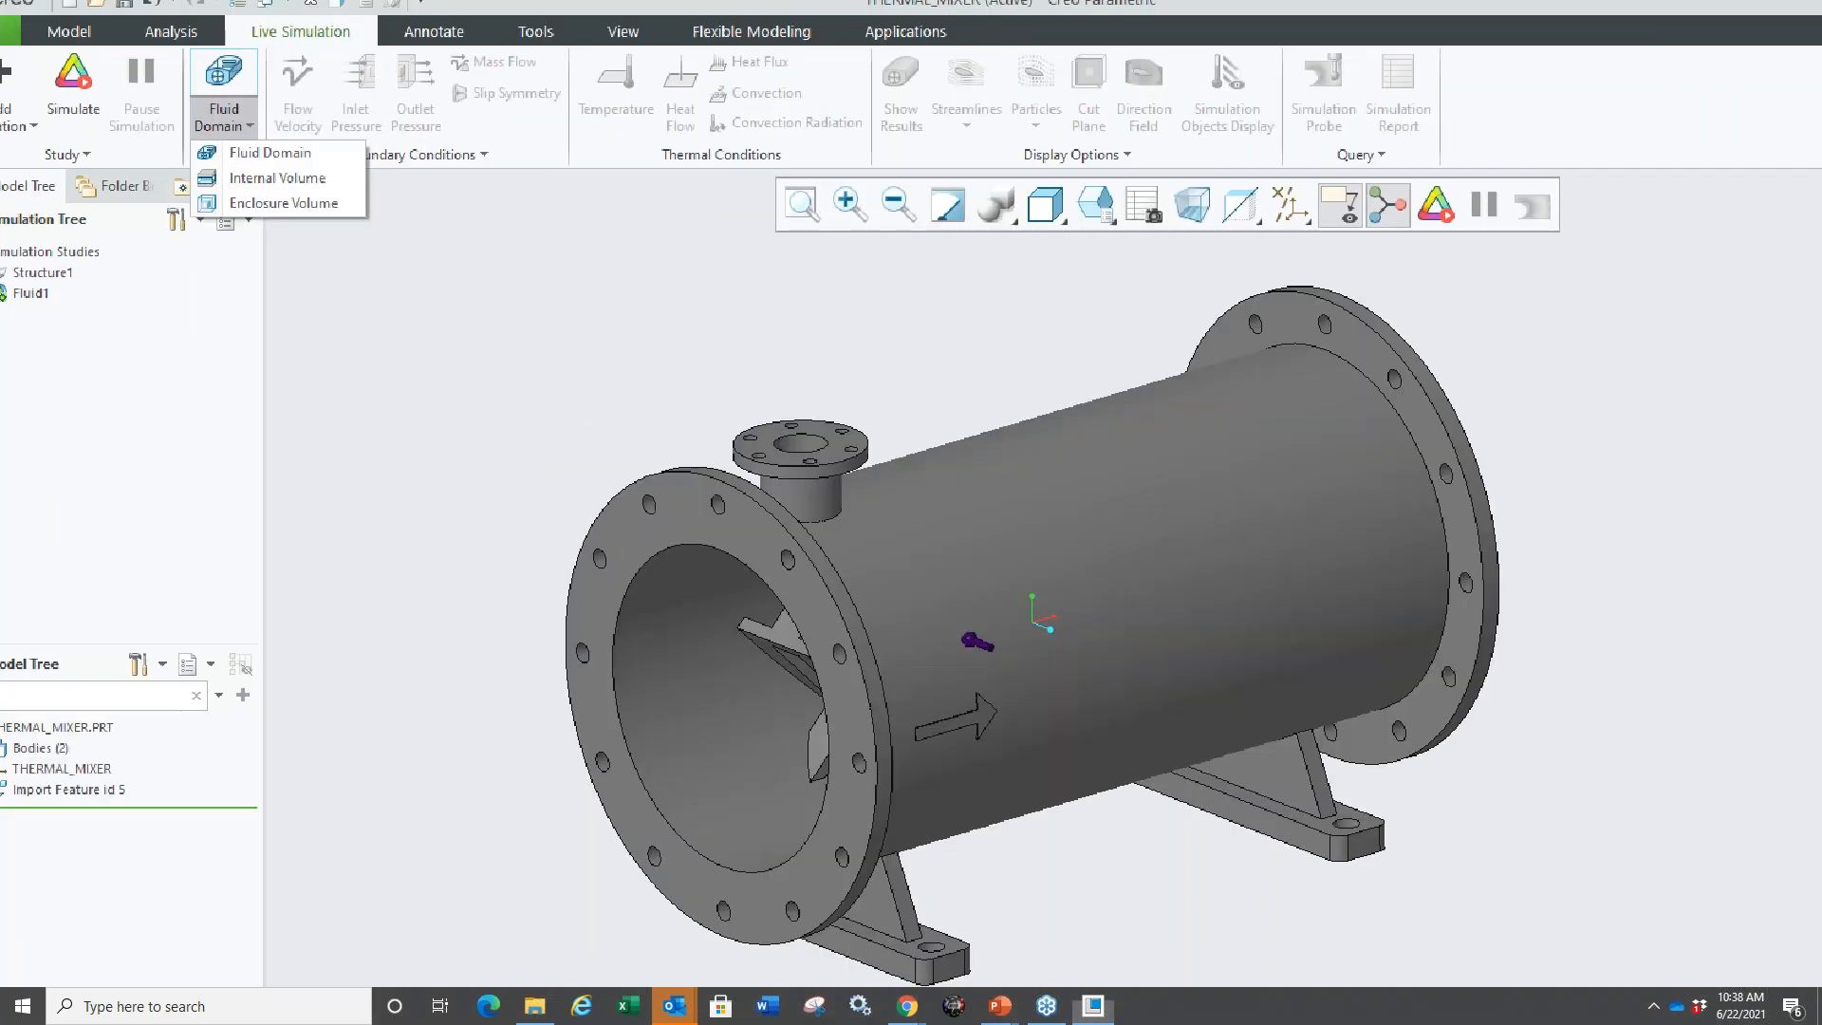
pyautogui.moveTo(308, 150); pyautogui.dragTo(332, 132)
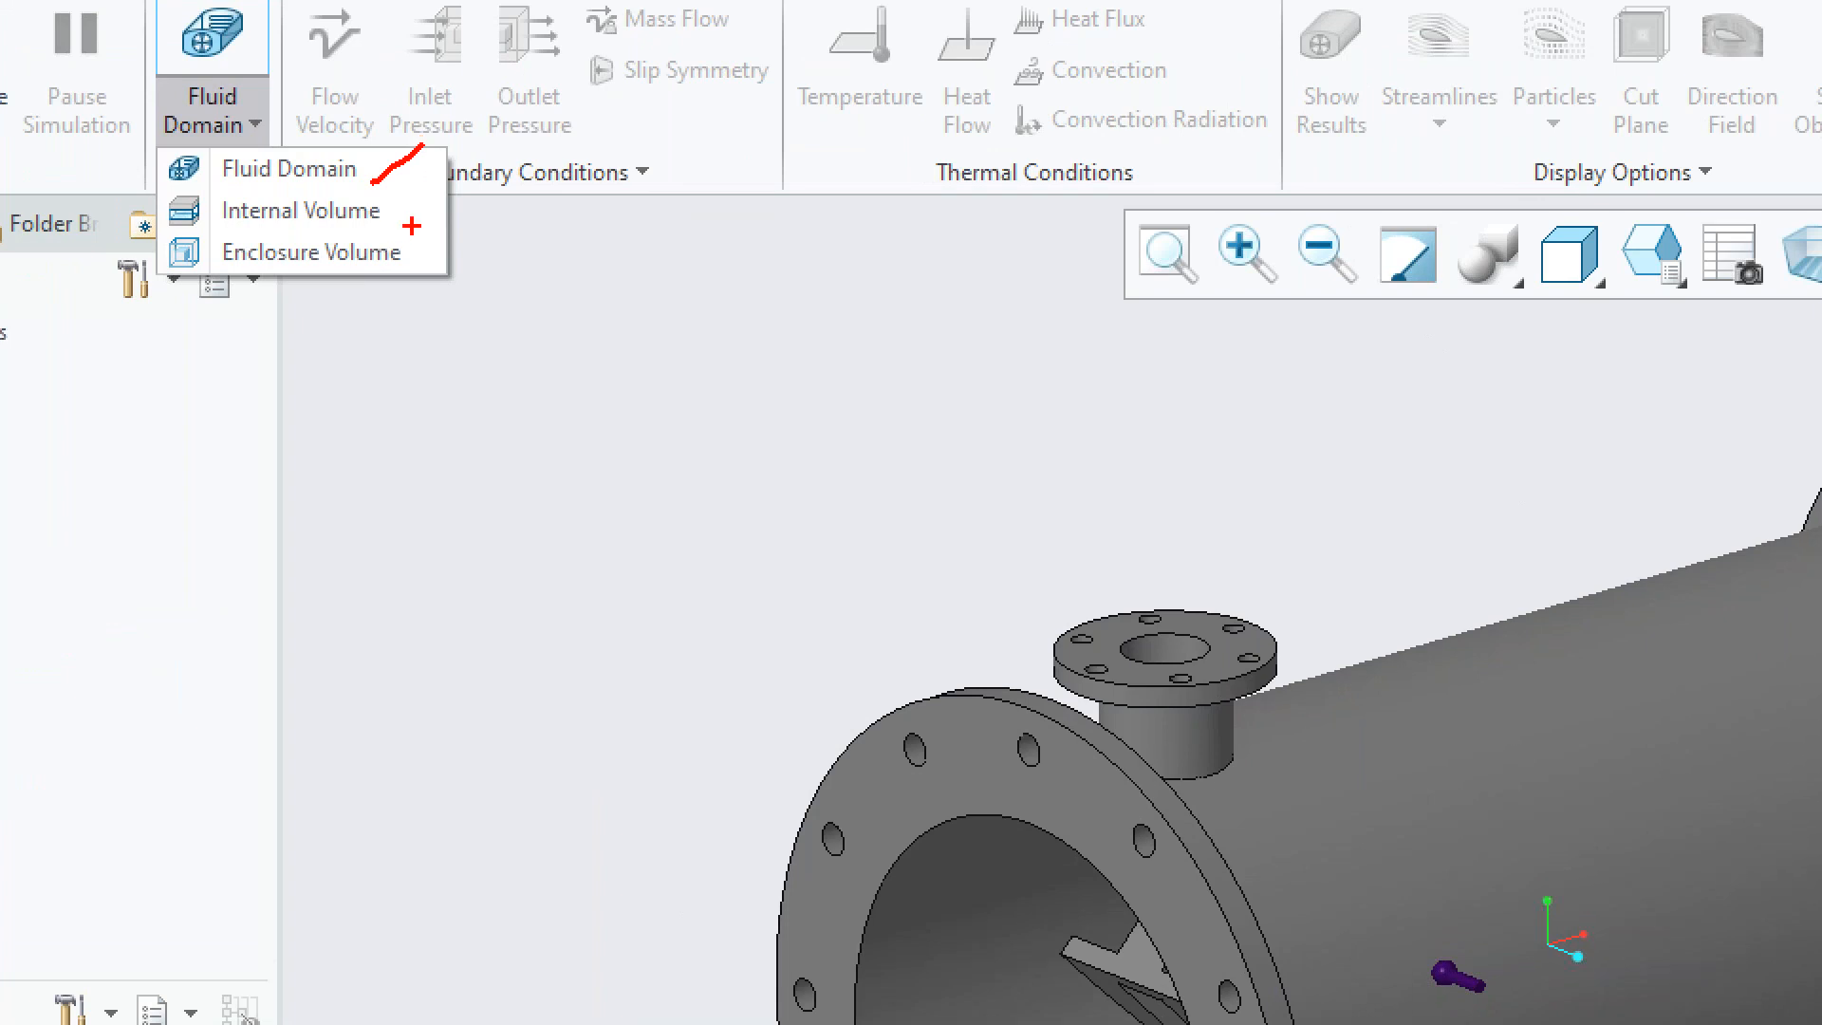
pyautogui.moveTo(400, 225); pyautogui.dragTo(433, 185)
pyautogui.moveTo(403, 275); pyautogui.dragTo(459, 231)
pyautogui.press('Escape')
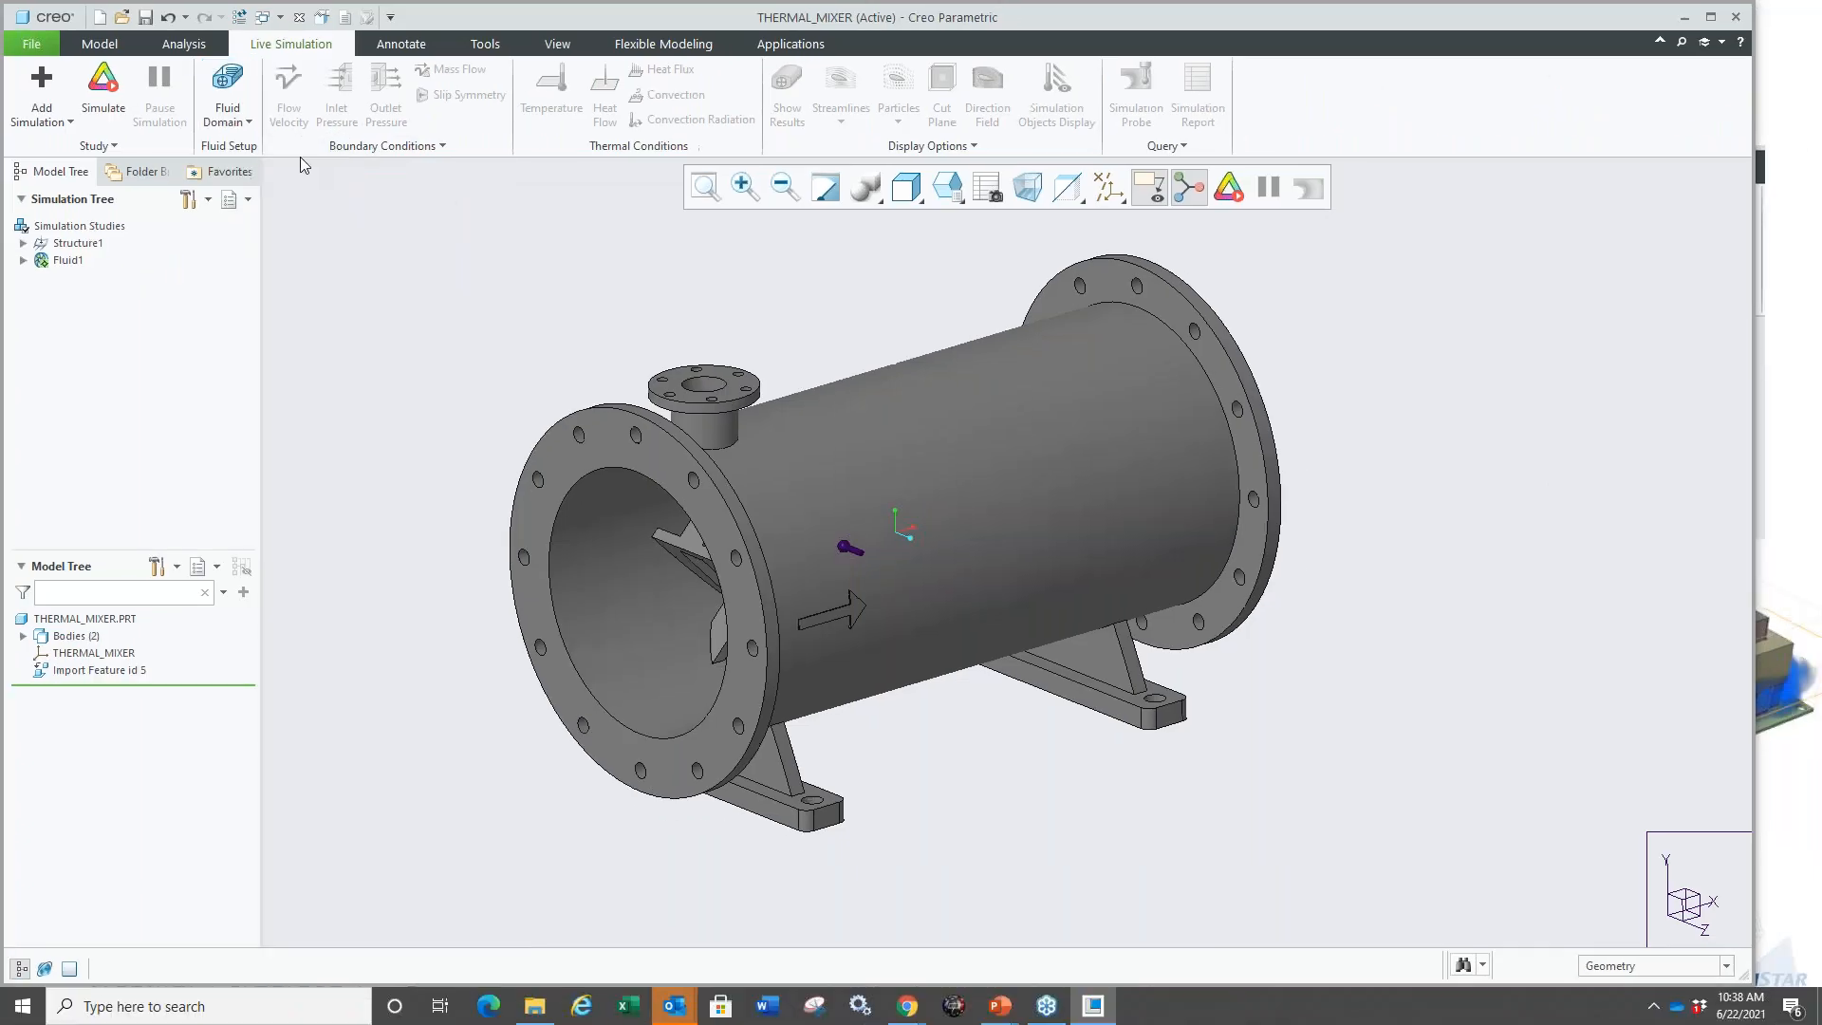
# Create an internal volume as the fluid domain, bounded by the two main pipe flange faces and the small inlet's flange face.
pyautogui.click(250, 122)
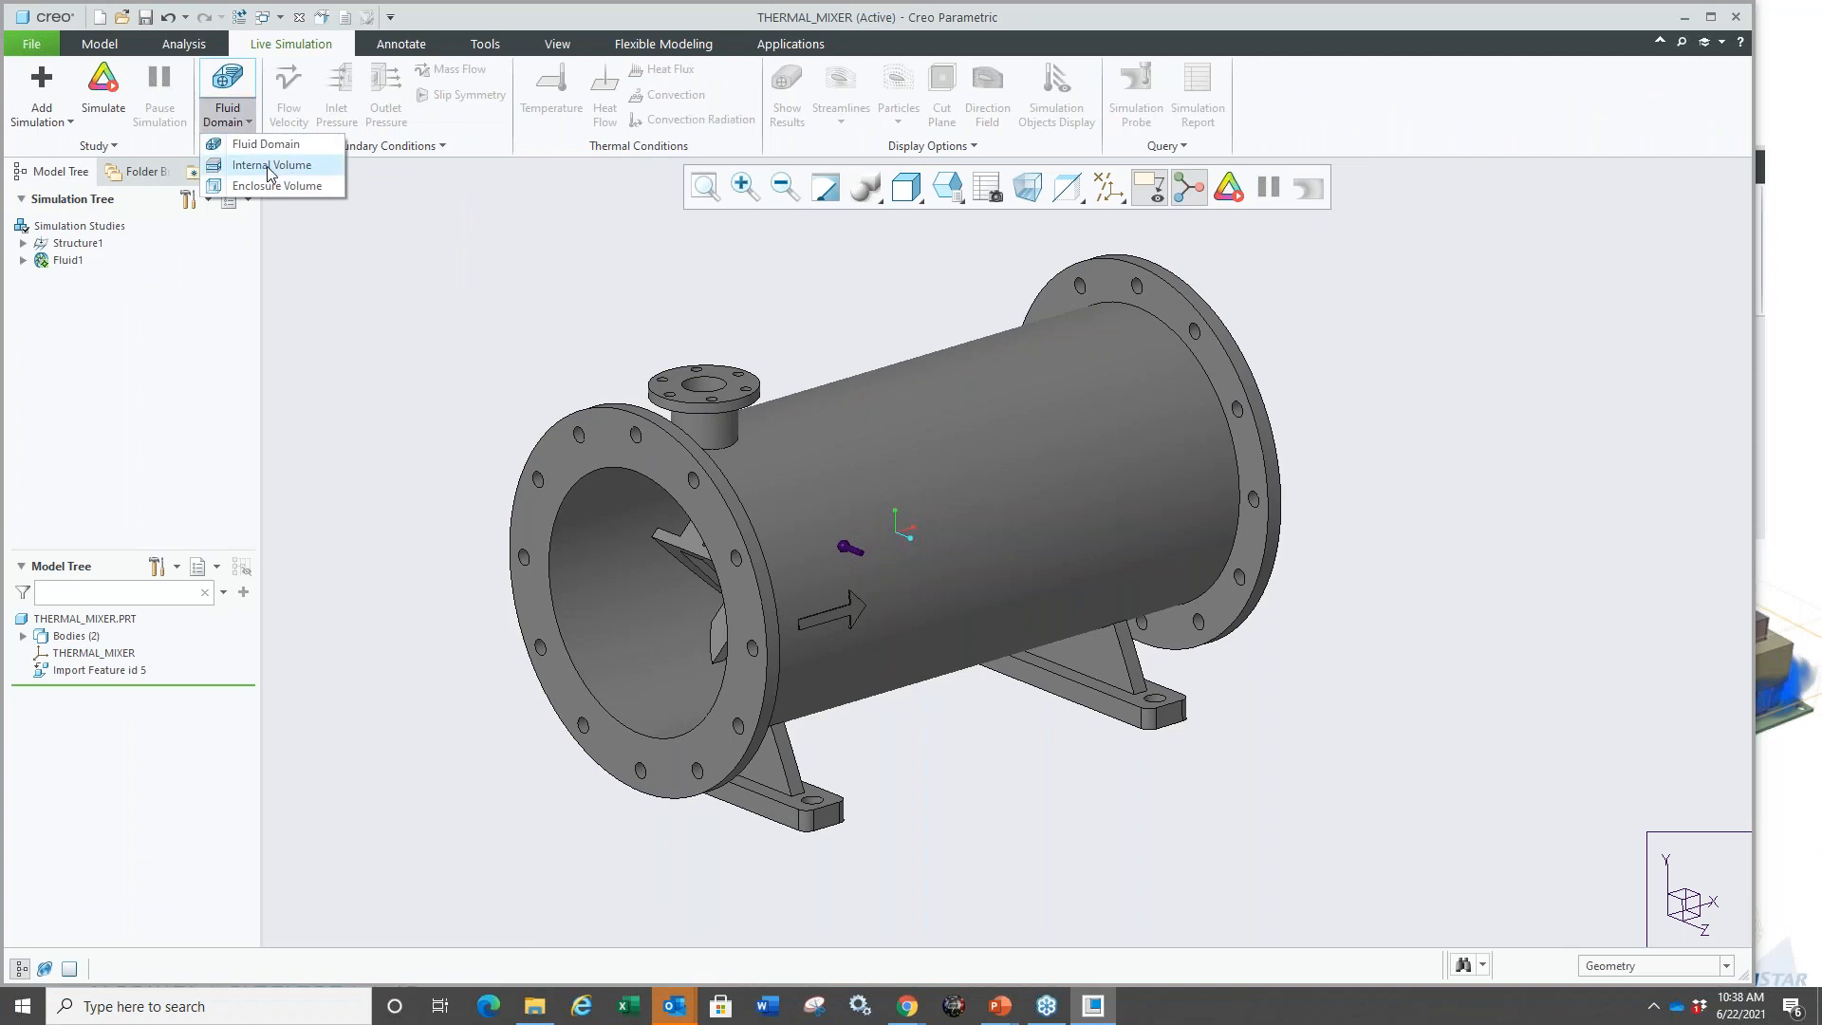
pyautogui.click(270, 167)
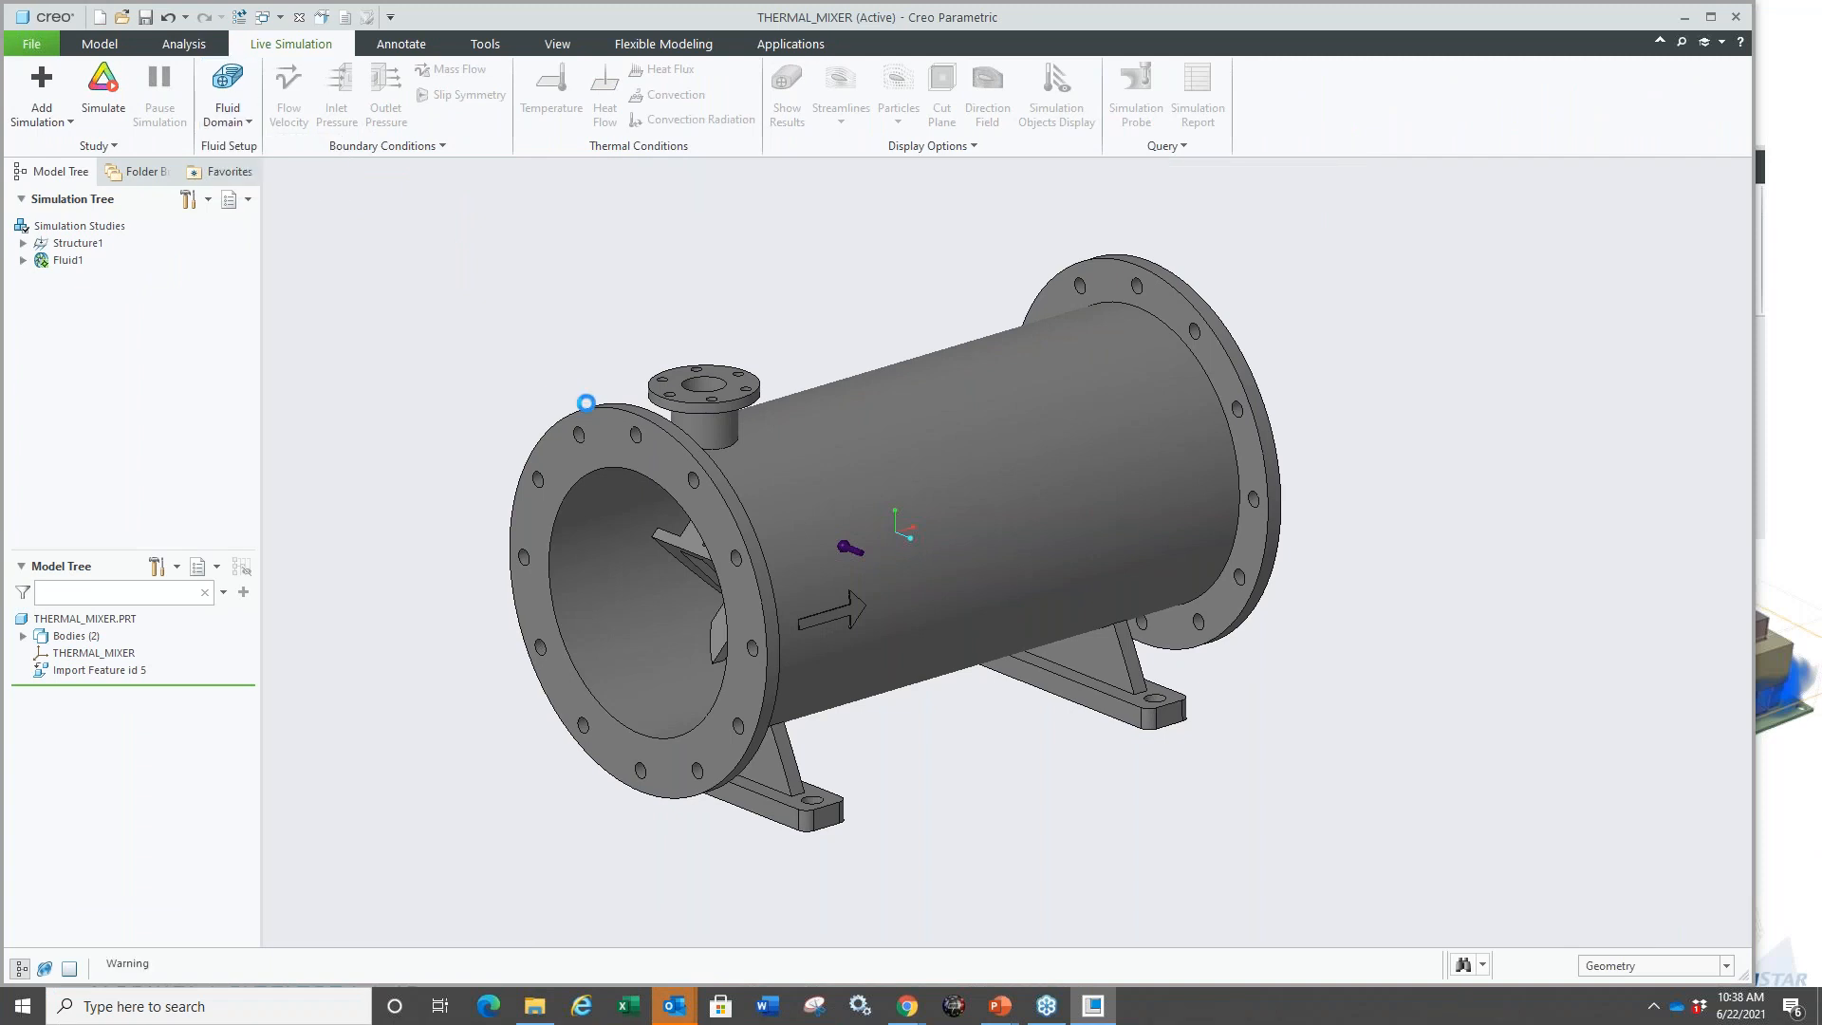
pyautogui.click(619, 455)
pyautogui.keyDown('ctrl'); pyautogui.click(681, 384); pyautogui.keyUp('ctrl')
pyautogui.moveTo(866, 321); pyautogui.dragTo(949, 317, button='middle')
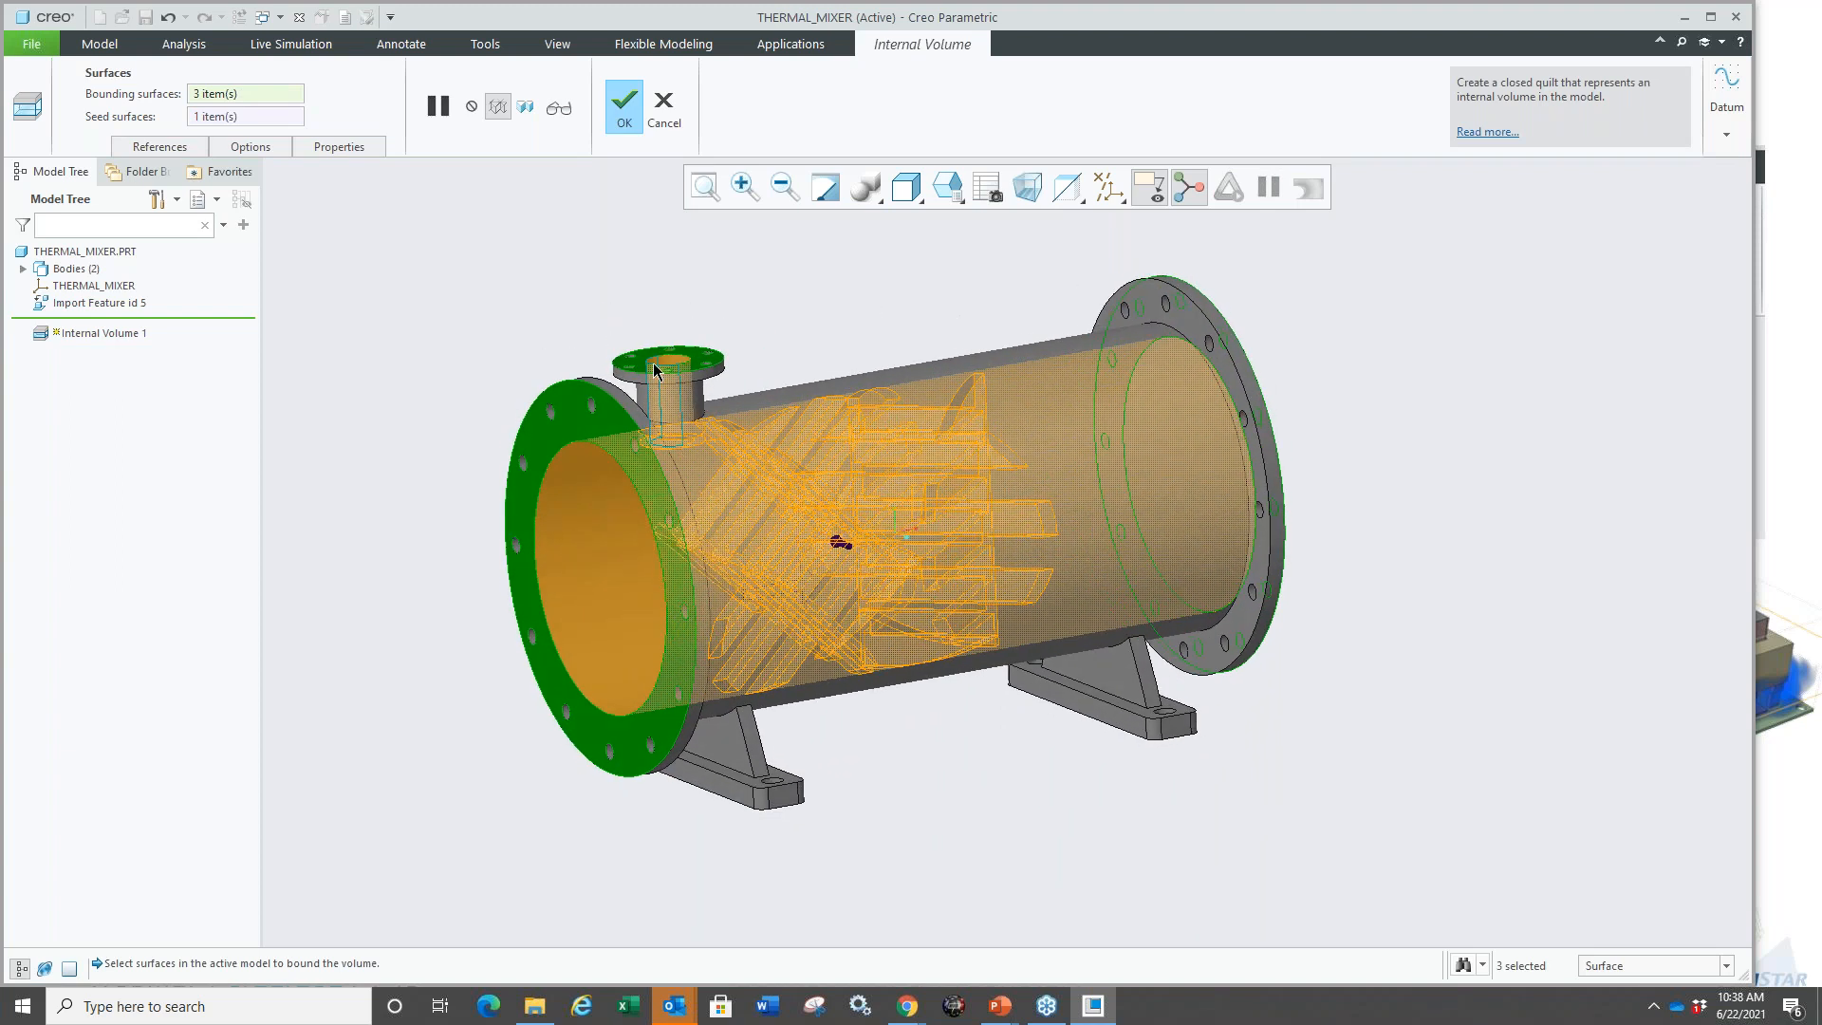
pyautogui.moveTo(842, 333)
pyautogui.mouseDown(button='middle')
pyautogui.moveTo(718, 323)
pyautogui.moveTo(863, 313)
pyautogui.moveTo(864, 329)
pyautogui.mouseUp(button='middle')
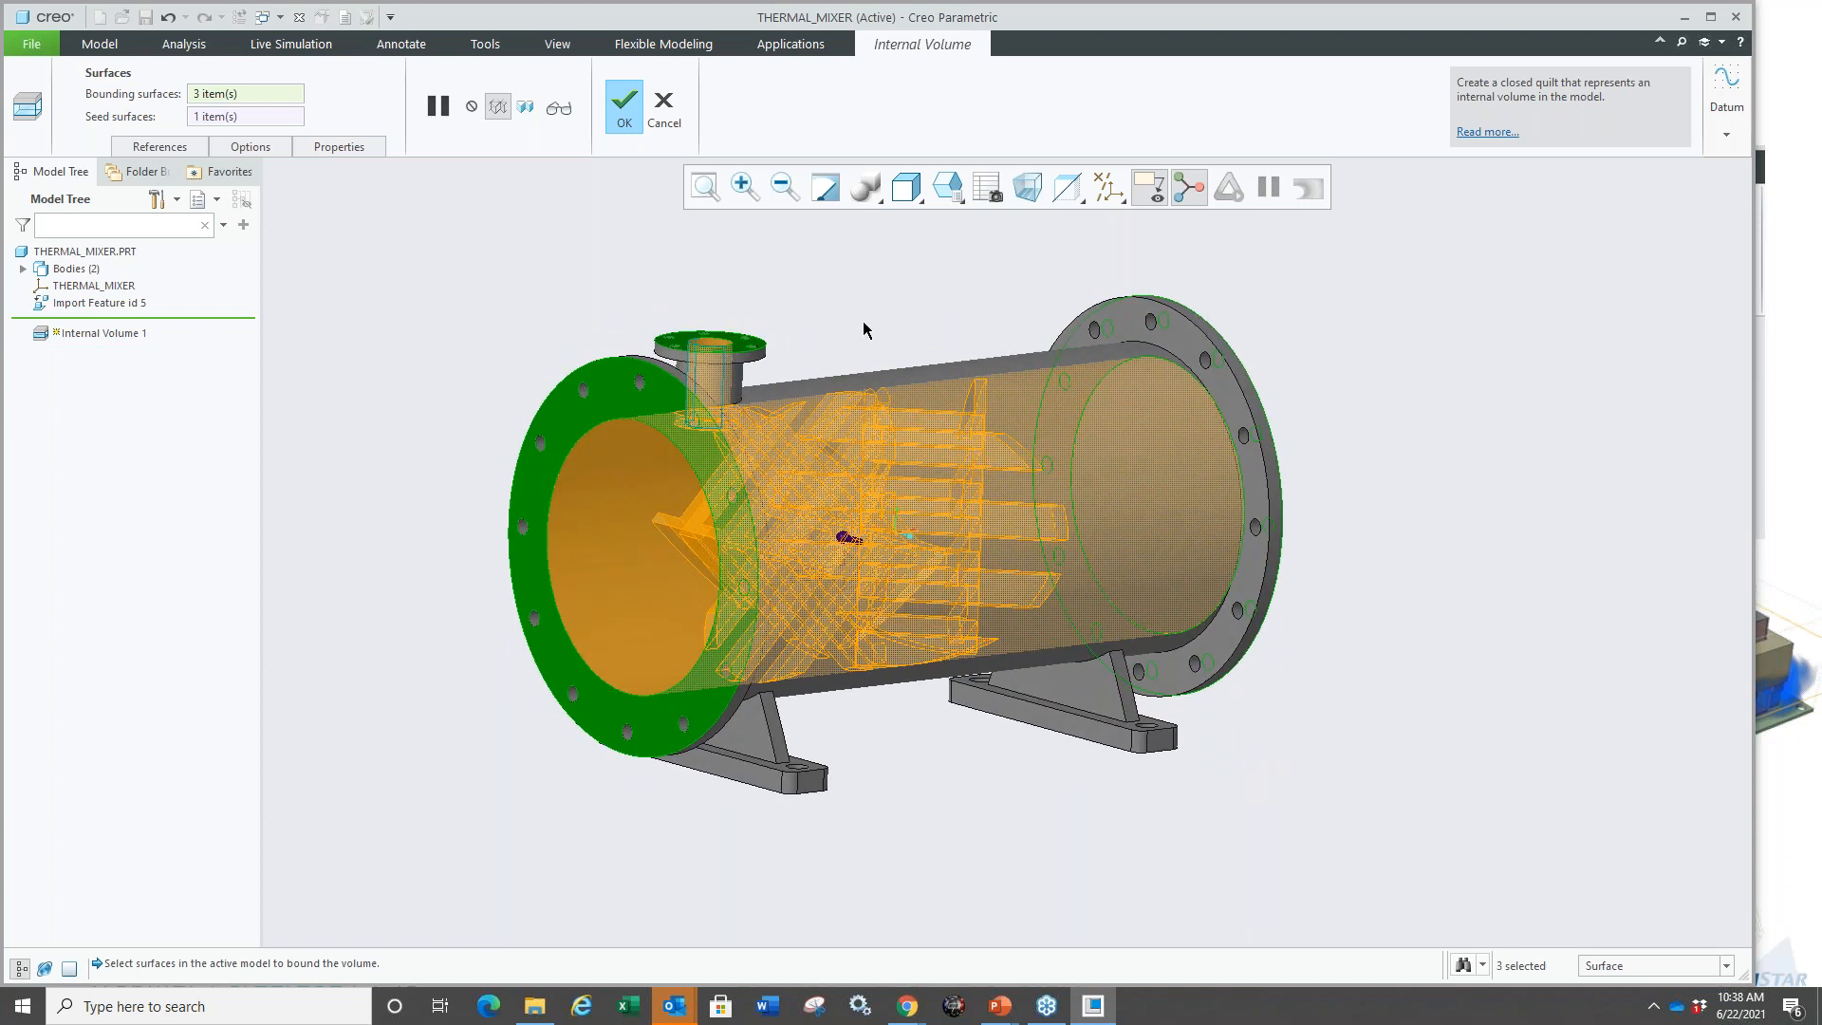
pyautogui.middleClick(864, 329)
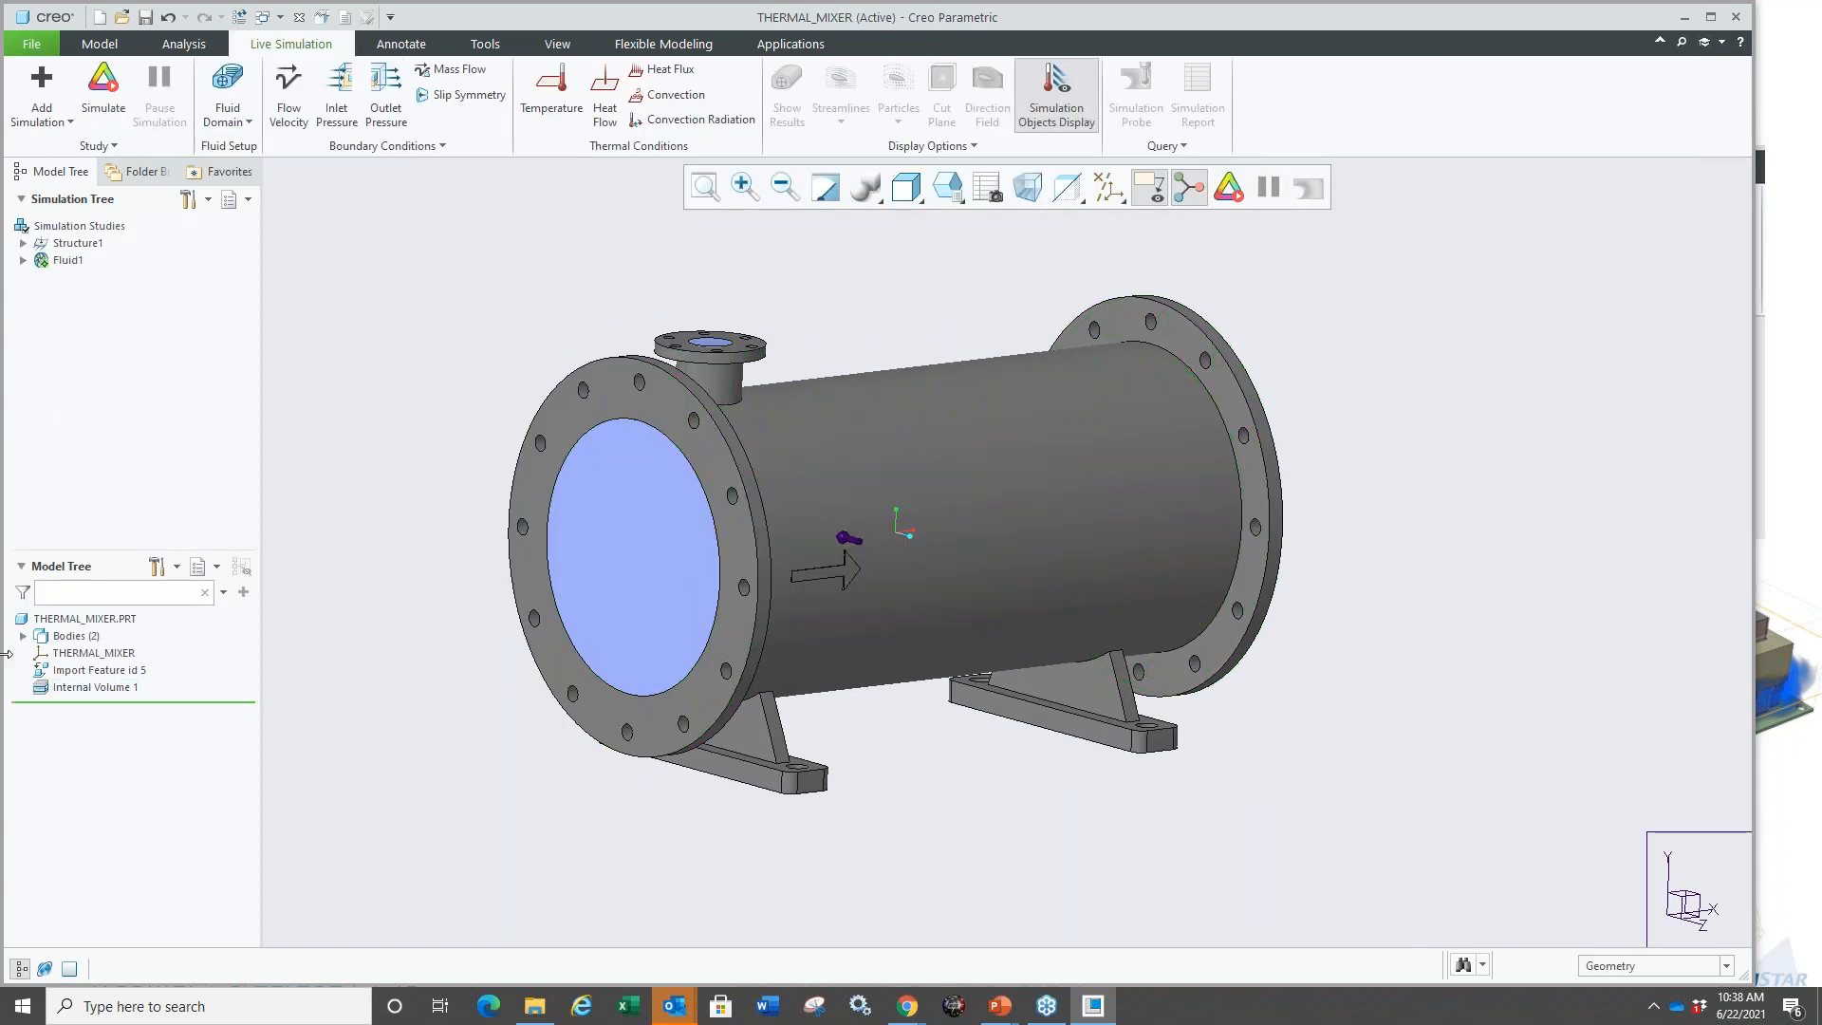
# Hide Body 2 to examine the fluid volume inside the mixer from several sides, and show the body again.
pyautogui.click(23, 636)
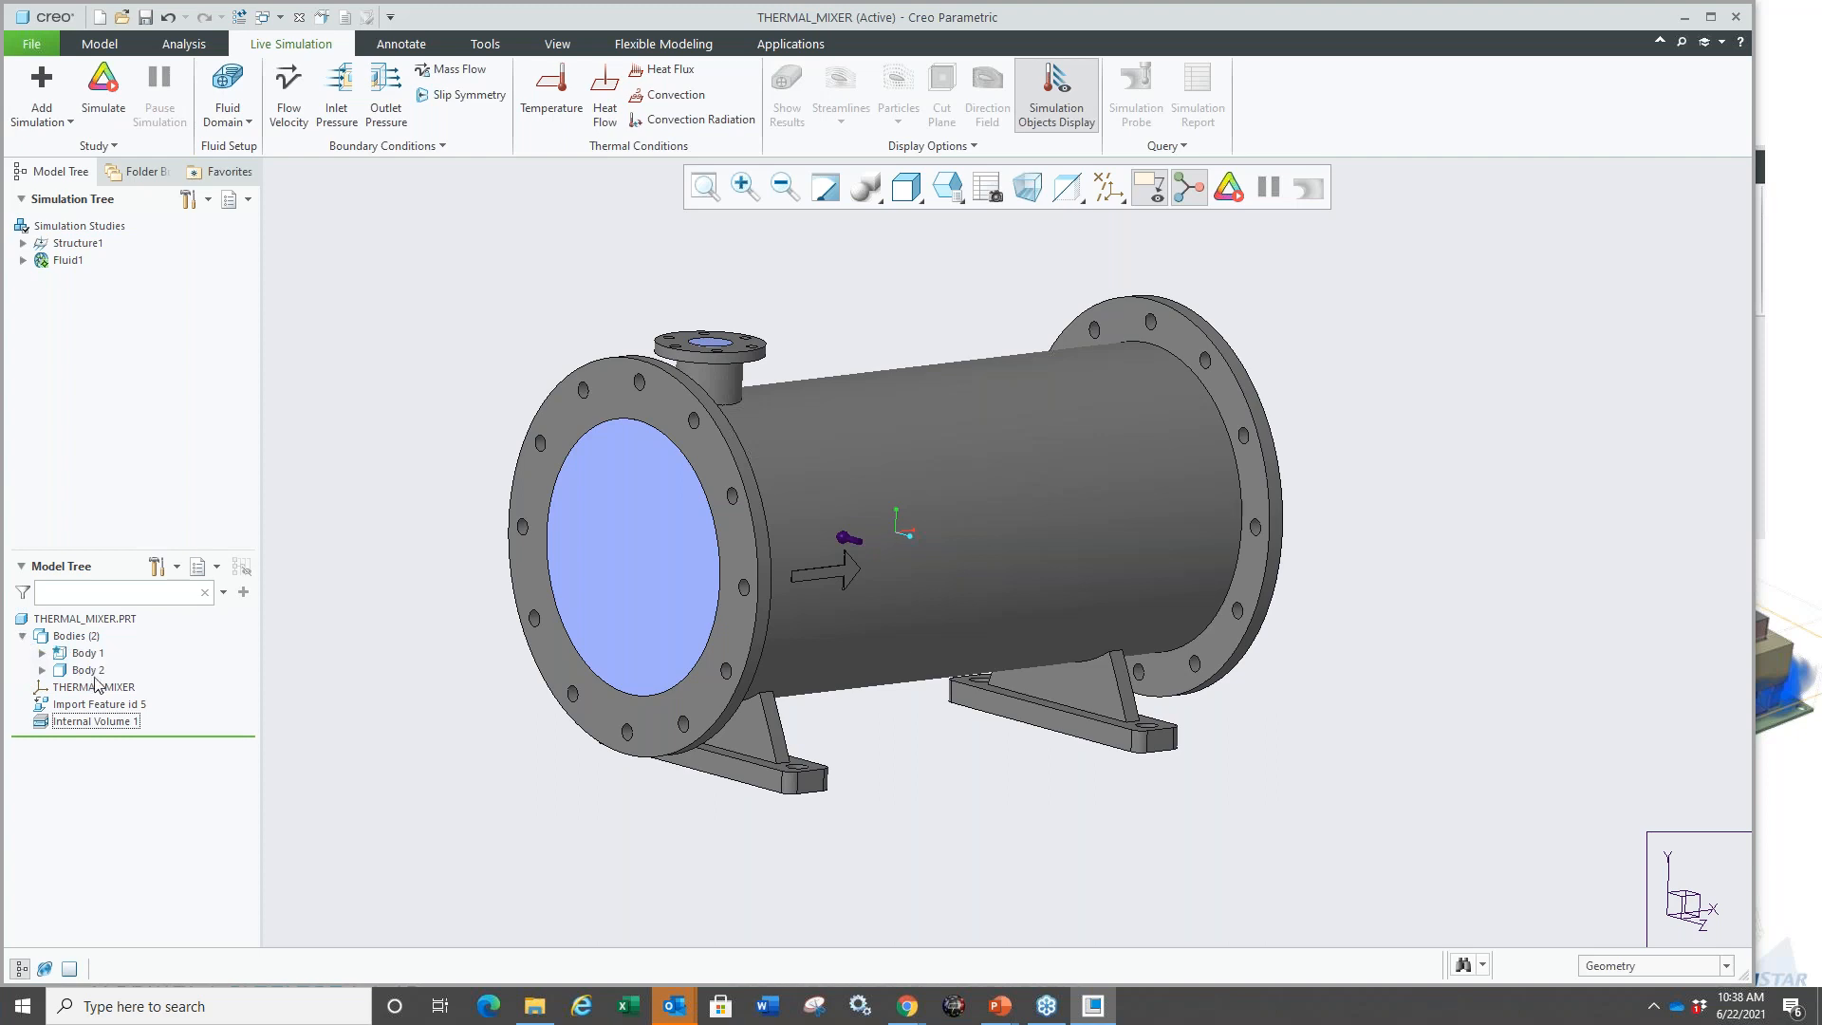
pyautogui.click(87, 670)
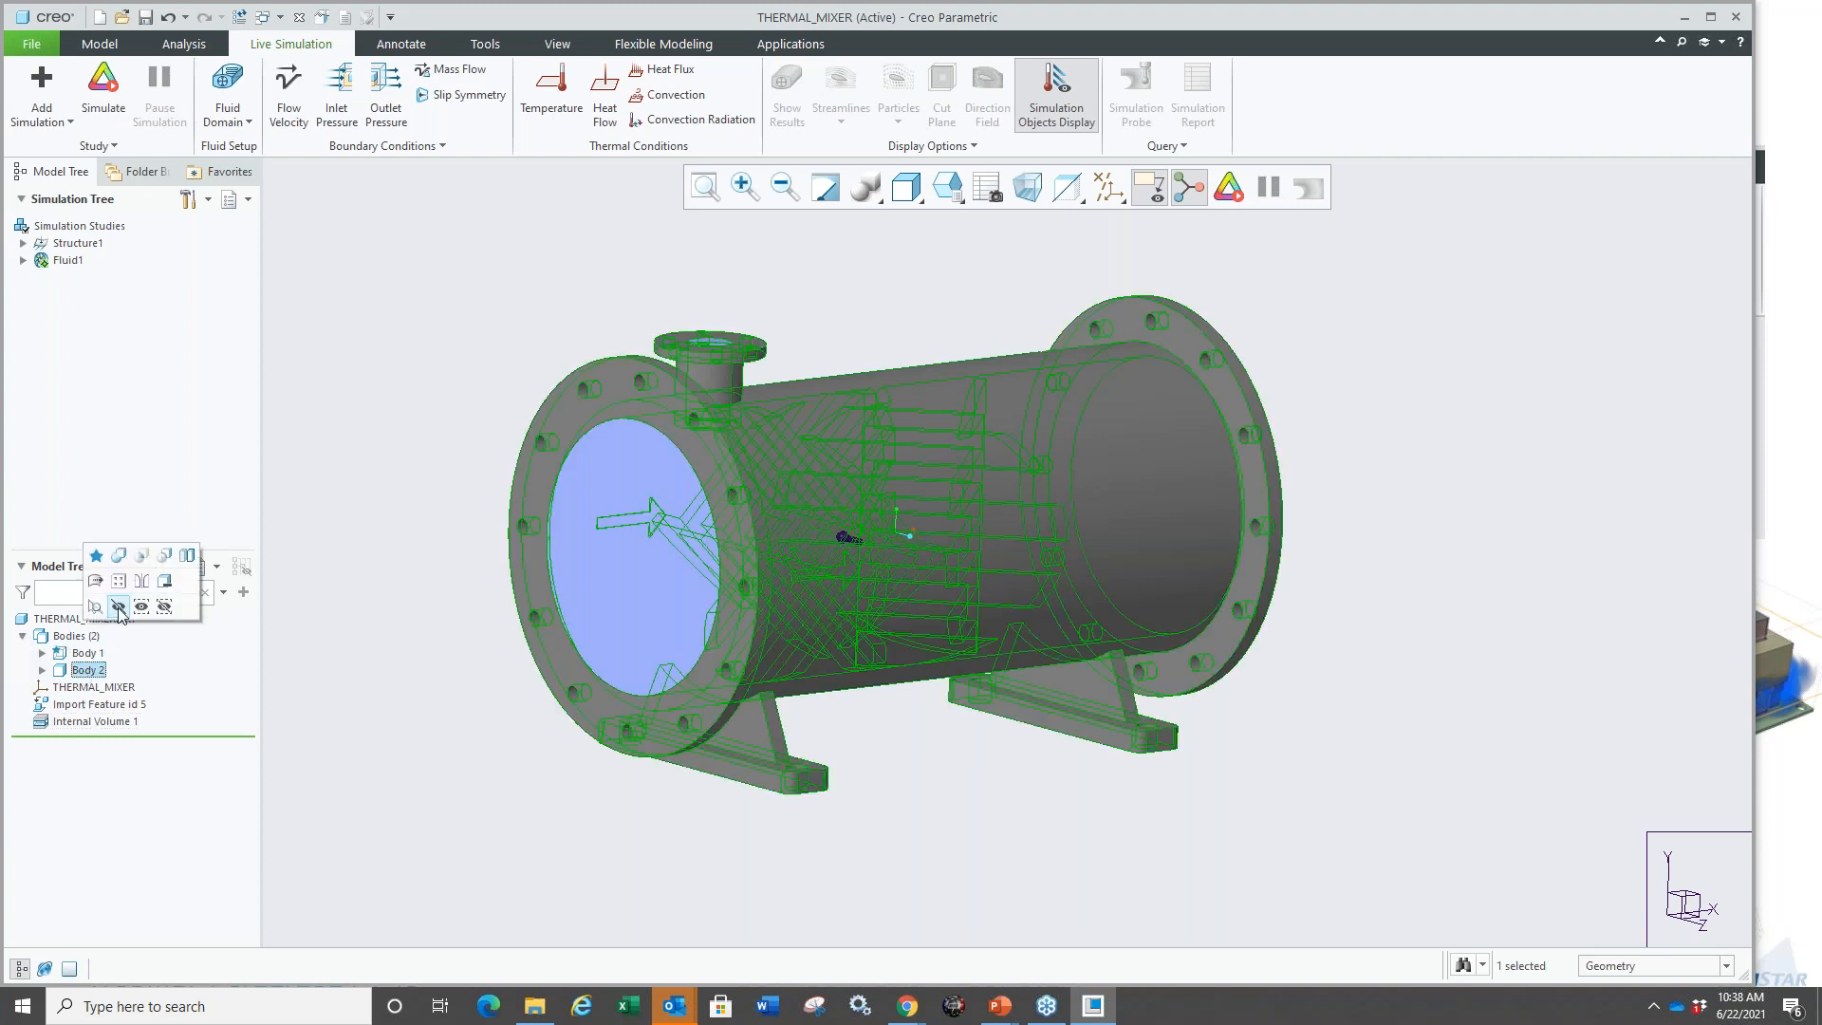
pyautogui.click(119, 607)
pyautogui.scroll(3, 549, 427)
pyautogui.scroll(-2, 550, 427)
pyautogui.moveTo(806, 522)
pyautogui.mouseDown(button='middle')
pyautogui.moveTo(699, 525)
pyautogui.moveTo(553, 492)
pyautogui.moveTo(480, 533)
pyautogui.moveTo(525, 525)
pyautogui.mouseUp(button='middle')
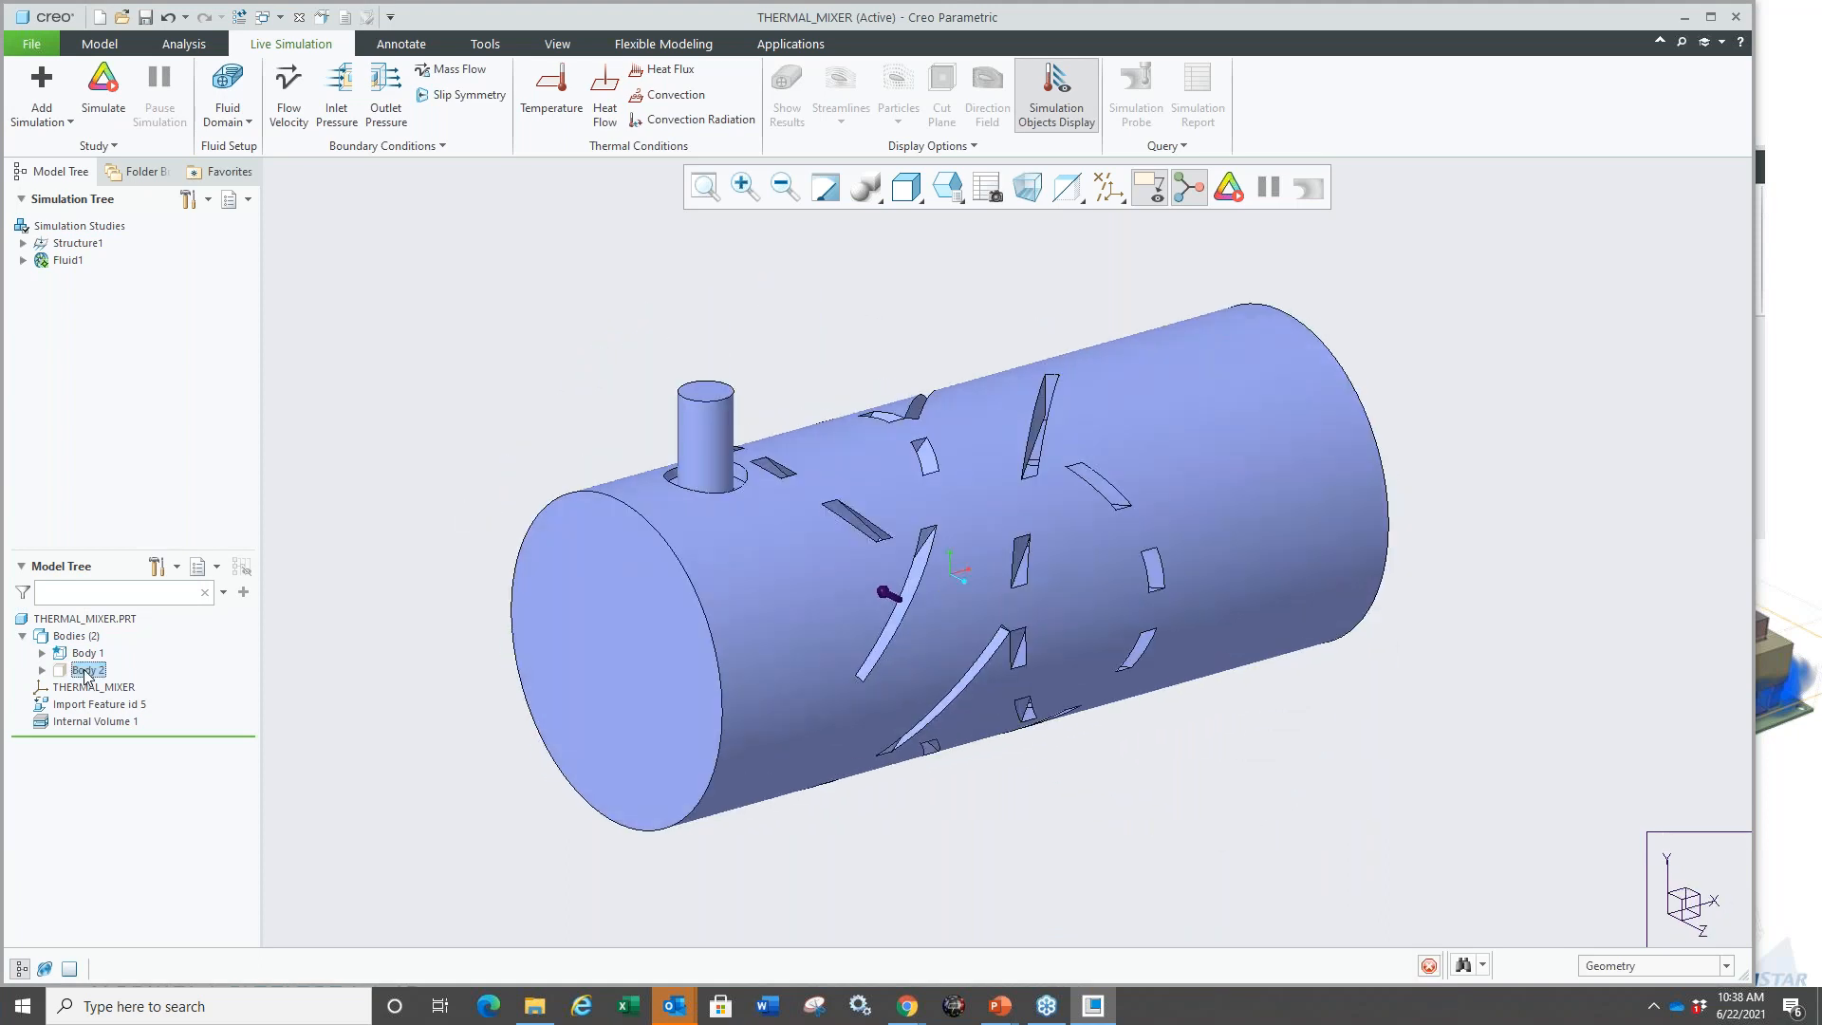
pyautogui.click(88, 670)
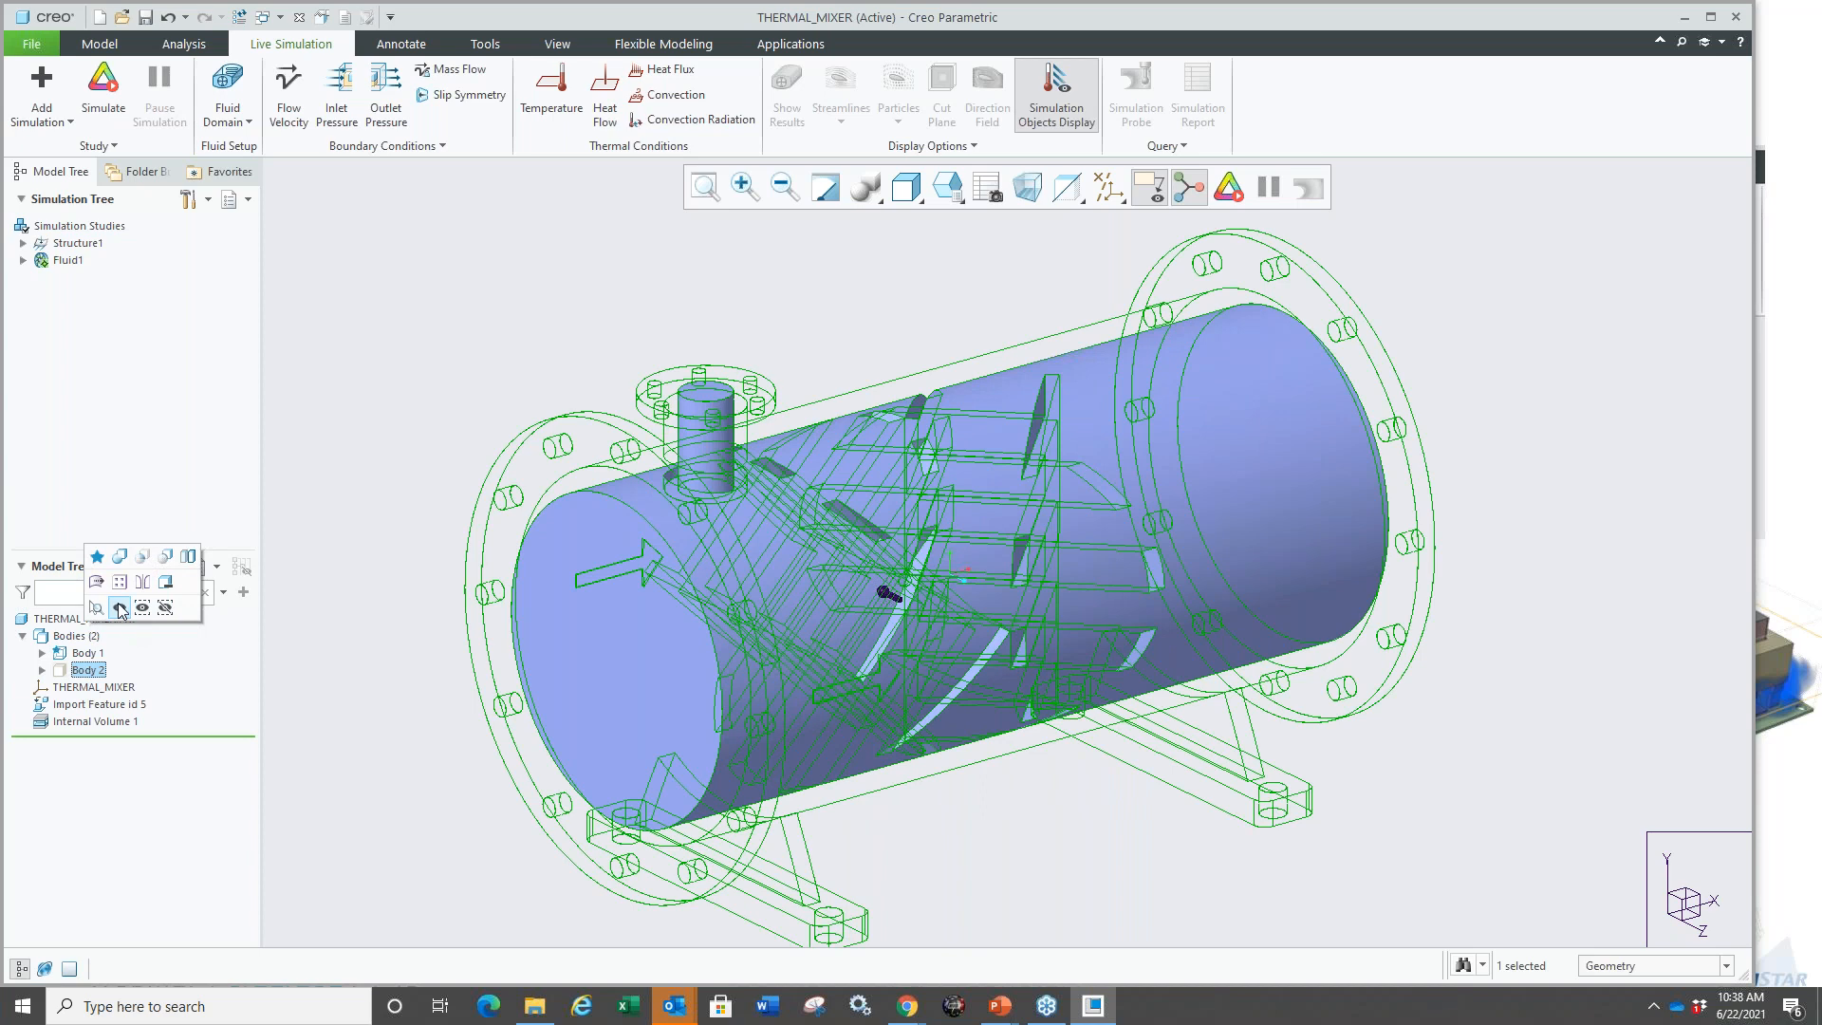
pyautogui.click(121, 608)
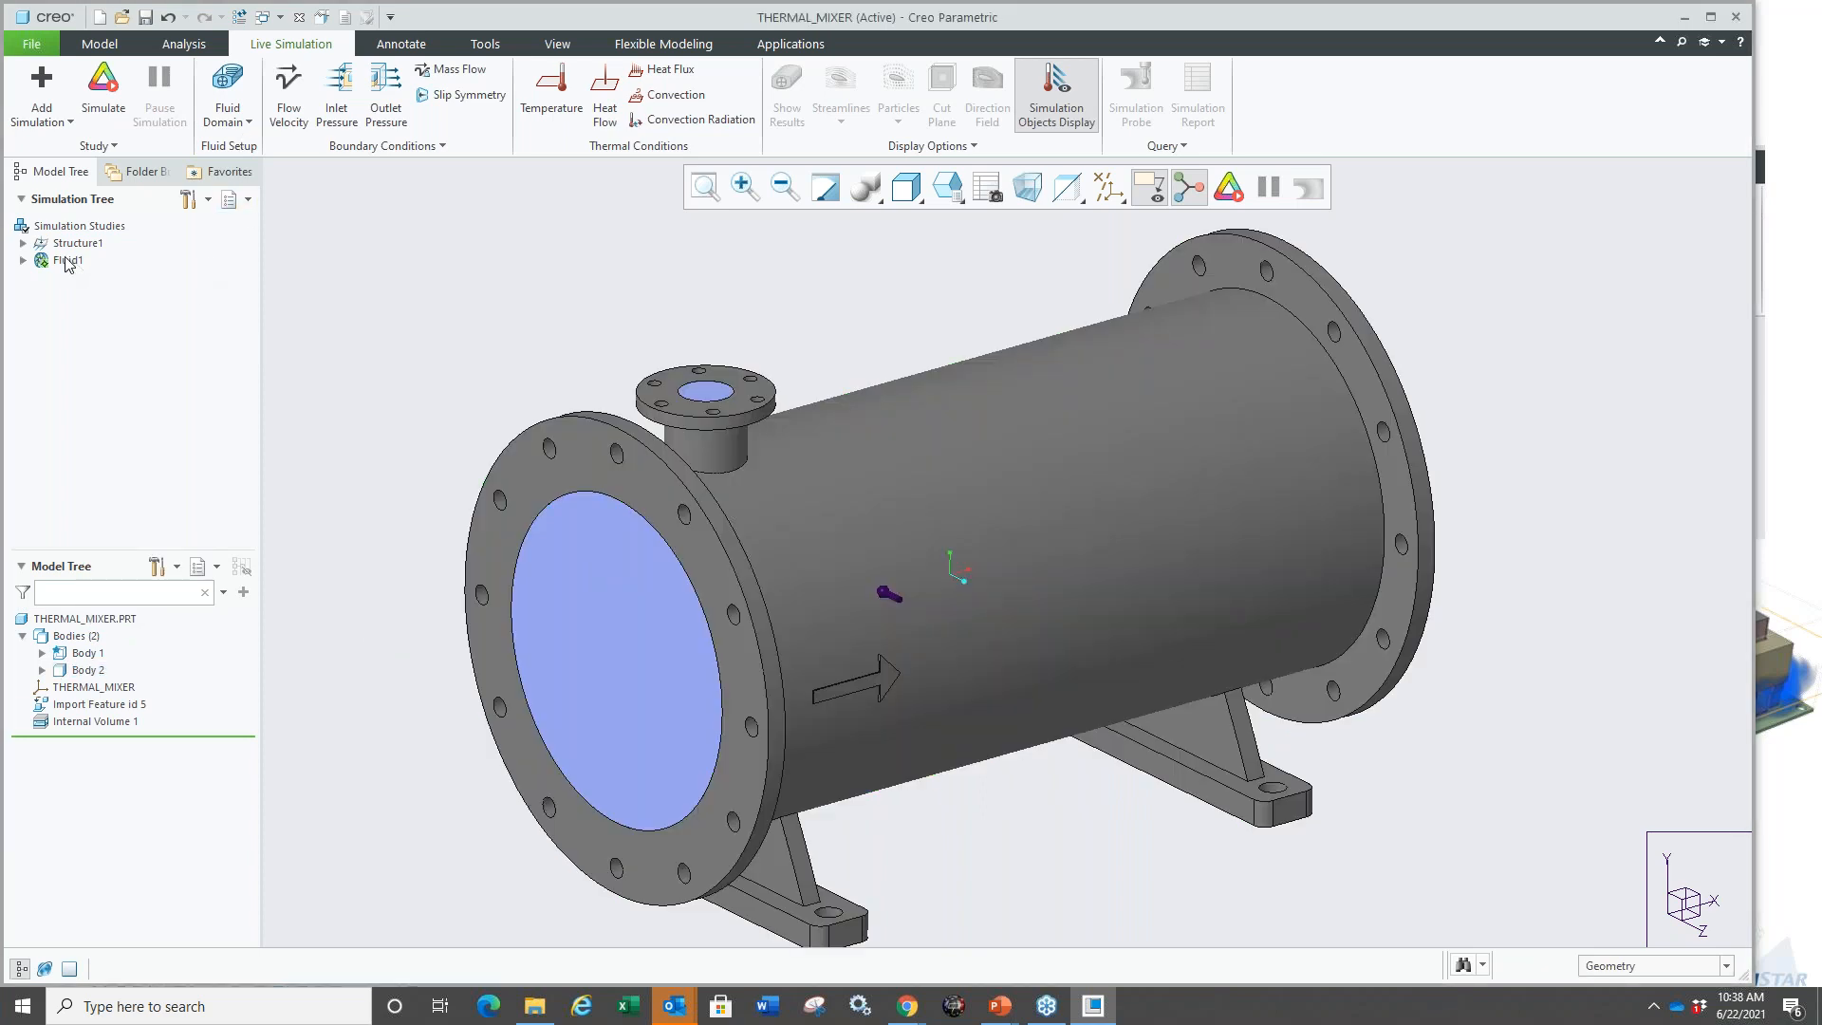
# Assign the water.mtl fluid material to the internal volume's fluid domain in the Fluid1 study.
pyautogui.click(22, 260)
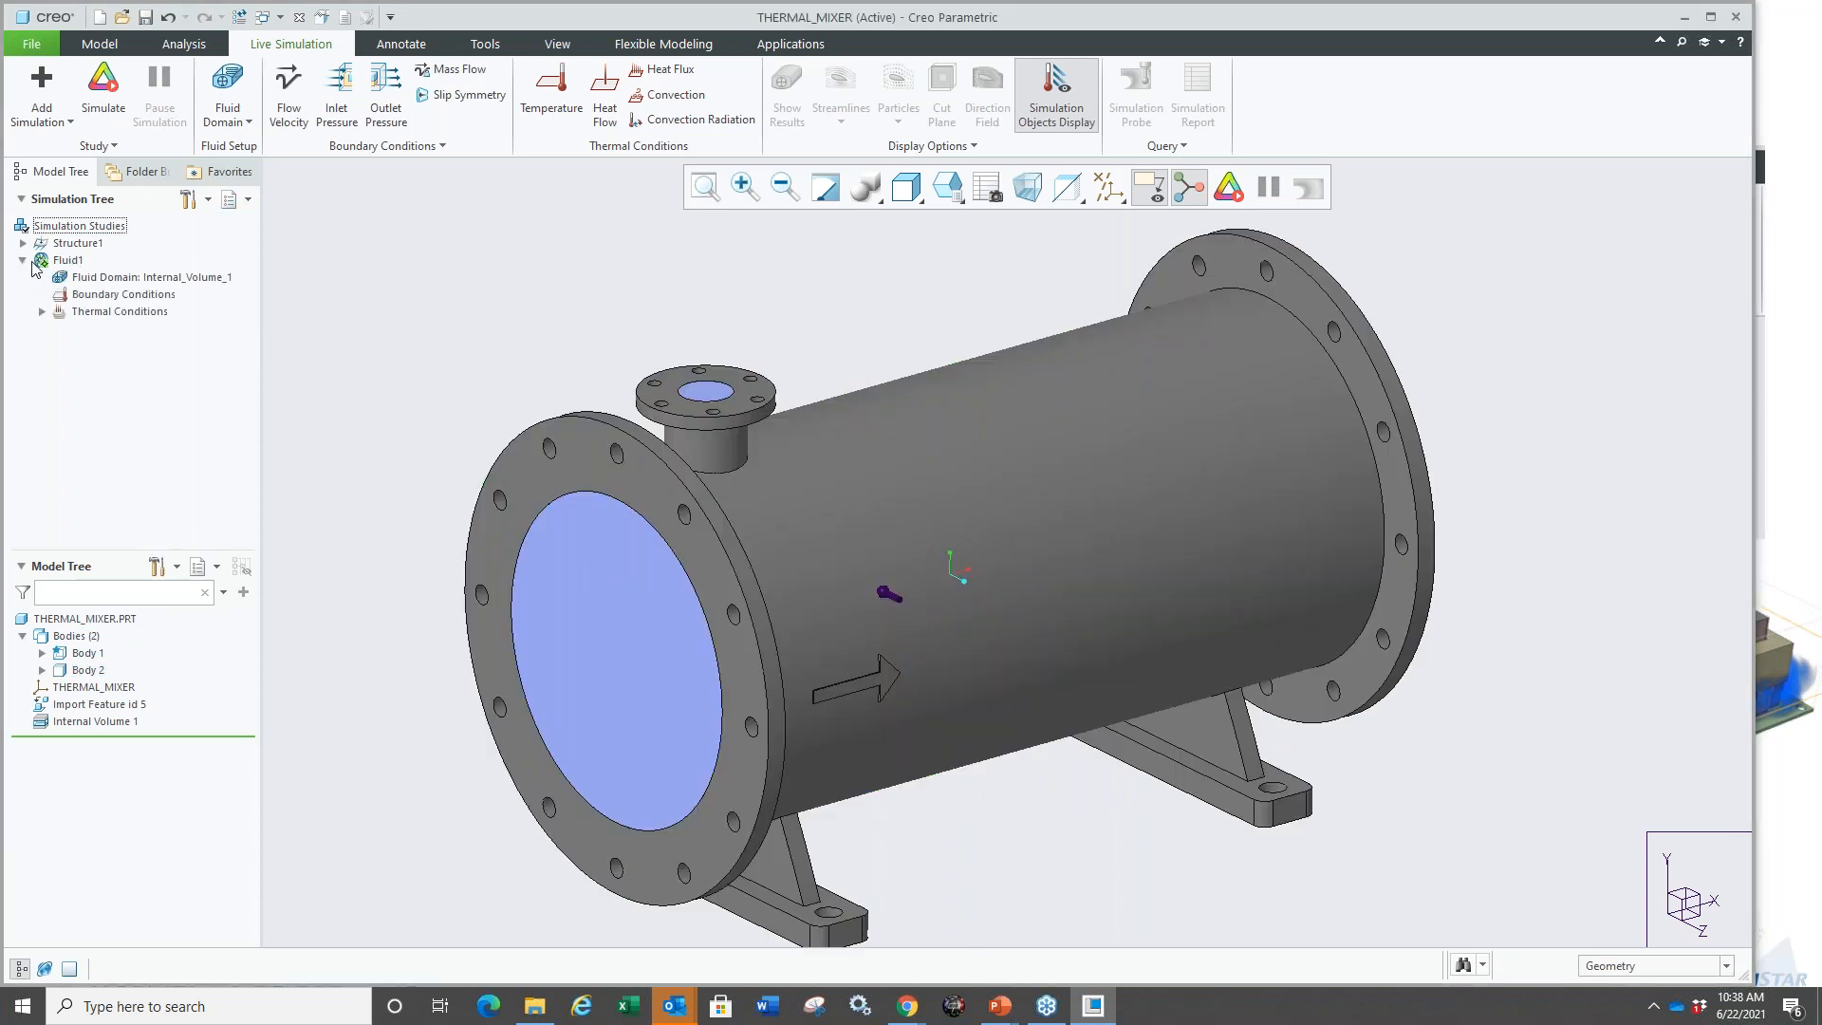
pyautogui.click(122, 278)
pyautogui.rightClick(122, 282)
pyautogui.click(201, 290)
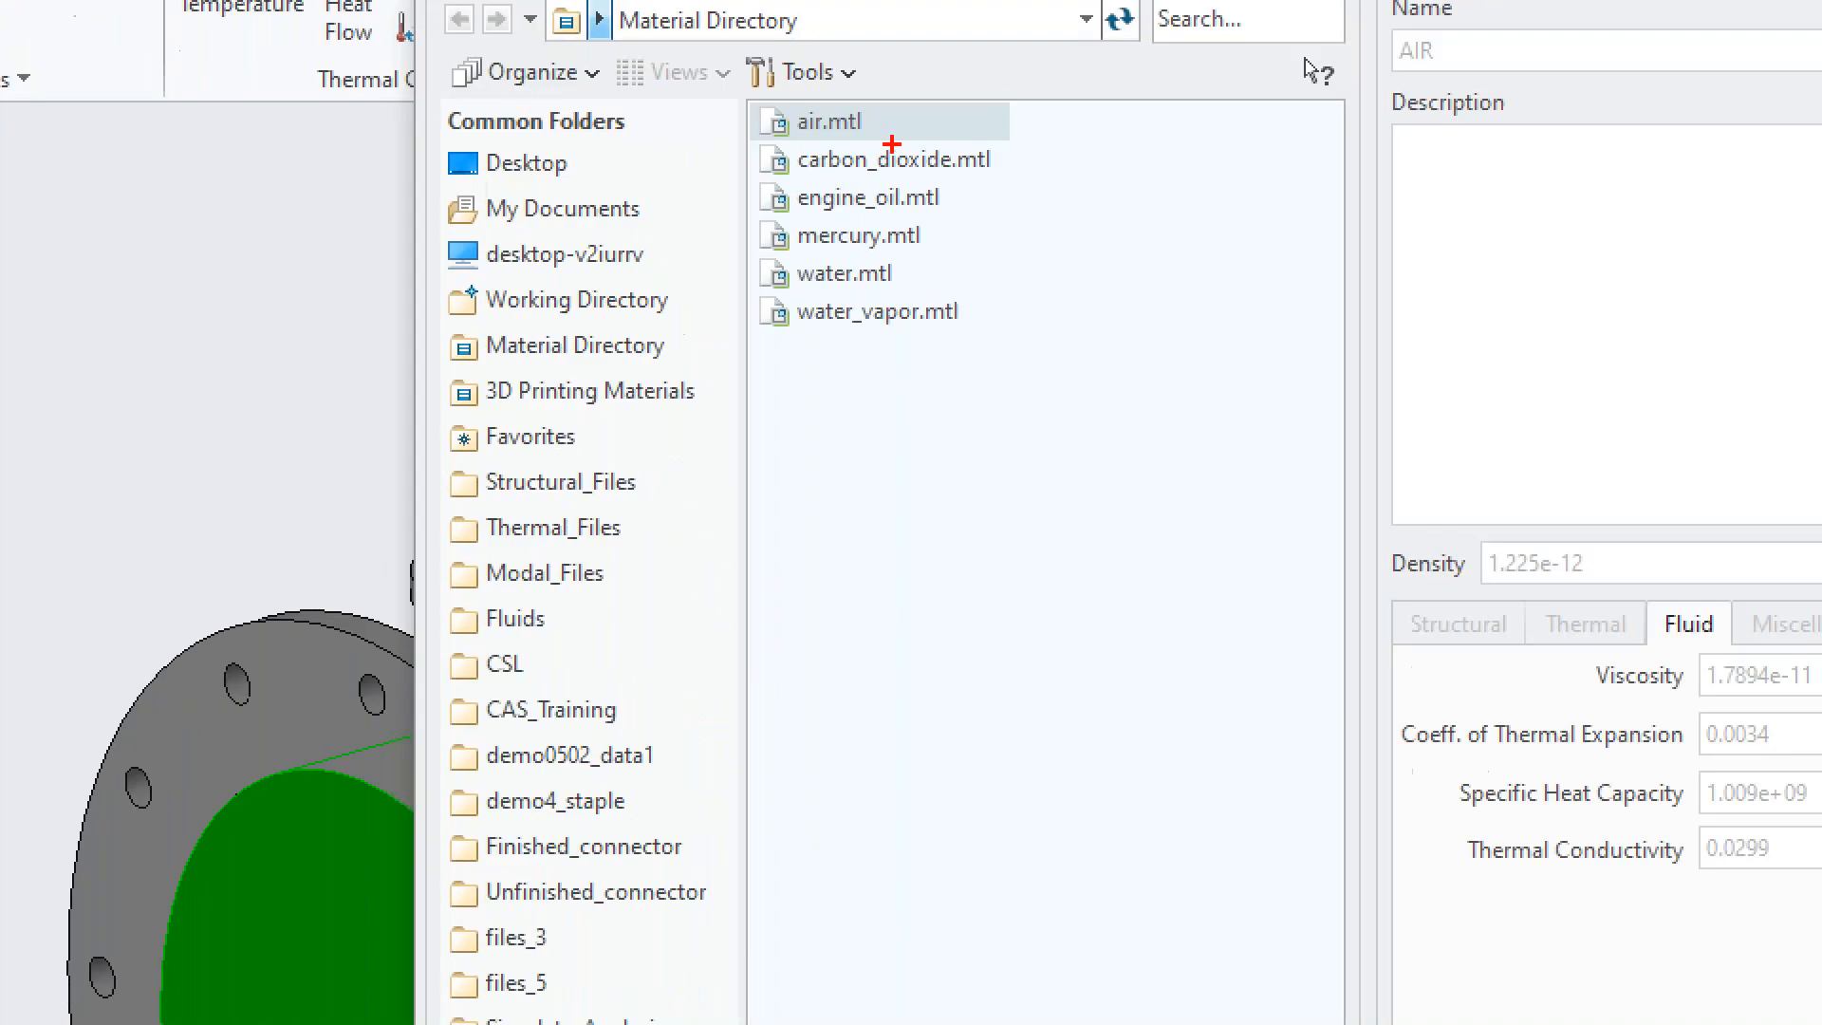
pyautogui.moveTo(859, 169); pyautogui.dragTo(900, 155)
pyautogui.moveTo(856, 232)
pyautogui.mouseDown()
pyautogui.moveTo(922, 215)
pyautogui.moveTo(870, 187)
pyautogui.mouseUp()
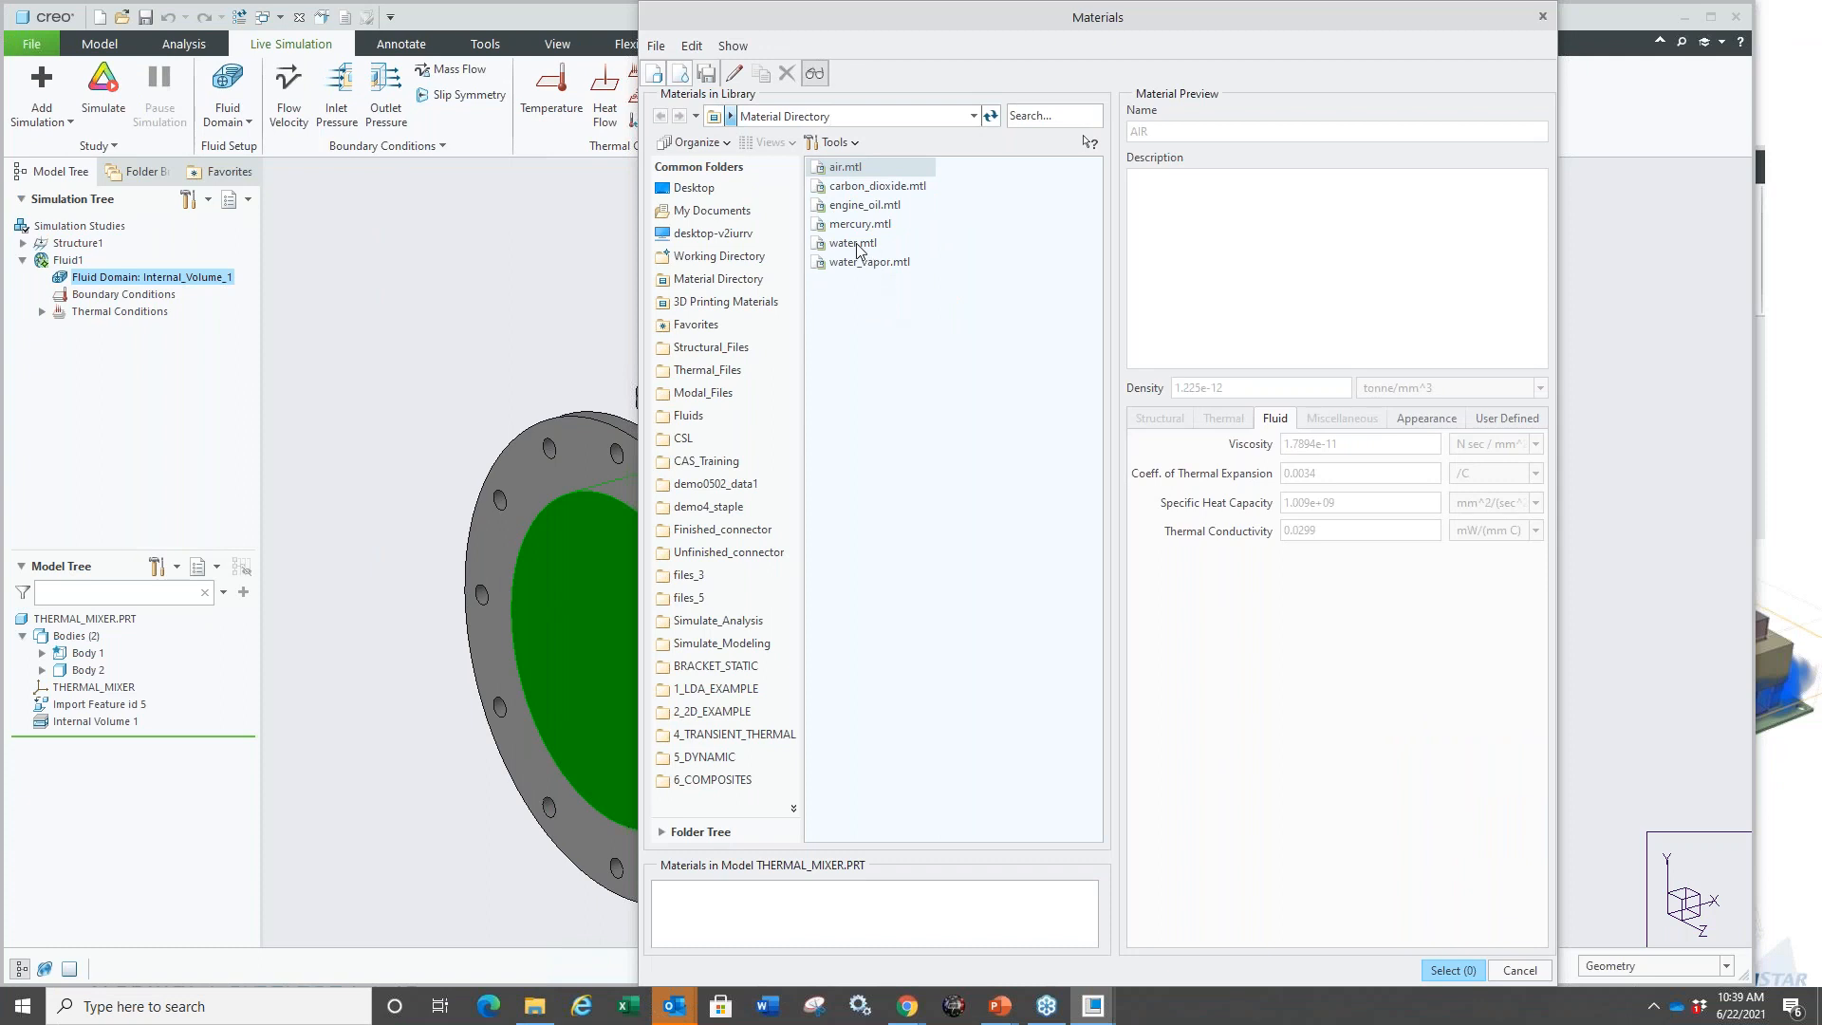
pyautogui.click(851, 281)
pyautogui.doubleClick(857, 244)
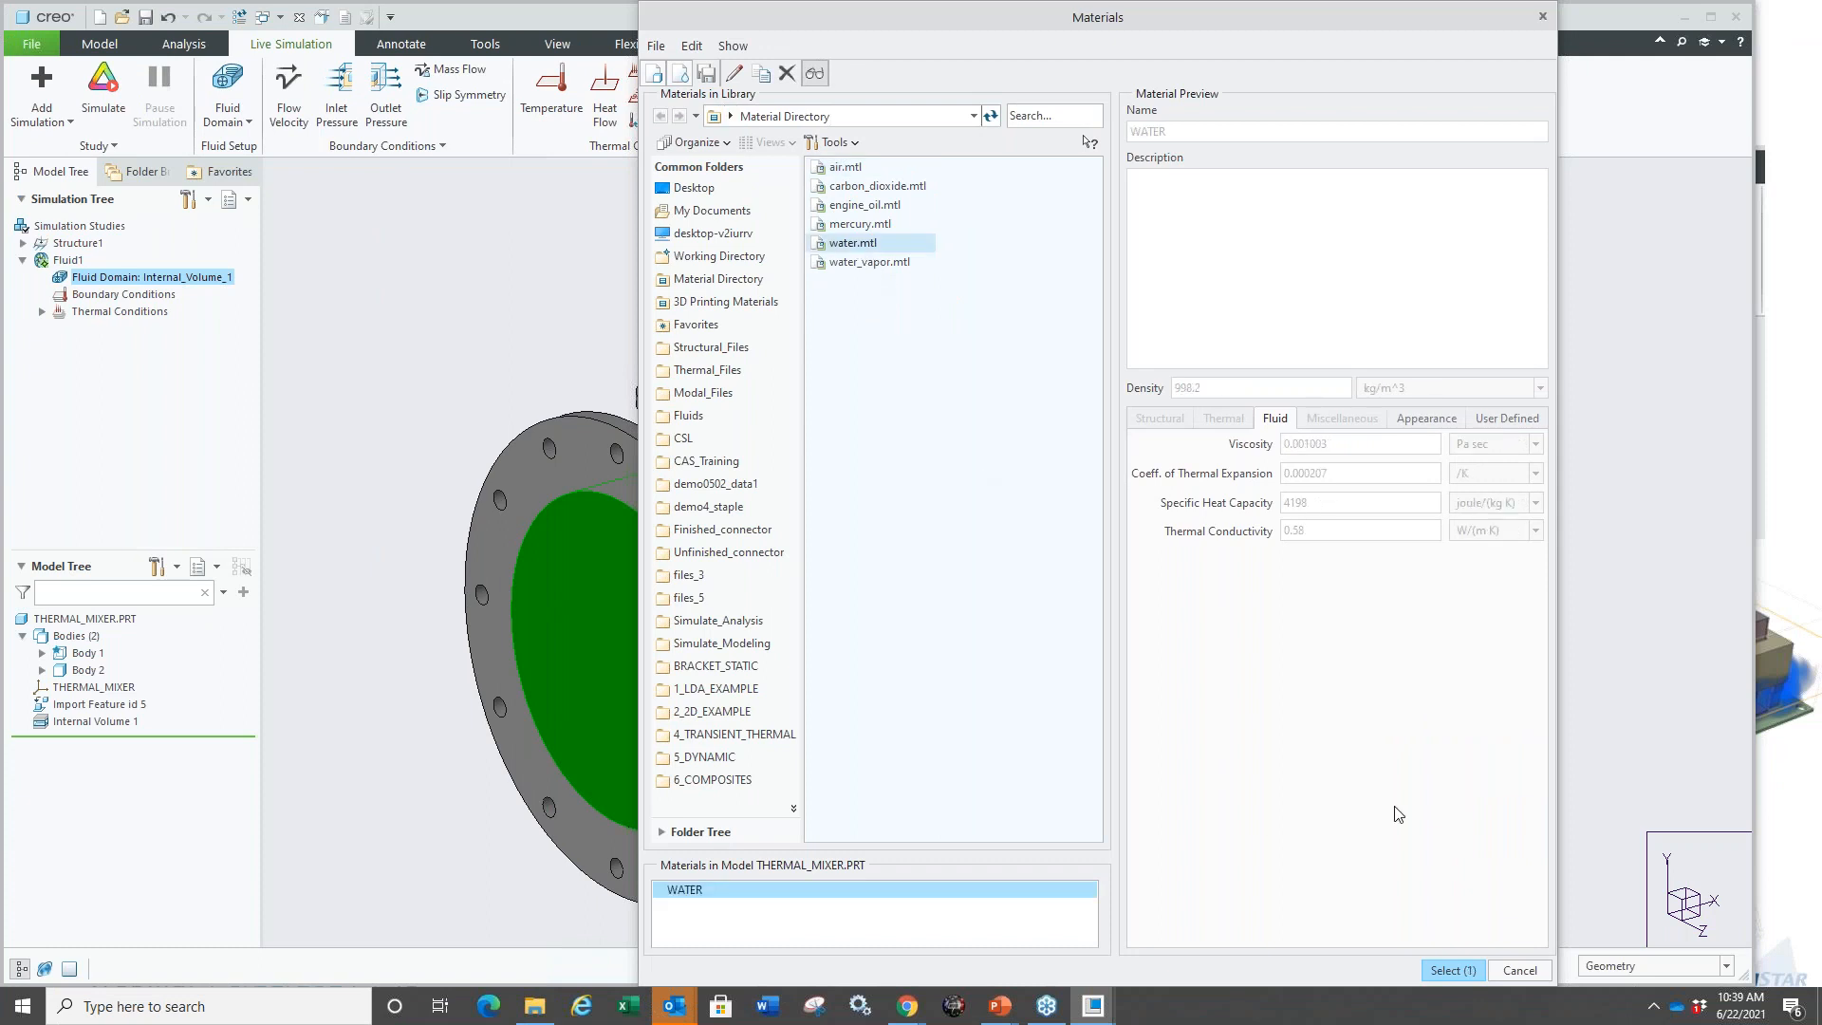
pyautogui.click(1453, 969)
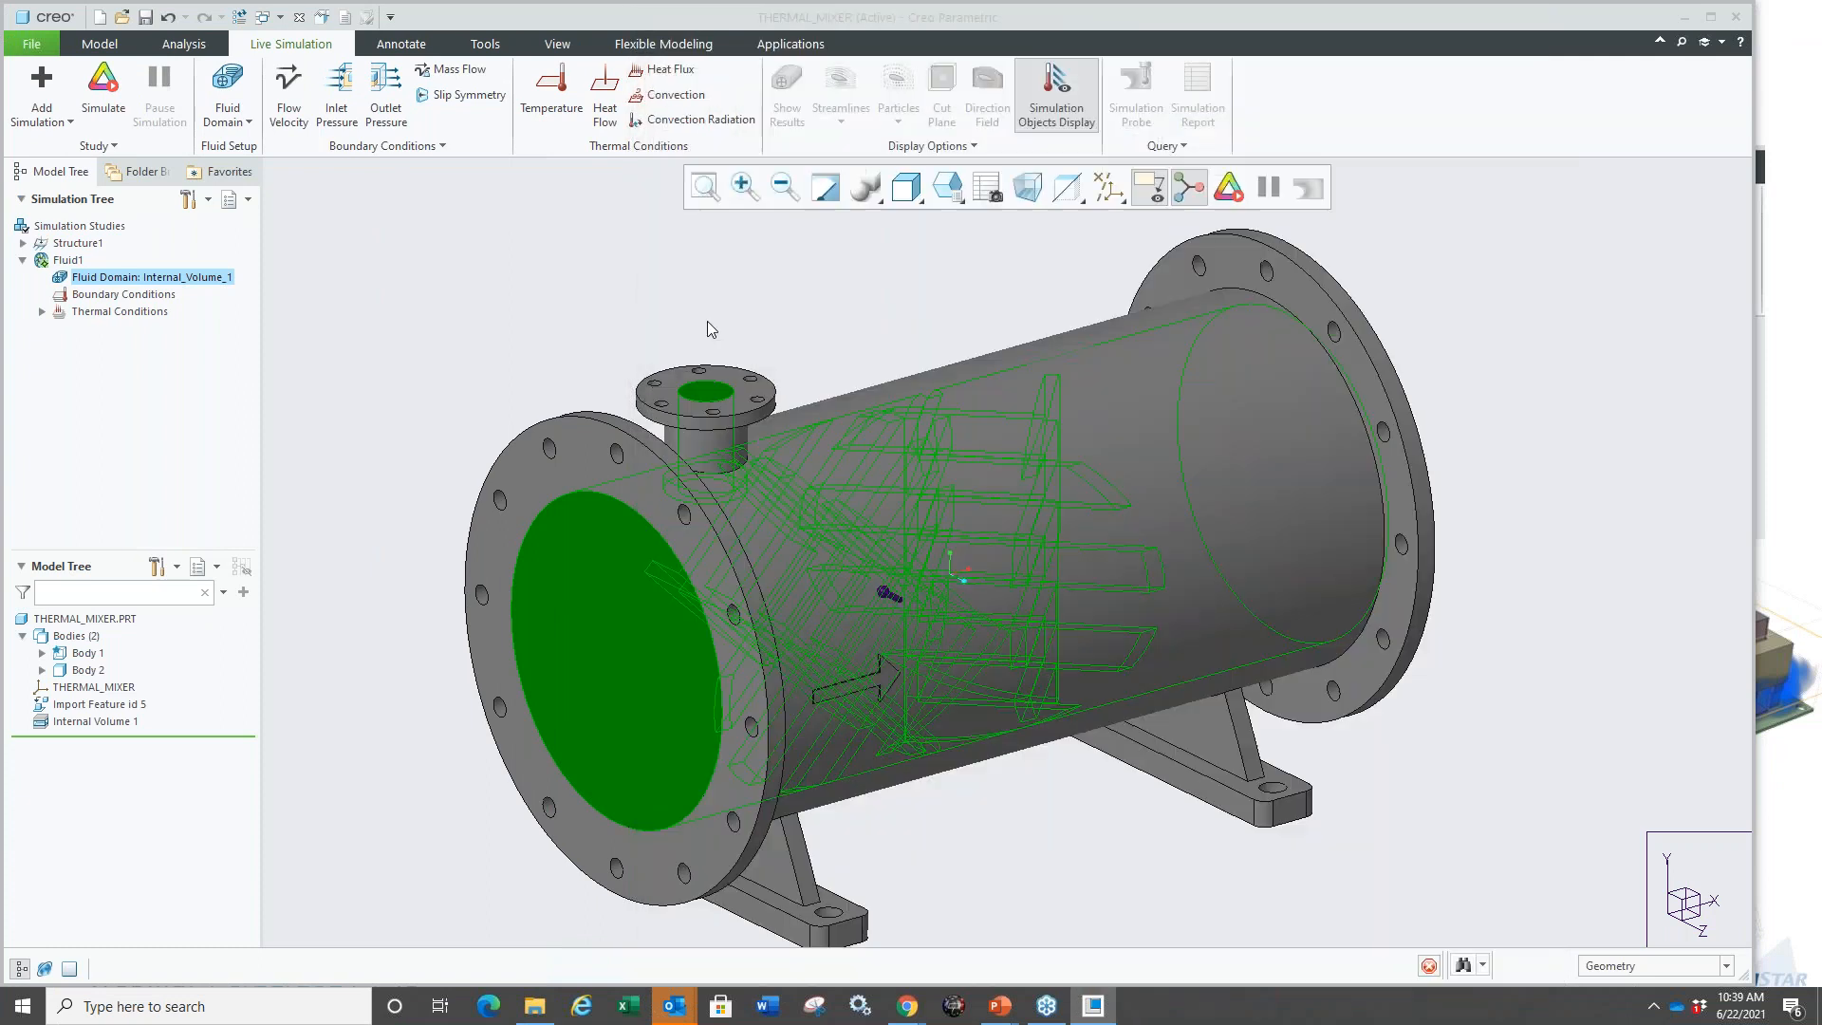
pyautogui.click(708, 321)
# Apply a flow velocity to the main pipe's inlet face, defined by directional components with X set to 5 m/sec.
pyautogui.scroll(2, 539, 321)
pyautogui.scroll(1, 538, 313)
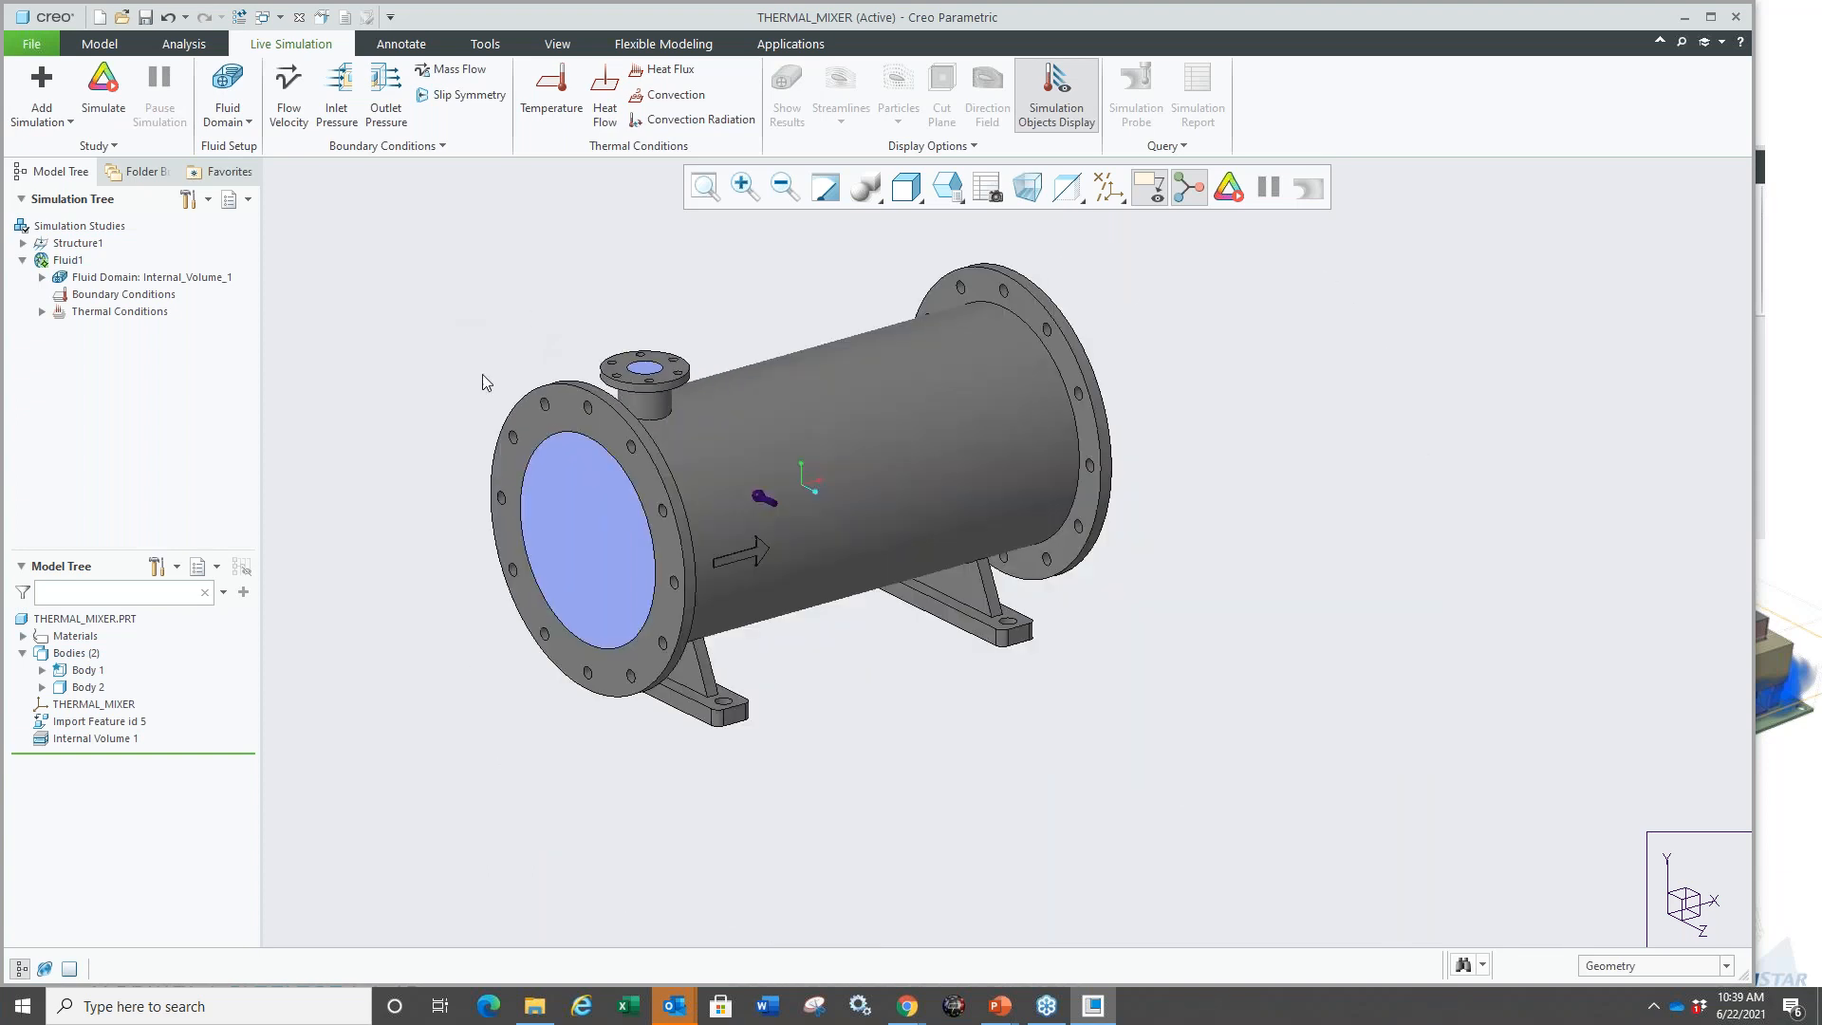
pyautogui.click(577, 563)
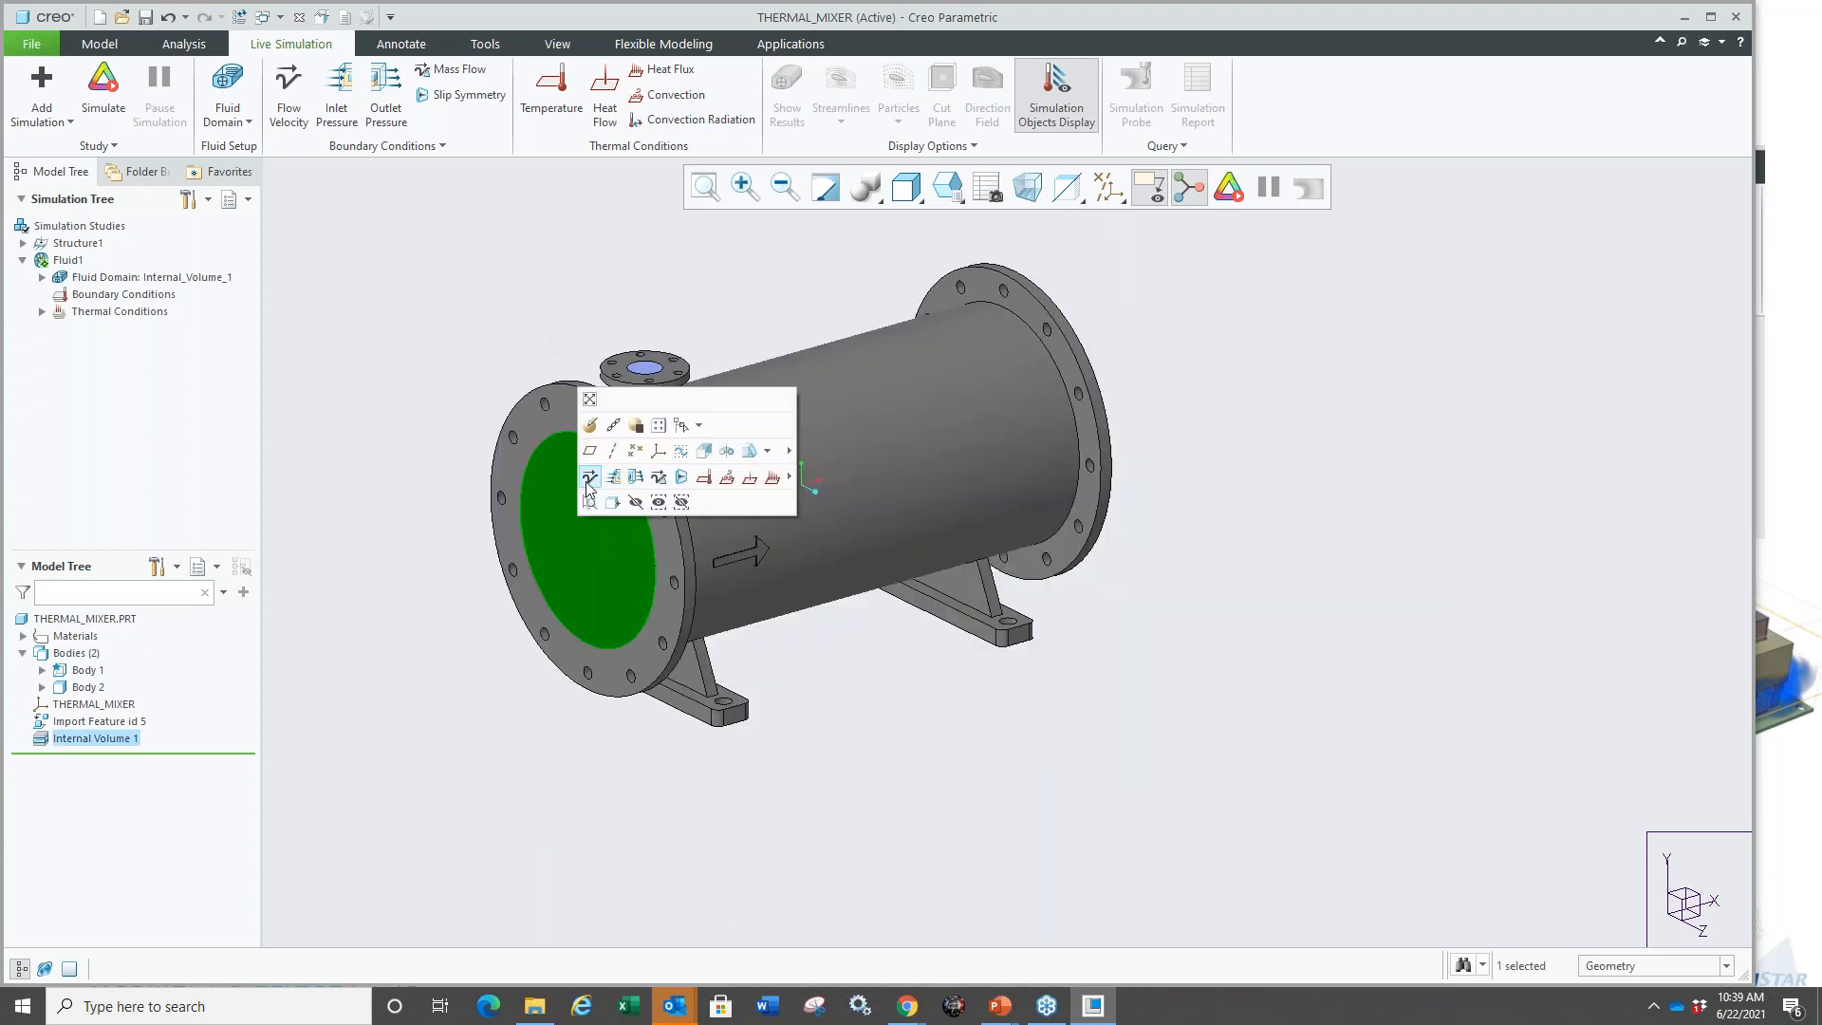
pyautogui.click(589, 476)
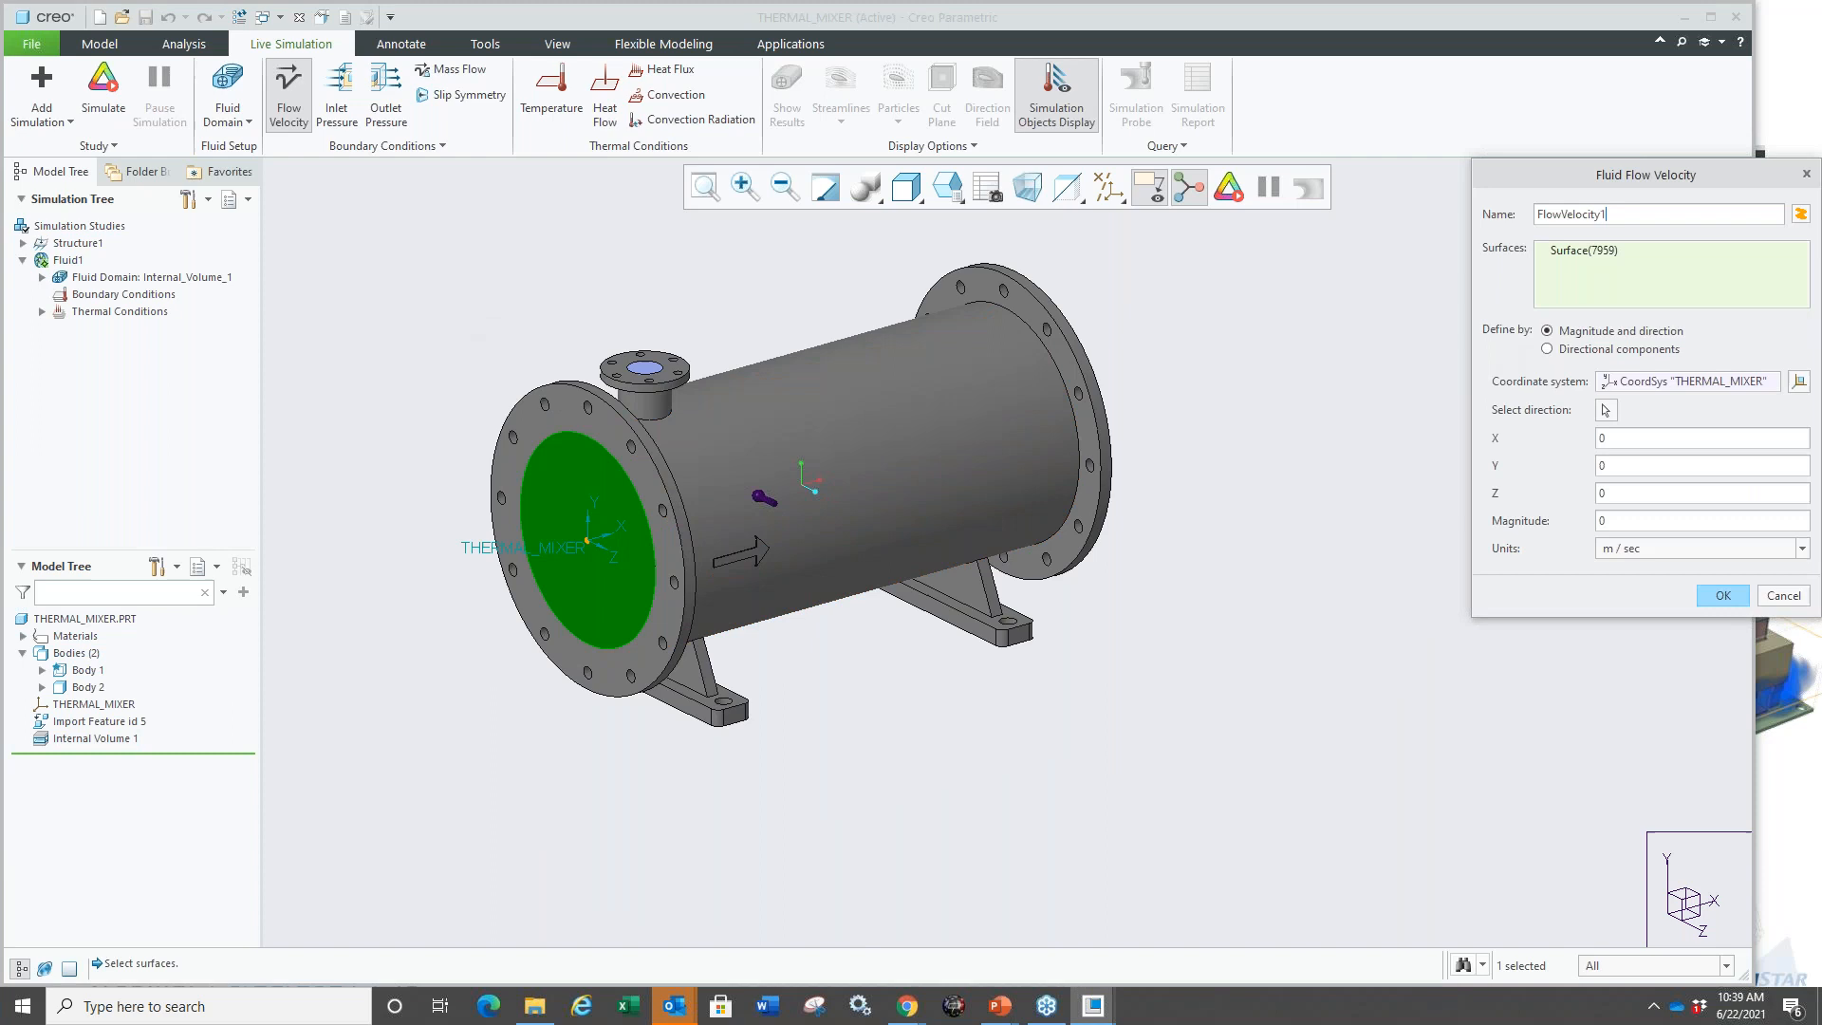
pyautogui.click(1548, 350)
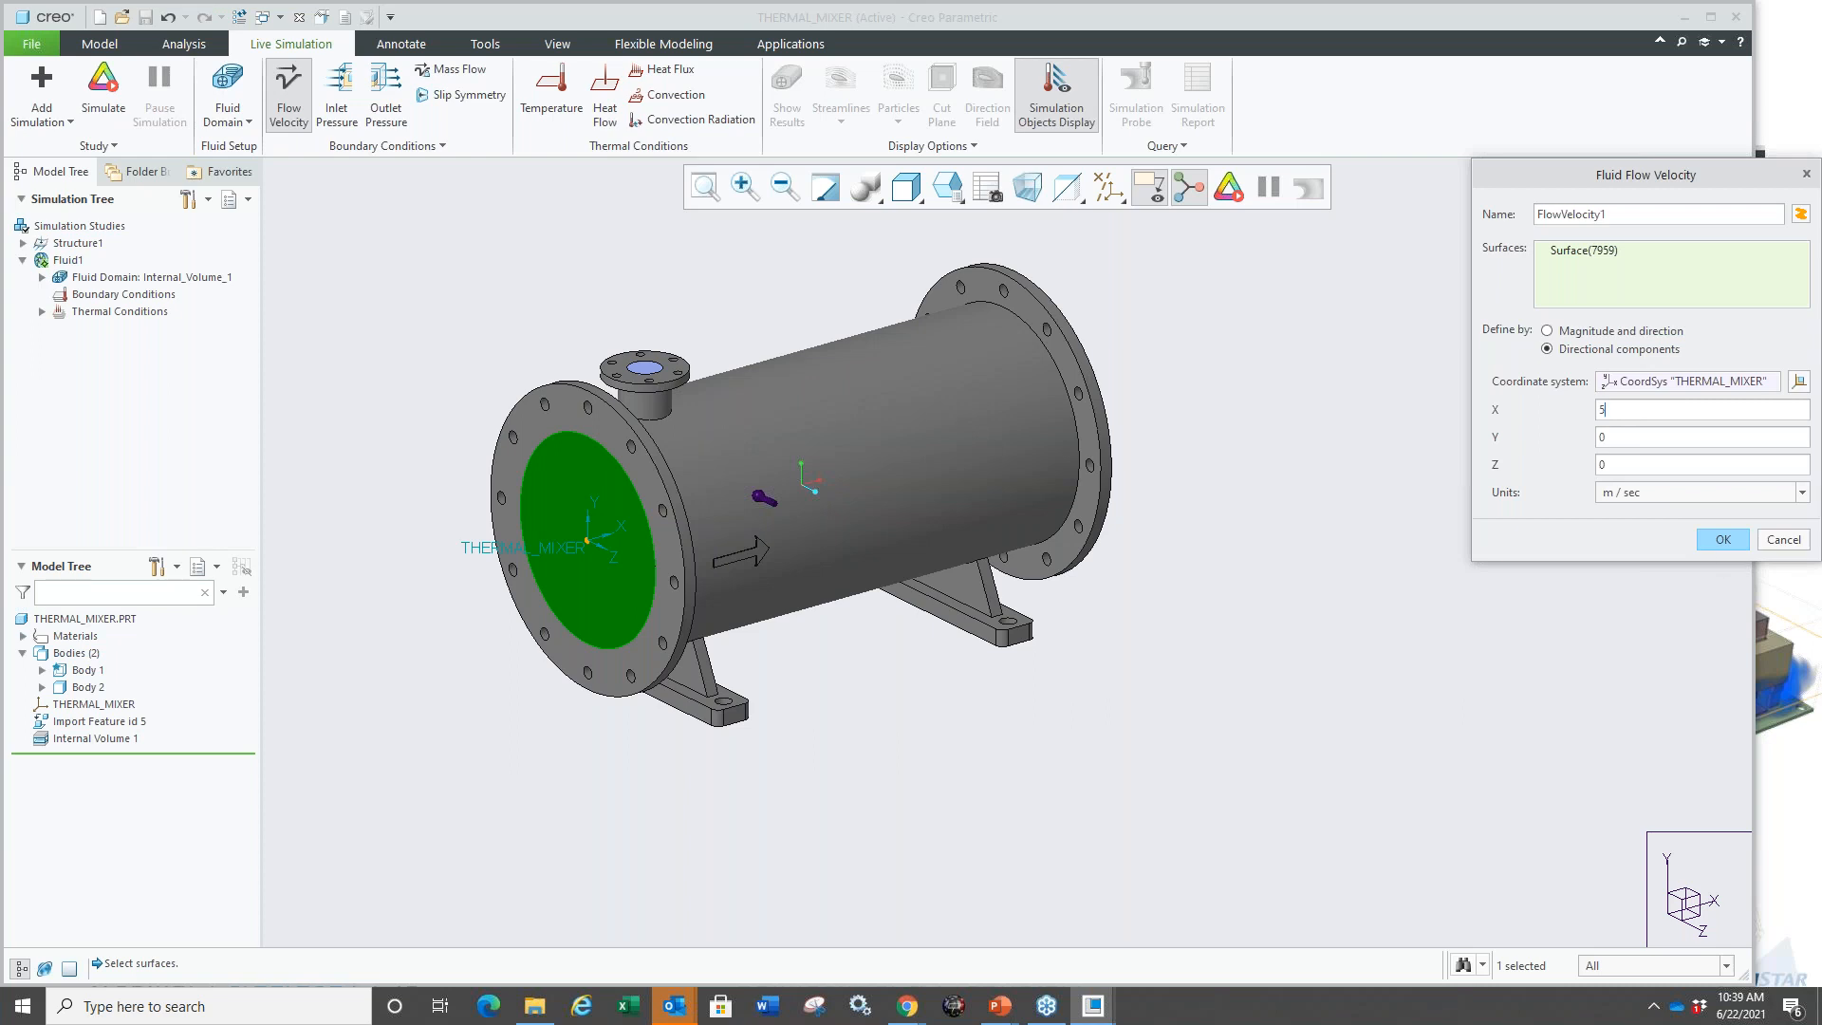
pyautogui.click(1722, 540)
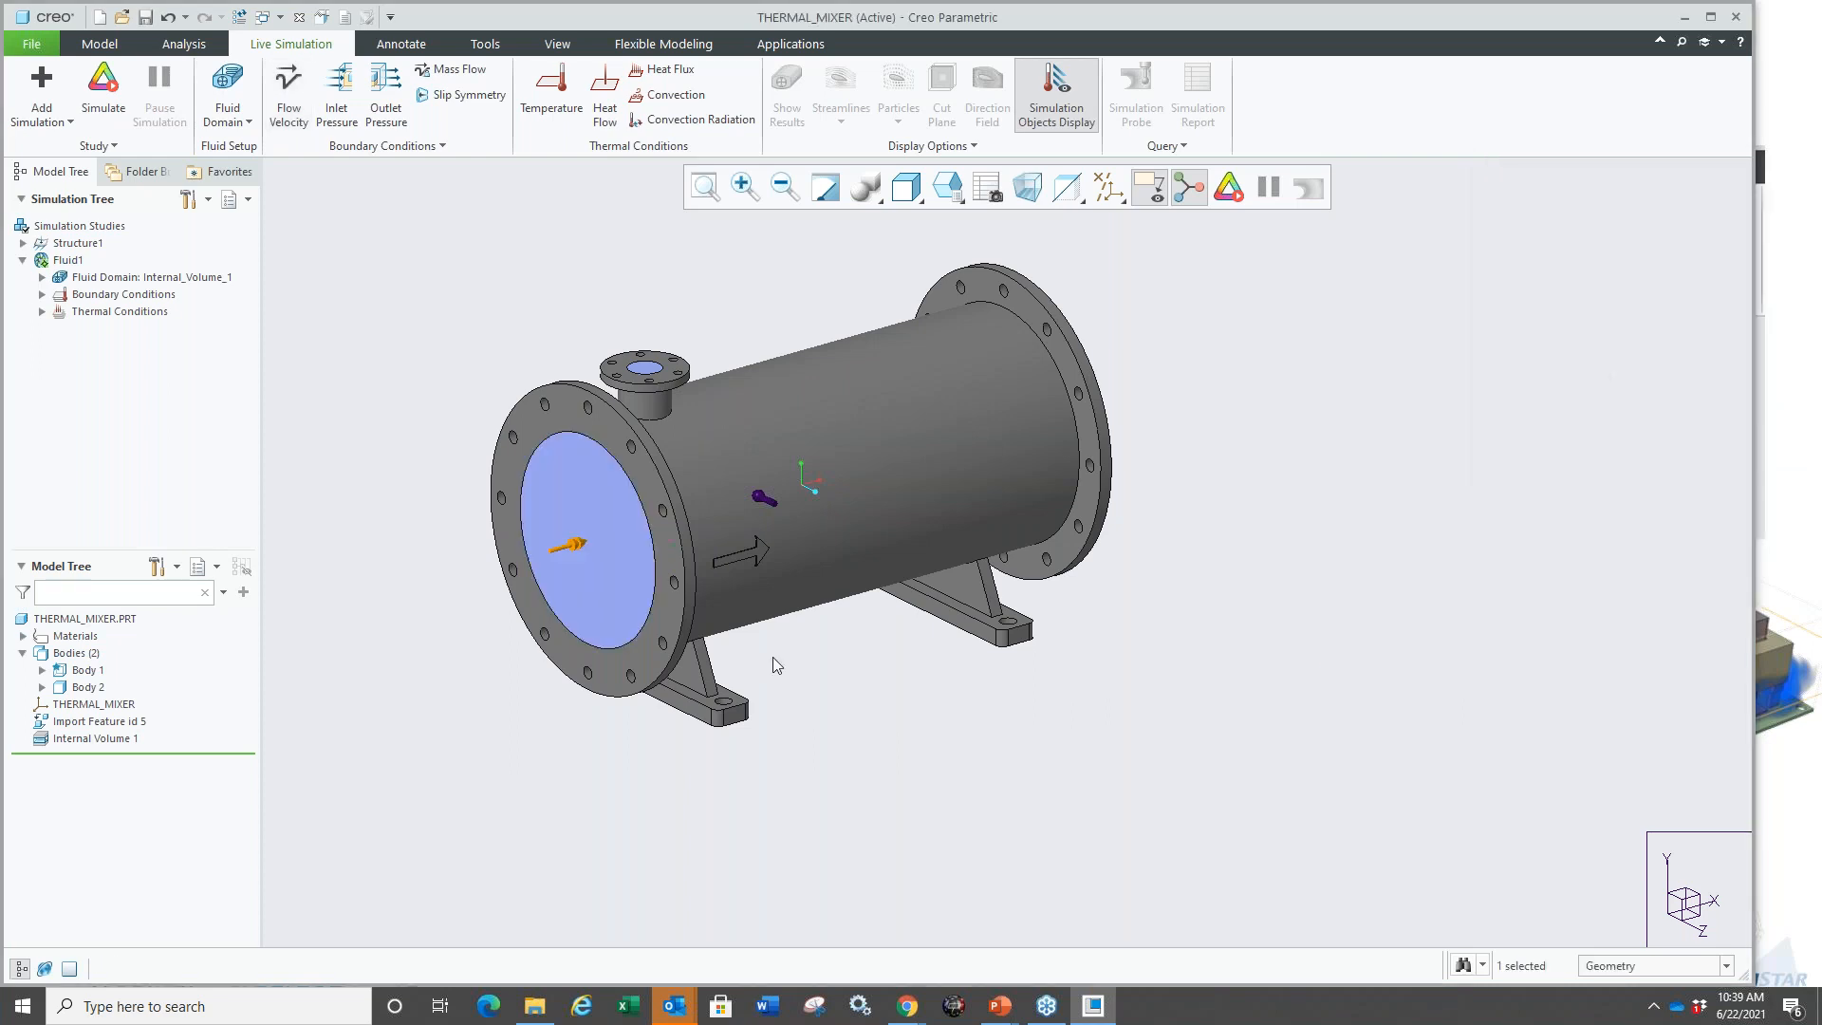
# Apply a second flow velocity to the small flanged inlet's face with a Y value of -15 in m/sec.
pyautogui.scroll(3, 706, 345)
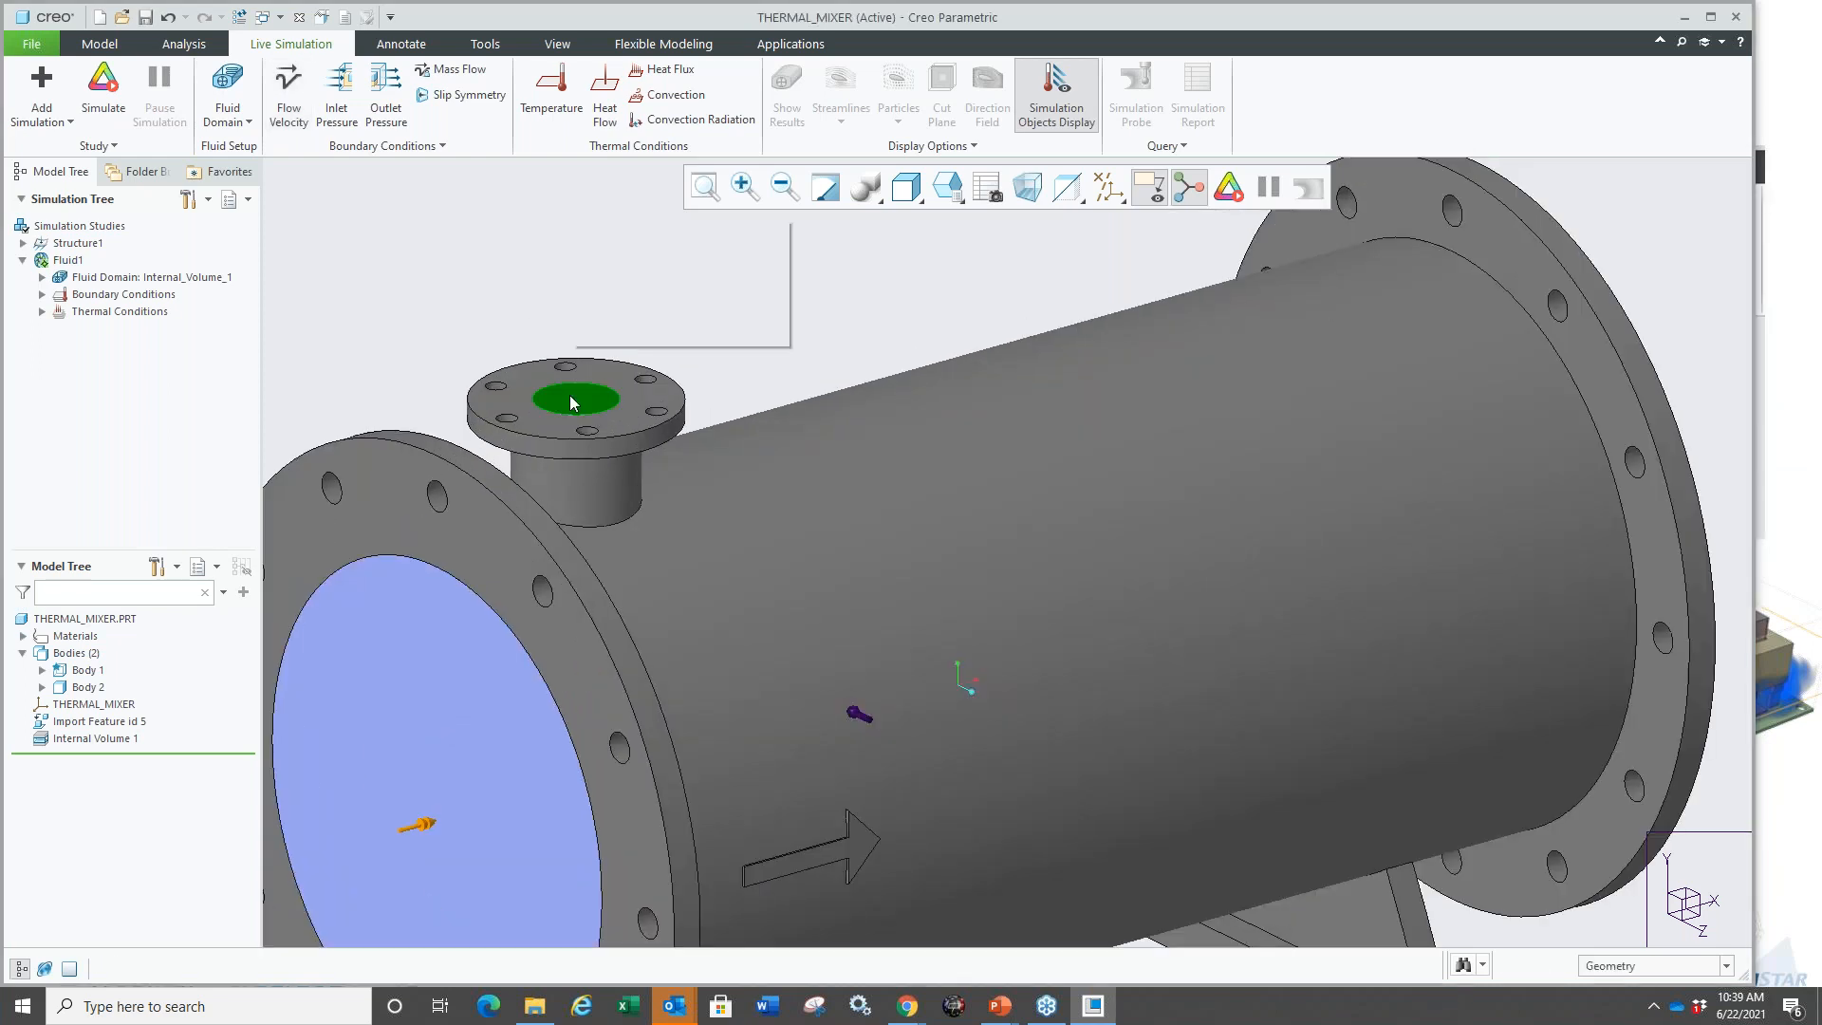
pyautogui.click(572, 403)
pyautogui.click(583, 308)
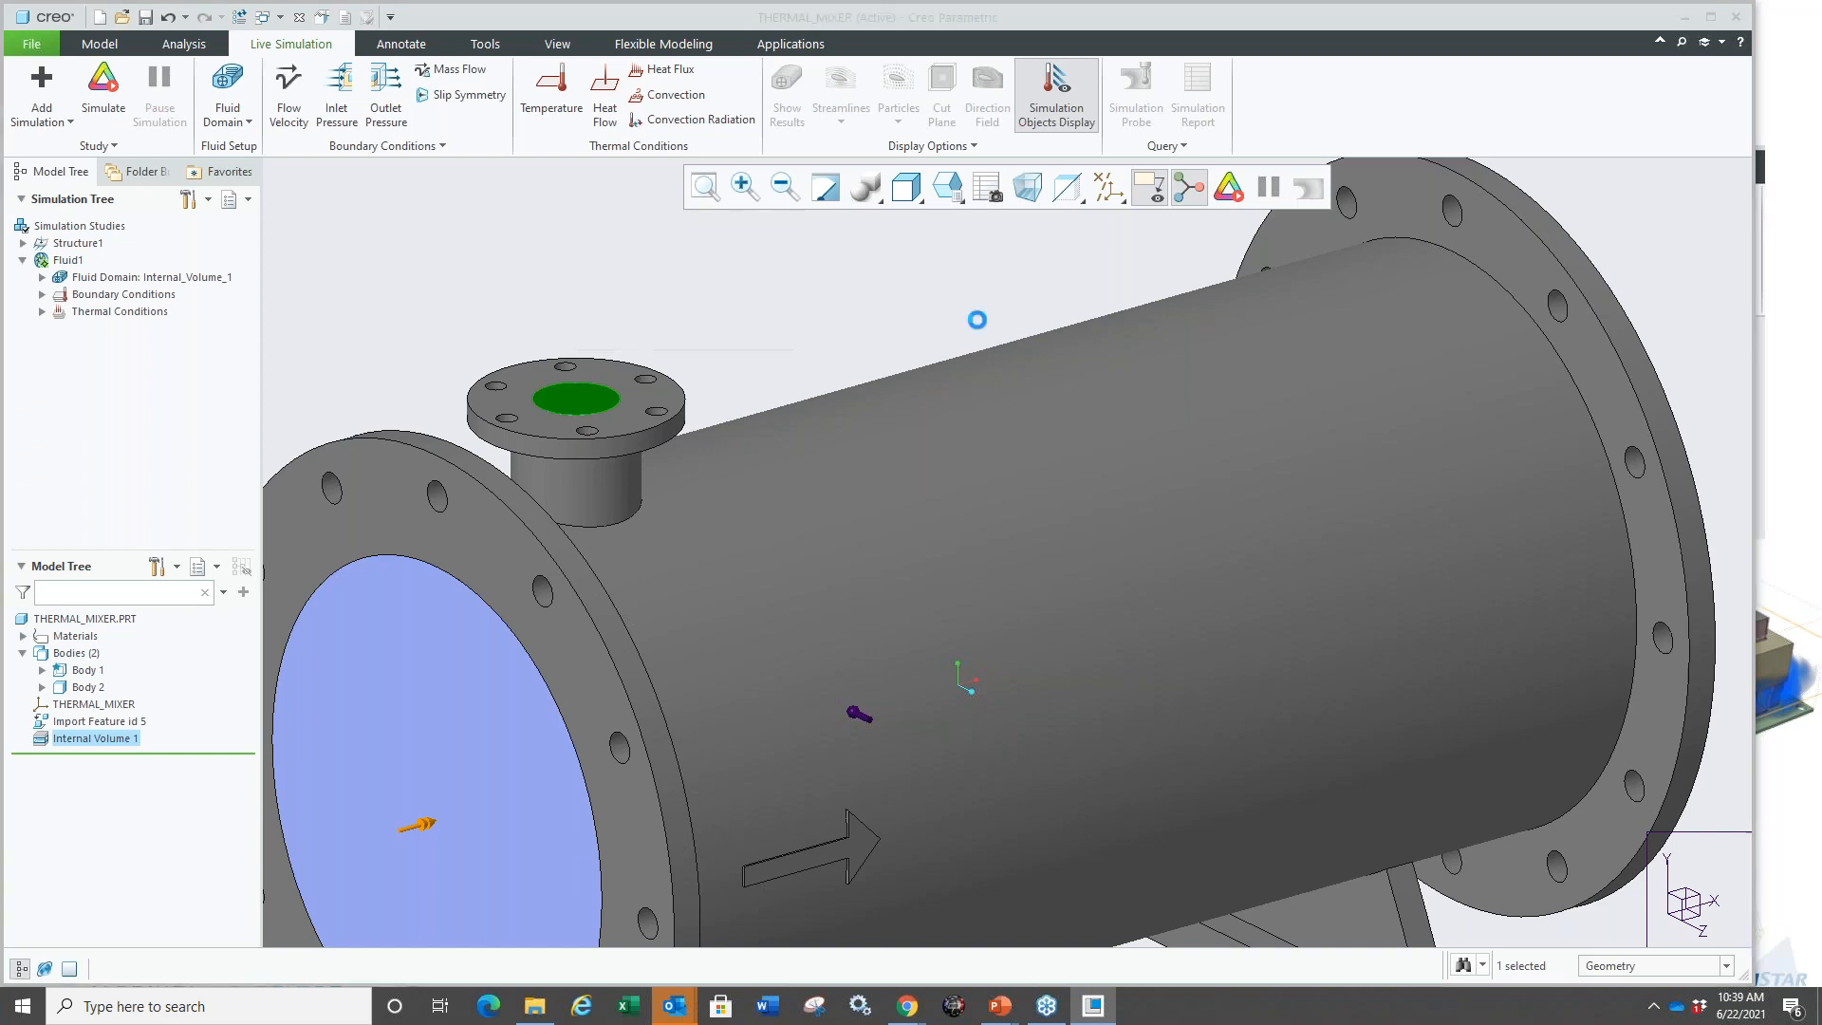
pyautogui.scroll(-1, 947, 323)
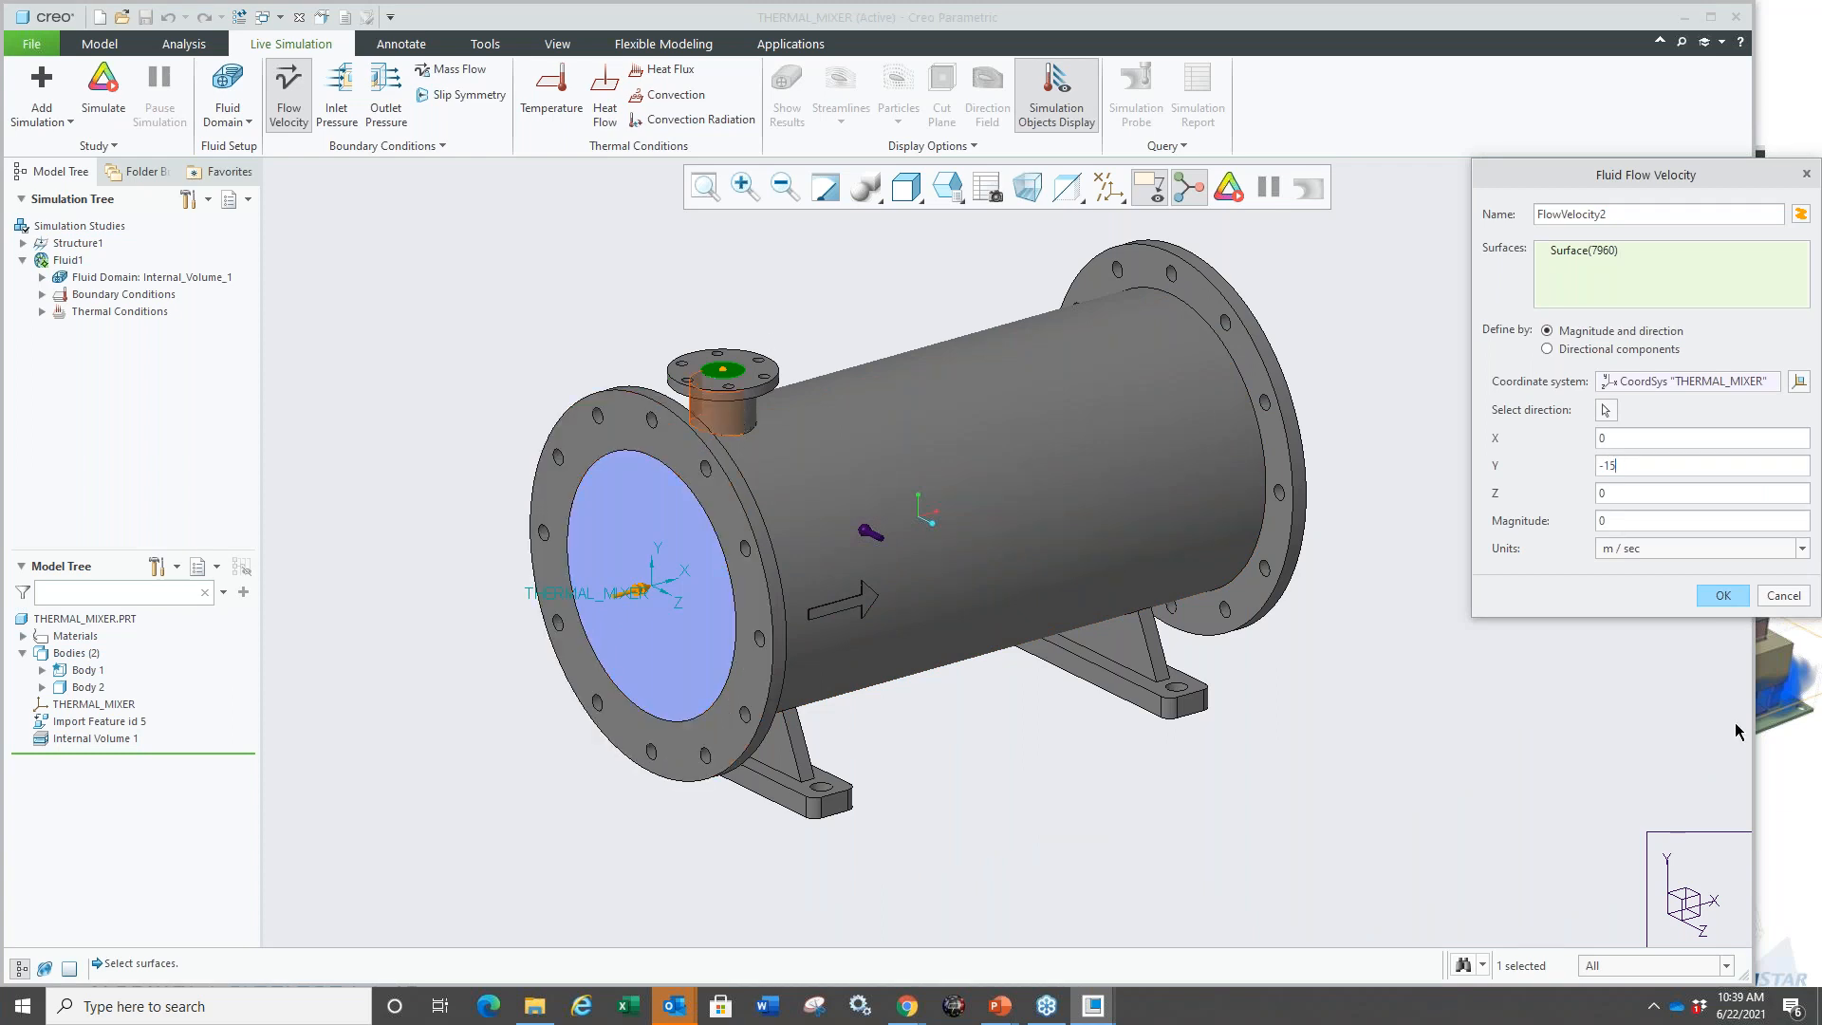
pyautogui.click(1722, 596)
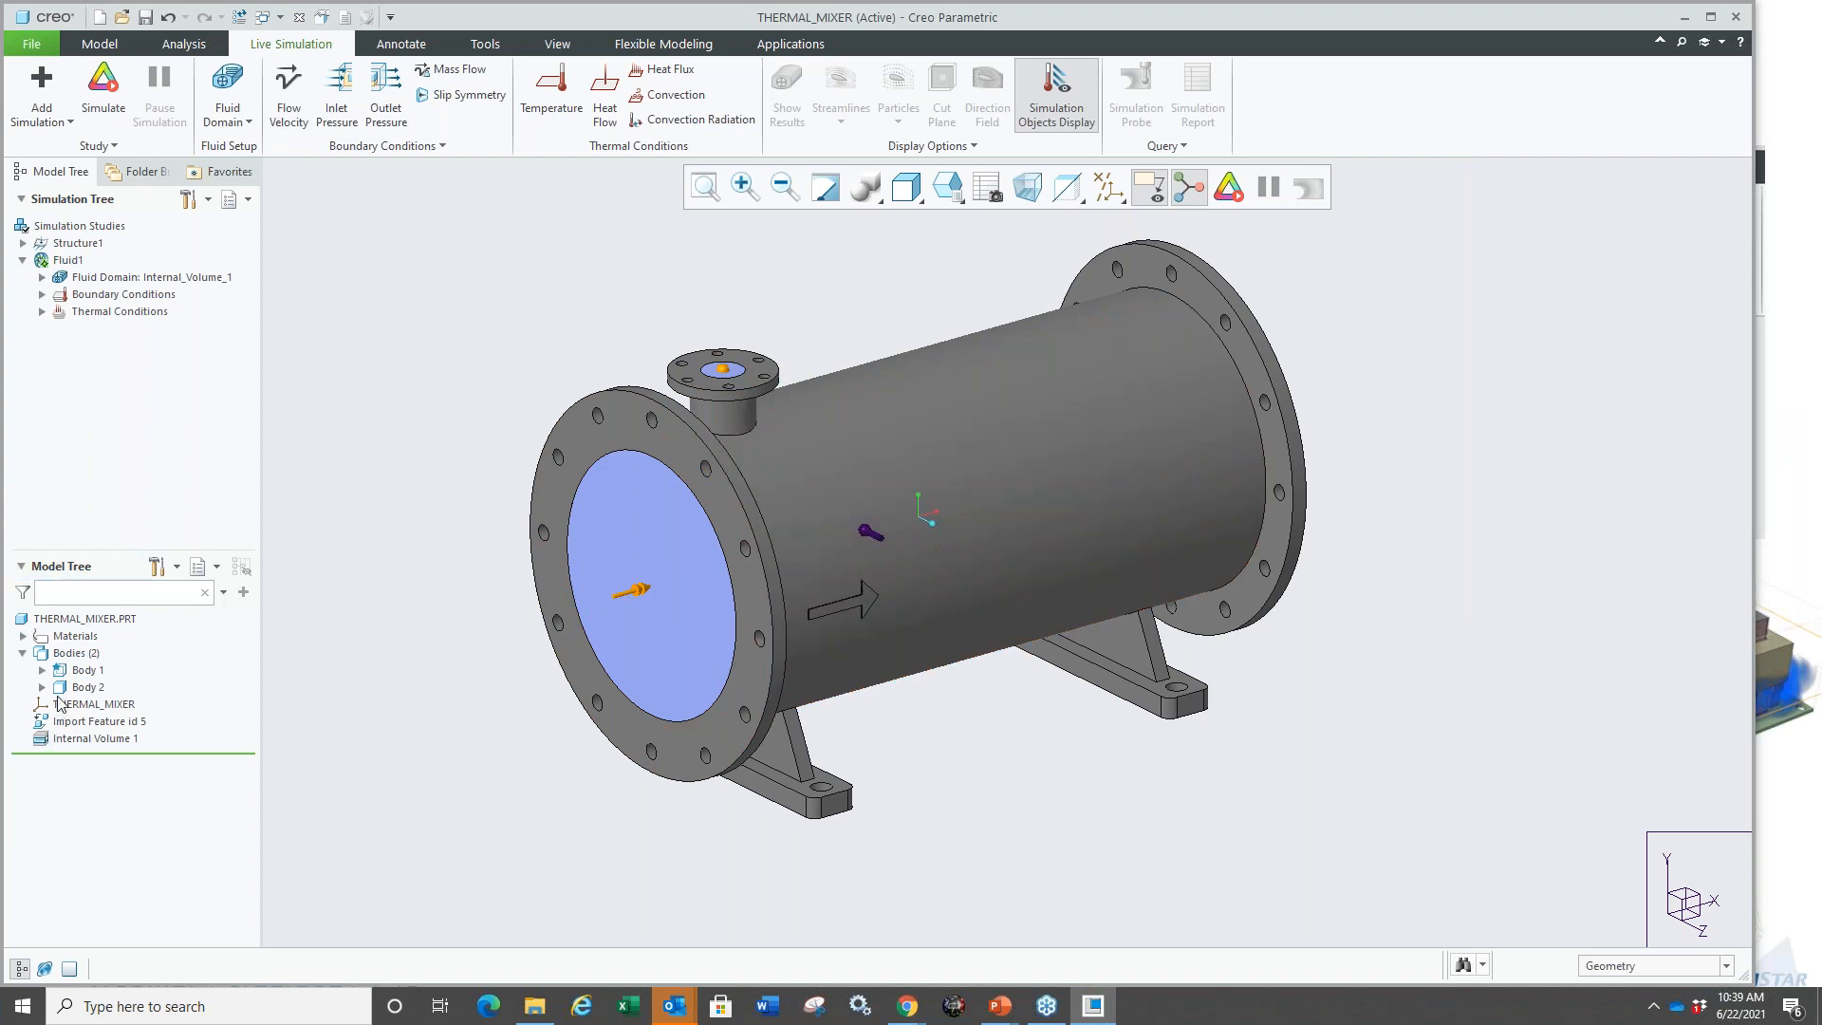
# Redefine the small flanged inlet's flow velocity so that it is defined by directional components.
pyautogui.click(42, 295)
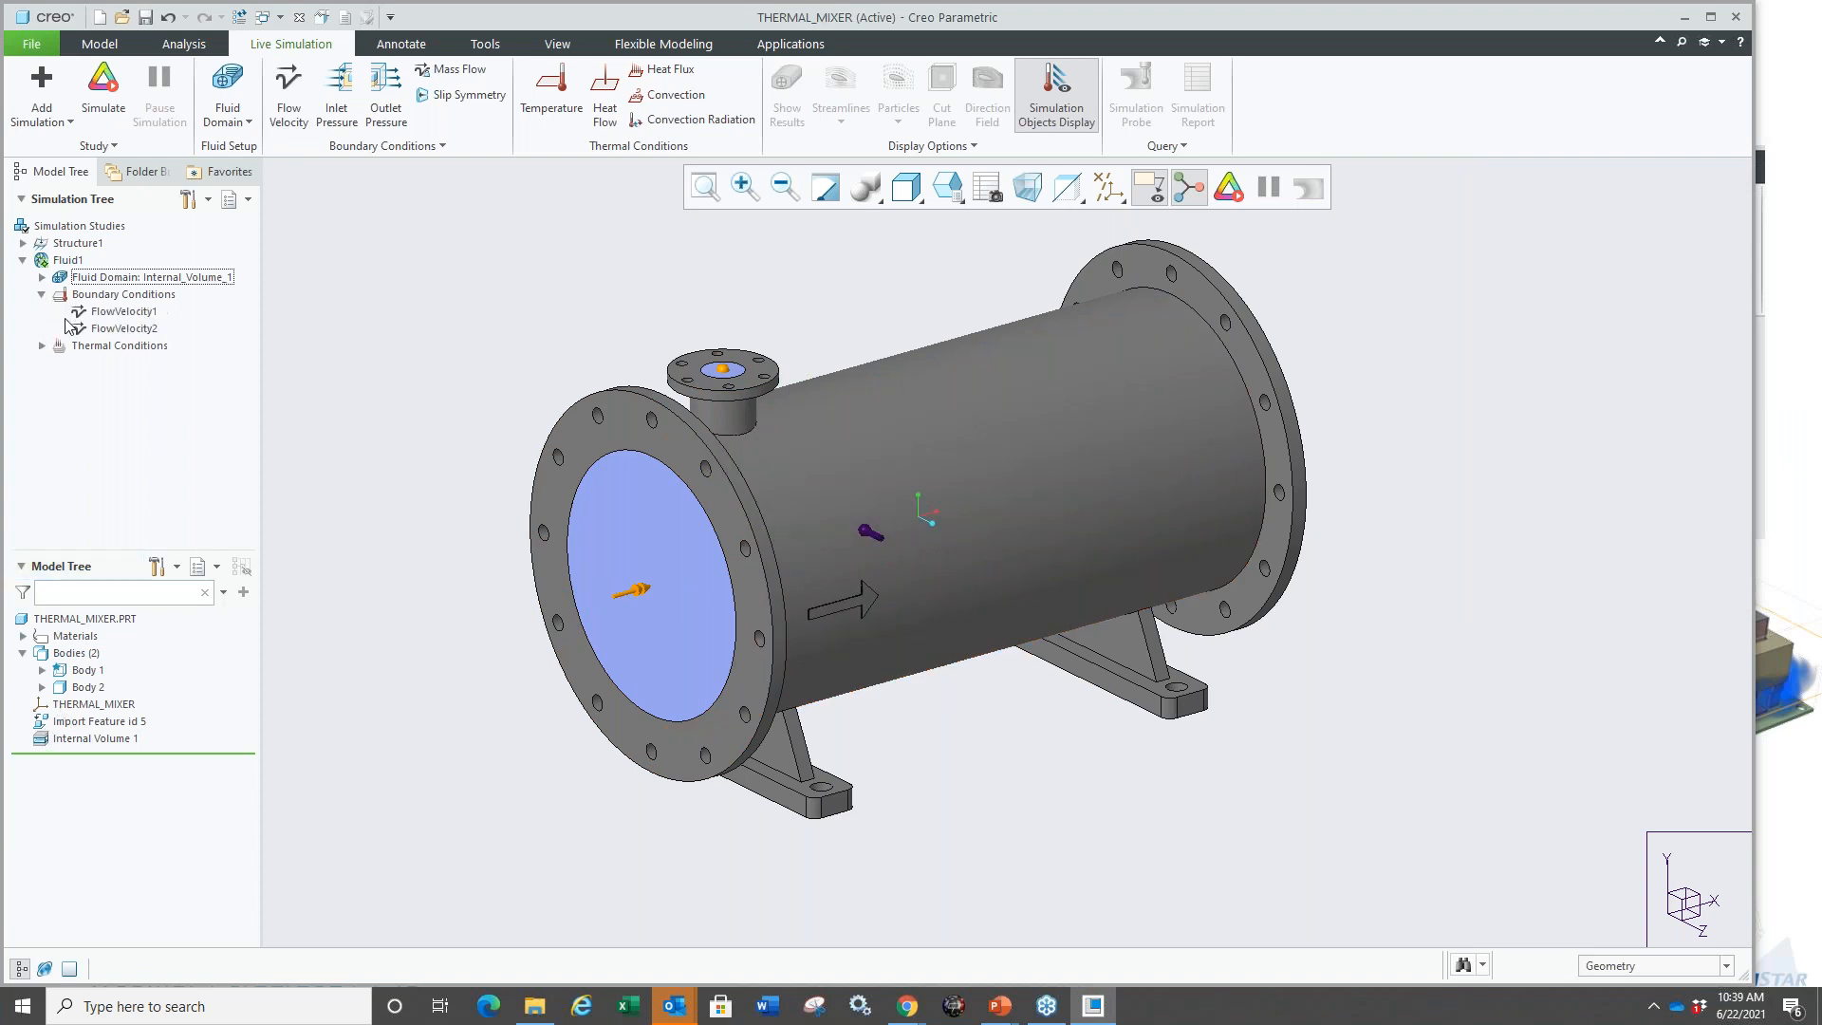
pyautogui.click(124, 328)
pyautogui.click(119, 245)
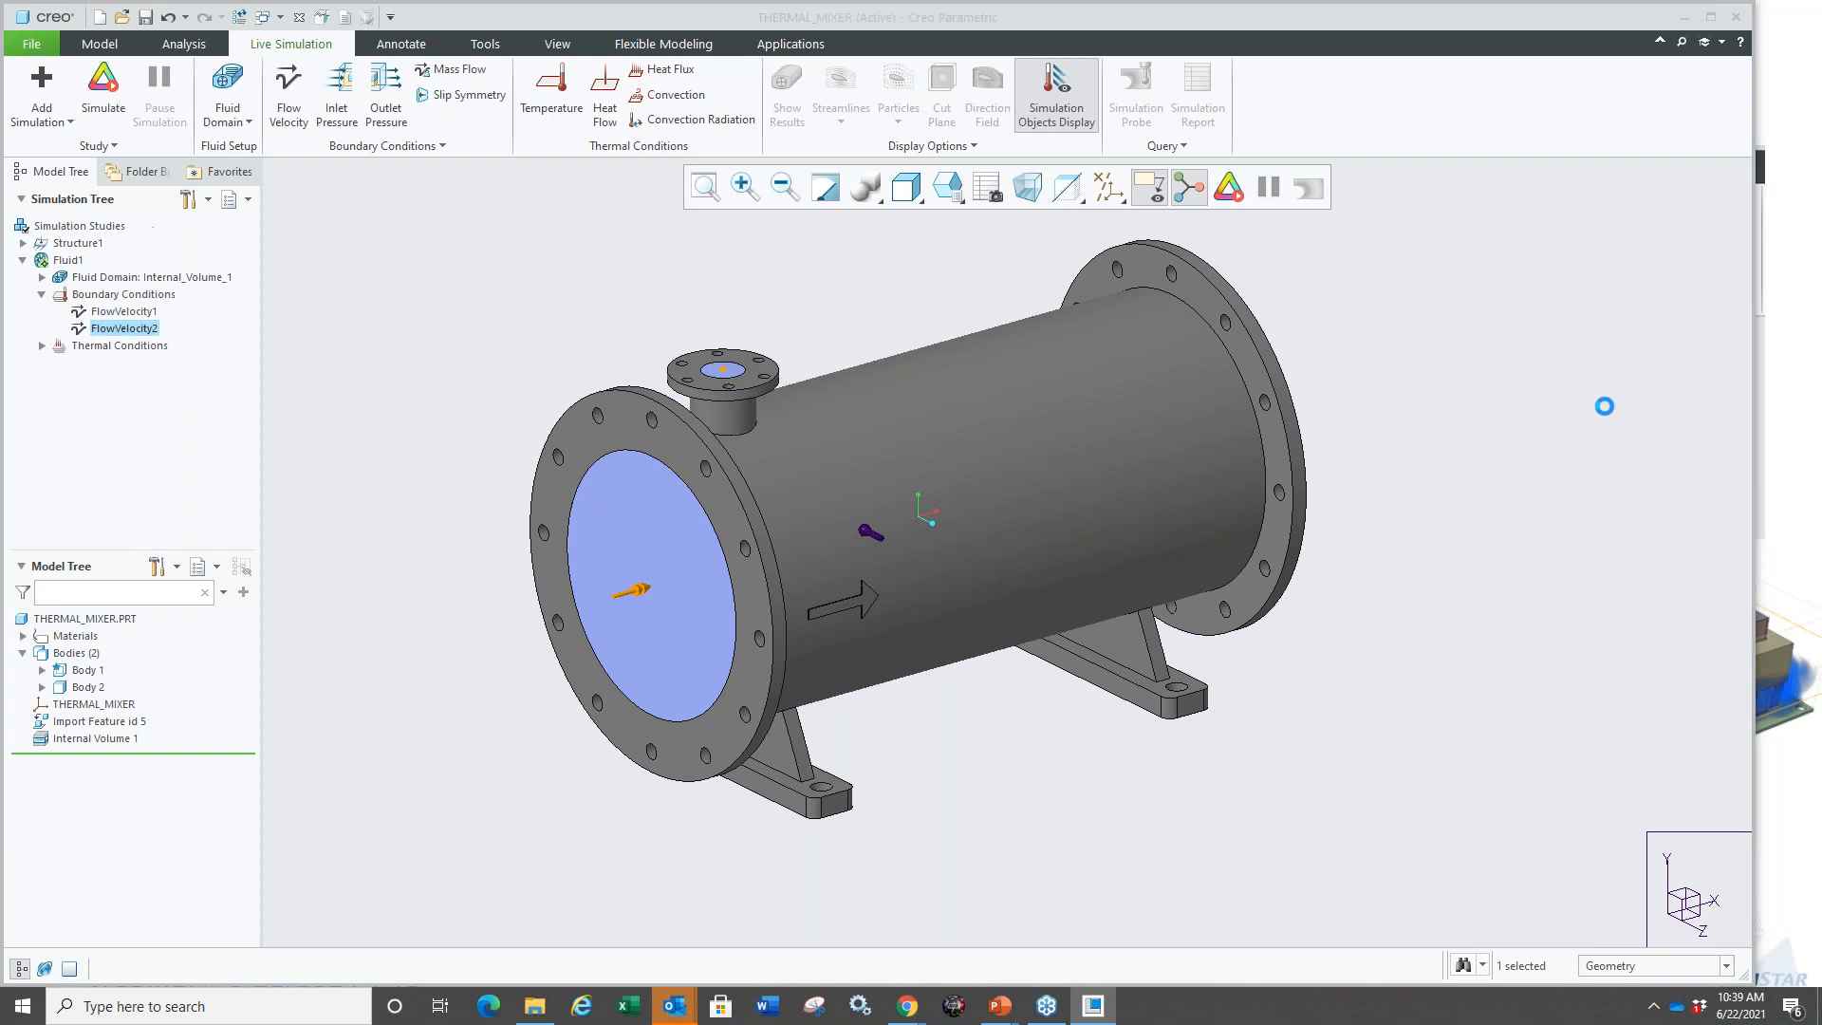
pyautogui.click(1549, 349)
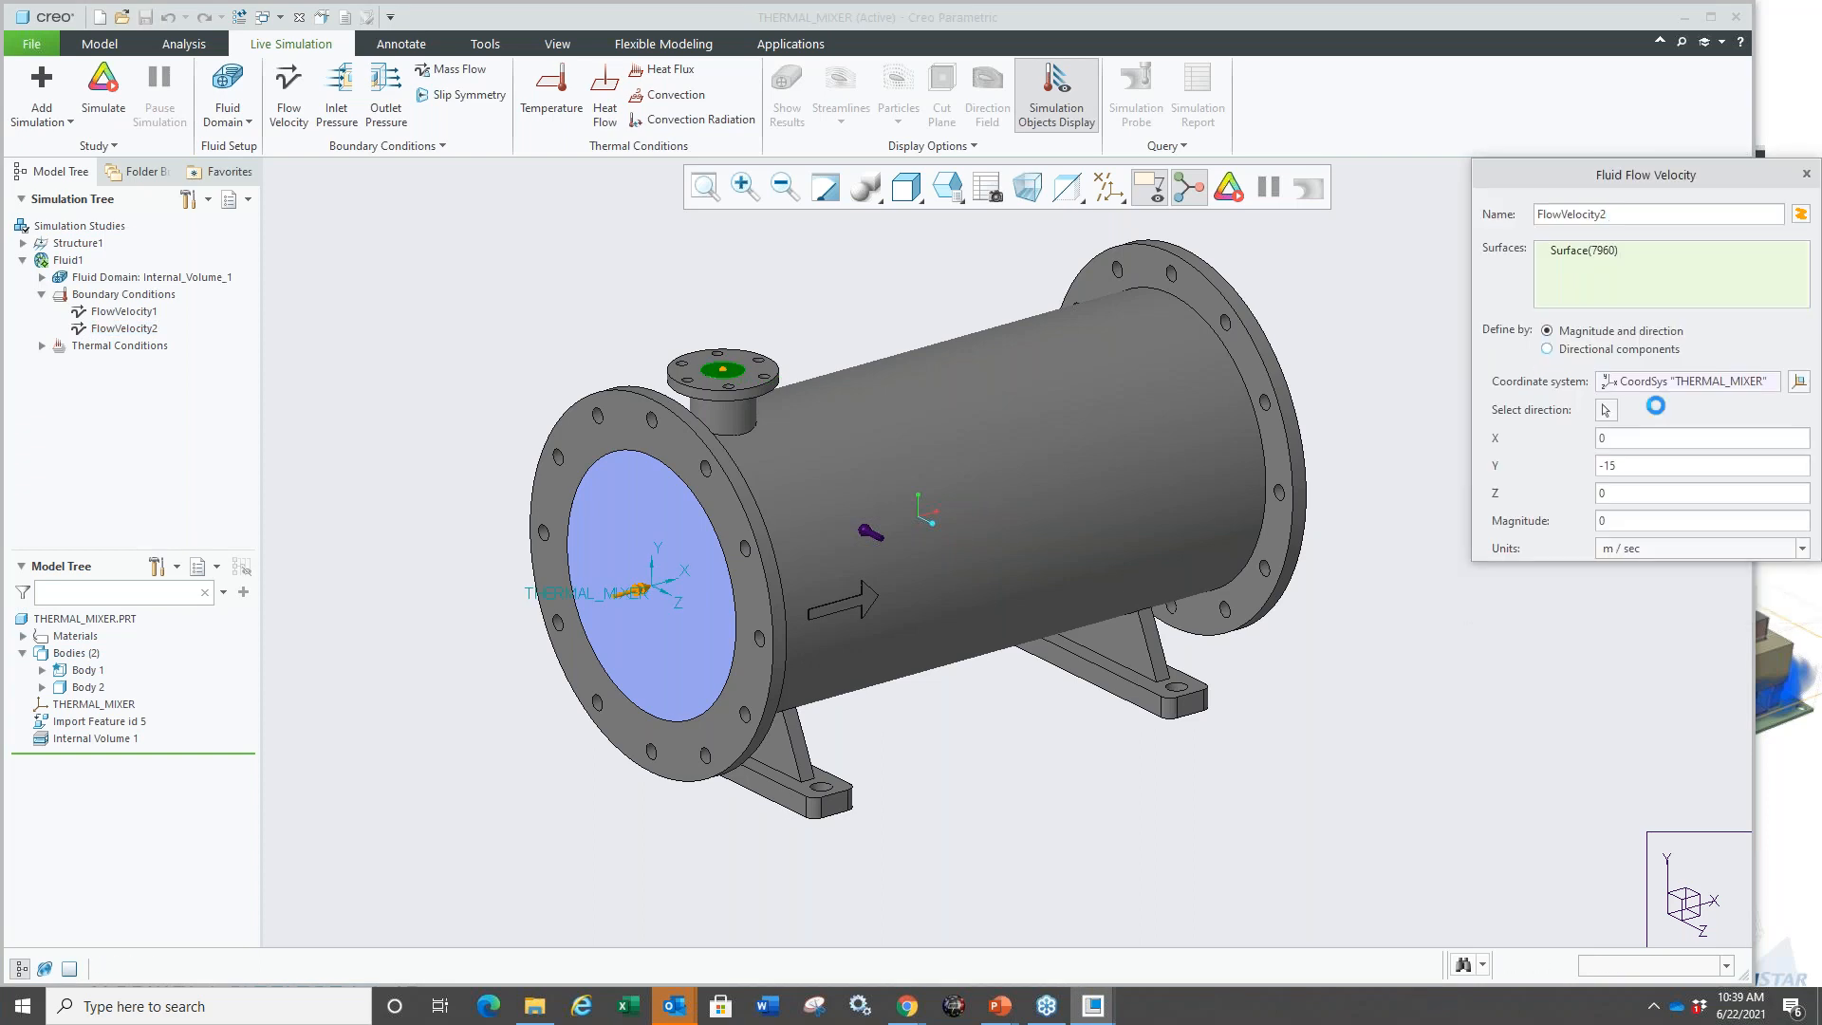
pyautogui.click(1724, 540)
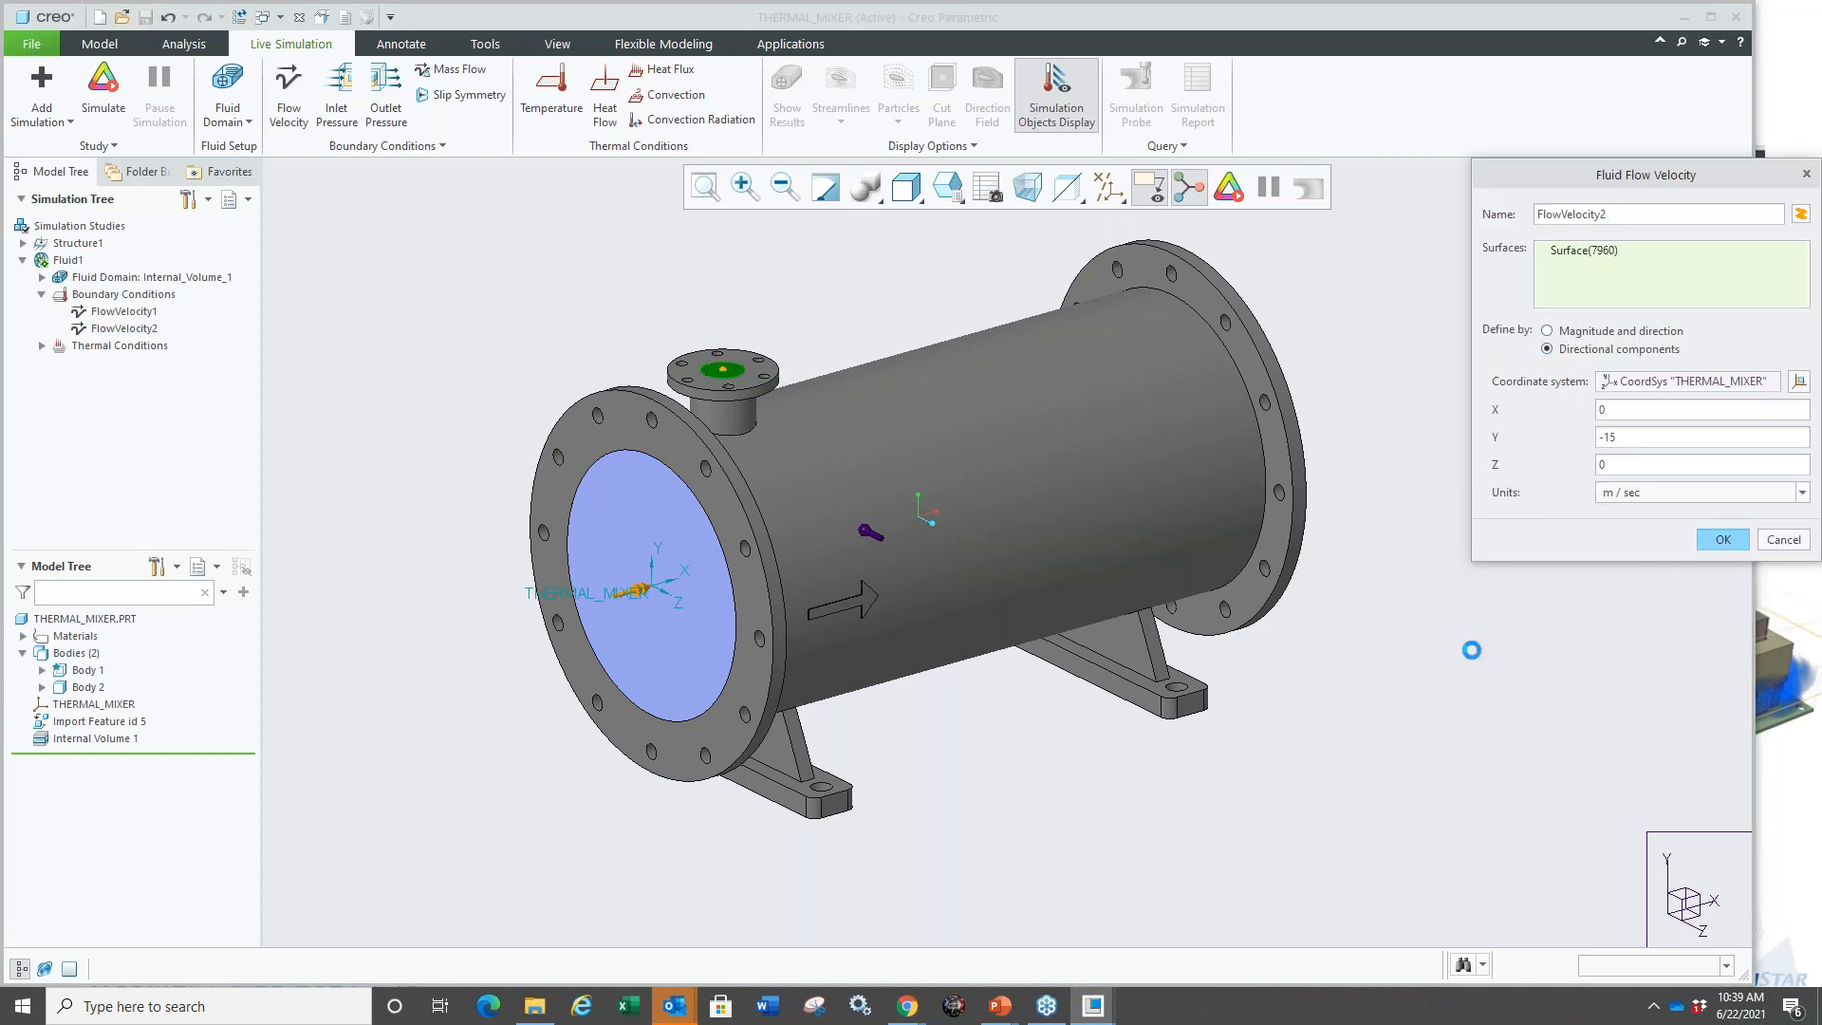
# Apply an outlet pressure of 0 Pa to the internal volume's face at the far end of the main pipe.
pyautogui.moveTo(928, 571); pyautogui.dragTo(1194, 537, button='middle')
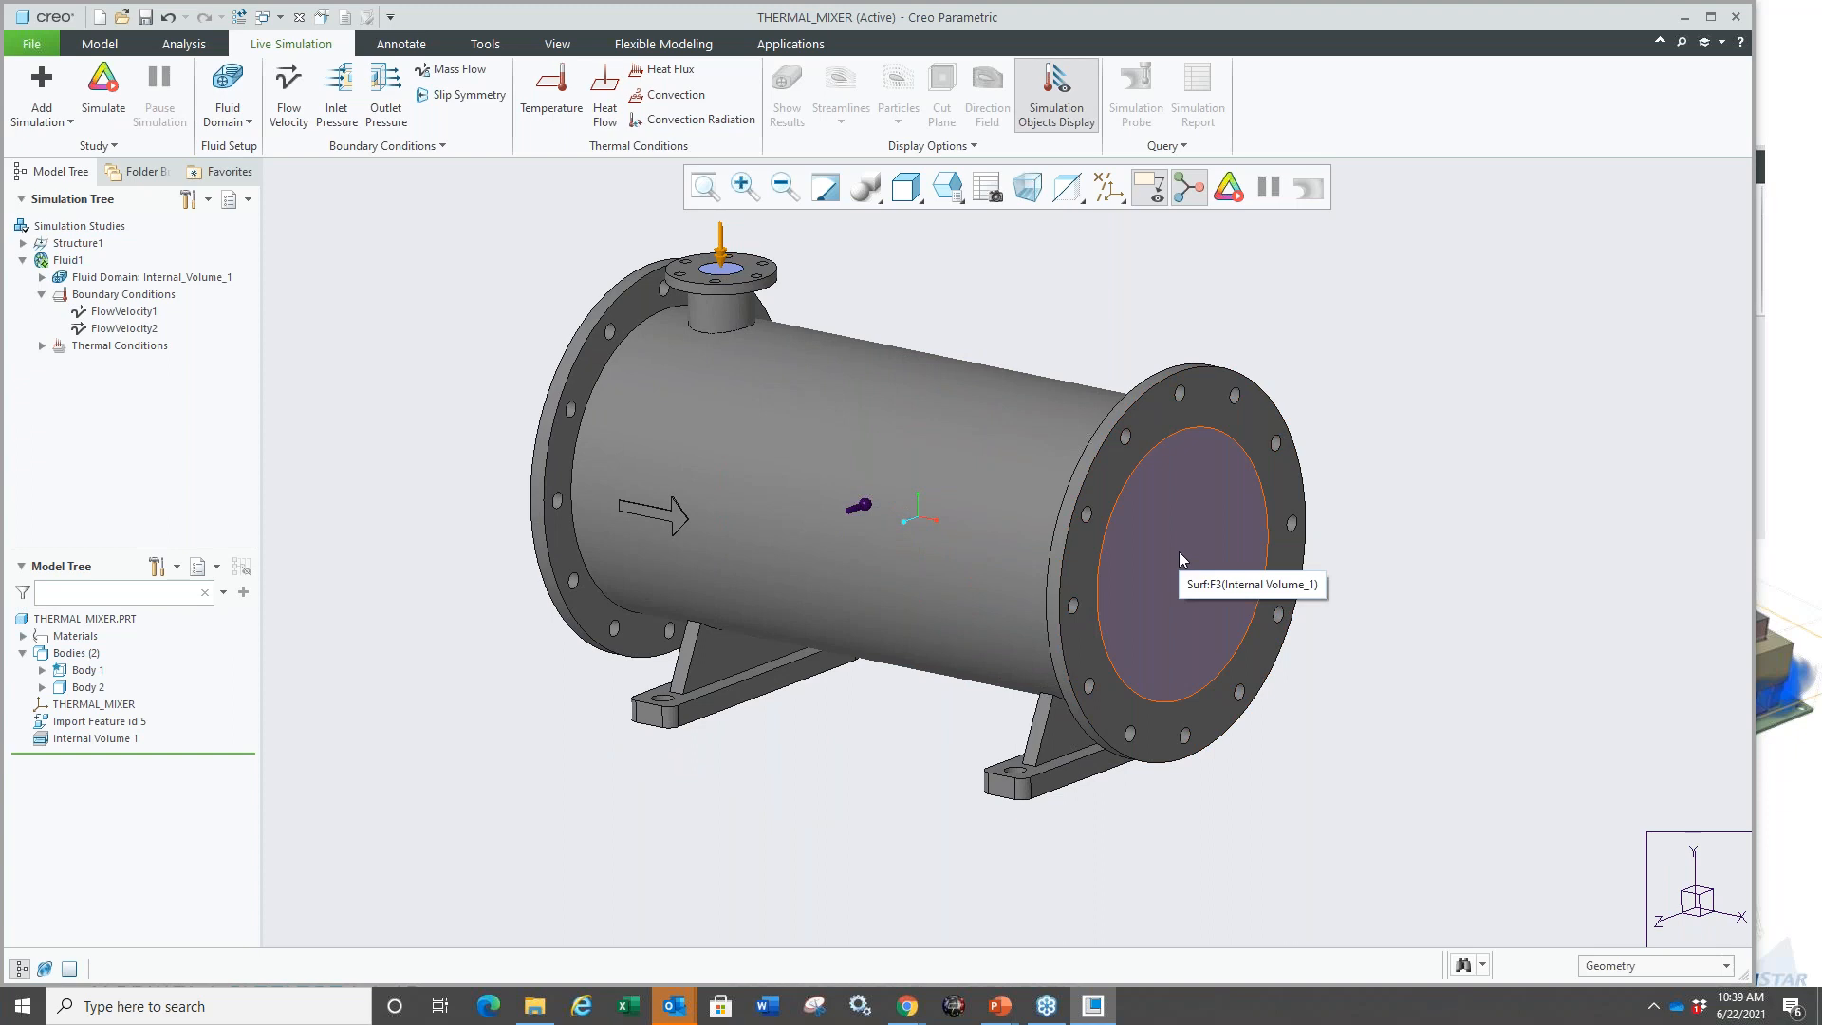
pyautogui.click(1179, 554)
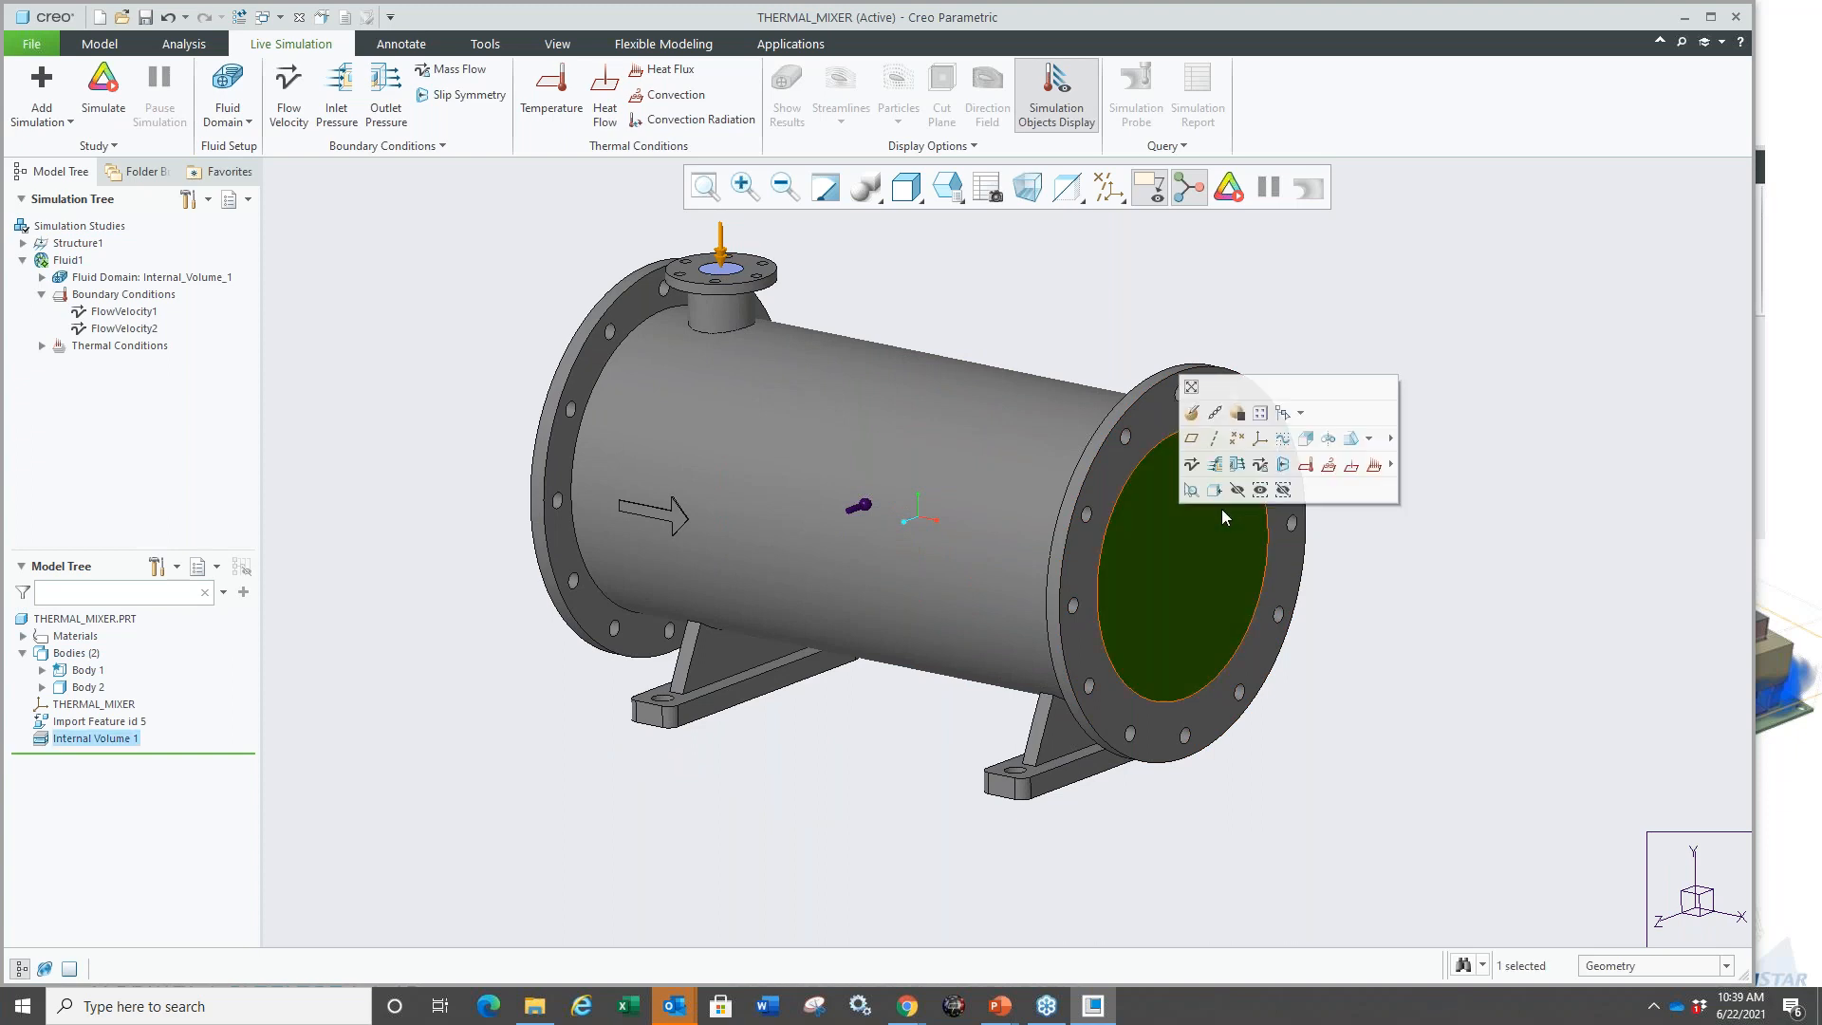
pyautogui.click(1239, 465)
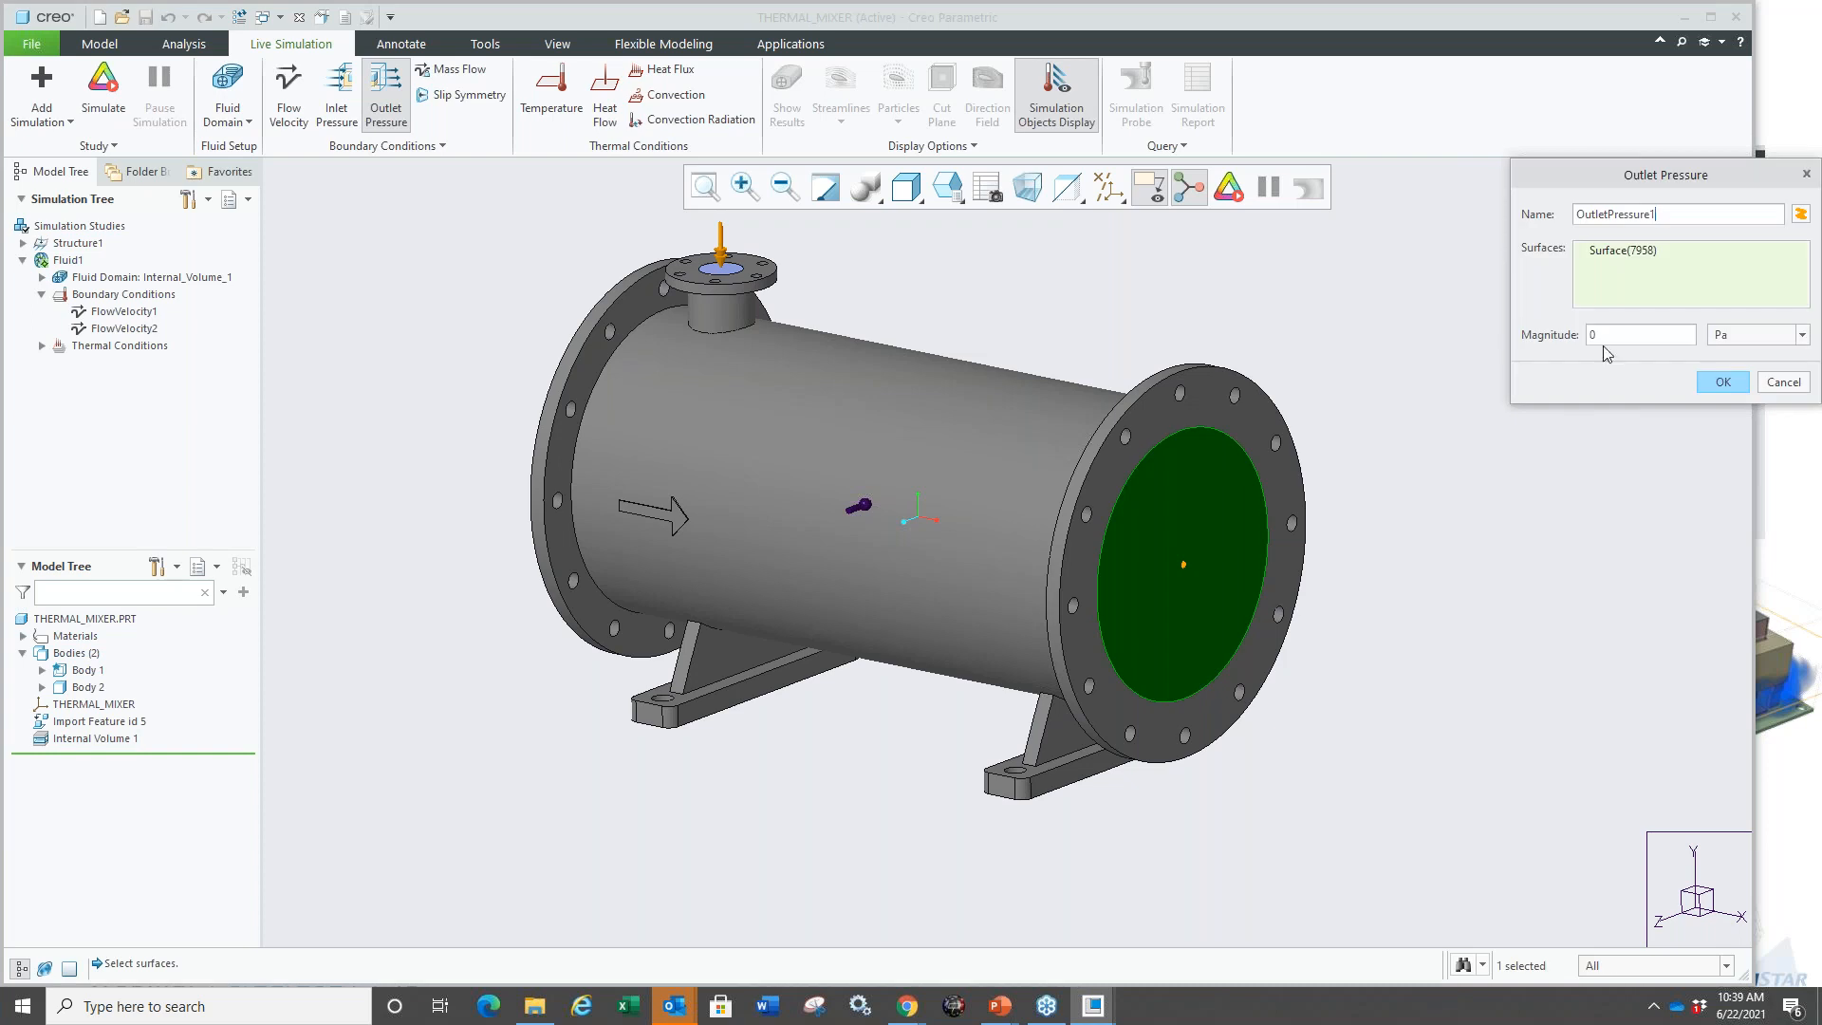
pyautogui.click(1719, 383)
# Apply a prescribed temperature of 40 C to the main pipe's inlet face.
pyautogui.moveTo(1376, 556); pyautogui.dragTo(1423, 541, button='middle')
pyautogui.scroll(1, 1403, 539)
pyautogui.scroll(-1, 1371, 505)
pyautogui.scroll(1, 1368, 505)
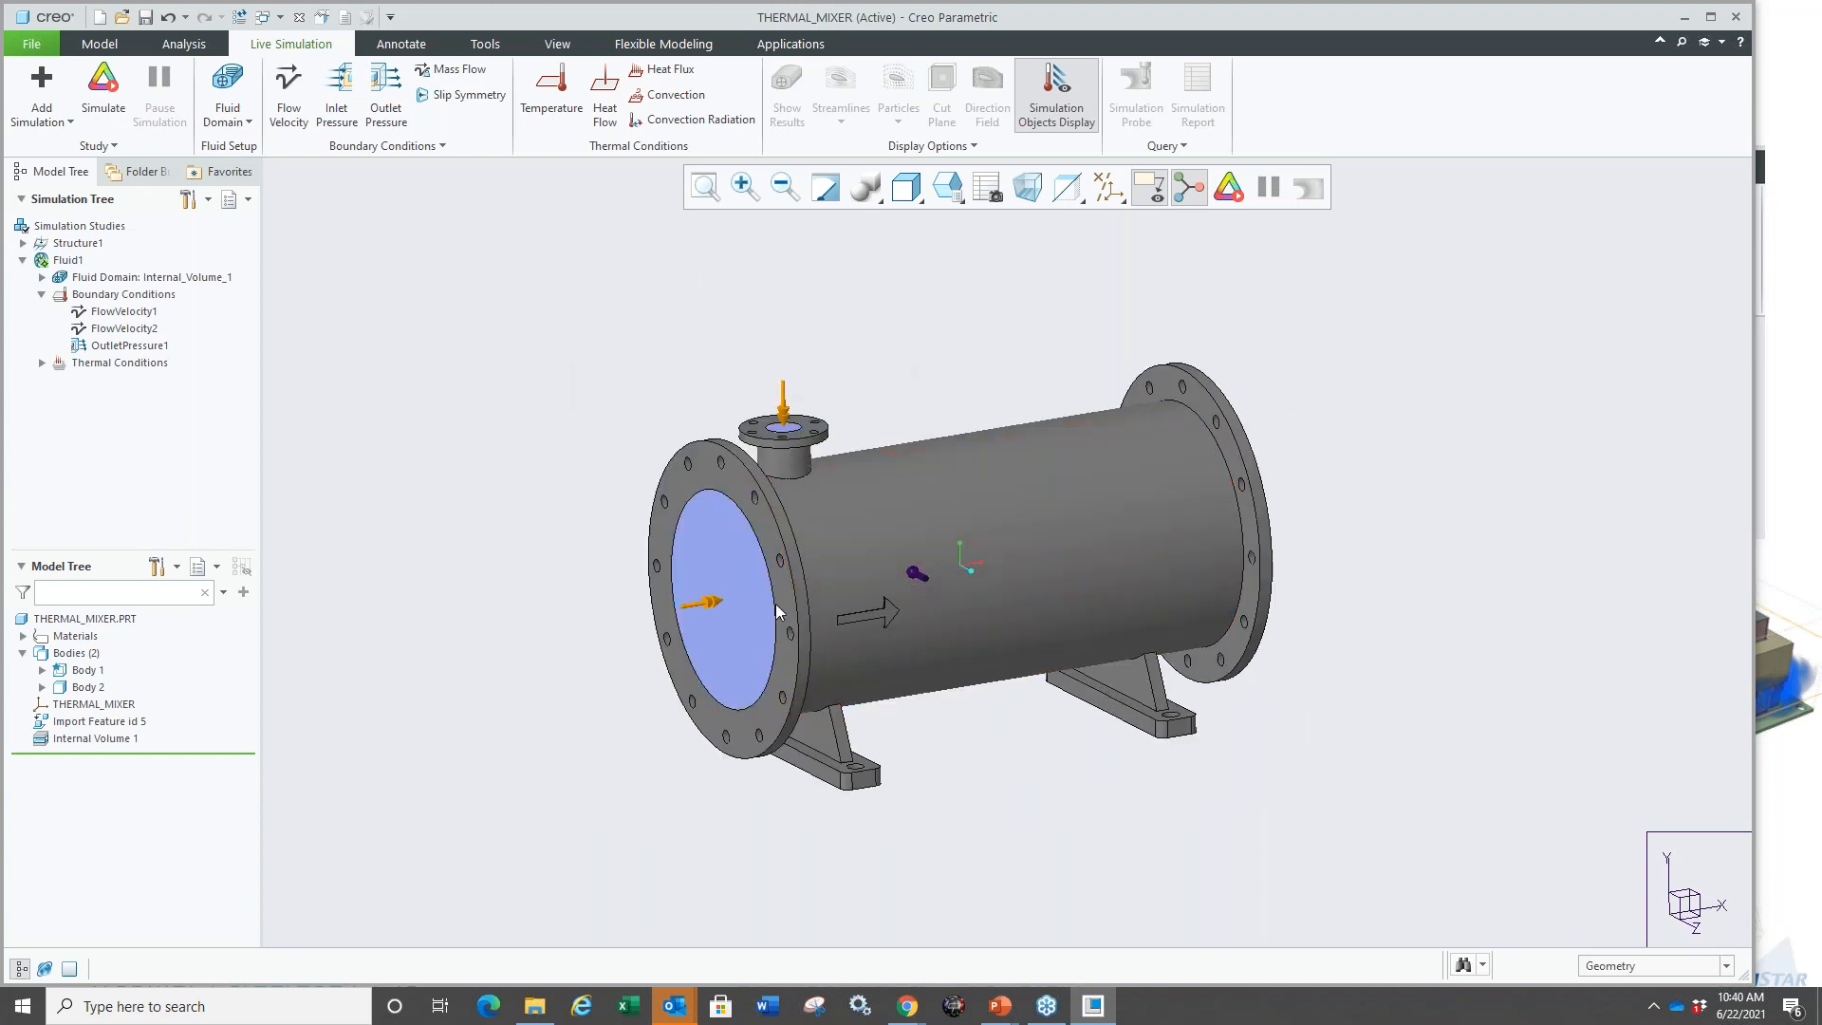
pyautogui.click(543, 107)
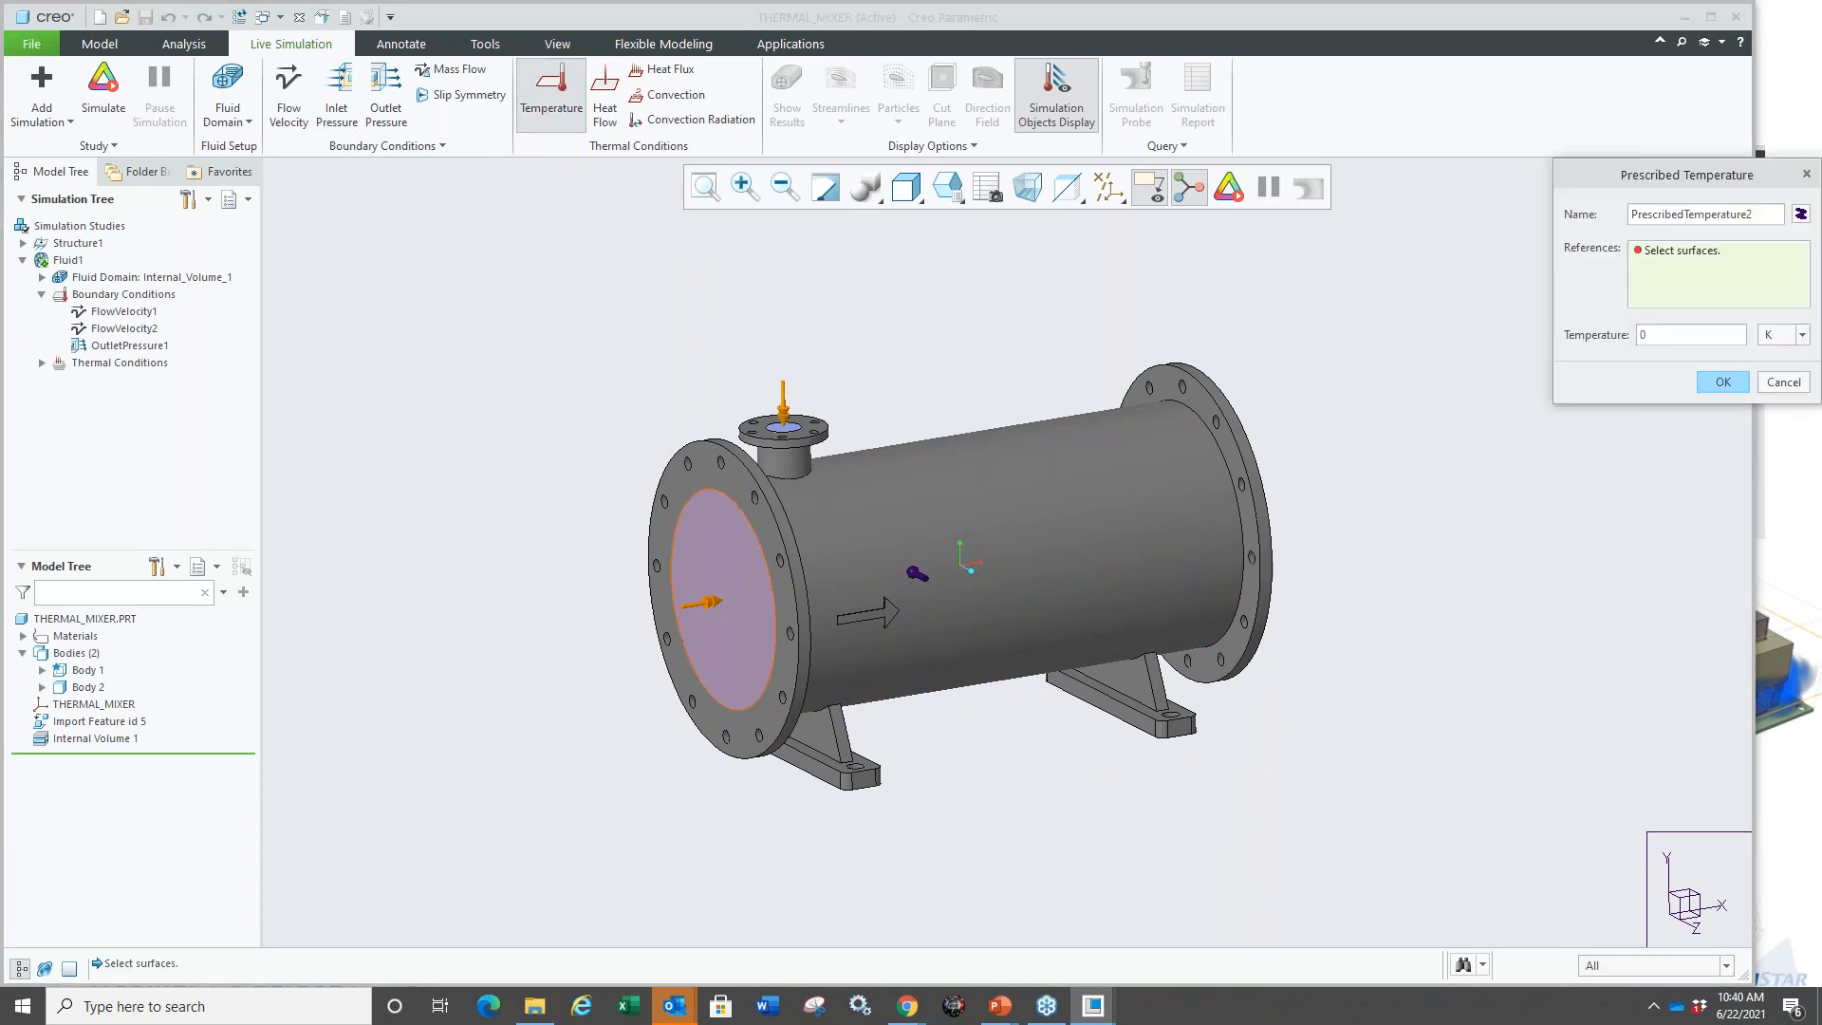
pyautogui.click(1781, 340)
pyautogui.click(1777, 354)
pyautogui.click(1680, 340)
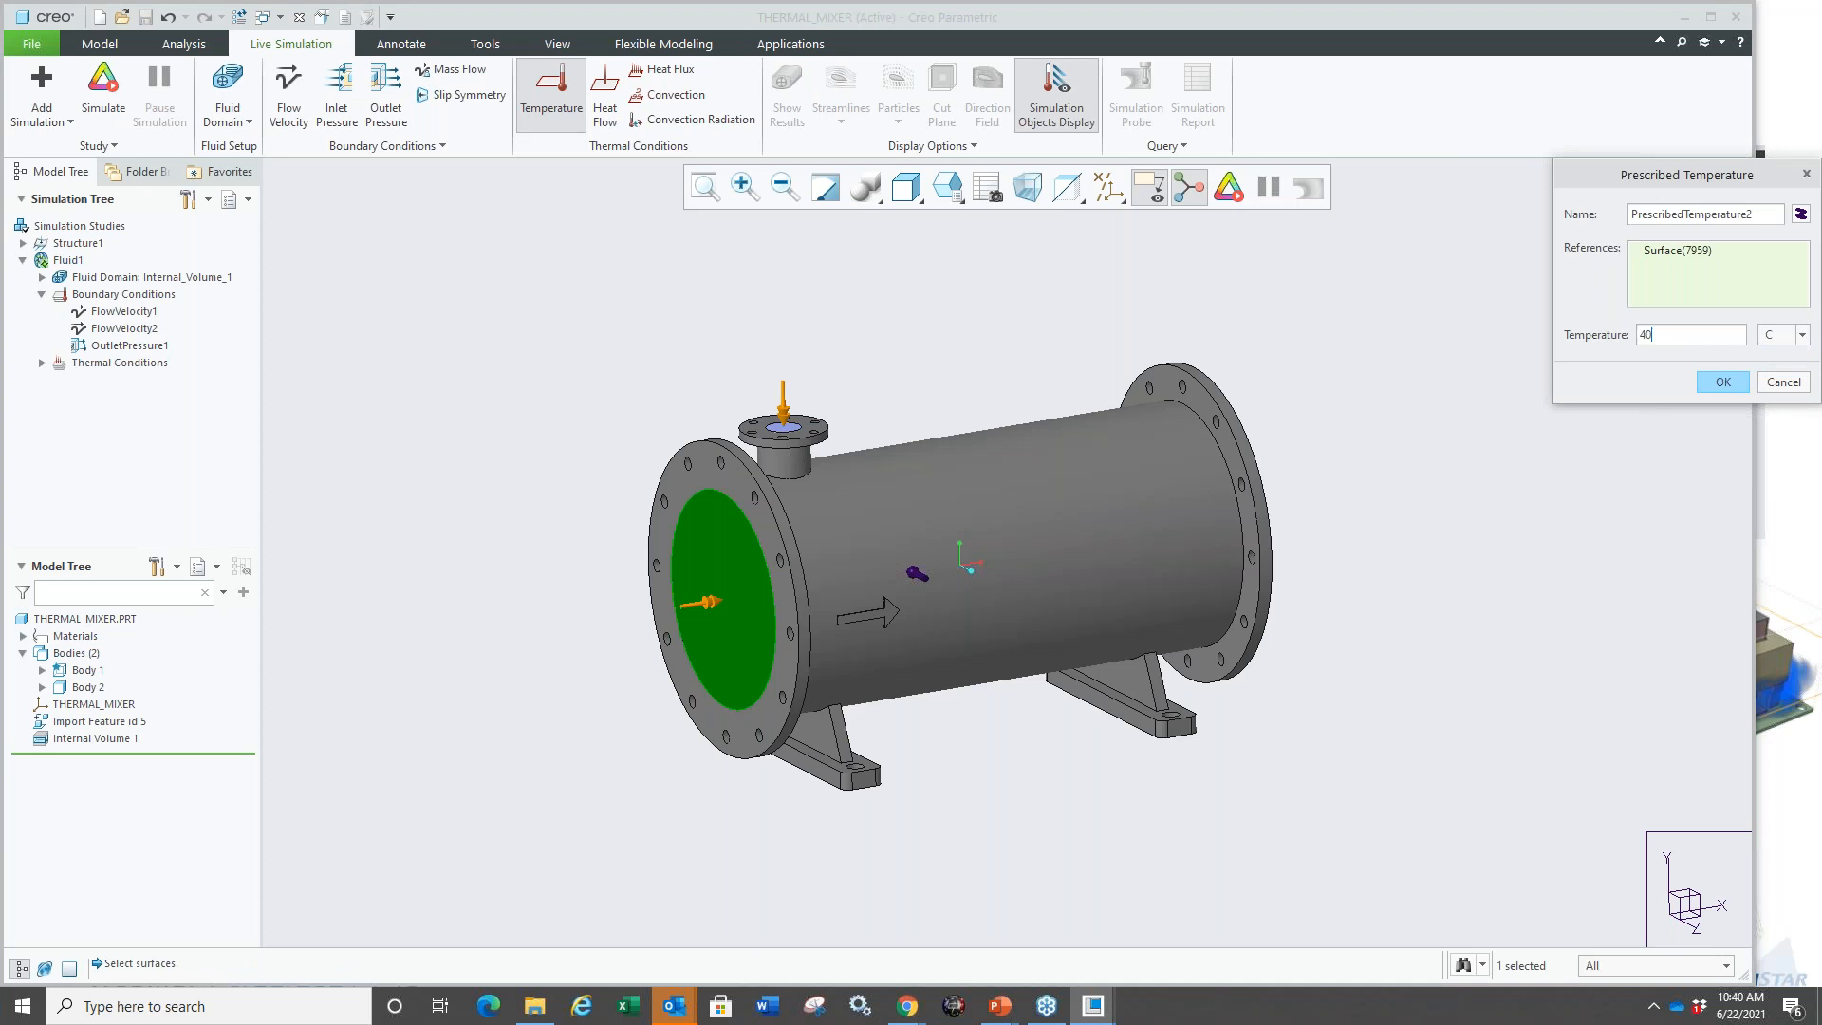
pyautogui.click(1722, 382)
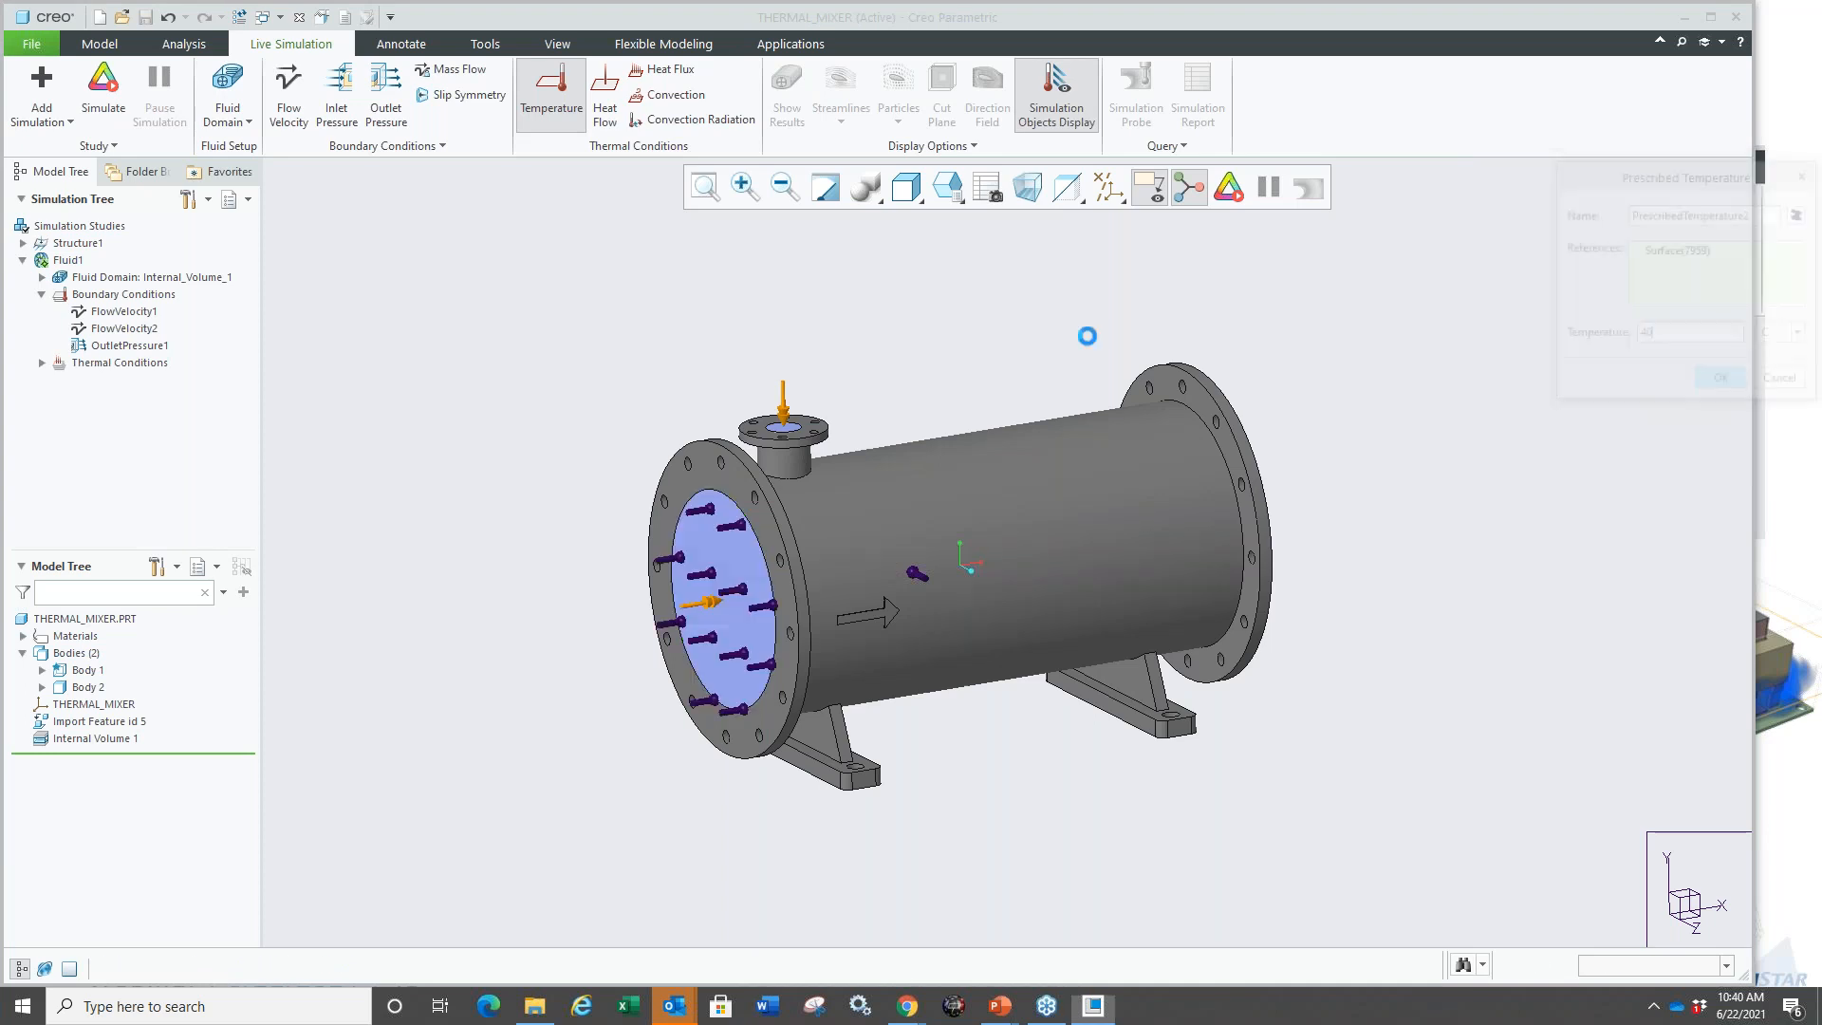
# Apply a prescribed temperature of 120 C to the small flanged inlet's face.
pyautogui.scroll(-3, 919, 406)
pyautogui.scroll(-2, 687, 453)
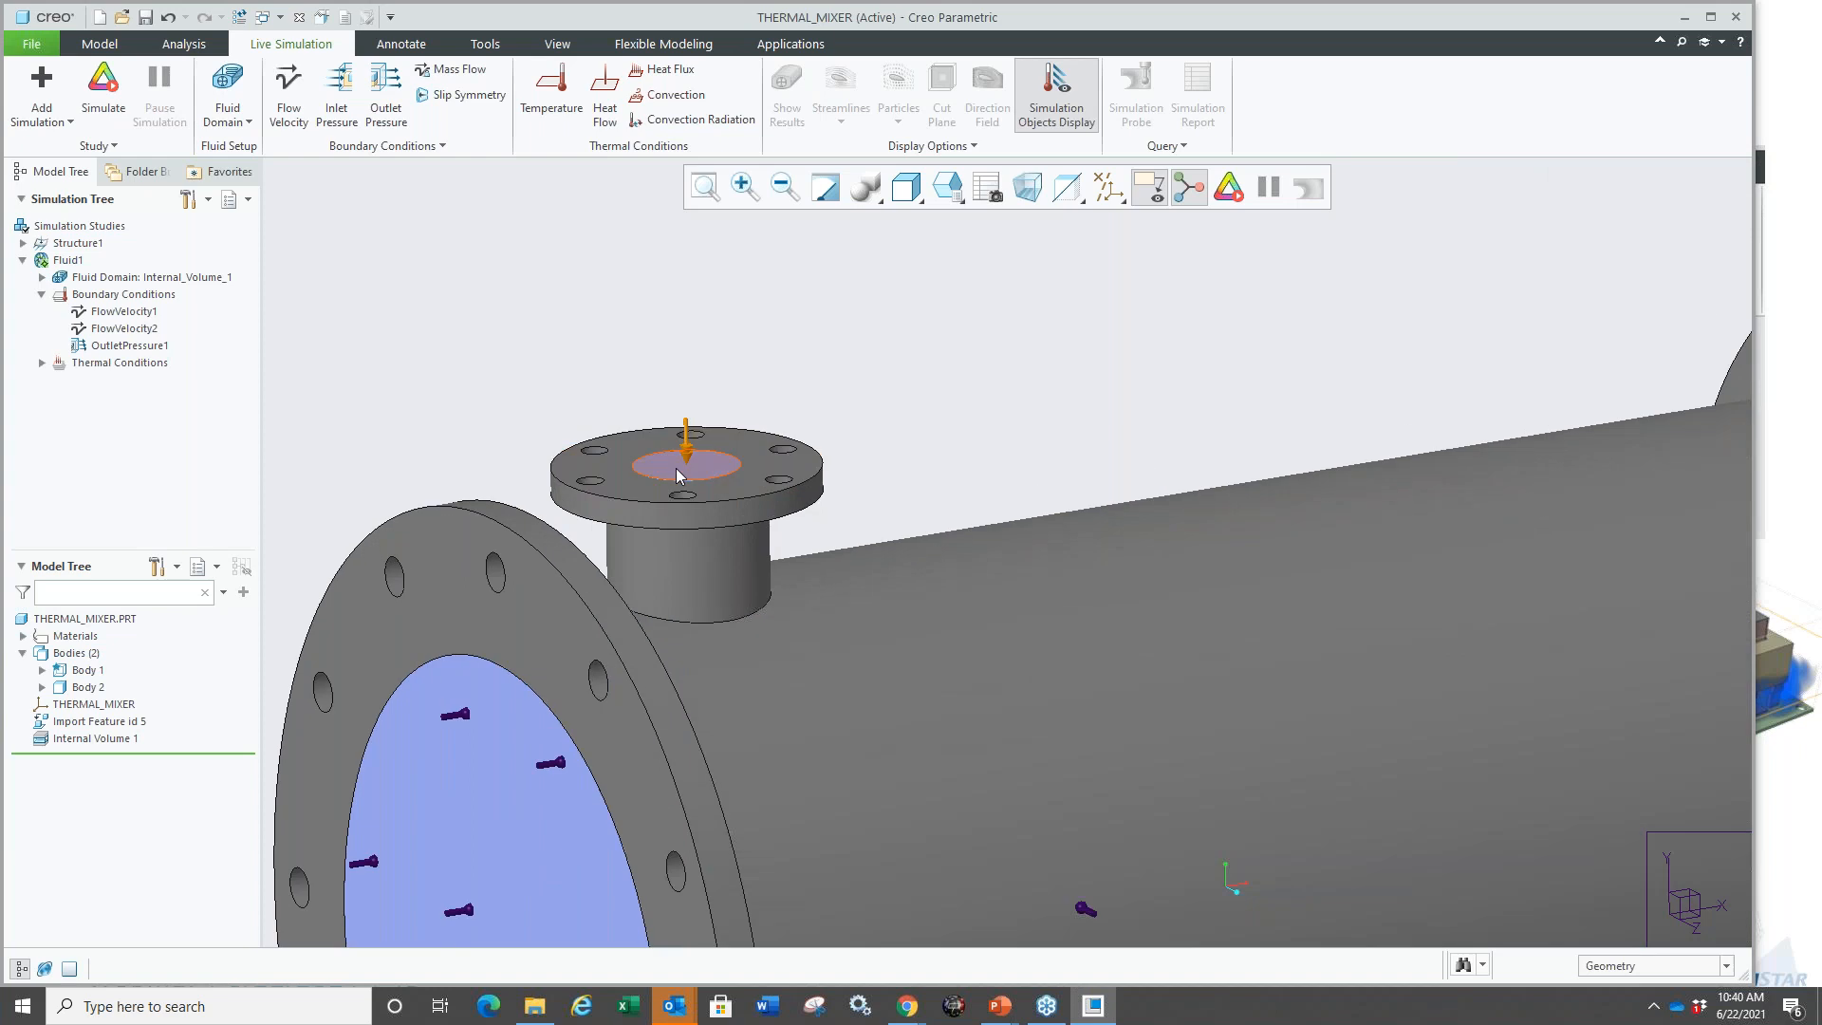
pyautogui.click(546, 99)
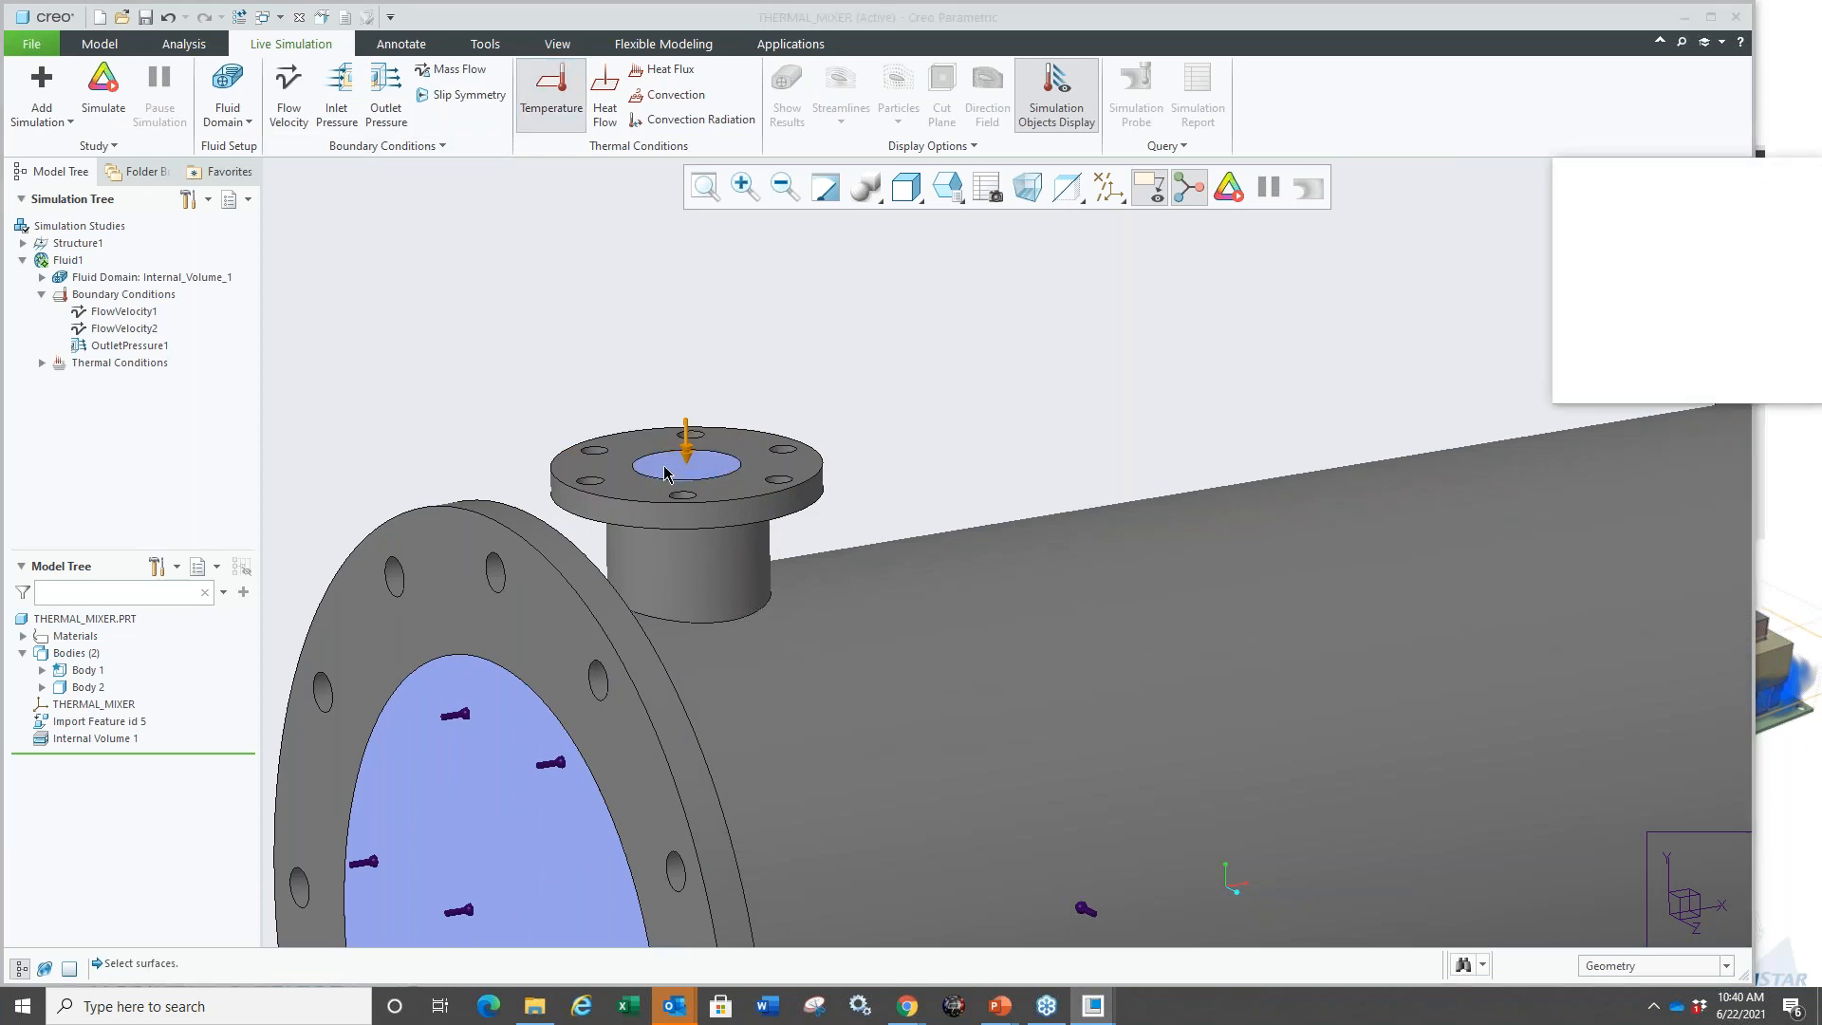
pyautogui.click(690, 465)
pyautogui.scroll(5, 783, 372)
pyautogui.click(1777, 336)
pyautogui.click(1777, 355)
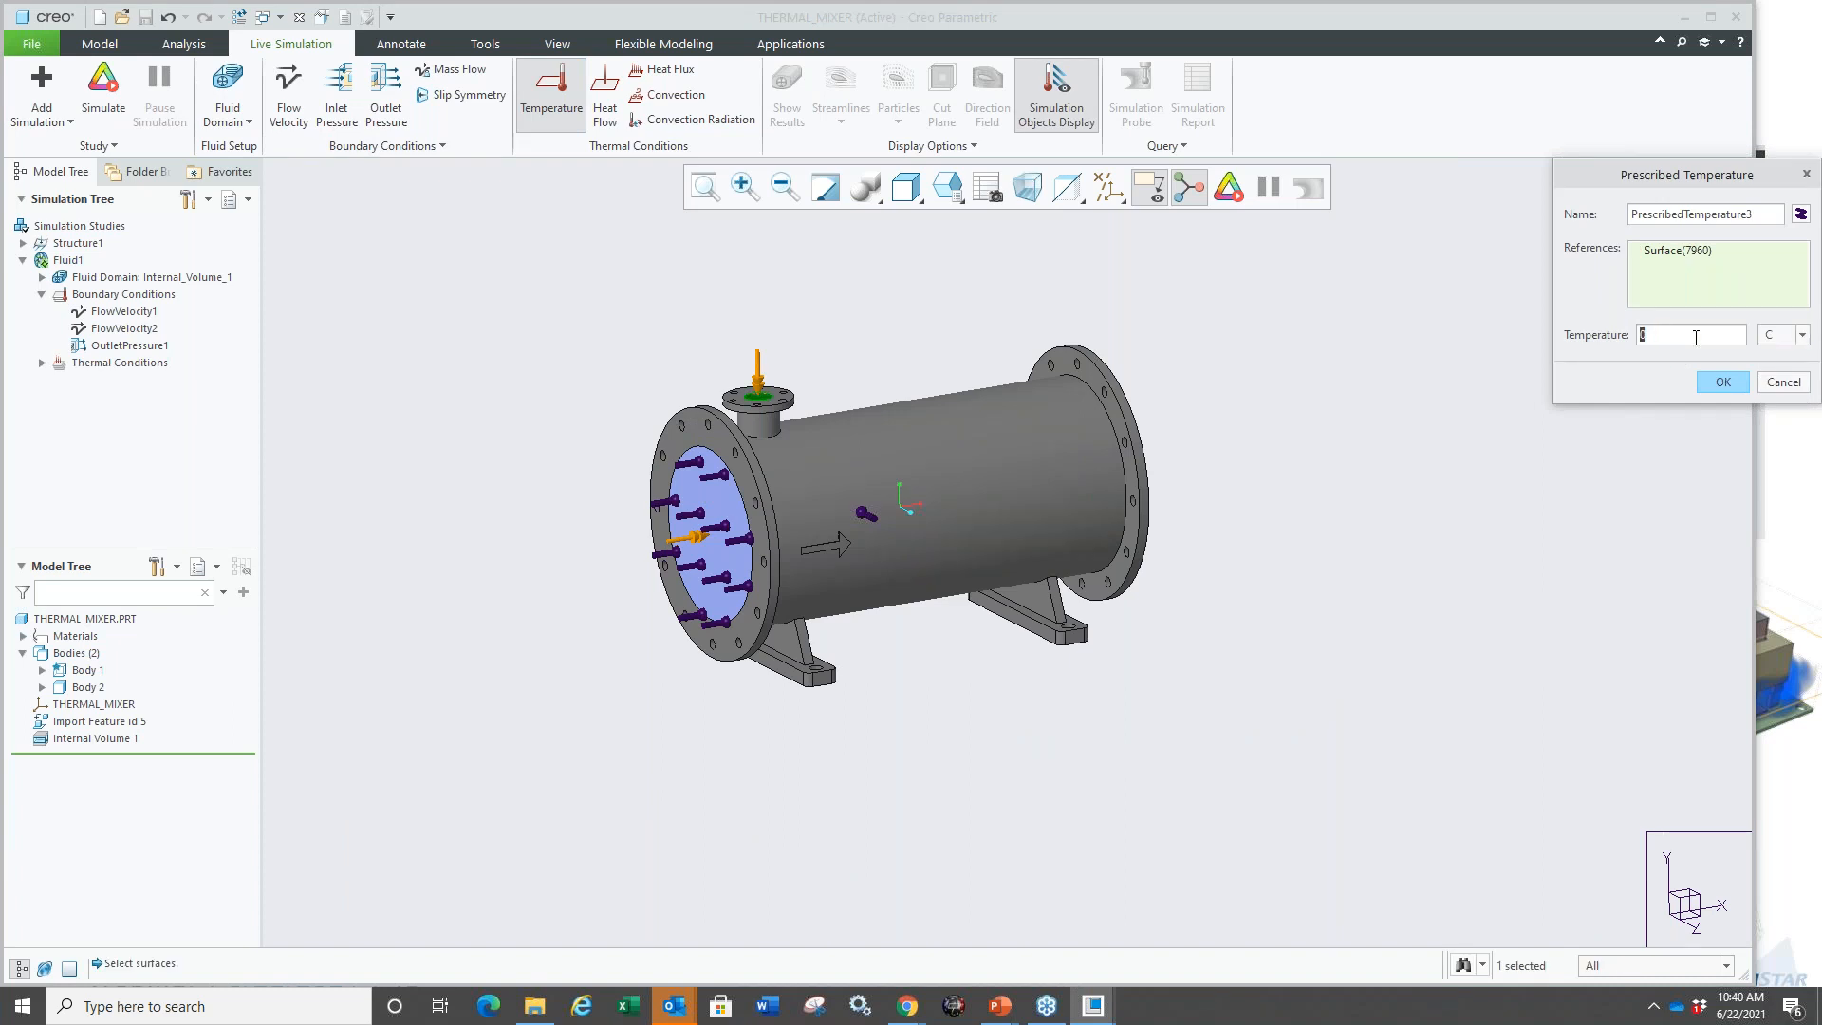
pyautogui.click(1723, 382)
# Start the live fluid simulation of the thermal mixer.
pyautogui.scroll(-5, 1238, 389)
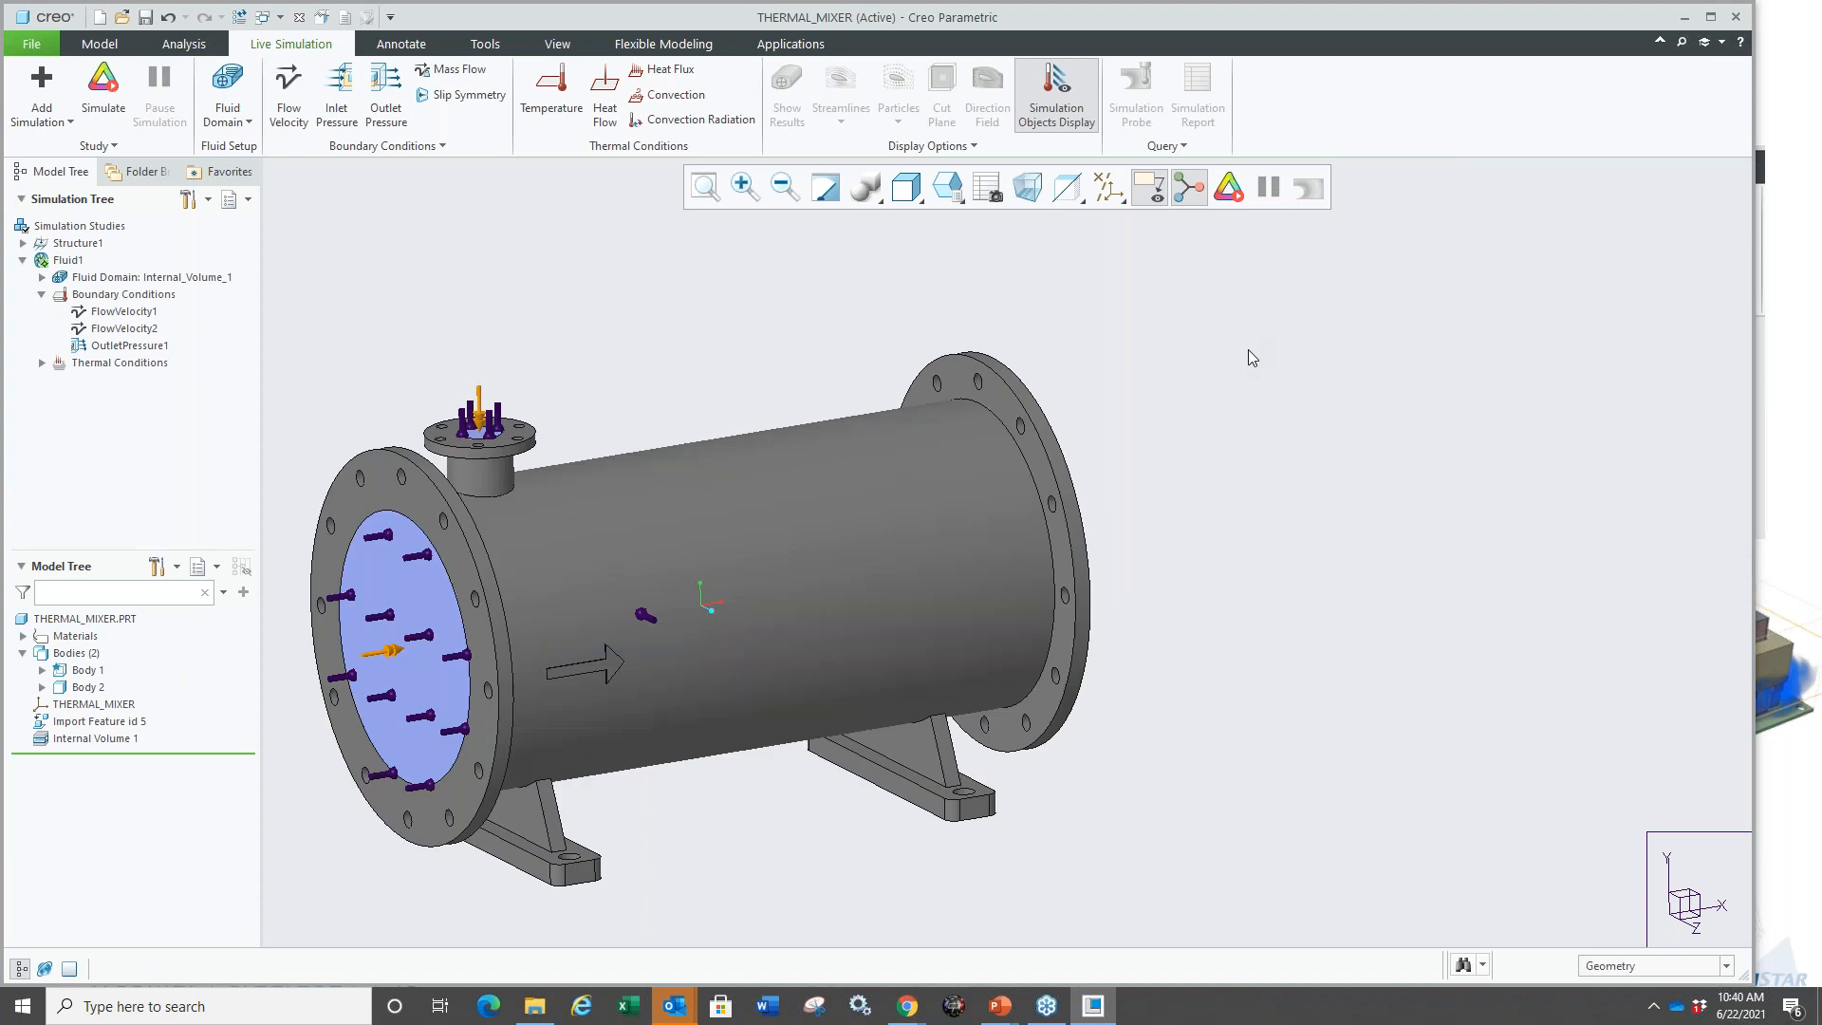
pyautogui.scroll(3, 1249, 346)
pyautogui.click(1229, 193)
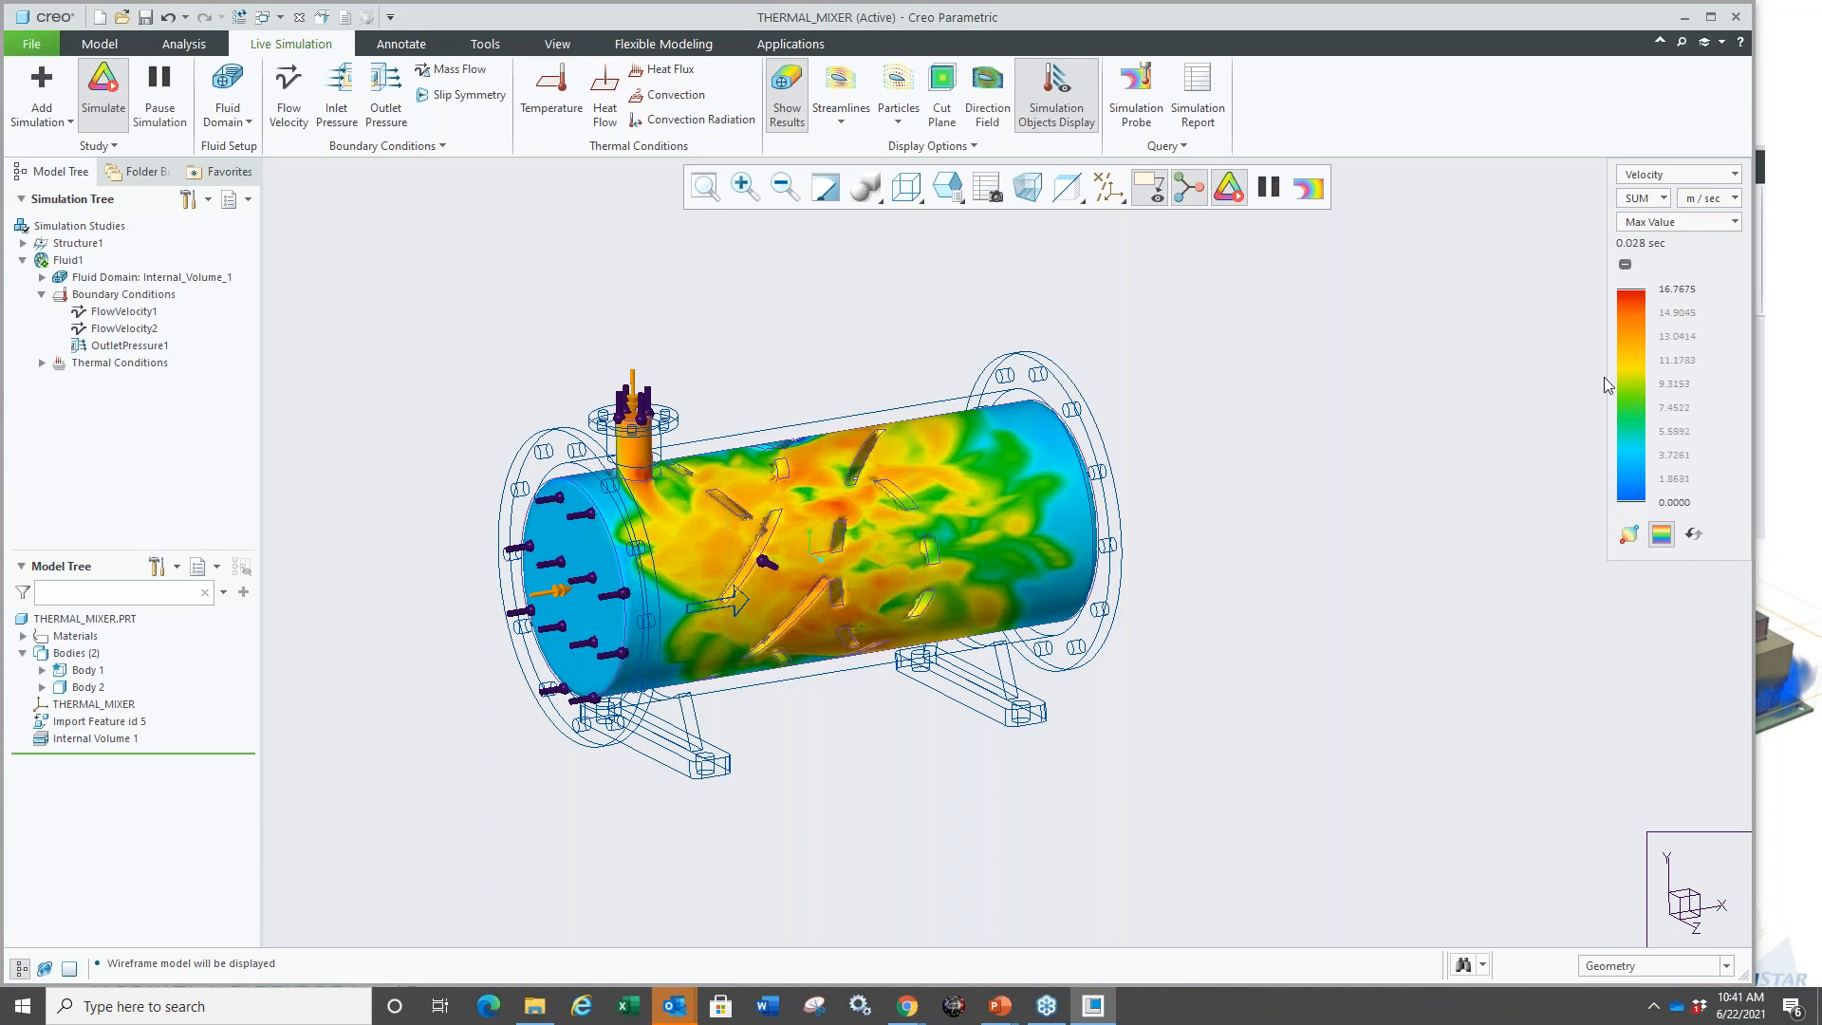
# Examine the velocity results on a lengthwise cut plane through the mixer, and return to the full-volume results.
pyautogui.click(945, 100)
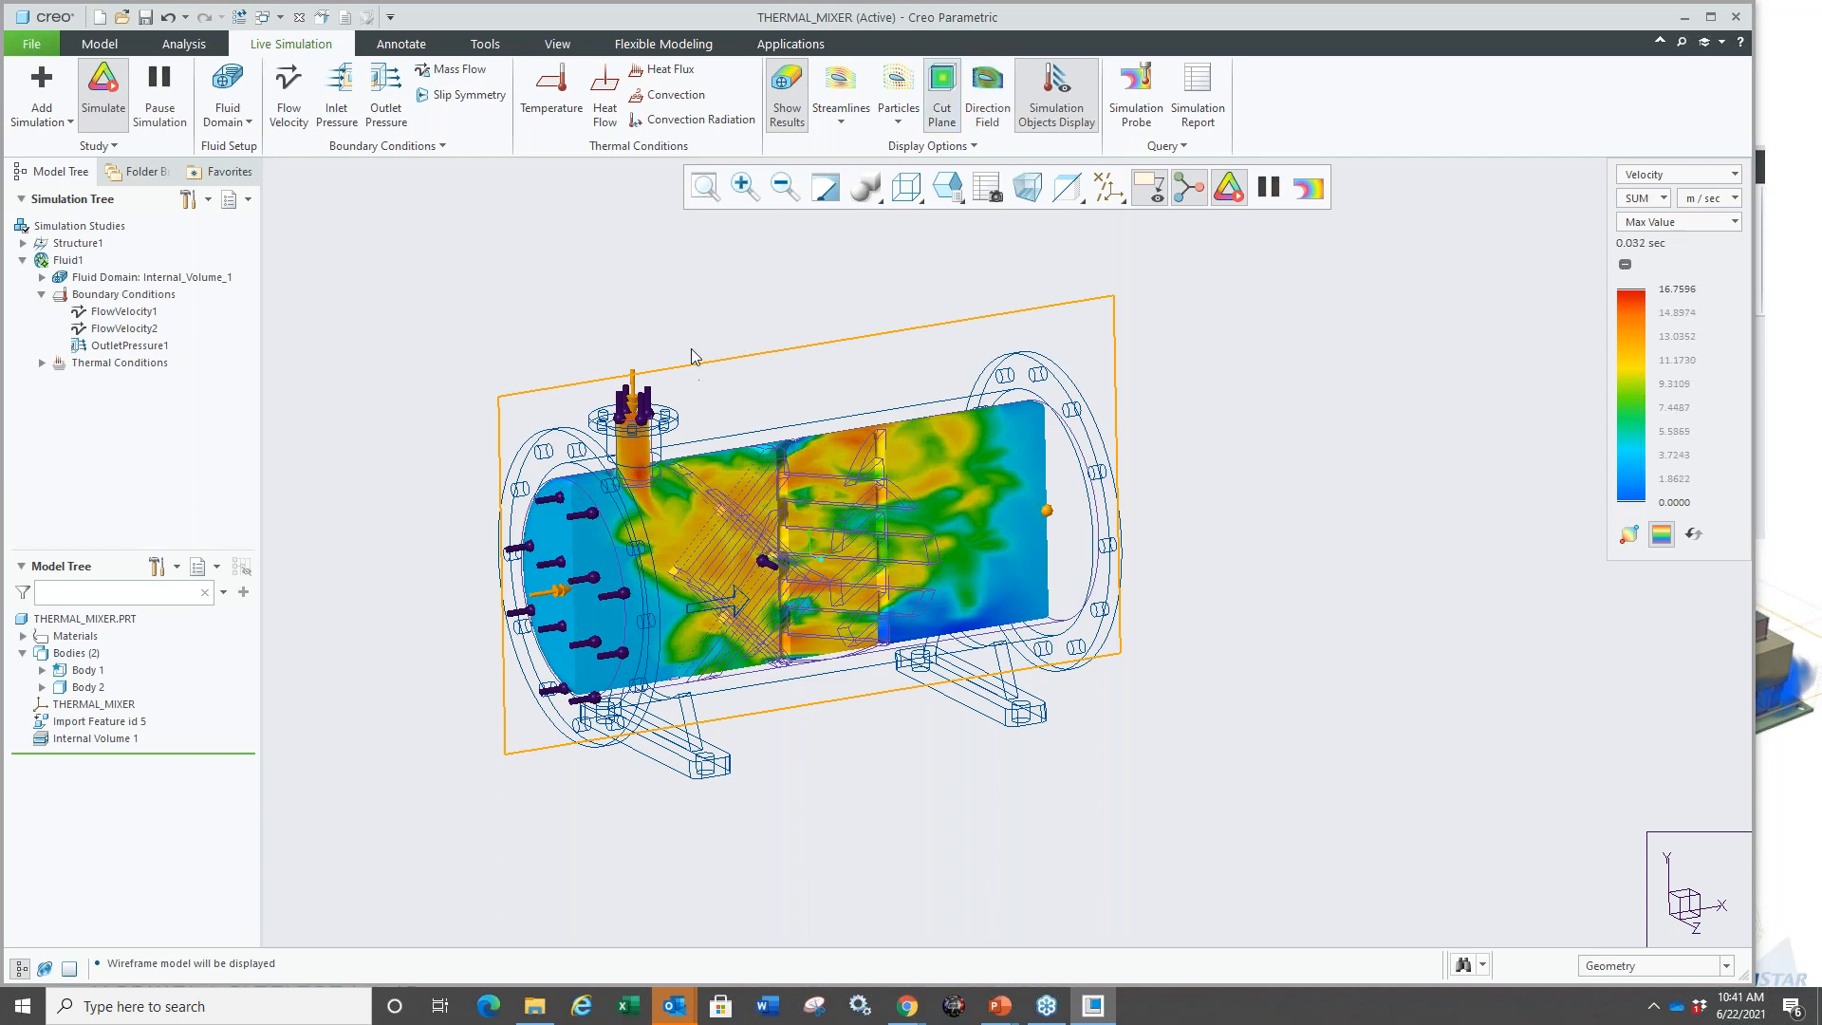
pyautogui.scroll(2, 696, 352)
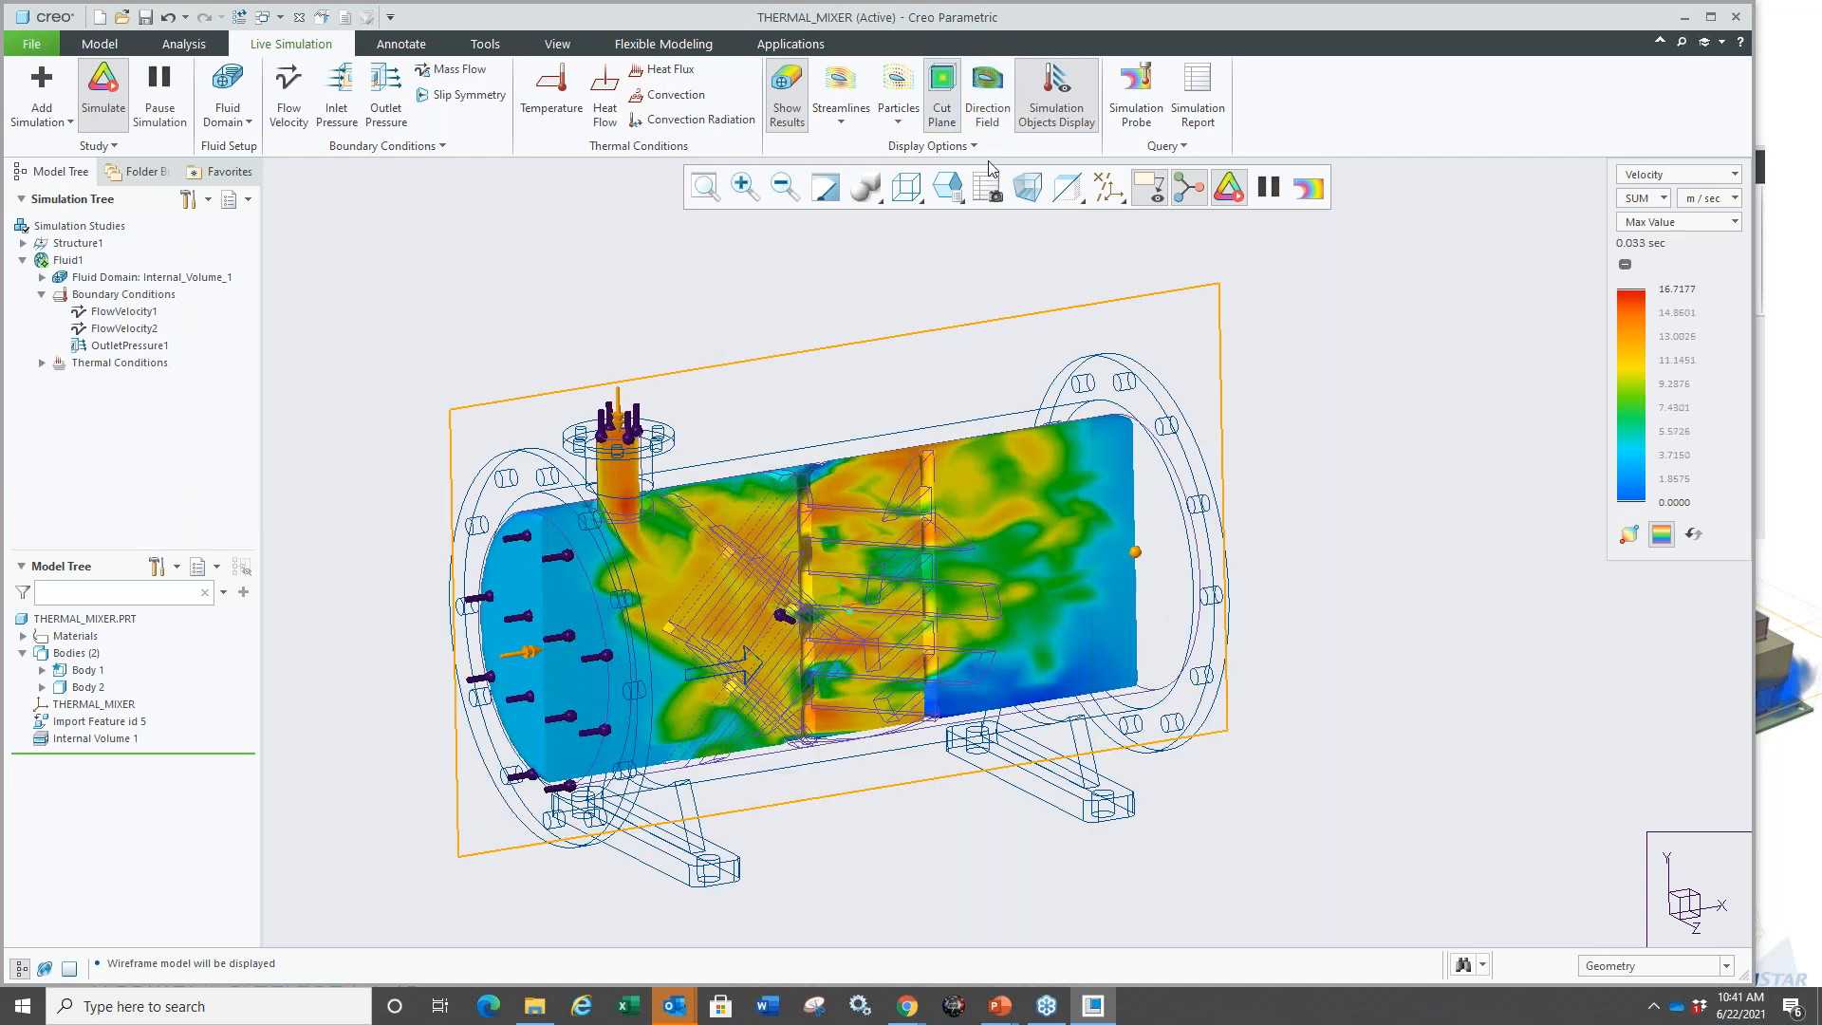
pyautogui.click(940, 114)
pyautogui.click(793, 137)
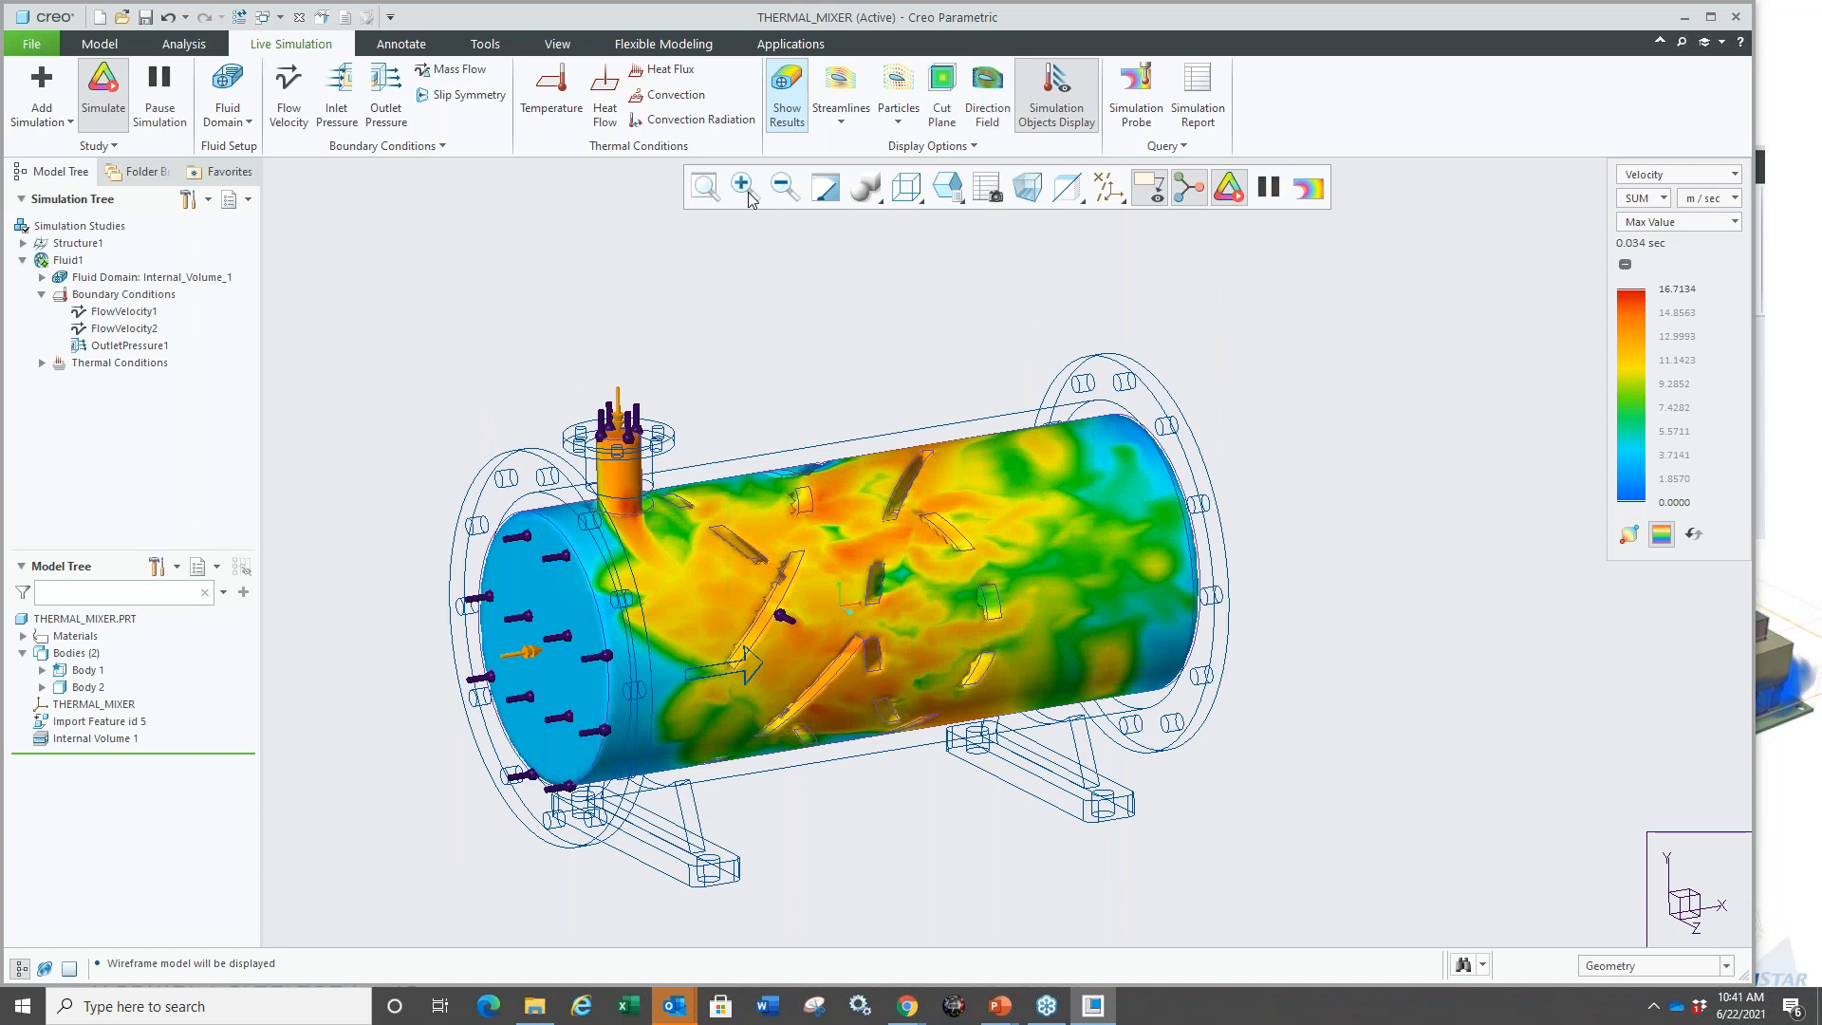
# Try the direction field display, and return to the velocity contour results on the cut plane.
pyautogui.click(987, 90)
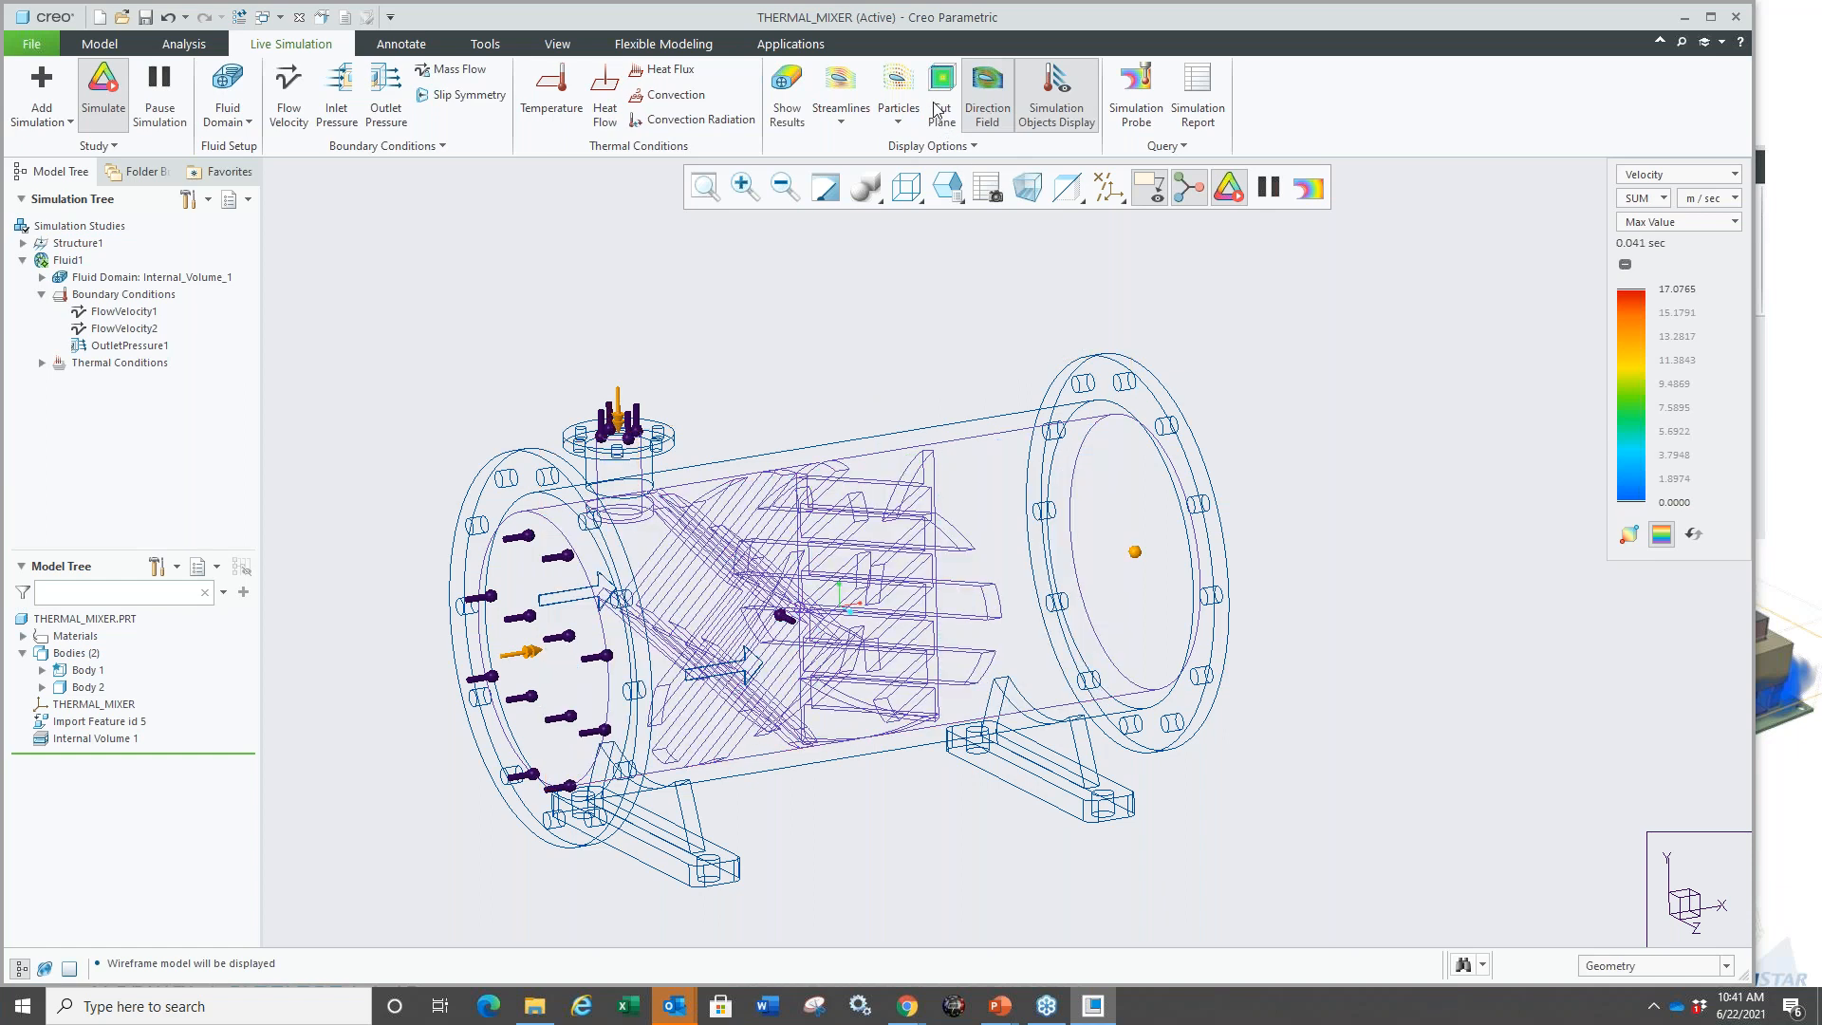
pyautogui.click(989, 112)
pyautogui.click(787, 95)
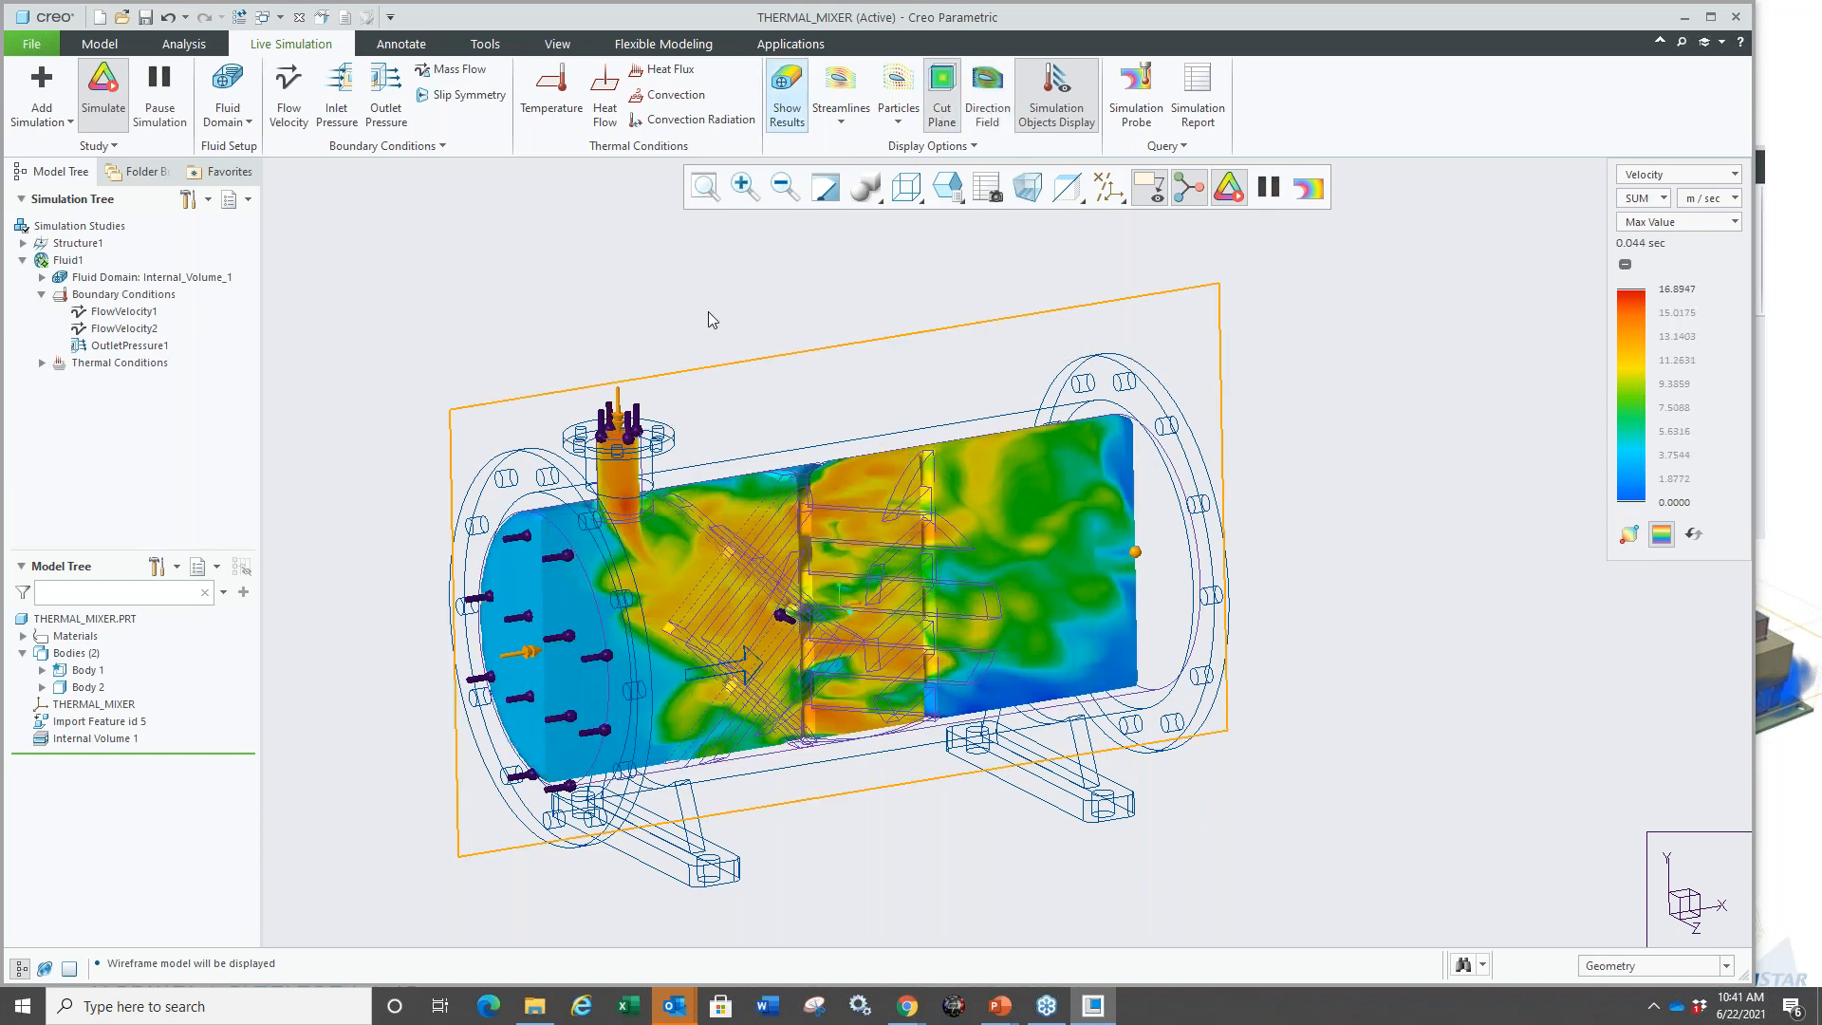
# Switch the displayed result quantity to Temperature and examine the cut plane from the outlet side.
pyautogui.click(1649, 180)
pyautogui.click(1676, 234)
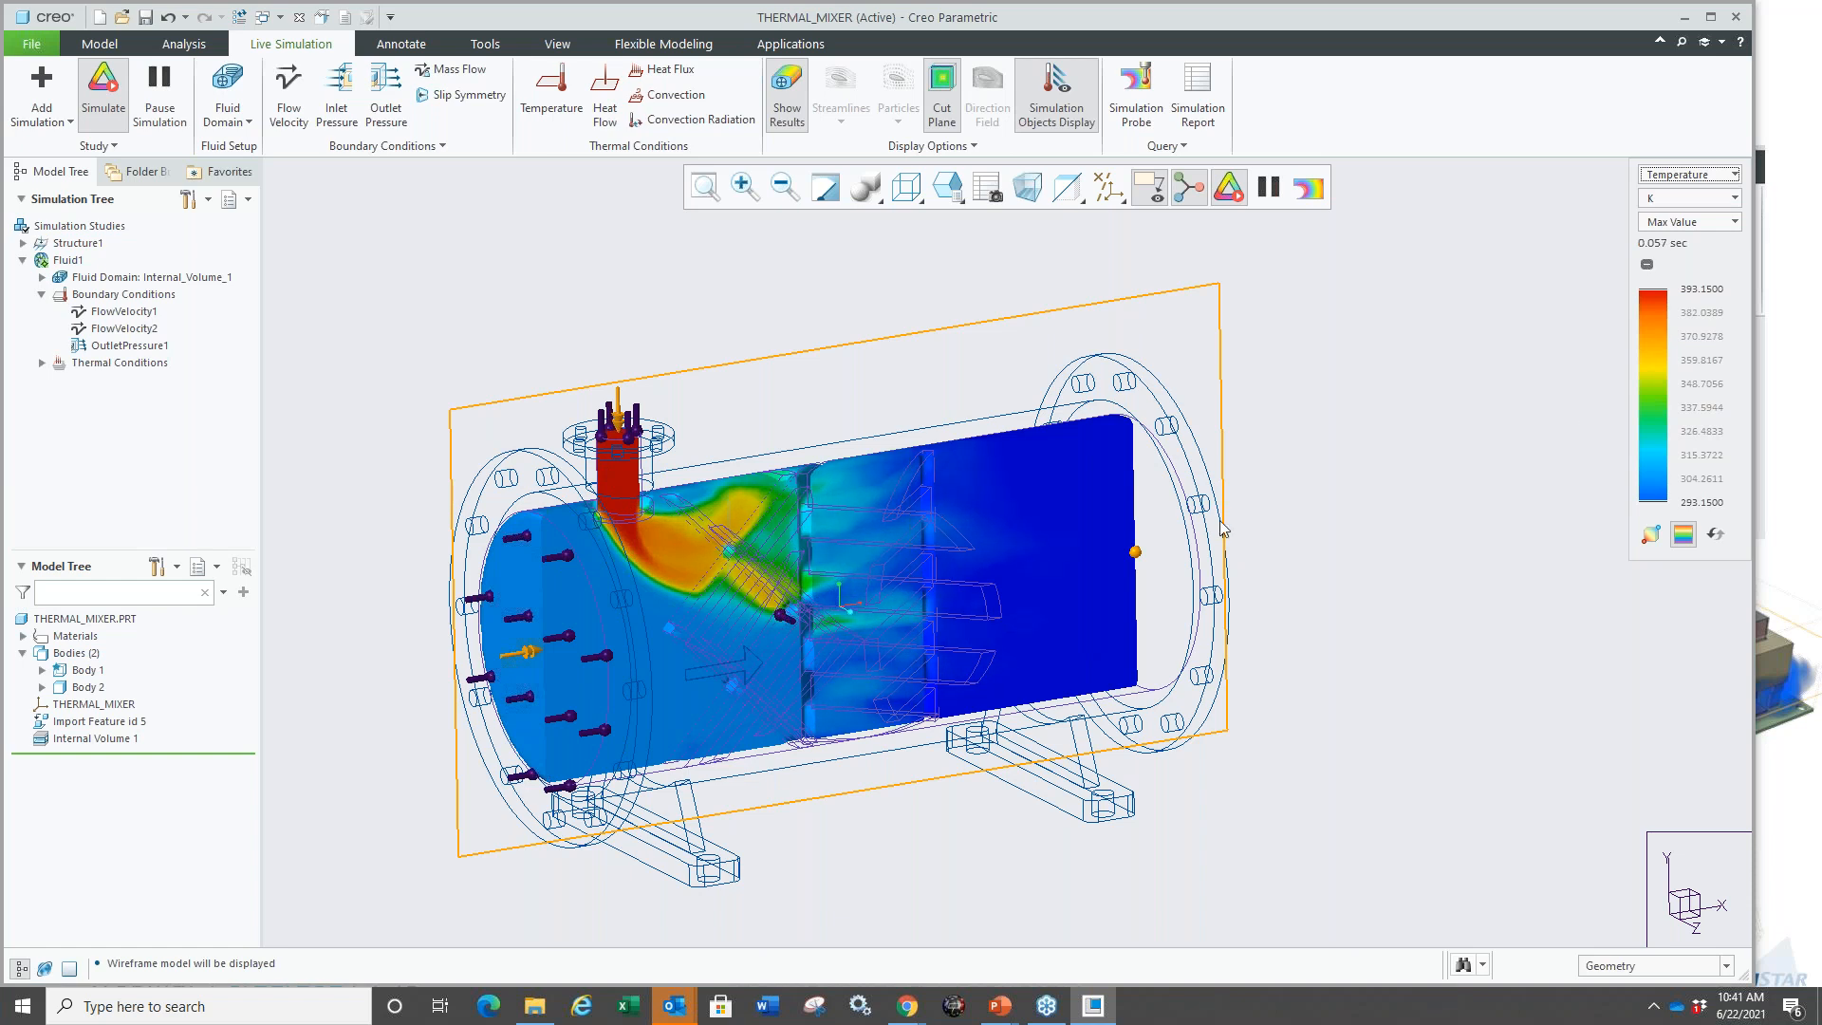
pyautogui.moveTo(1123, 484); pyautogui.dragTo(1186, 266, button='middle')
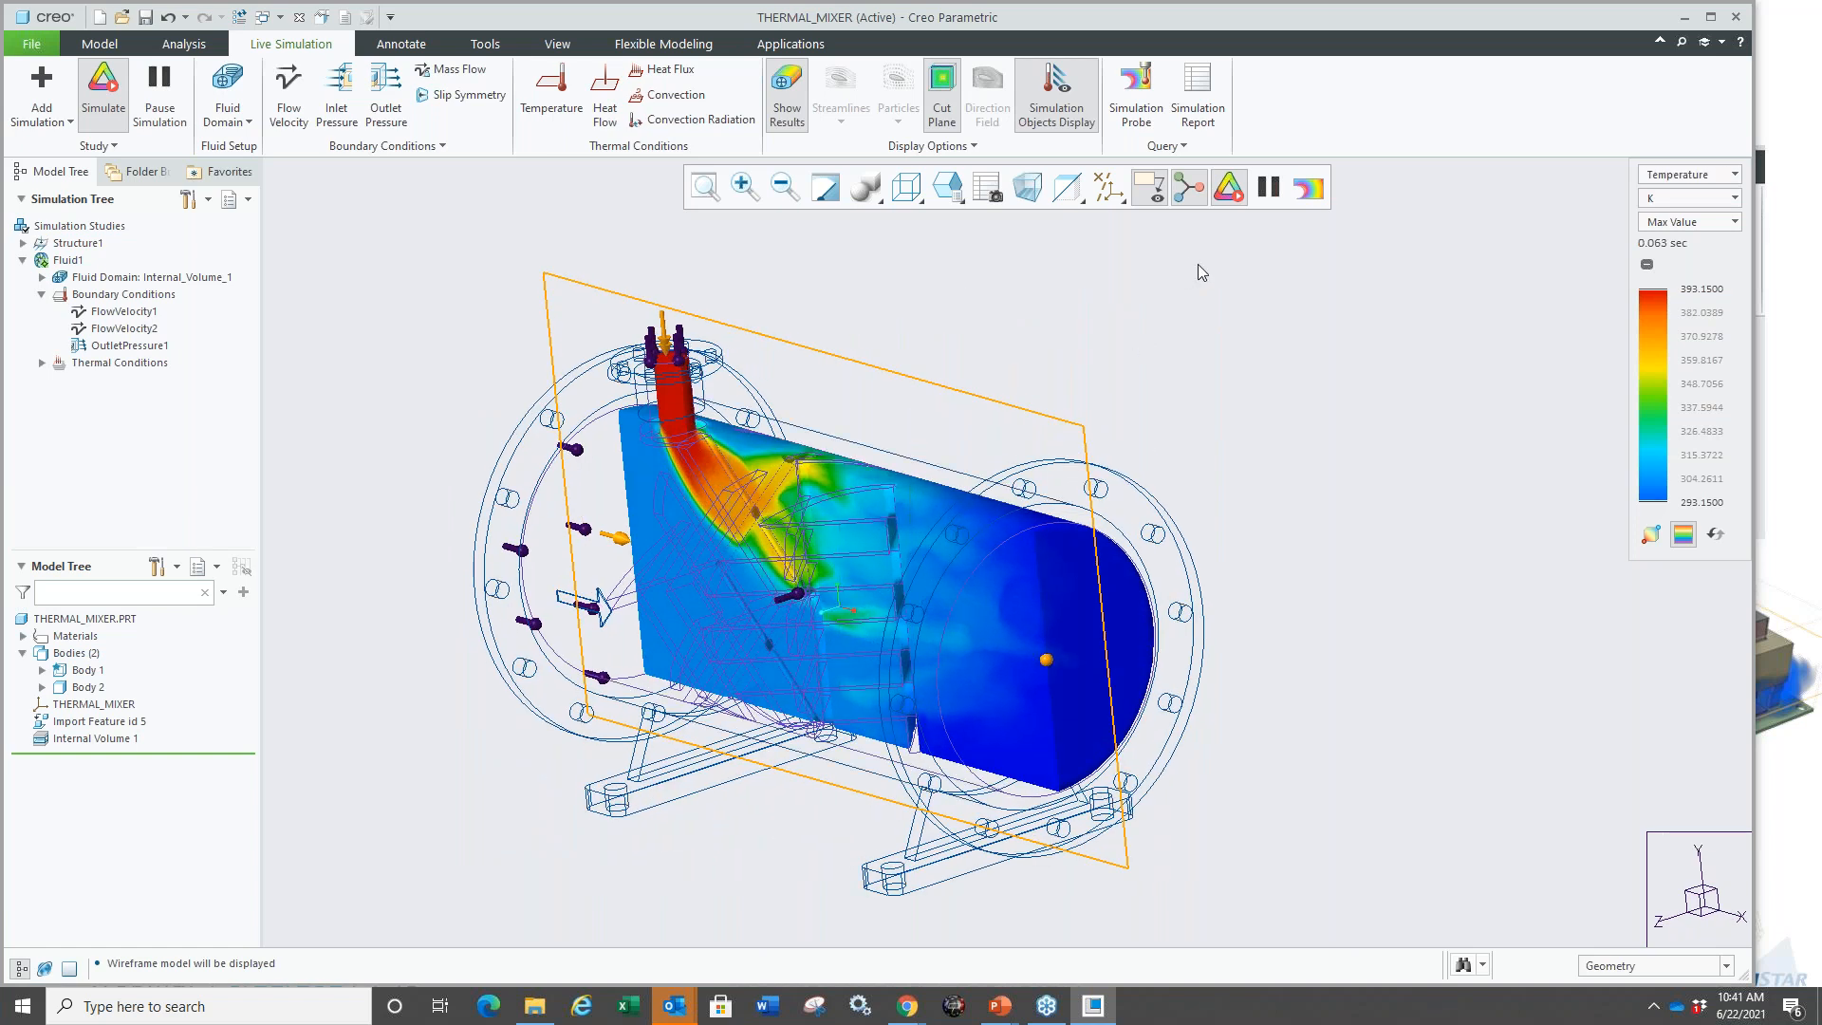
# Set the temperature results' unit to C, probe a point on the outlet face, and close the simulation probe.
pyautogui.click(1146, 106)
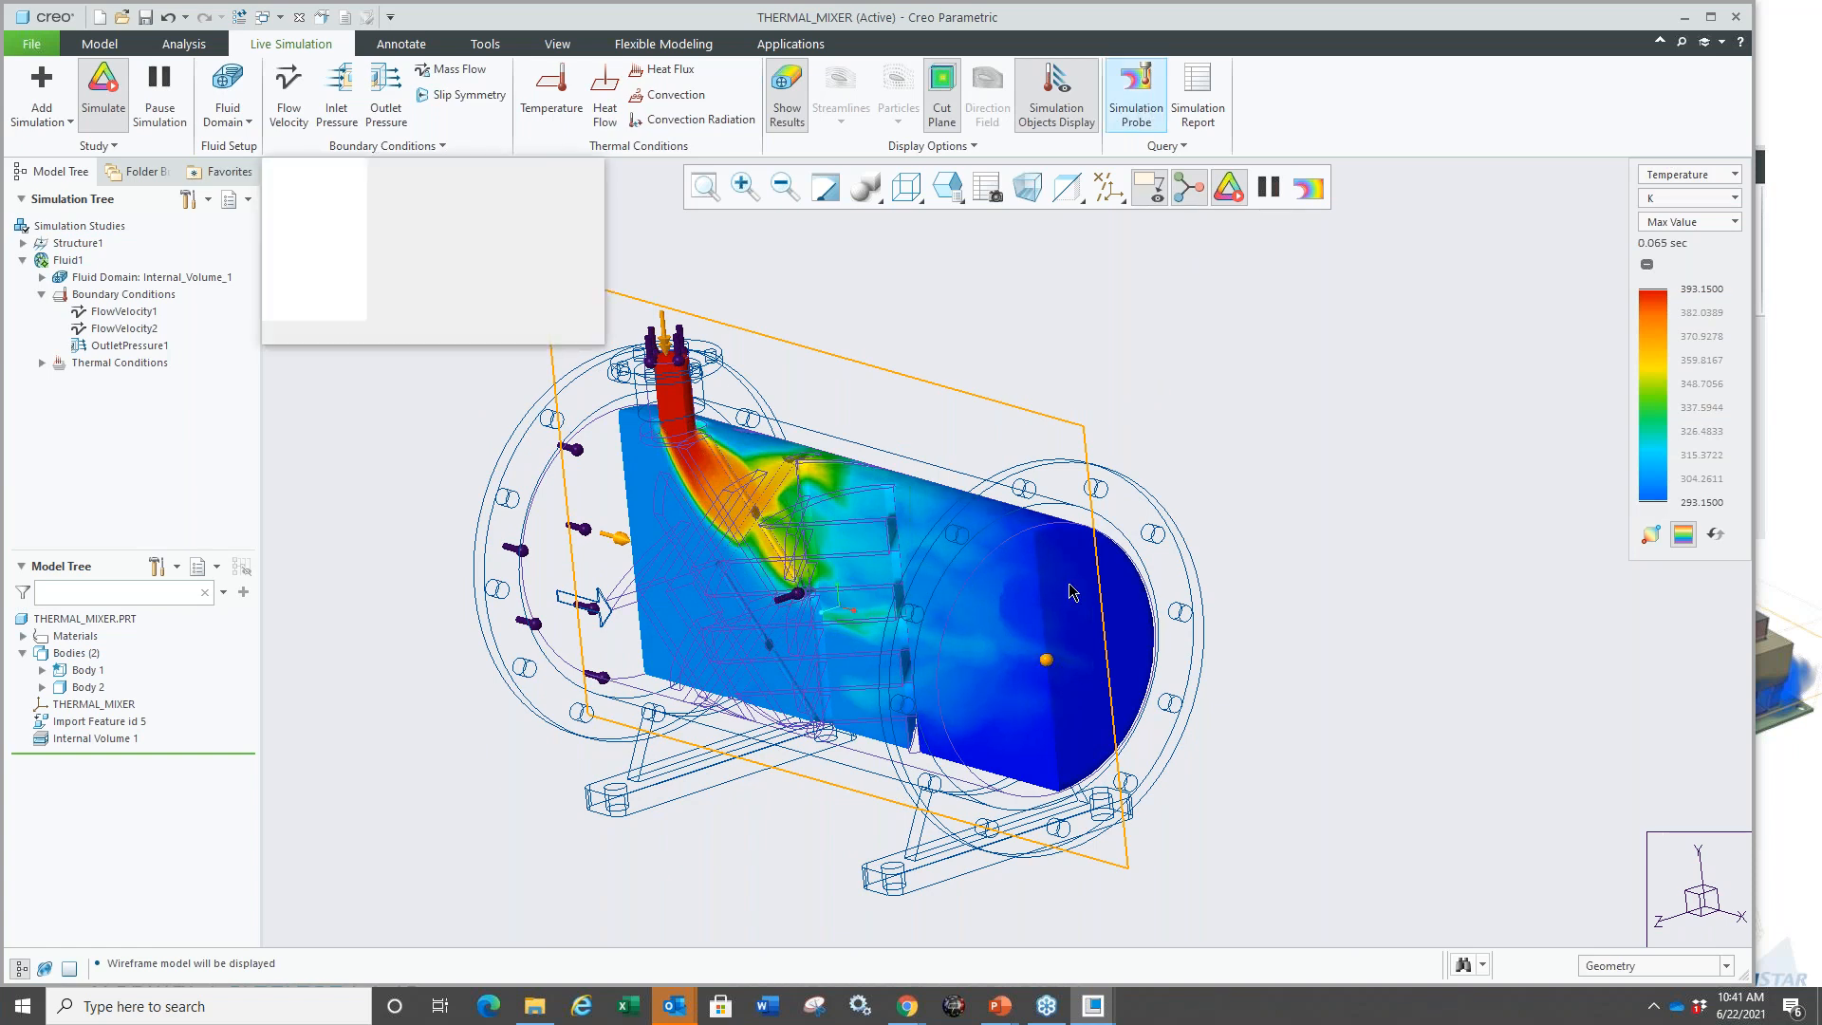
pyautogui.click(1667, 202)
pyautogui.click(1690, 266)
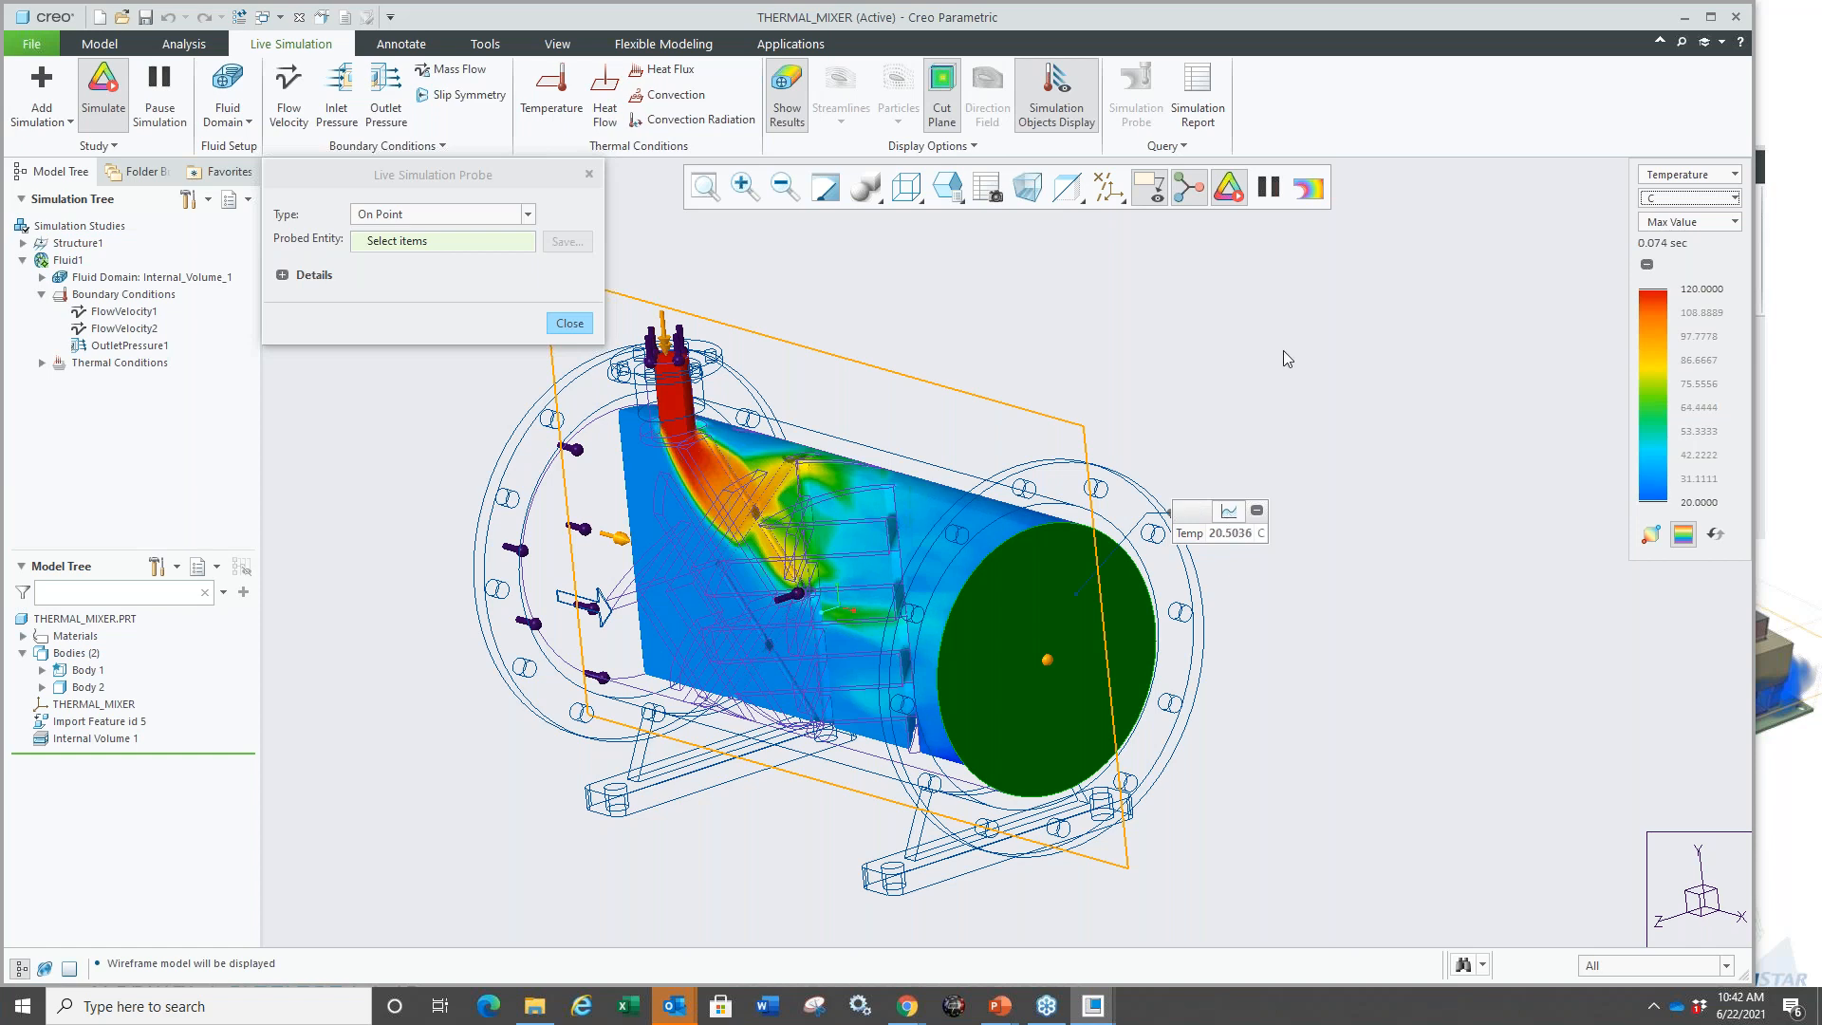
pyautogui.middleClick(1336, 554)
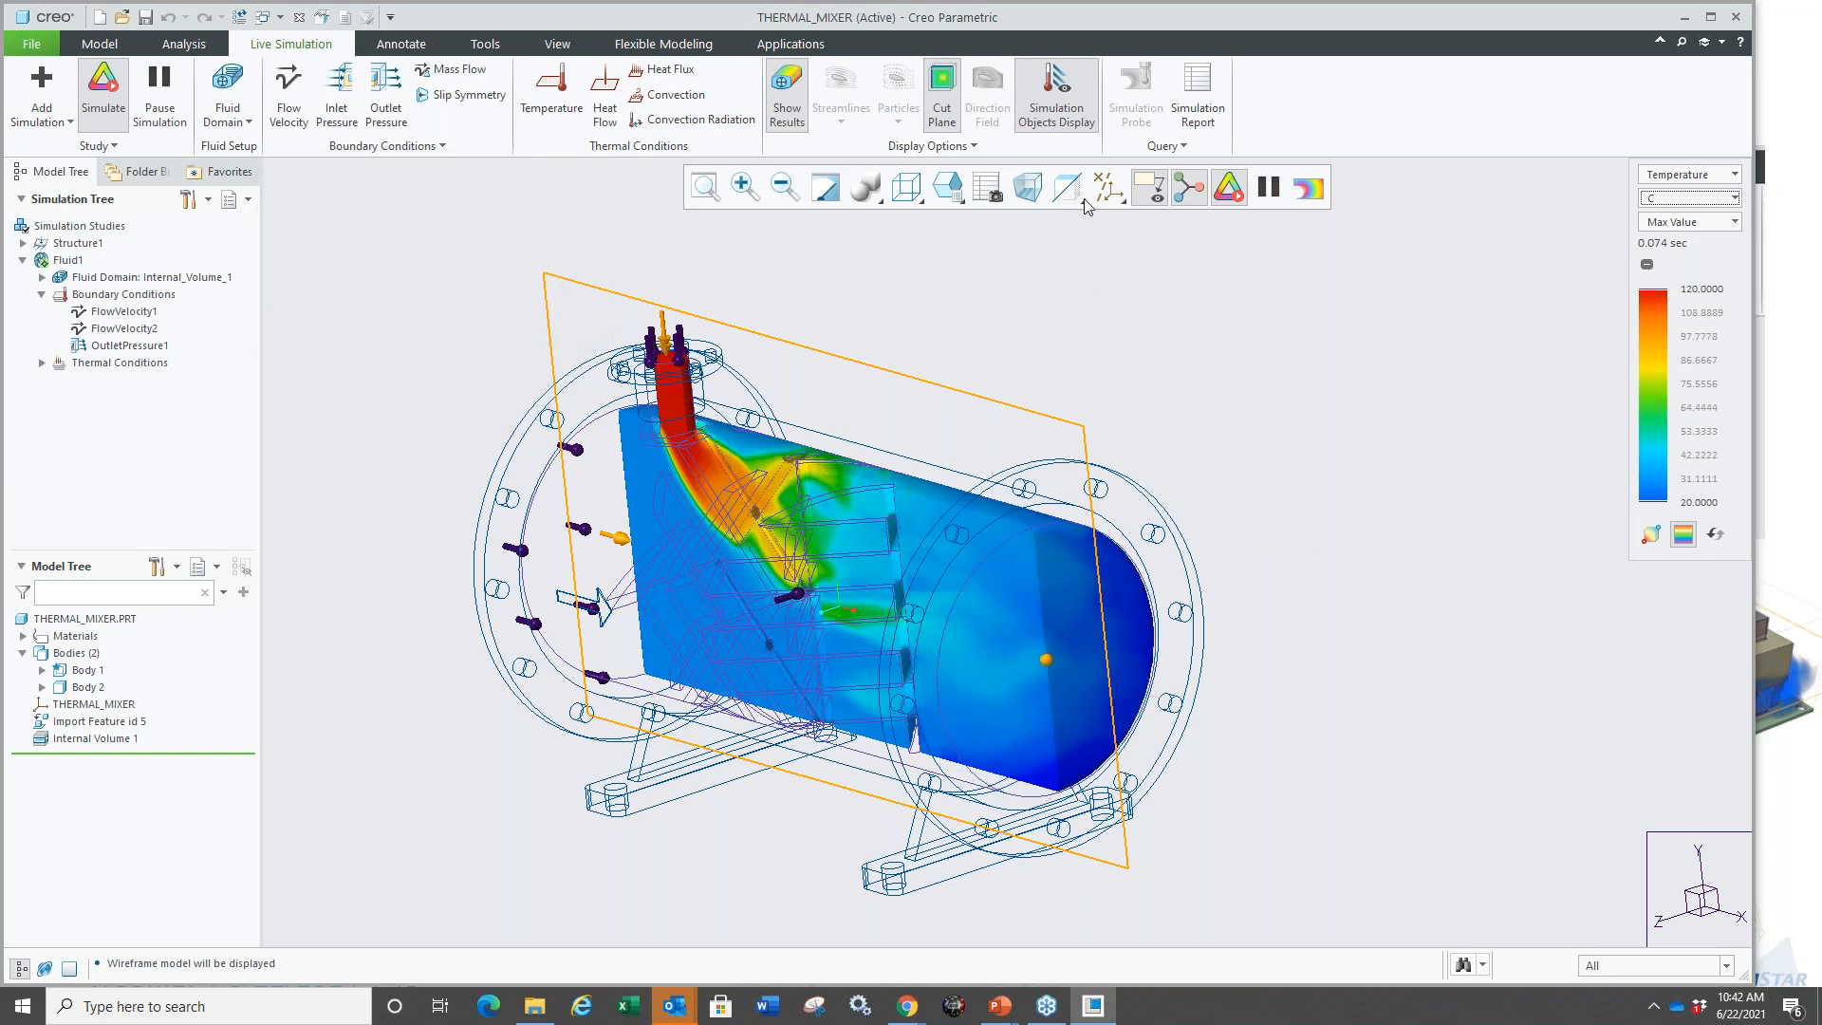
# Probe the temperature at a point on the outlet face and display its graph over time.
pyautogui.click(1135, 96)
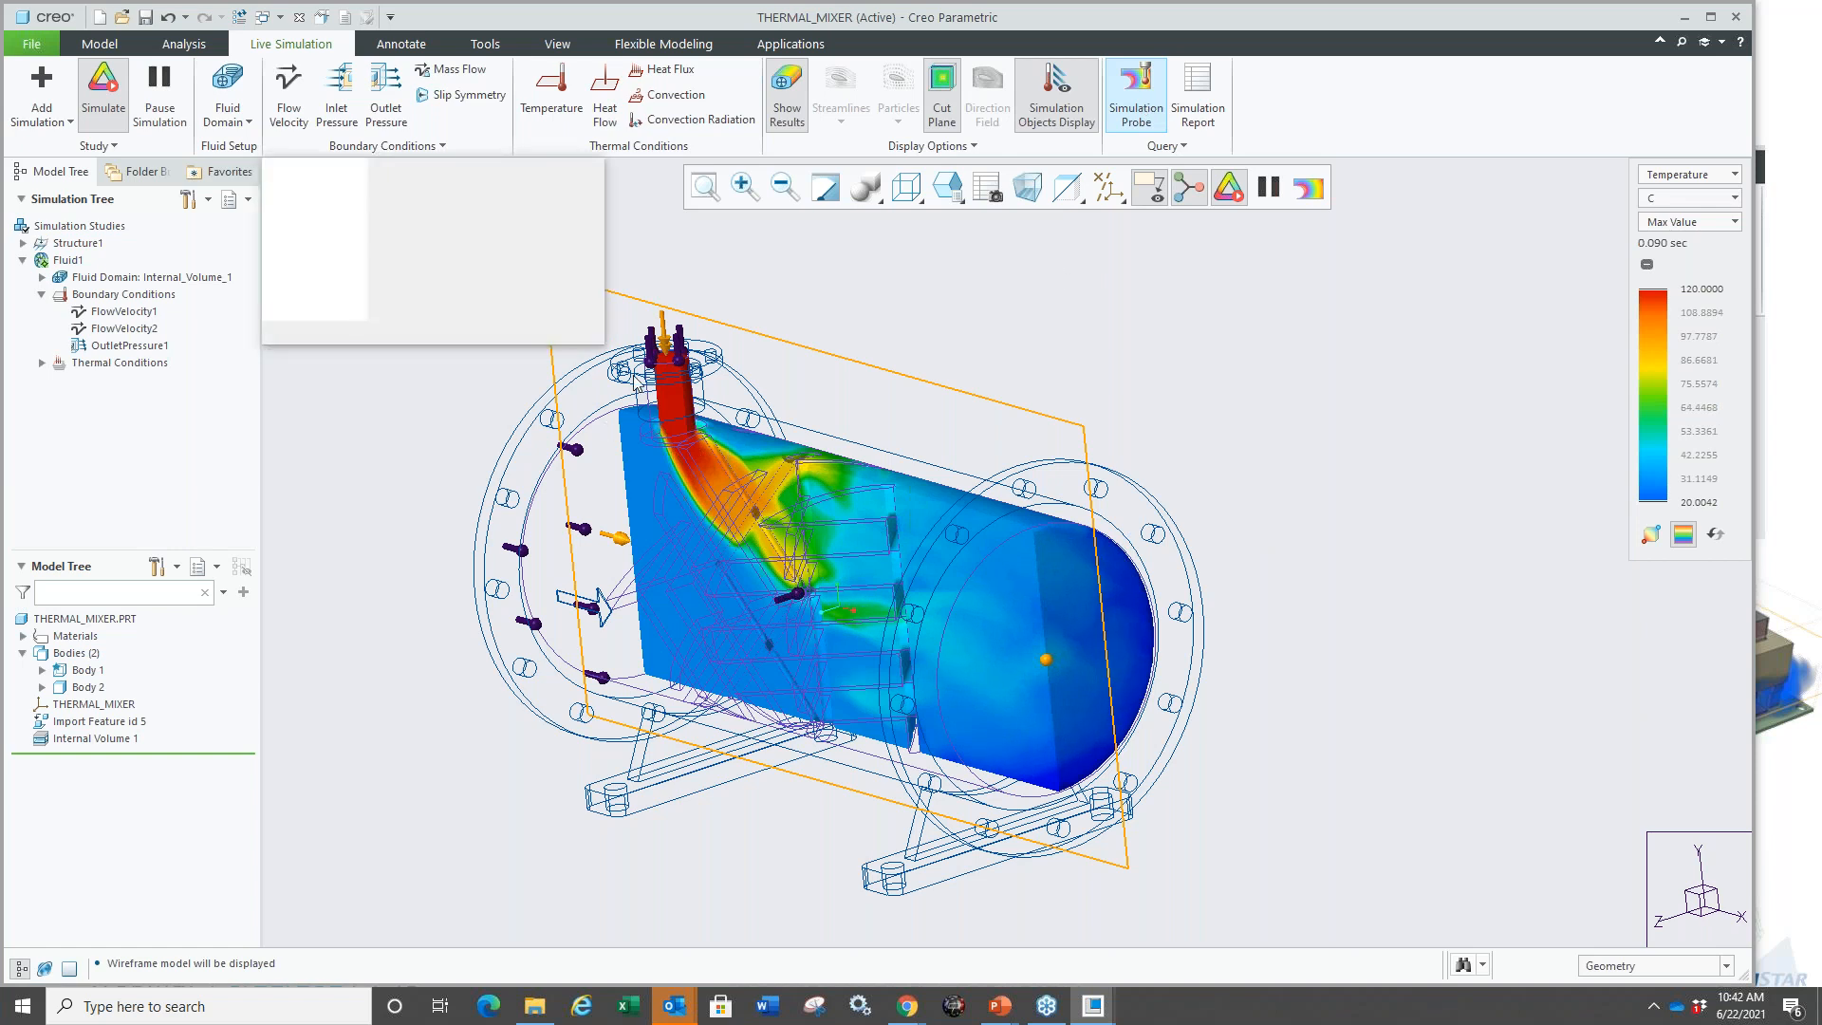
pyautogui.click(1078, 600)
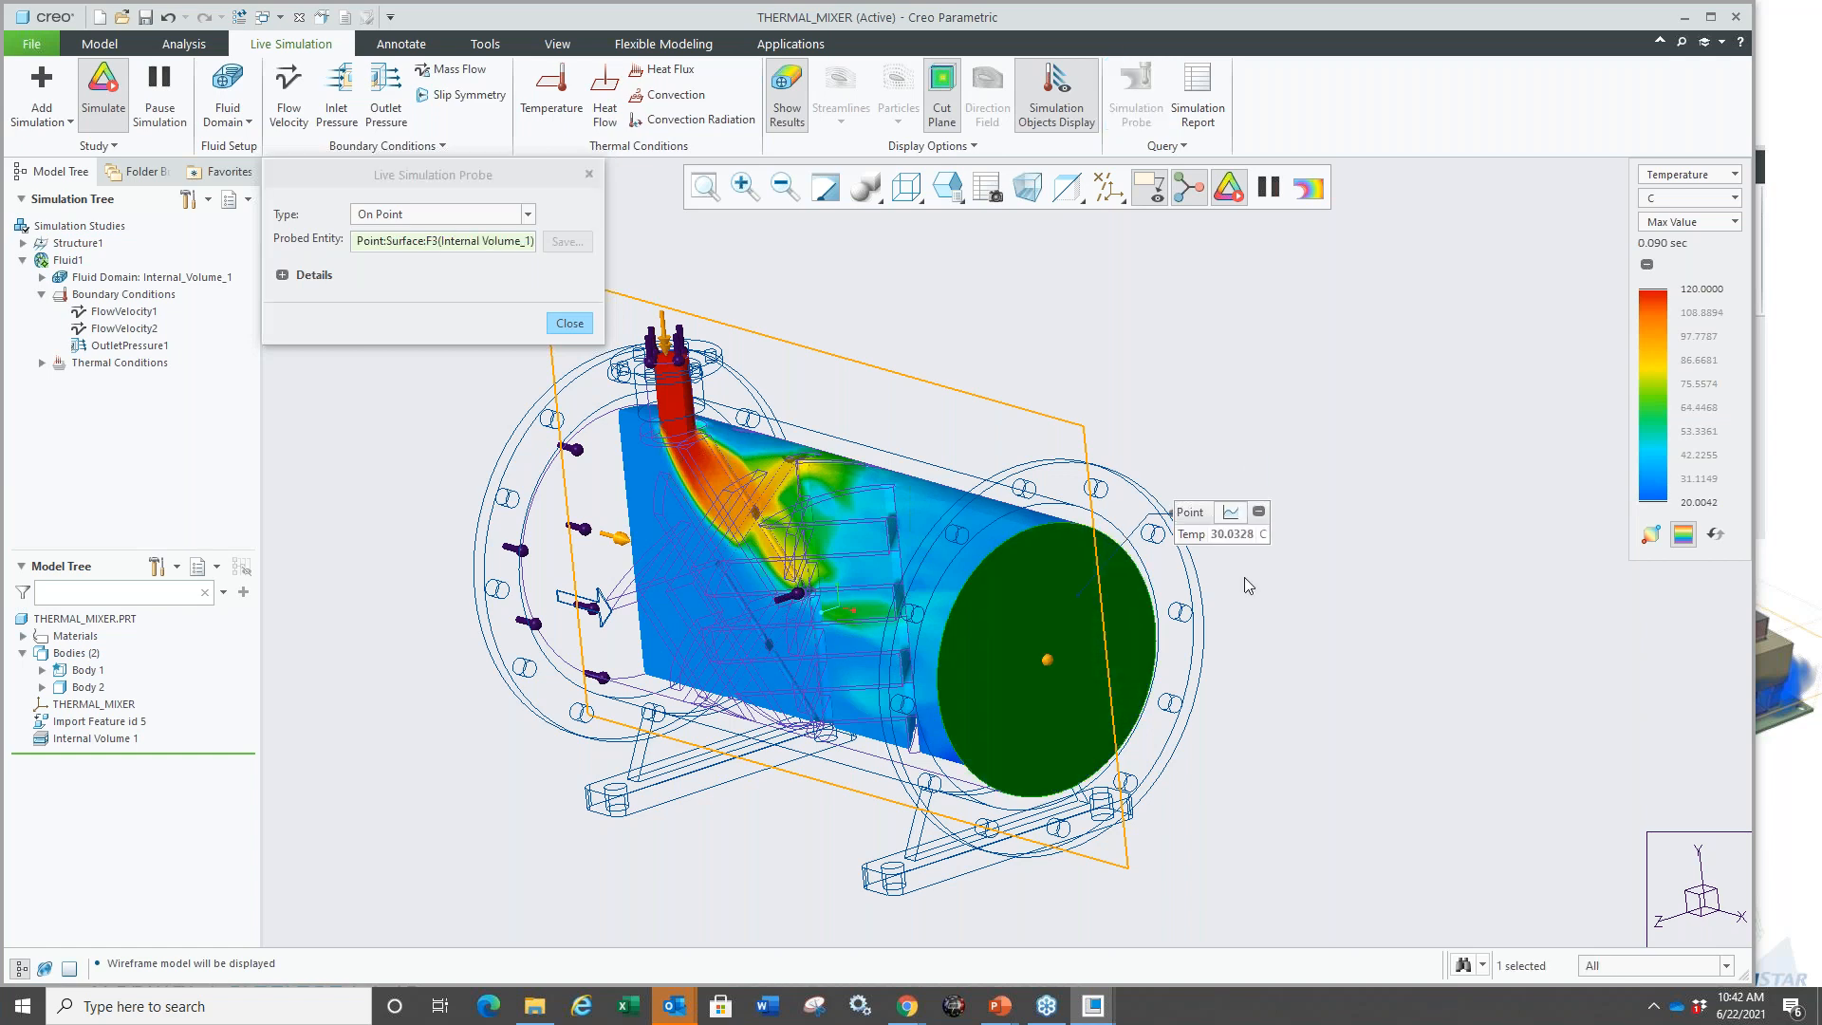
pyautogui.click(1232, 515)
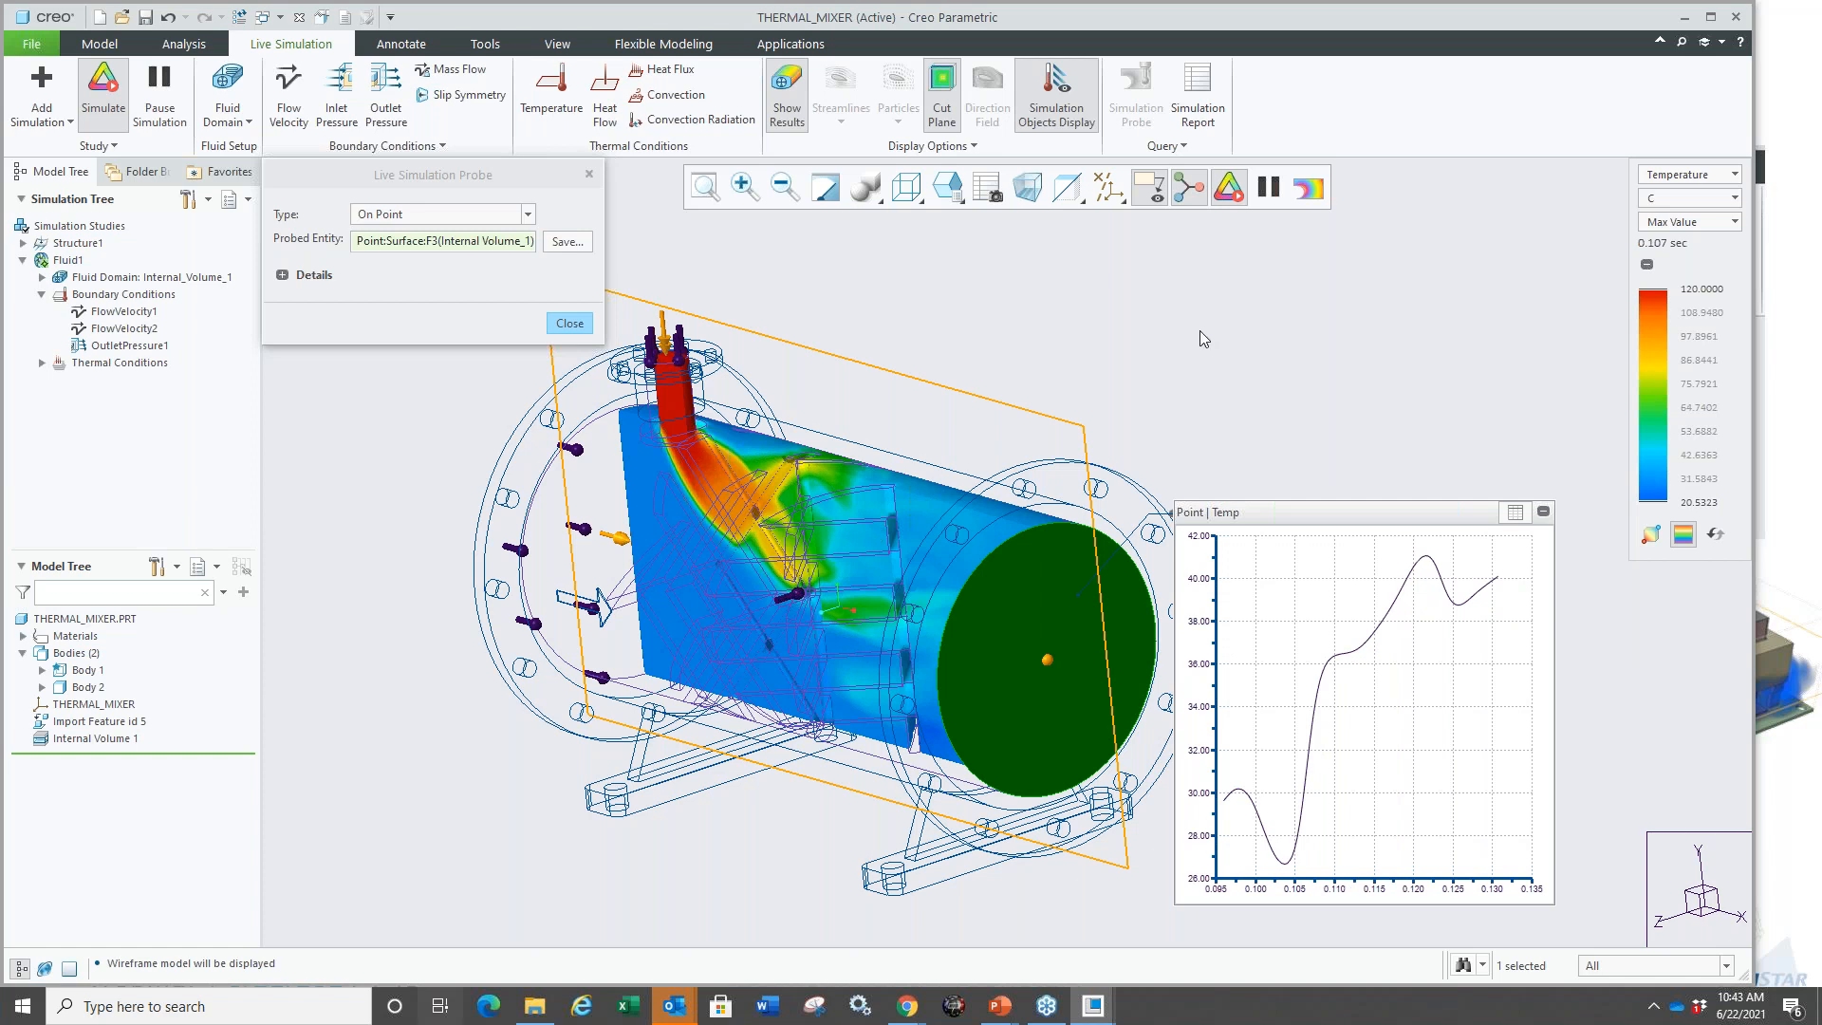
# Switch to the PowerPoint slide show of CSL Creo Sim.pptx and advance to the Creo Simulation Portfolio (Legacy) slide.
pyautogui.press('super+Tab')
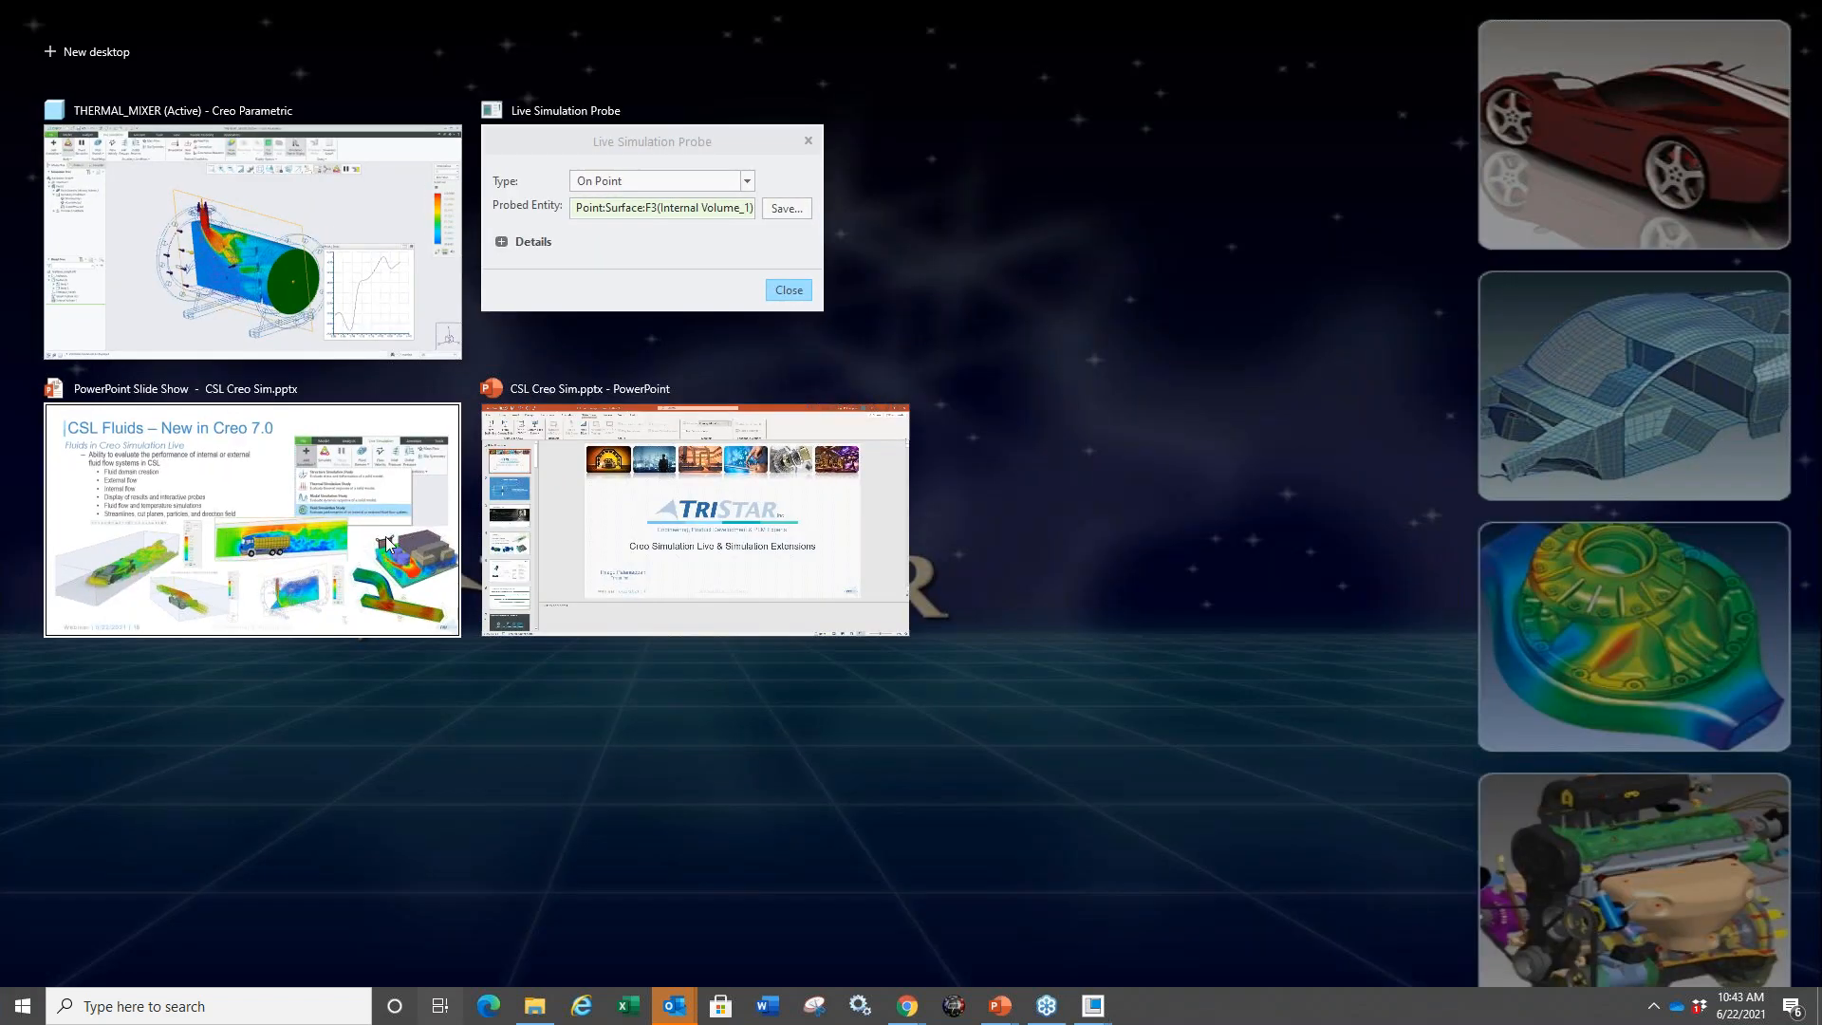
pyautogui.click(294, 518)
pyautogui.press('Right')
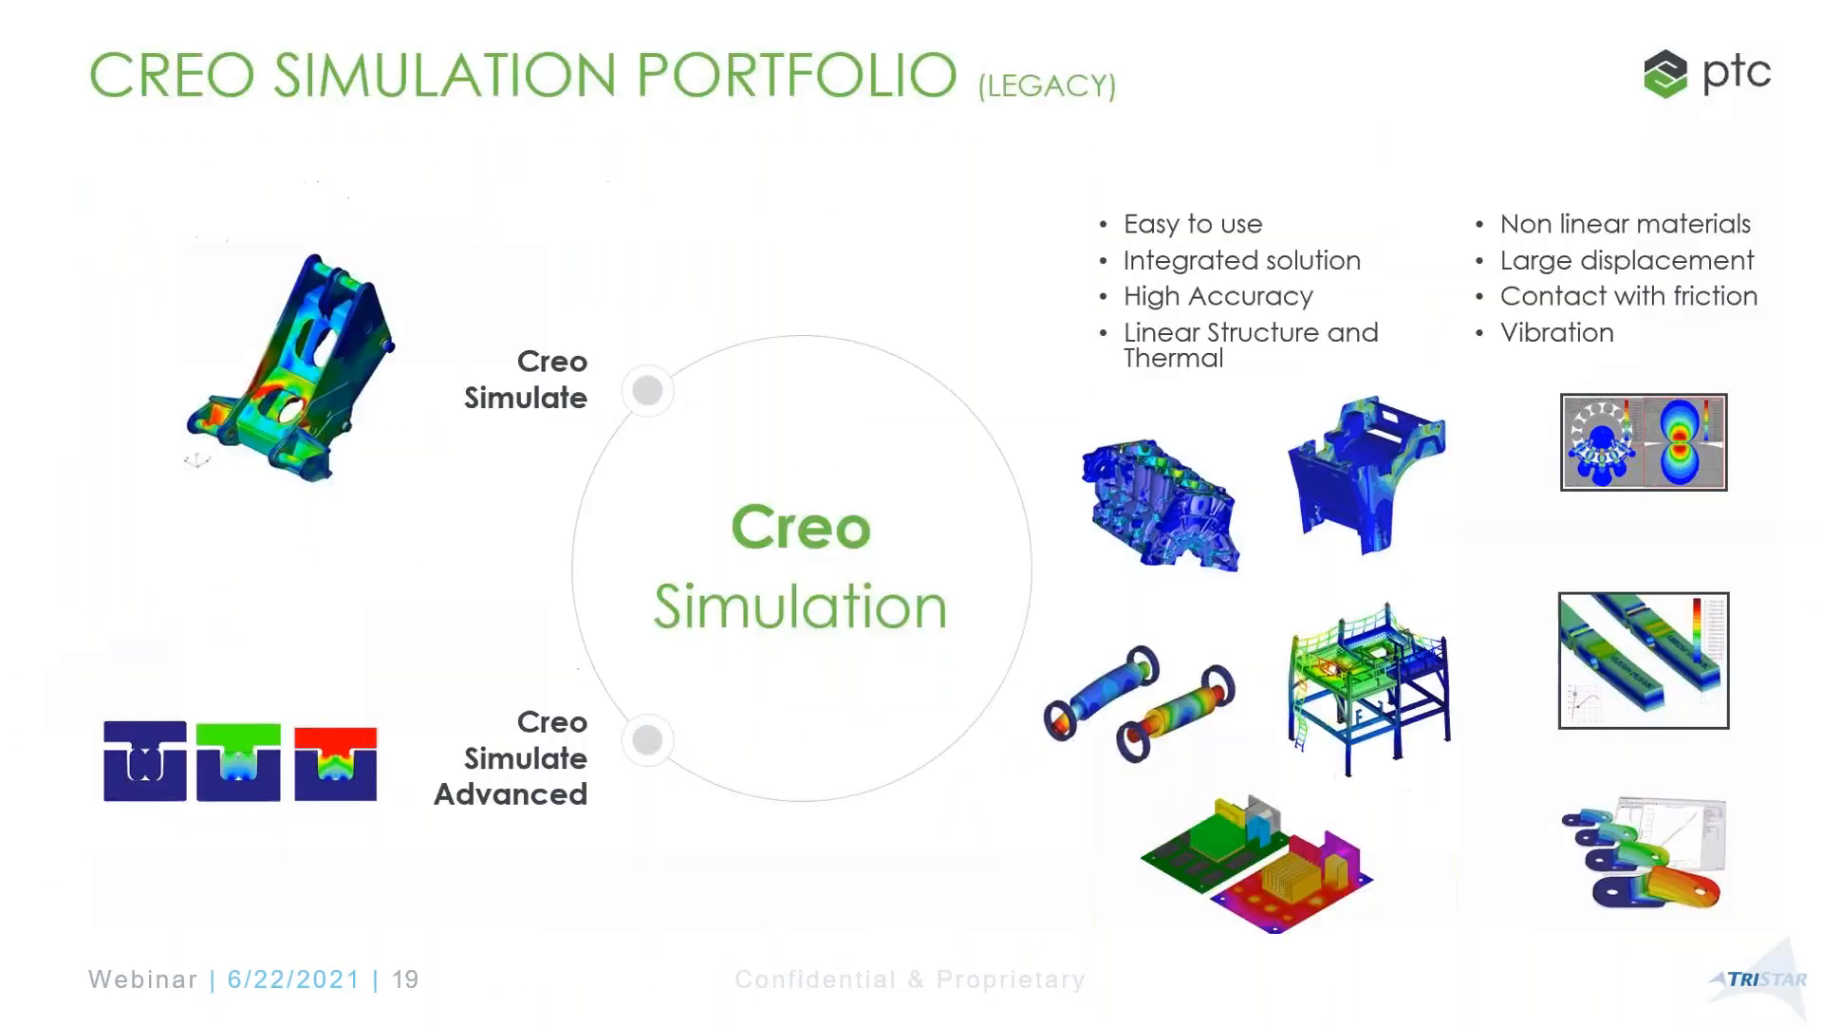